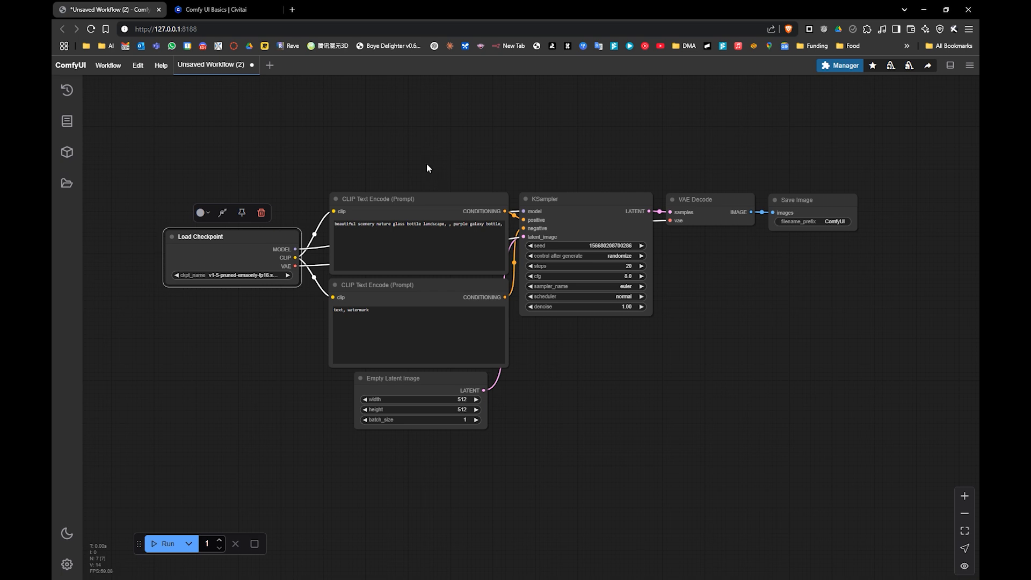
- Move the Load Checkpoint node slightly lower beside the two prompt nodes and deselect it
drag(430, 167, 440, 168)
drag(298, 246, 289, 280)
drag(764, 356, 774, 377)
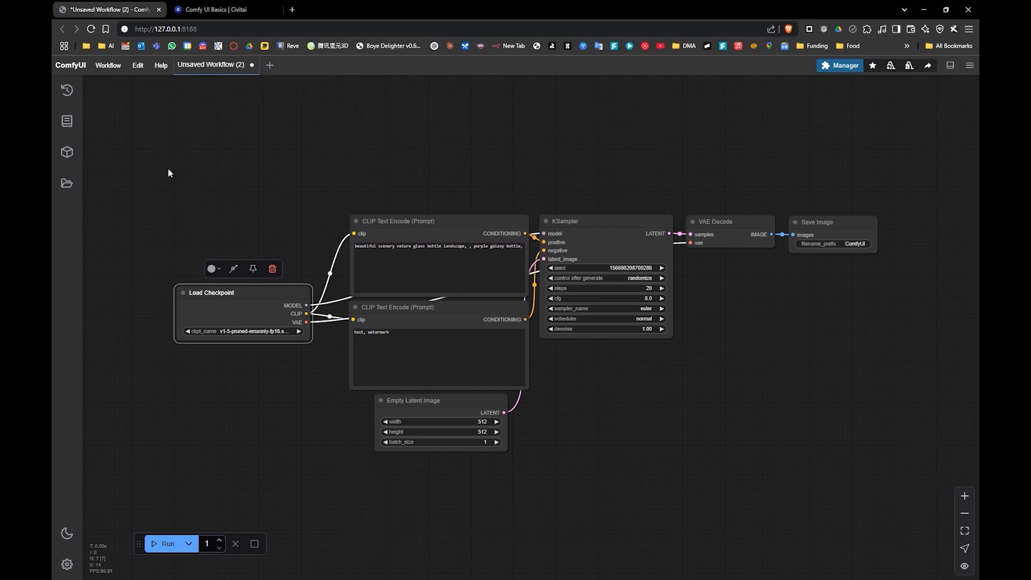
click(180, 428)
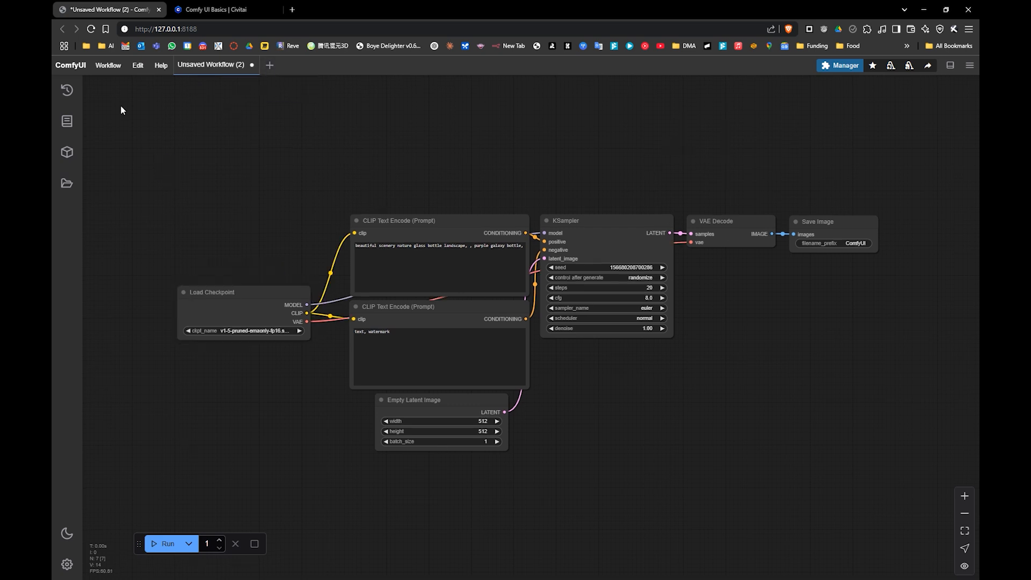
- Set the Use new menu option to Disabled in the settings and reposition the floating Queue Prompt menu
click(67, 564)
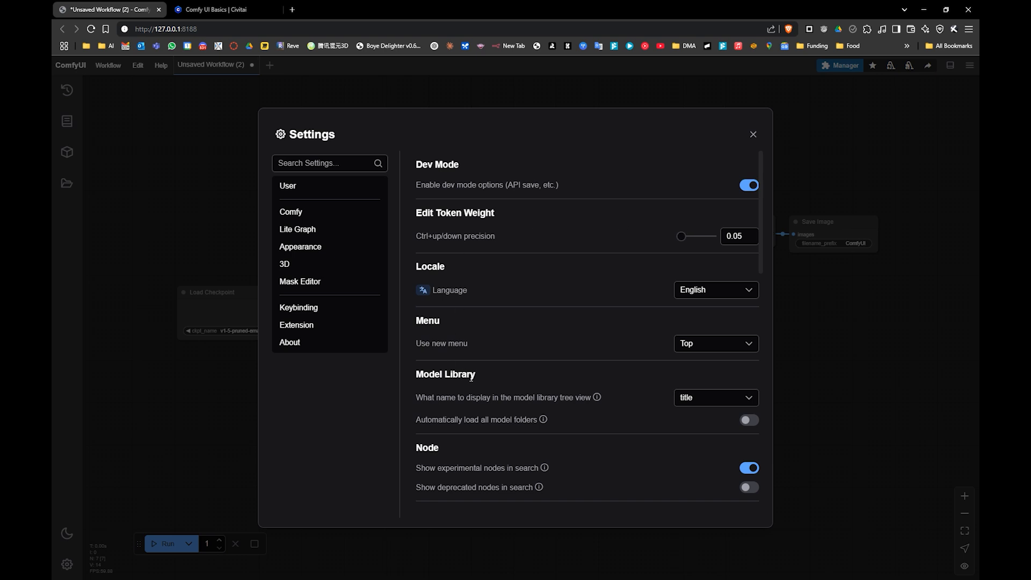
click(688, 354)
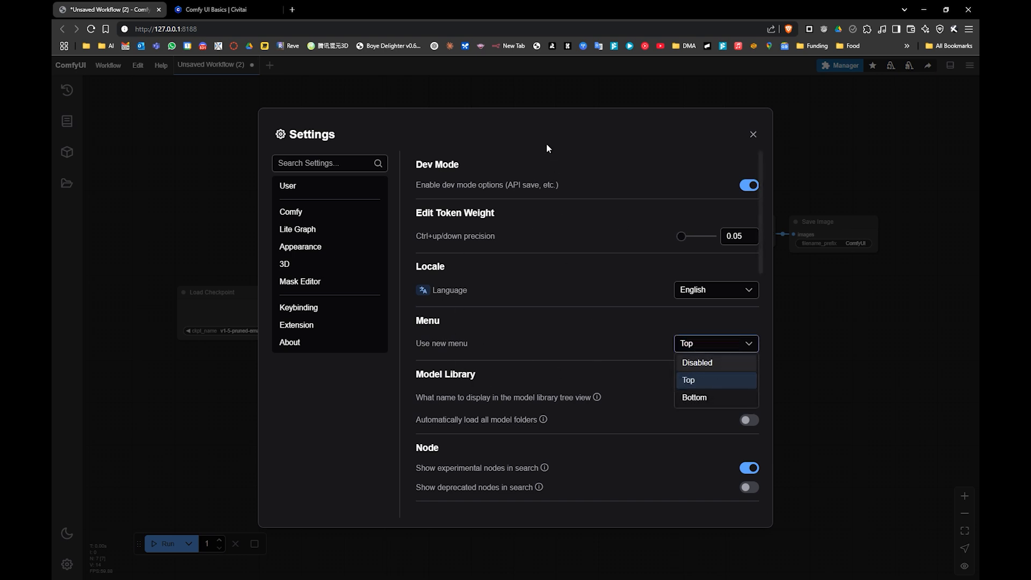
click(696, 362)
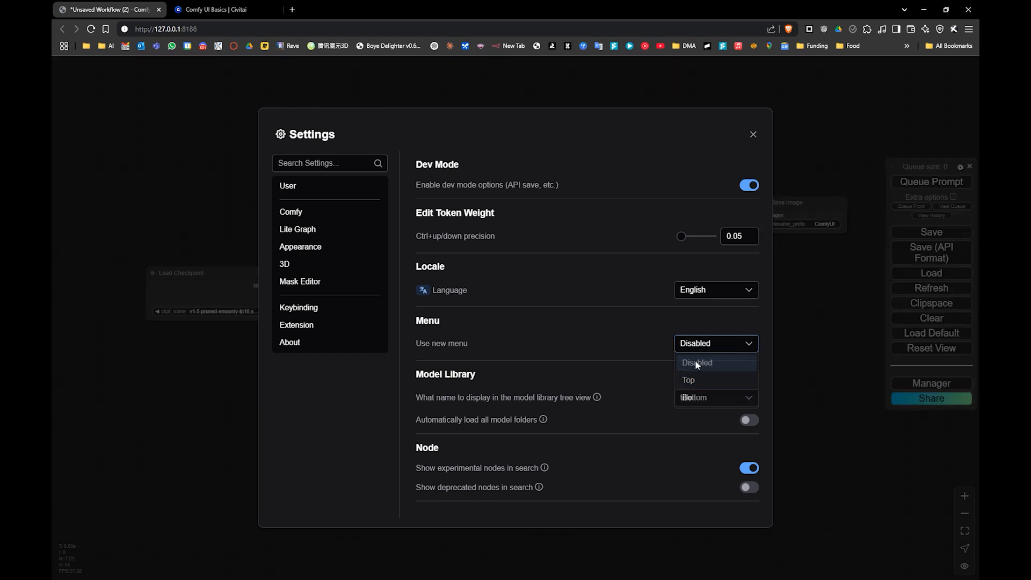
click(748, 138)
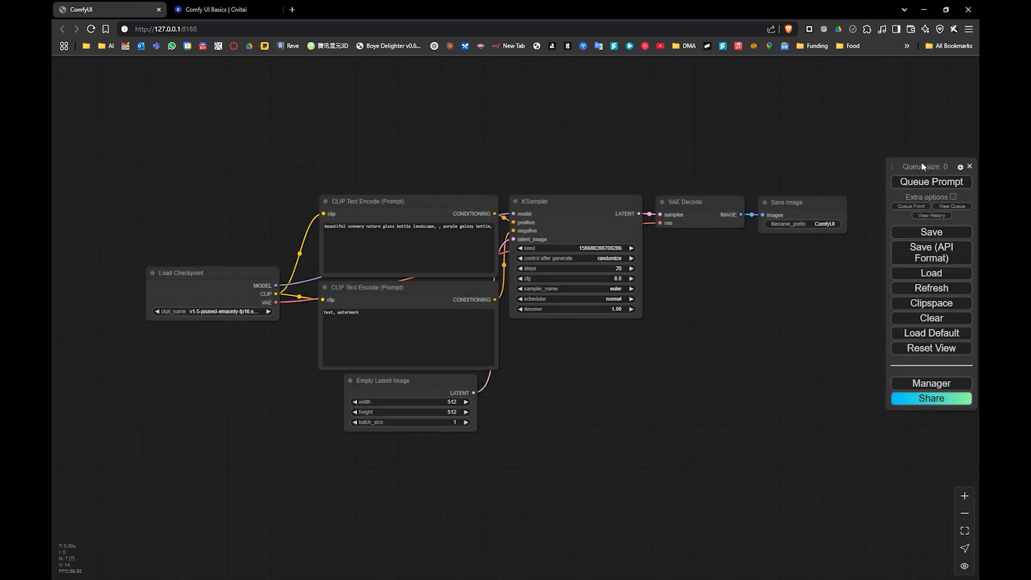
drag(922, 163, 907, 137)
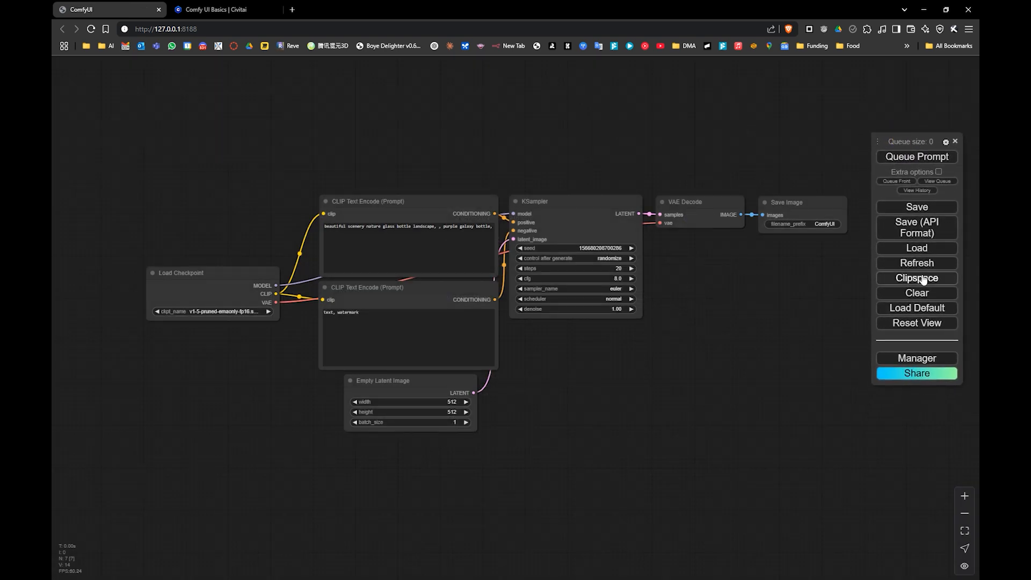
- Set the Use new menu option back to Top and close the settings
click(945, 142)
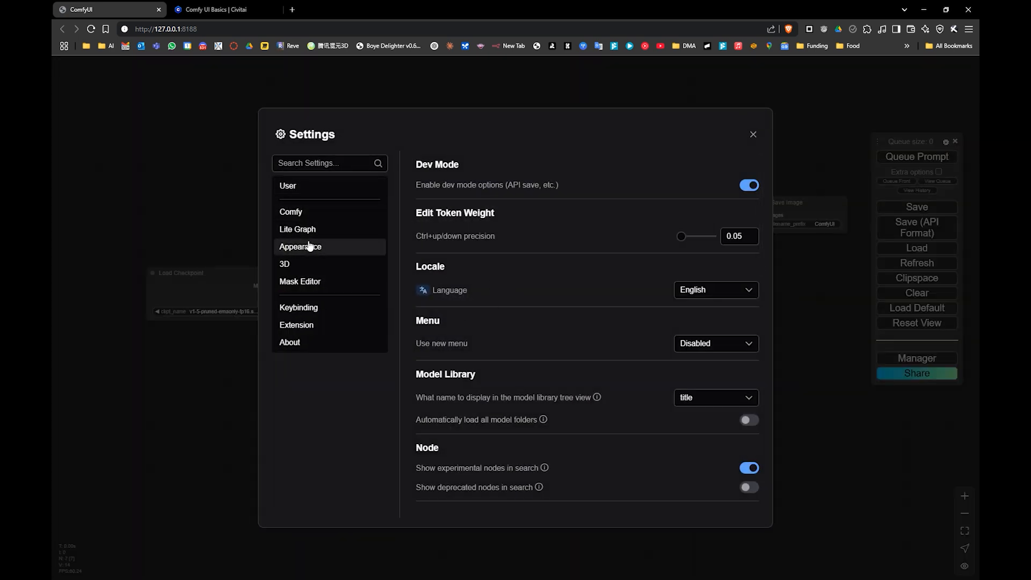
click(726, 339)
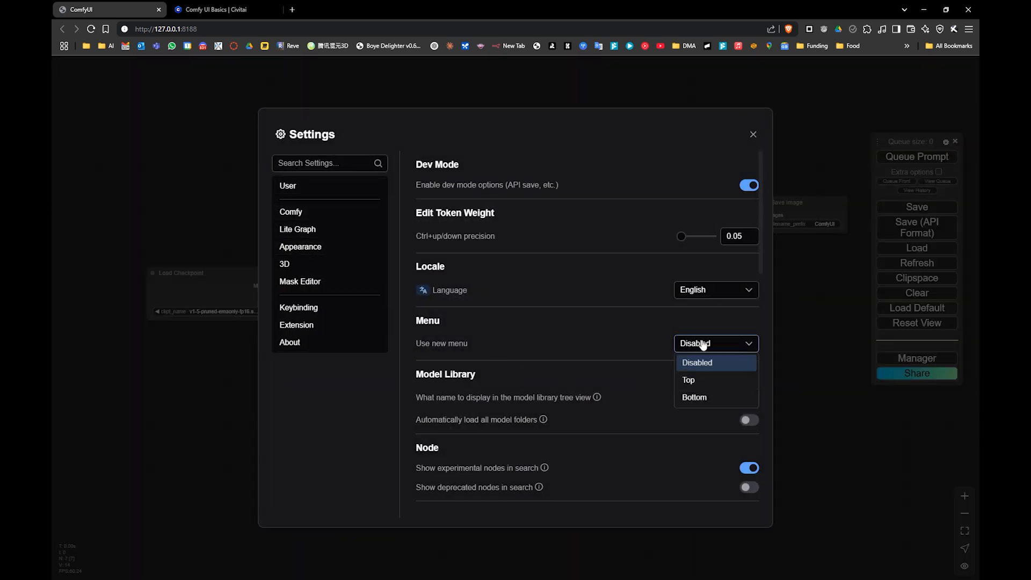
click(706, 380)
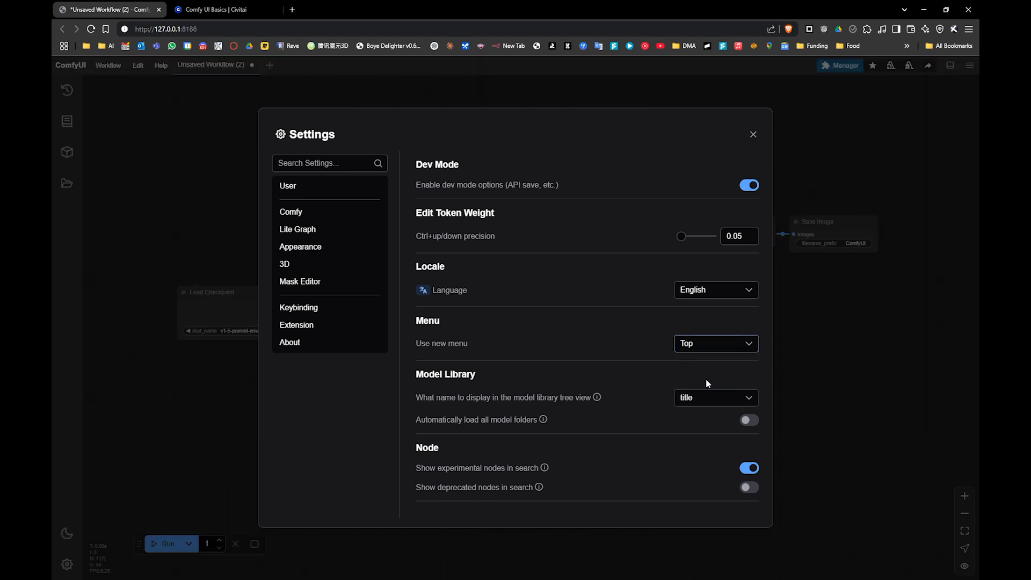
click(752, 134)
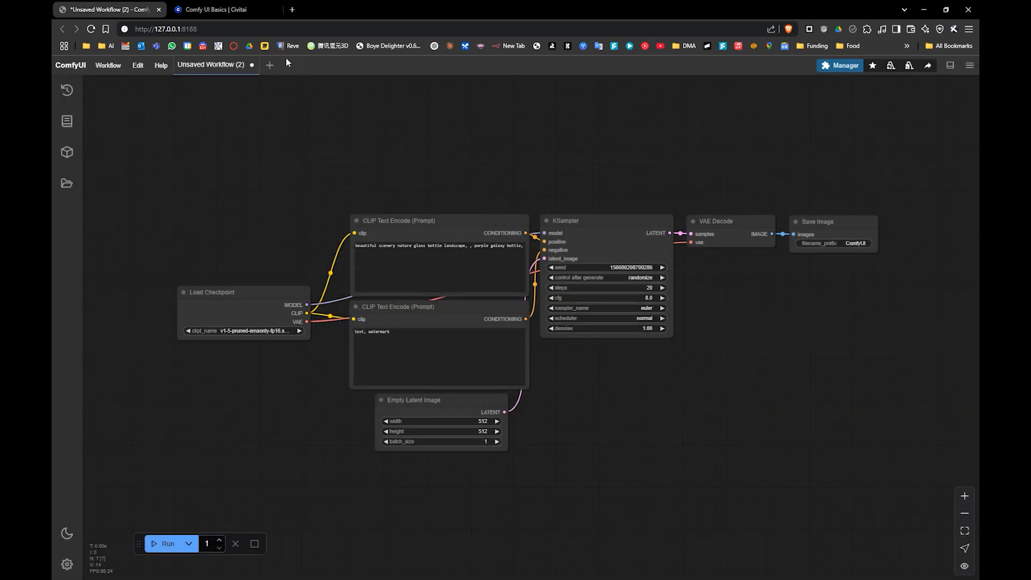
- Create a new blank workflow
click(270, 66)
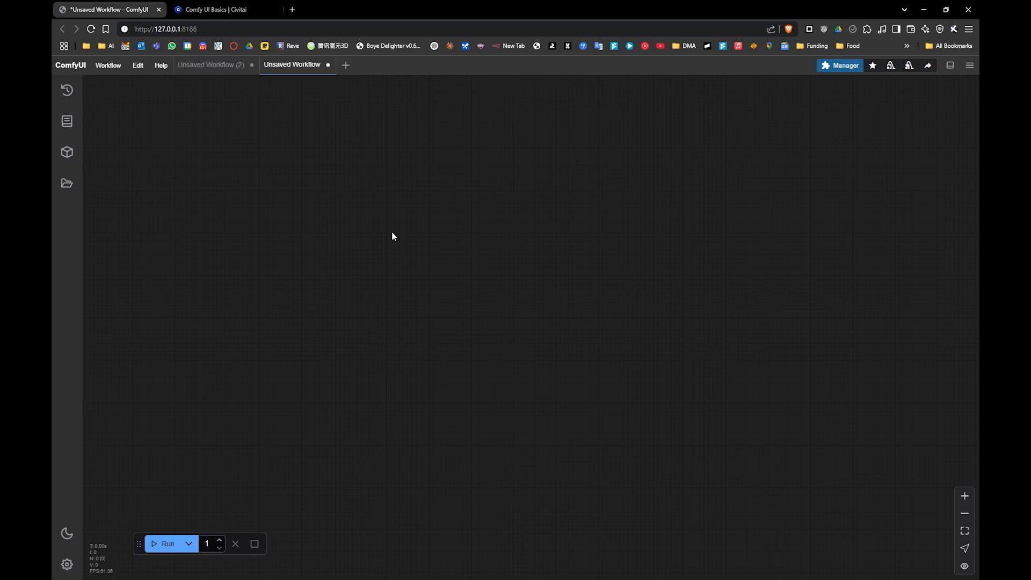
right_click(385, 279)
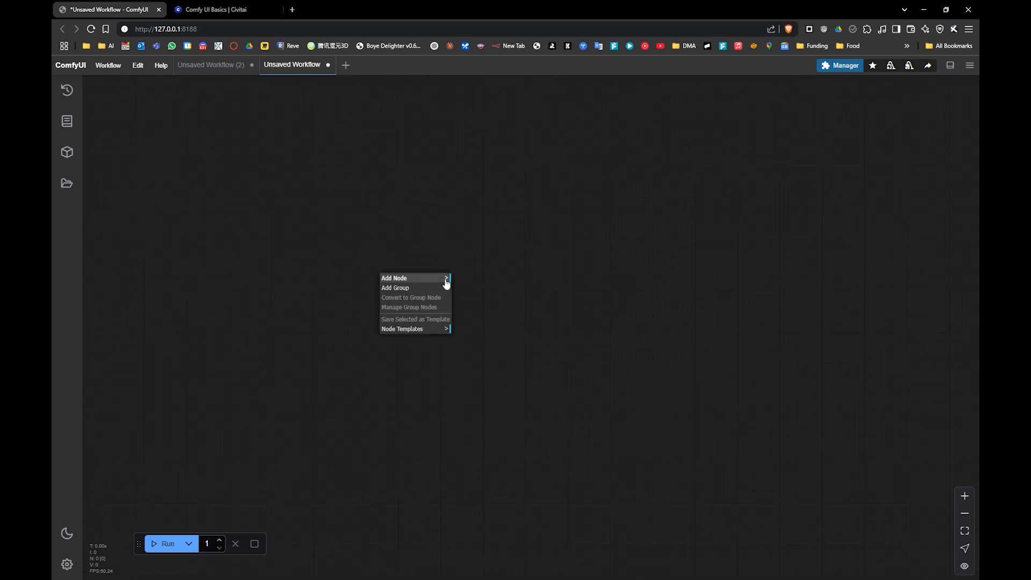
click(446, 278)
click(300, 250)
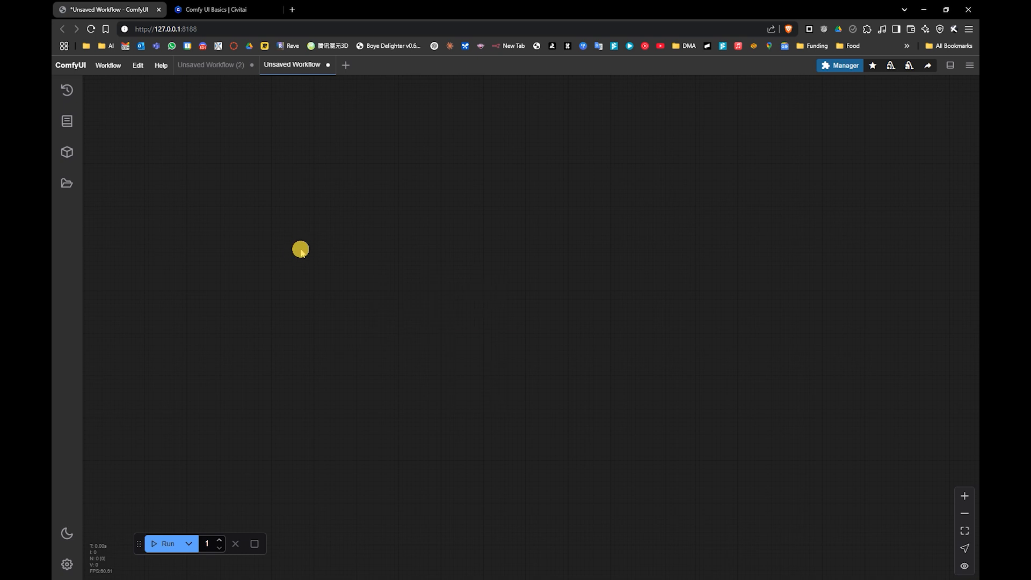
- Search the nodes for "load", add a Load Checkpoint node and place it in the left part of the canvas
double_click(302, 267)
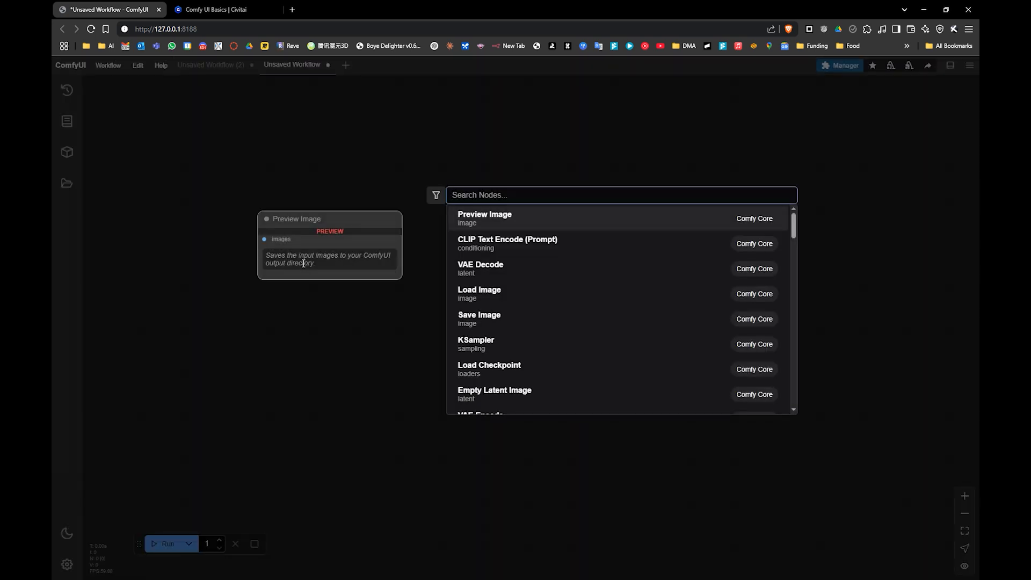
text(load)
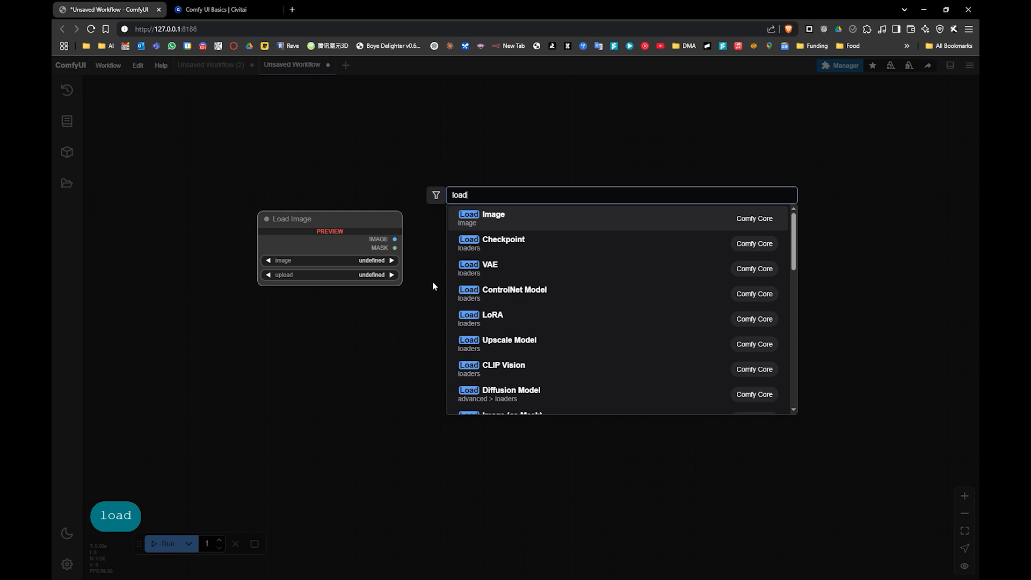
click(470, 242)
drag(337, 261, 301, 246)
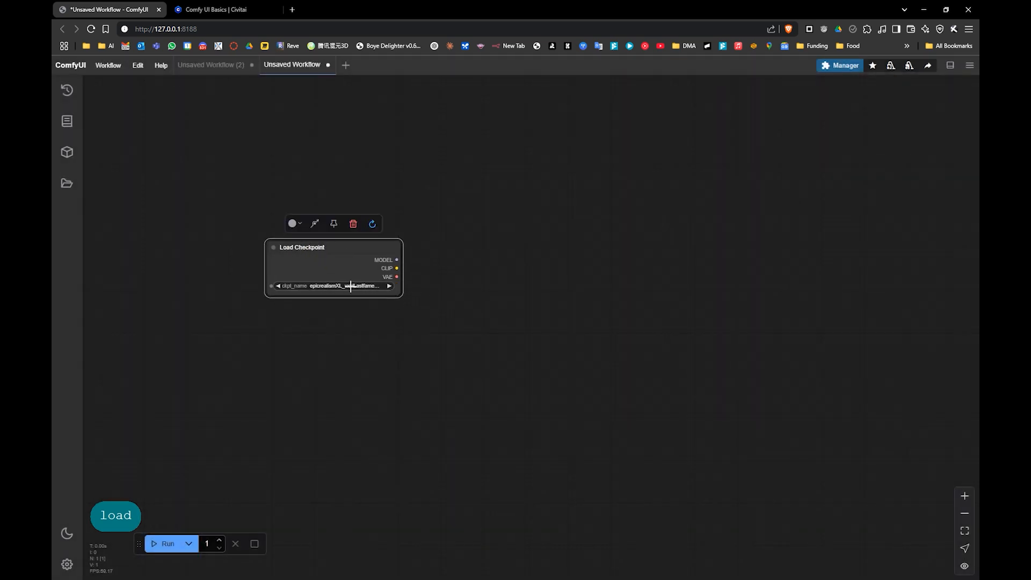
drag(347, 246, 326, 259)
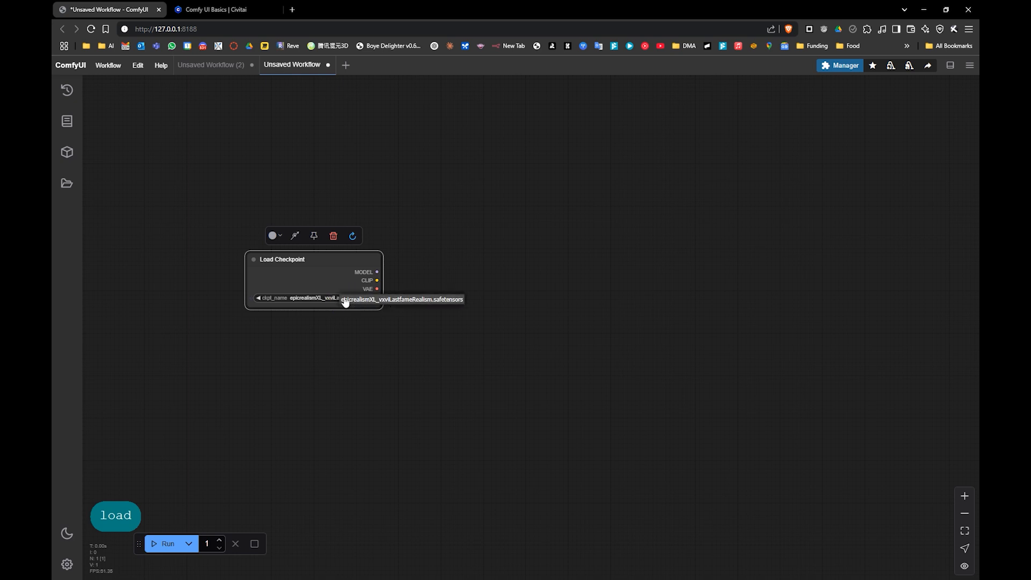
drag(322, 260, 316, 248)
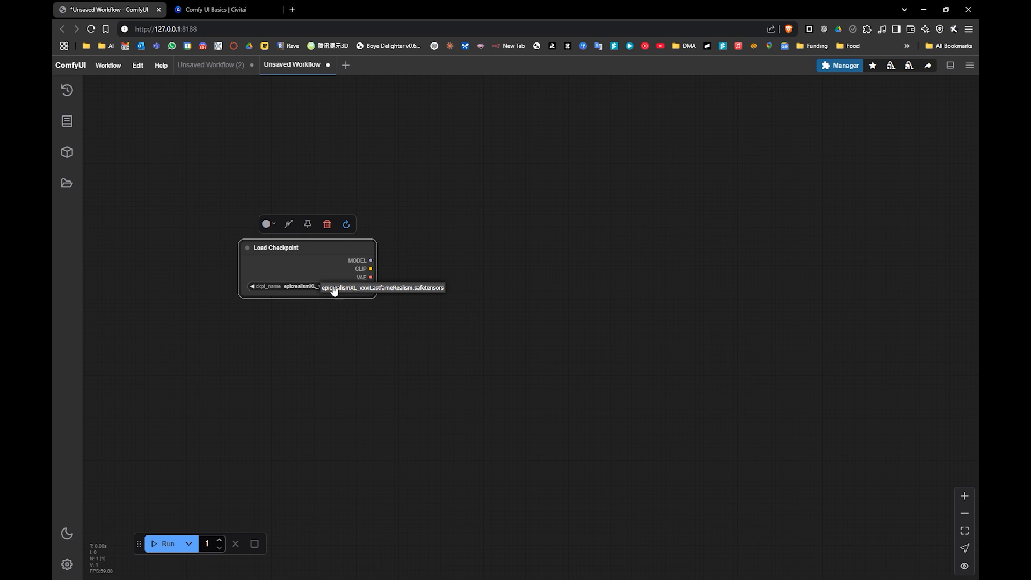
- Add a CLIP Text Encode node connected to the Load Checkpoint's CLIP output and place it to the upper right of the loader
drag(341, 247, 446, 227)
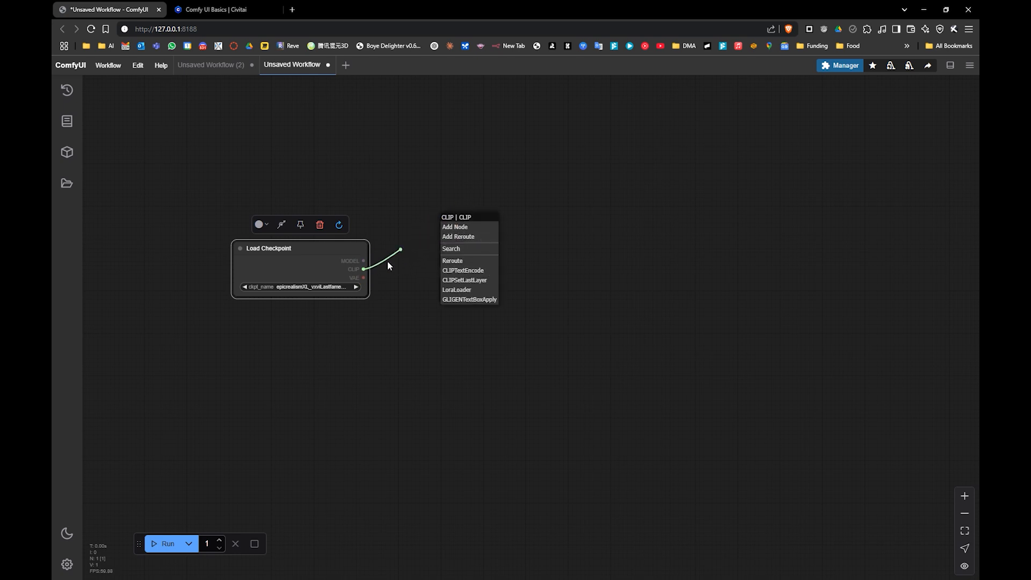
click(459, 270)
drag(481, 216, 476, 198)
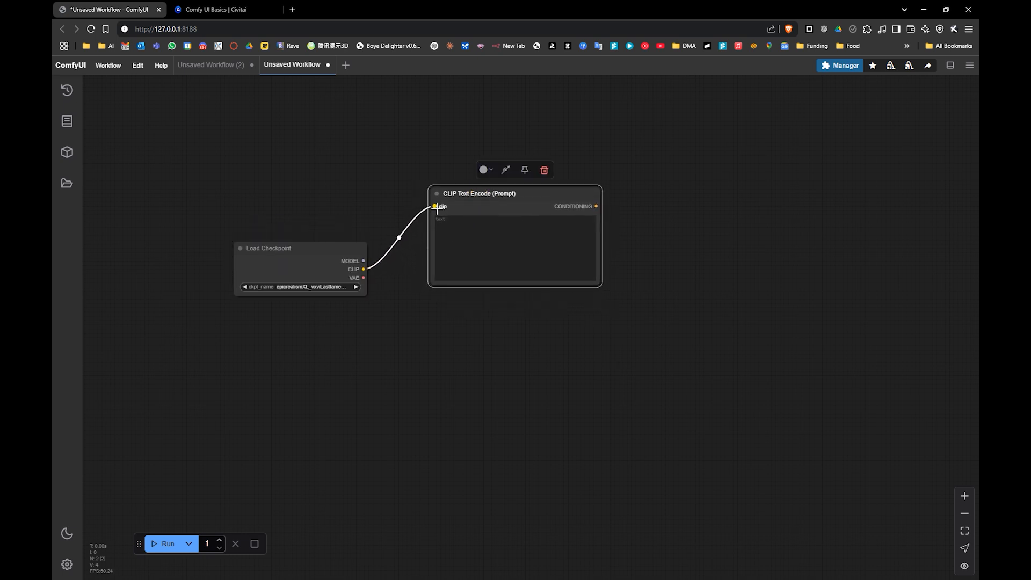
- Enter "A portrait of a old man" as the text of the CLIP Text Encode node
click(477, 237)
click(516, 234)
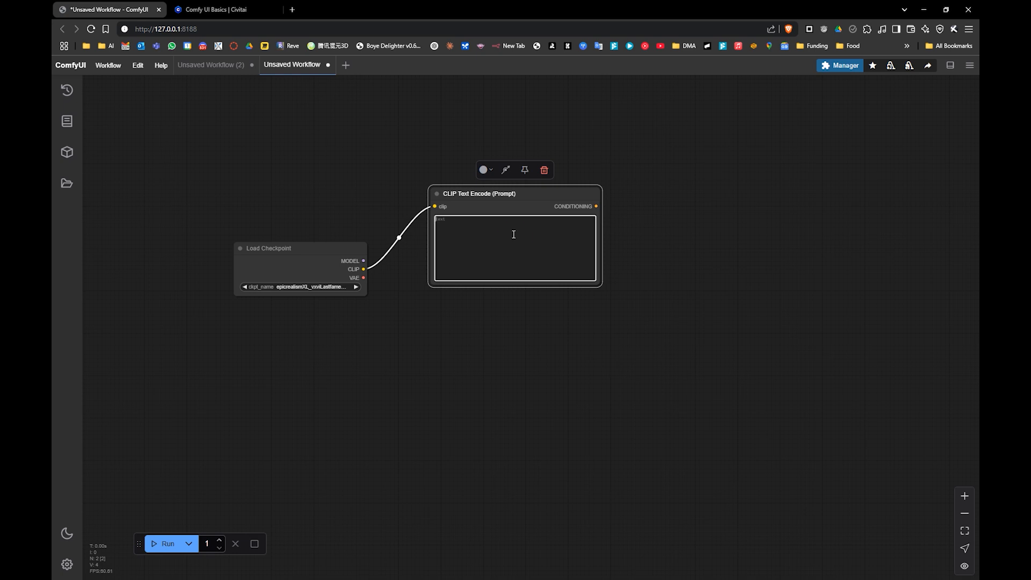
text(A portr)
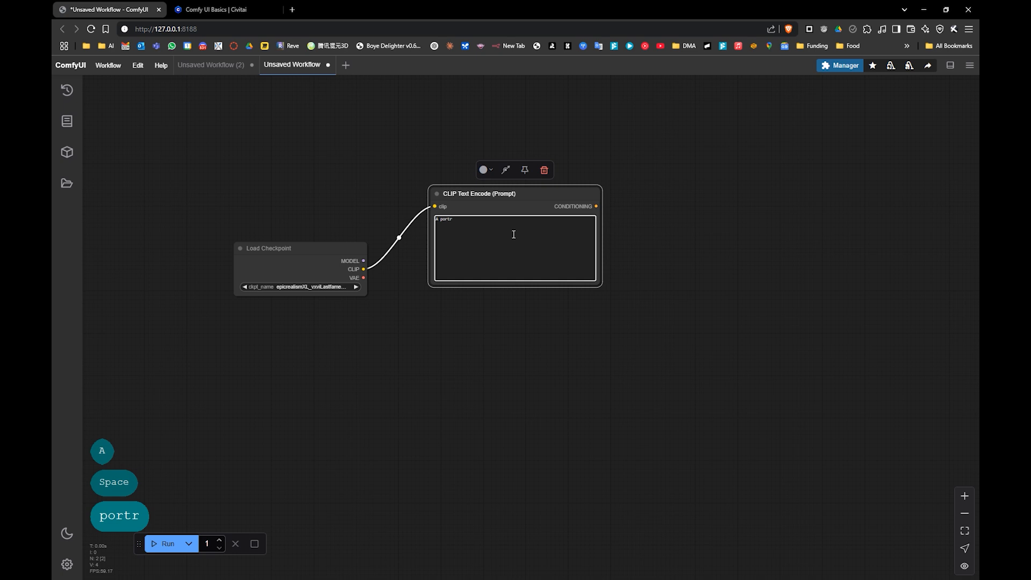
text(ait of a )
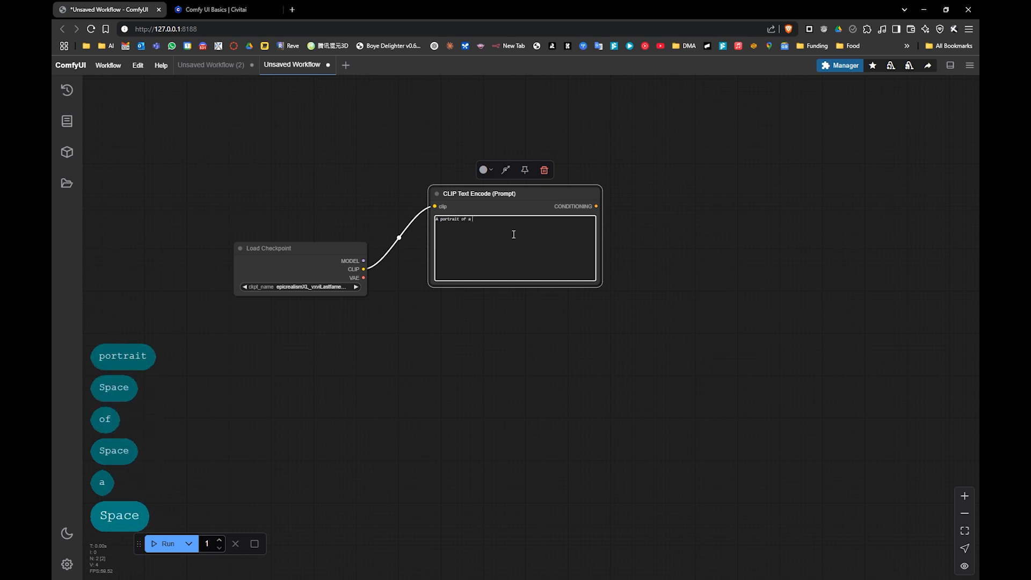
text(old man)
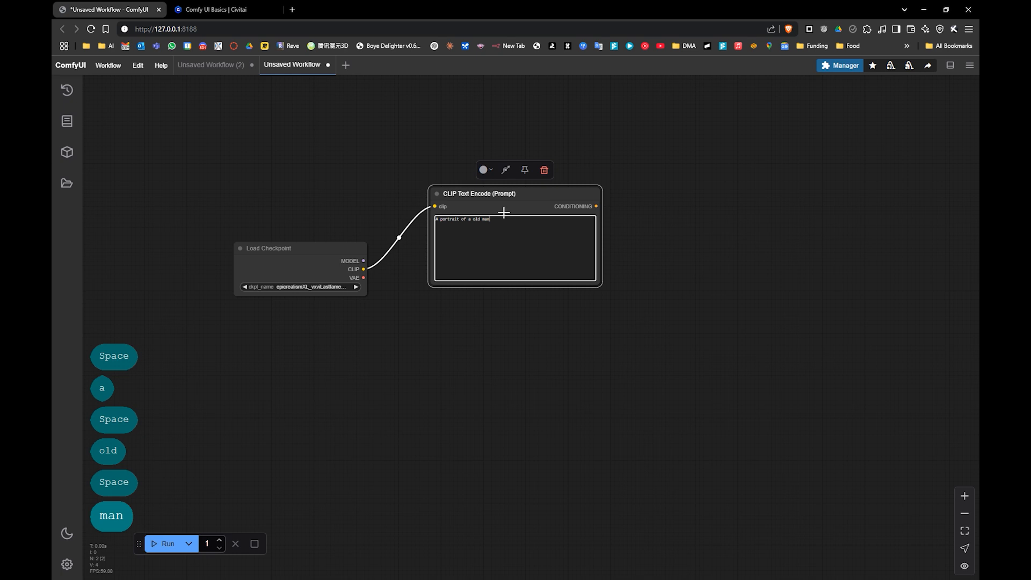
- Shift the prompt node up slightly and add a second CLIP Text Encode node below it, connected to the Load Checkpoint's CLIP output
drag(497, 198, 499, 191)
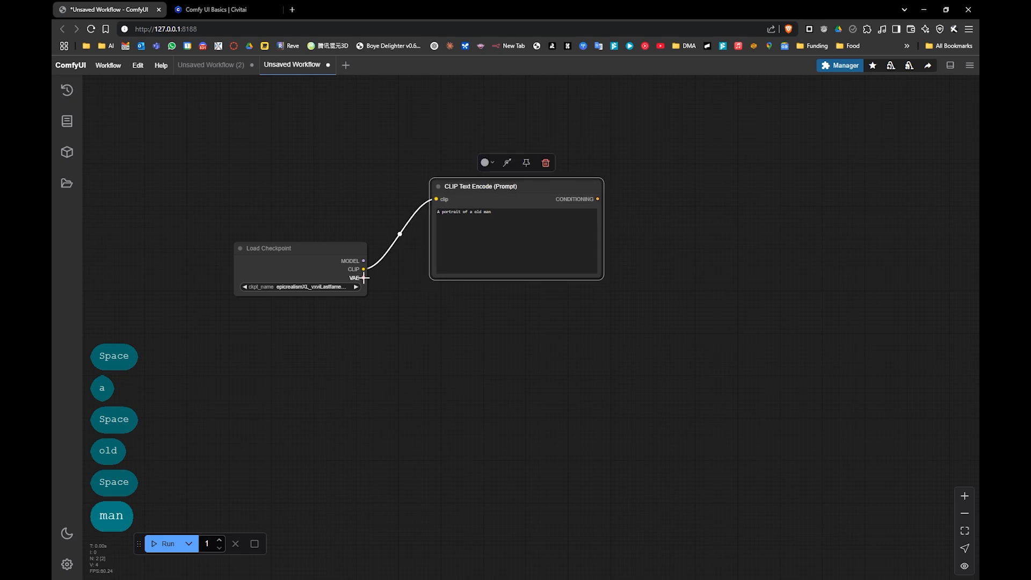
drag(364, 269, 485, 299)
click(486, 375)
- Enter "watermark, blur, noise, text" as the text of the lower CLIP Text Encode node
click(478, 333)
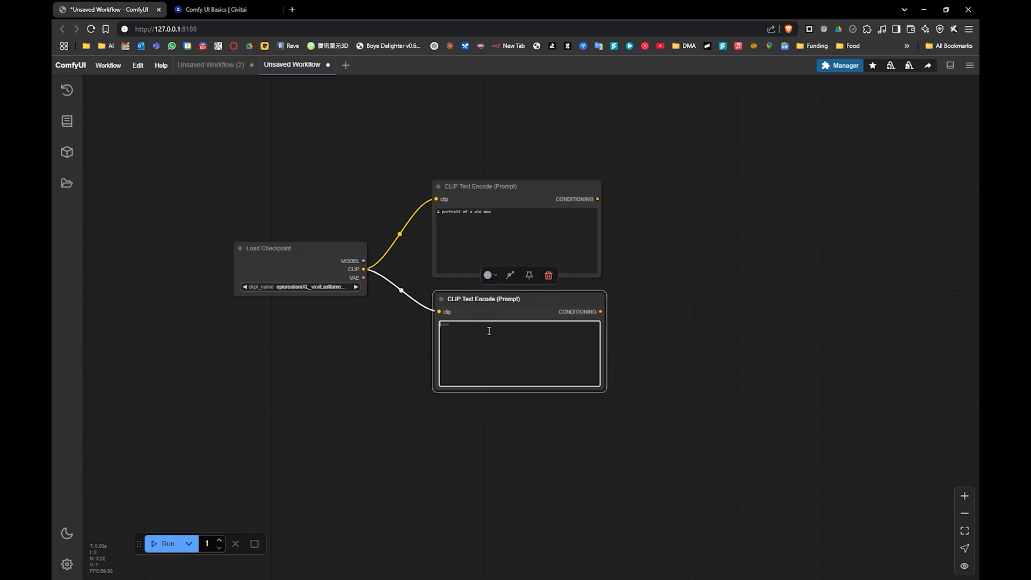
text(wateram)
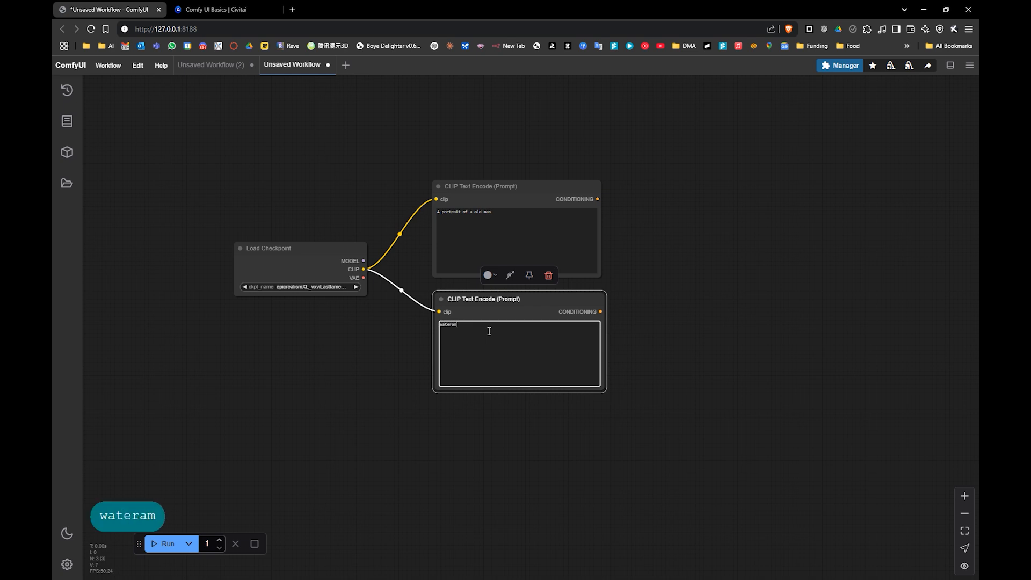
key(BackSpace)
key(BackSpace)
text(mark)
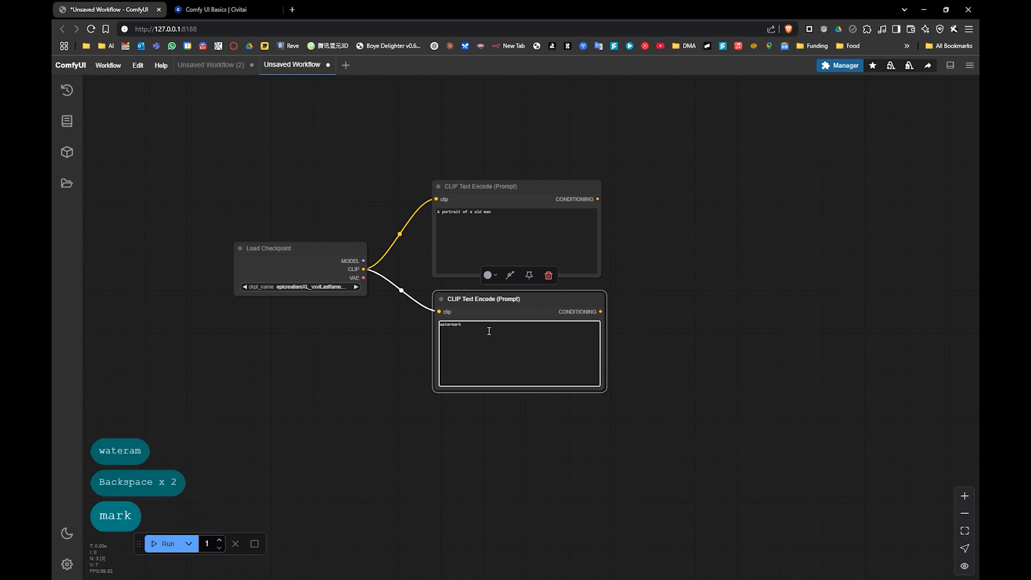
text(, blur, )
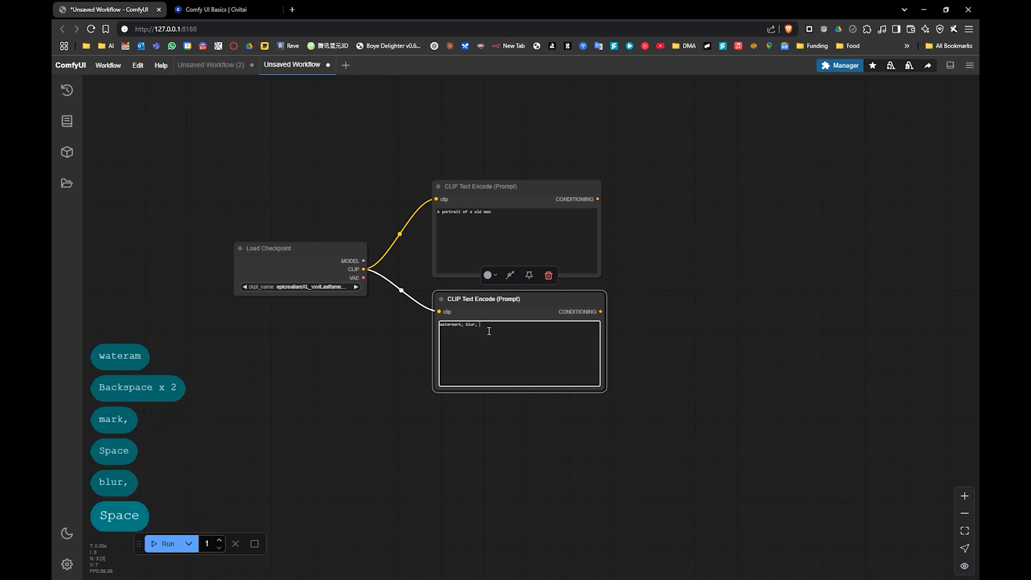
text(noise, )
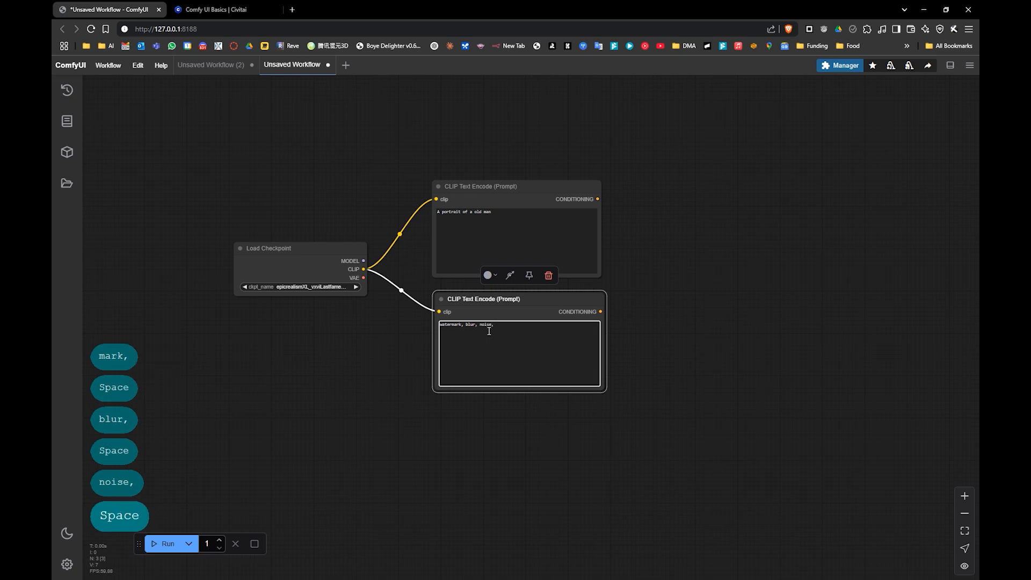
text(text)
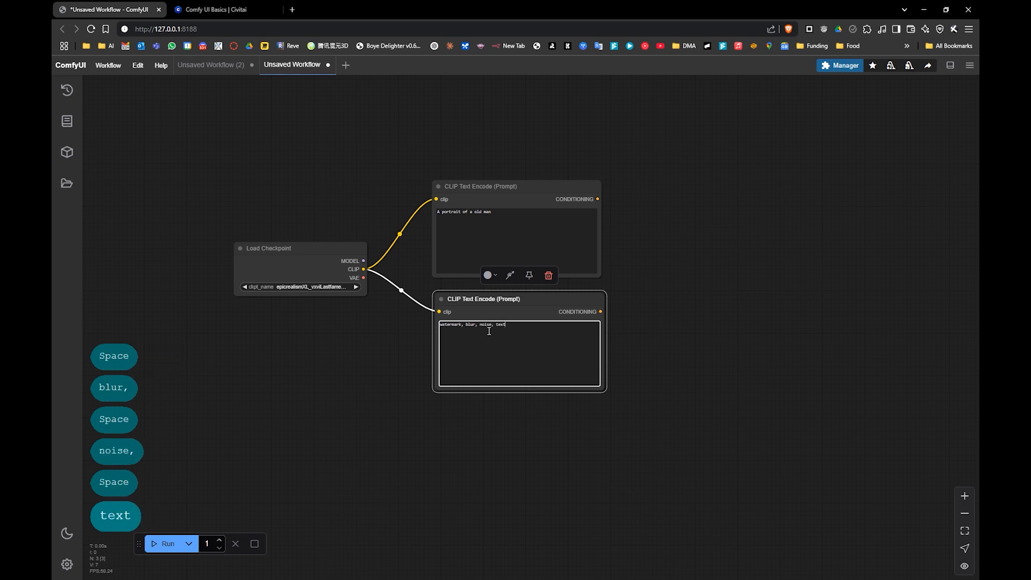
click(502, 304)
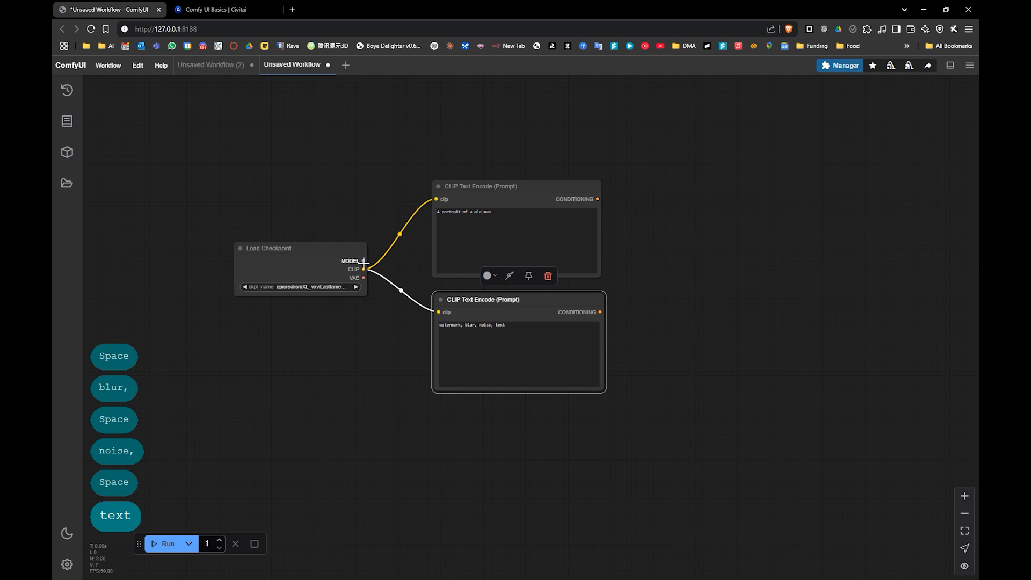
- Add a KSampler node connected to the Load Checkpoint's MODEL output and place it to the right of the upper prompt node
drag(498, 187, 503, 183)
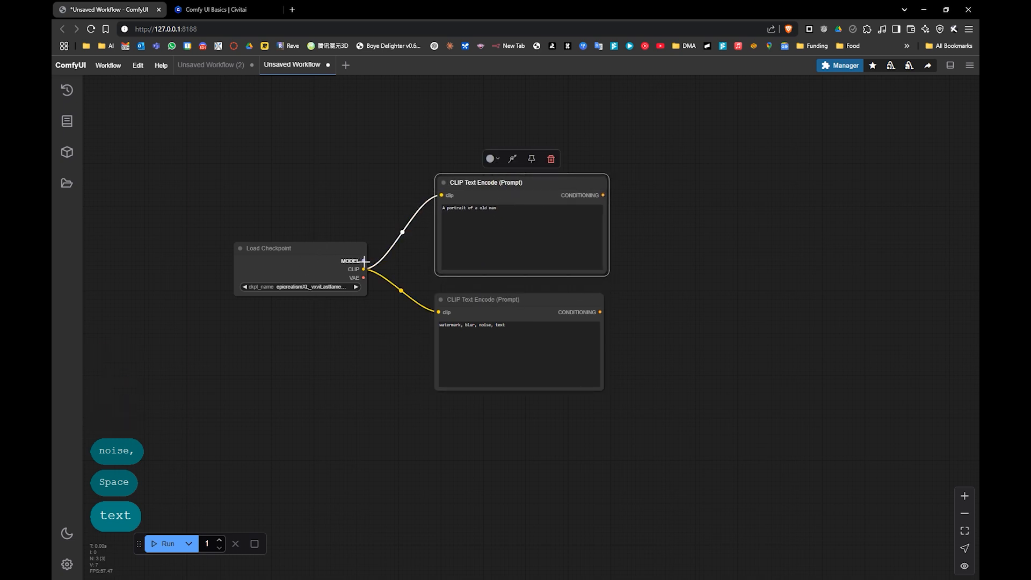
drag(363, 261, 689, 217)
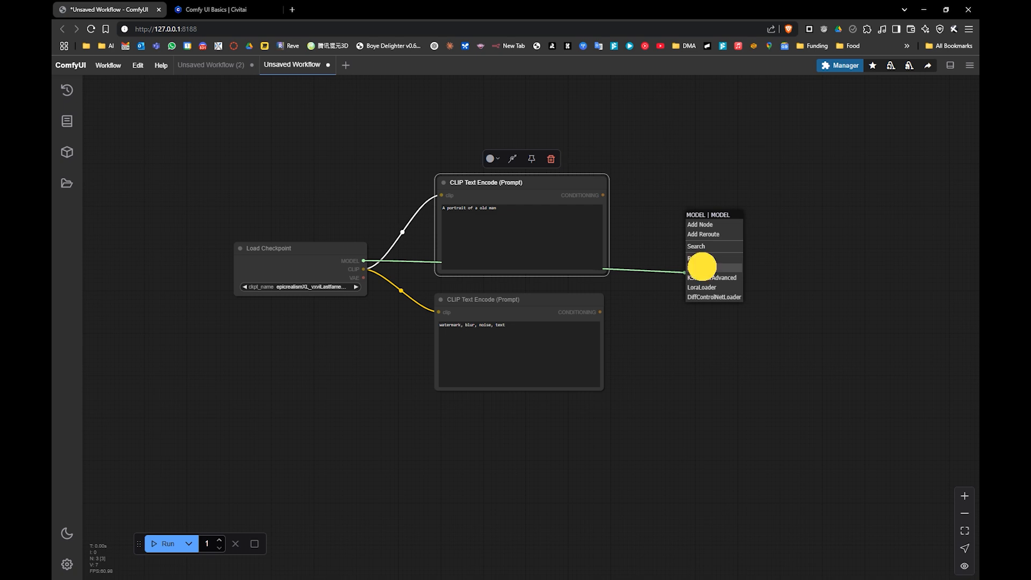
click(702, 268)
drag(724, 222, 707, 184)
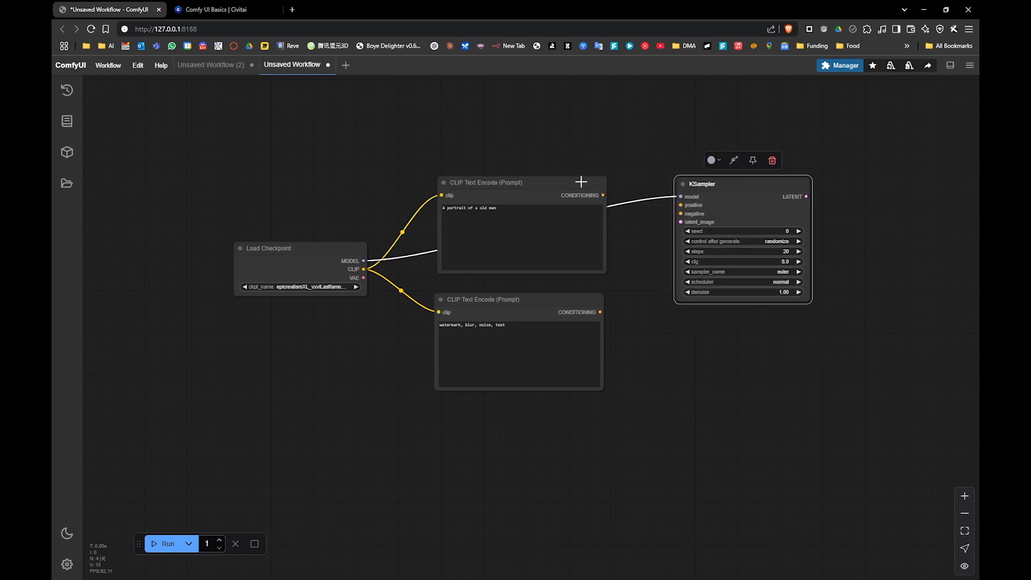
- Spread the two prompt nodes apart and connect the lower one's CONDITIONING to the KSampler's negative input and the upper one's to positive
drag(554, 182, 538, 114)
drag(517, 298, 495, 286)
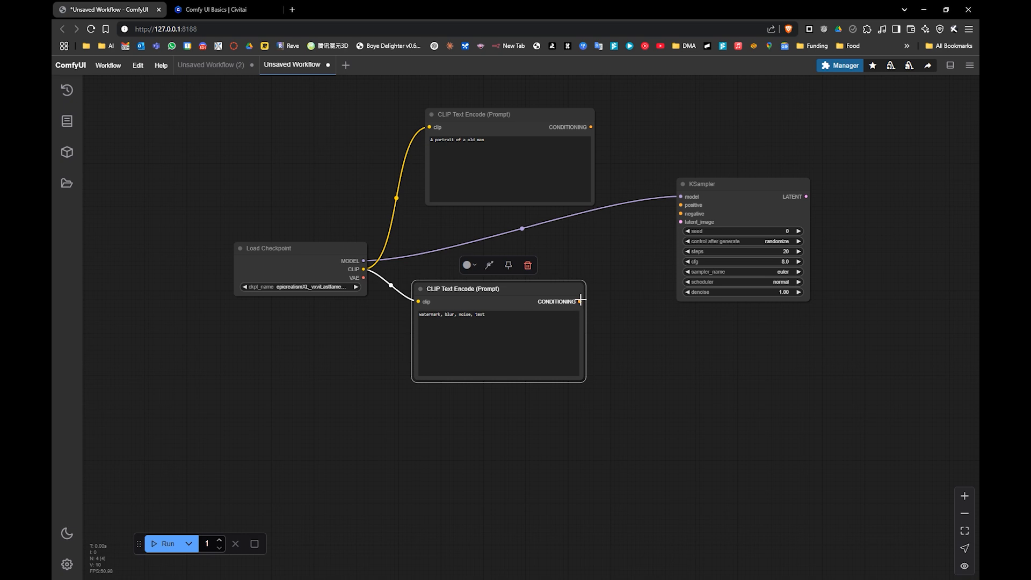
drag(580, 302, 680, 213)
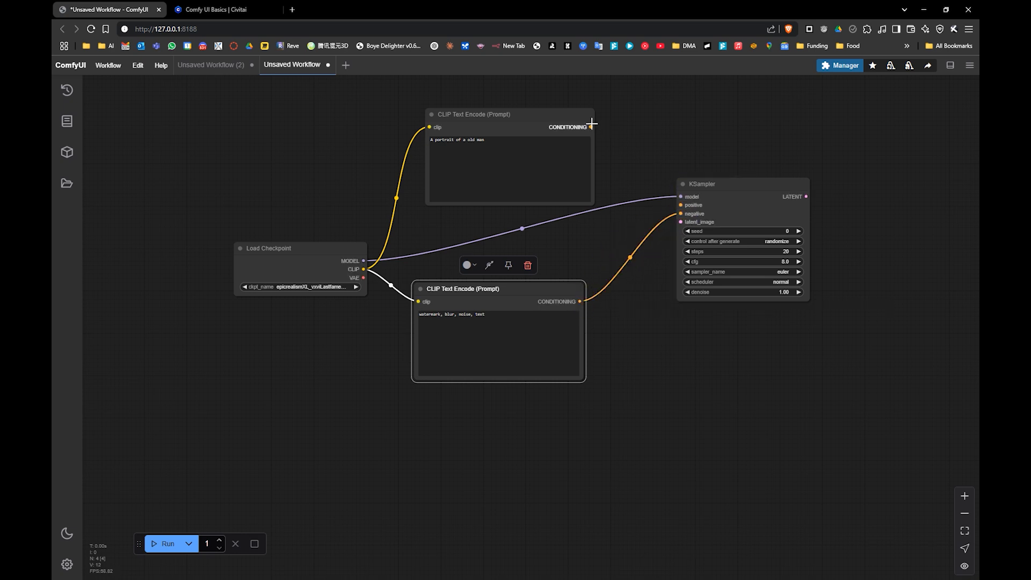
drag(591, 127, 685, 217)
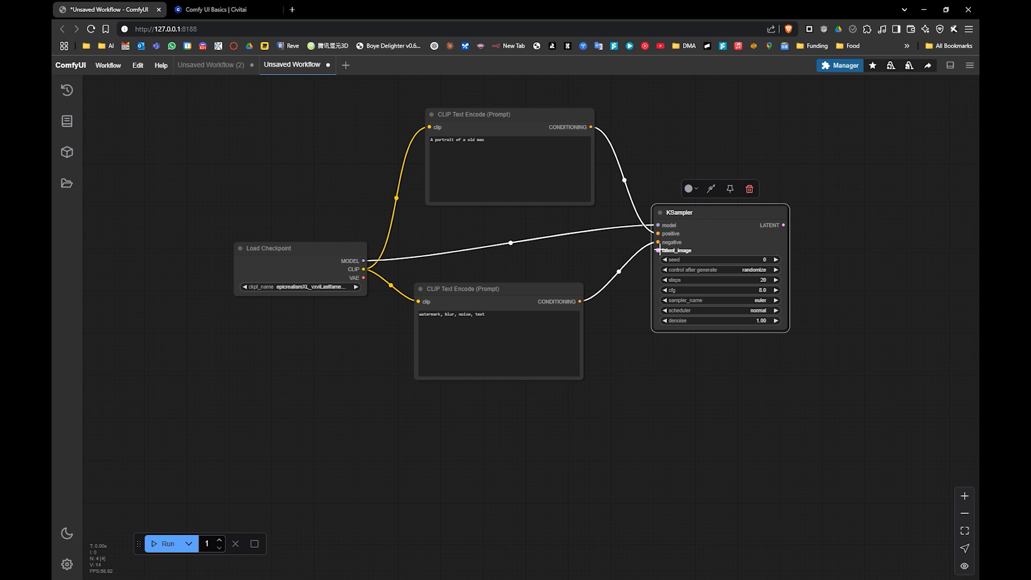
- Add an Empty Latent Image node connected to the KSampler's latent_image input and place it below the negative prompt node
drag(659, 250, 502, 437)
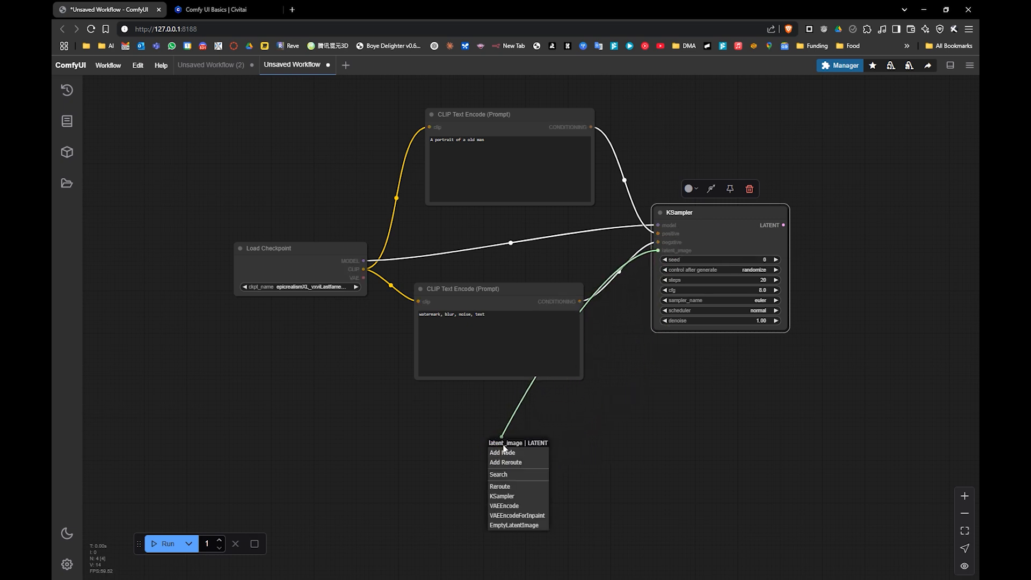
click(521, 526)
drag(558, 449, 509, 419)
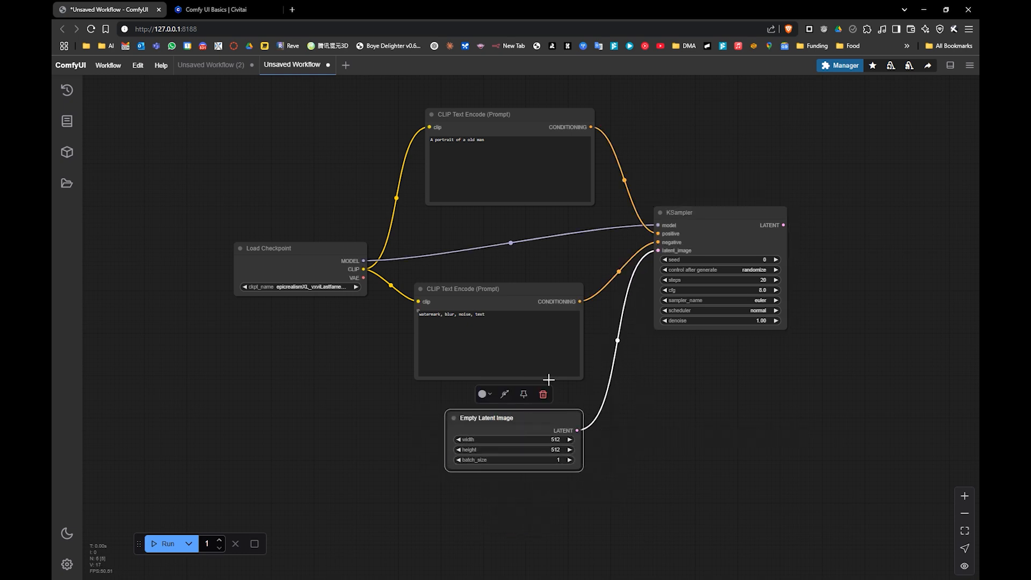
drag(512, 415, 498, 408)
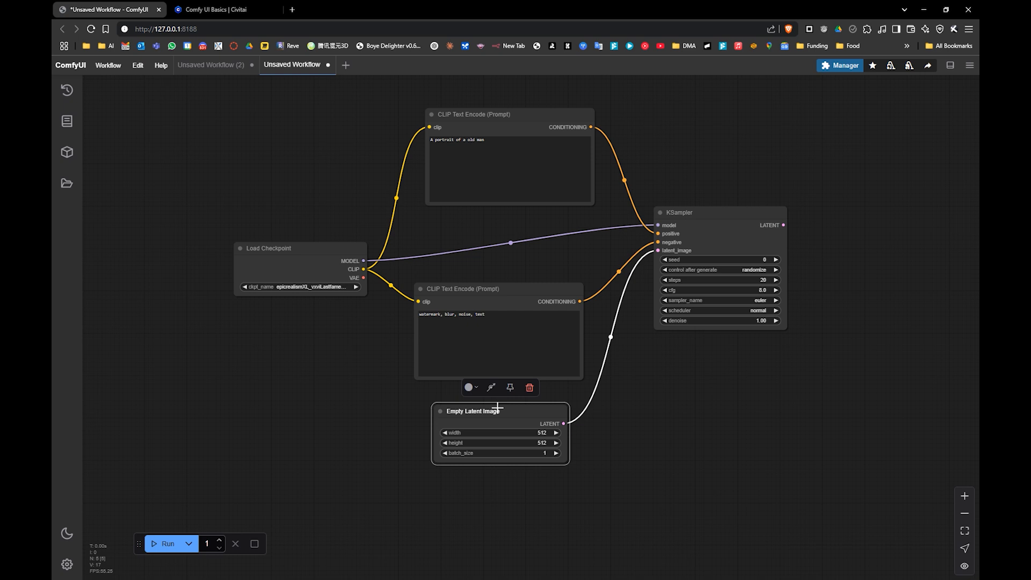
- Set the Empty Latent Image's width and height to 1024 and slightly adjust the positions of that node and the KSampler
click(525, 433)
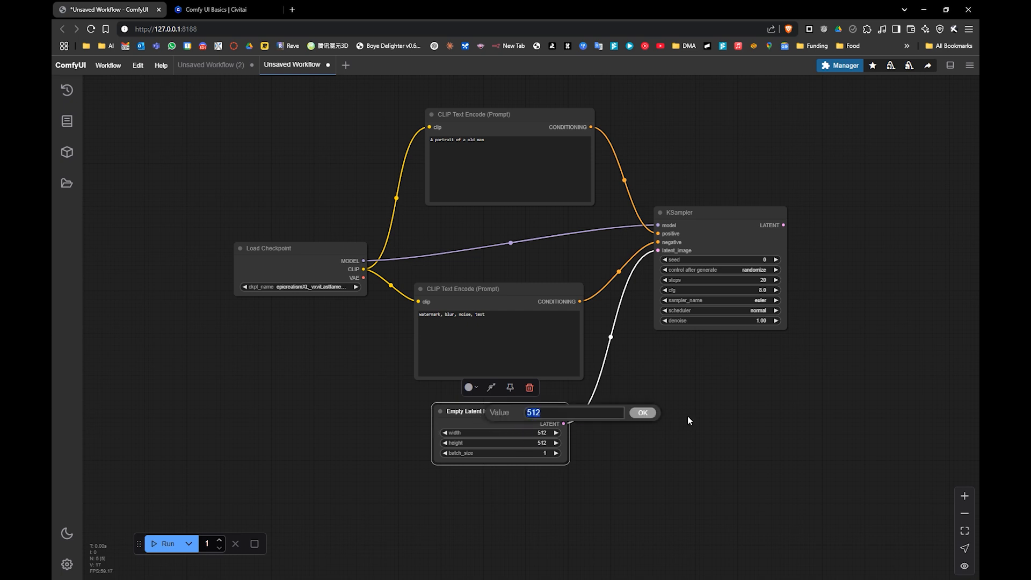
text(1024)
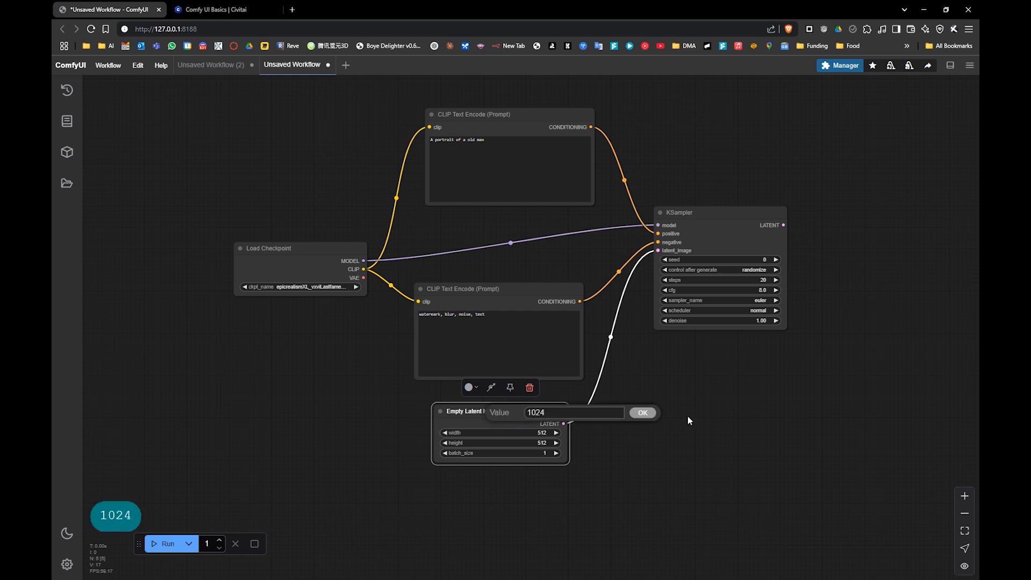
key(Return)
click(549, 442)
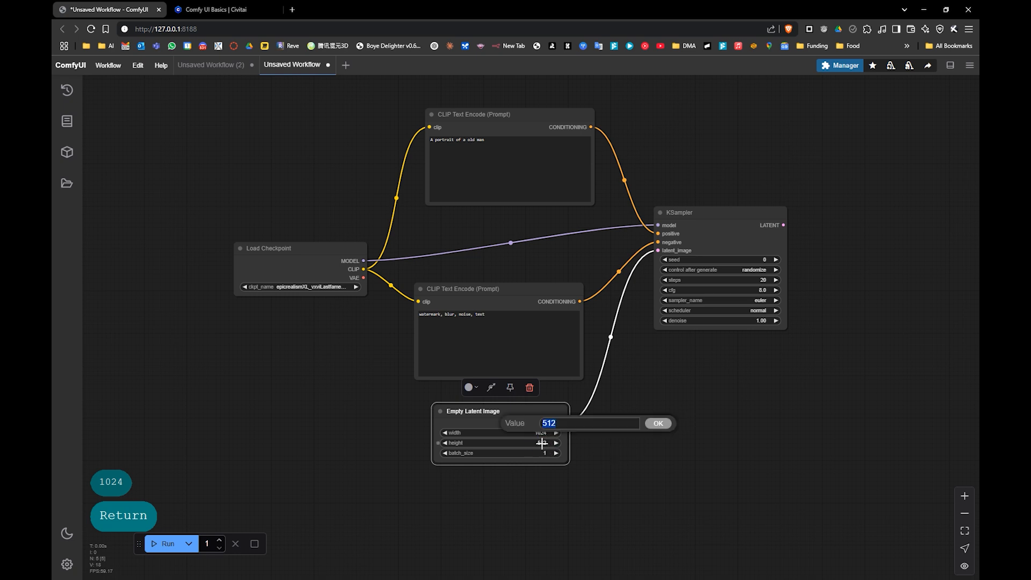
text(1024)
key(Return)
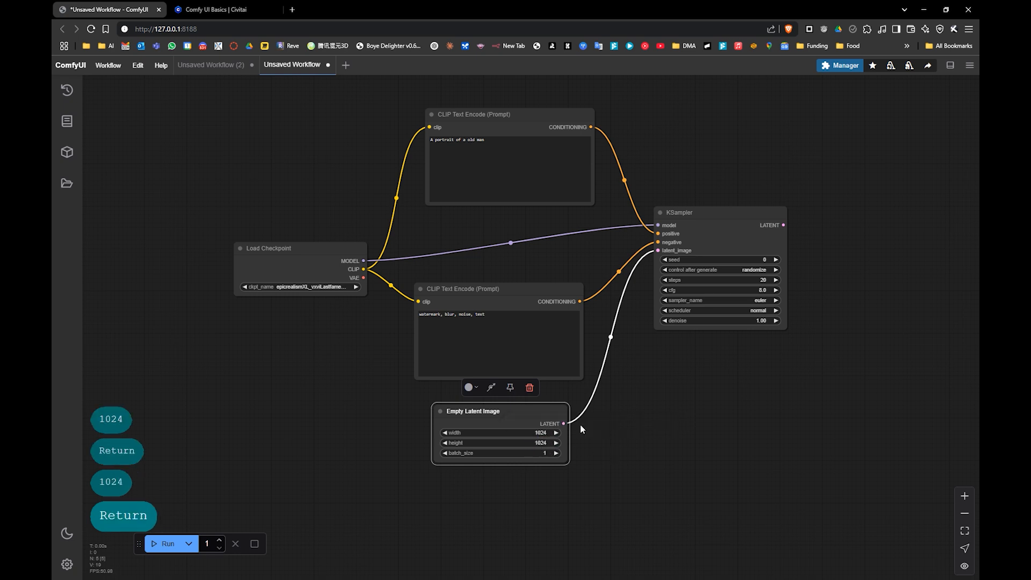
drag(509, 412, 496, 413)
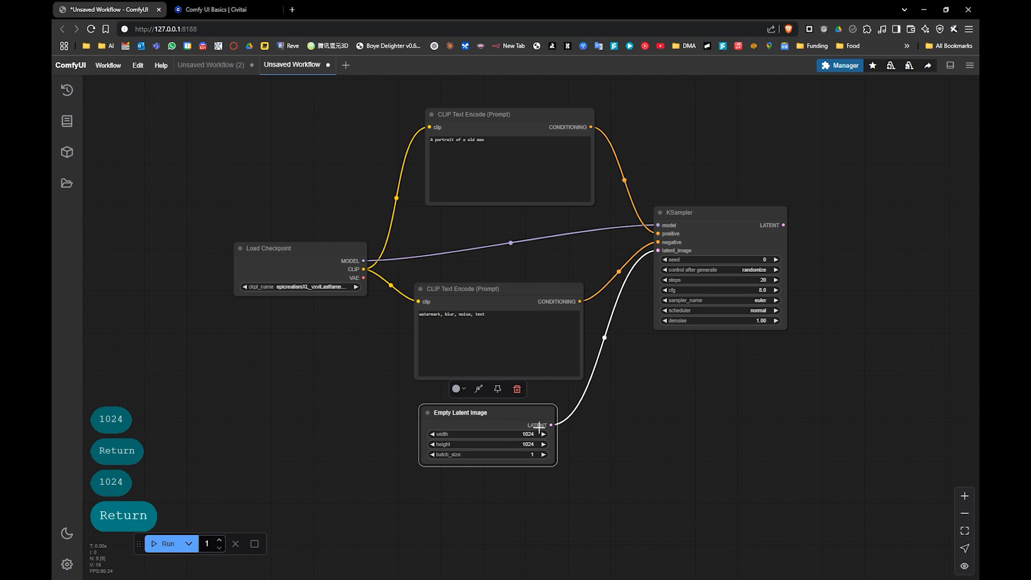
drag(695, 210, 719, 220)
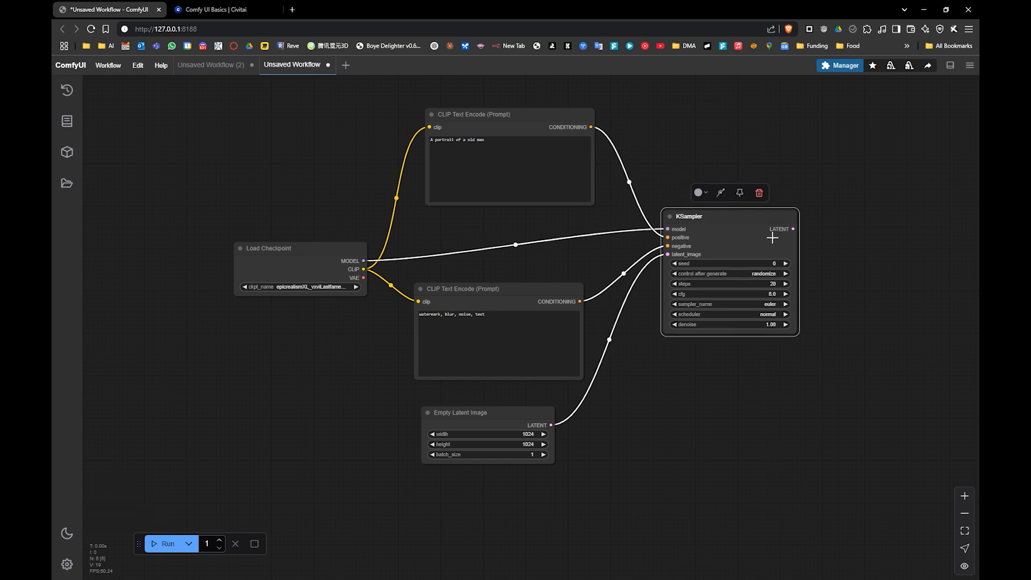
drag(486, 418, 482, 420)
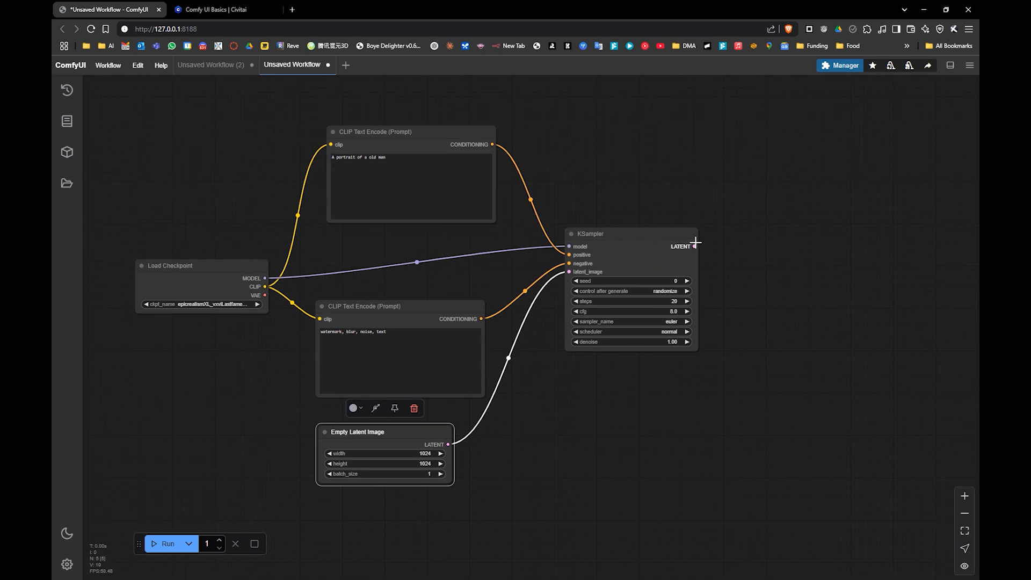
- Add a VAE Decode node connected to the KSampler's LATENT output and place it to the right of the KSampler
drag(695, 246, 763, 259)
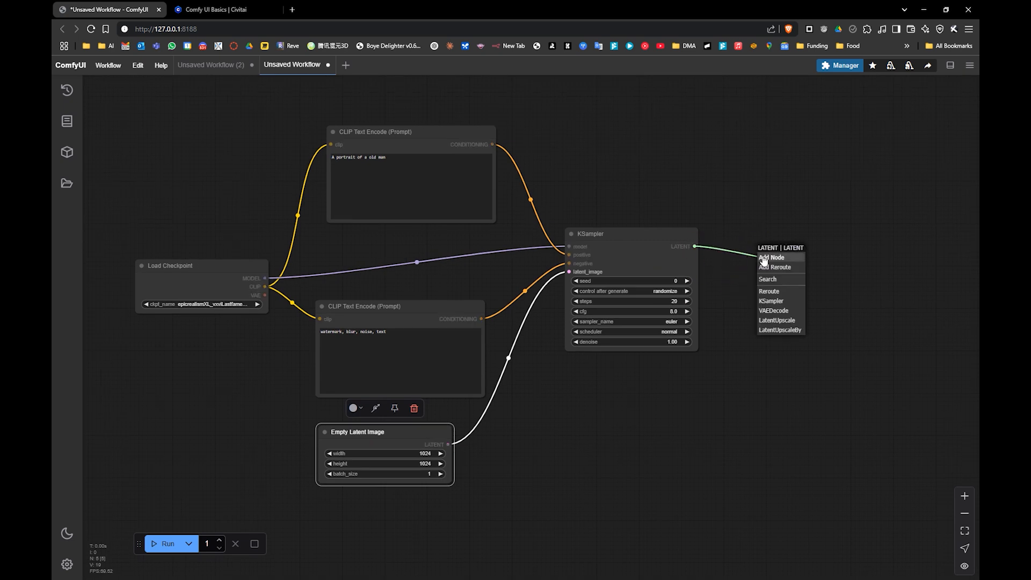
click(773, 311)
click(792, 252)
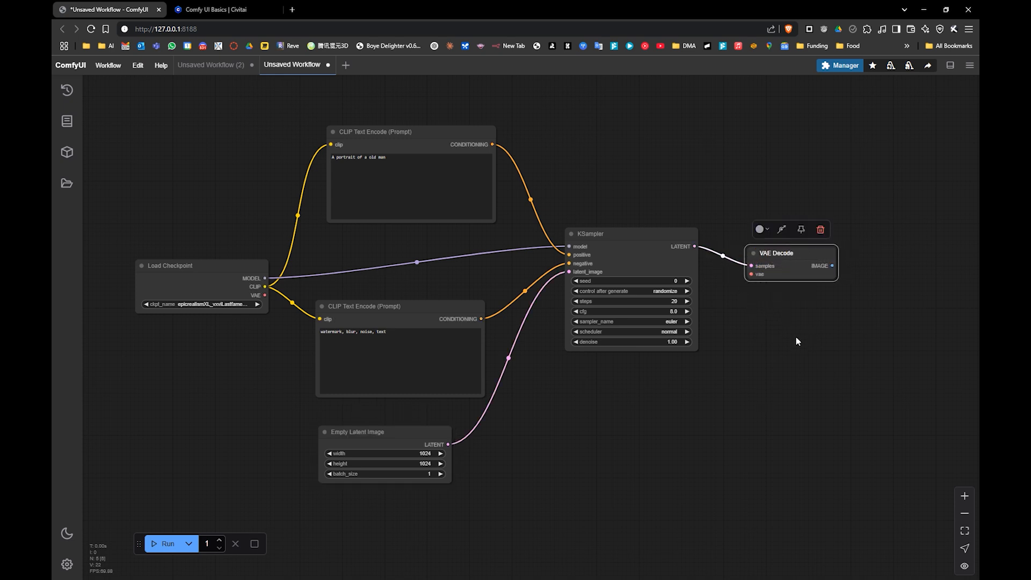
drag(797, 340, 678, 336)
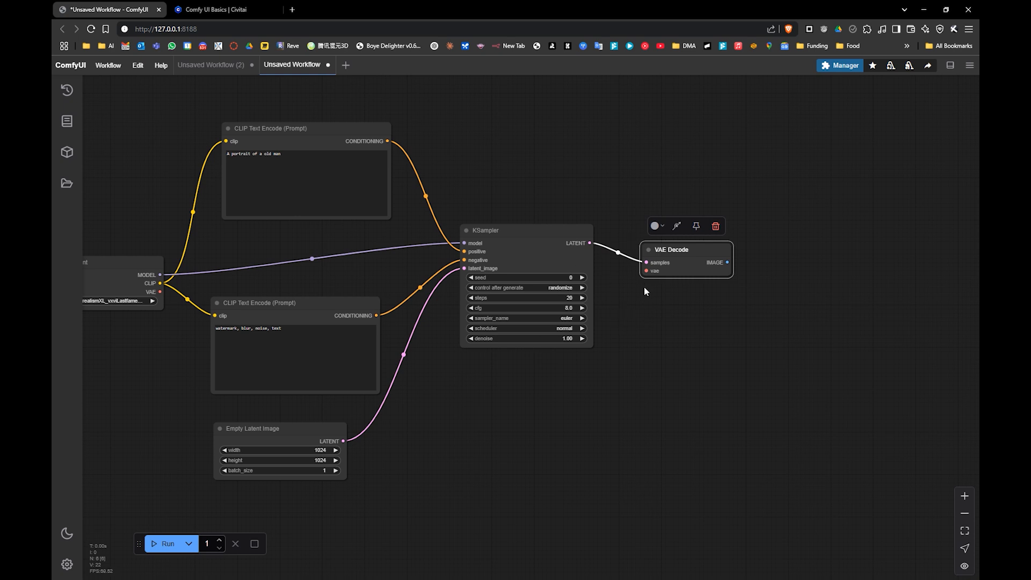
drag(662, 257, 659, 261)
- Add a Preview Image node connected to the VAE Decode's IMAGE output and align it beside that node
drag(728, 269, 780, 258)
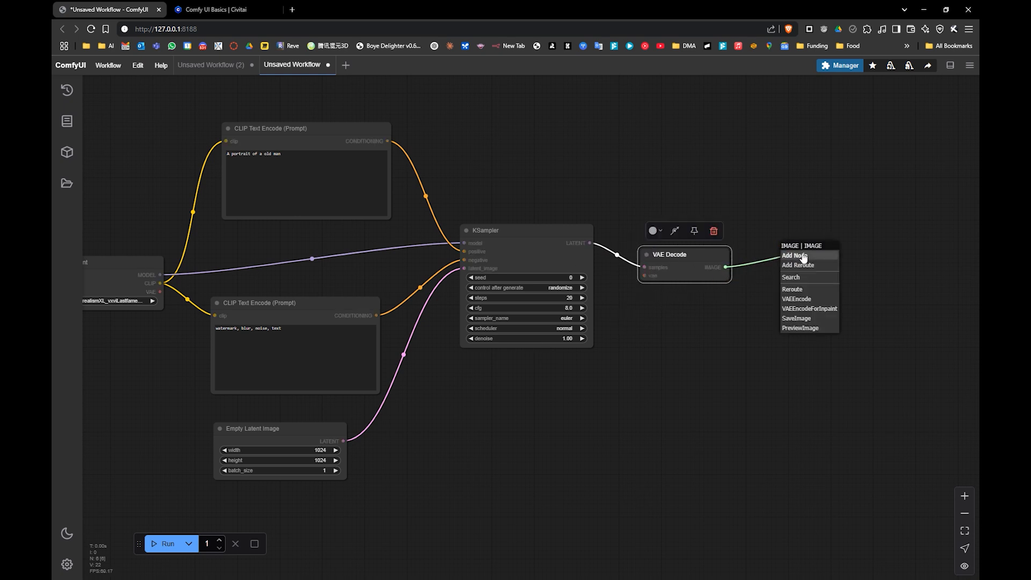
click(799, 329)
mouse_move(802, 249)
mouse_down()
mouse_move(783, 243)
mouse_move(785, 259)
mouse_up()
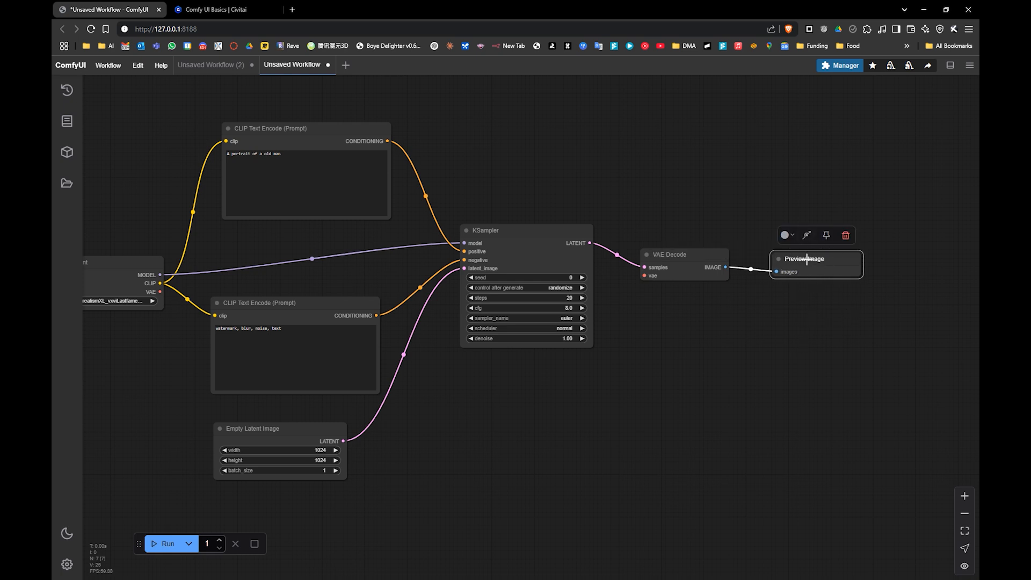
- Shift the Load Checkpoint node slightly and connect its VAE output to the VAE Decode's vae input
drag(578, 352, 644, 391)
drag(204, 299, 200, 282)
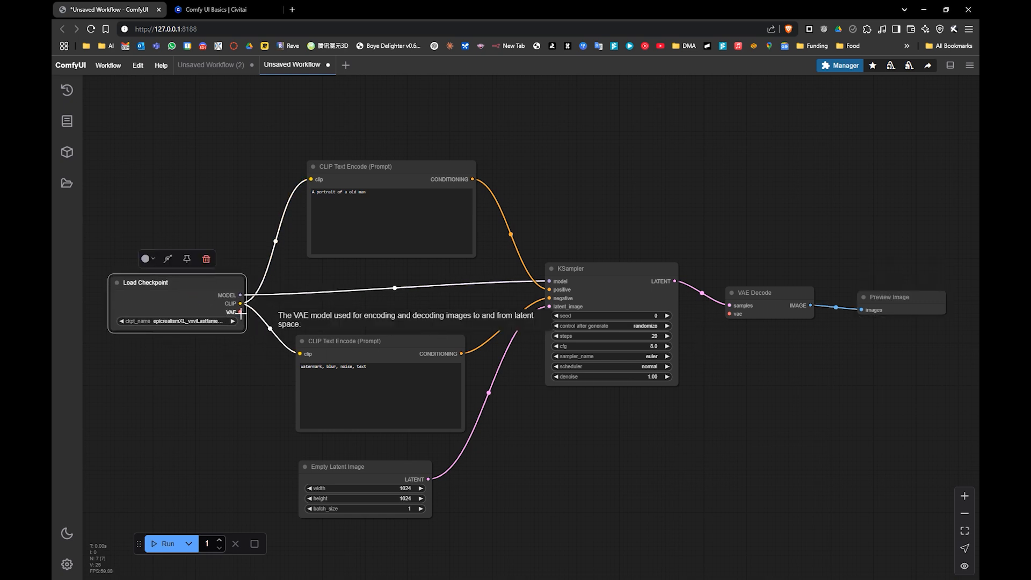
drag(240, 311, 731, 315)
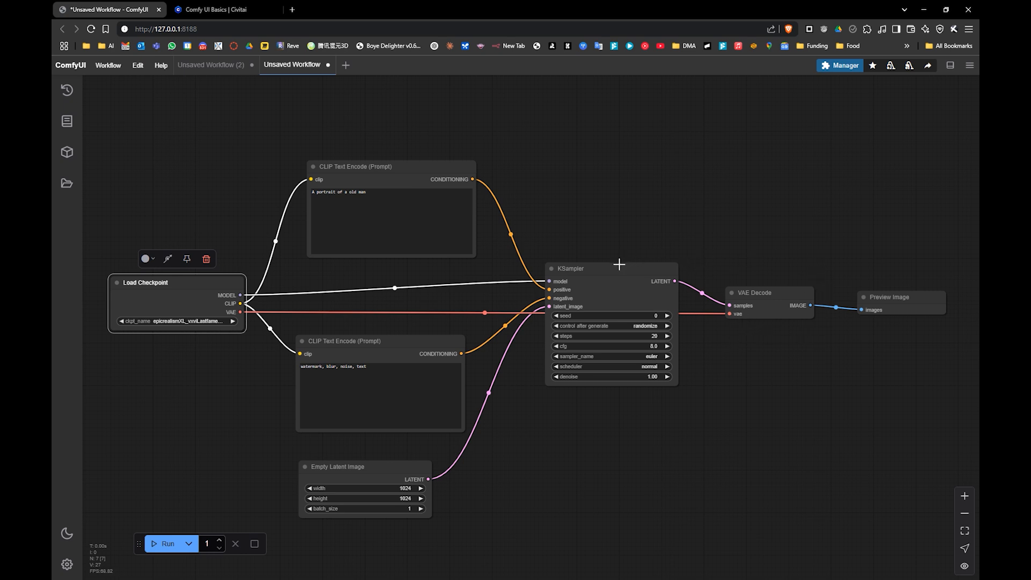
drag(619, 264, 620, 266)
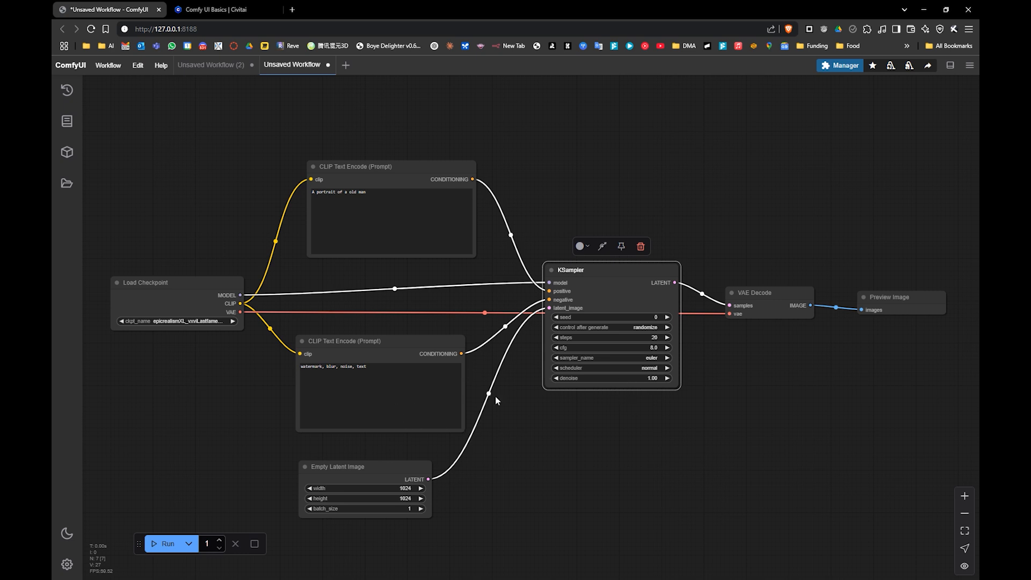
- Run the workflow to generate the image
drag(747, 424, 734, 420)
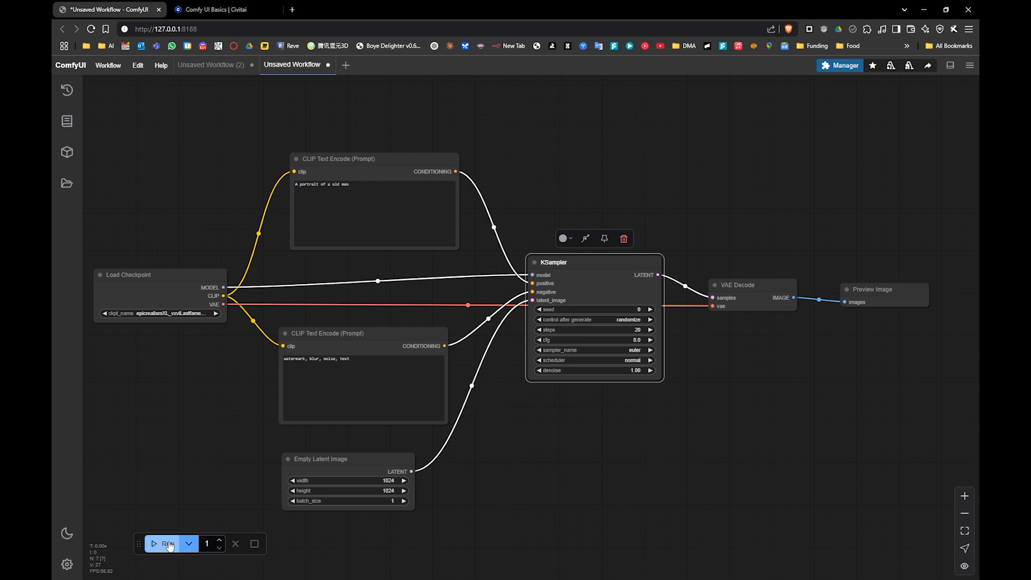
click(149, 545)
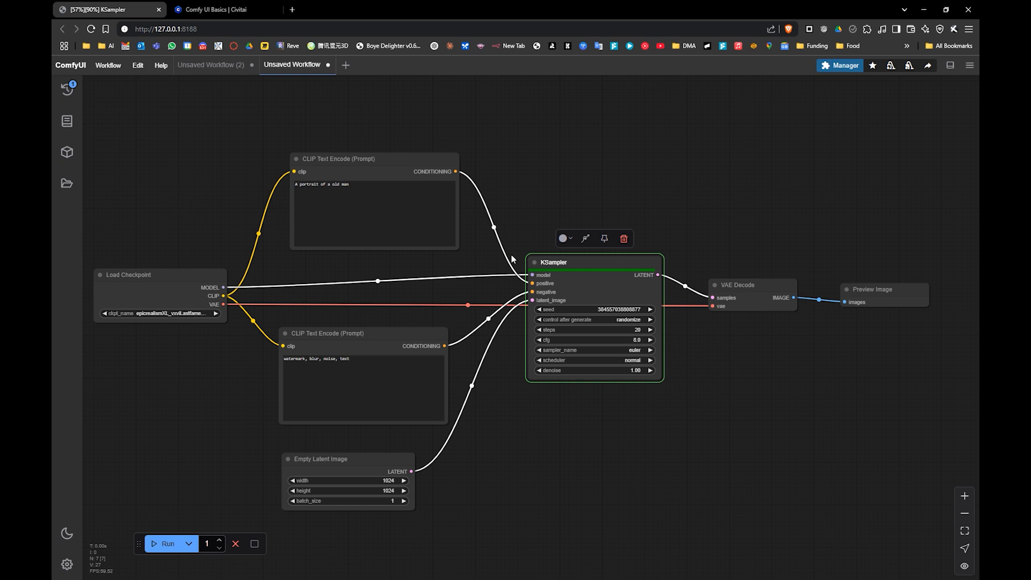
- Examine the generated portrait in the Preview Image node up close, followed by the connected nodes that produced it
drag(845, 379, 822, 378)
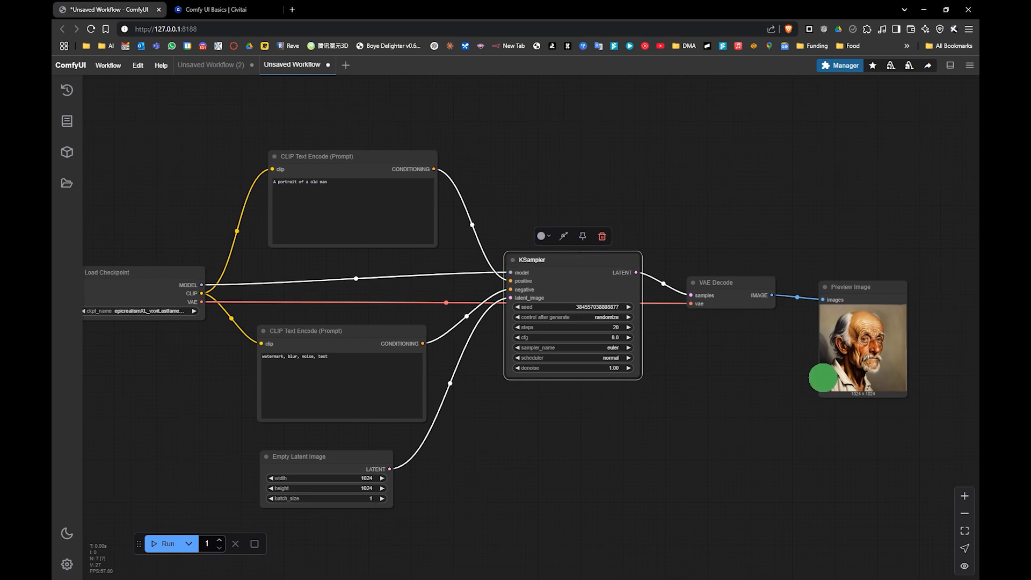
scroll(839, 365, up, 12)
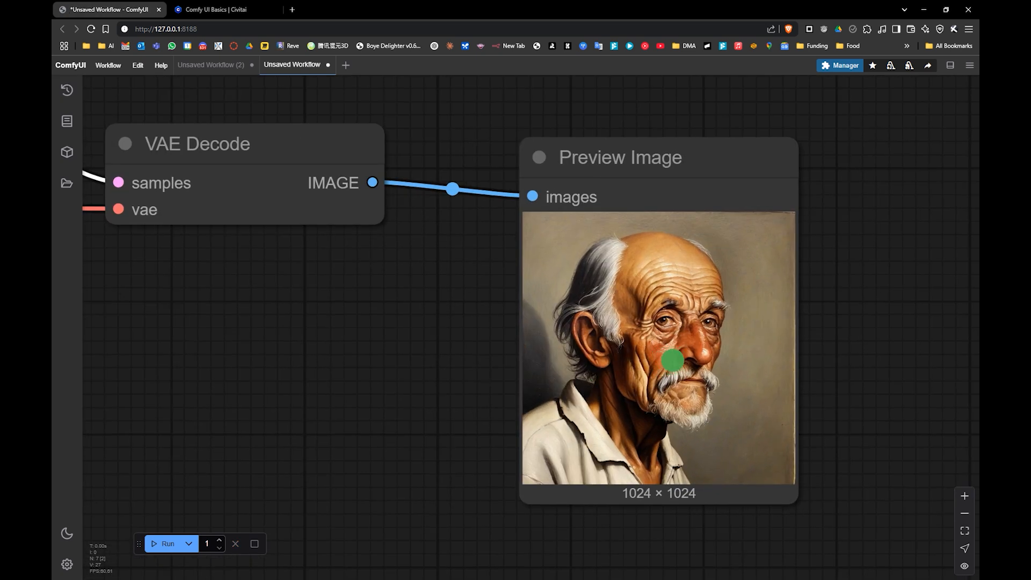
scroll(673, 361, up, 3)
scroll(516, 360, down, 7)
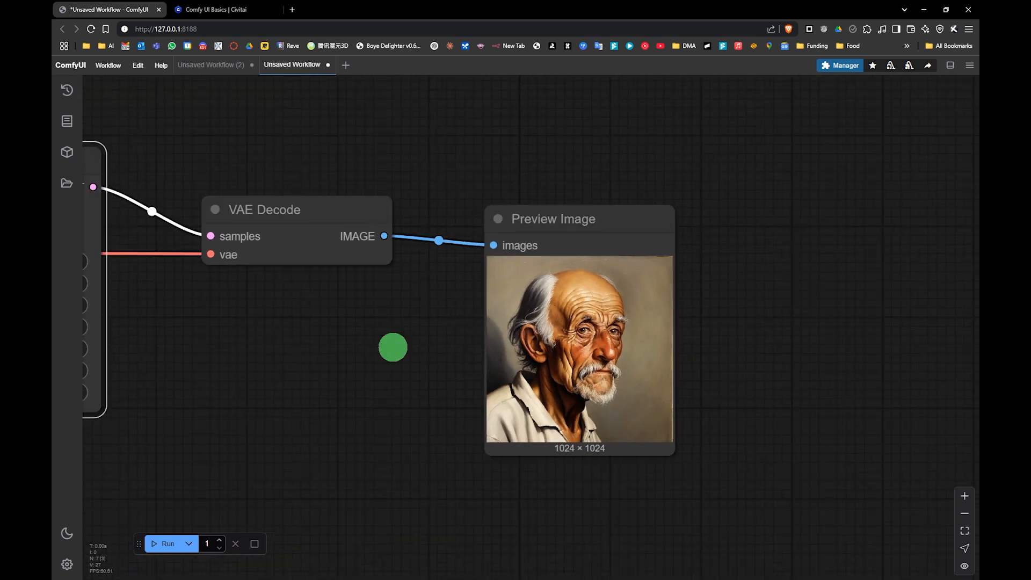
drag(392, 348, 641, 358)
scroll(553, 359, down, 4)
drag(540, 360, 627, 352)
drag(500, 387, 594, 385)
scroll(510, 386, down, 2)
scroll(508, 387, up, 2)
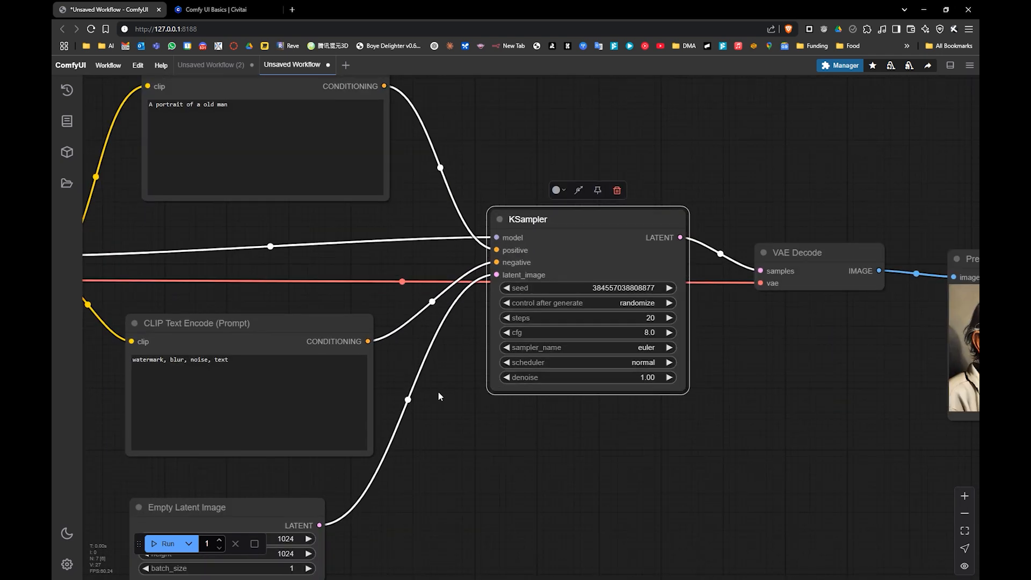
drag(437, 391, 570, 432)
scroll(516, 379, down, 2)
click(651, 235)
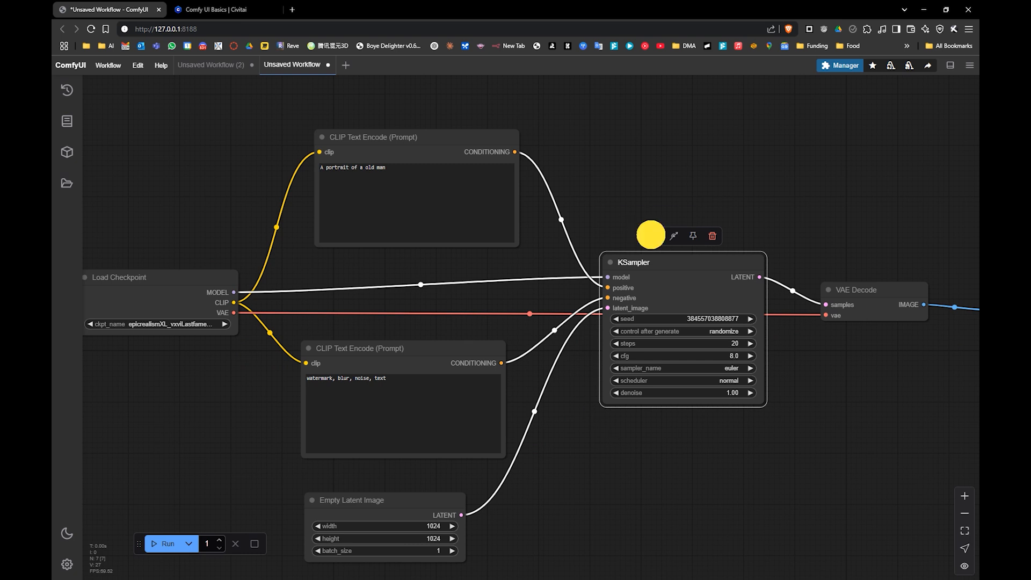
click(611, 212)
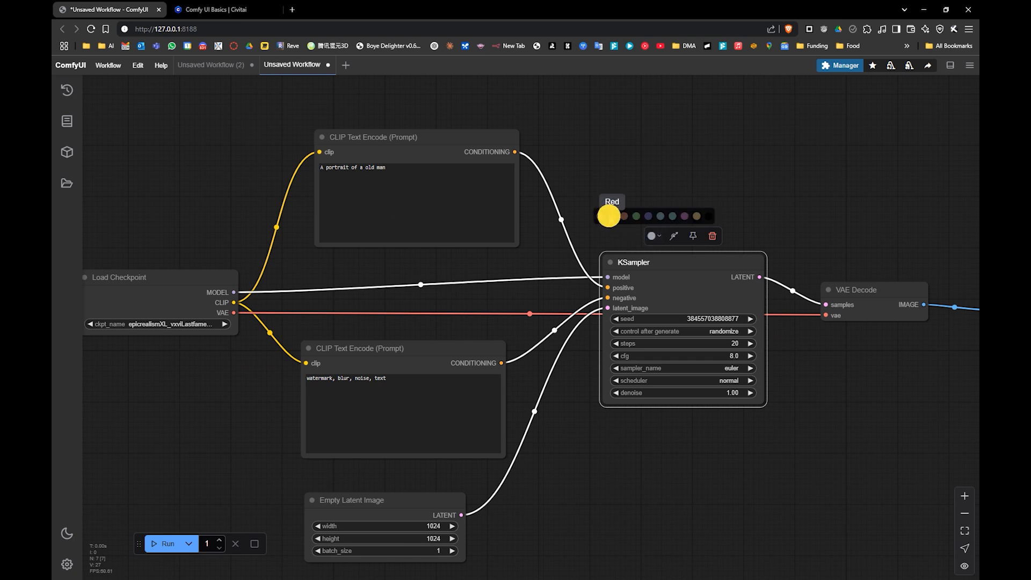
click(652, 236)
click(605, 223)
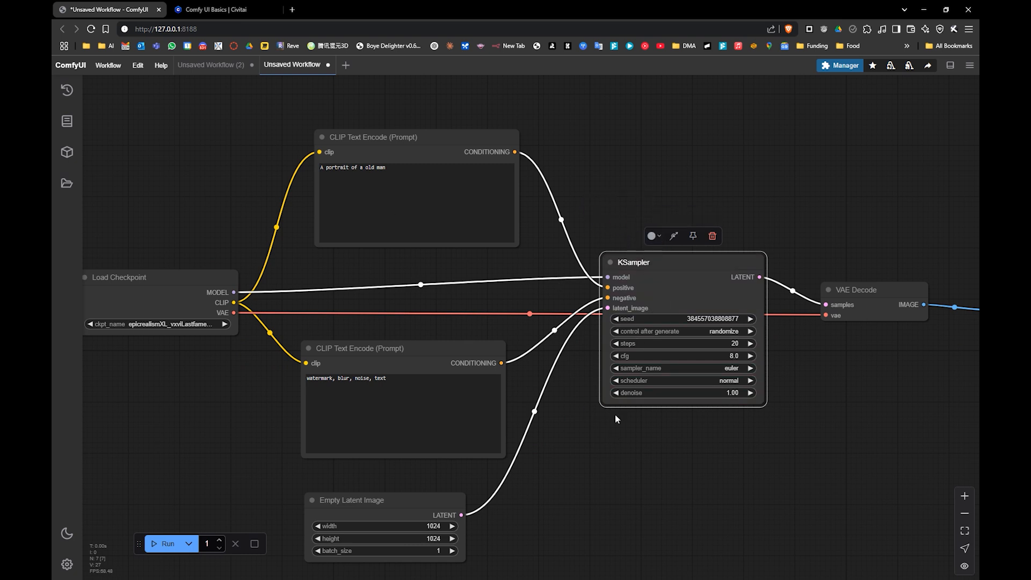
drag(597, 443, 624, 397)
drag(479, 264, 531, 304)
mouse_move(358, 224)
mouse_down()
mouse_move(380, 240)
mouse_move(337, 175)
mouse_move(360, 168)
mouse_move(357, 220)
mouse_up()
key(alt)
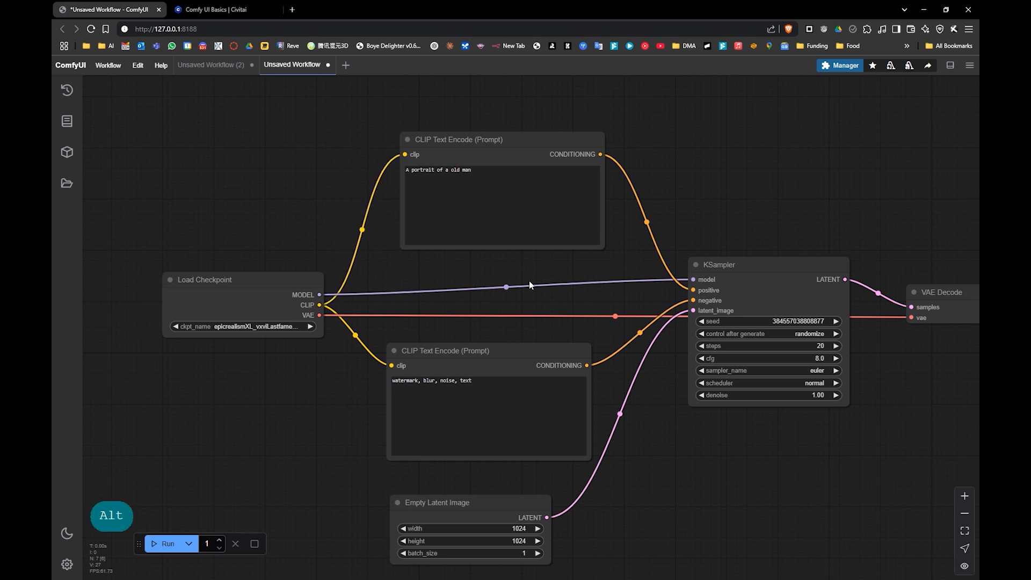
drag(529, 281, 486, 316)
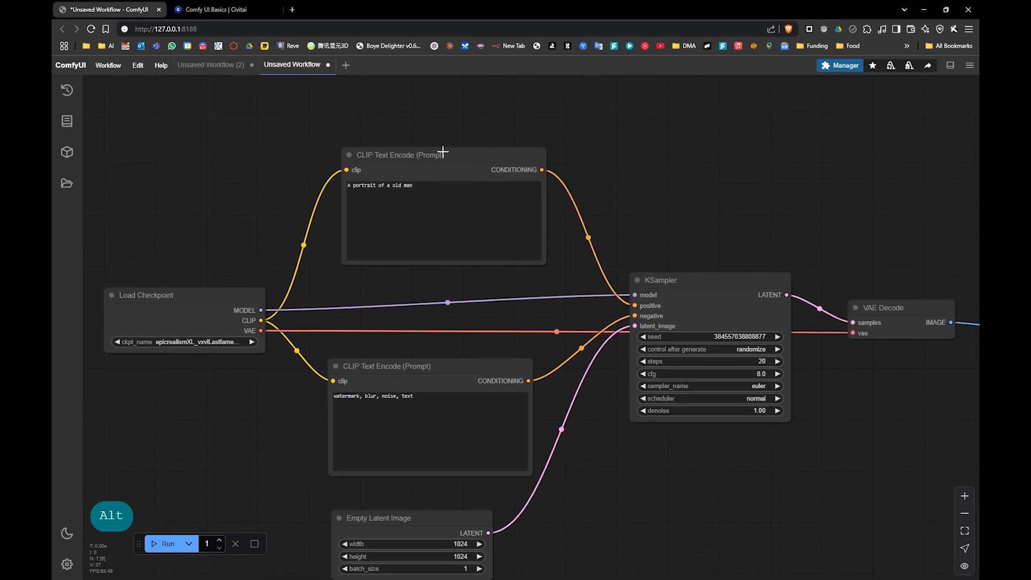
- Move the positive prompt node down so it sits just above the negative prompt node
drag(443, 152, 436, 231)
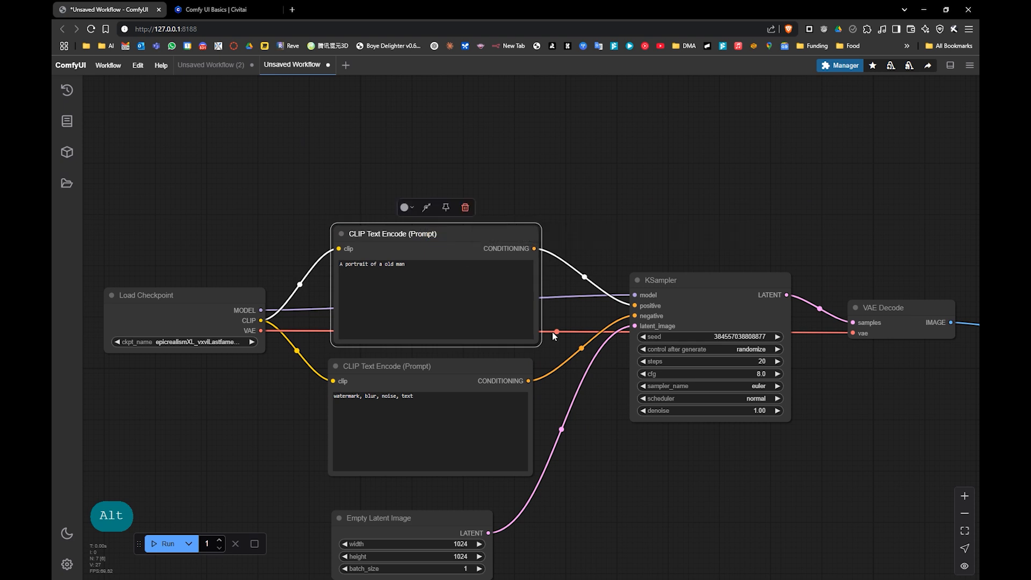
- Try routing the VAE link above the prompt and KSampler nodes with two reroute points, and remove both points again
drag(558, 334, 797, 215)
scroll(537, 306, down, 2)
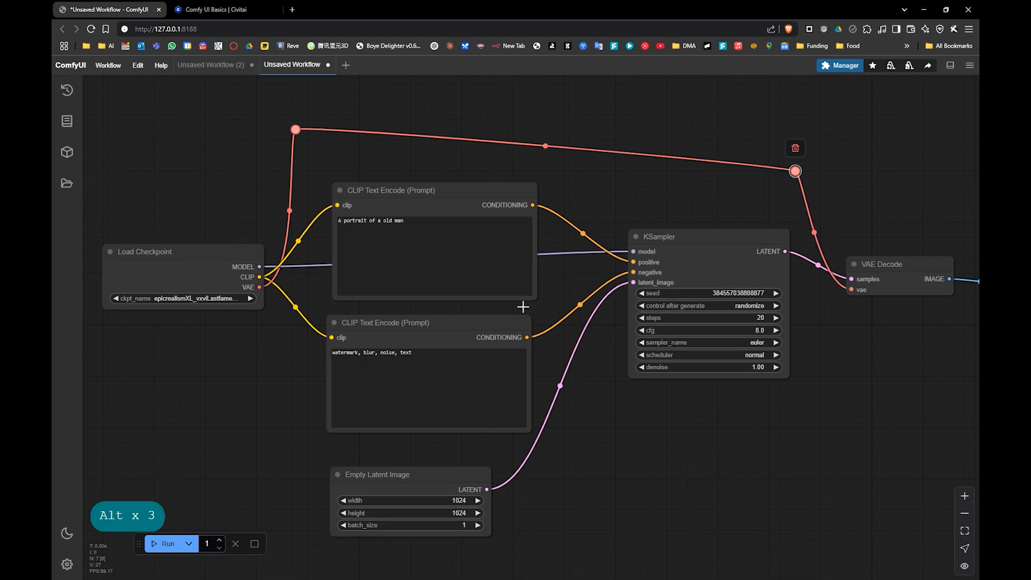
click(796, 150)
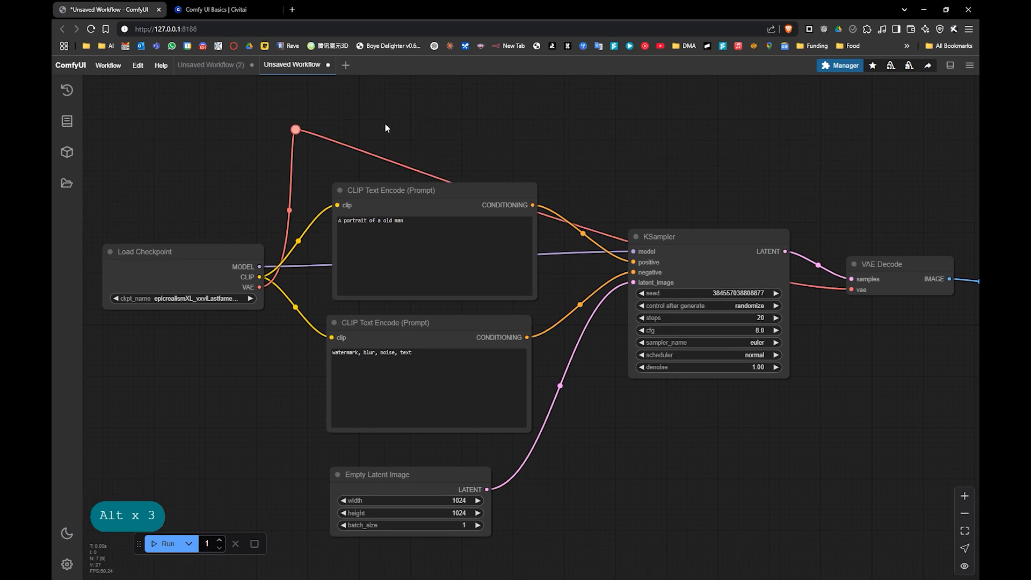
click(295, 130)
click(295, 109)
scroll(638, 345, down, 2)
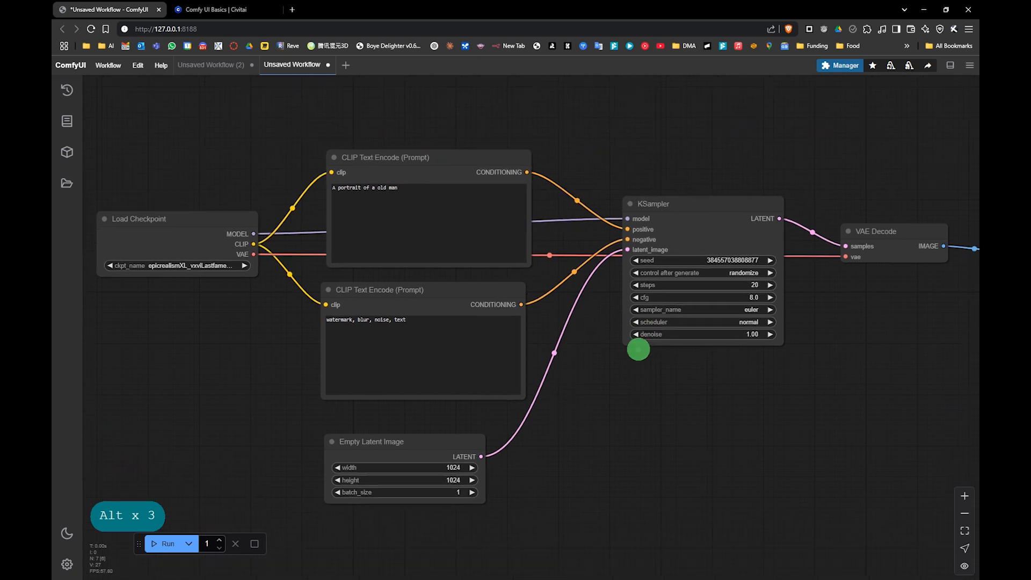
- Arrange the KSampler, Load Checkpoint, VAE Decode and Preview Image nodes into a compact row beside the prompt nodes
drag(652, 203, 581, 168)
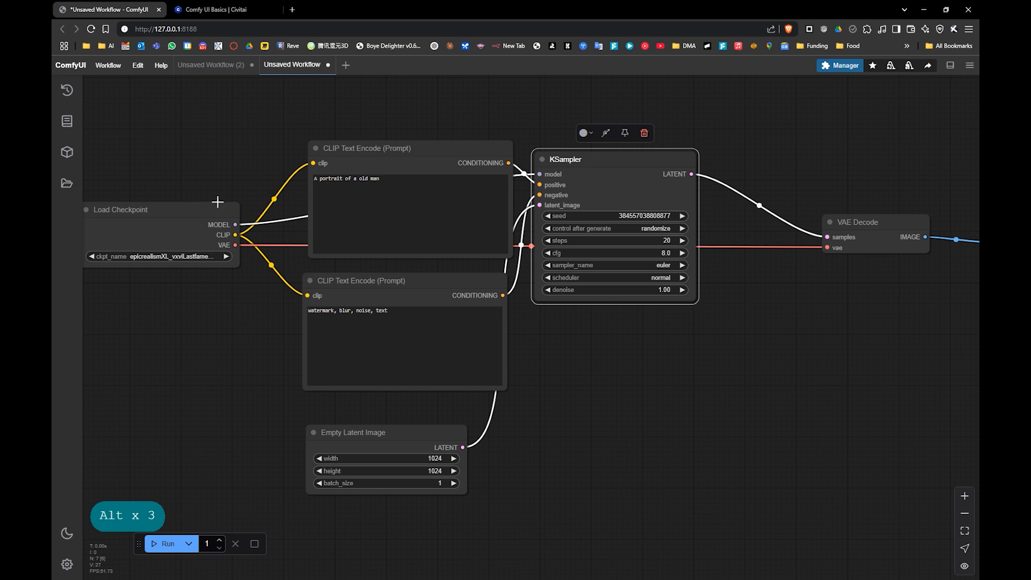
drag(196, 207, 252, 140)
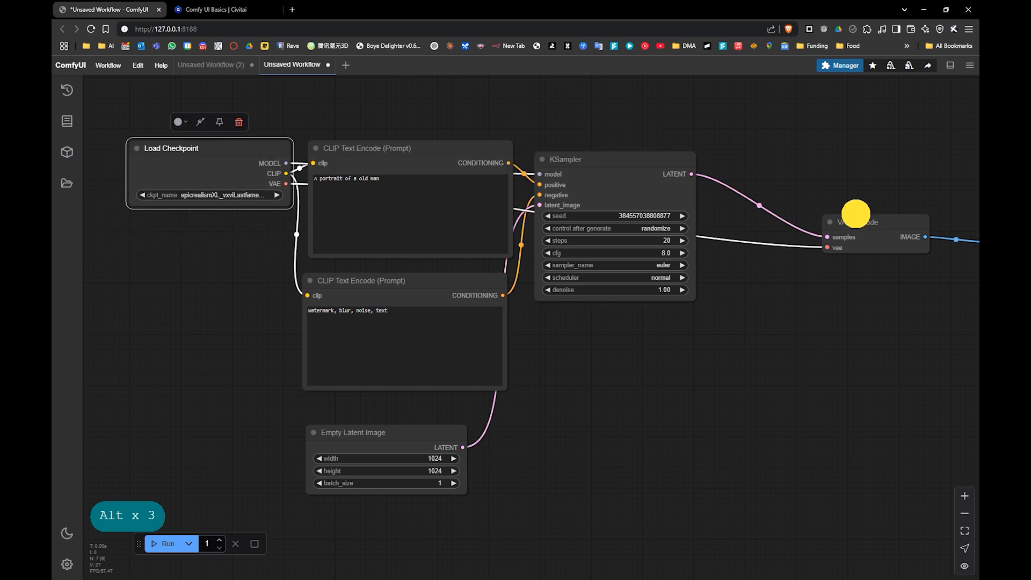
drag(861, 219, 751, 155)
drag(772, 283, 552, 326)
drag(836, 276, 688, 206)
drag(550, 310, 723, 245)
drag(497, 327, 543, 300)
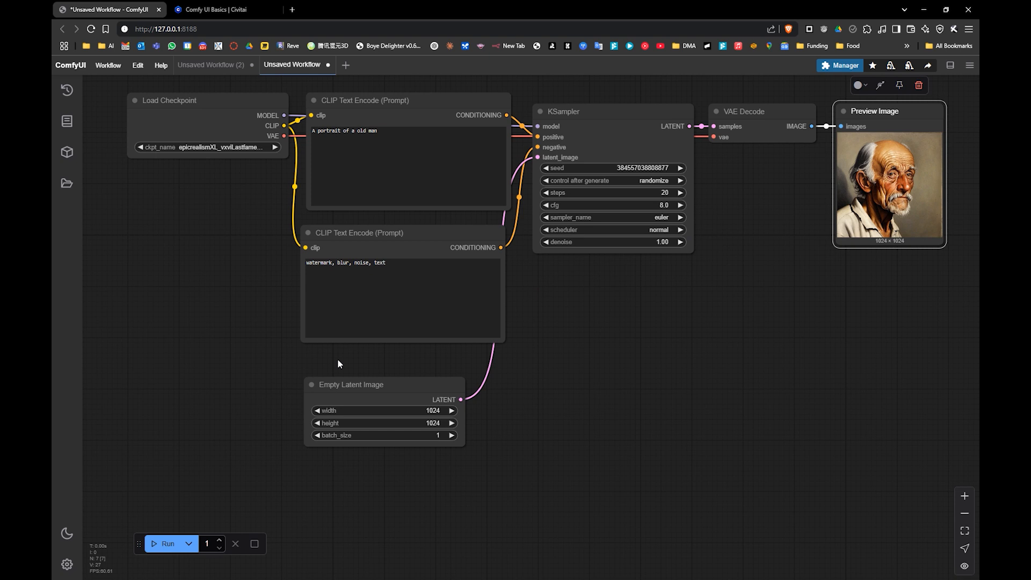
- Place the Empty Latent Image node below the negative prompt node, shifted toward the KSampler
drag(357, 386, 419, 378)
drag(197, 578, 244, 531)
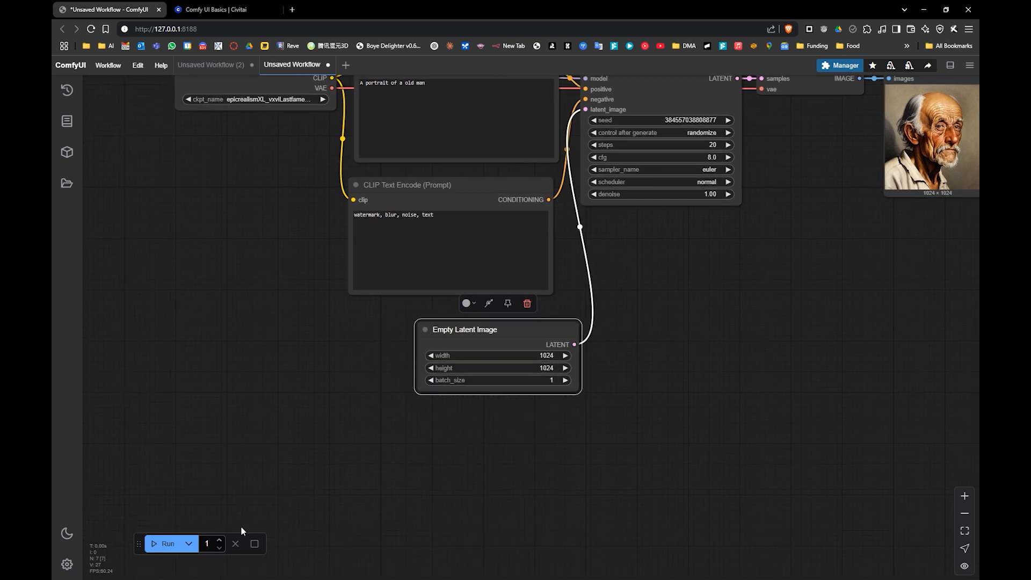
drag(543, 366, 495, 453)
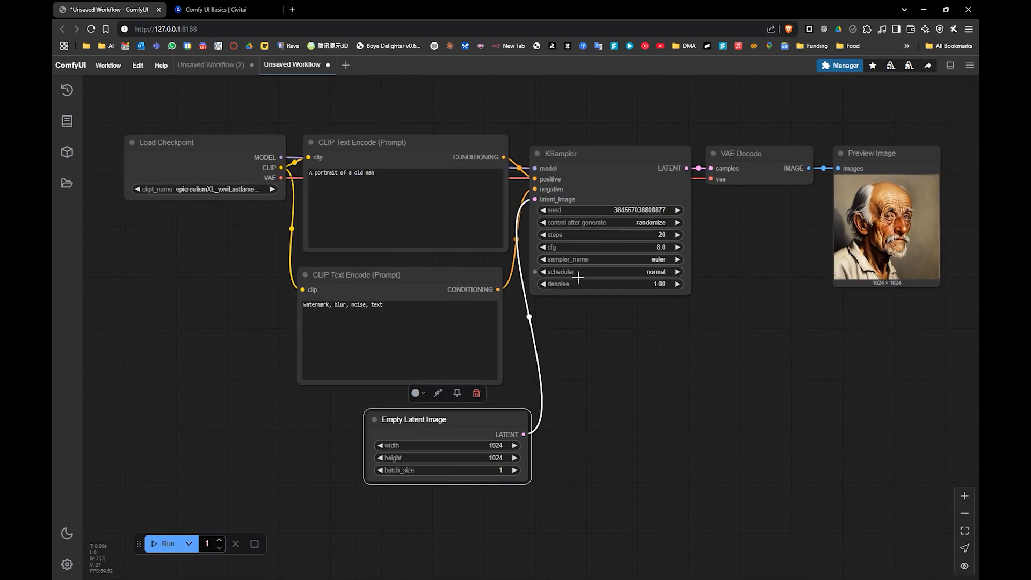
- Set the KSampler's seed to 1 and its control after generate option to fixed
scroll(608, 307, up, 5)
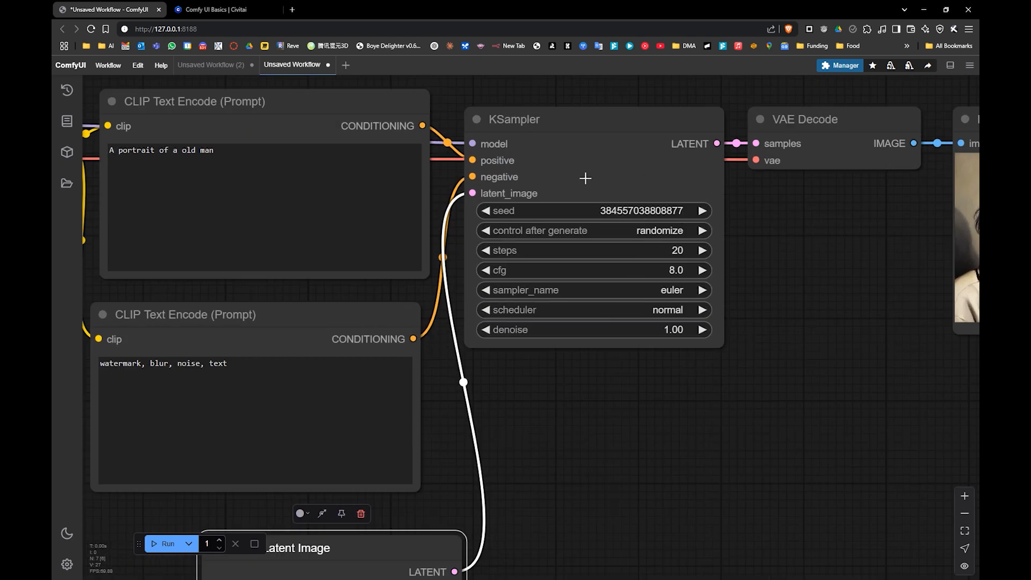
click(652, 210)
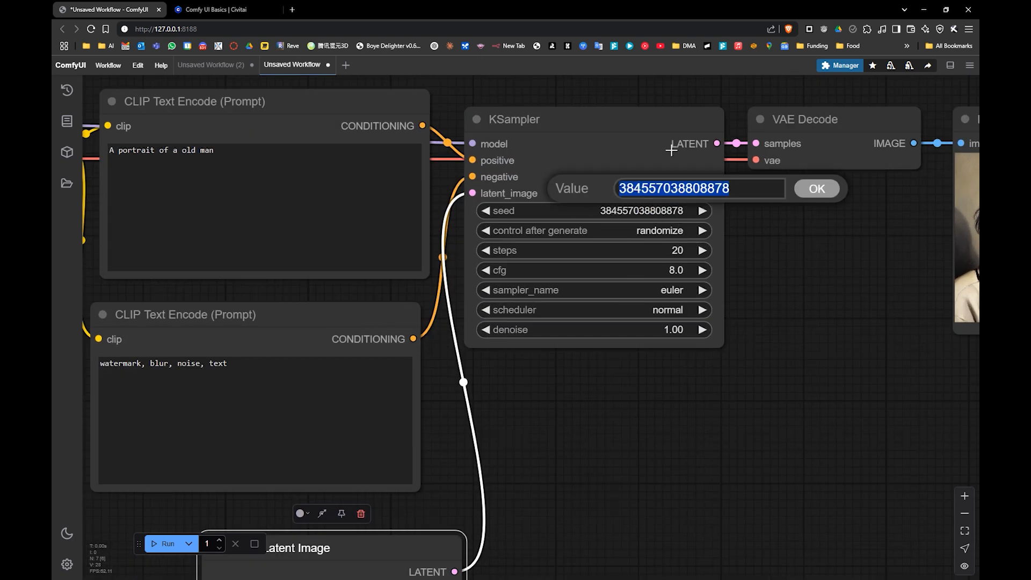
text(1)
key(Return)
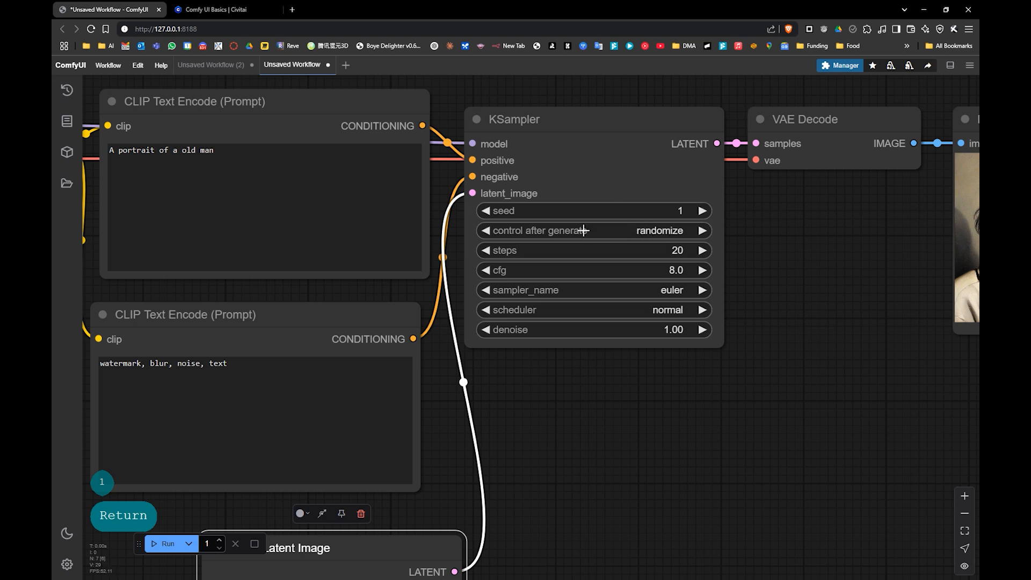
click(694, 234)
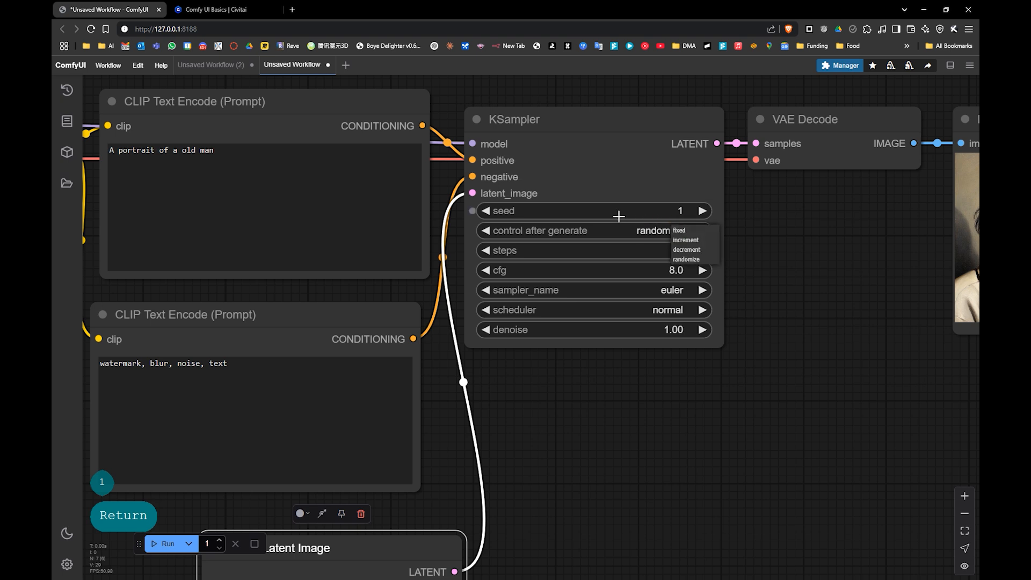
click(678, 229)
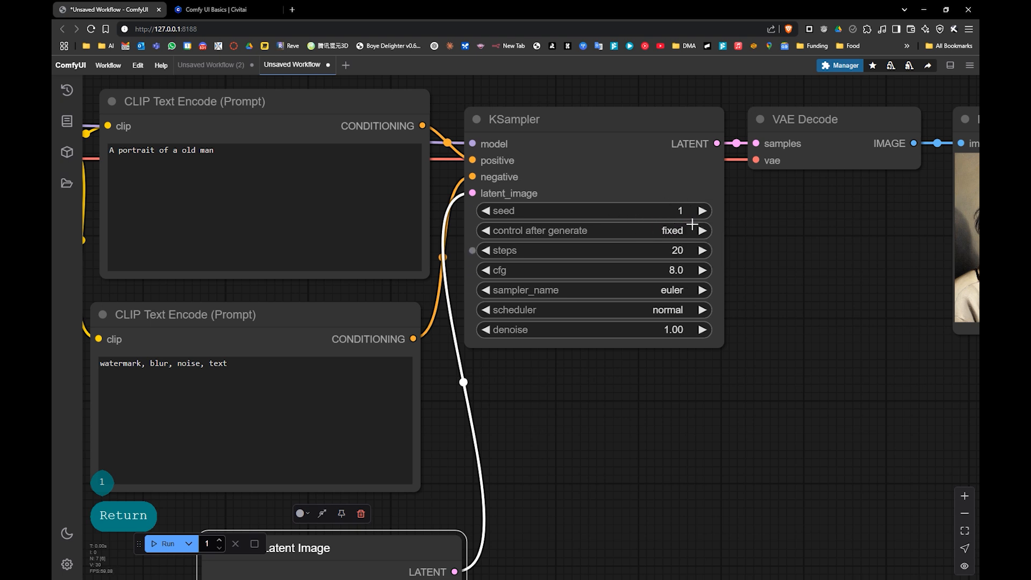
- Run the workflow with the fixed seed and queue it again several times with the same settings
scroll(623, 253, down, 2)
scroll(634, 252, down, 3)
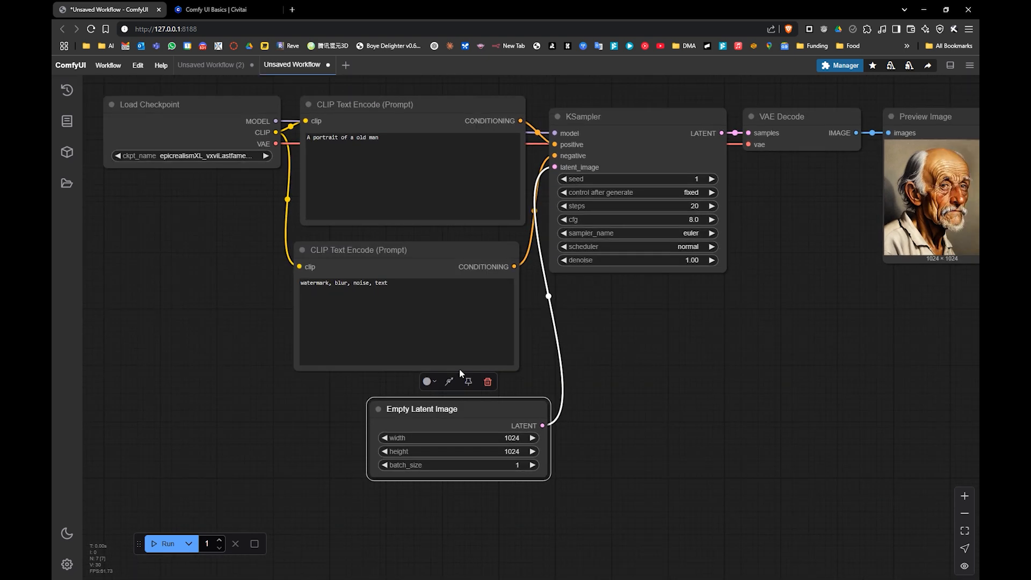
click(162, 544)
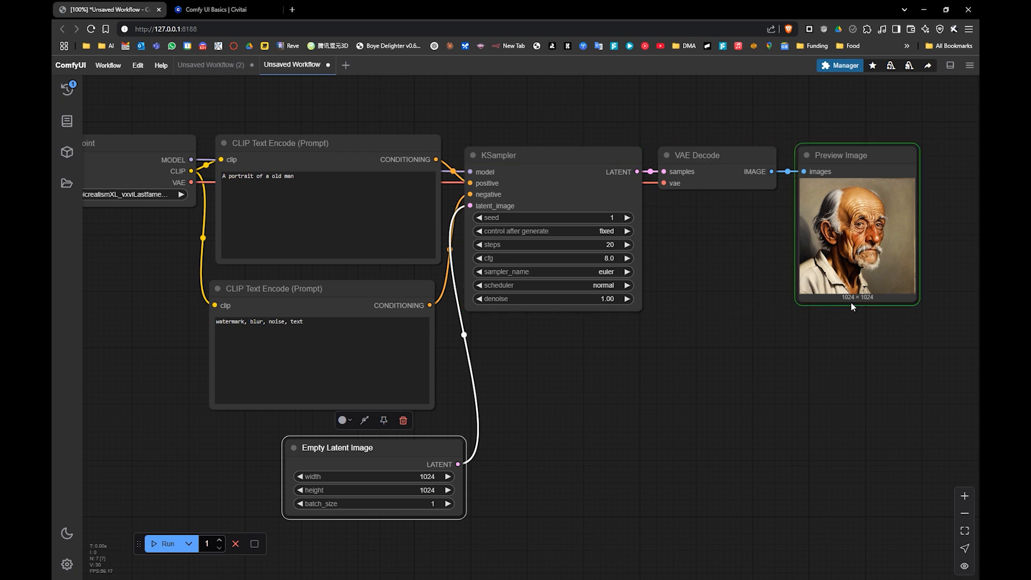
click(158, 544)
click(156, 544)
click(156, 545)
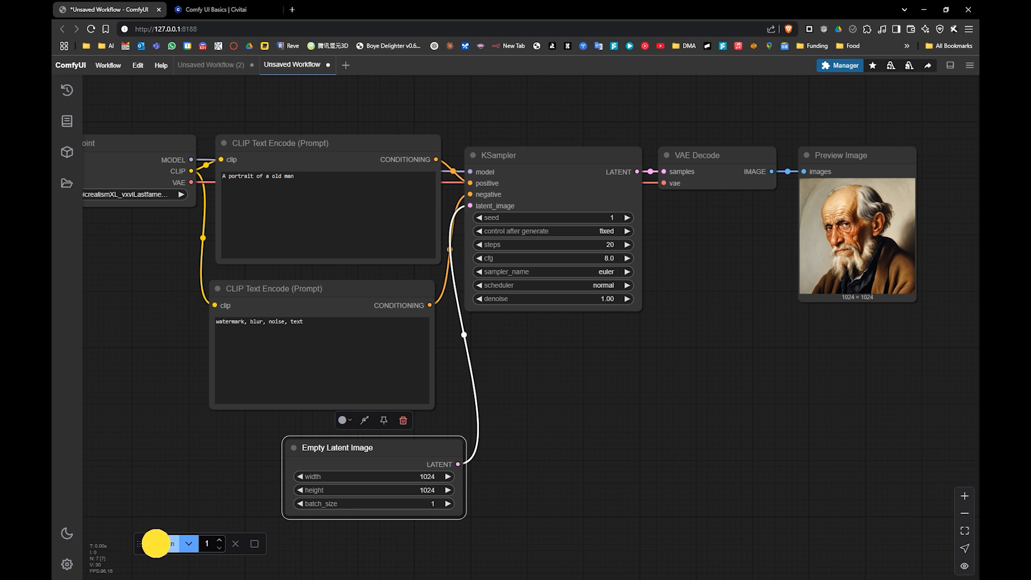
click(156, 544)
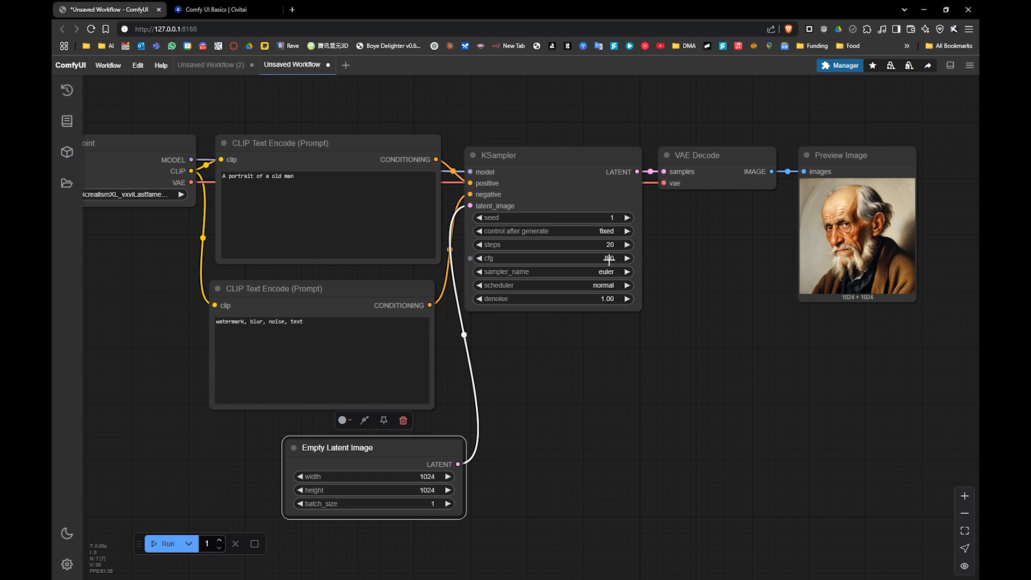
- Set the KSampler's cfg to 4.6
click(615, 259)
click(683, 301)
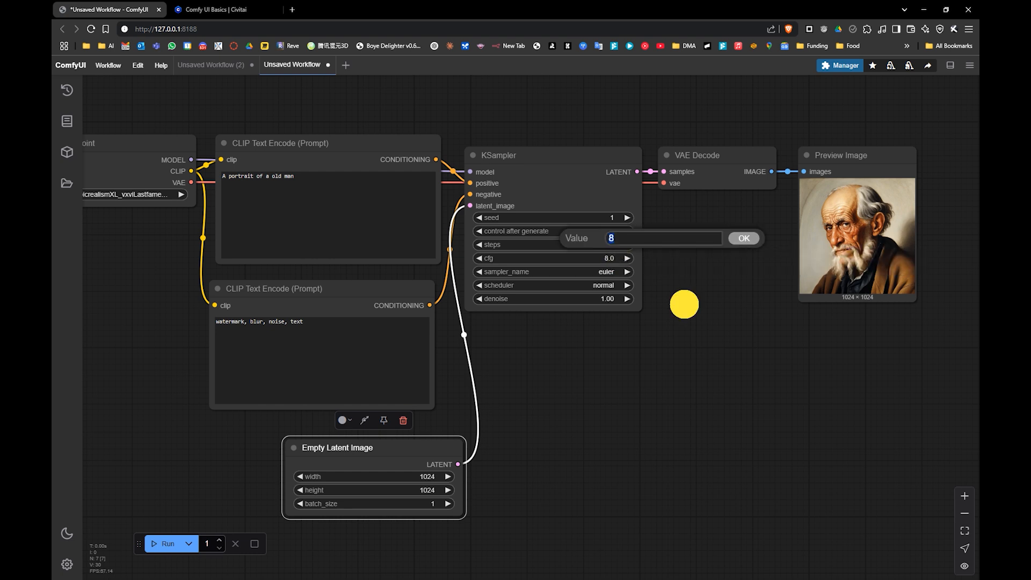
mouse_move(602, 259)
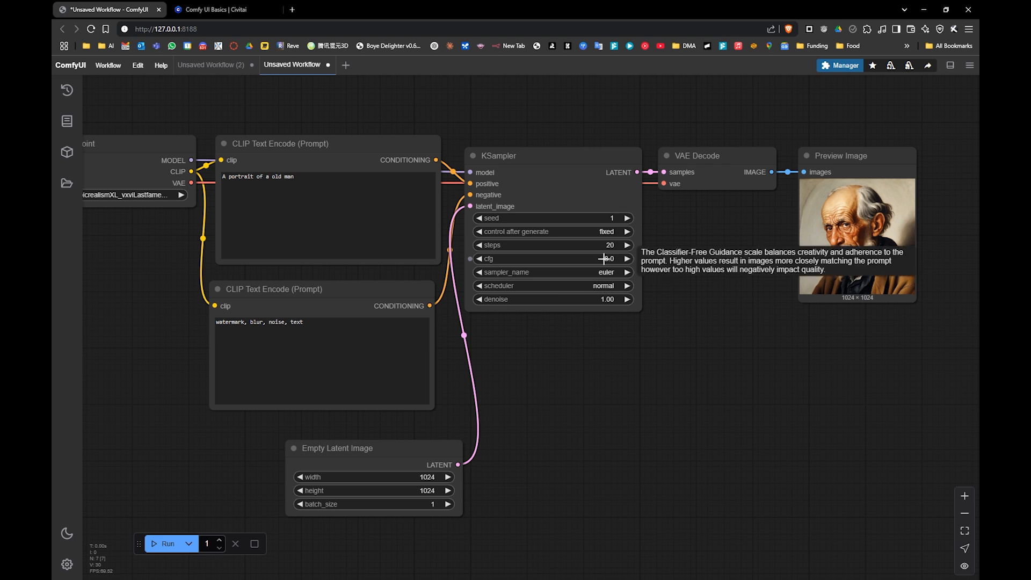
drag(604, 258, 585, 258)
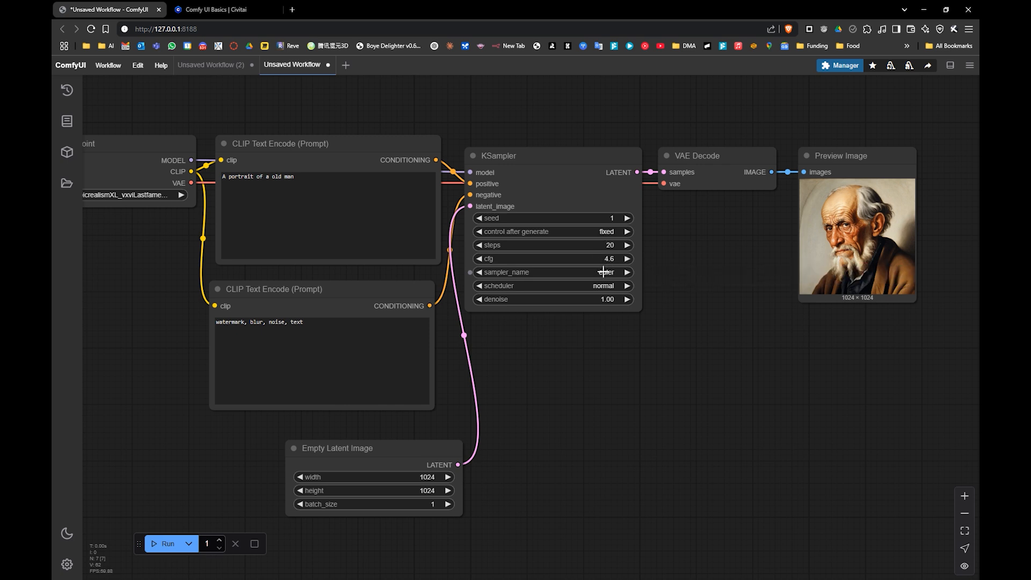
- Switch to Civitai, open its models listing and go to the Juggernaut XL model page
click(219, 5)
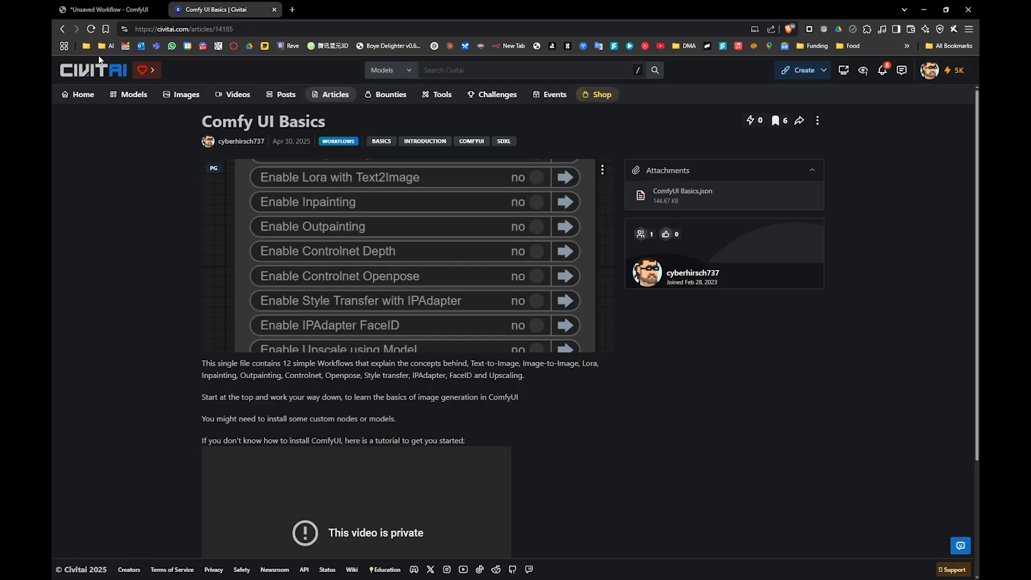
click(88, 70)
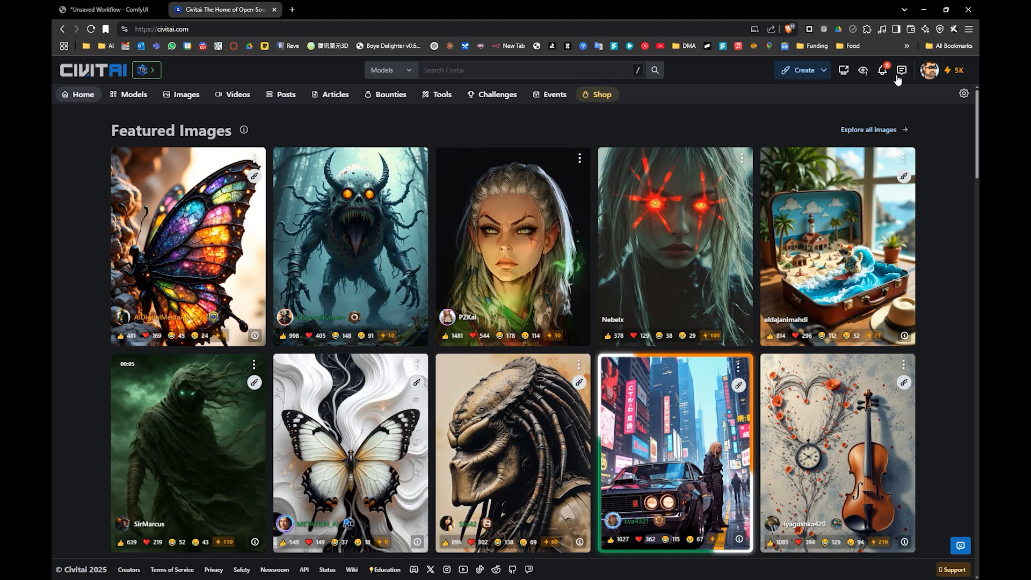
click(133, 95)
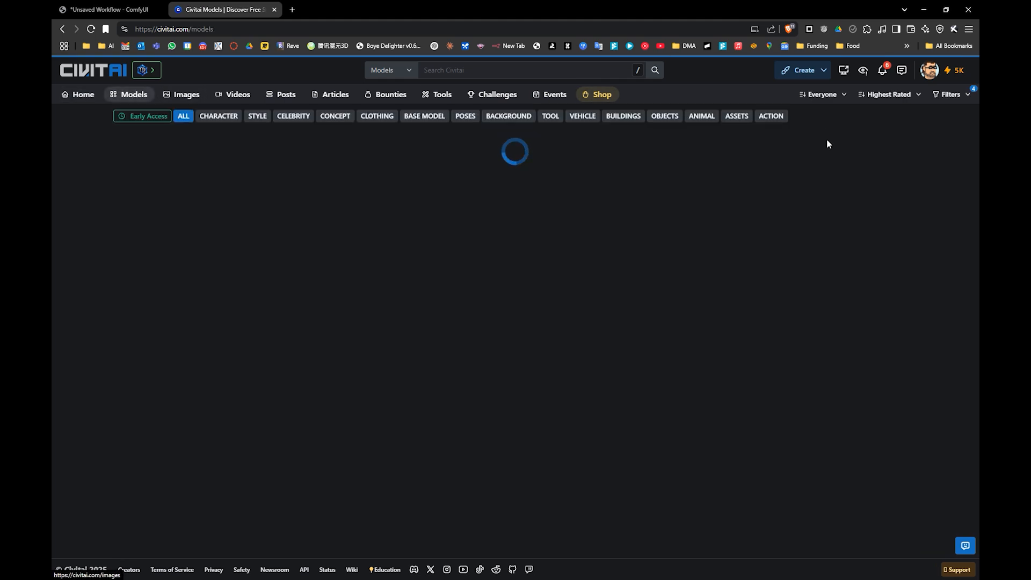
click(896, 97)
click(822, 94)
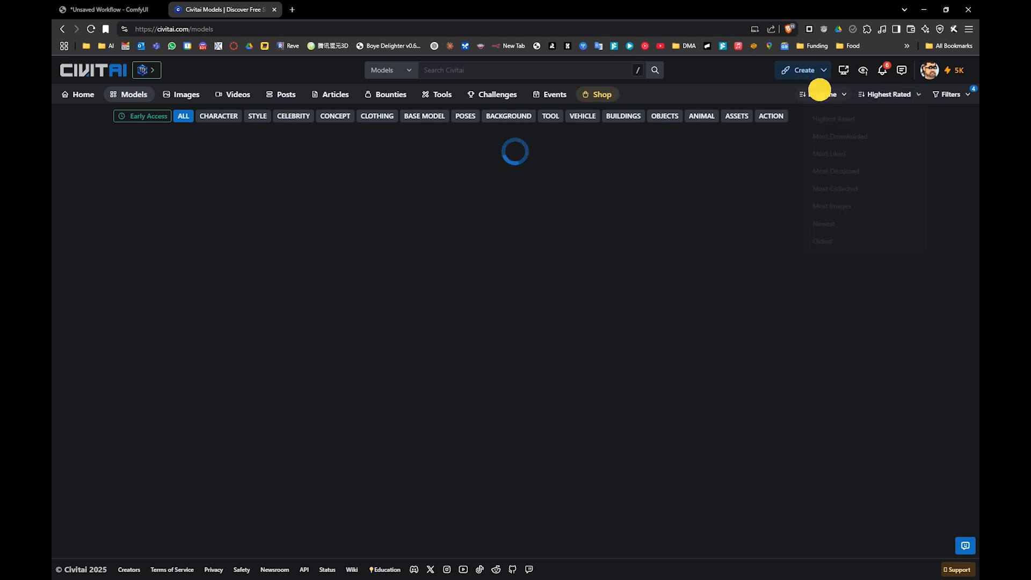
click(875, 94)
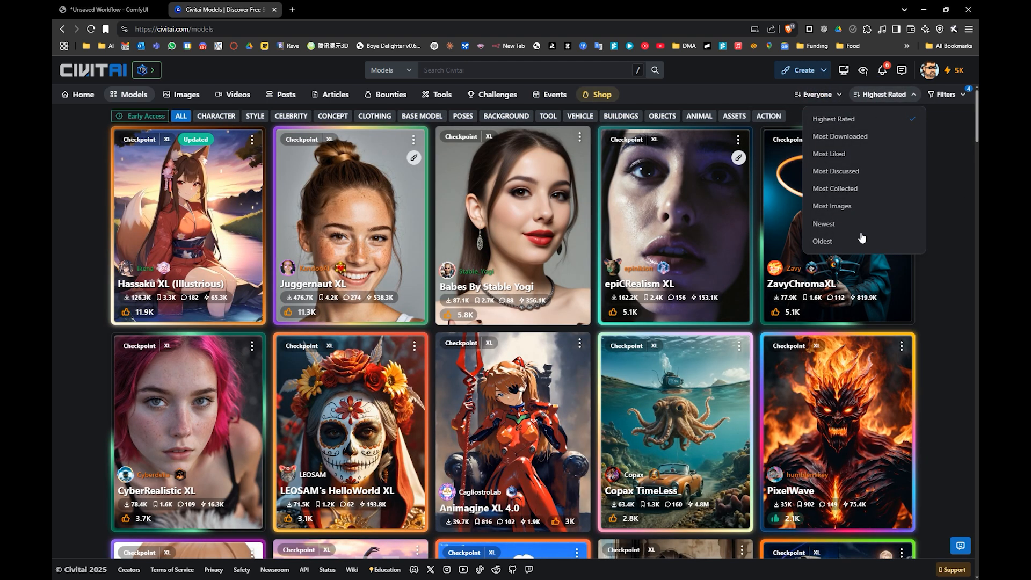
click(375, 173)
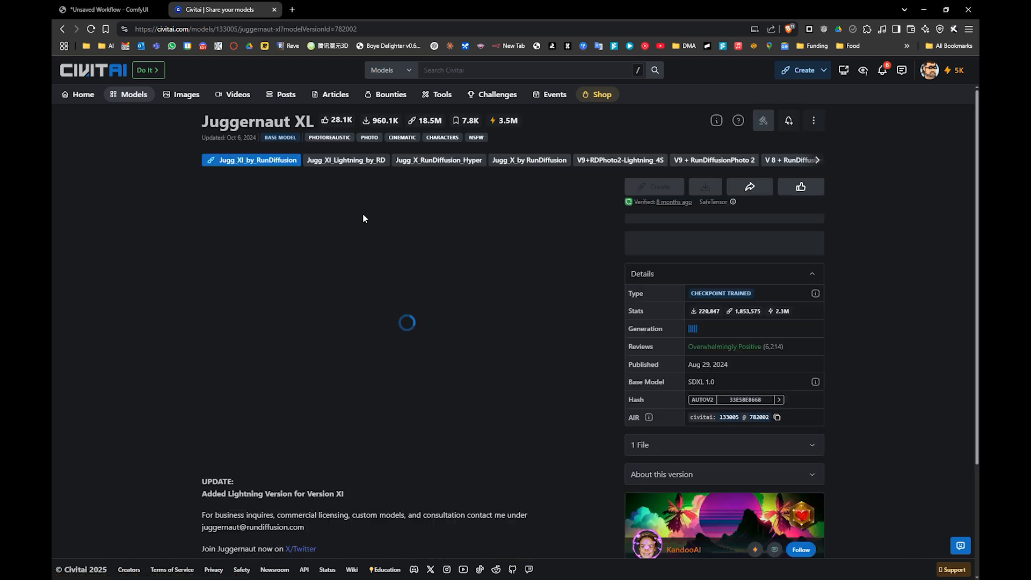
- Expand the Juggernaut XL description and read its recommended settings, especially the CFG range
scroll(336, 289, down, 3)
scroll(333, 286, down, 3)
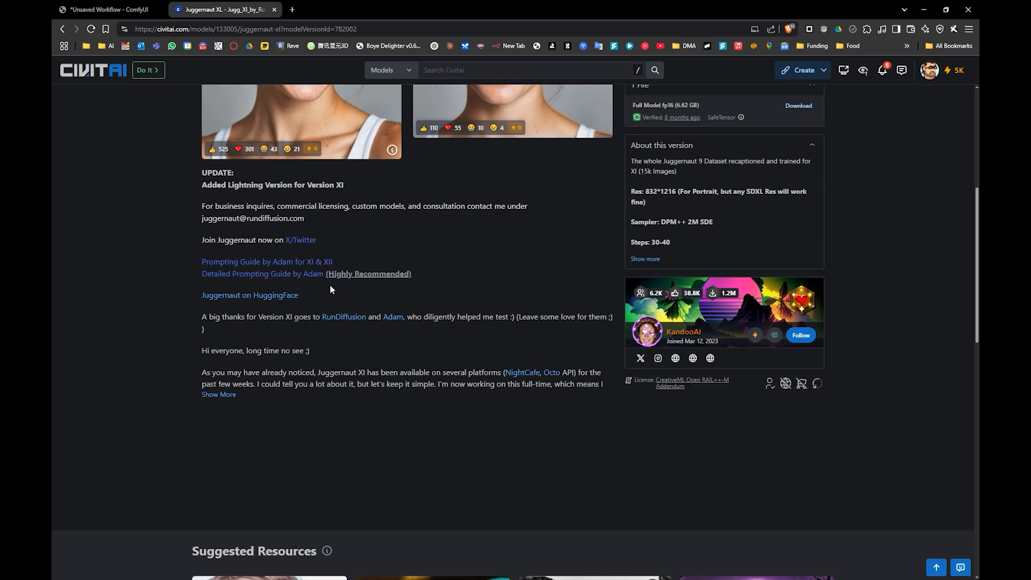
click(220, 368)
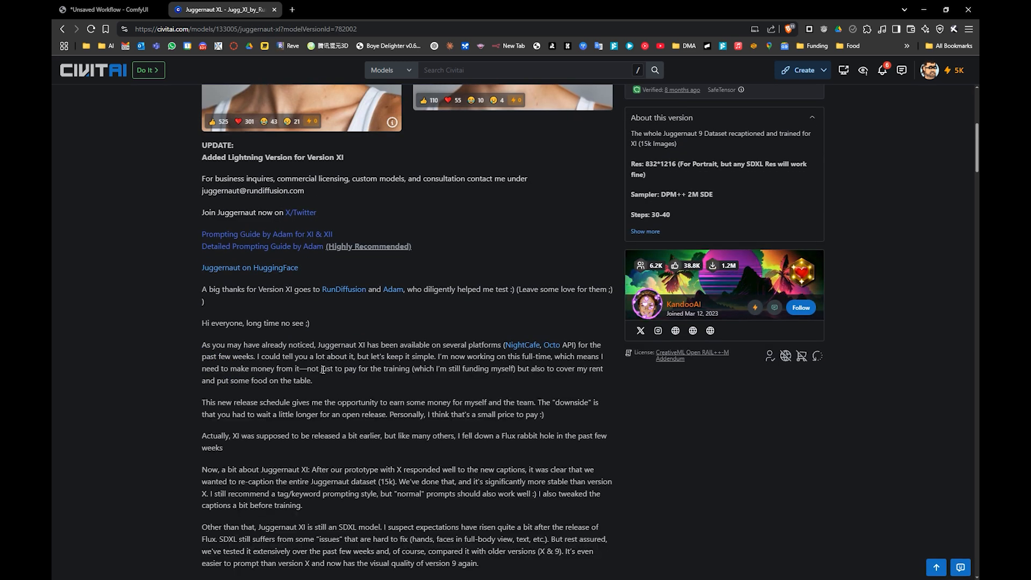
scroll(323, 379, down, 8)
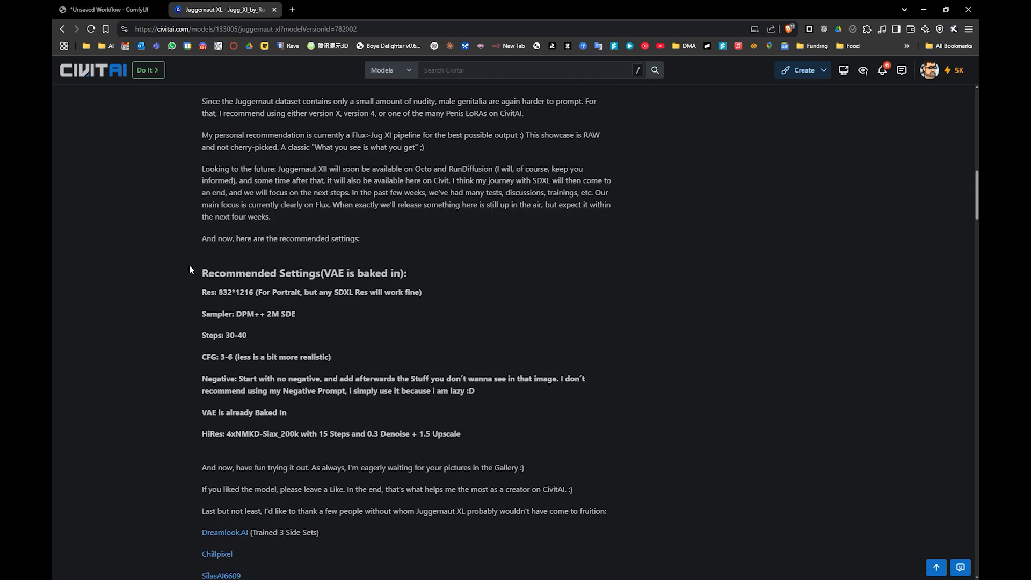
drag(190, 264, 499, 429)
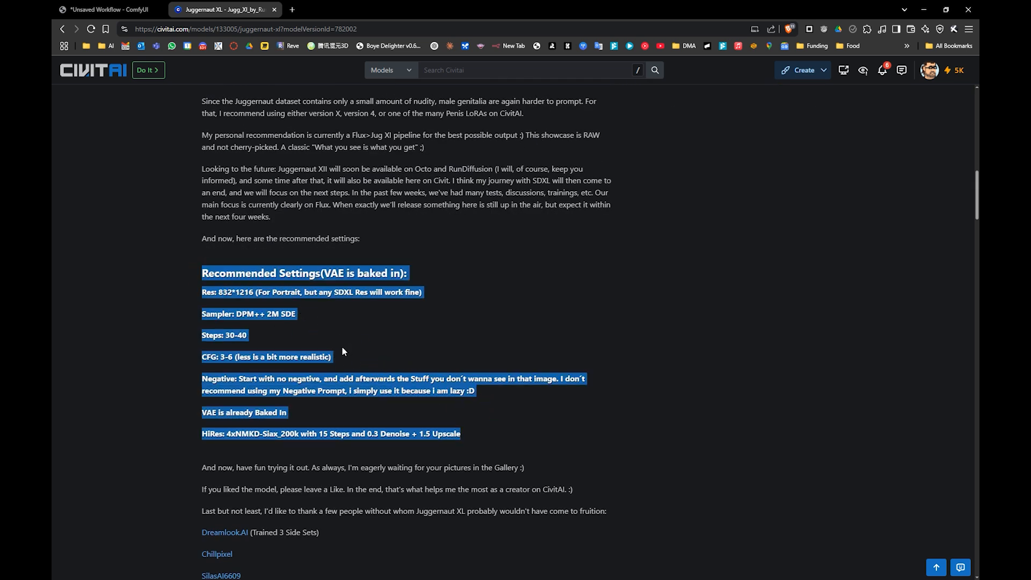
click(204, 368)
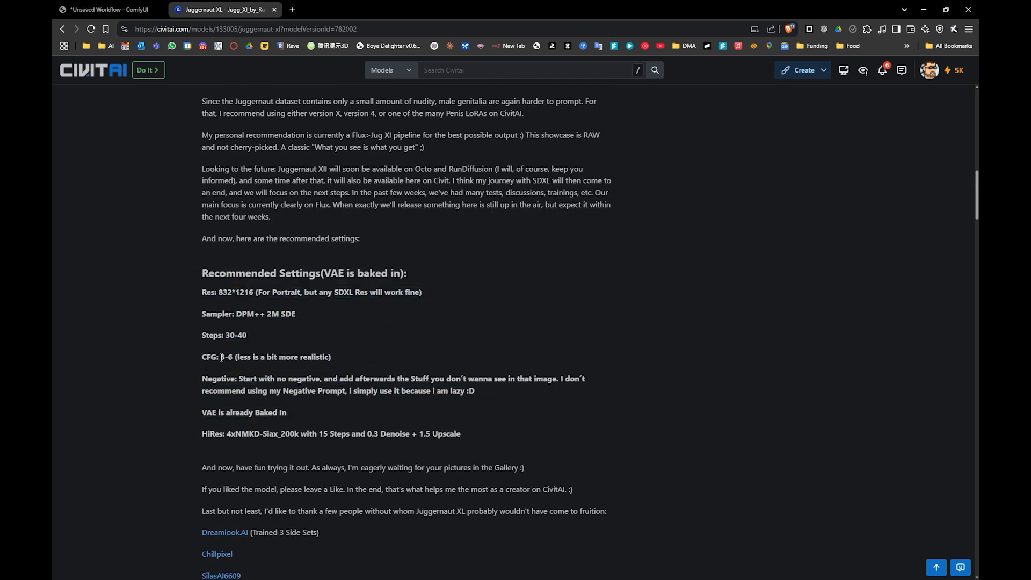
- Return to the ComfyUI workflow, run it with the new cfg value and examine the preview image up close
click(107, 9)
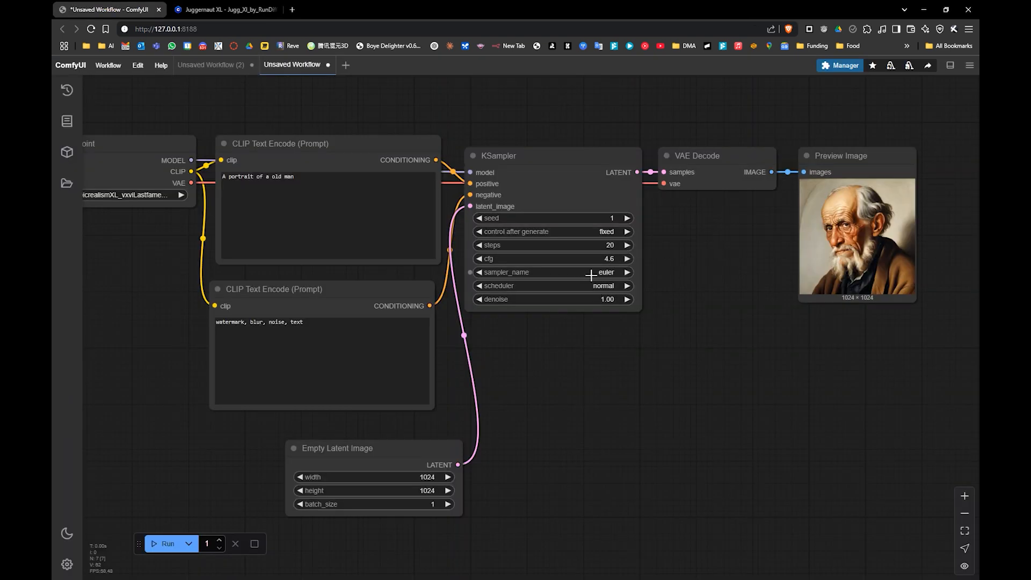
drag(597, 318, 608, 315)
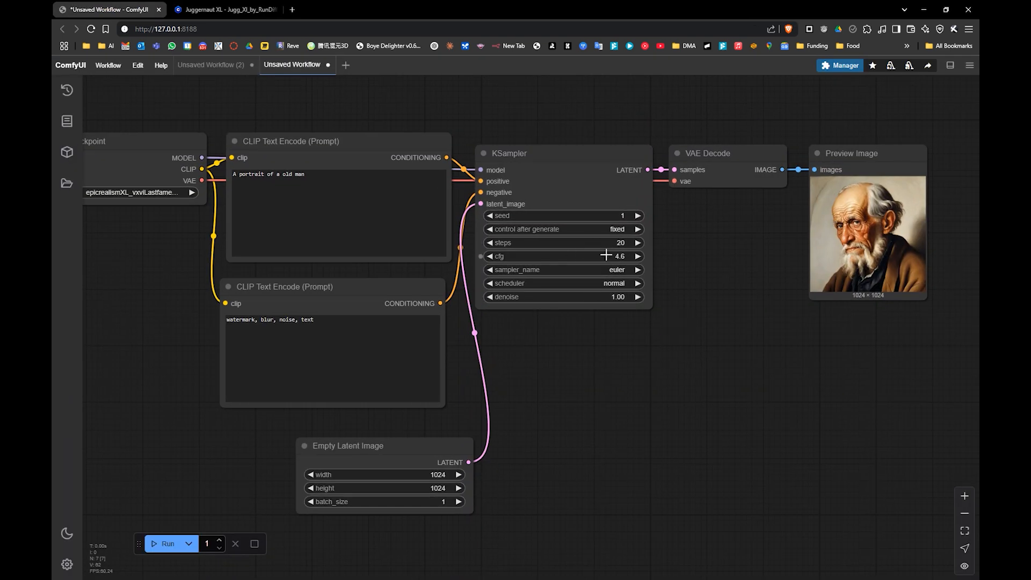
click(163, 543)
scroll(889, 243, up, 5)
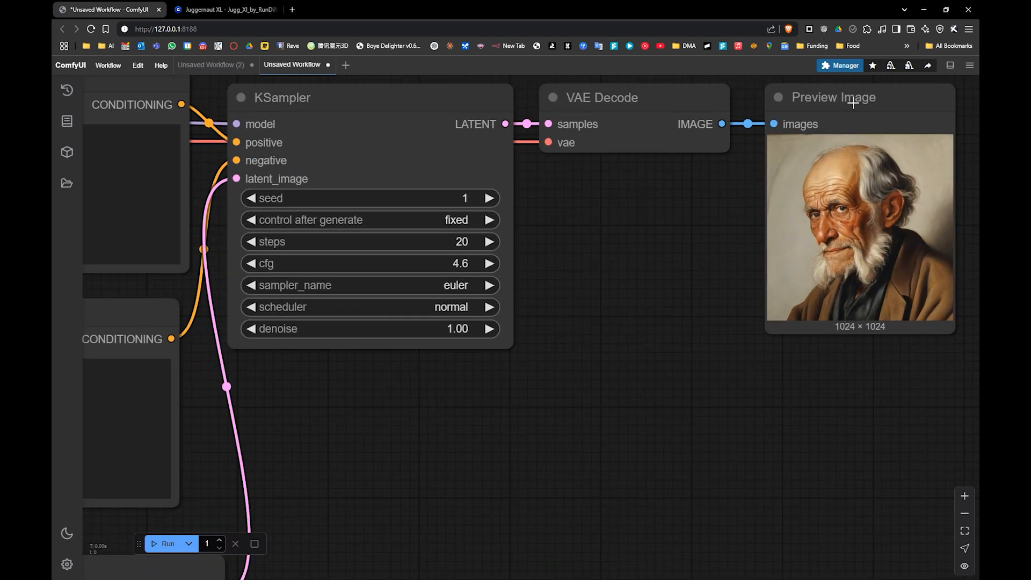
- Set the KSampler's cfg to 9.8 and run the workflow
scroll(861, 161, up, 7)
drag(843, 174, 778, 183)
scroll(636, 252, down, 2)
drag(623, 241, 696, 247)
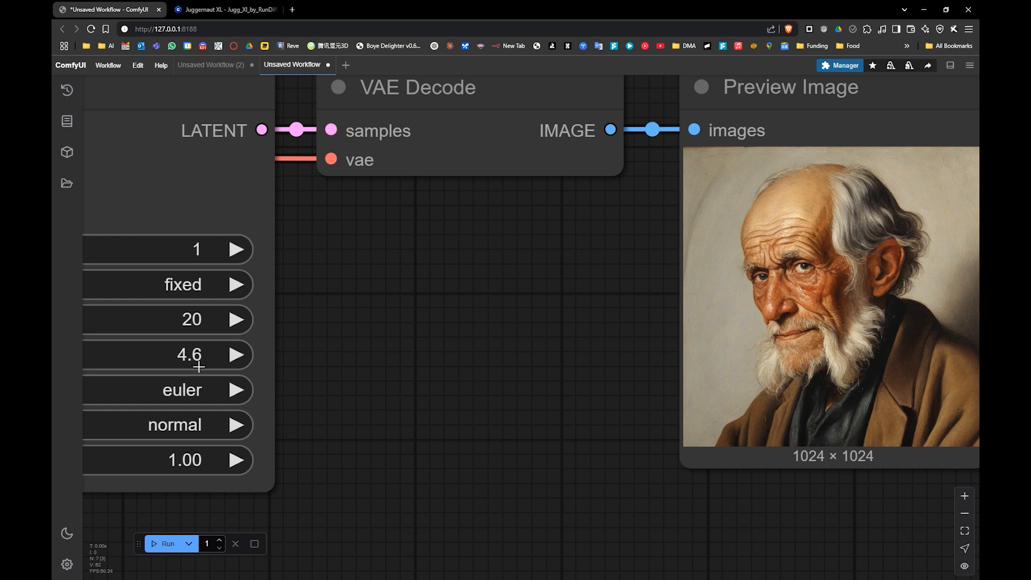
drag(320, 338, 481, 380)
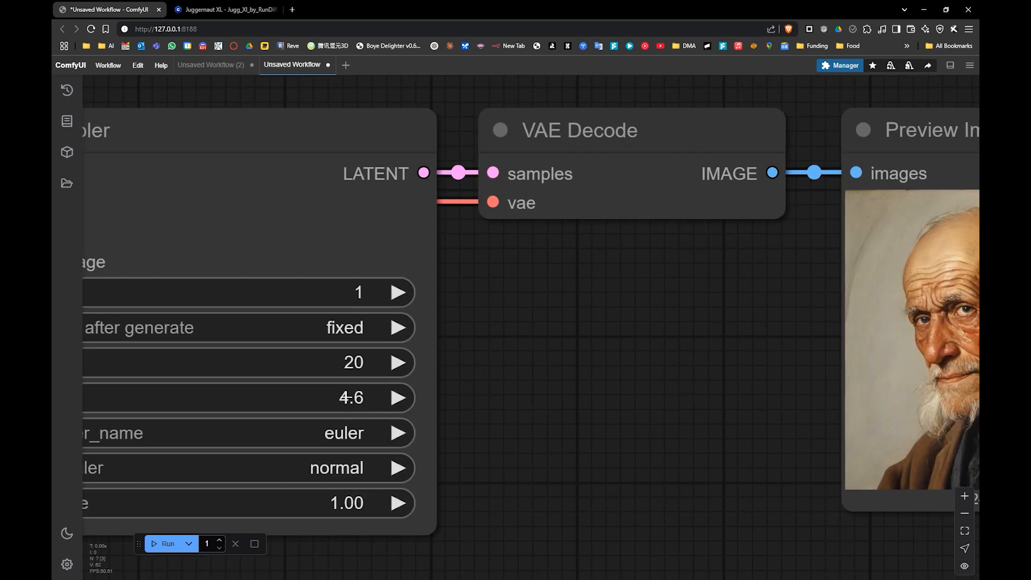
drag(349, 403, 391, 403)
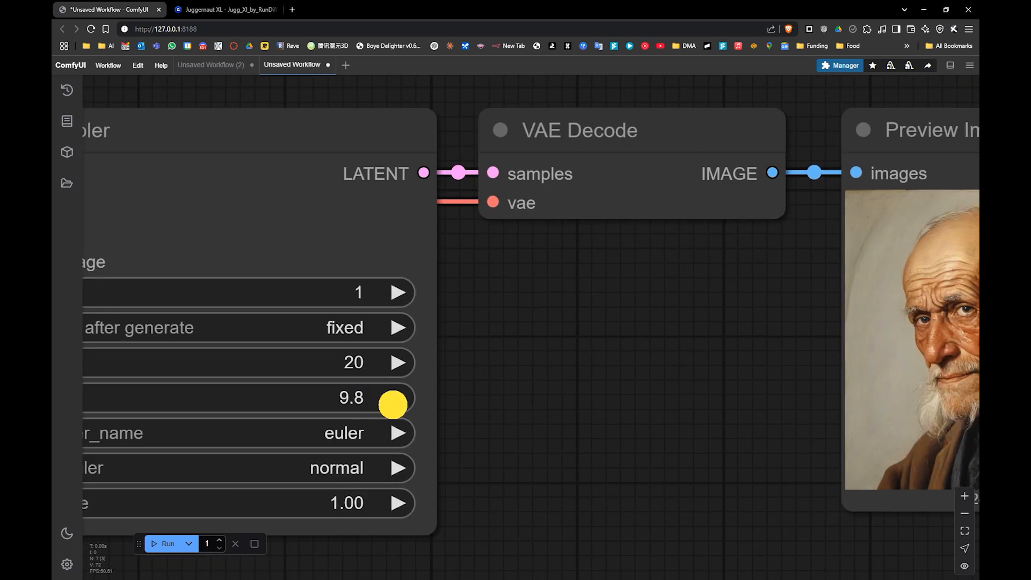
click(164, 546)
- Move the Preview Image node closer to the KSampler so both can be viewed together
drag(686, 326, 545, 310)
drag(640, 322, 619, 320)
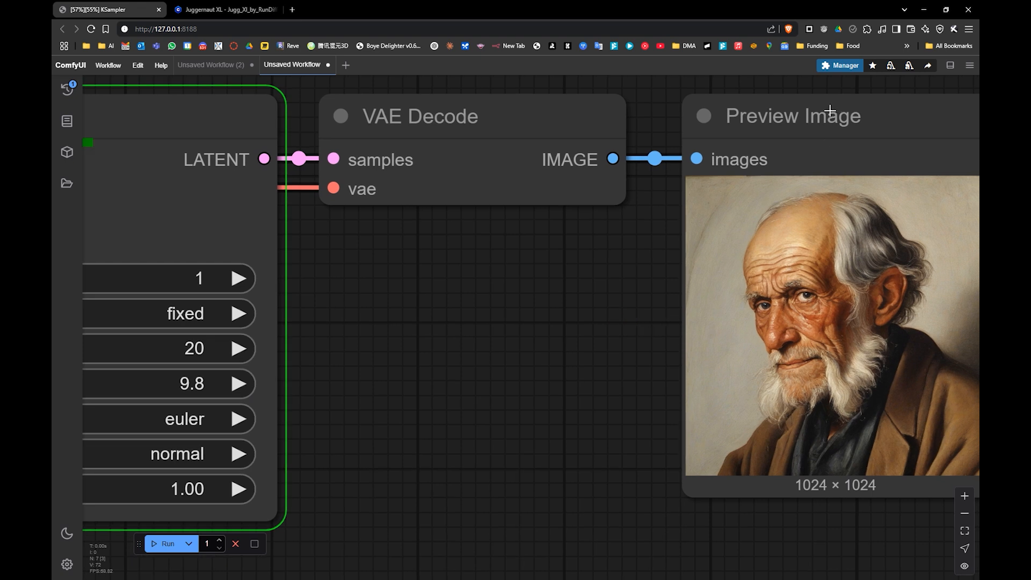
drag(834, 112, 483, 128)
drag(623, 352, 861, 342)
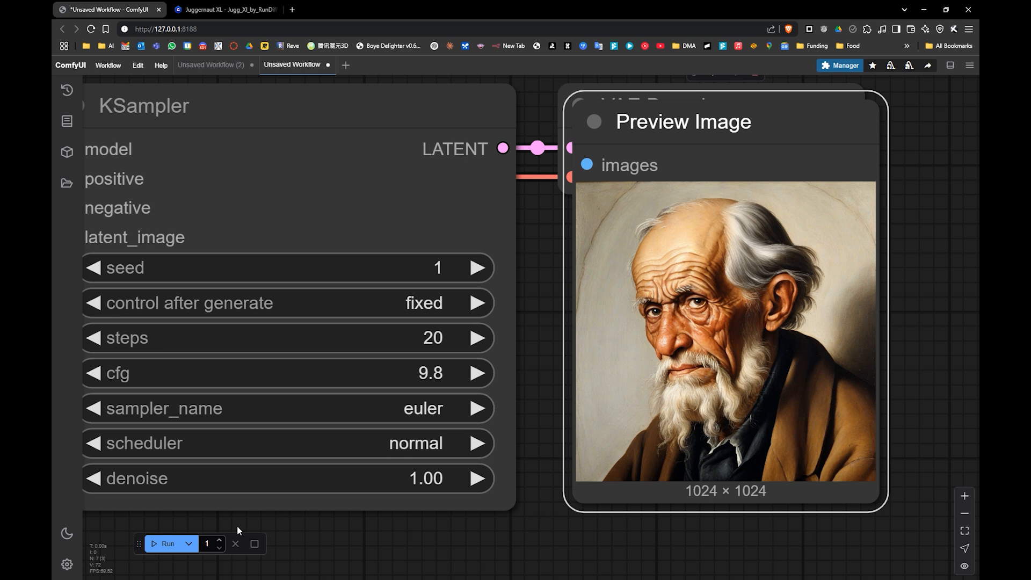
- Run the workflow with the KSampler's cfg at 46.4 and again with it at 1.2
drag(429, 375, 698, 366)
click(164, 544)
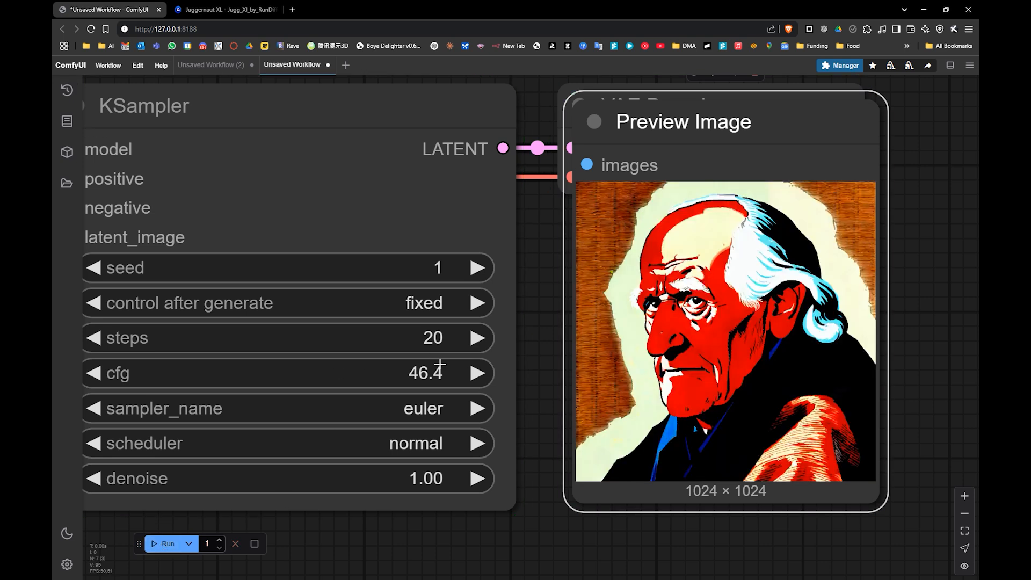
drag(438, 371, 184, 367)
drag(336, 371, 346, 371)
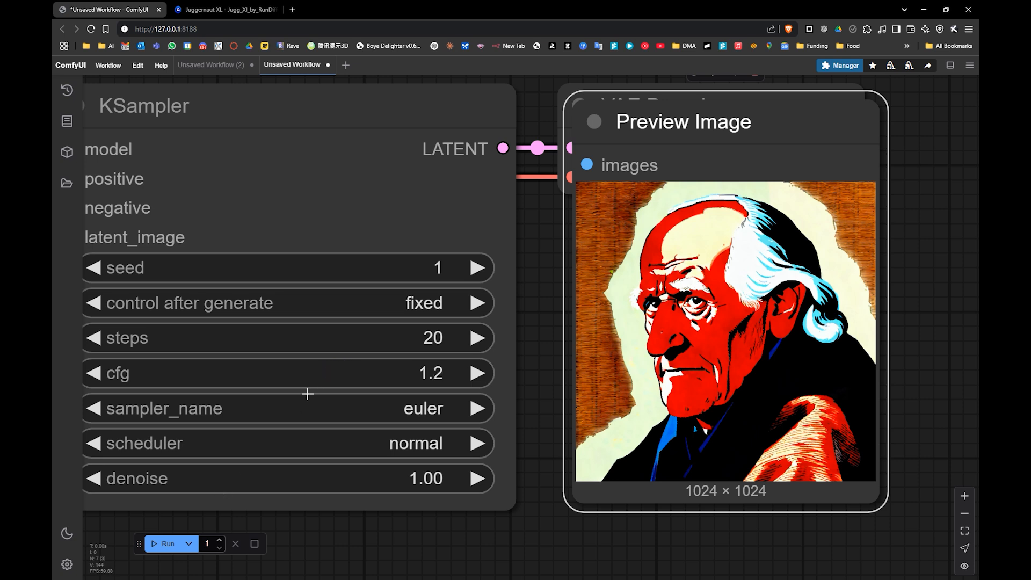
click(168, 544)
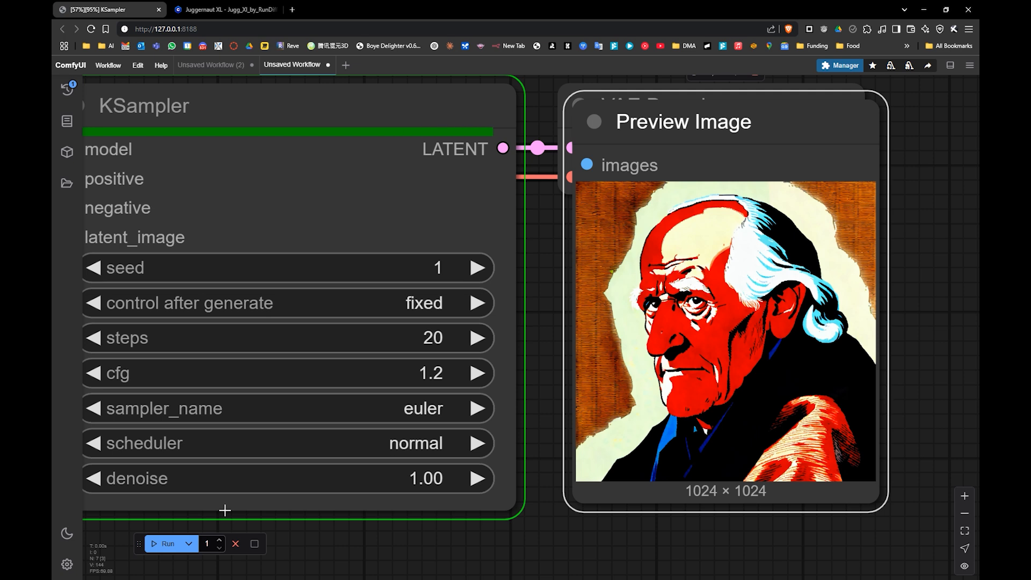
- Set the KSampler's cfg to 5
click(401, 372)
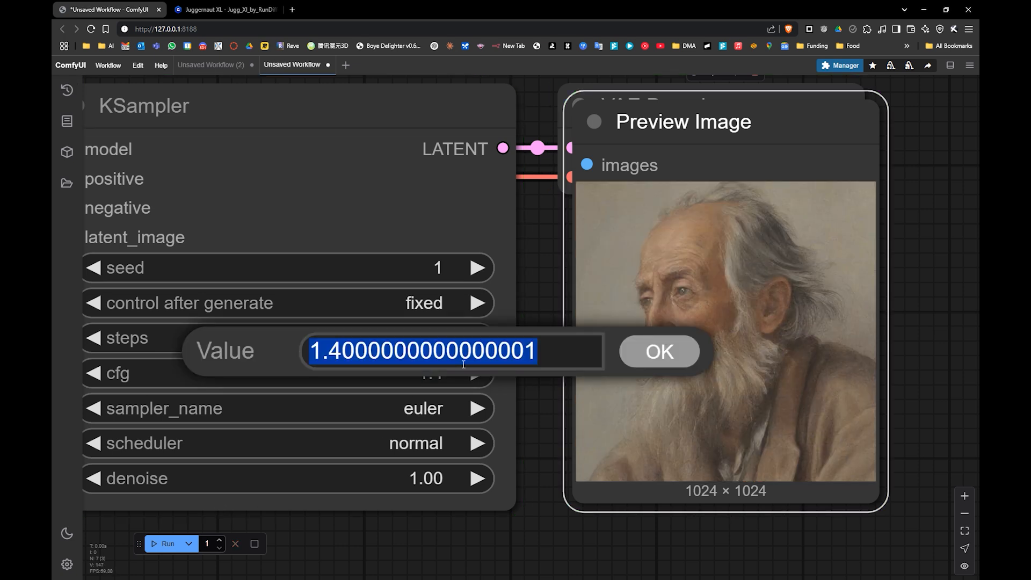
text(5)
key(Return)
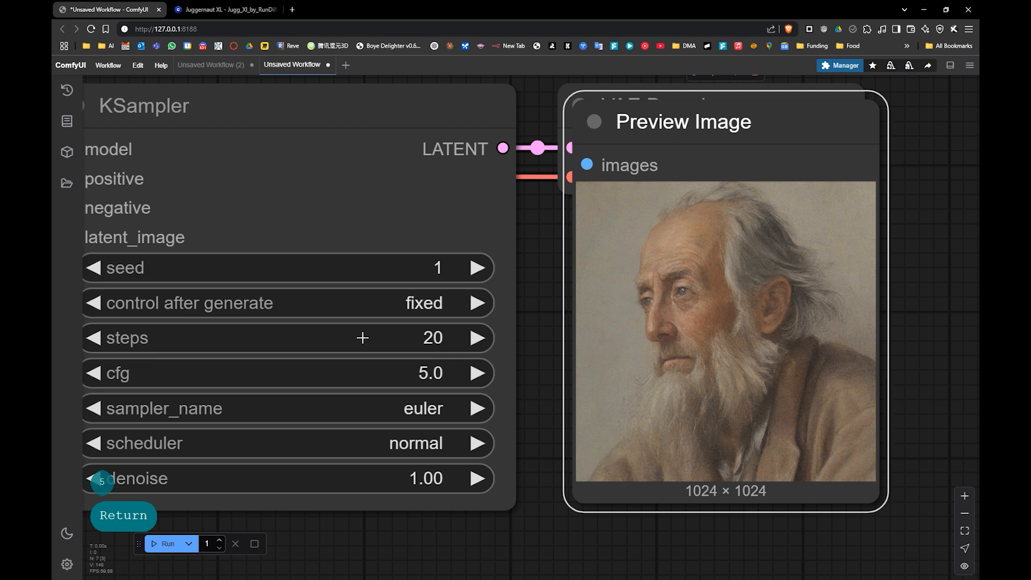
- Set the KSampler's steps to 1 and run the workflow
drag(360, 343, 393, 345)
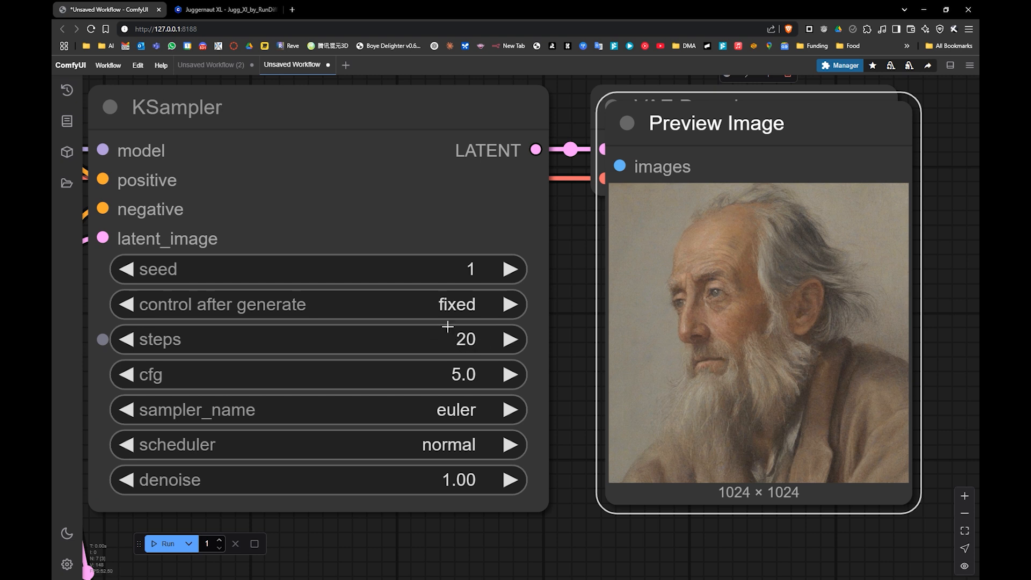
drag(466, 344, 438, 340)
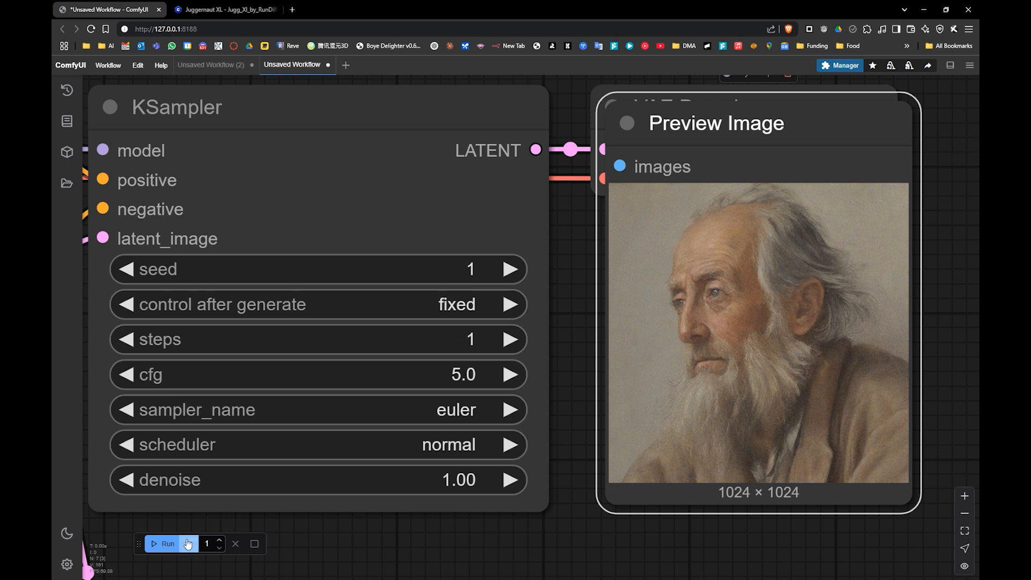
click(189, 543)
click(167, 544)
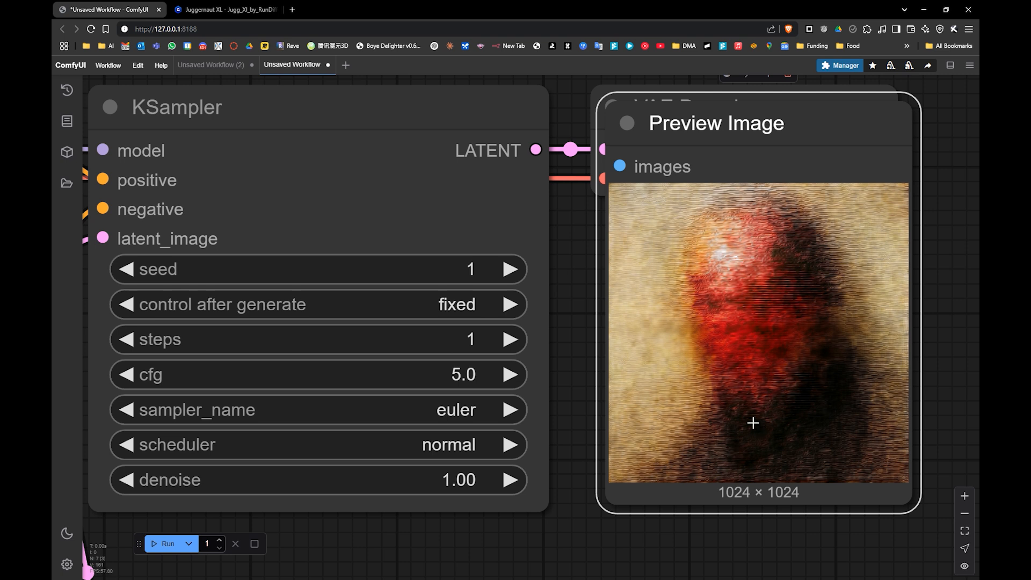
- Set the KSampler's steps to 74 and run the workflow
click(509, 339)
drag(453, 338, 457, 336)
click(427, 337)
text(74)
key(Return)
key(ctrl+Return)
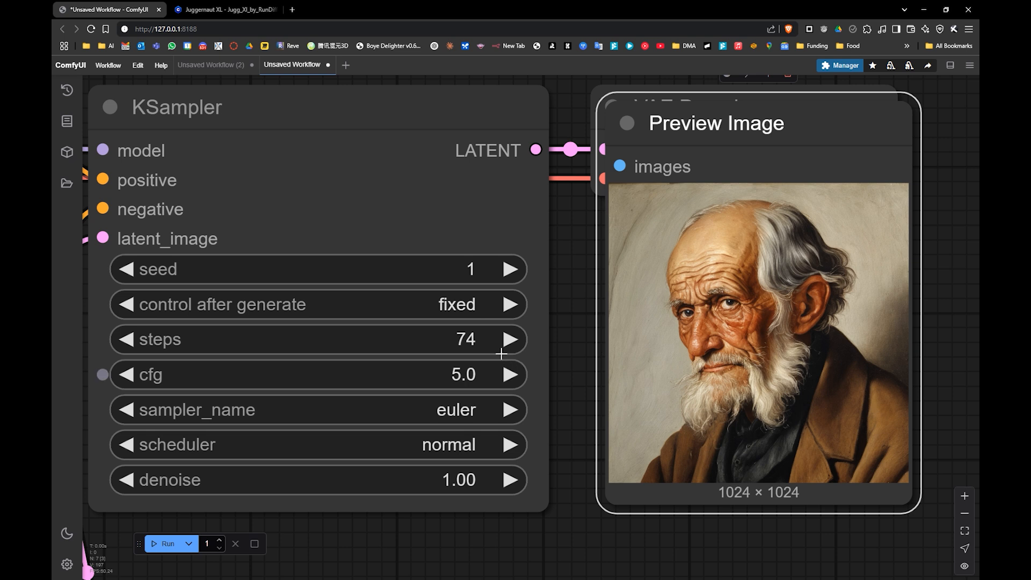
- Set the KSampler's steps to 30 and run the workflow
click(480, 344)
text(30)
key(Return)
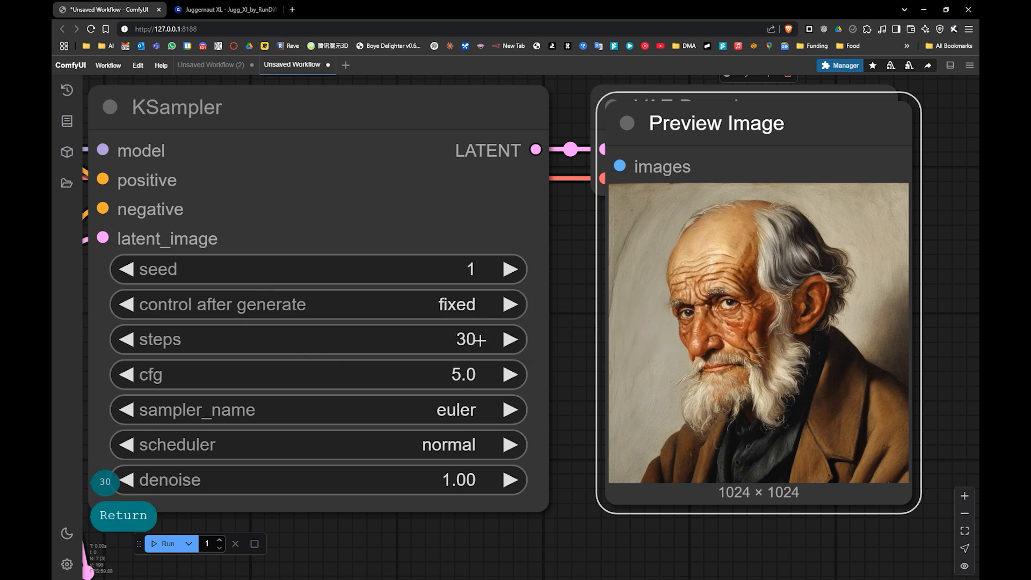
click(155, 544)
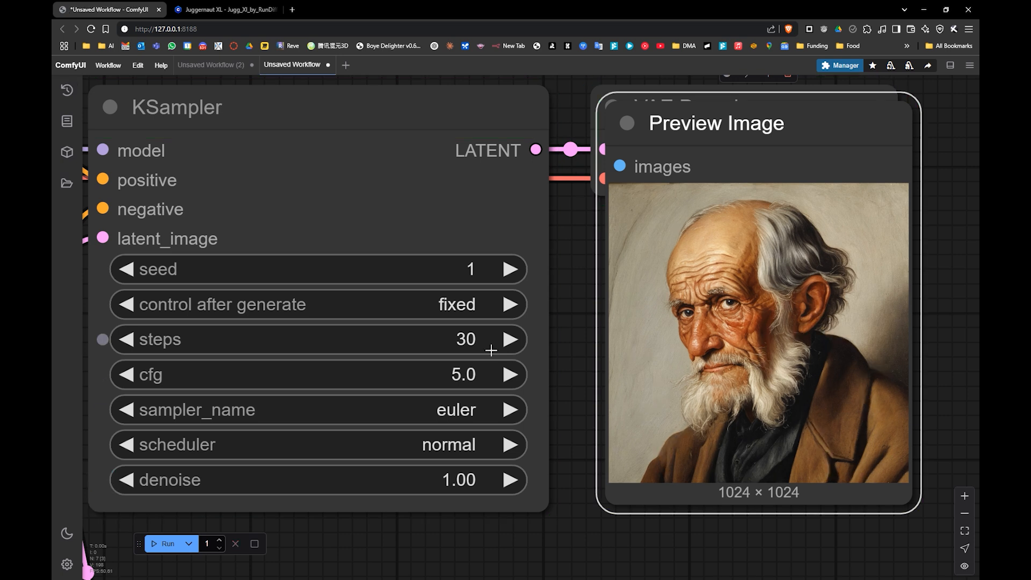
- Set the KSampler's steps to 15 and run the workflow
click(491, 350)
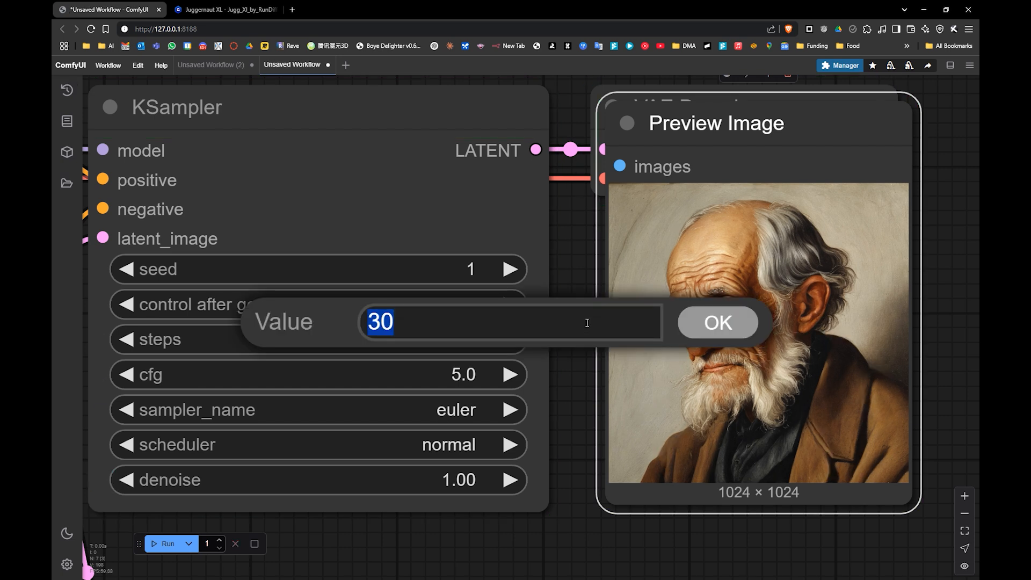
text(15)
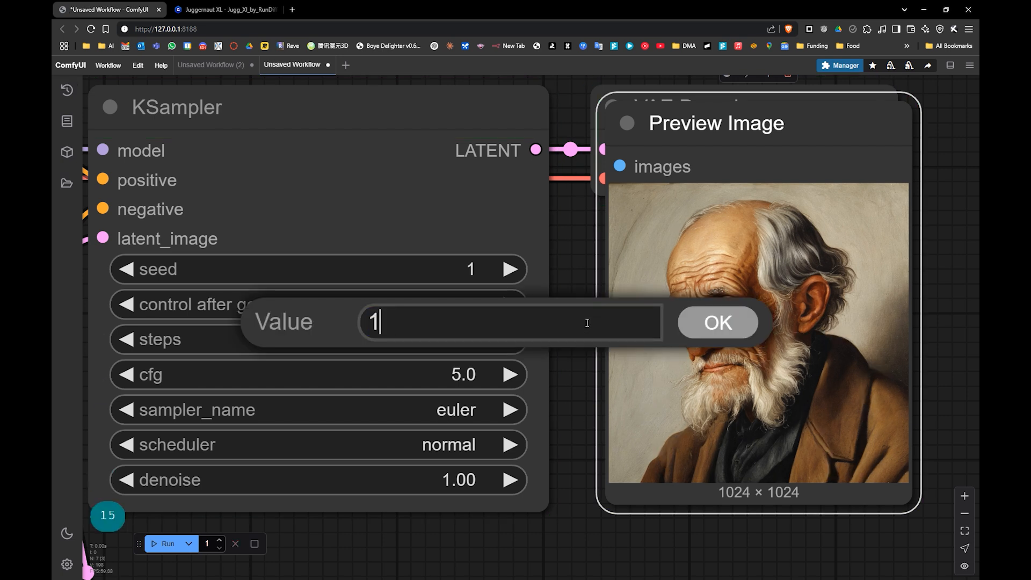
key(Return)
click(163, 543)
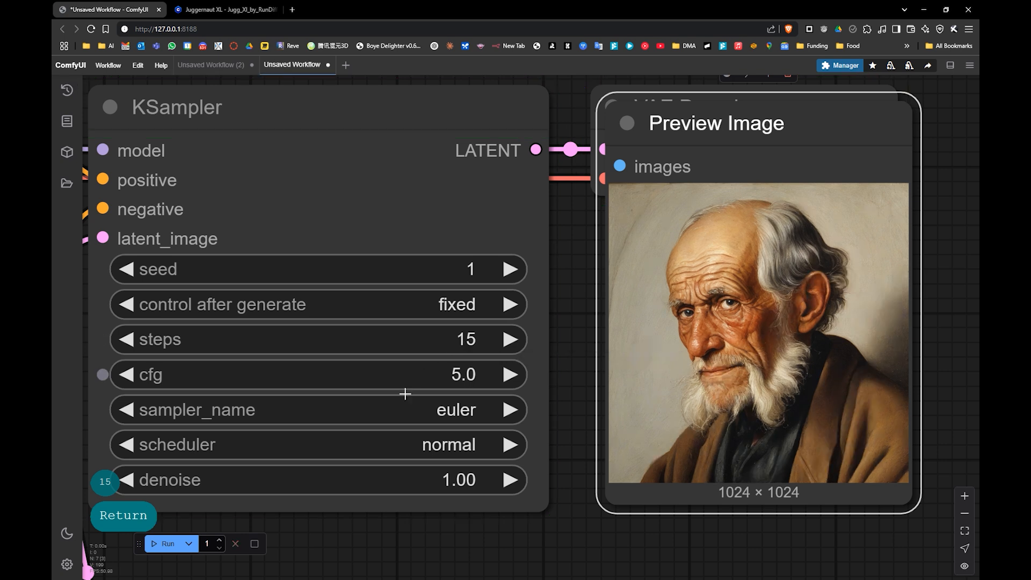
- Look through the KSampler's available samplers and choose dpmpp_2m as the sampler_name
click(463, 410)
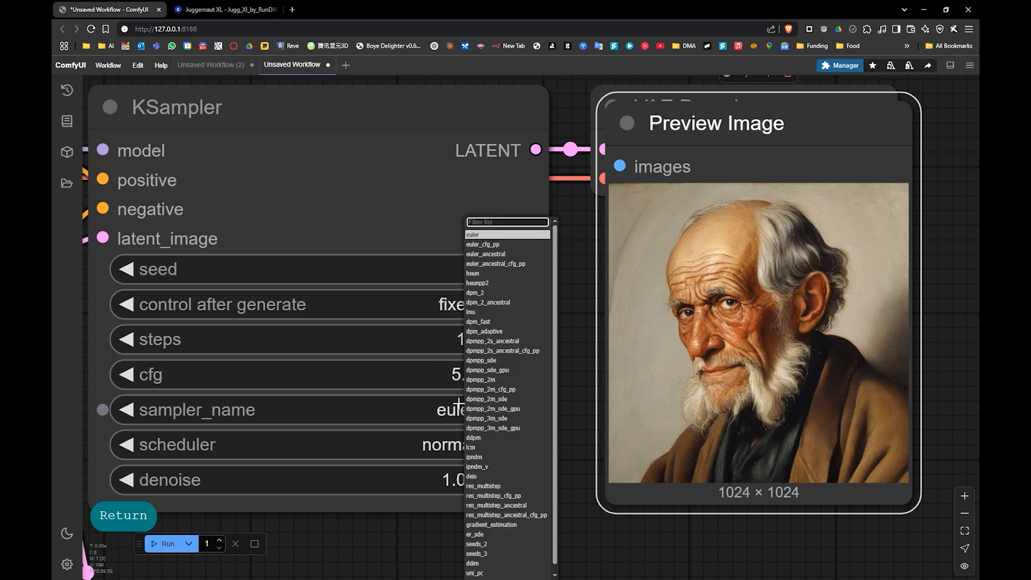
scroll(429, 425, down, 1)
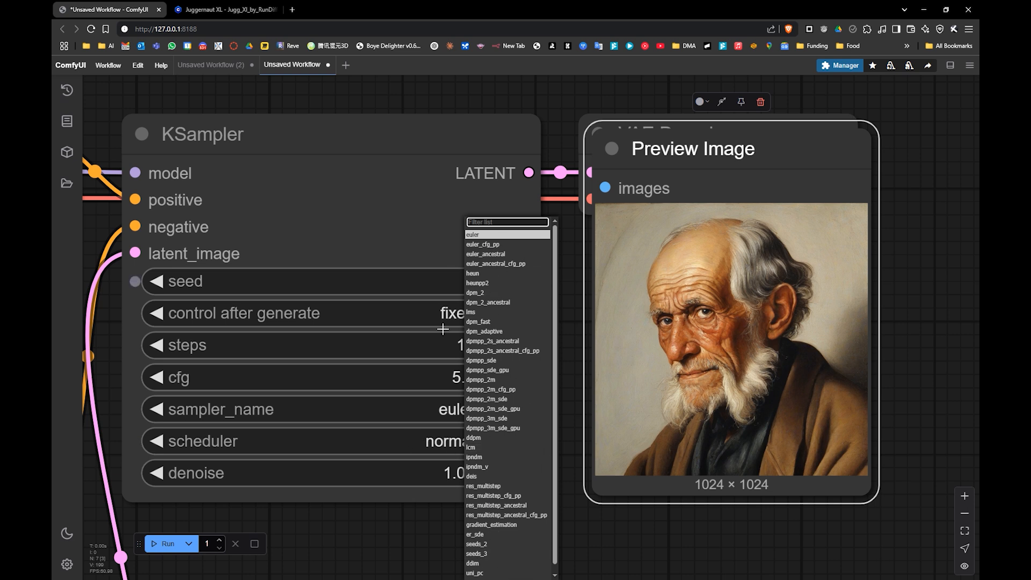
click(426, 413)
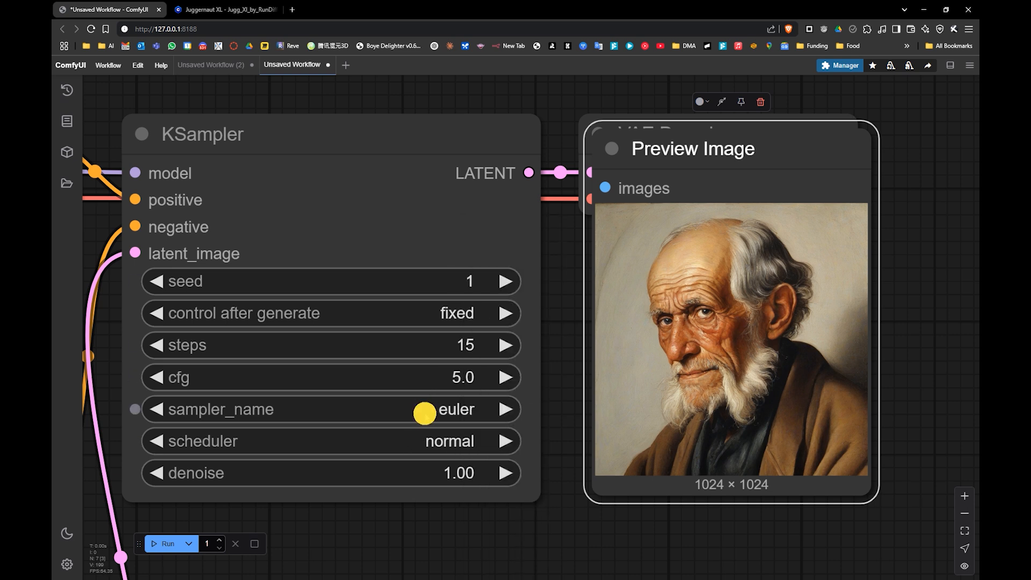
click(360, 409)
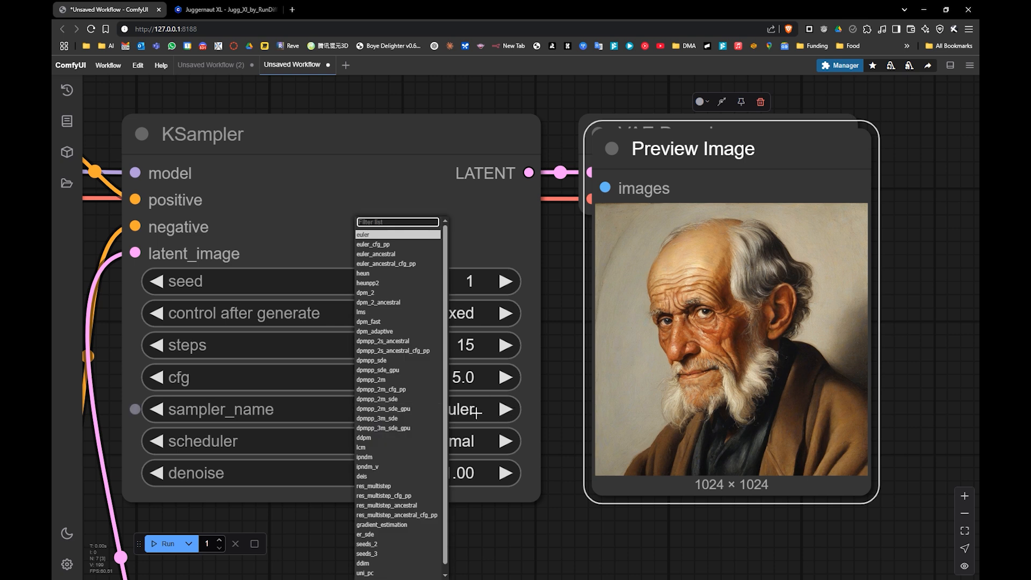
click(476, 412)
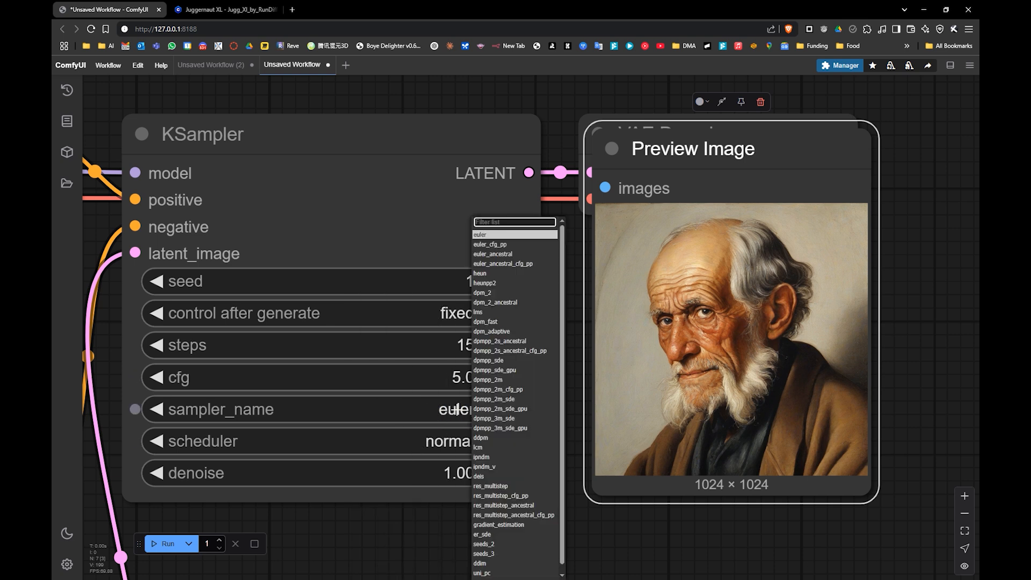
click(449, 410)
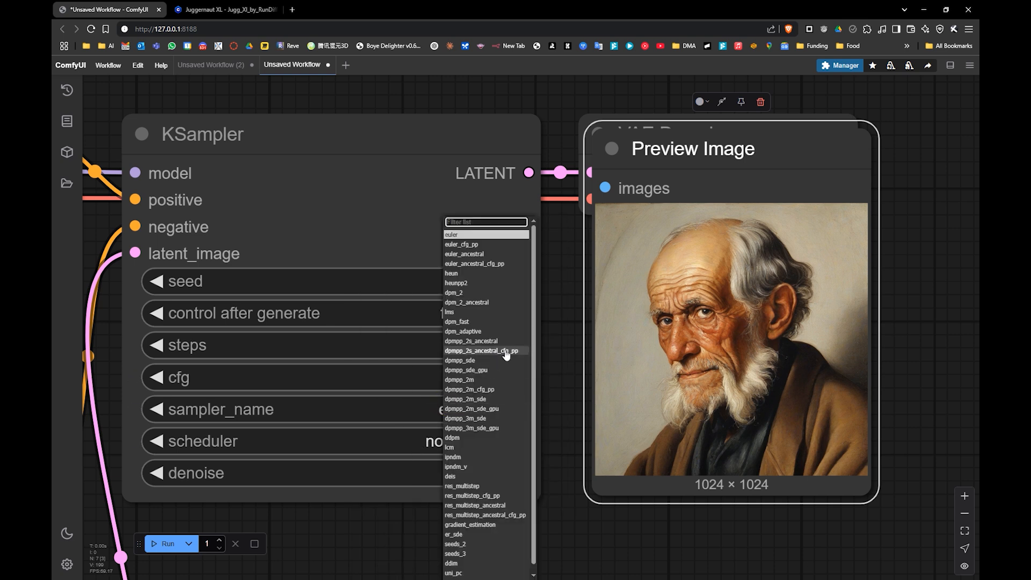
click(481, 383)
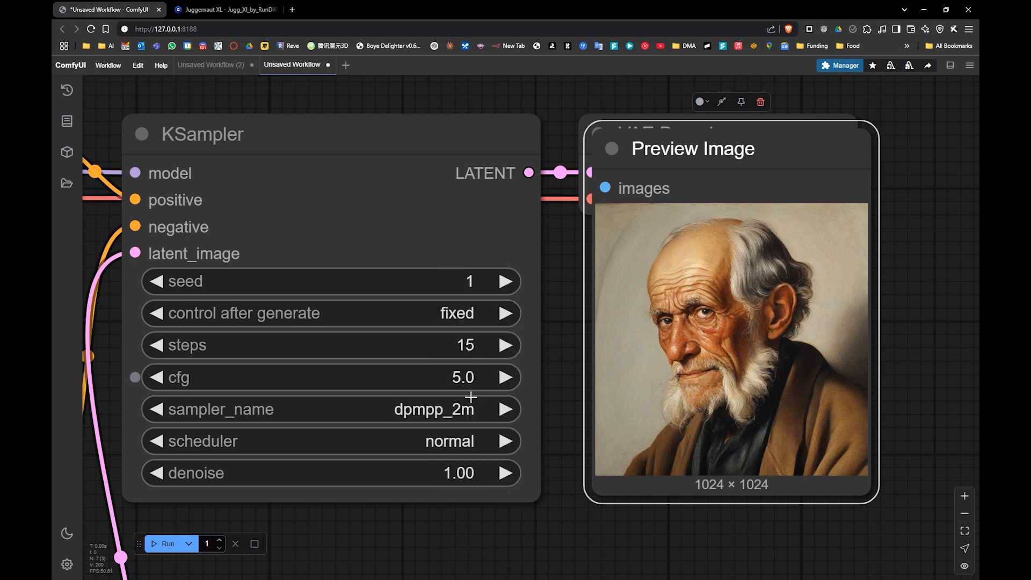
- Set the KSampler's scheduler to karras and run the workflow with the new sampler settings
click(466, 441)
click(485, 465)
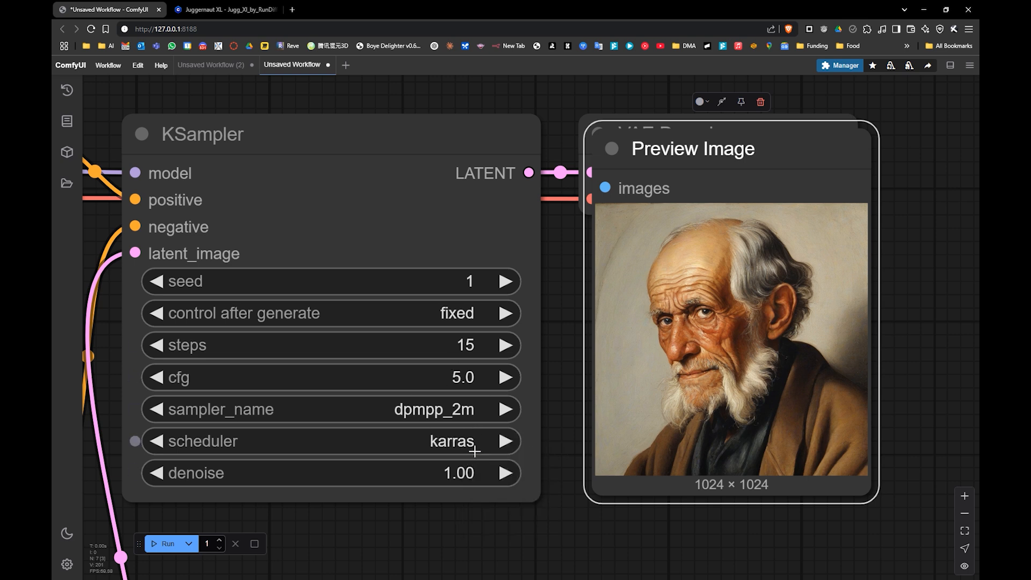
click(167, 544)
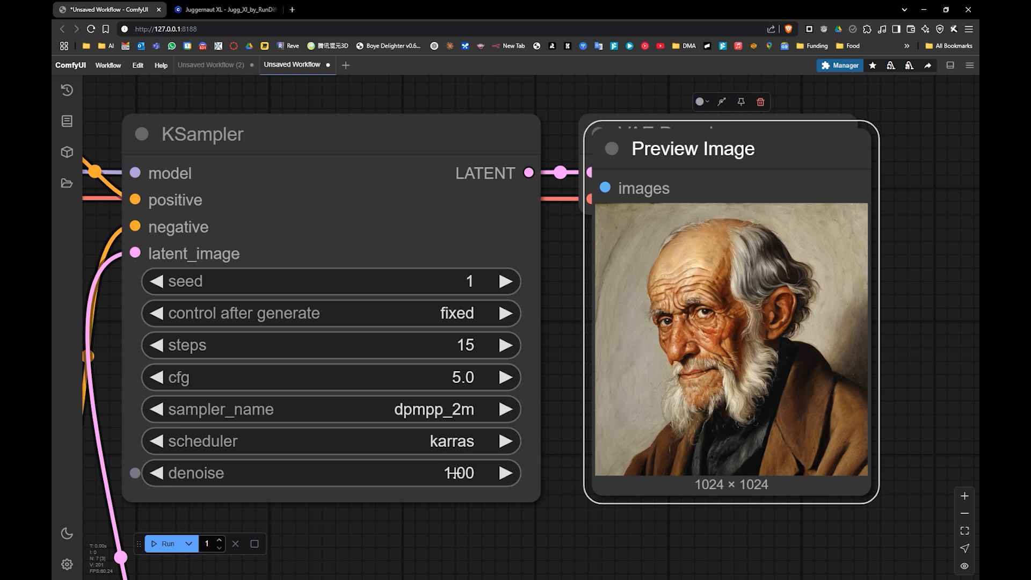
- Try a lower denoise value on the KSampler and restore it to 1.00
drag(457, 476, 418, 470)
drag(433, 477, 506, 472)
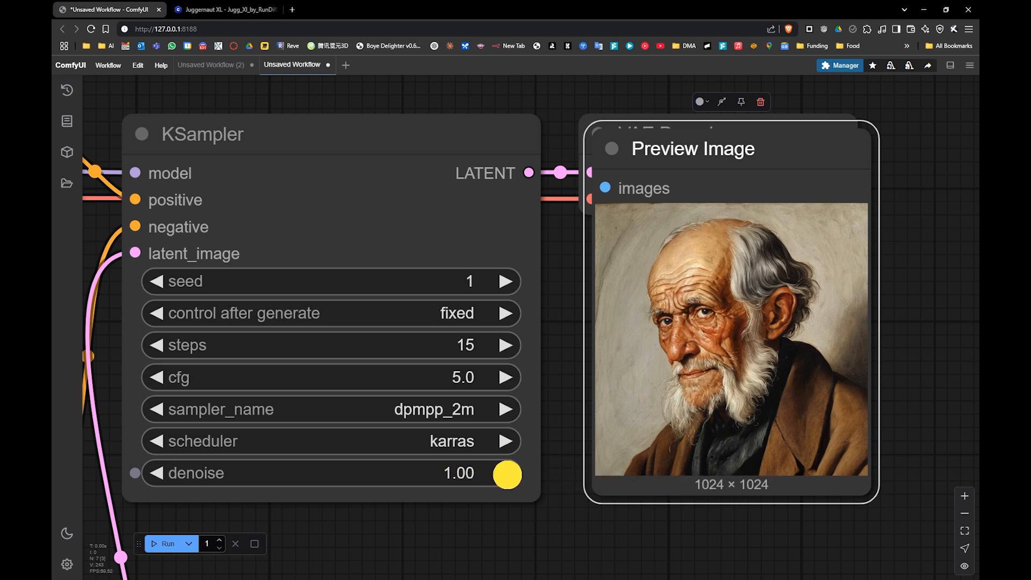
- Move the Empty Latent Image node to sit directly beneath the negative prompt's CLIP Text Encode node
scroll(333, 414, down, 6)
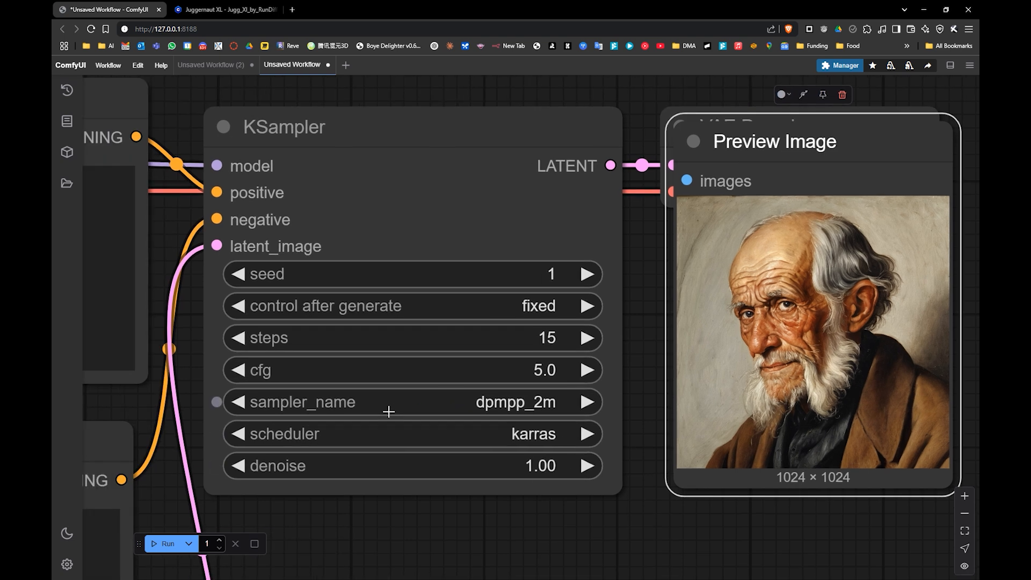
scroll(313, 378, up, 2)
scroll(312, 378, down, 3)
drag(139, 299, 234, 299)
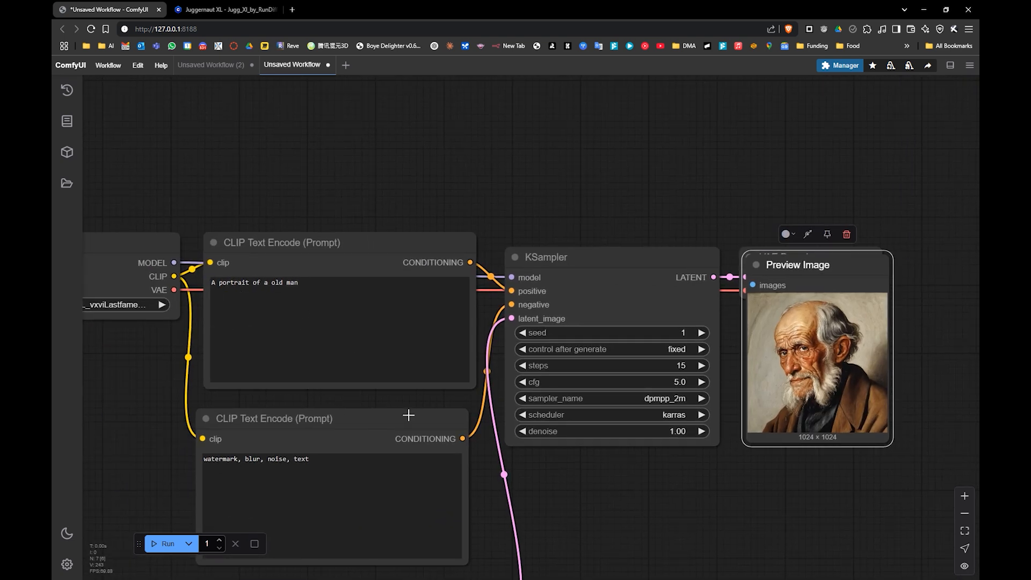
drag(421, 572, 424, 390)
drag(405, 428, 341, 413)
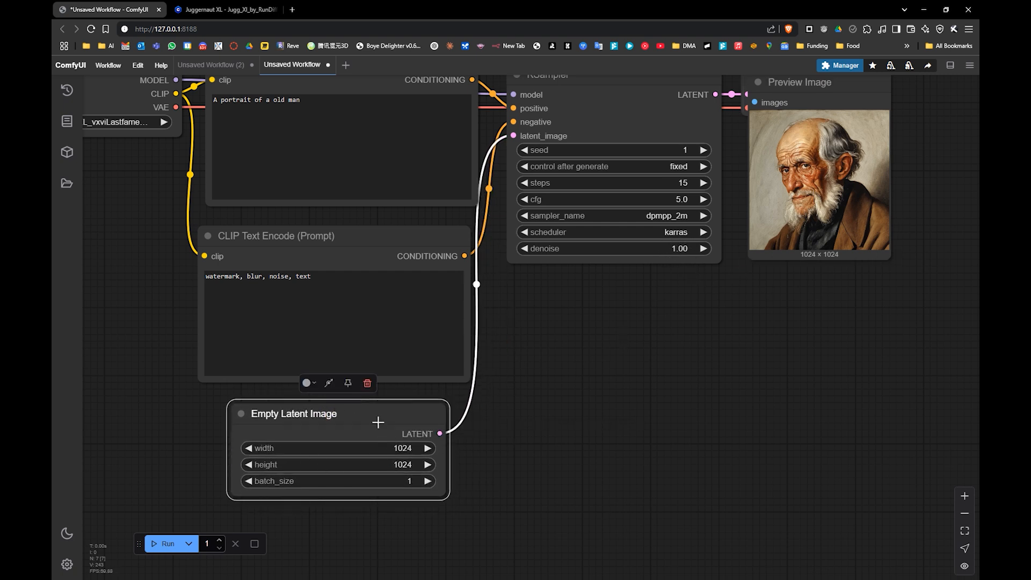
drag(361, 410, 361, 417)
drag(403, 404, 497, 420)
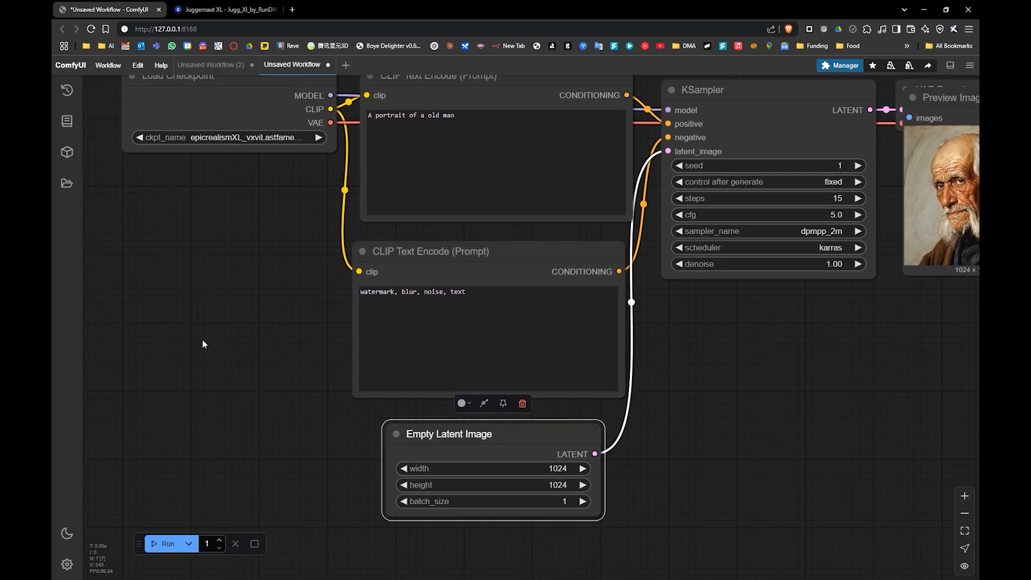
- Move the Preview Image node to the right of the VAE Decode node so the two no longer overlap
drag(555, 443, 473, 479)
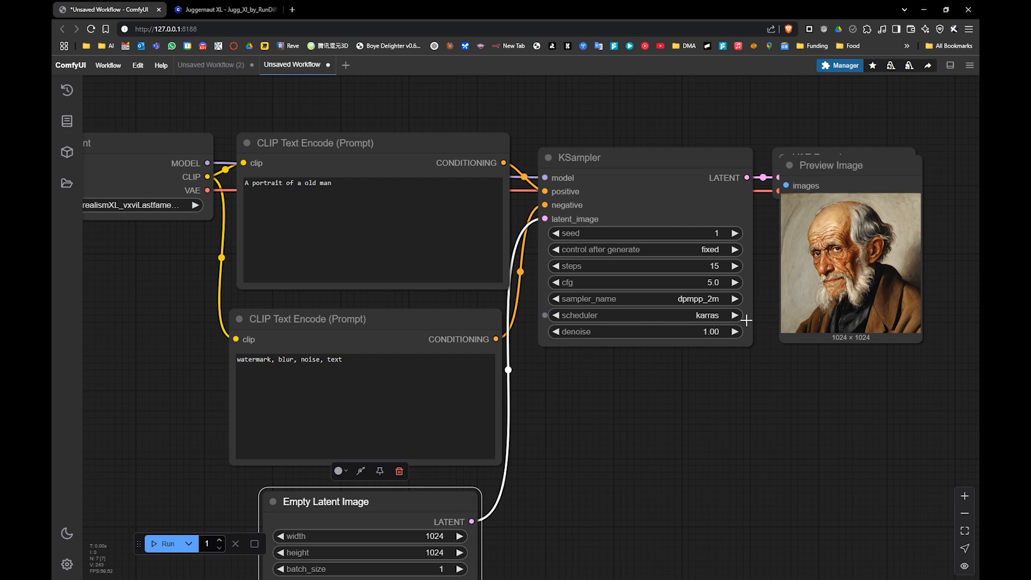
drag(825, 171, 702, 212)
click(764, 195)
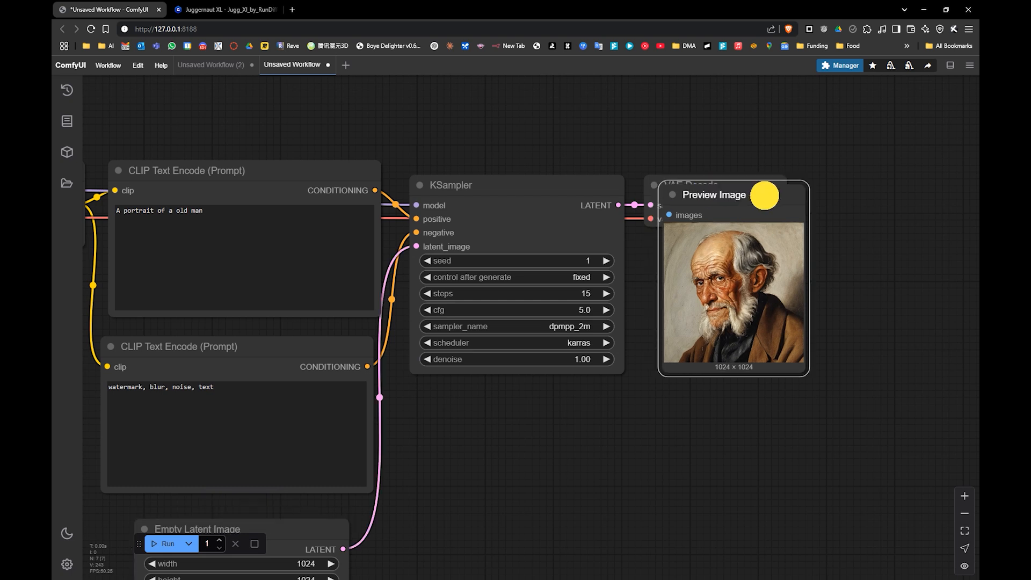
drag(765, 195, 918, 186)
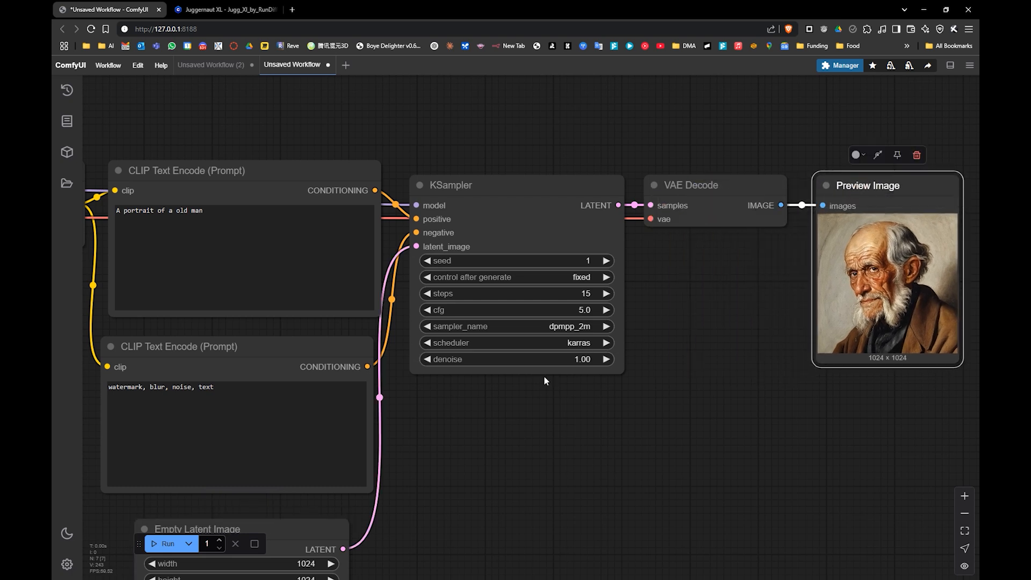
mouse_move(446, 377)
mouse_down()
mouse_move(460, 405)
mouse_move(462, 394)
mouse_up()
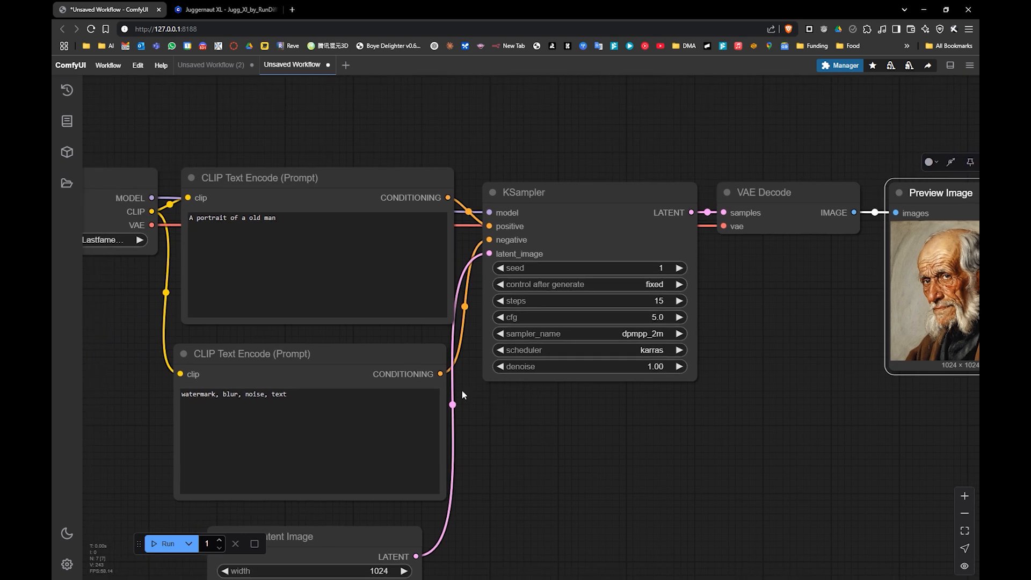
- Save the workflow under the filename "My first workflow"
click(100, 69)
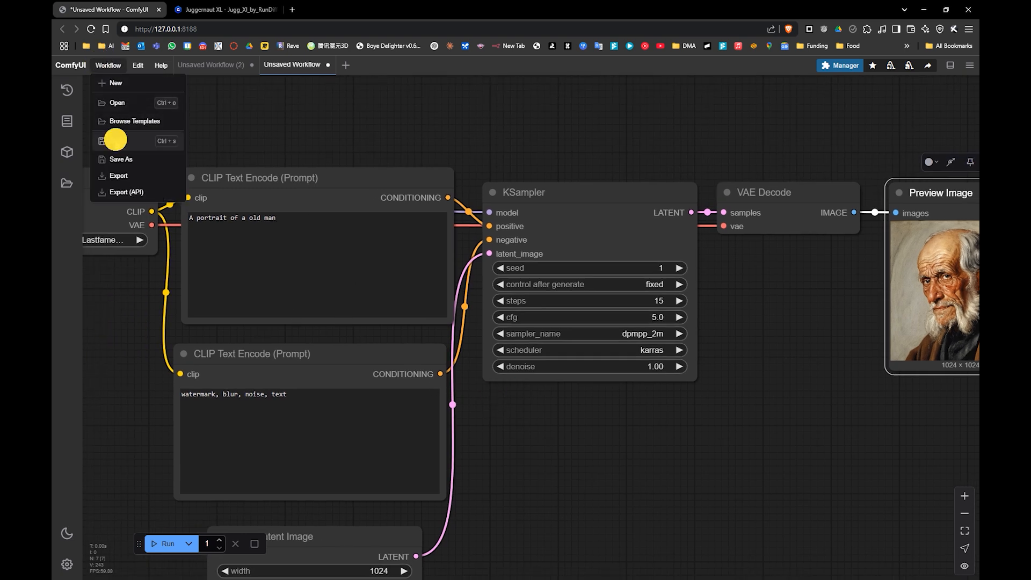
click(115, 140)
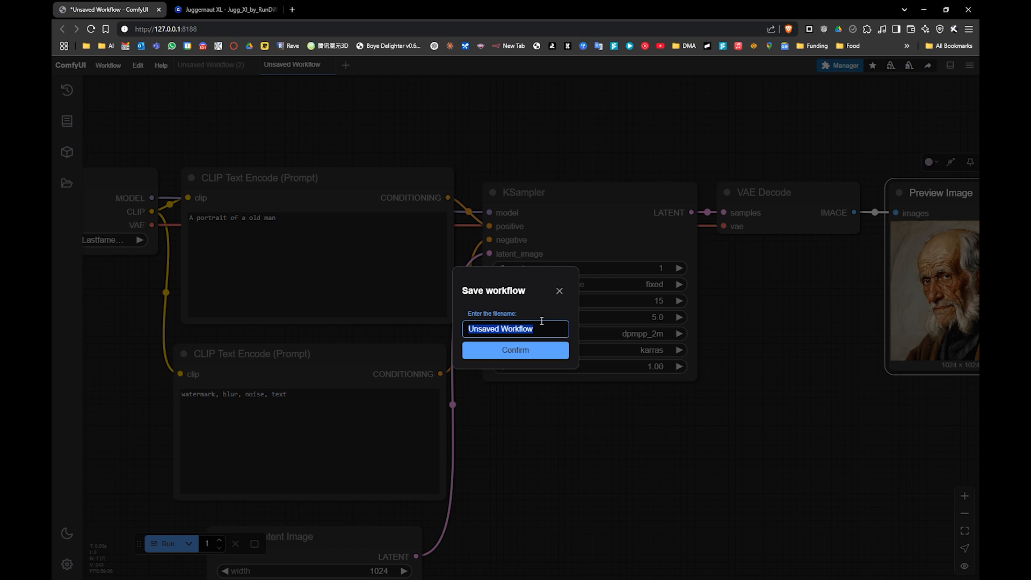
text(My fi)
key(BackSpace)
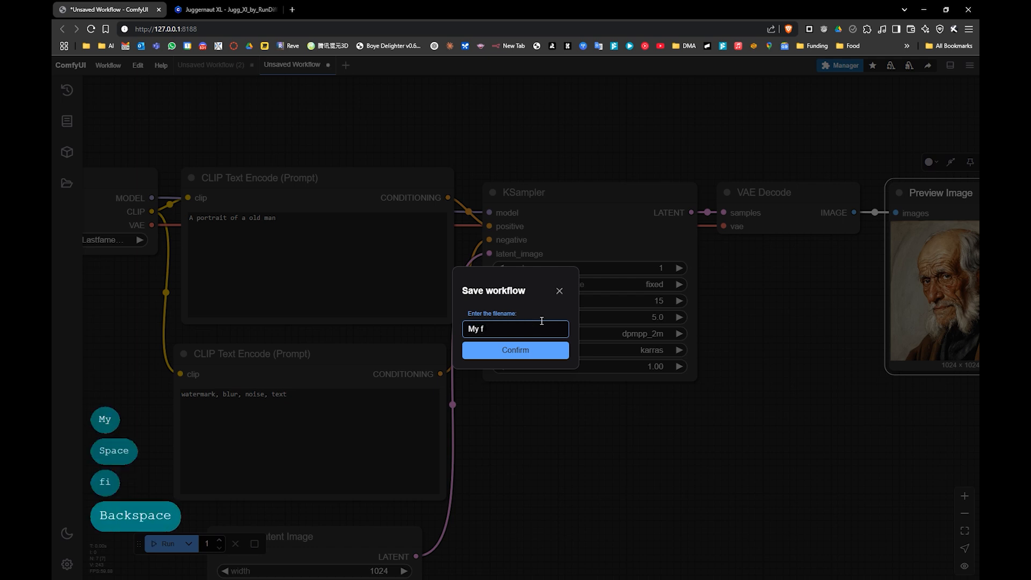
text(irst work)
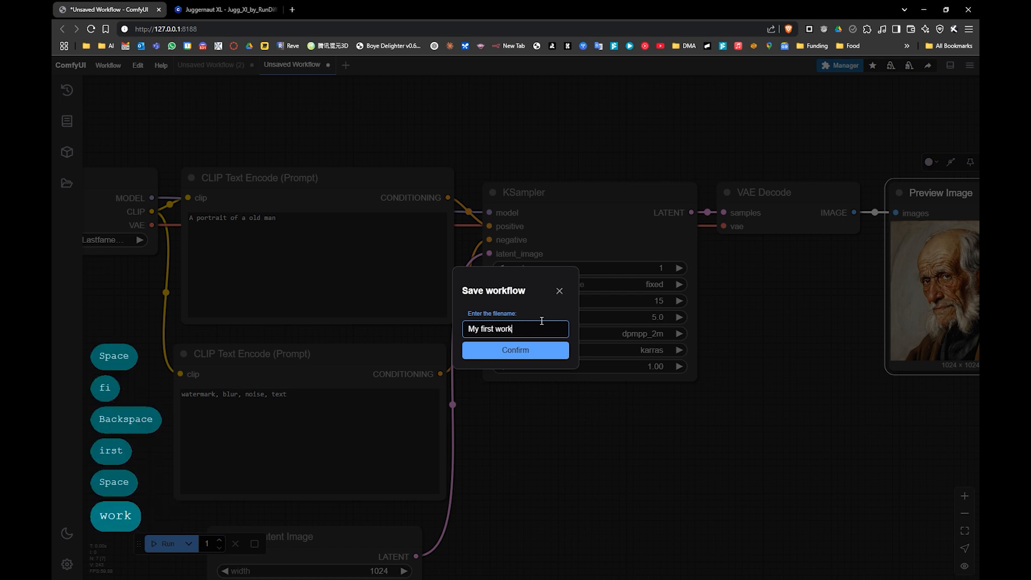
text(flow)
key(Return)
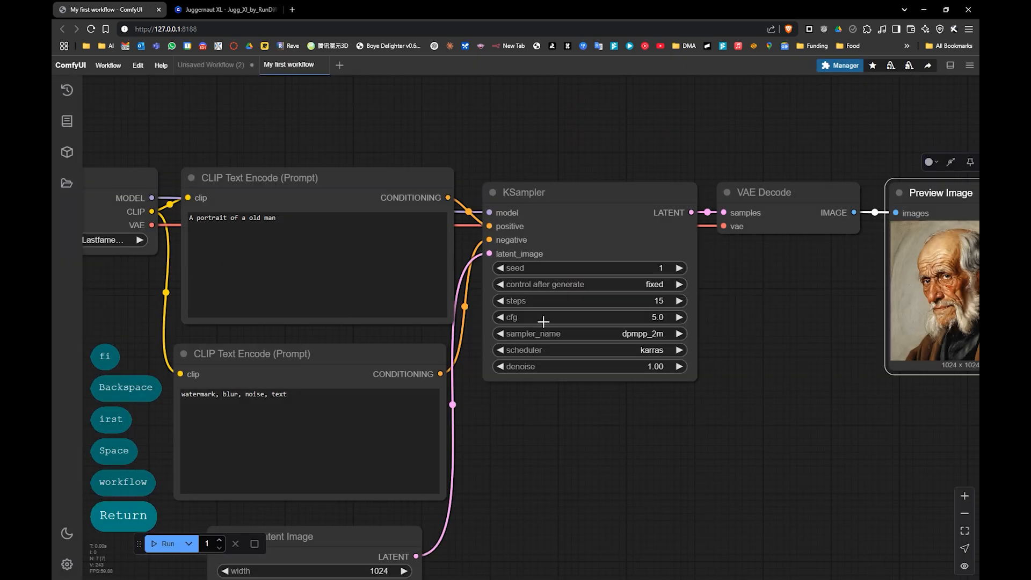
- Replace the Preview Image node with a Save Image node connected to the VAE Decode's IMAGE output
drag(774, 297, 570, 292)
drag(757, 184, 787, 183)
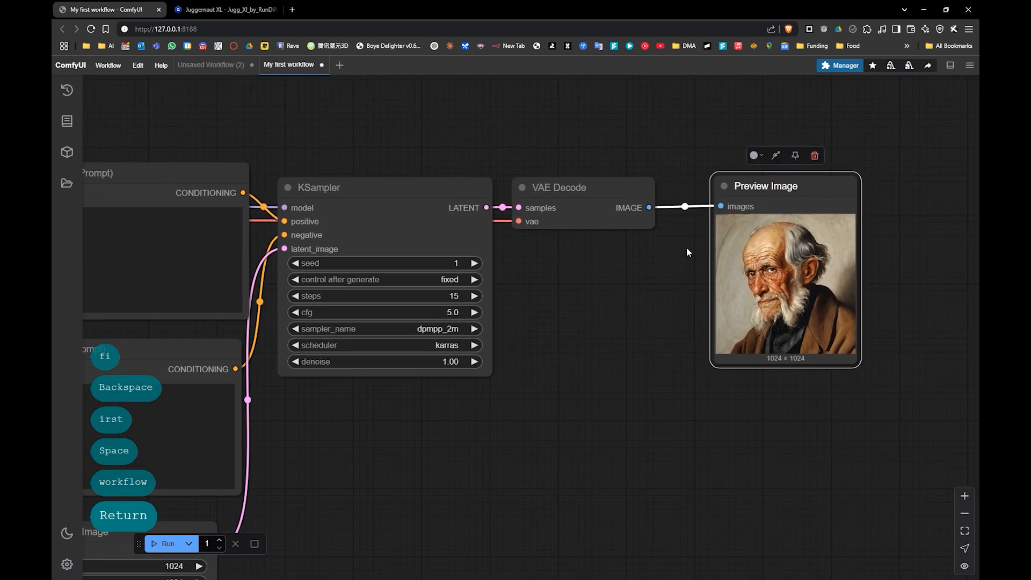
drag(649, 207, 680, 282)
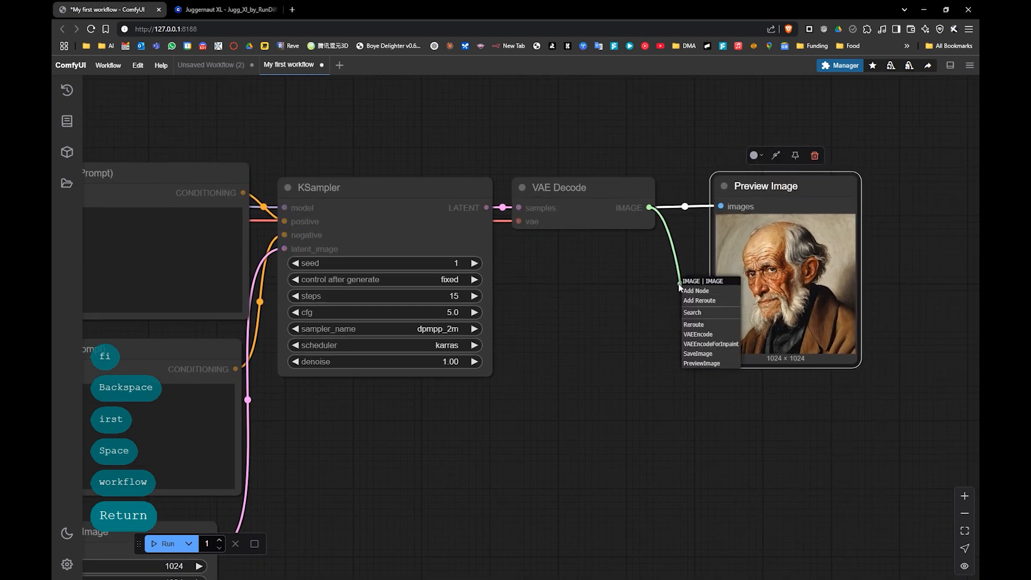
click(691, 353)
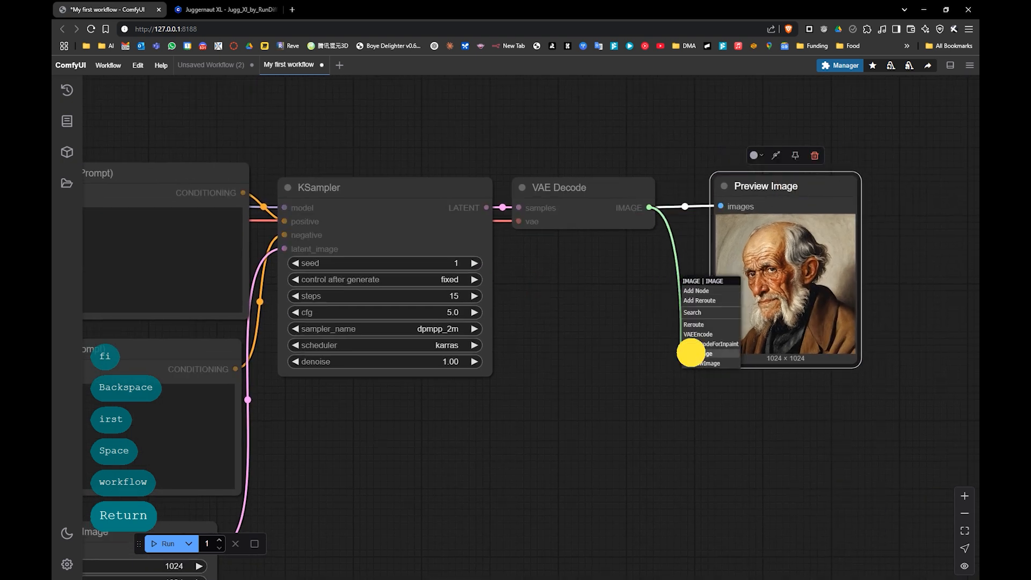
drag(727, 301, 712, 317)
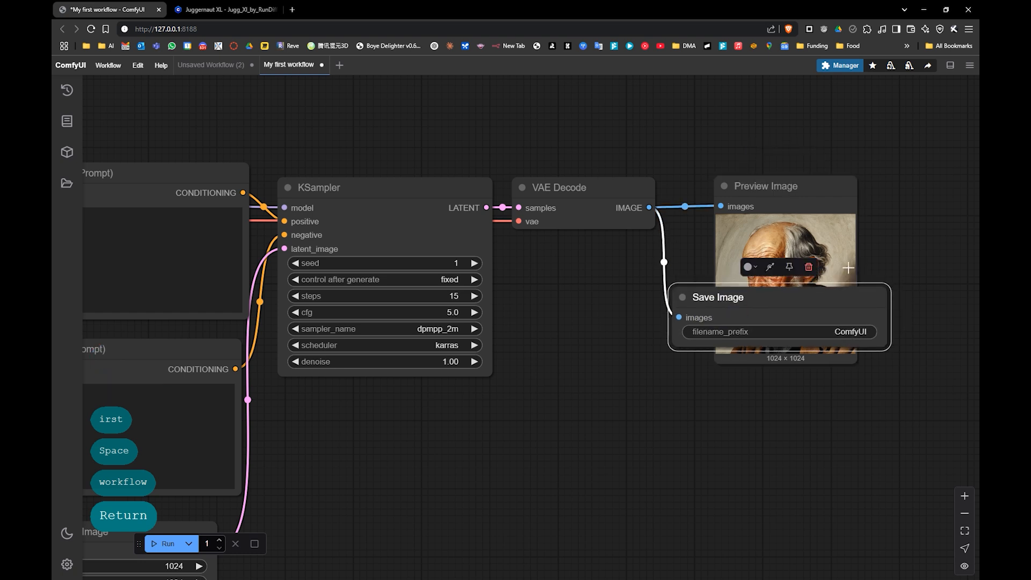
drag(795, 186, 785, 145)
key(Delete)
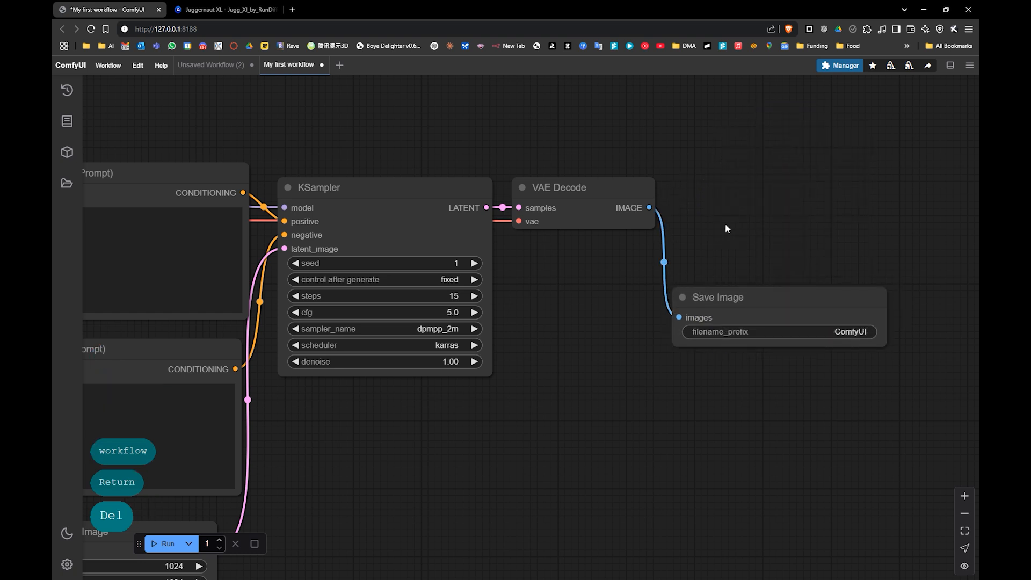
- Move the Save Image node up beside the VAE Decode node and run the workflow
drag(720, 298, 732, 184)
drag(568, 429, 574, 405)
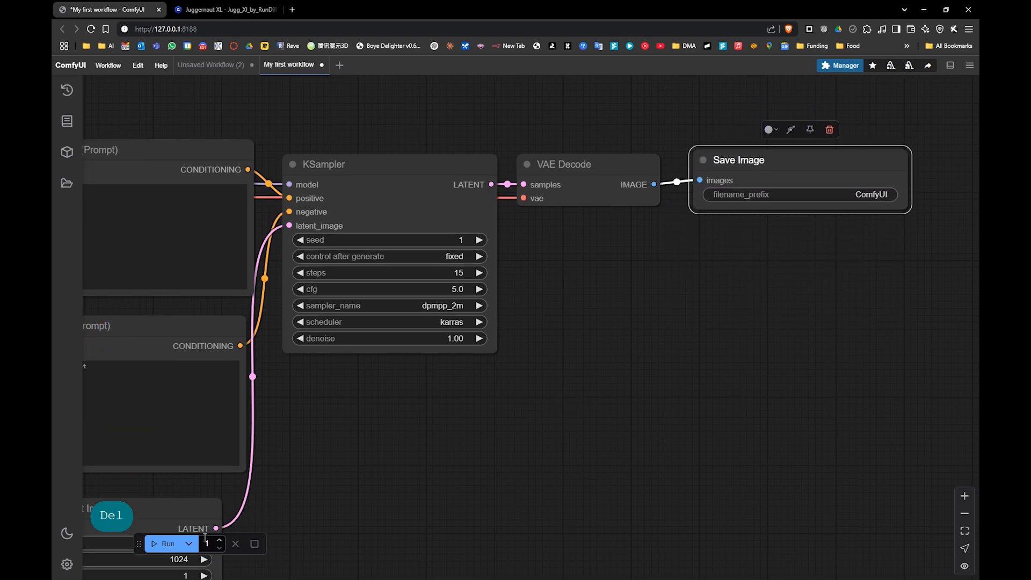
click(160, 543)
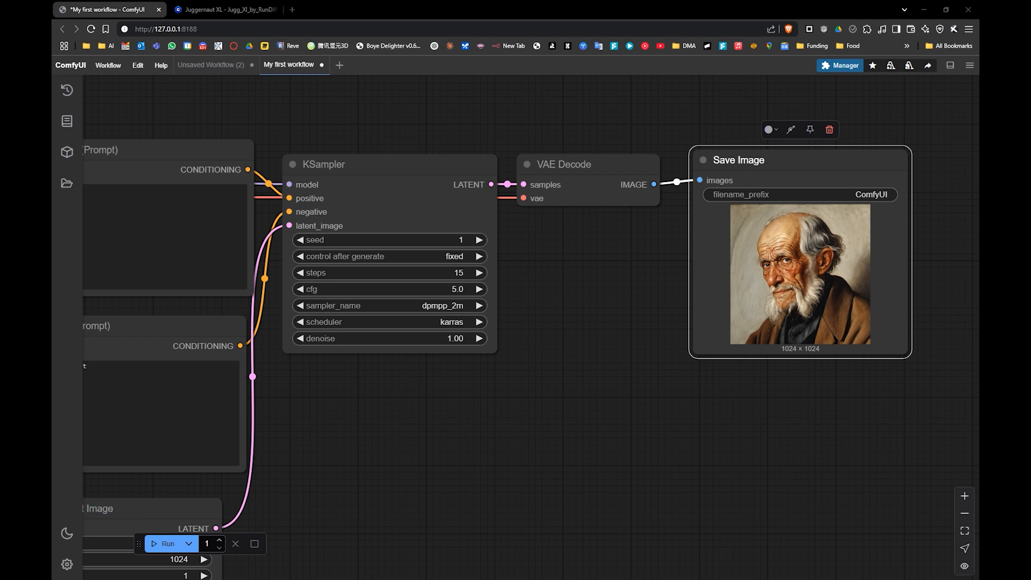
- Switch to File Explorer, preview ComfyUI_00001_.png in the ComfyUI_windows_portable\ComfyUI\output folder, and return to ComfyUI
key(alt+Tab)
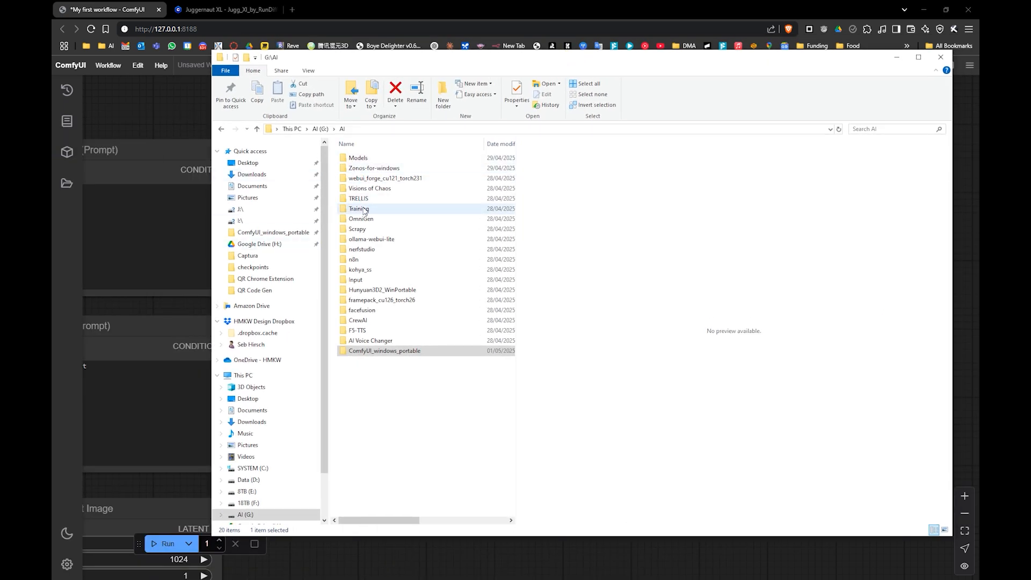
double_click(356, 350)
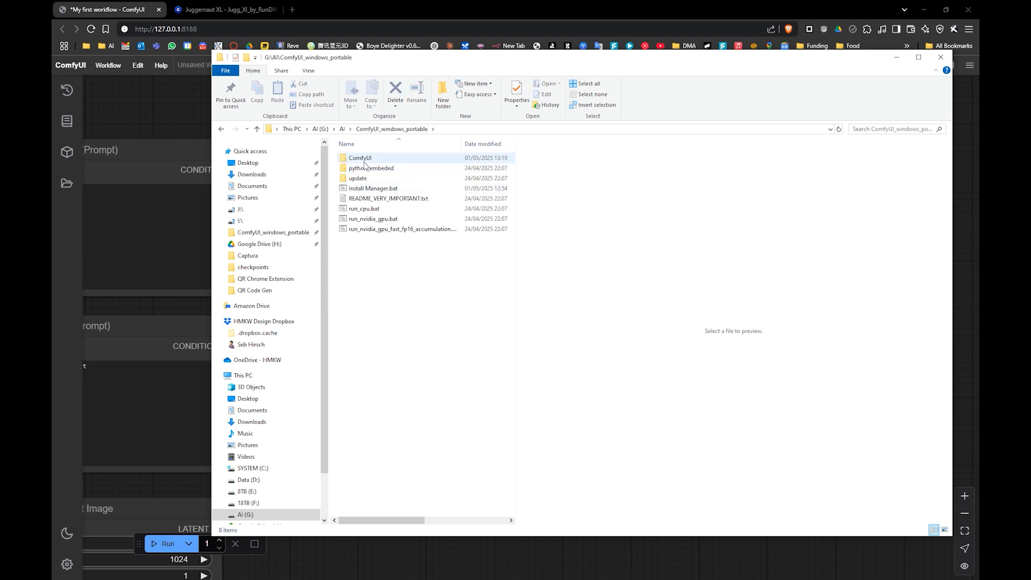
double_click(360, 158)
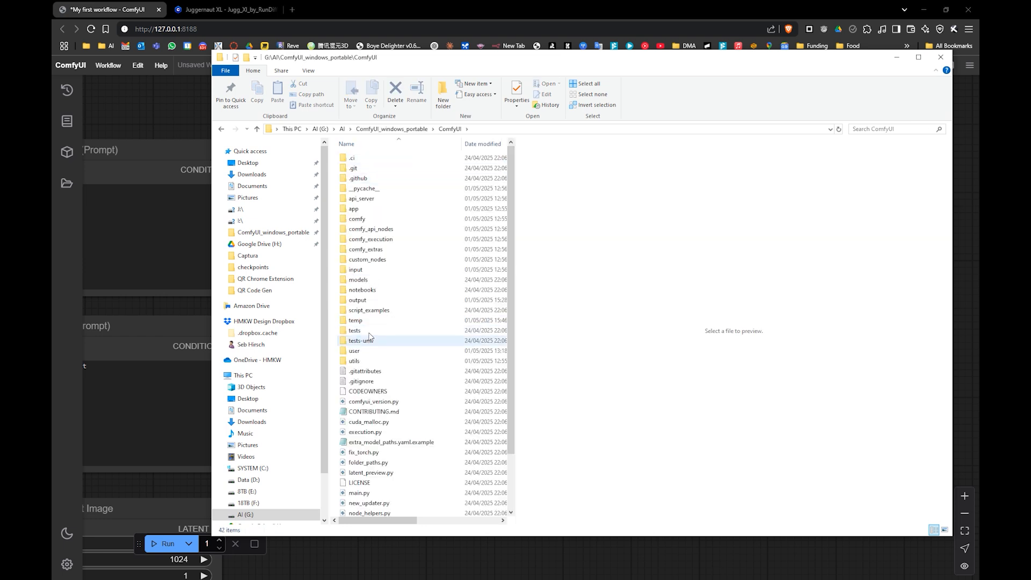
double_click(363, 302)
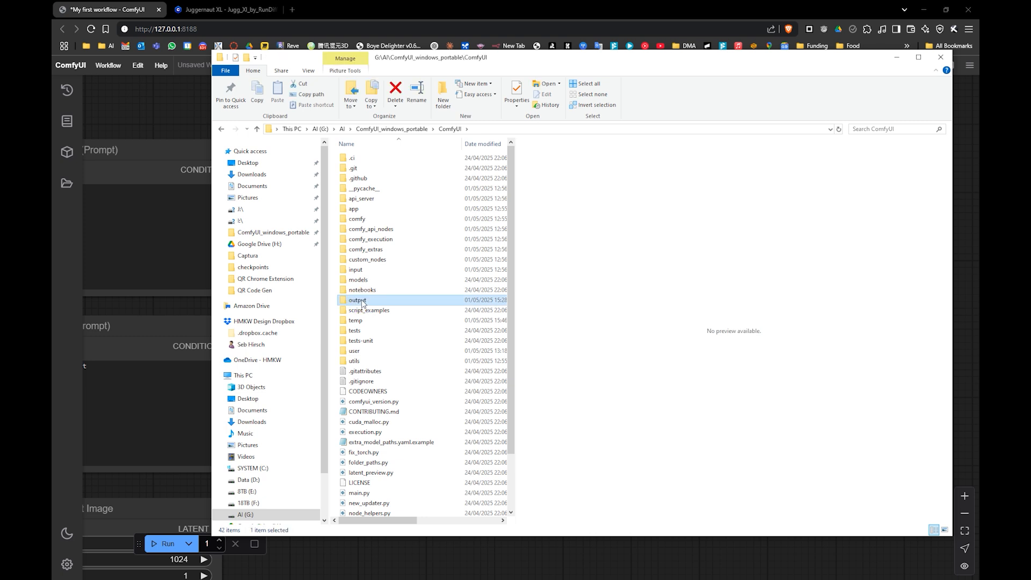
click(378, 158)
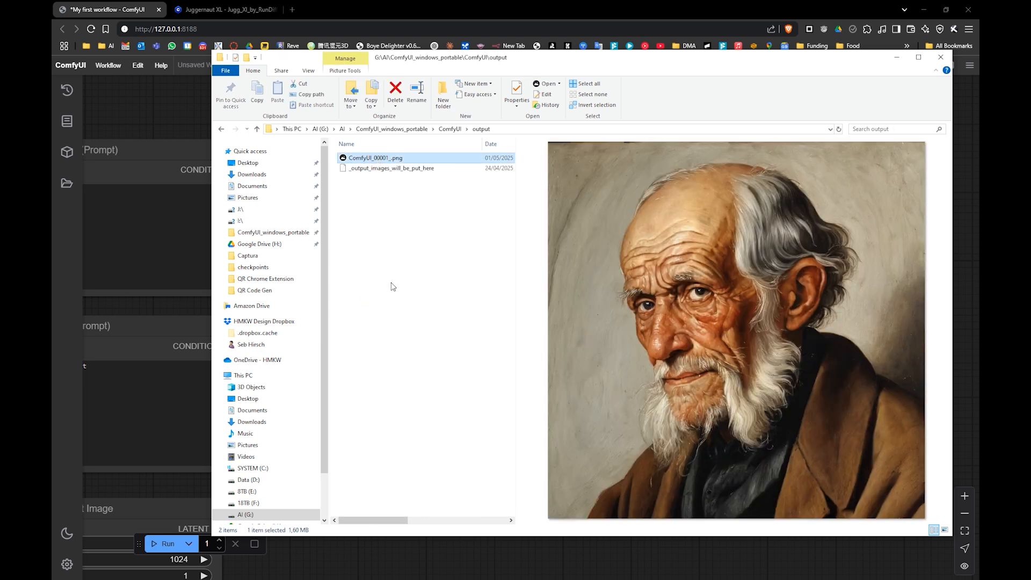
drag(553, 68, 525, 62)
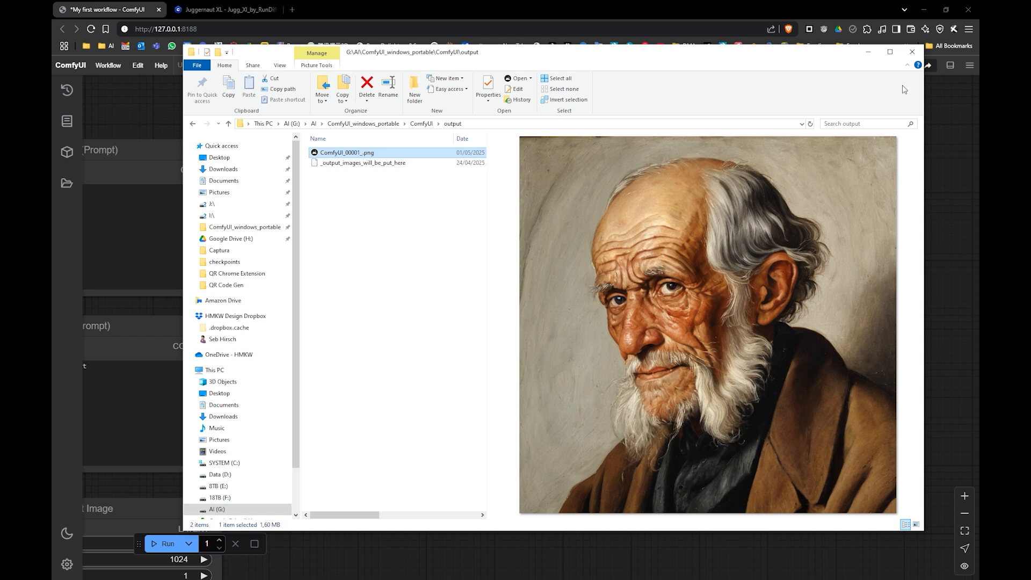
click(868, 53)
drag(303, 297, 326, 306)
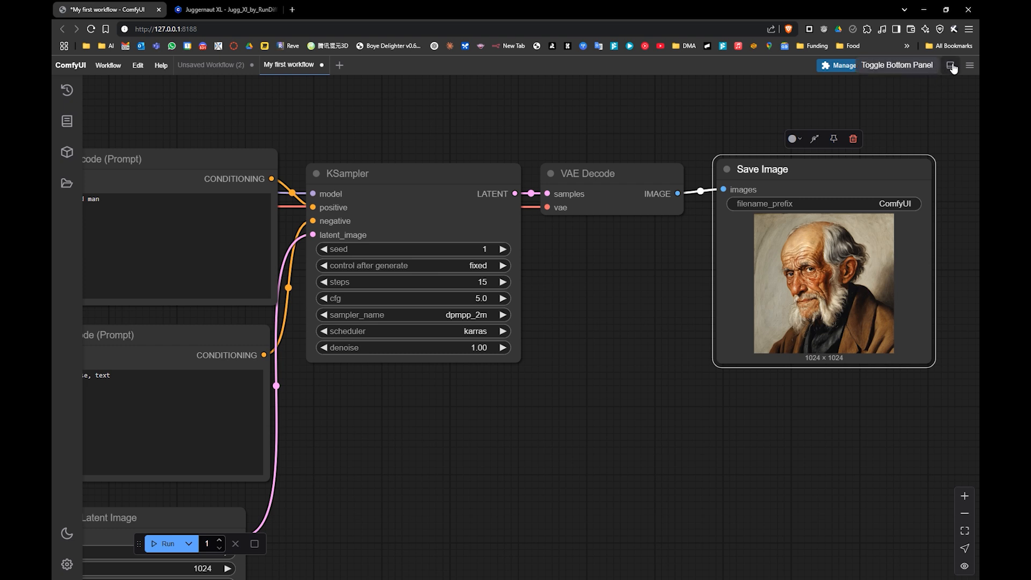
click(970, 65)
click(970, 68)
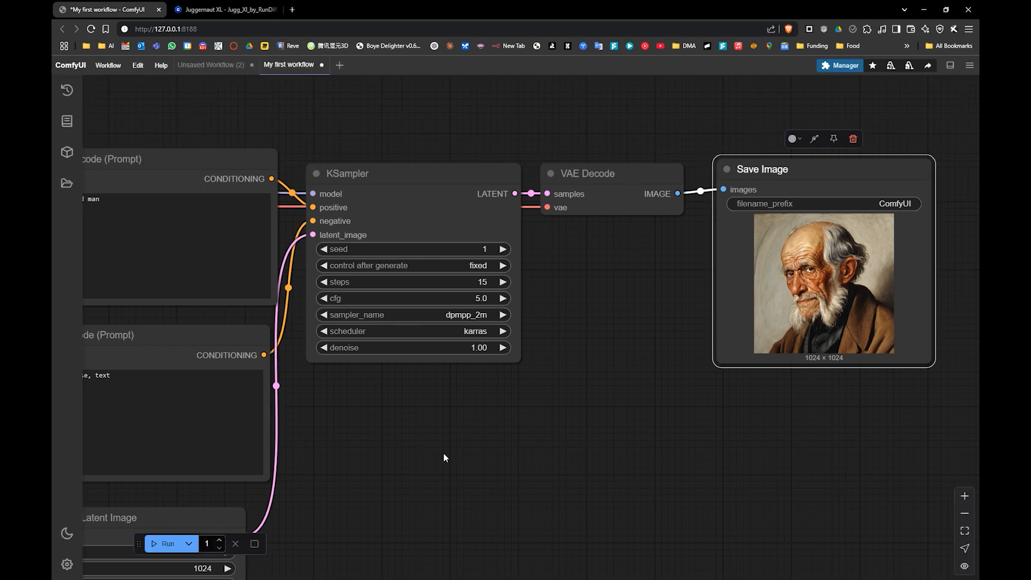
drag(460, 439, 553, 451)
drag(369, 414, 505, 446)
drag(222, 349, 325, 371)
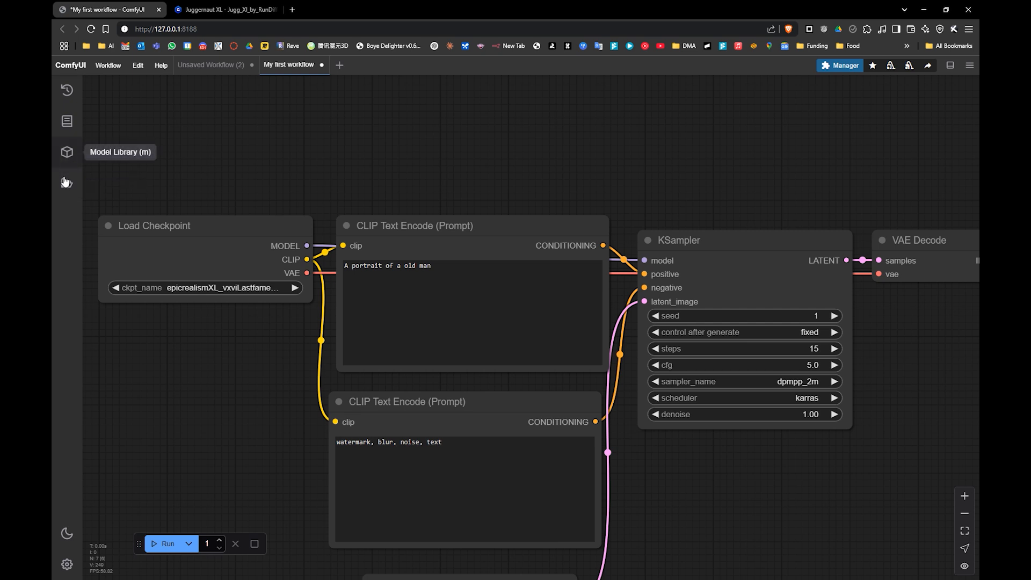
- Look at the list of saved workflows and glance at the Model Library, closing each again
click(66, 182)
click(65, 180)
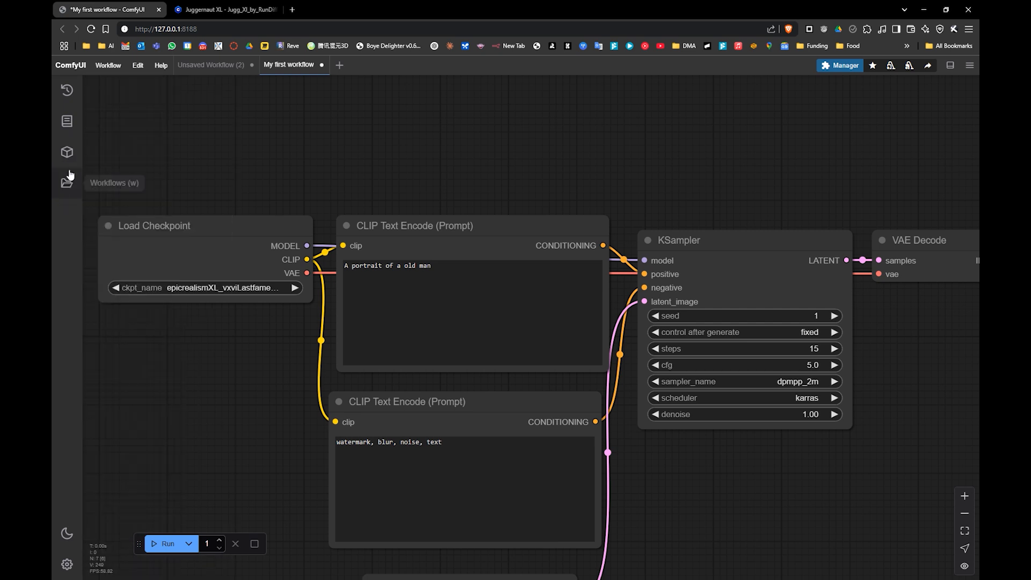
click(69, 175)
click(65, 181)
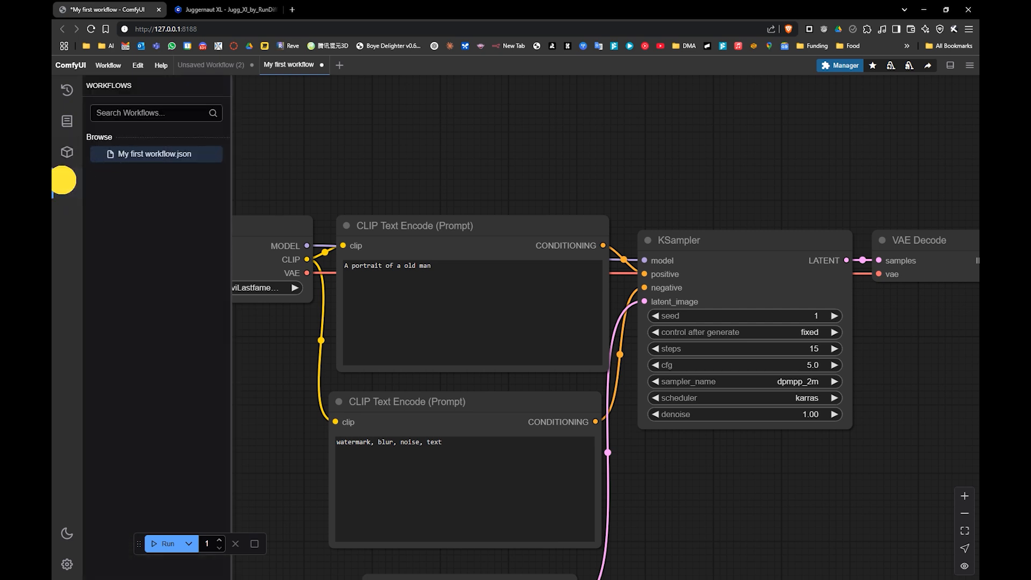
click(65, 156)
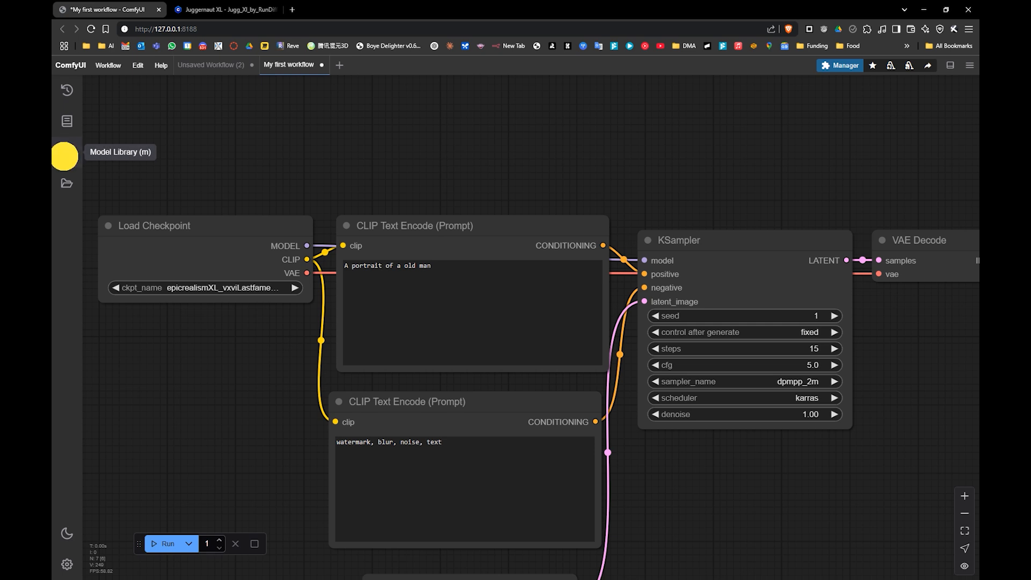
click(65, 153)
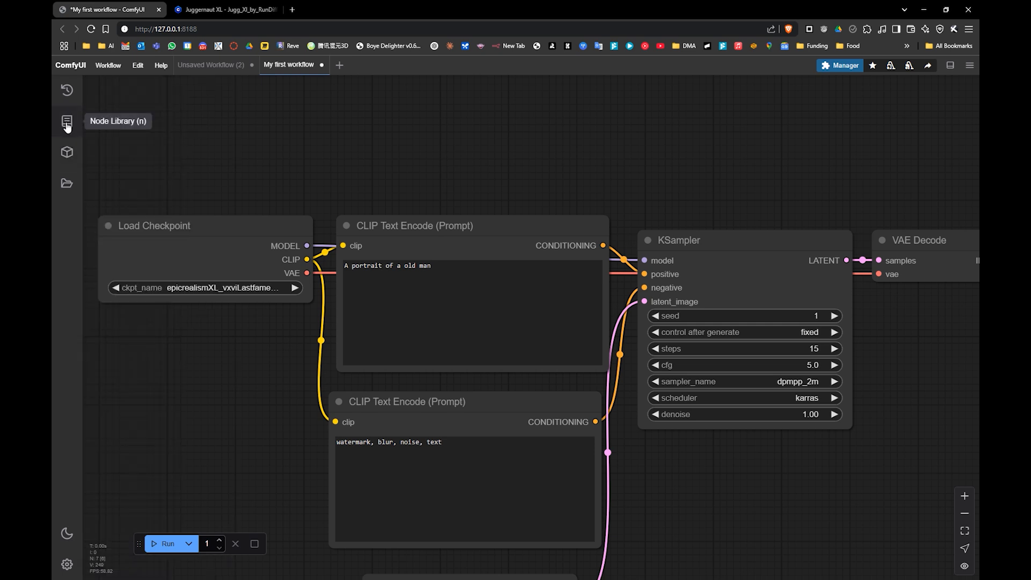
- Add a Note node from the Node Library's utils category above the positive prompt's CLIP Text Encode node
click(68, 124)
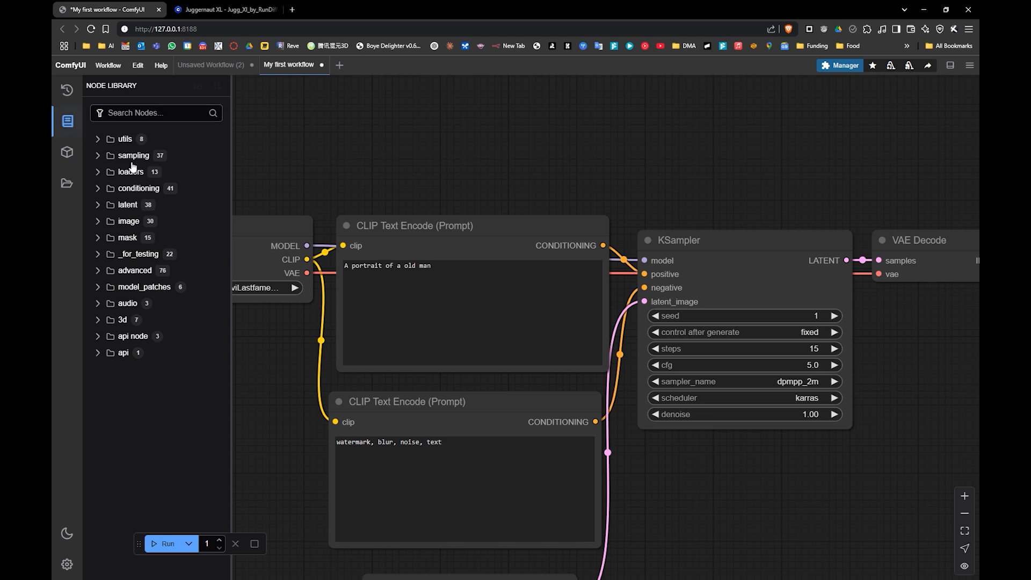
click(100, 140)
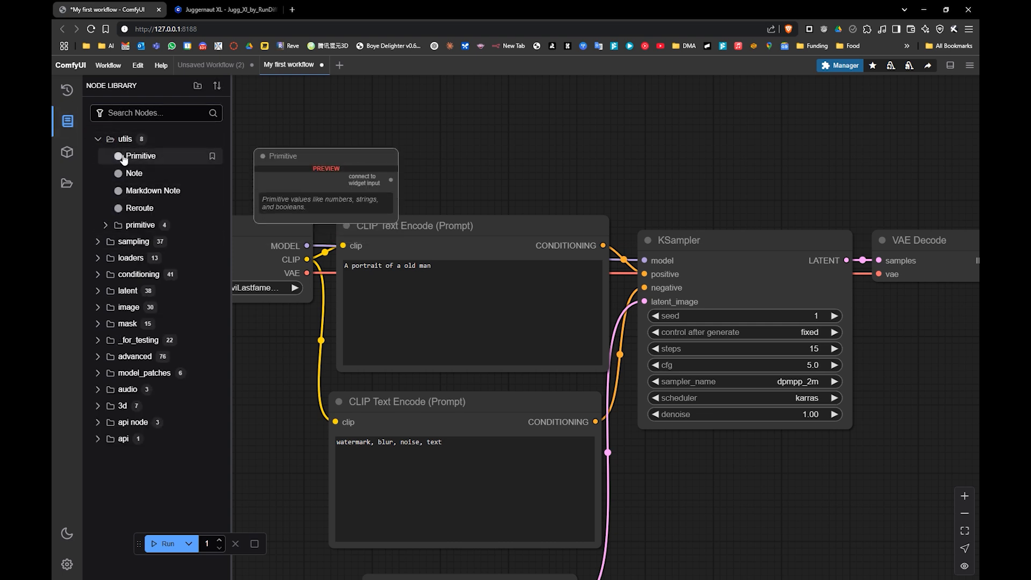
click(136, 172)
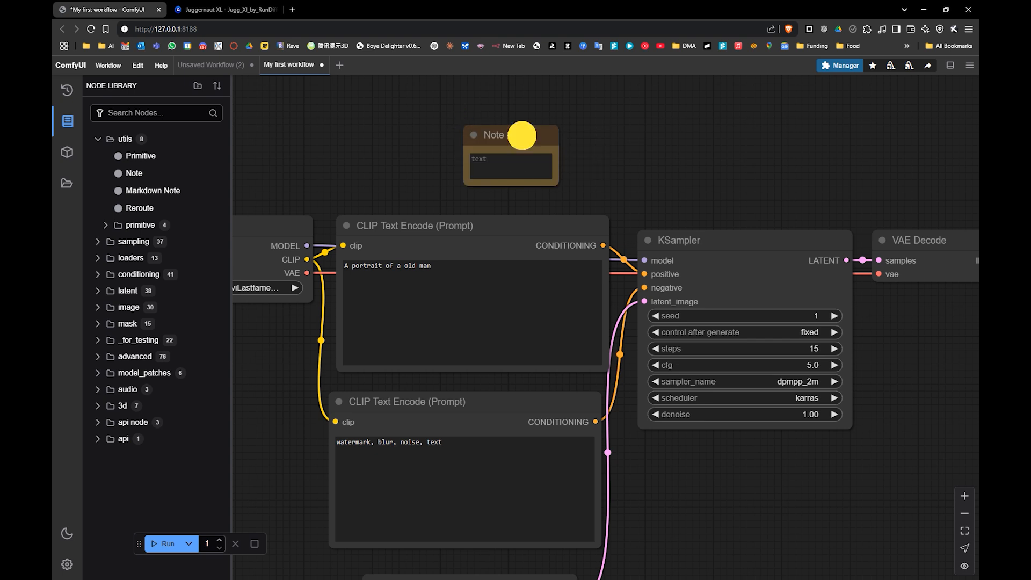
drag(523, 134, 506, 124)
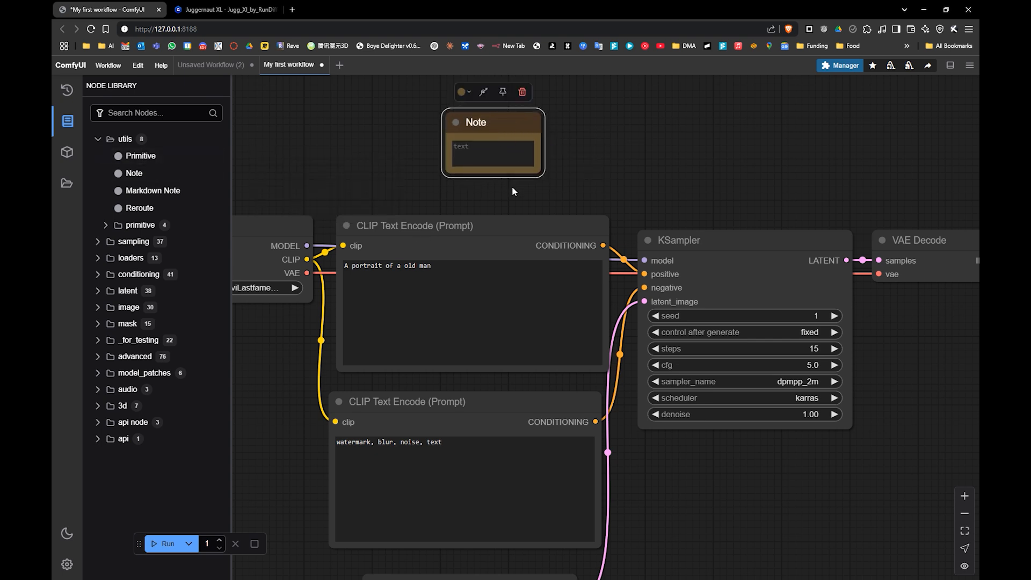
- Delete the Note node above the positive prompt's CLIP Text Encode node
drag(508, 206, 369, 160)
scroll(507, 243, up, 2)
key(Delete)
key(Delete)
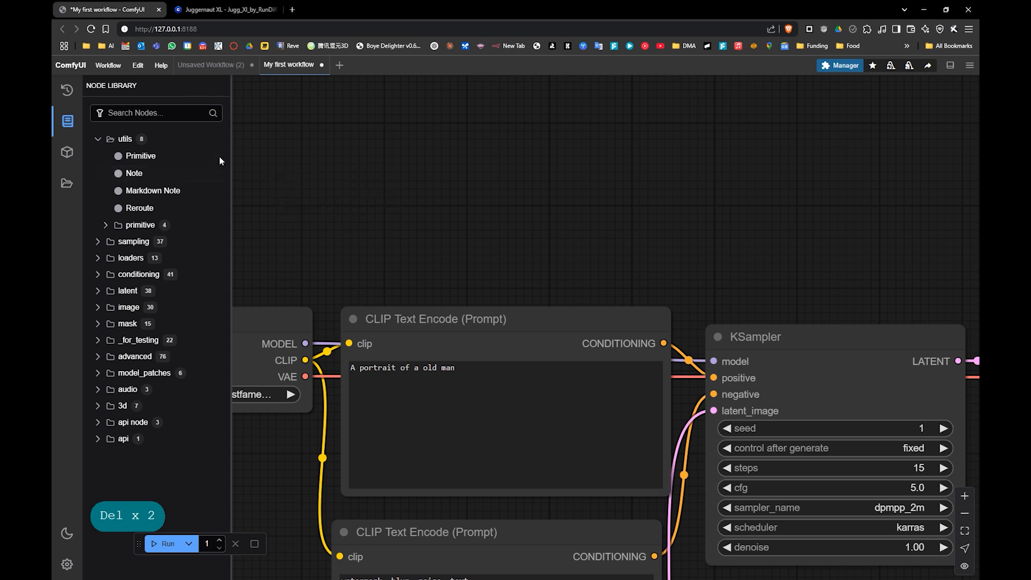
drag(387, 198, 524, 177)
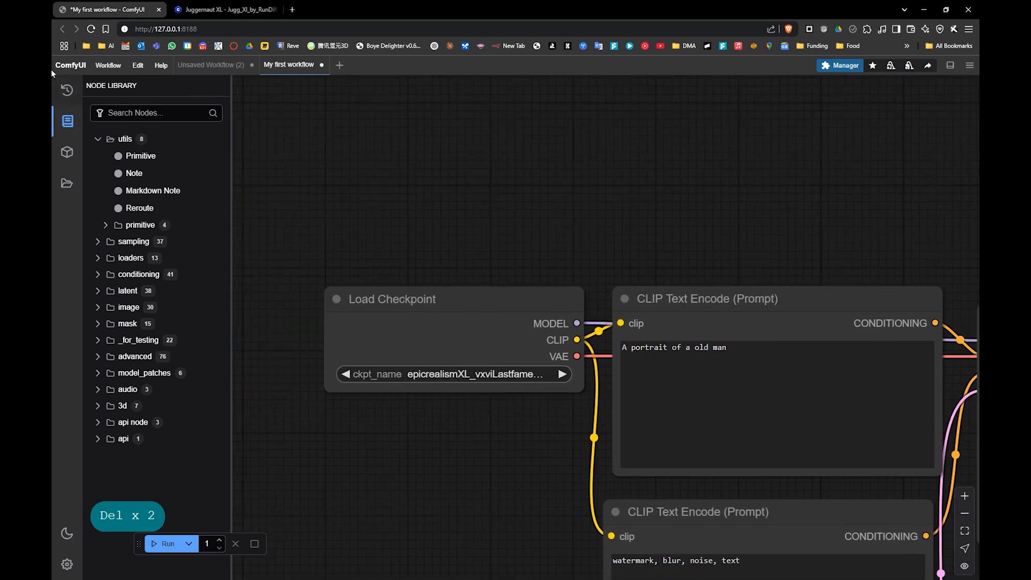
- Close the Node Library and switch the workflow's run mode to Run (On Change)
click(76, 124)
drag(215, 323, 169, 221)
drag(370, 362, 177, 299)
drag(509, 323, 414, 341)
scroll(408, 349, down, 2)
drag(568, 378, 502, 366)
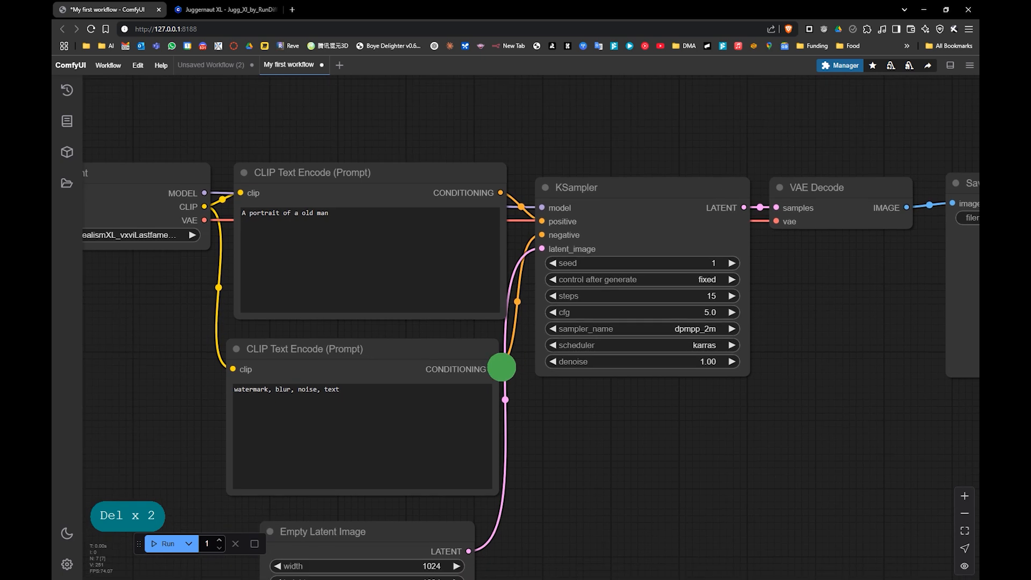
scroll(501, 365, down, 2)
drag(639, 372, 514, 342)
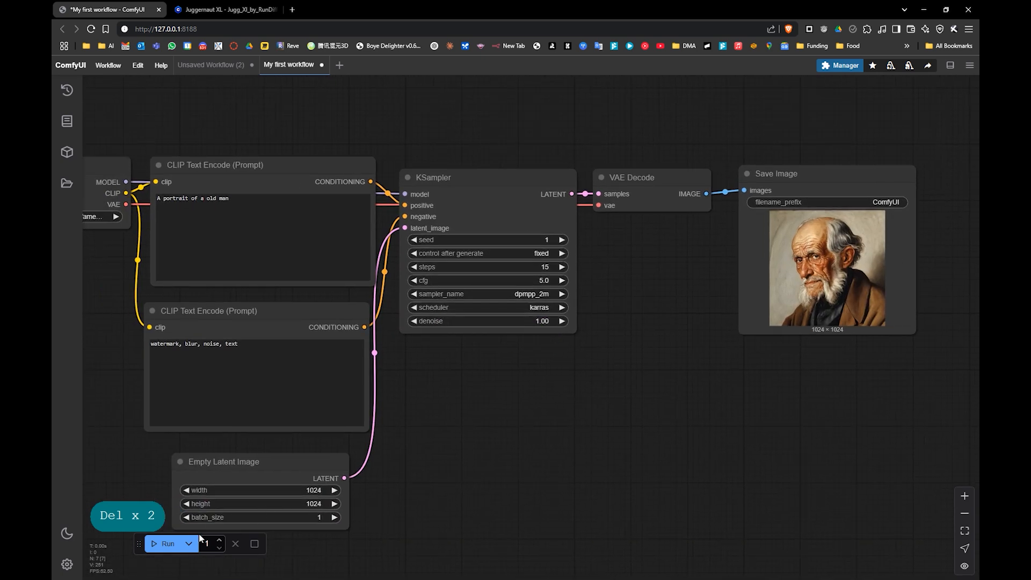
click(188, 544)
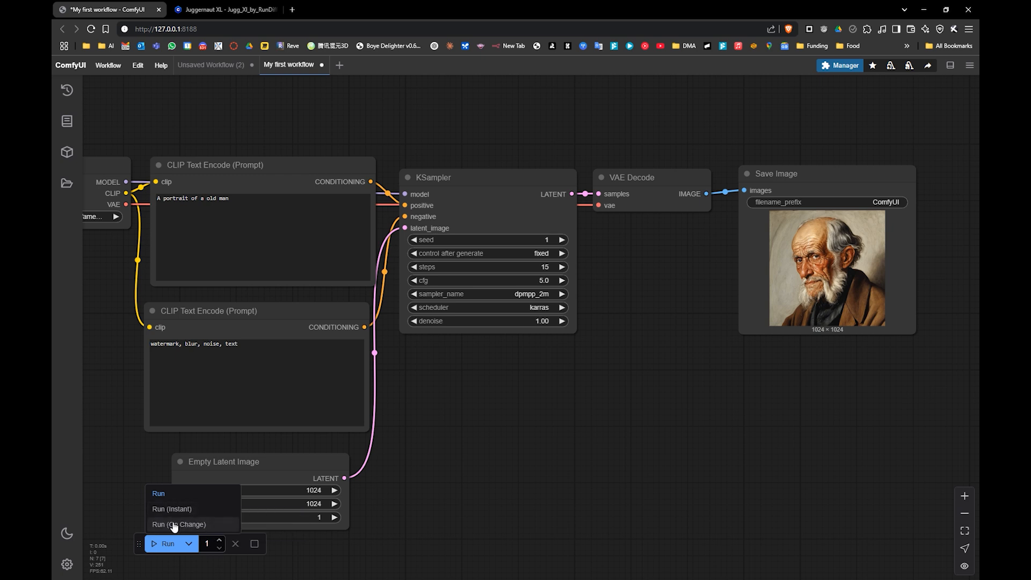
click(174, 525)
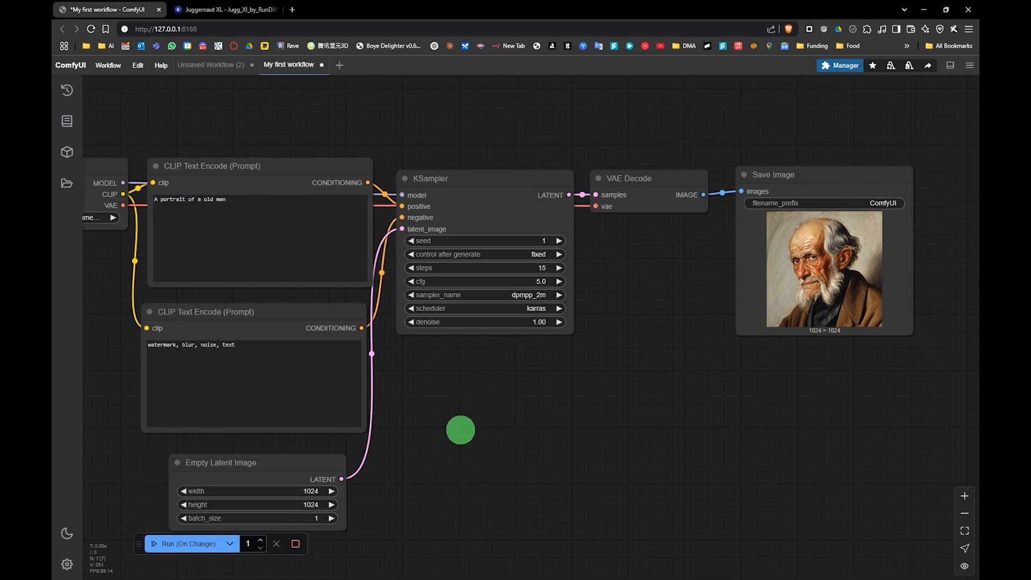
- Set the KSampler's seed to 2 to trigger a run, and set its control after generate option to increment
drag(452, 441, 440, 453)
drag(597, 404, 527, 460)
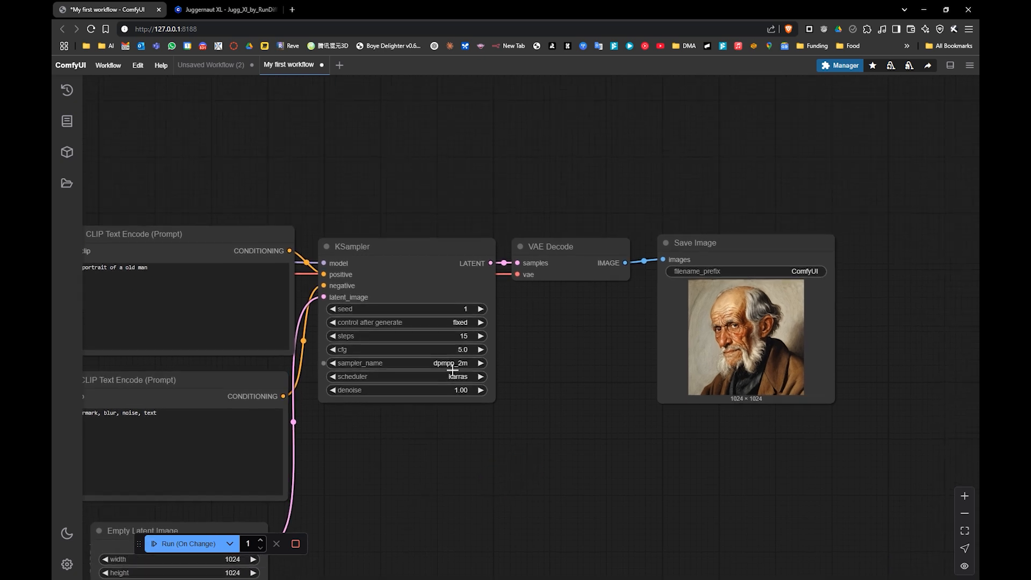
scroll(454, 373, up, 3)
click(491, 279)
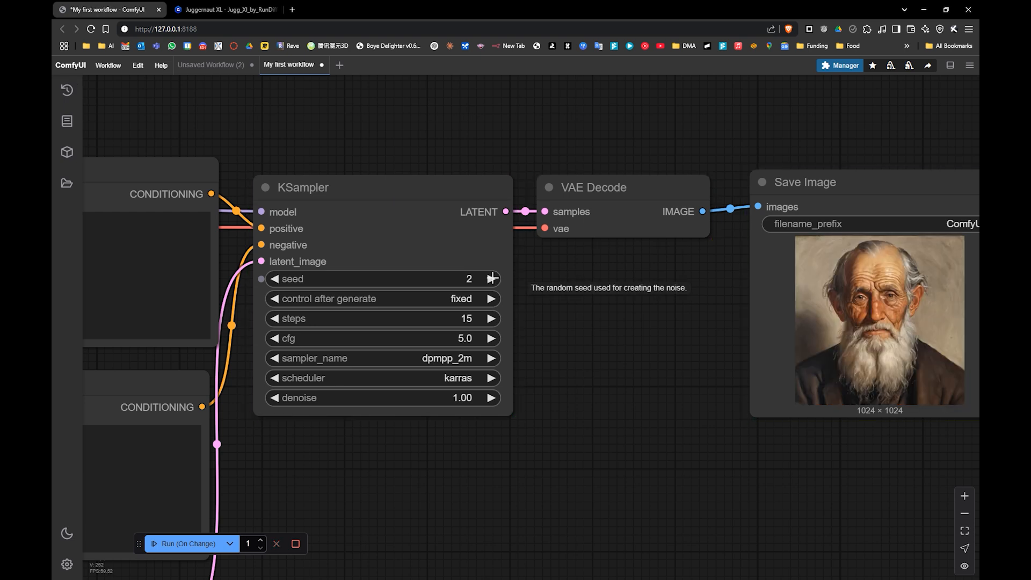
click(461, 299)
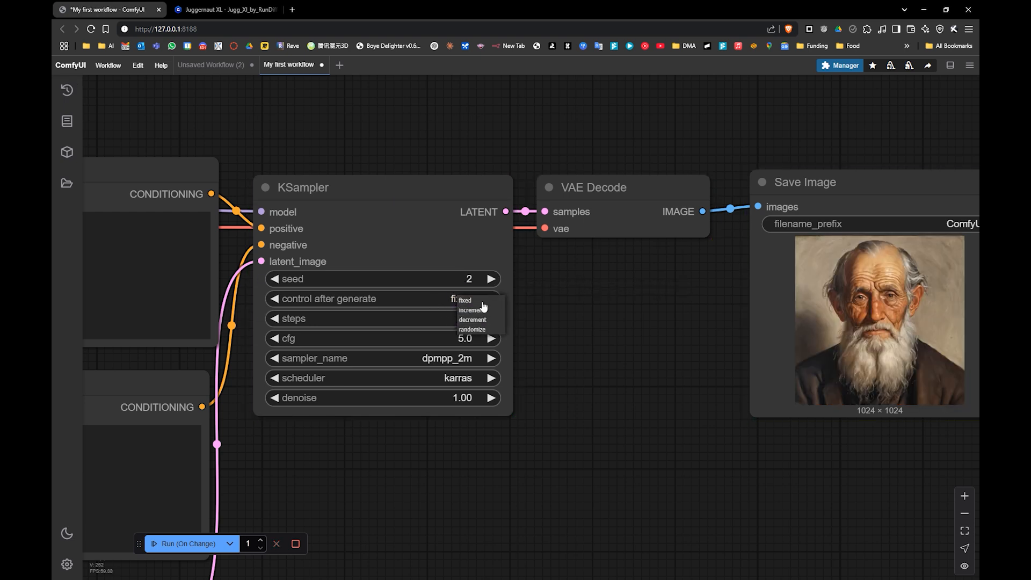
click(471, 310)
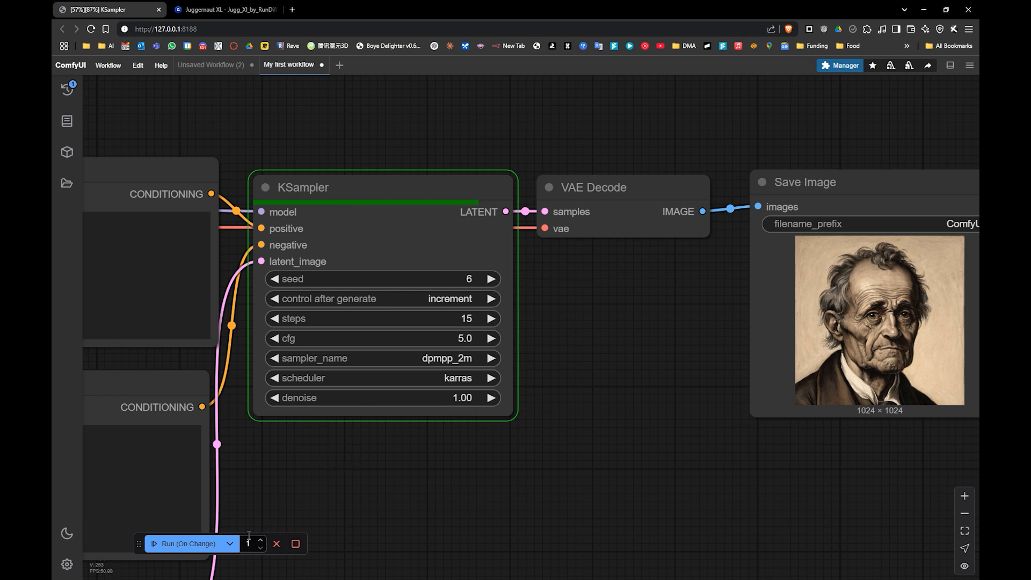
- Switch the run mode to Run (Instant) and set the KSampler's control after generate to fixed
click(229, 543)
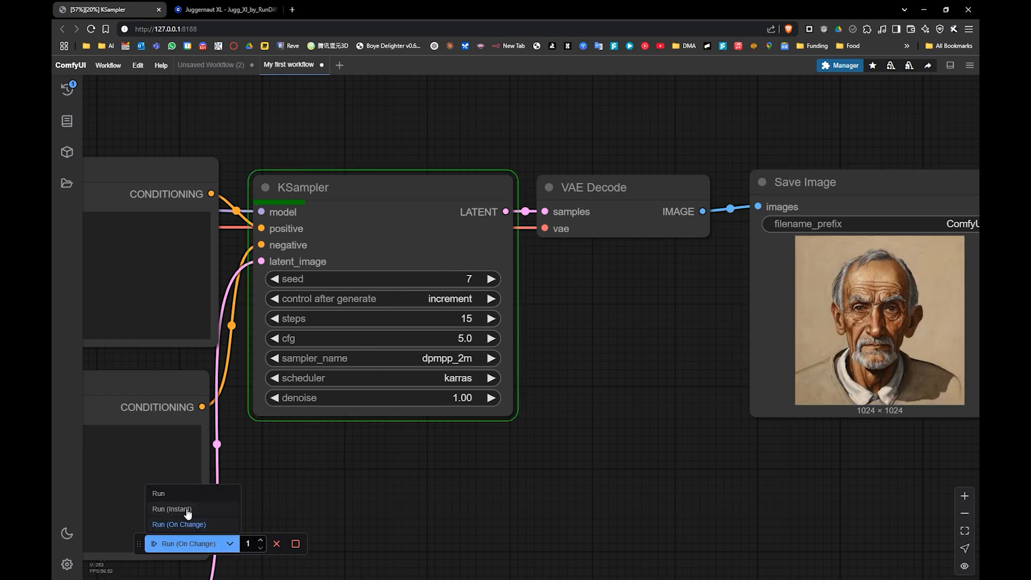
click(168, 507)
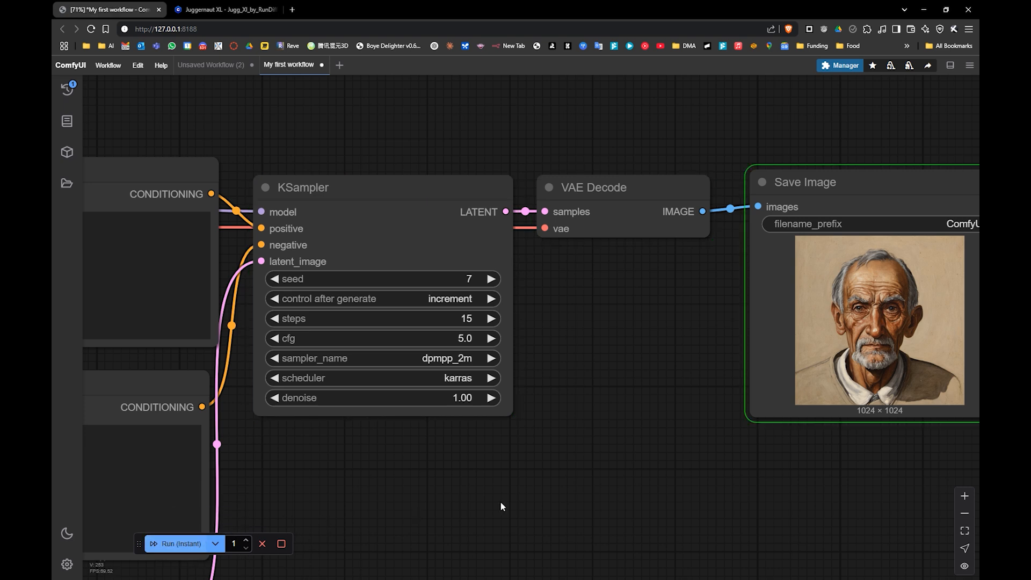
click(466, 300)
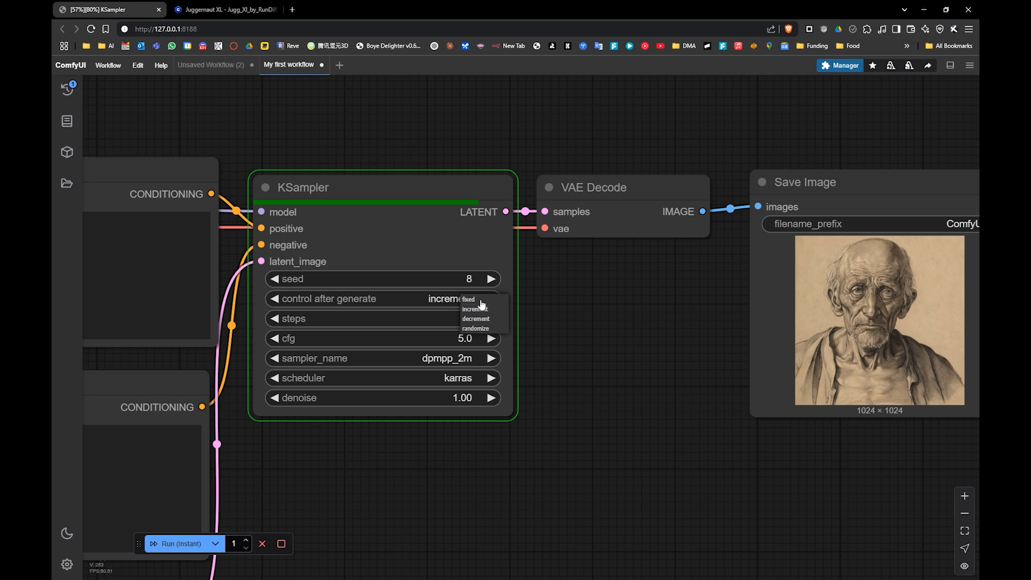
click(467, 299)
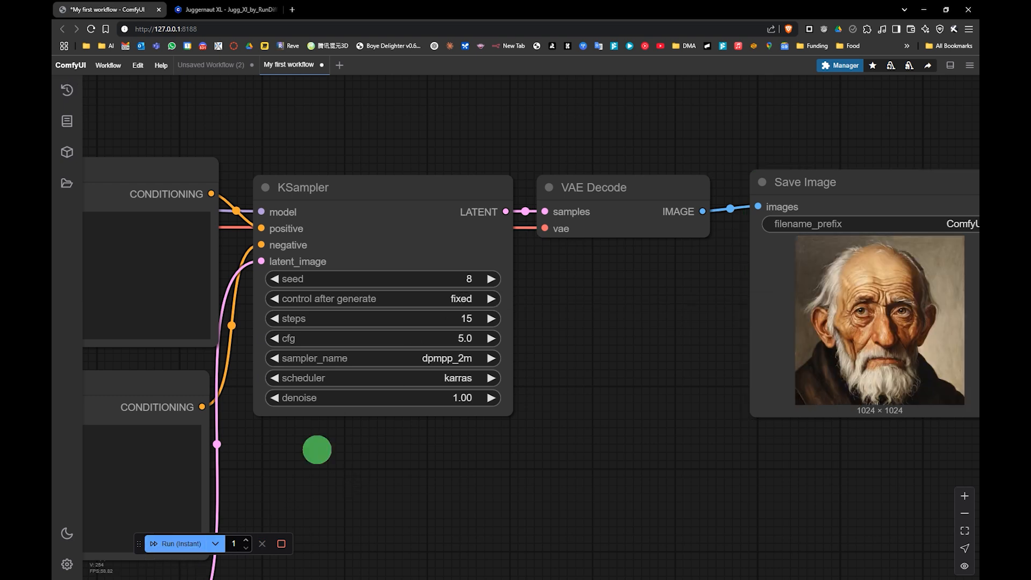
- Switch the workflow's run mode back to plain Run
drag(317, 449, 397, 462)
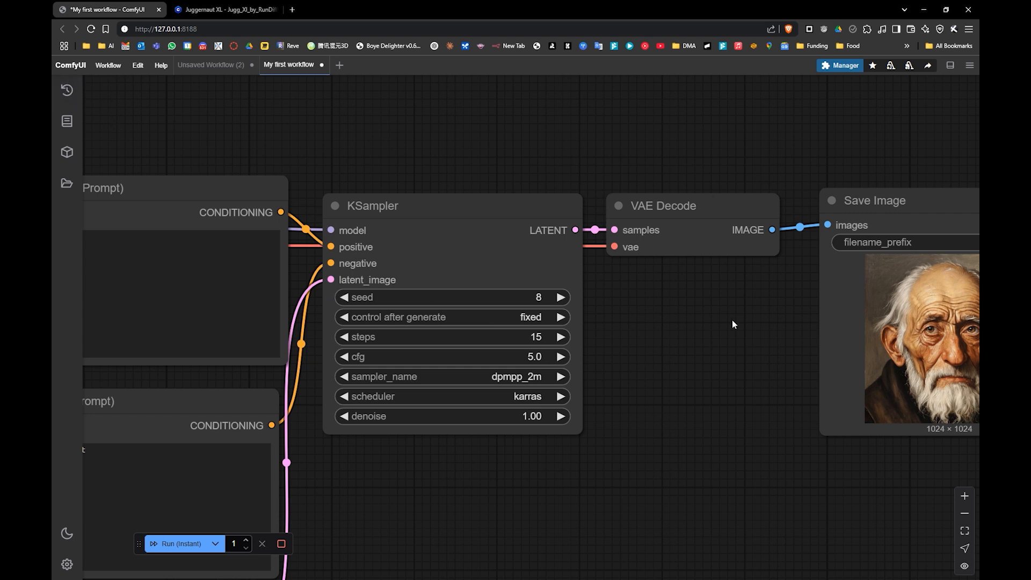
drag(447, 293, 481, 262)
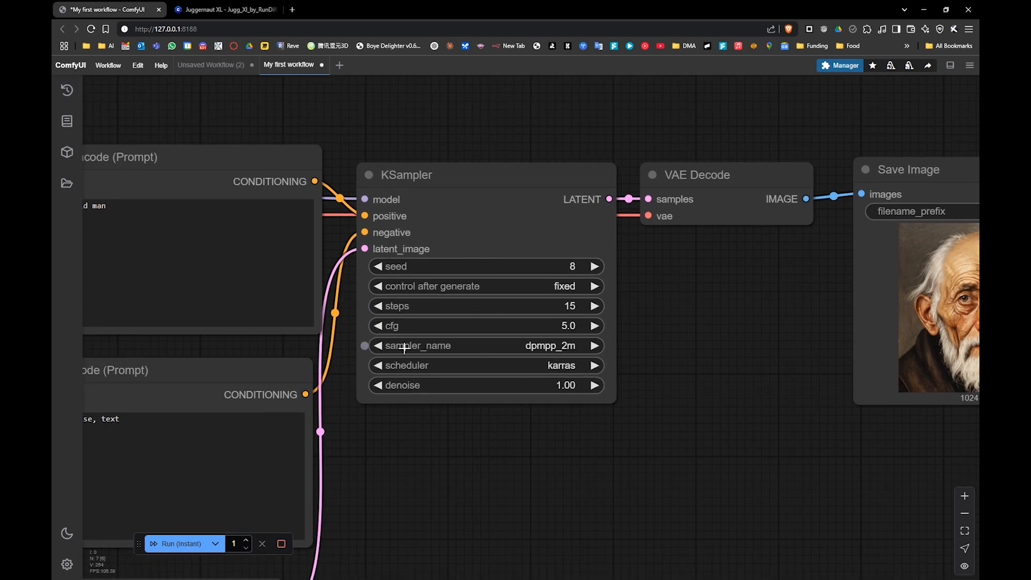
scroll(467, 379, left, 8)
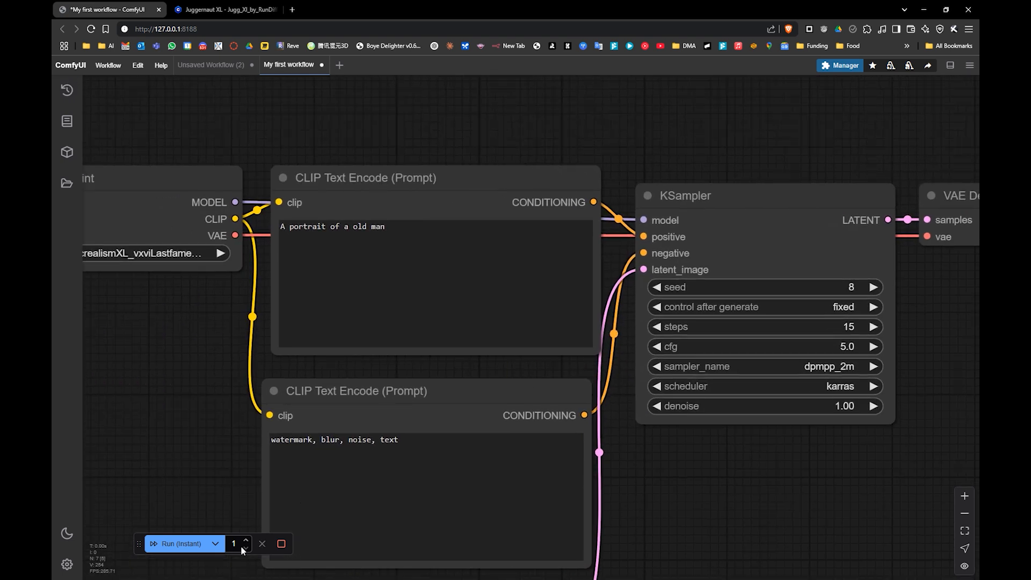
click(215, 543)
click(167, 495)
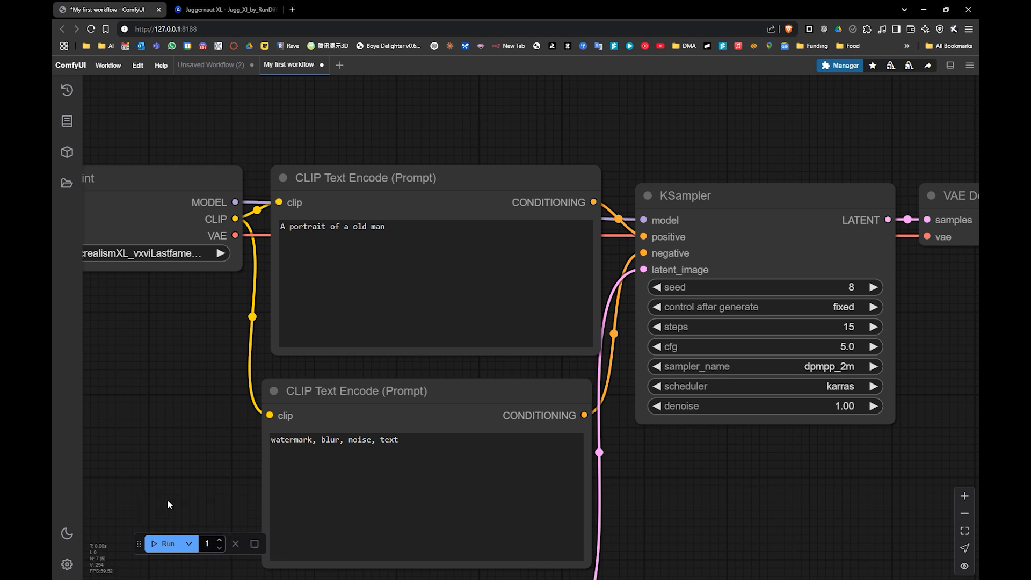
- Set the batch count to 16 and queue the workflow
double_click(208, 543)
text(32)
double_click(215, 544)
text(16)
click(164, 543)
drag(545, 317, 412, 308)
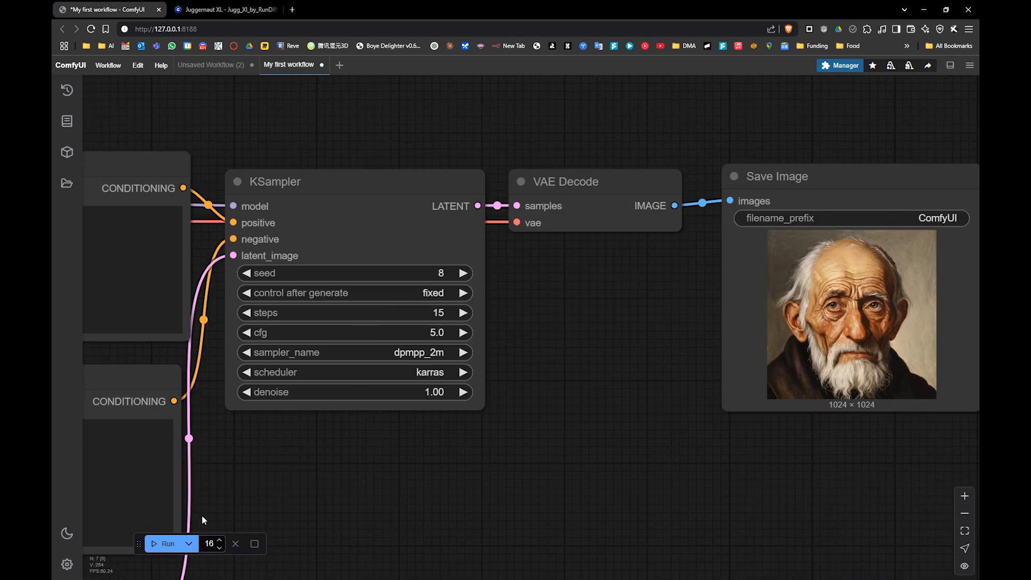
- Set the KSampler's control after generate option to randomize
click(455, 293)
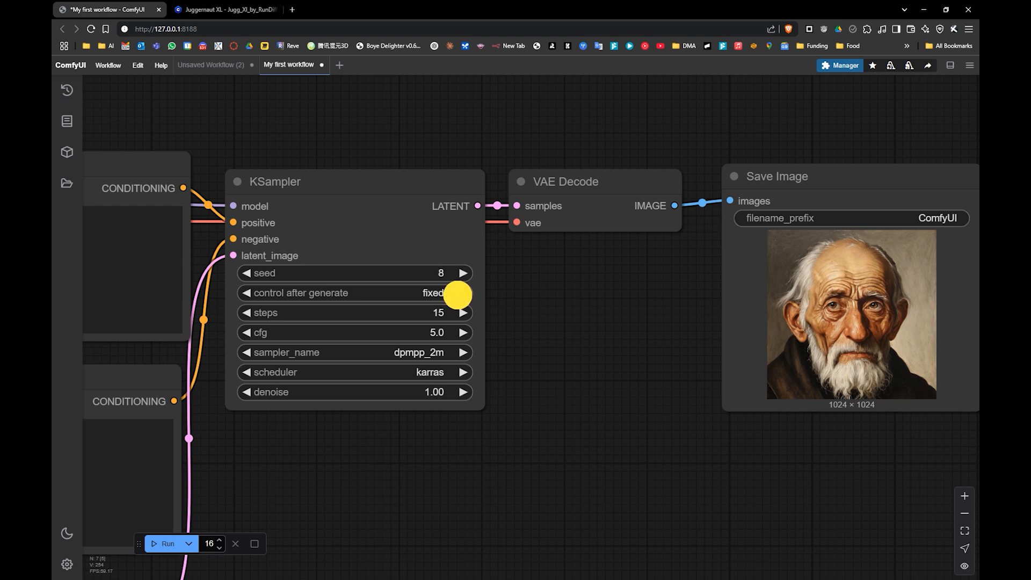
click(447, 293)
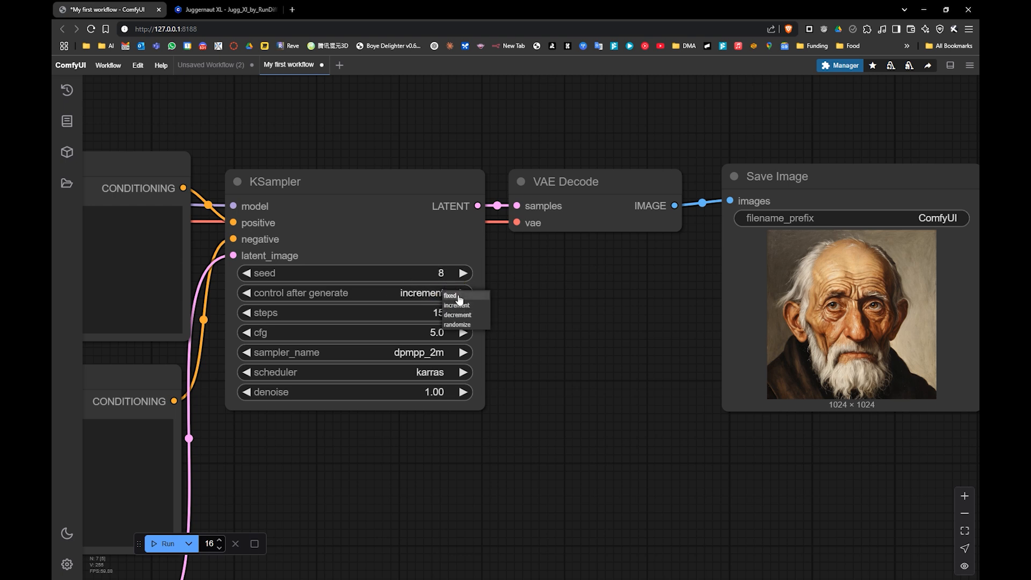
click(458, 324)
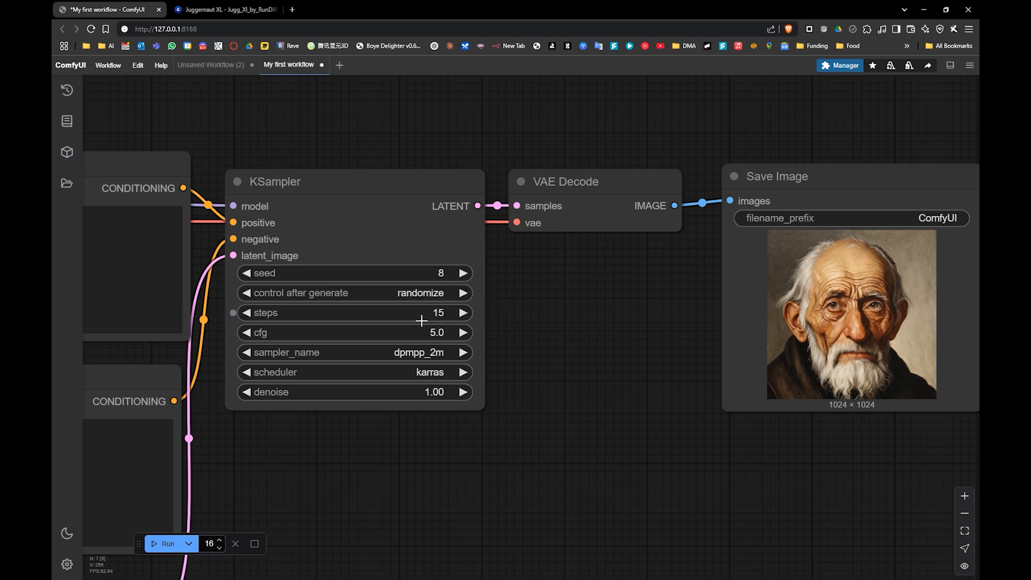
- Set the batch count to 2 and queue the workflow twice
double_click(215, 545)
text(2)
click(159, 544)
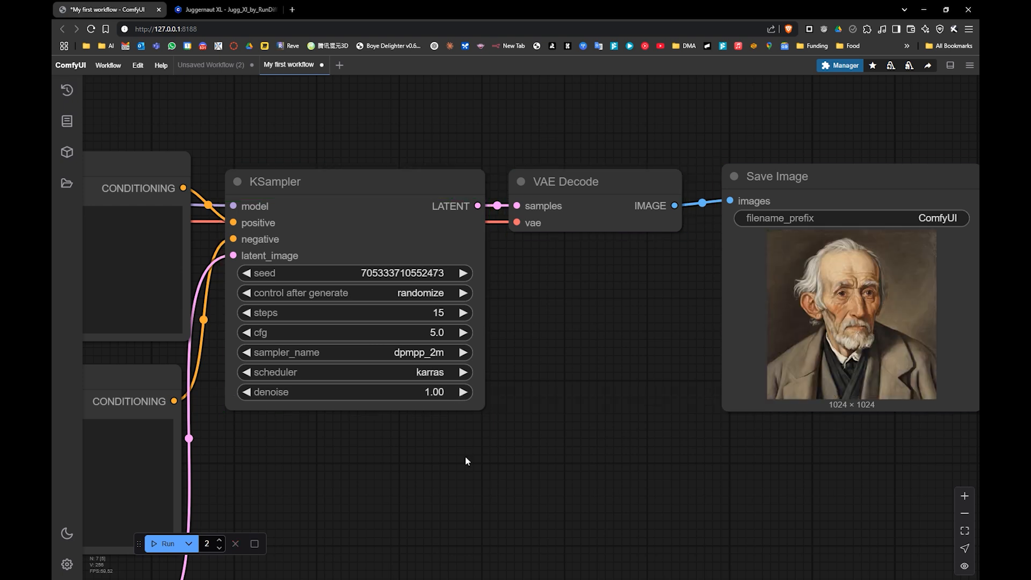
click(171, 545)
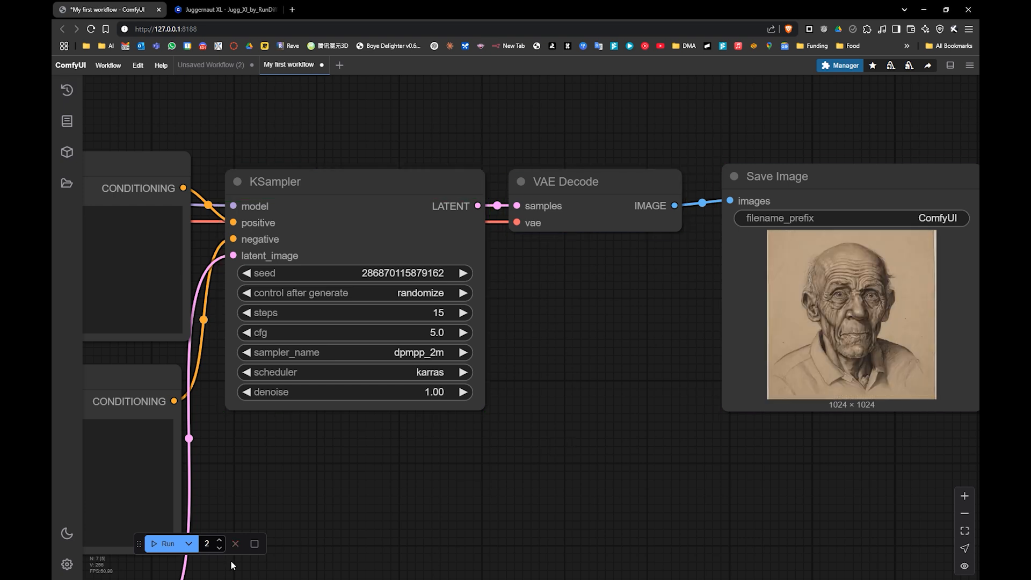
- Set the batch count to 50 and queue the workflow
click(219, 547)
click(205, 543)
text(50)
key(Return)
click(157, 545)
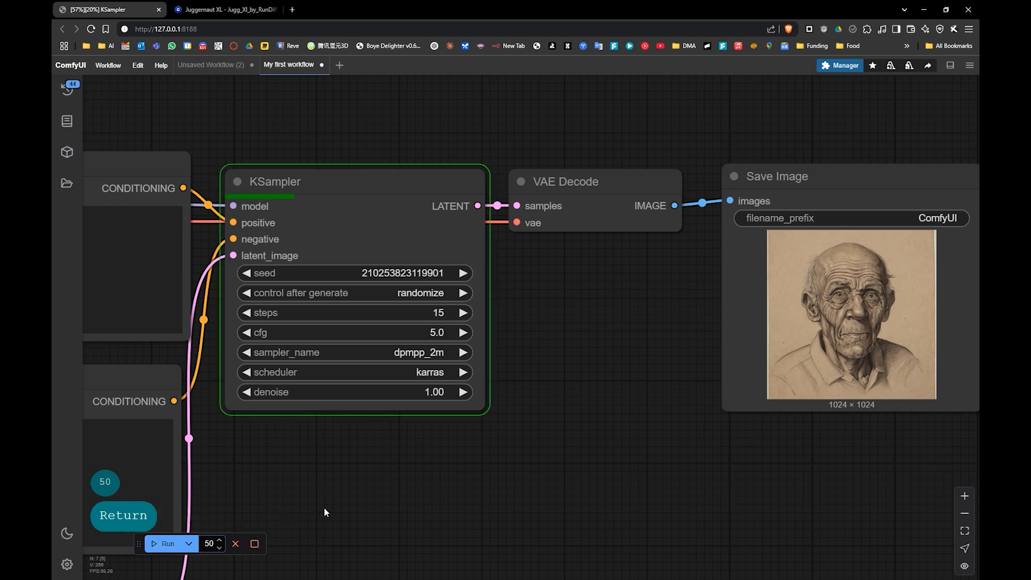
- Interrupt the current run and clear all pending runs from the queue
click(235, 544)
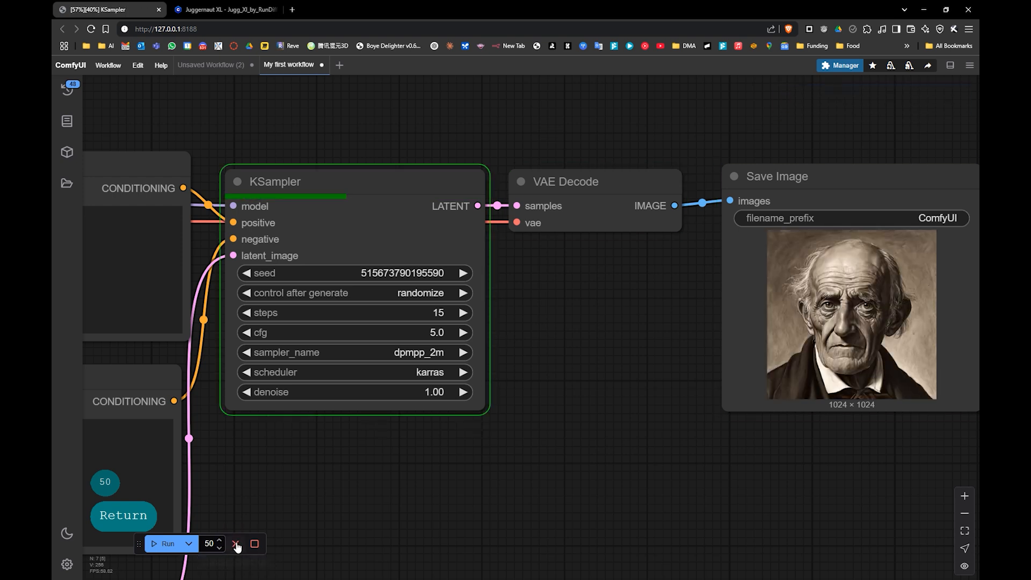
click(236, 545)
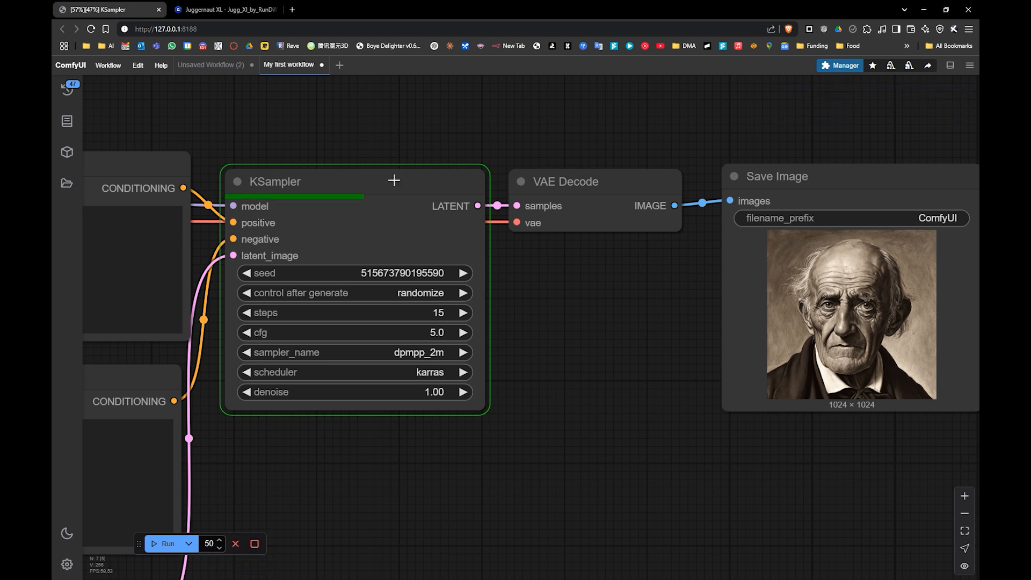
click(236, 544)
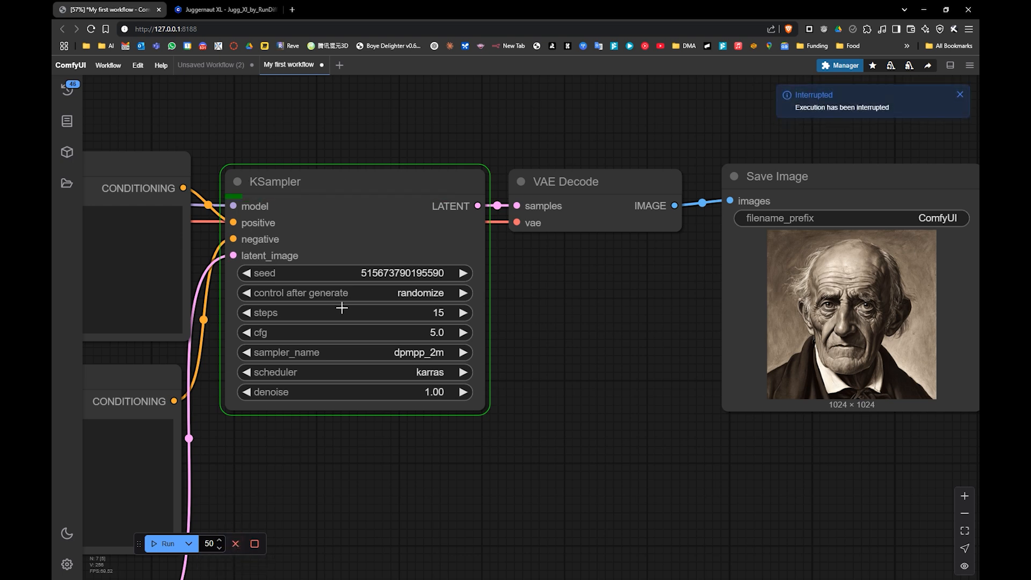
click(251, 545)
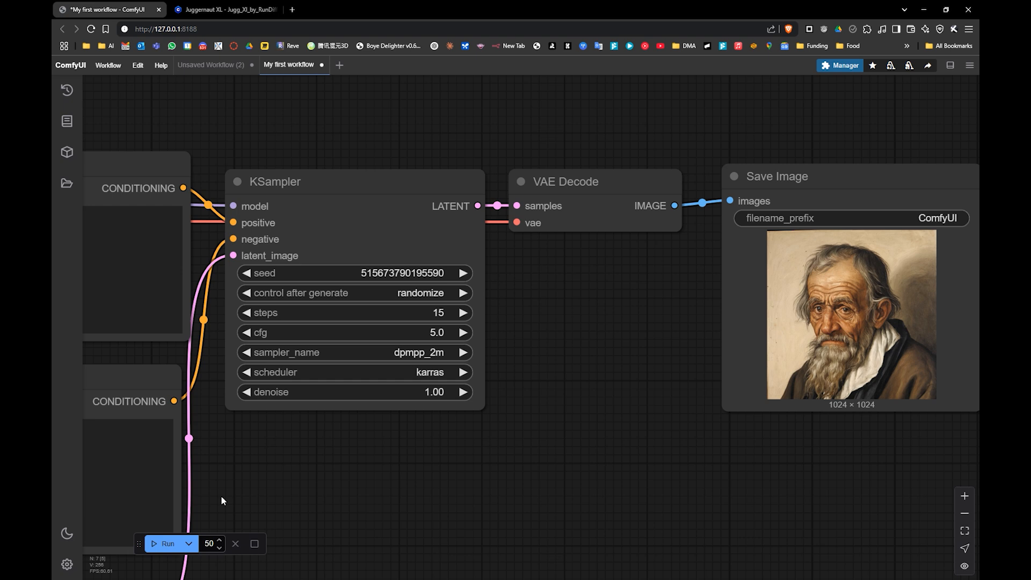
- Reset the batch count to 1 and dock the floating Run controls into the menu bar beside Manager
double_click(209, 544)
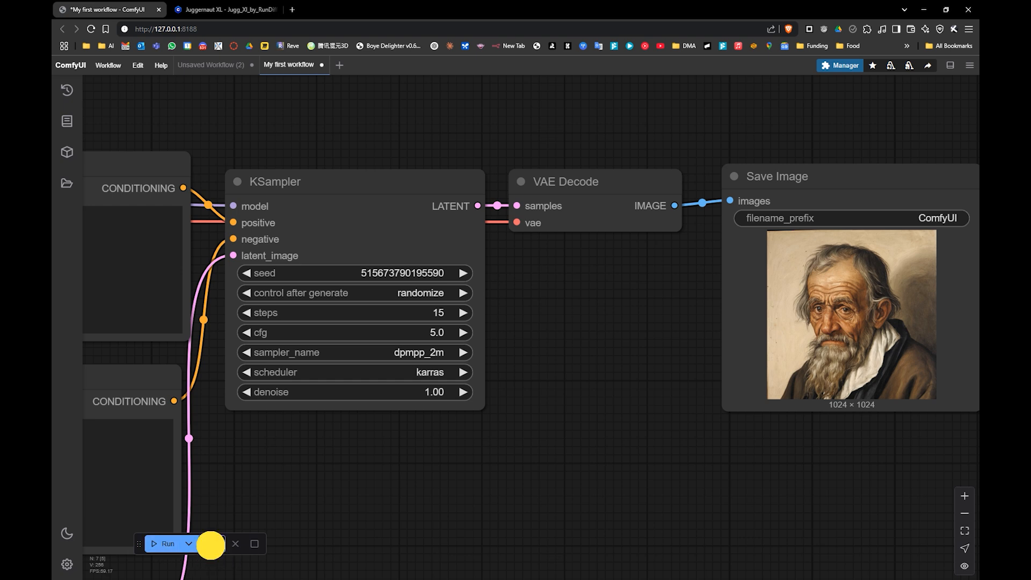
text(250)
key(Return)
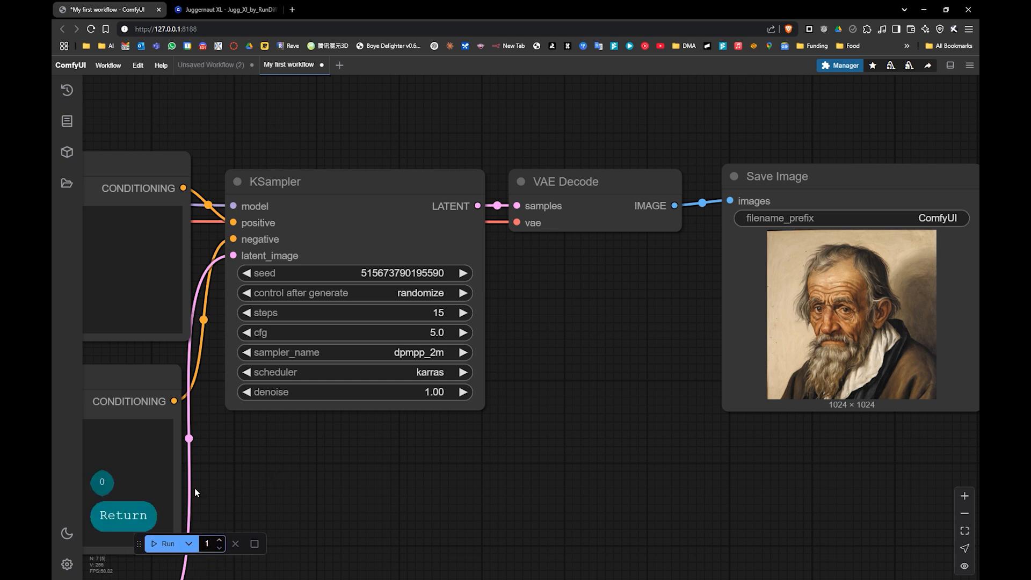
drag(139, 544, 742, 81)
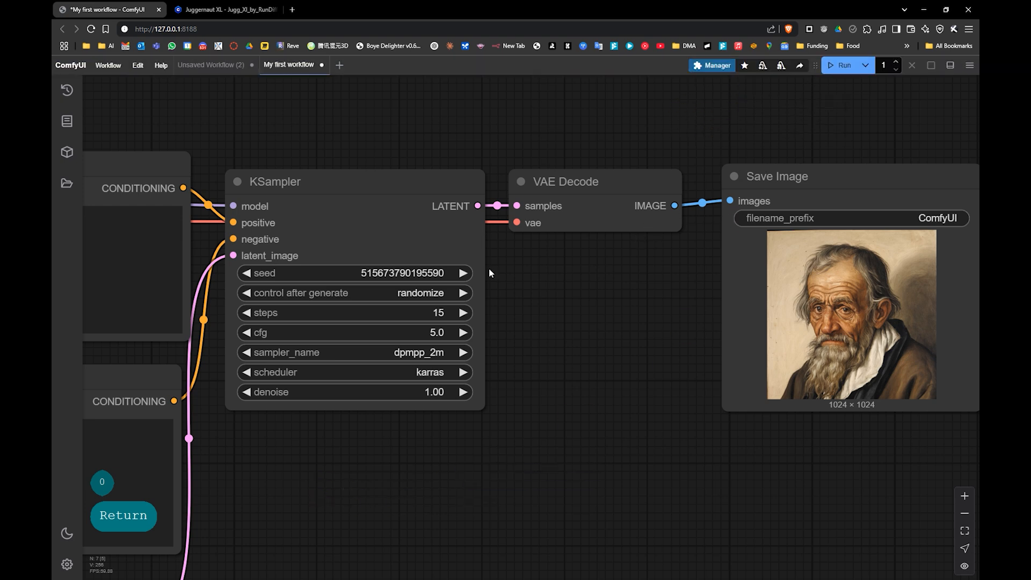
- Look over the workflow from the Save Image node back through the KSampler and prompts to Load Checkpoint
scroll(654, 277, up, 8)
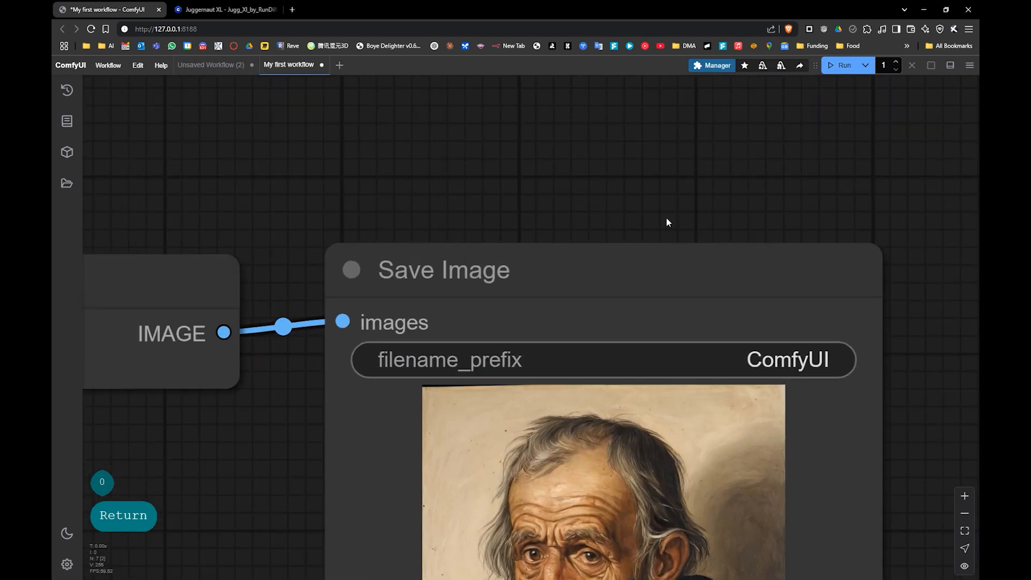
scroll(416, 297, down, 5)
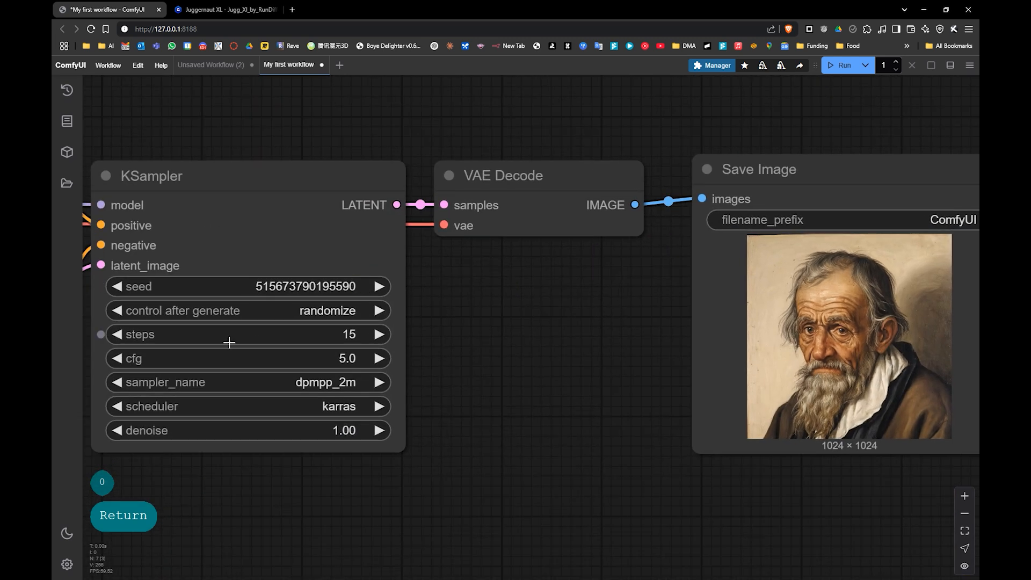
drag(301, 266, 359, 263)
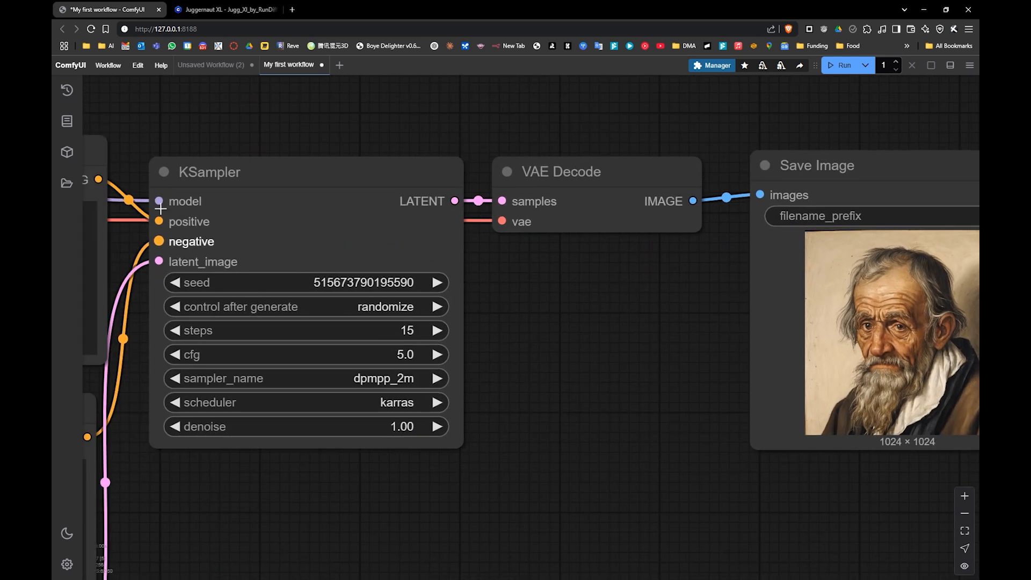
drag(211, 148, 390, 159)
scroll(250, 269, down, 4)
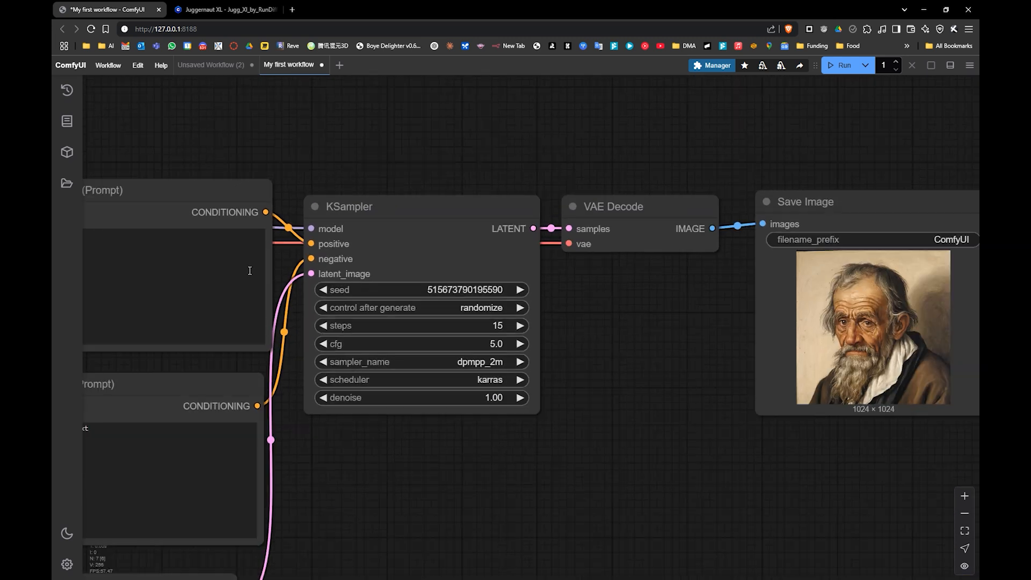
drag(210, 295, 342, 270)
drag(176, 262, 376, 250)
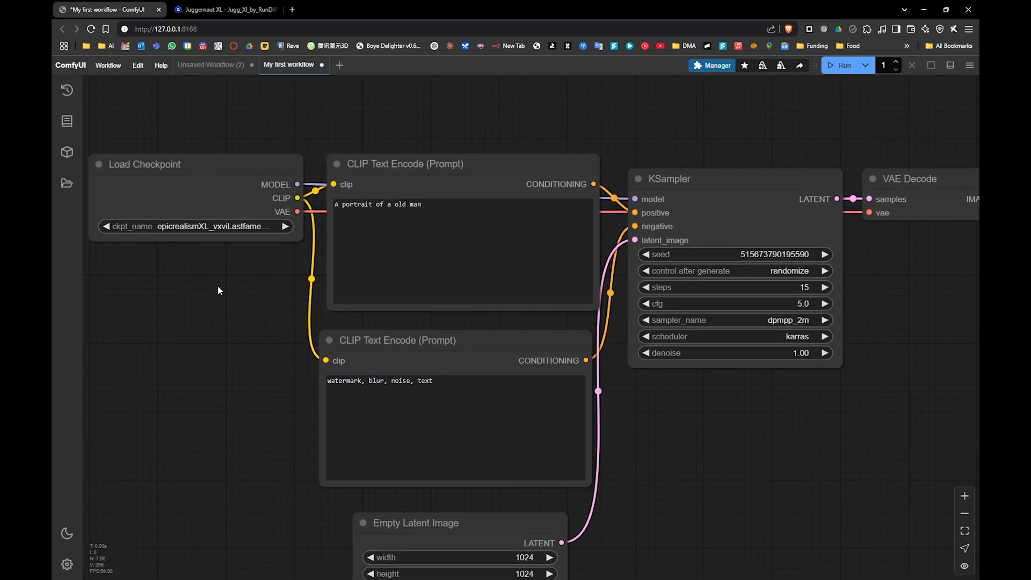
- Switch to the Civitai site and open the Comfy UI Basics article from the bookmarked articles collection
drag(186, 282, 217, 230)
click(226, 9)
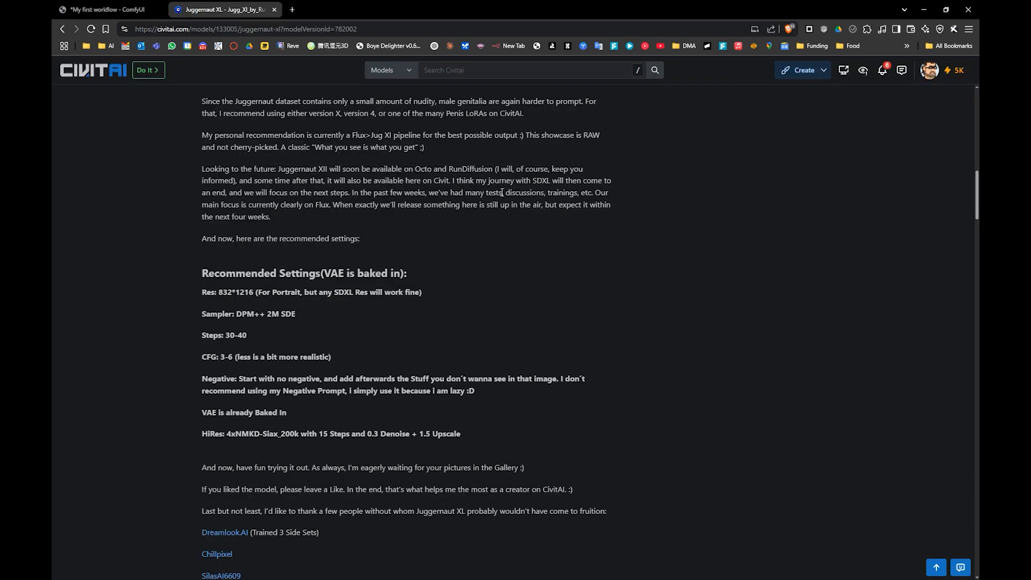
click(931, 80)
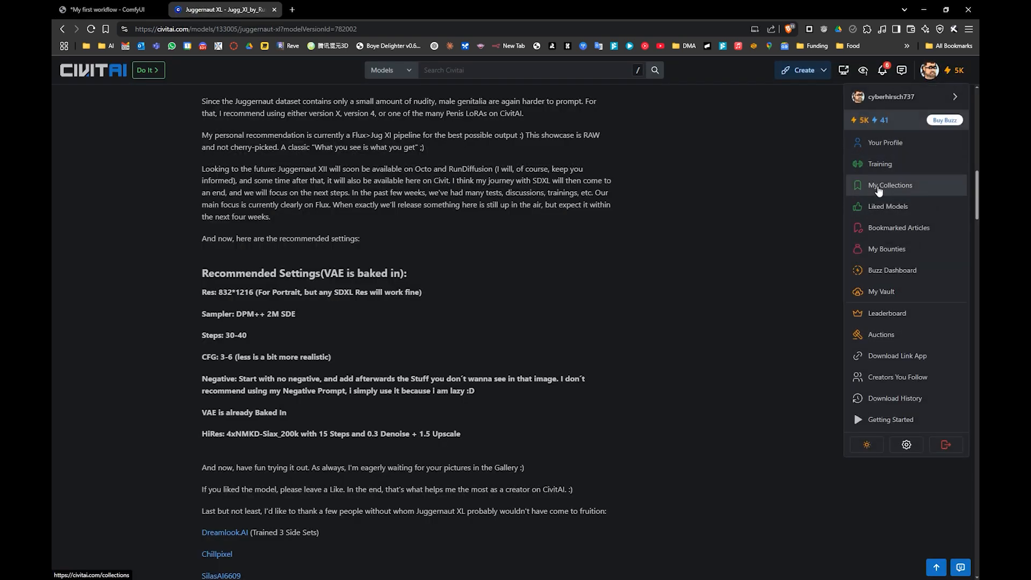
click(877, 186)
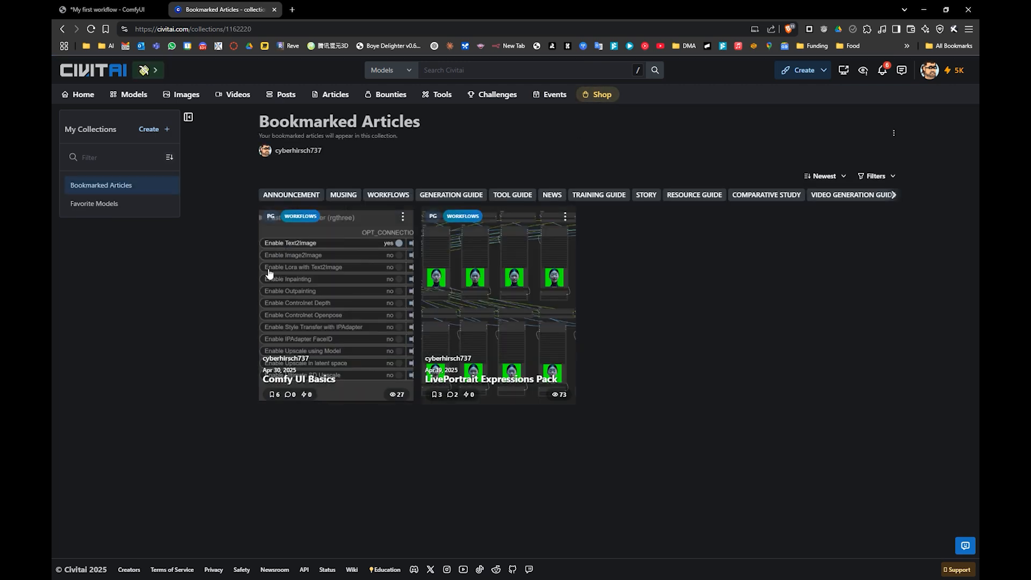
click(316, 286)
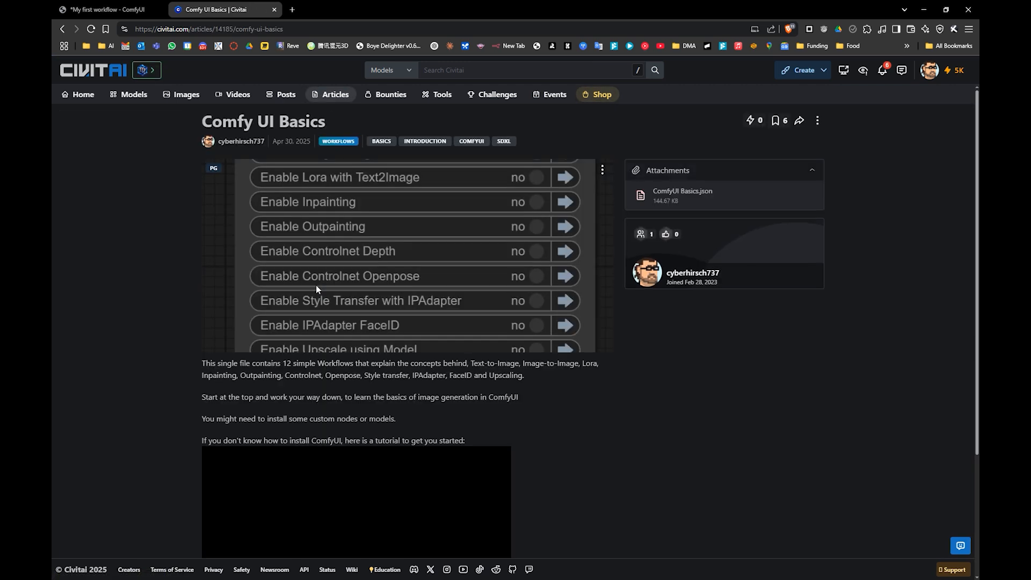
- Look through the Comfy UI Basics article and download its ComfyUI Basics.json attachment
scroll(279, 424, down, 3)
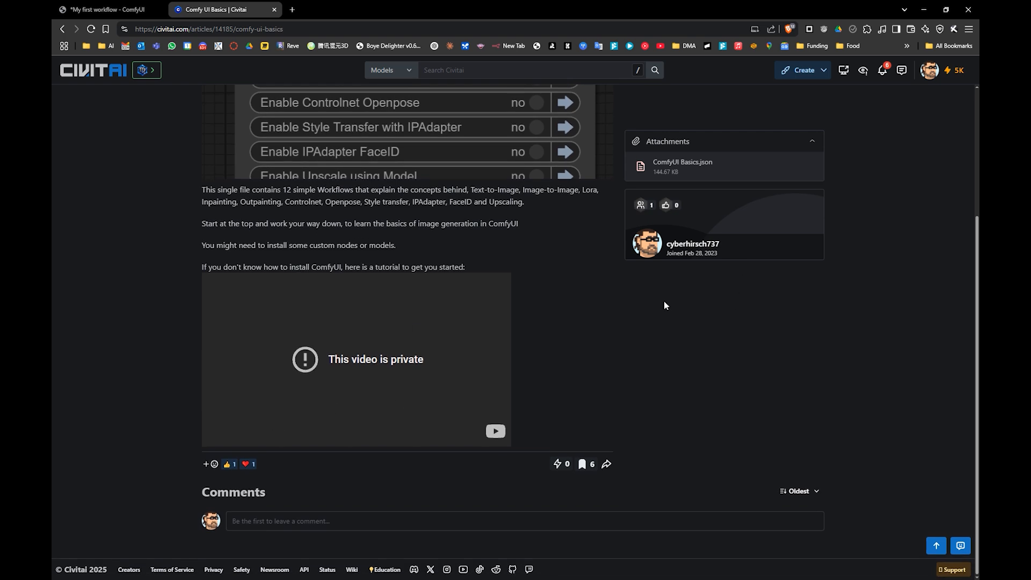
scroll(593, 406, up, 3)
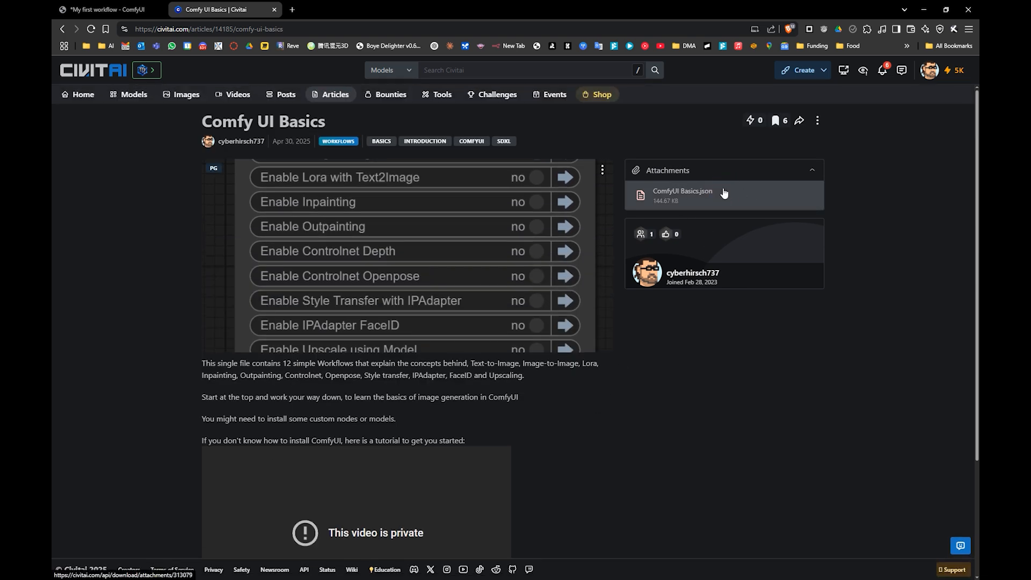
click(667, 193)
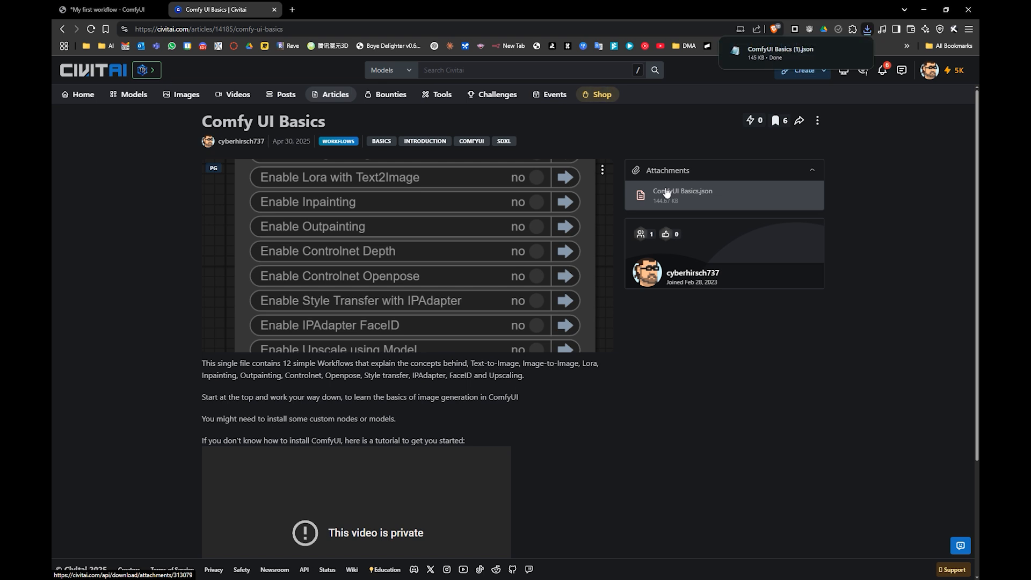
- Return to ComfyUI and load the downloaded ComfyUI Basics (1).json from the Downloads folder onto the canvas
click(107, 9)
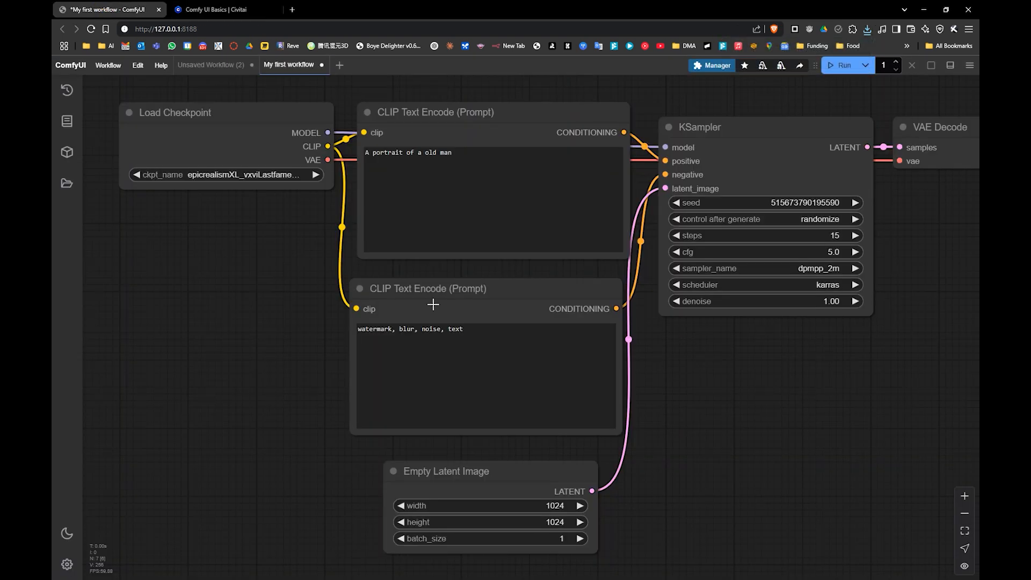
drag(193, 366, 221, 380)
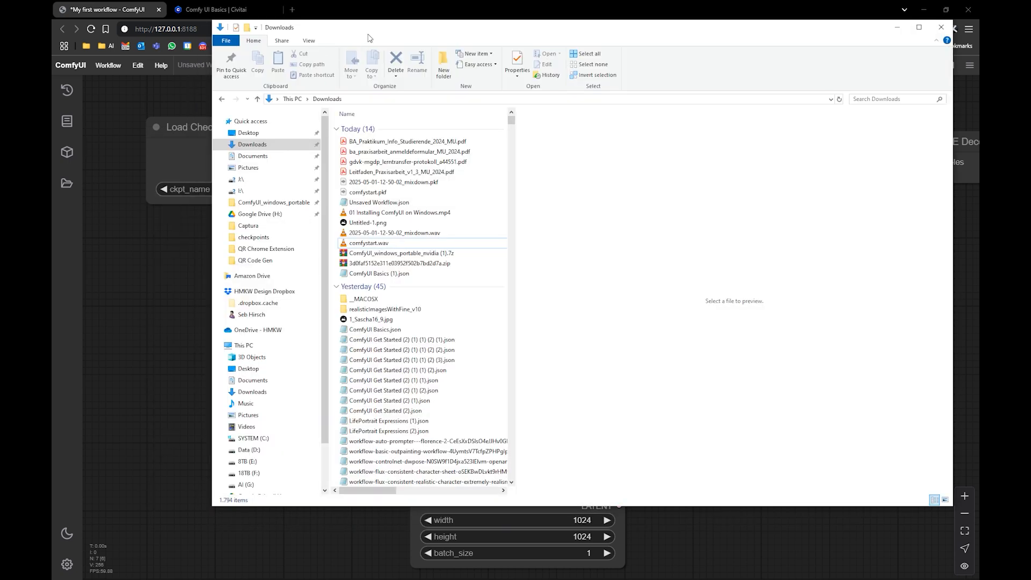
drag(368, 37, 52, 27)
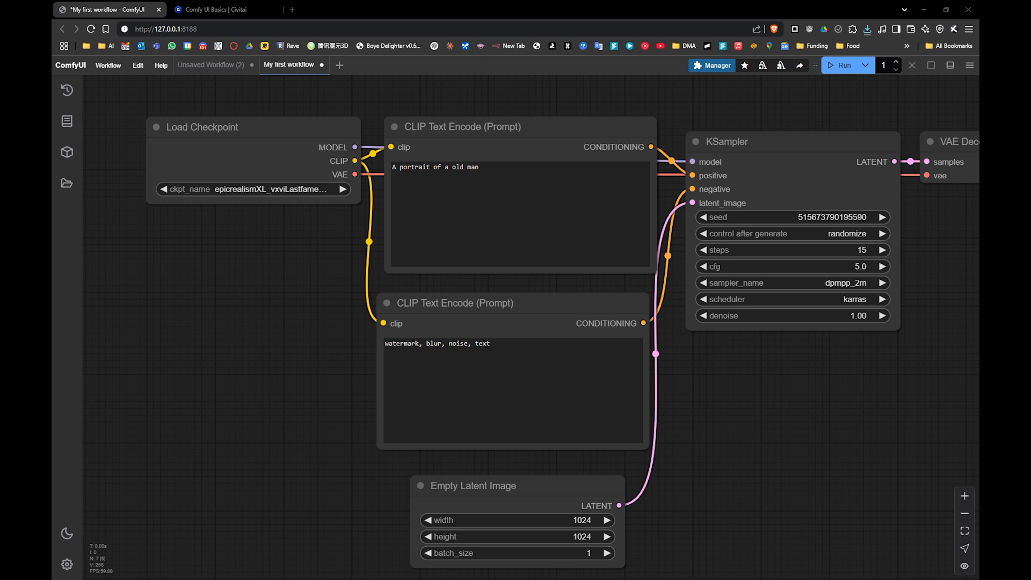
drag(94, 253, 285, 272)
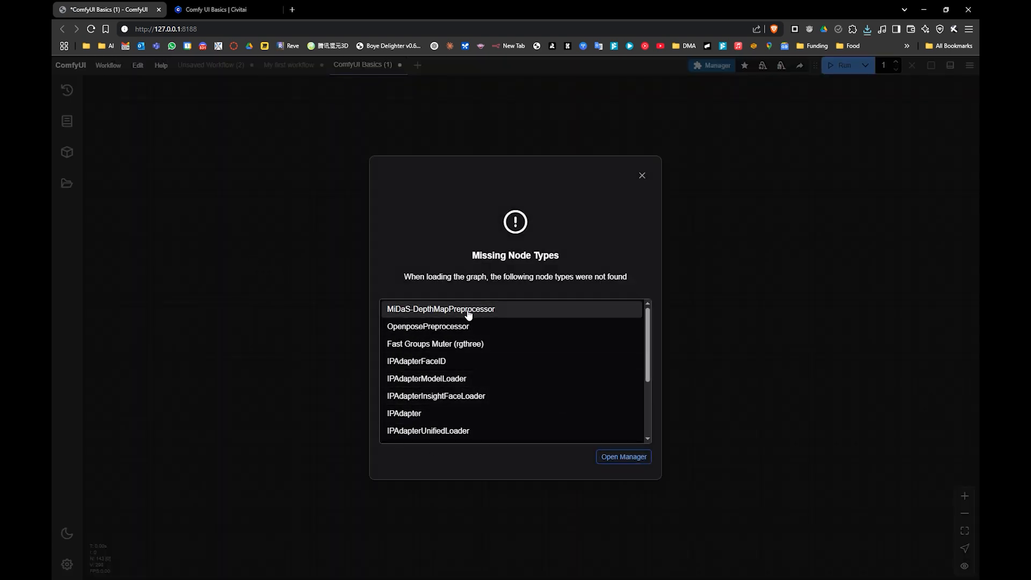
- Install the missing node packs ComfyUI-Custom-Scripts, ComfyUI-Florence2, comfyui_controlnet_aux, ComfyUI_IPAdapter_plus, ComfyUI_UltimateSDUpscale and rgthree-comfy
drag(648, 324, 654, 276)
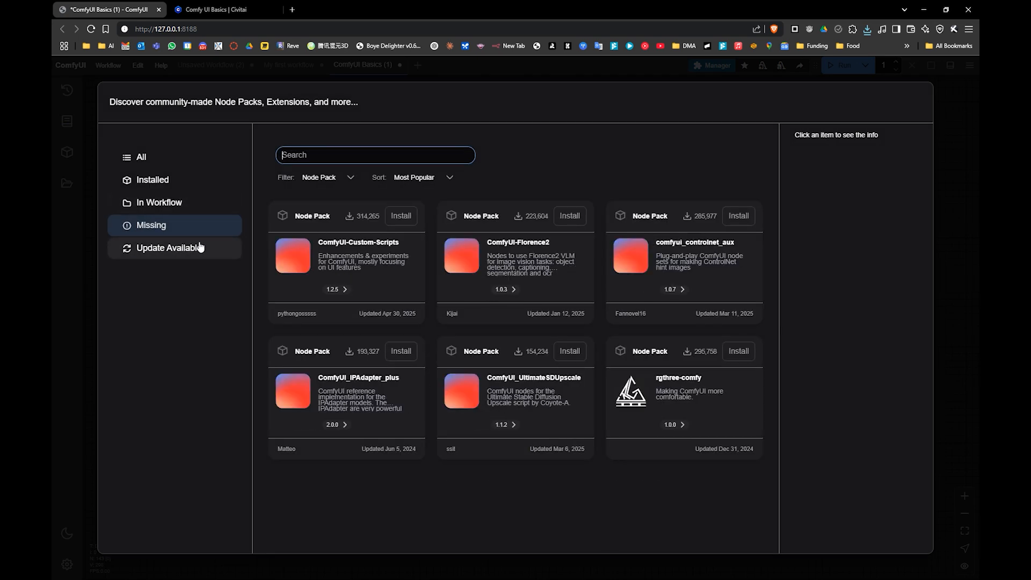
click(401, 216)
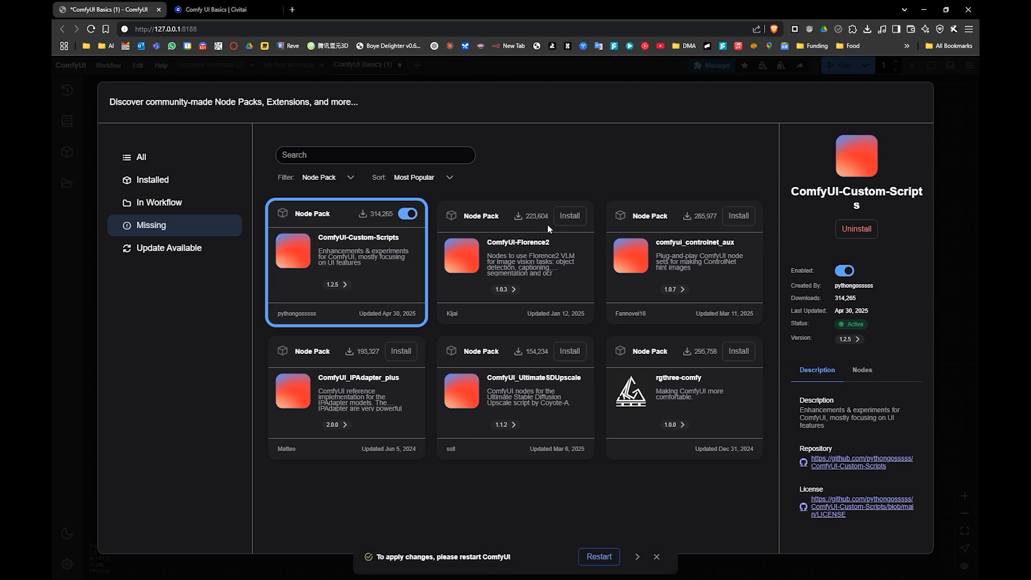
click(570, 216)
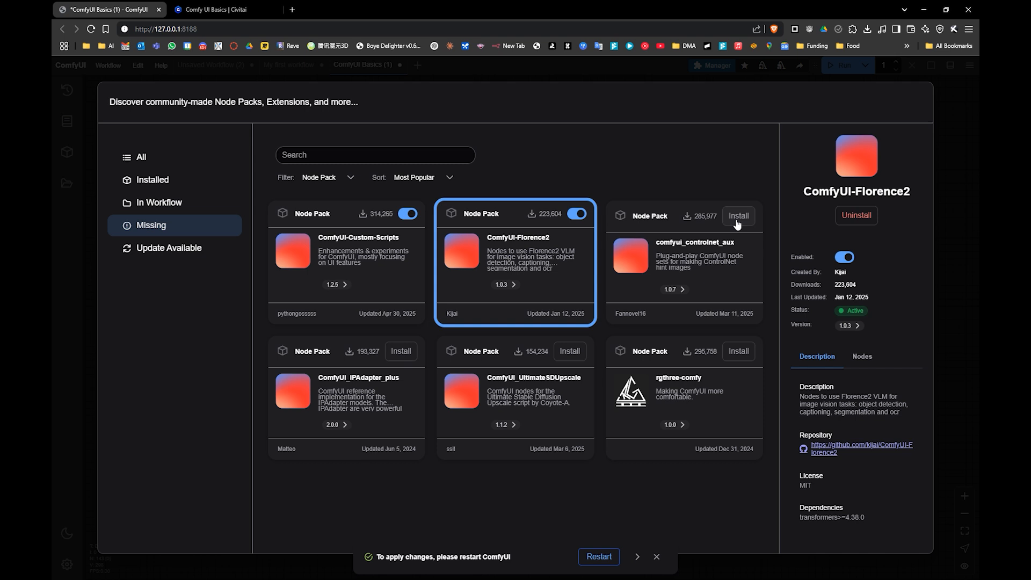
click(738, 216)
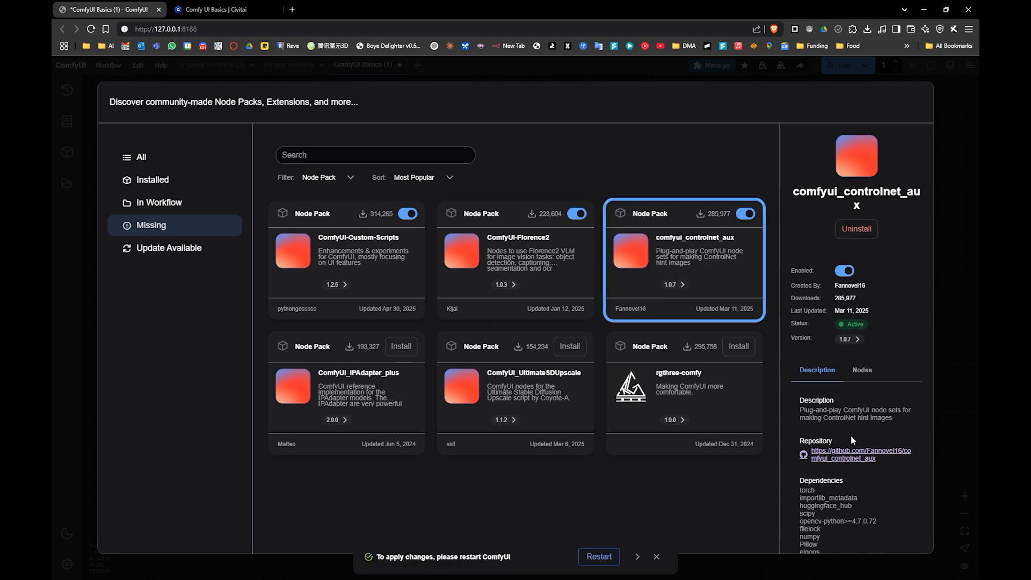
click(401, 347)
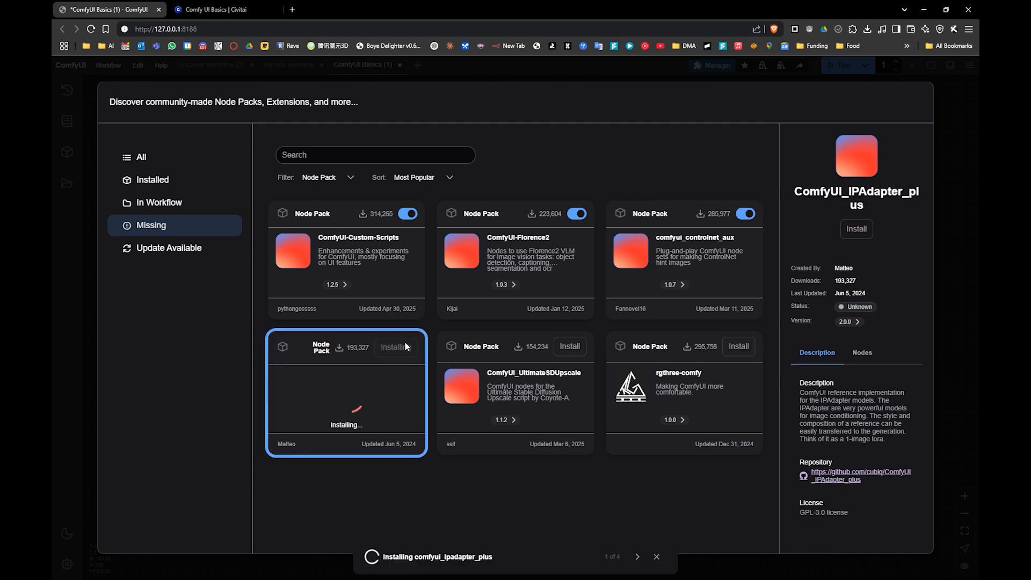
click(573, 346)
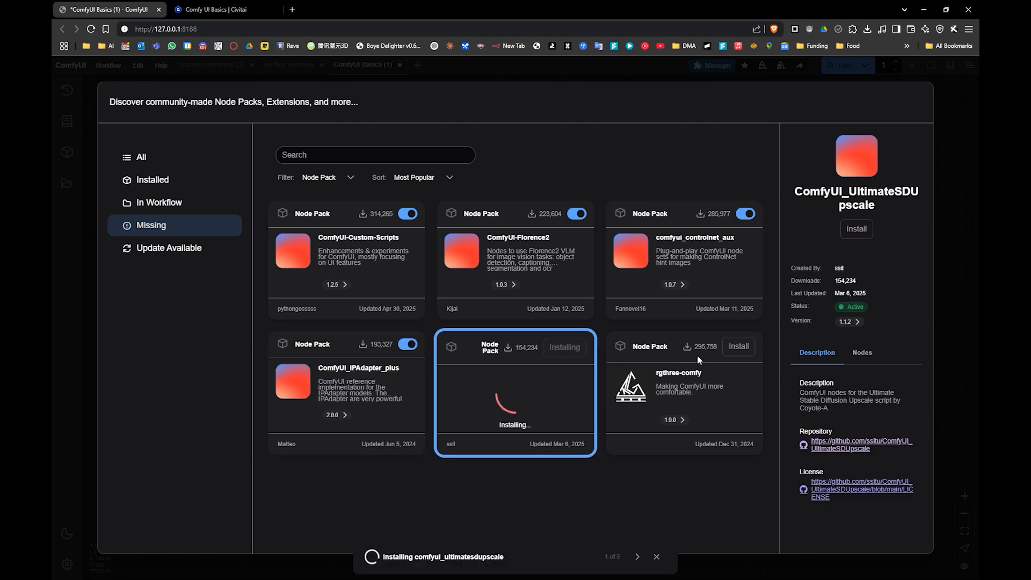
click(745, 345)
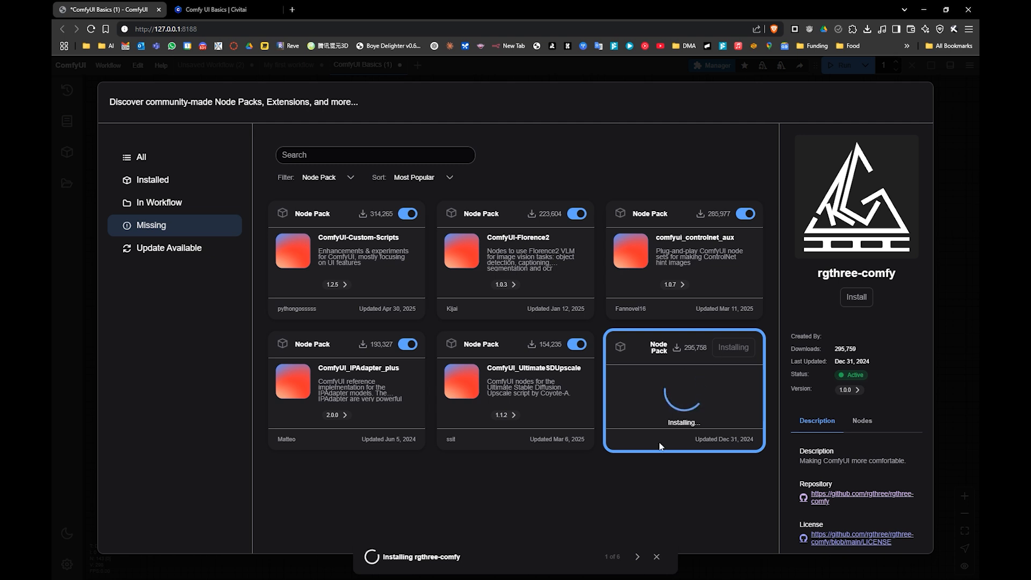
- Restart ComfyUI to apply the installed node packs and dismiss the node pack manager and the missing node types notice
click(597, 557)
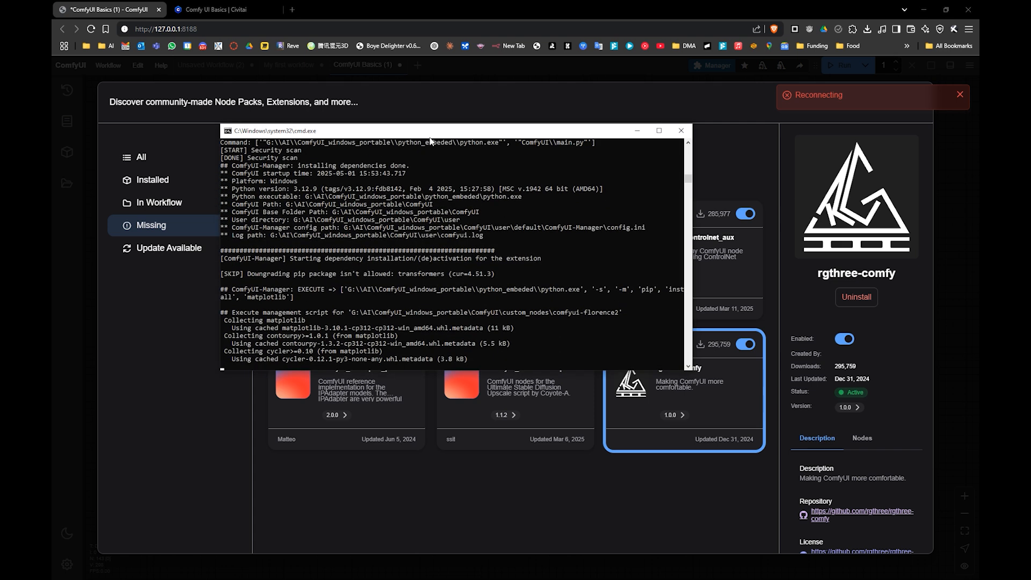
drag(444, 131, 496, 137)
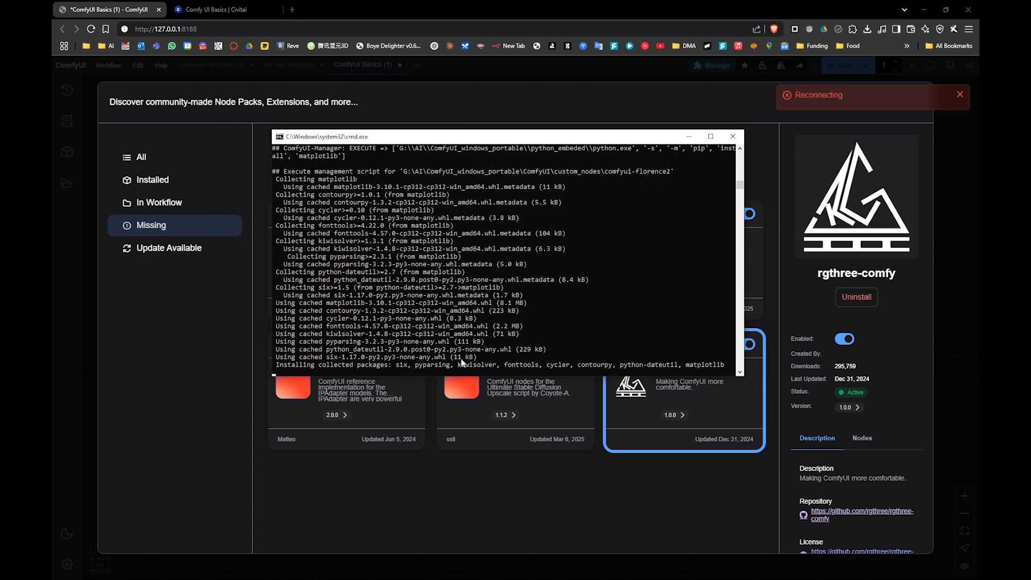
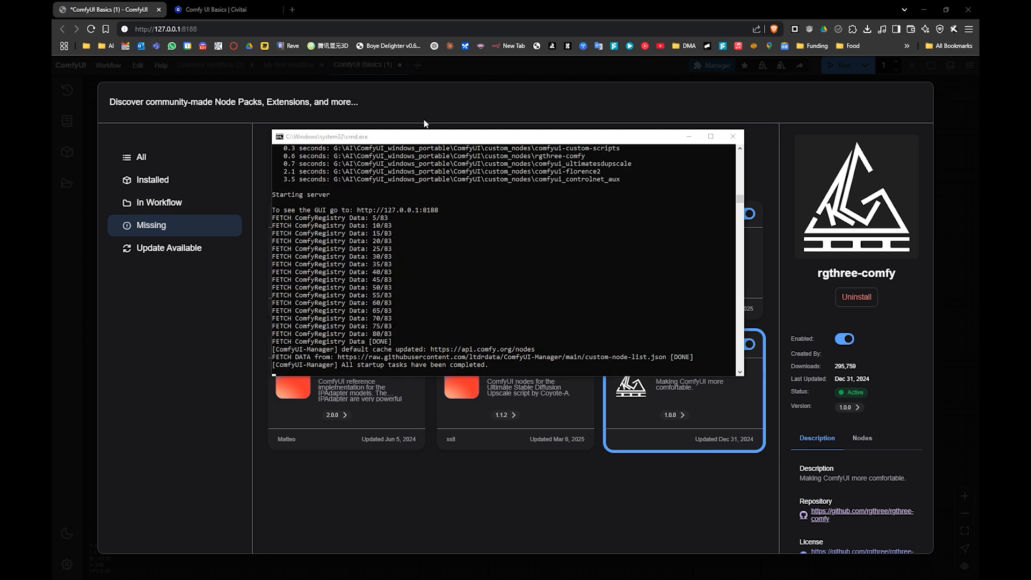
click(465, 5)
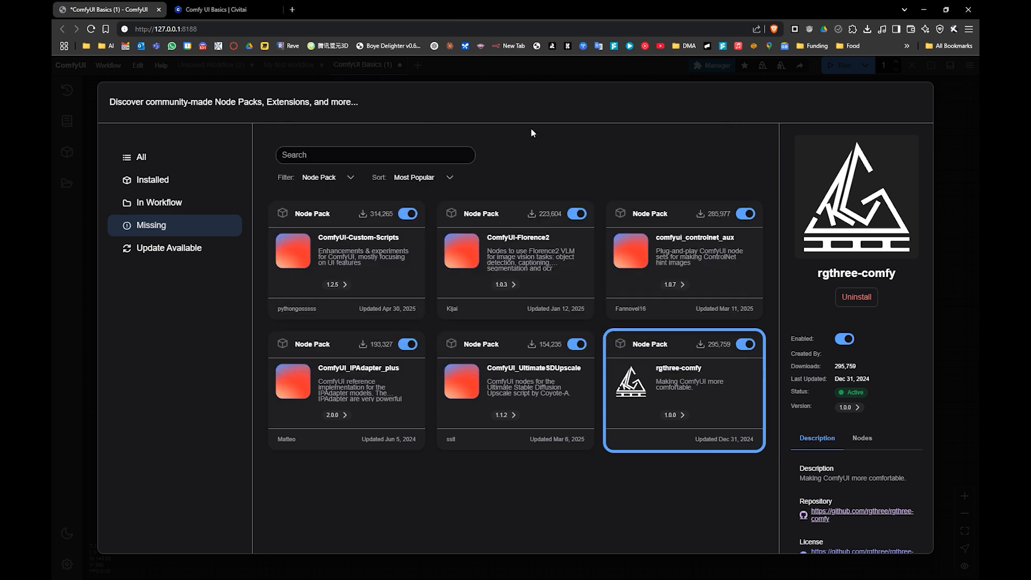
click(955, 115)
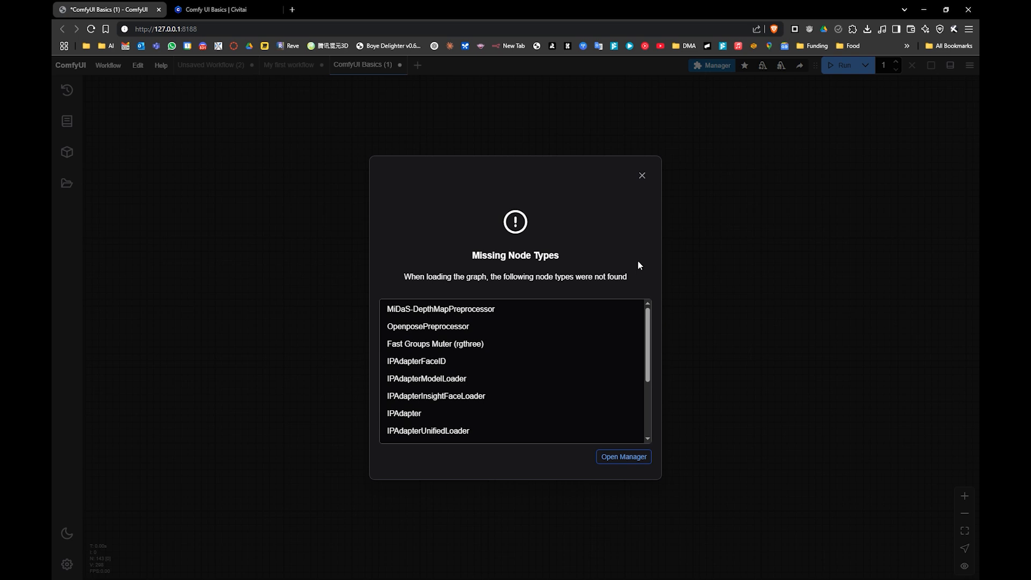
click(643, 177)
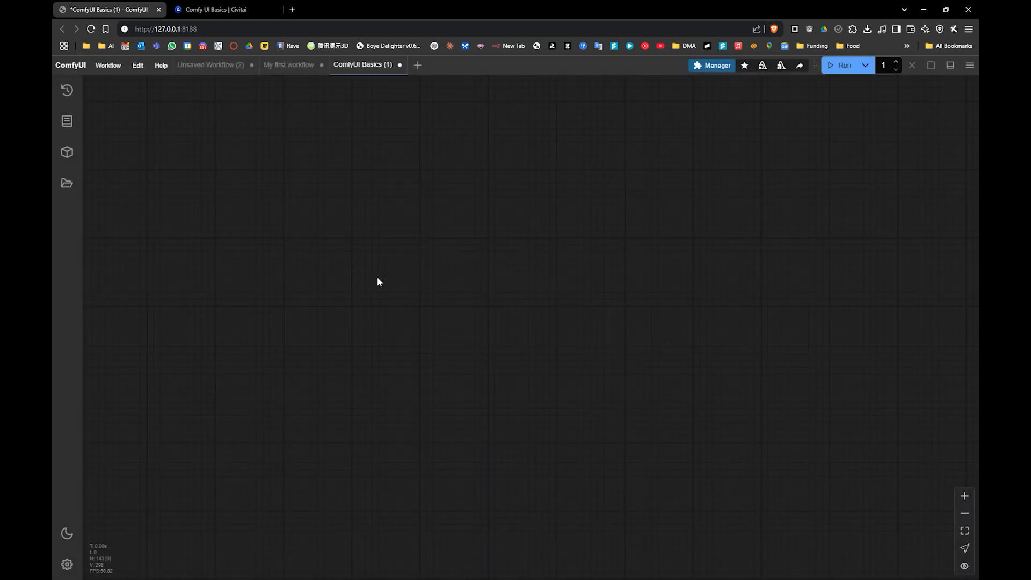
- Bring the loaded workflow into view and examine the Fast Groups Muter (rgthree) node beside the Text2Image group
click(957, 533)
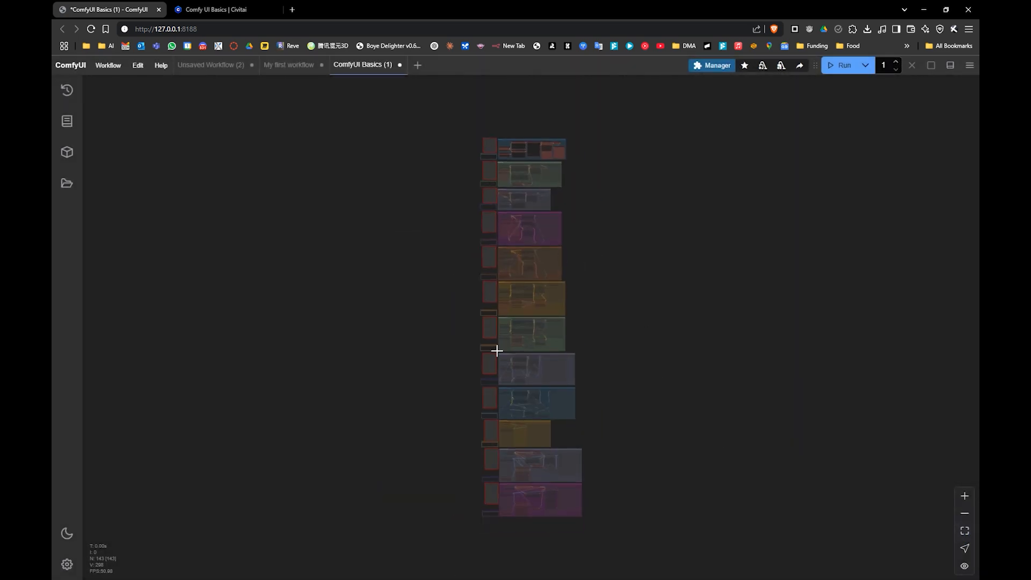
scroll(494, 229, up, 5)
drag(502, 147, 478, 365)
scroll(465, 311, up, 16)
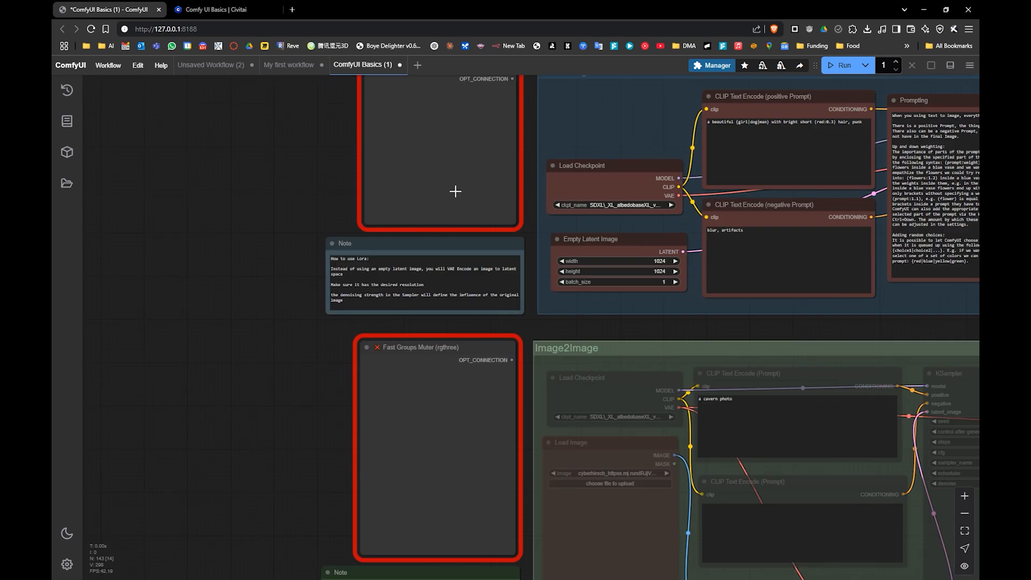
drag(446, 213, 435, 333)
click(410, 314)
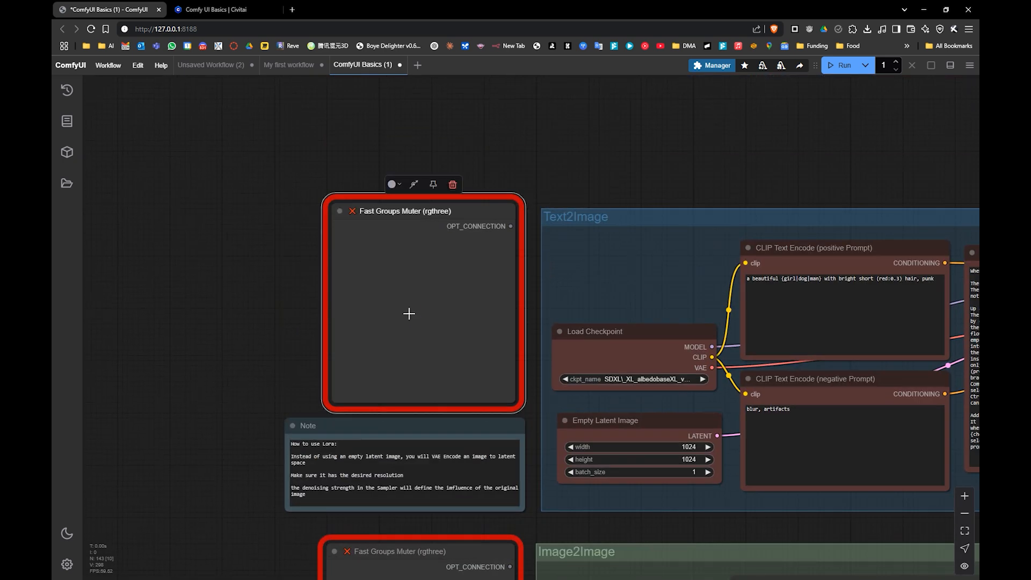
scroll(433, 260, up, 2)
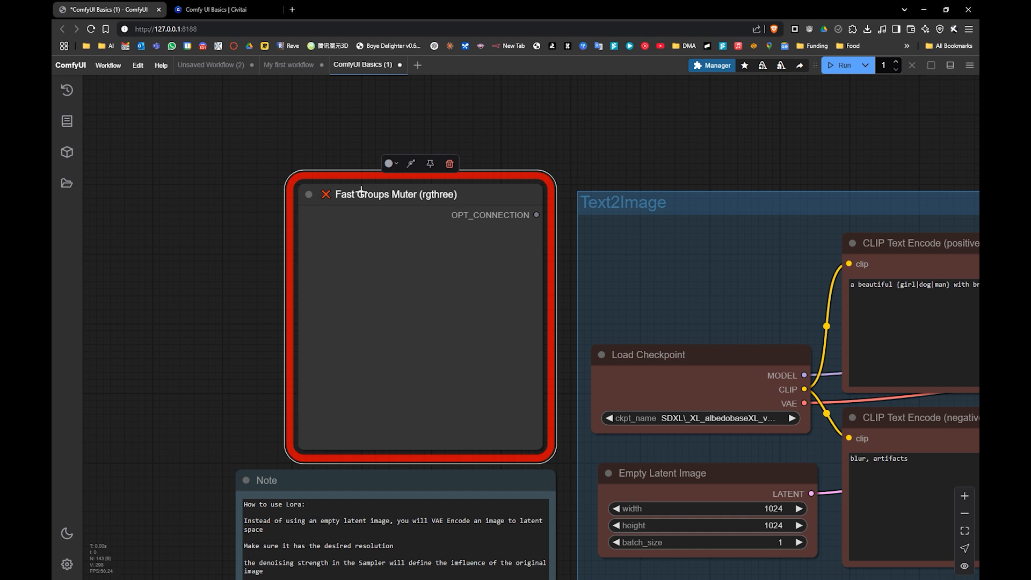
- Check the custom nodes list in ComfyUI Manager for missing packs and close the manager
click(713, 65)
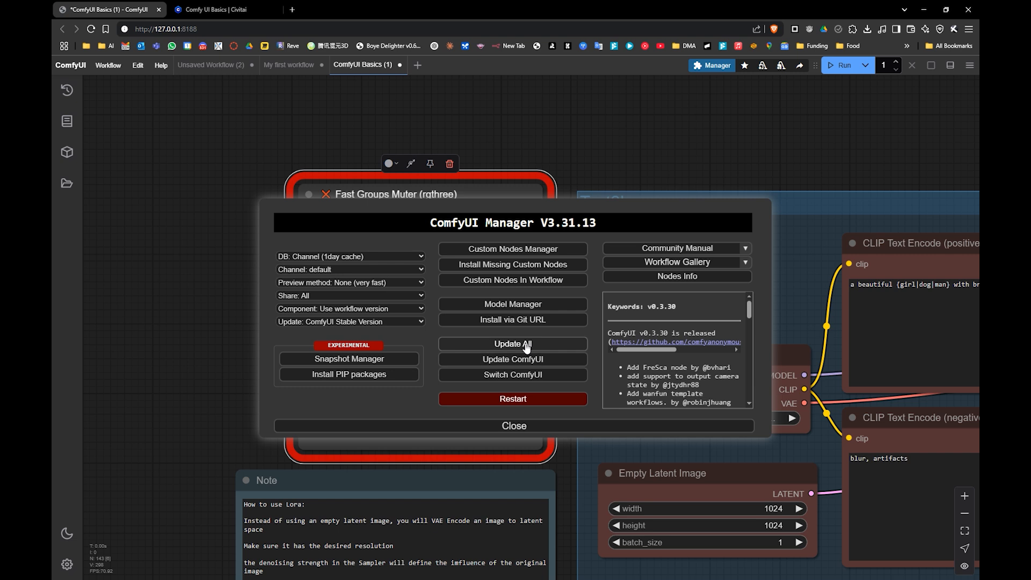
click(527, 249)
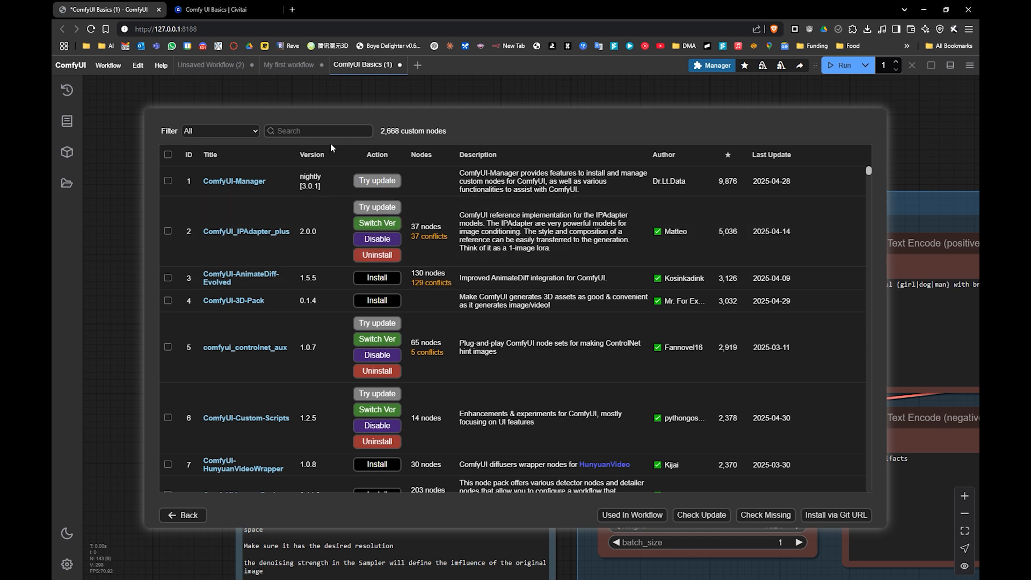
click(755, 516)
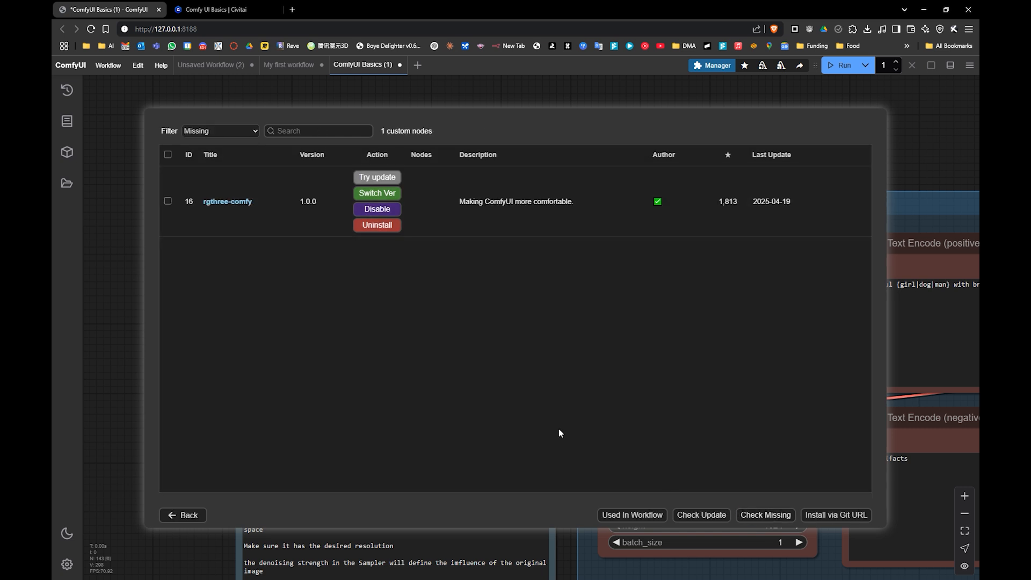
click(168, 200)
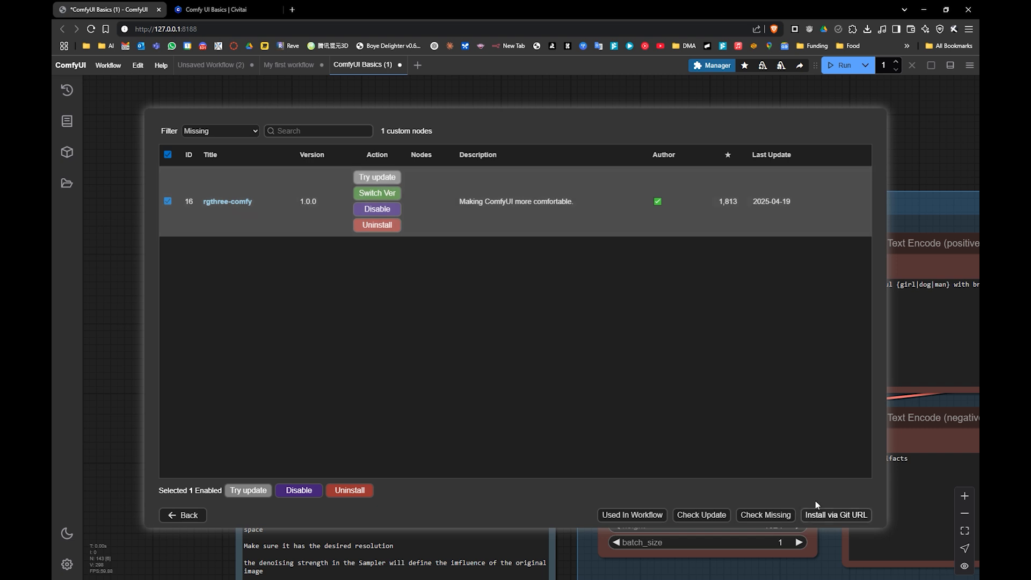
click(188, 515)
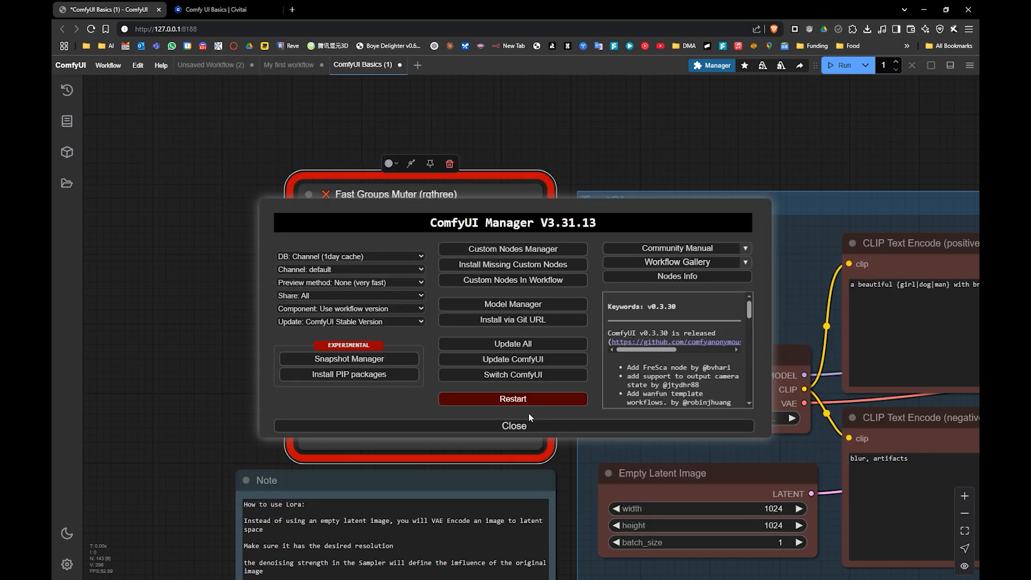
click(520, 426)
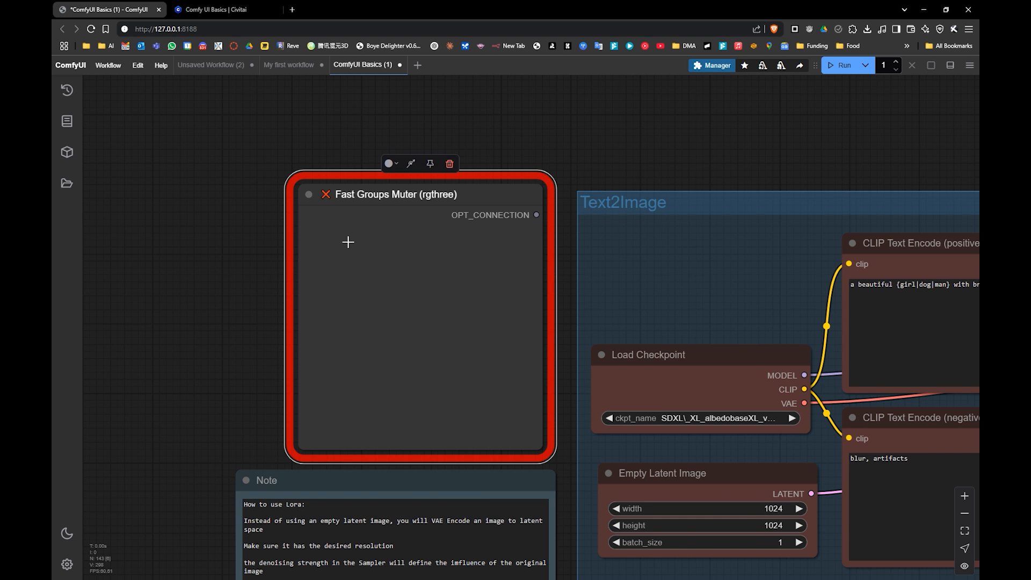
- Reload the ComfyUI page so that the newly installed nodes are loaded
key(F5)
click(545, 89)
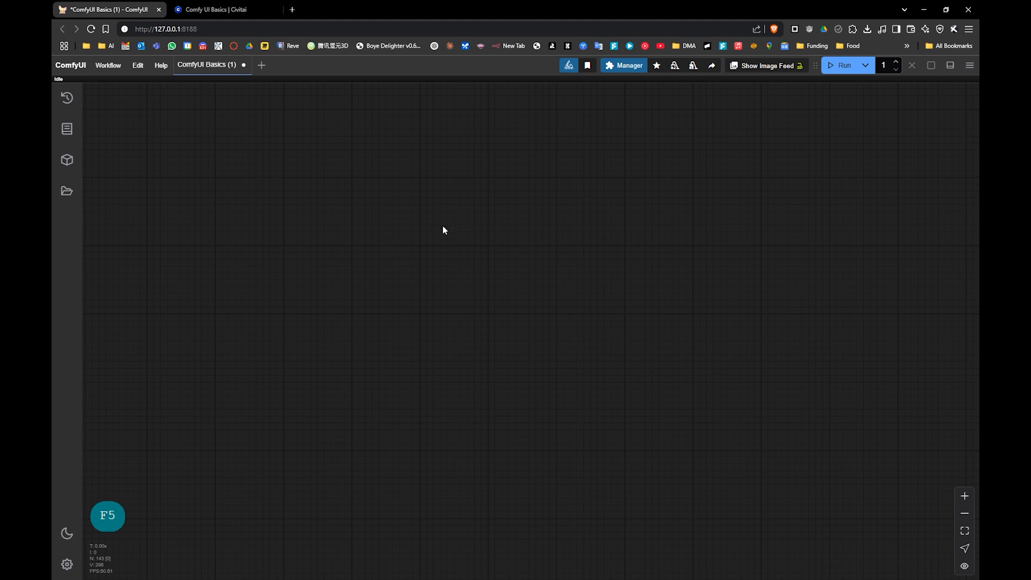
- Bring the reloaded workflow into view and examine the Fast Groups Muter, its Note and the Text2Image group
click(962, 530)
scroll(483, 142, up, 5)
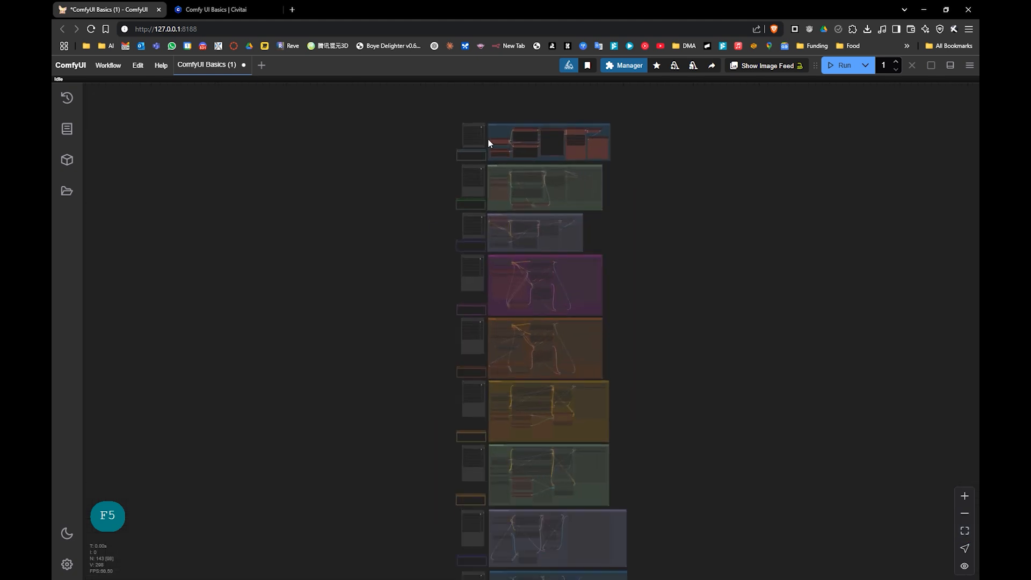
drag(479, 147, 465, 315)
scroll(465, 322, up, 6)
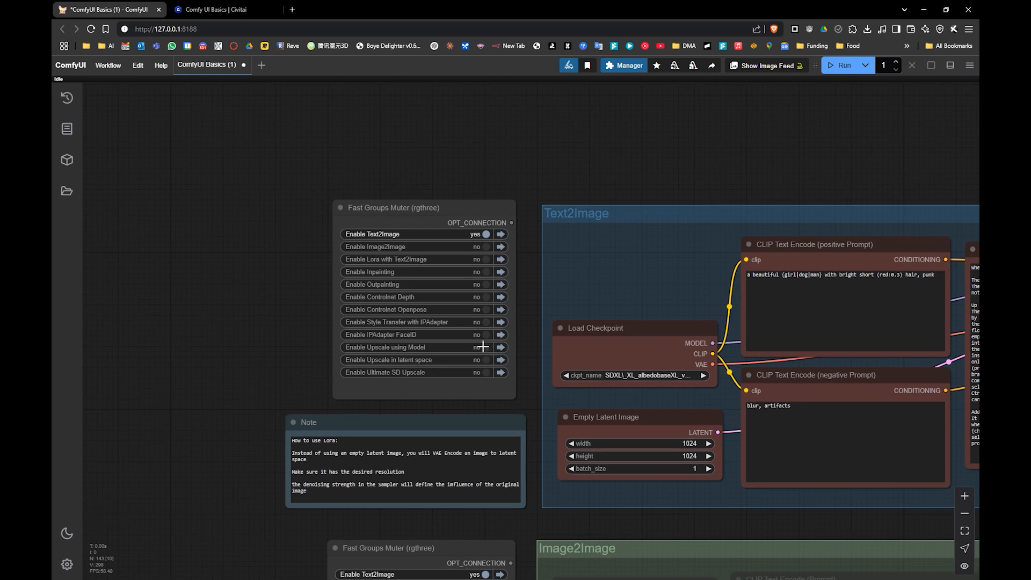
scroll(493, 352, up, 3)
drag(572, 379, 470, 370)
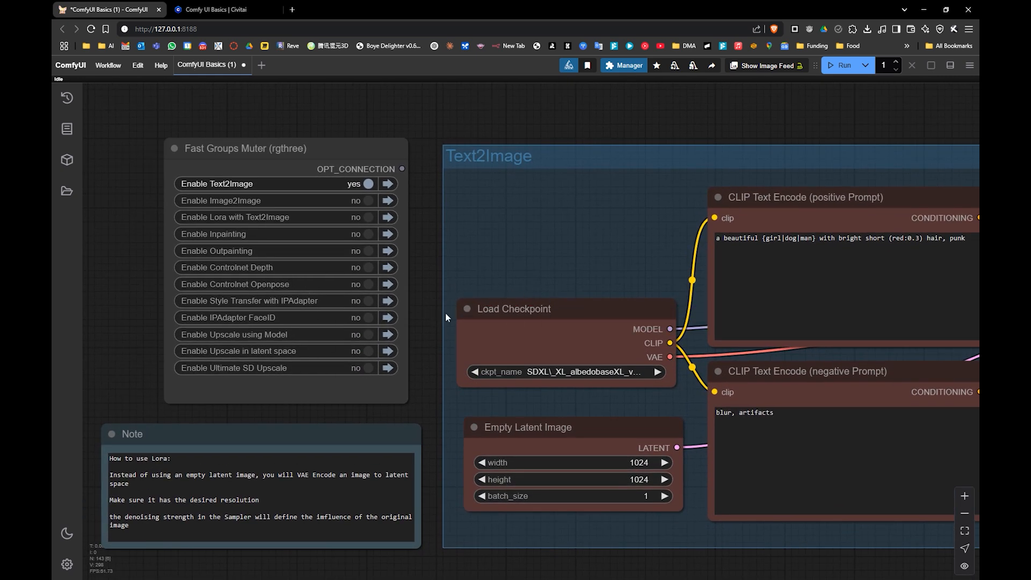
drag(349, 377, 391, 349)
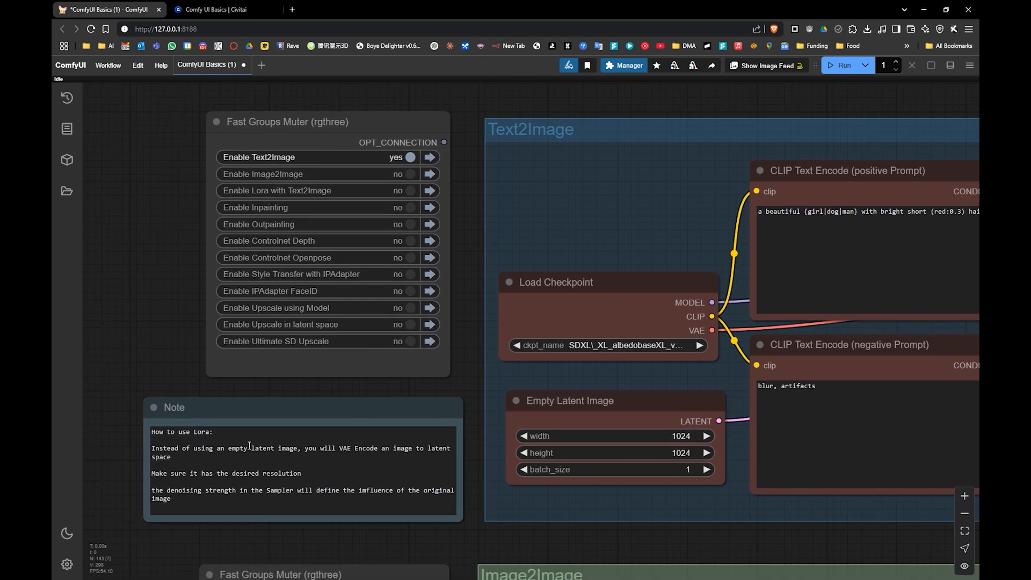
drag(618, 434, 615, 440)
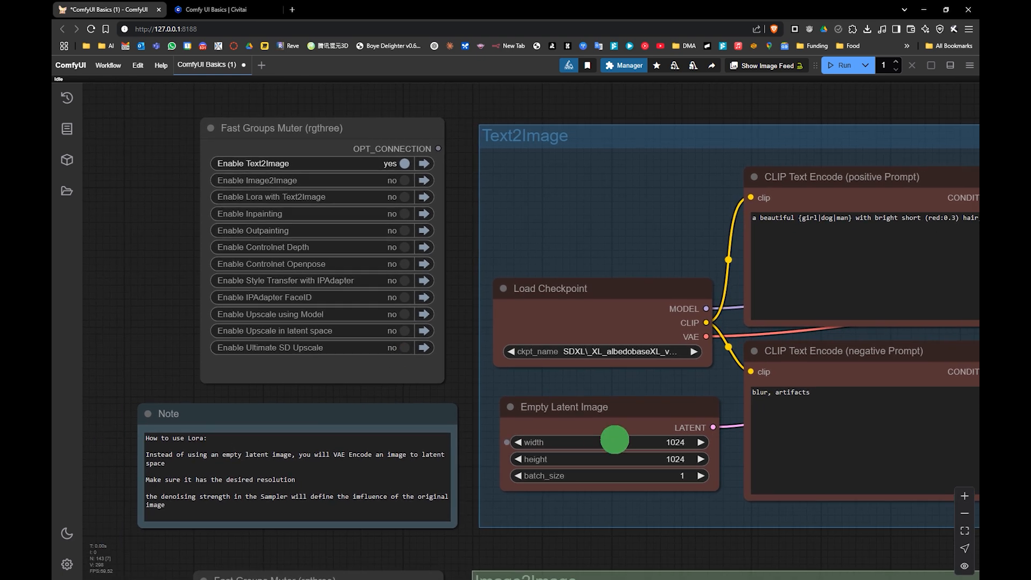
- Mute the Text2Image group with the Fast Groups Muter, inspect its disabled nodes, and enable the group again
click(409, 163)
drag(633, 313, 712, 322)
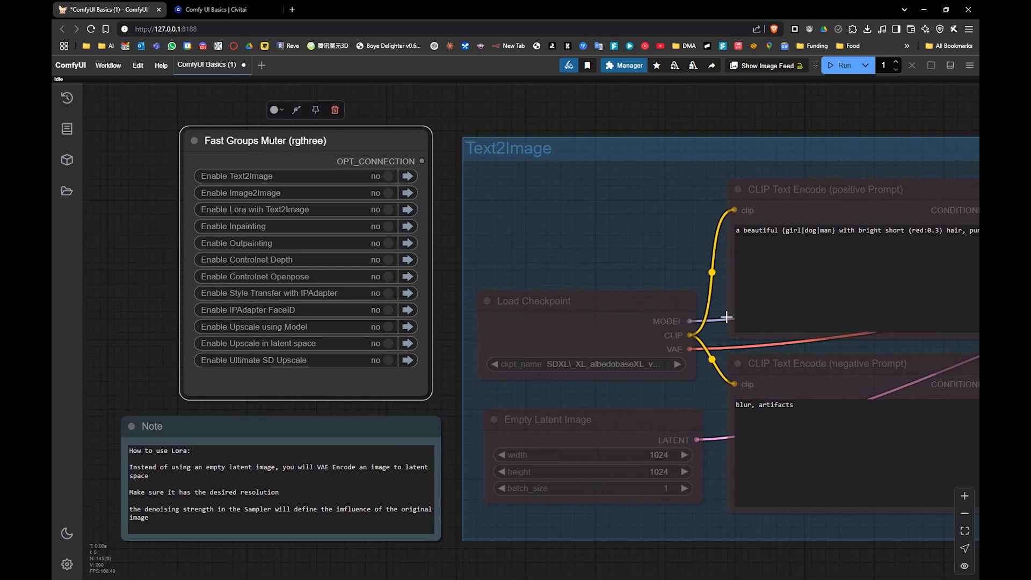
drag(643, 269, 317, 234)
drag(679, 265, 465, 304)
drag(702, 286, 679, 286)
drag(269, 269, 696, 274)
drag(514, 269, 586, 270)
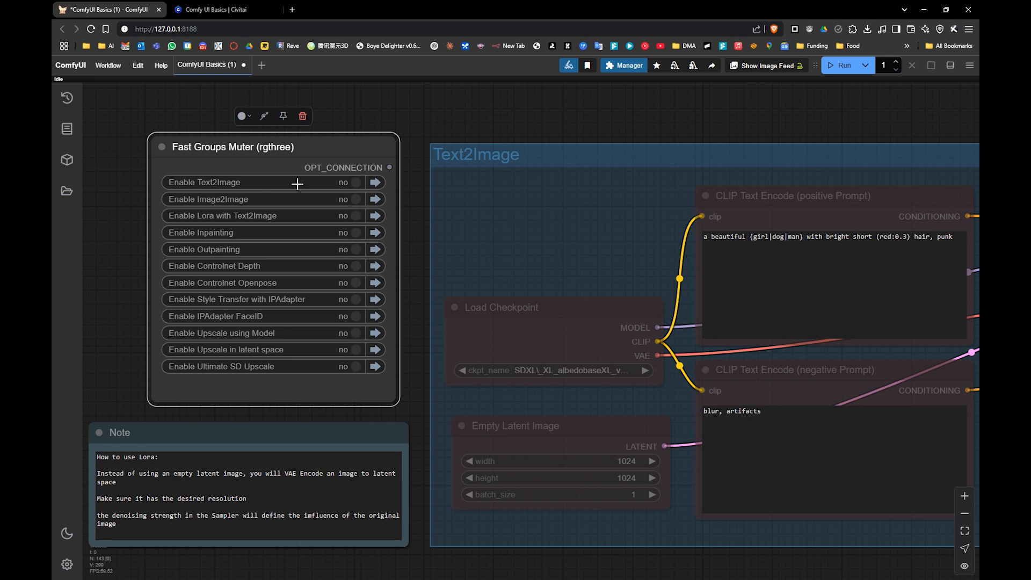
click(352, 182)
- Examine the Text2Image group's Load Checkpoint, Empty Latent Image, Prompting note and the {girl|dog|man} choice in the positive prompt
drag(544, 256, 402, 240)
drag(537, 274, 410, 278)
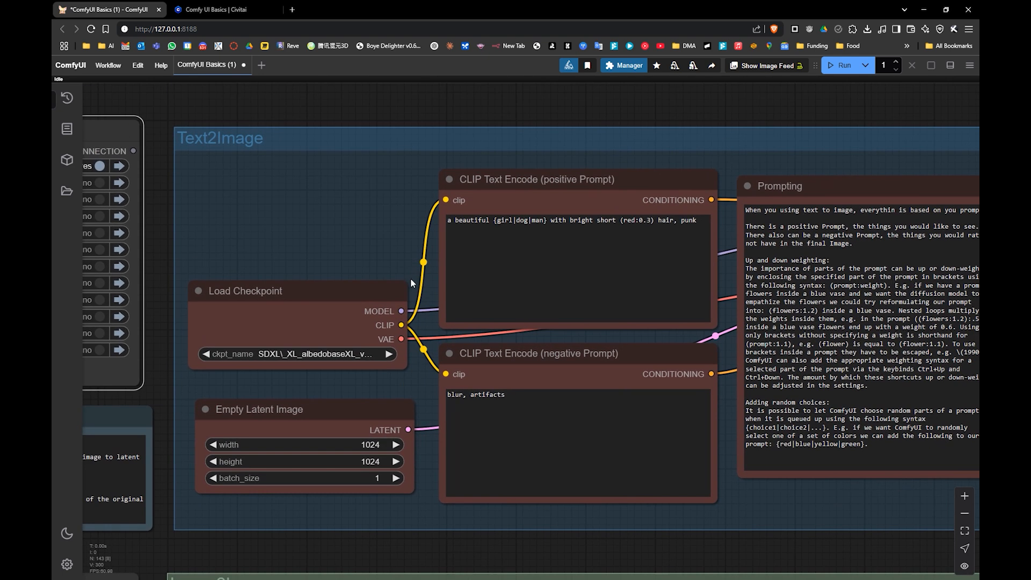
click(311, 279)
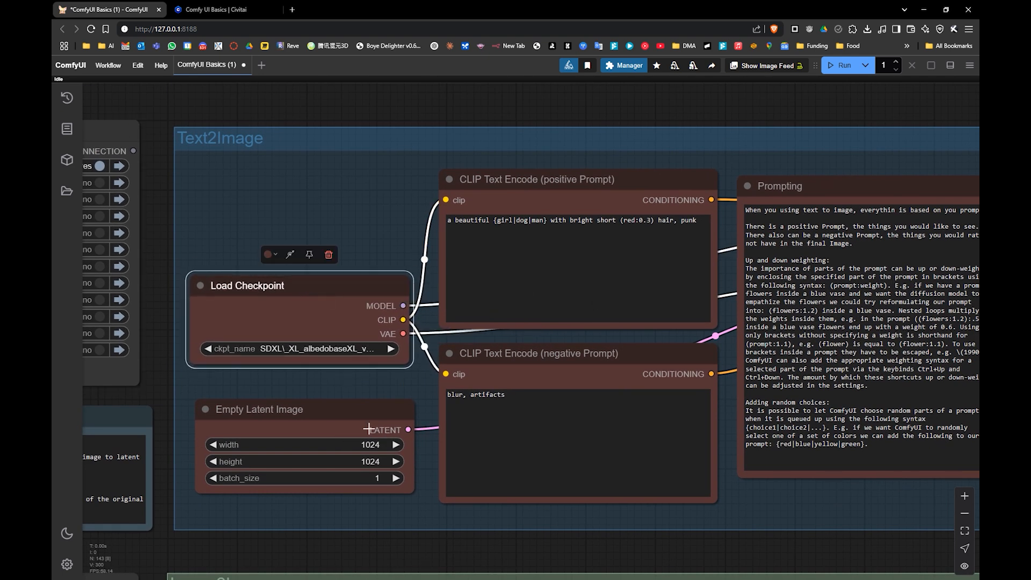
drag(329, 410, 321, 407)
drag(651, 347, 467, 348)
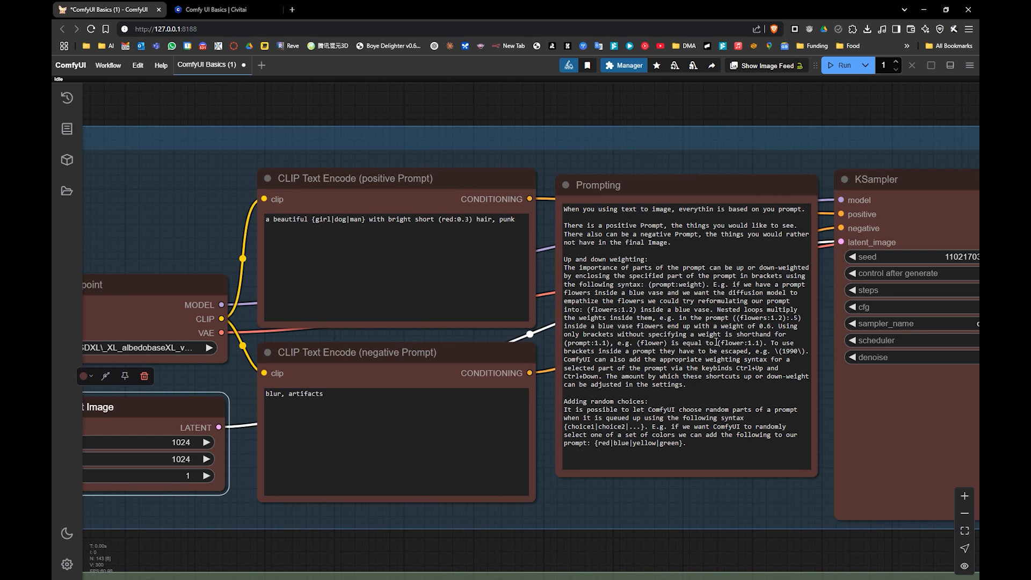
drag(710, 342, 665, 343)
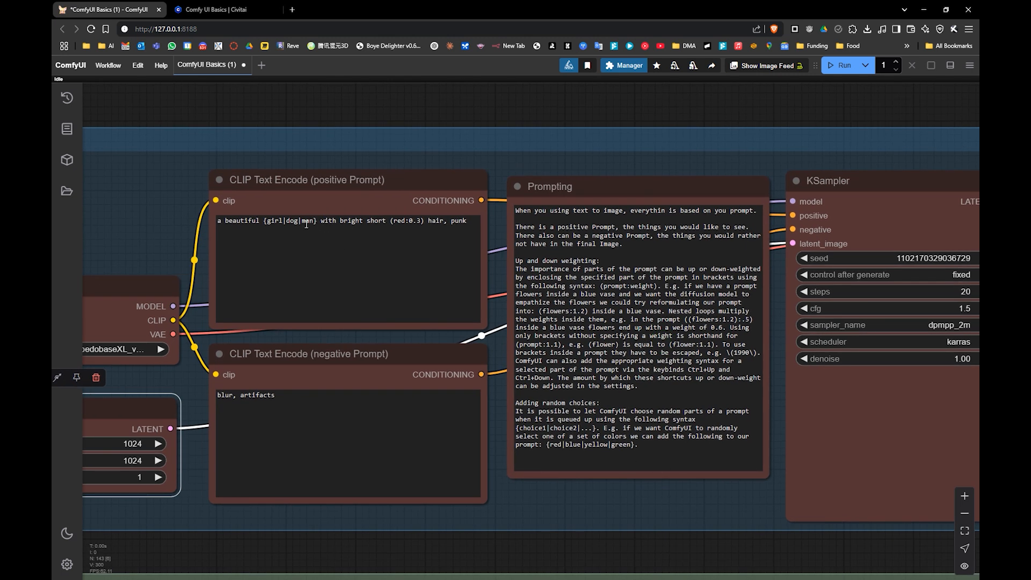
drag(264, 220, 317, 221)
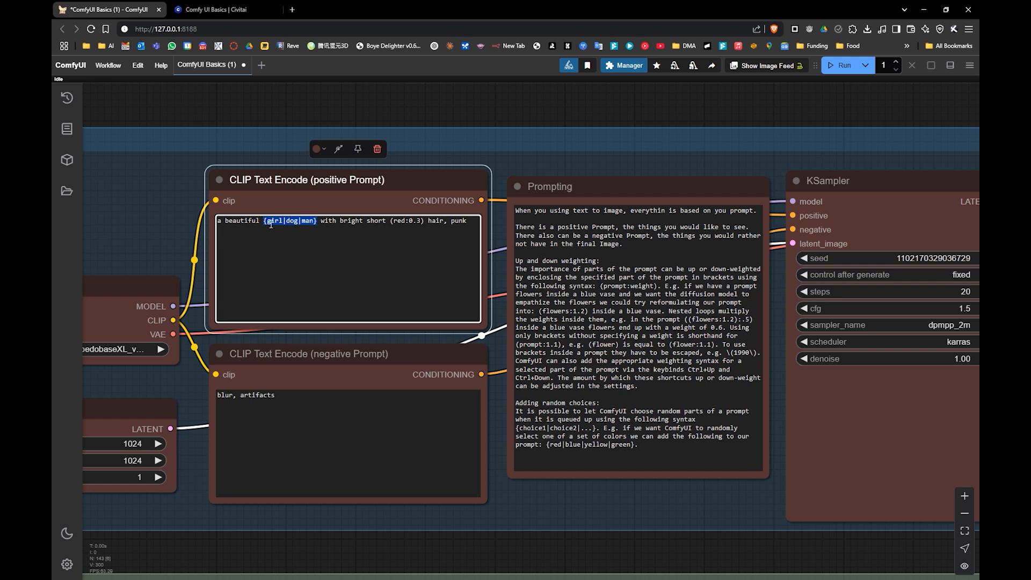
click(346, 222)
scroll(306, 230, up, 3)
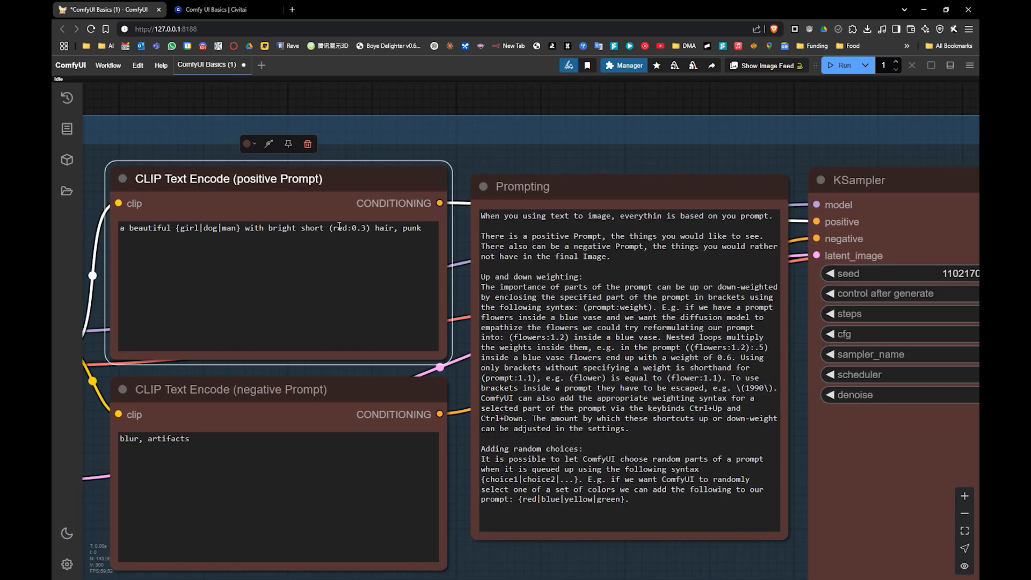
- Replace the weighted term (red:0.3) in the positive prompt with plain "red"
drag(335, 229, 347, 228)
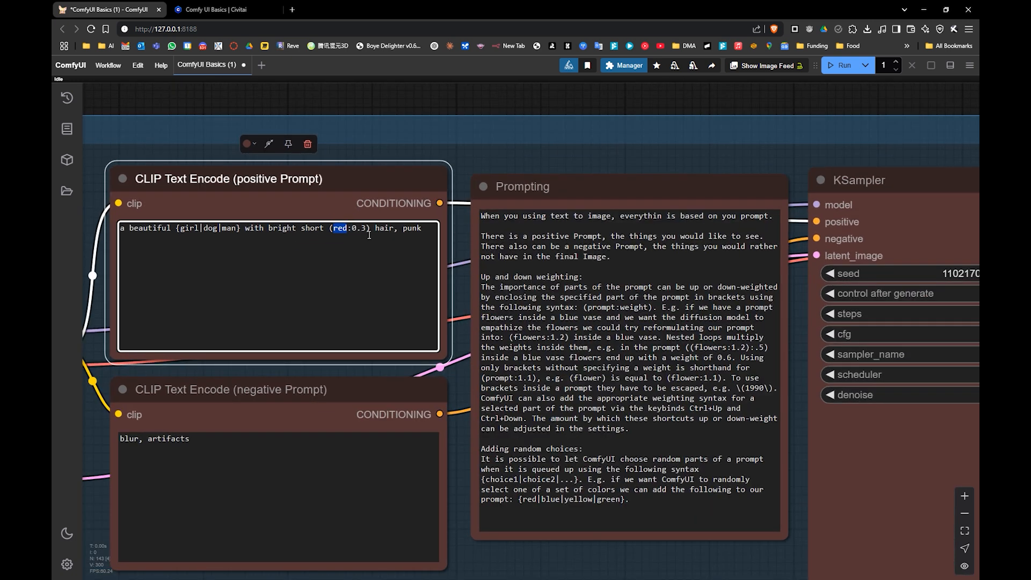
double_click(363, 226)
click(366, 228)
drag(366, 229, 329, 228)
text(1)
click(356, 253)
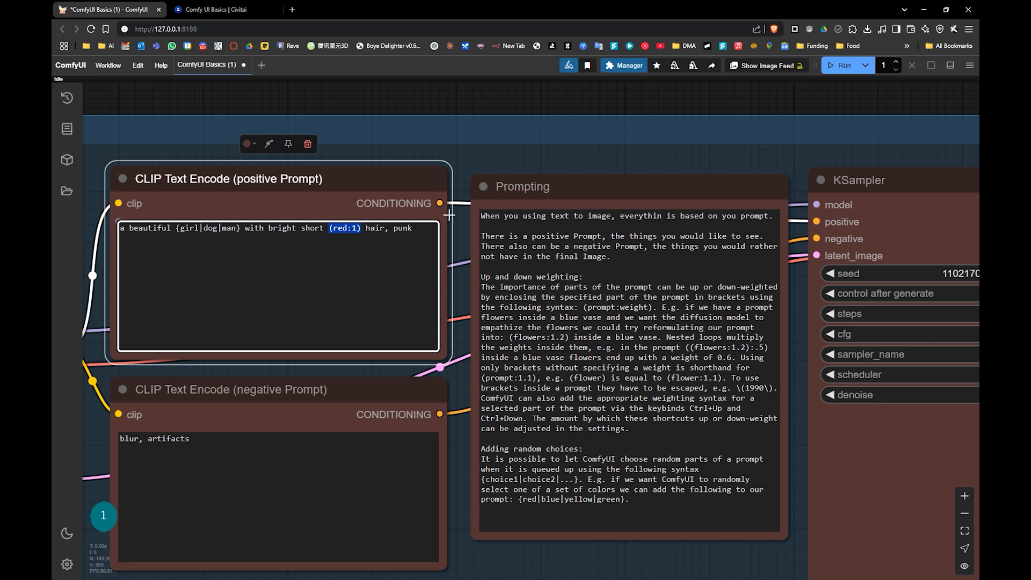
text(red)
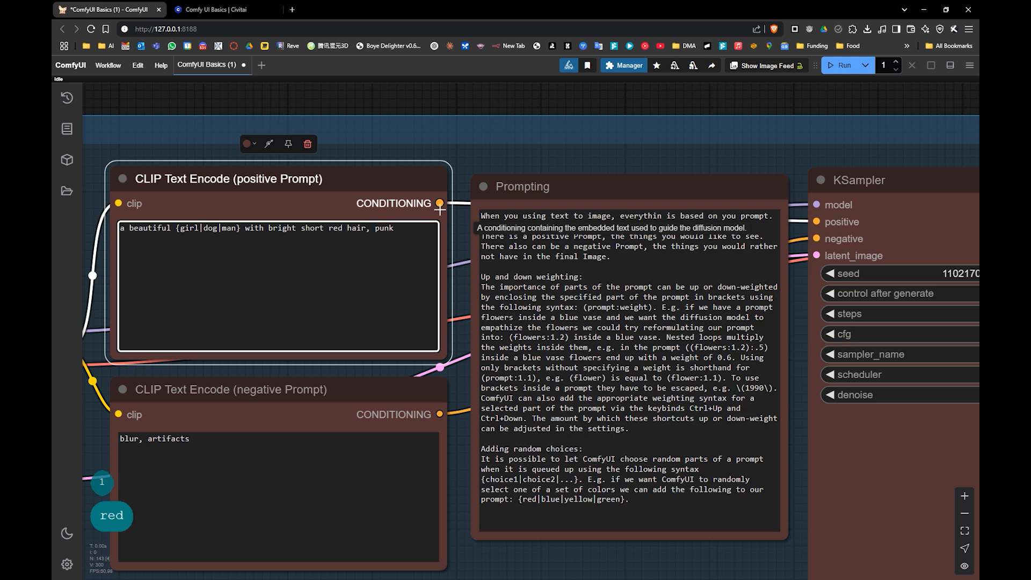
double_click(334, 228)
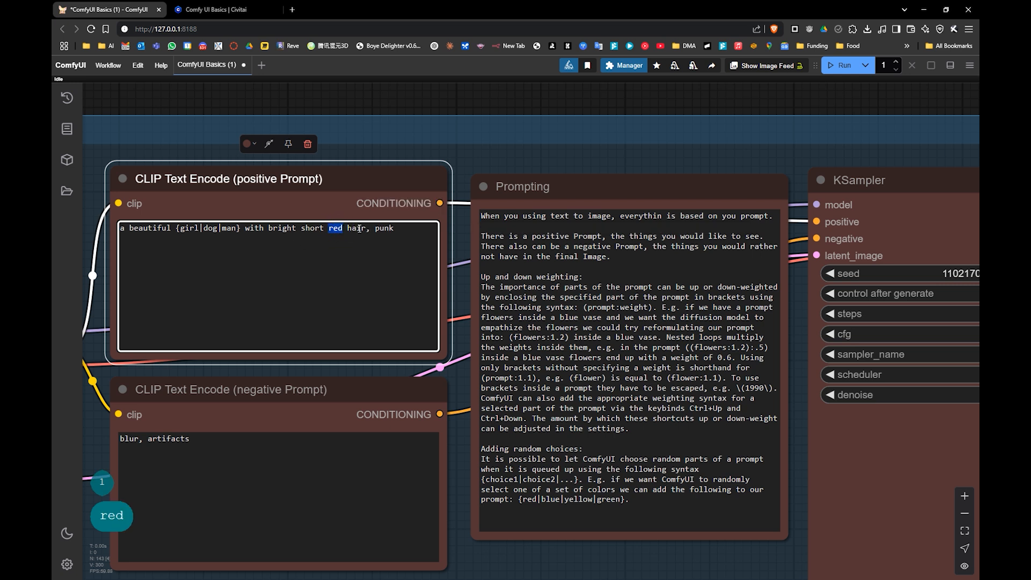
key(shift+Up)
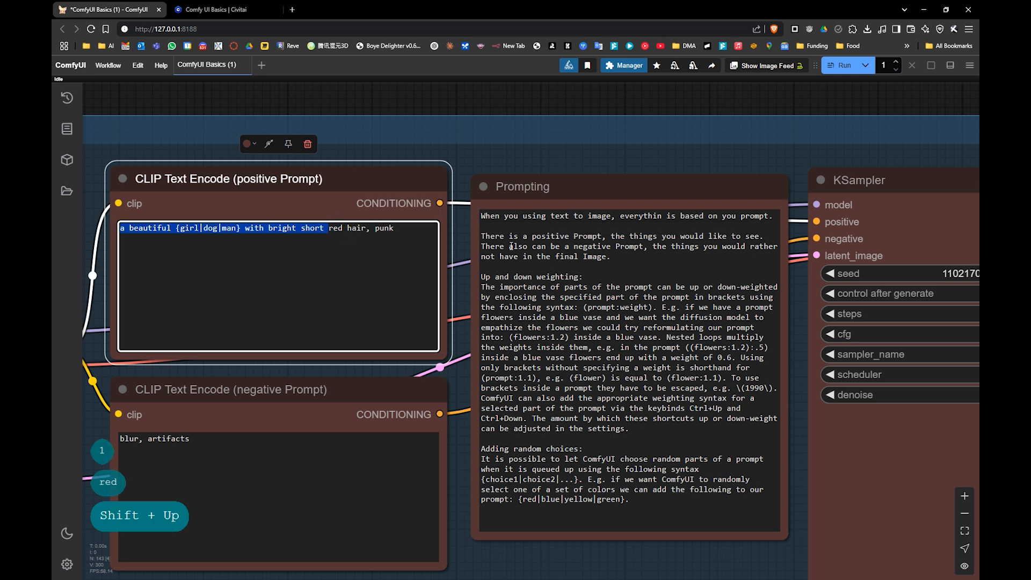
key(shift+Down)
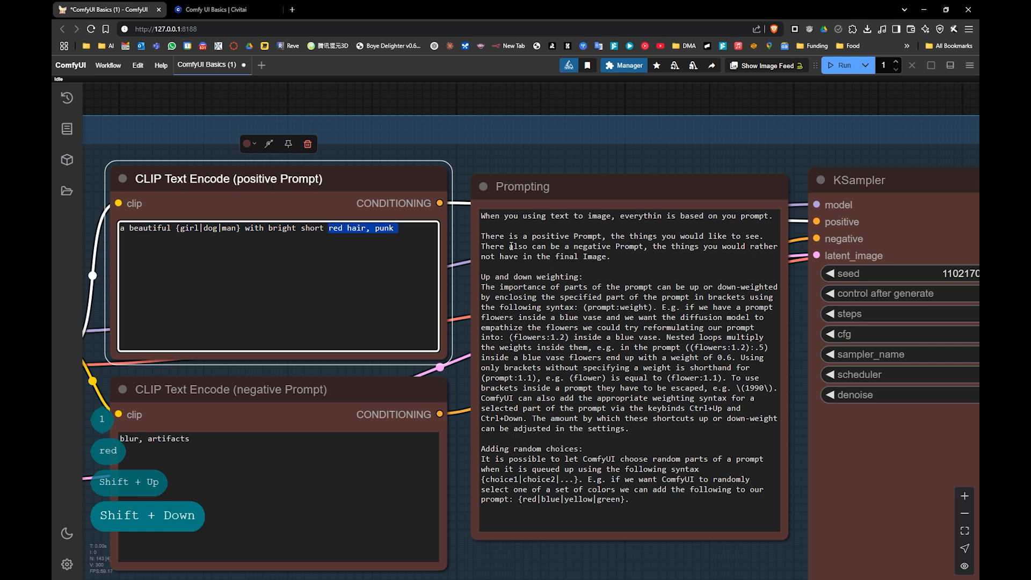
key(Down)
- Lower and raise the weight of the word "red" in the positive prompt stepwise, ending at the unweighted term
double_click(334, 229)
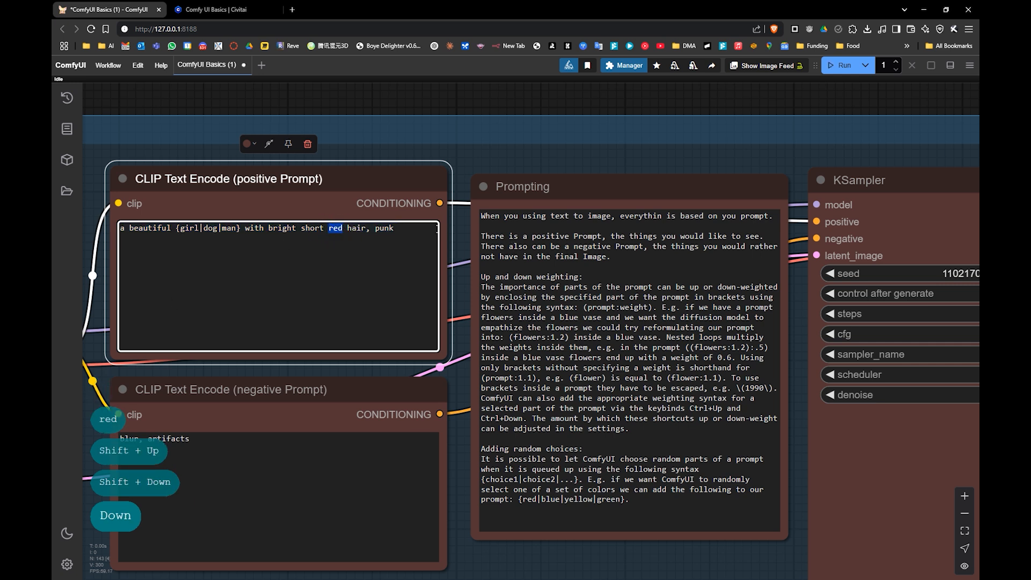
key(ctrl+Up)
key(ctrl+Down)
key(ctrl+Down)
key(ctrl+Down)
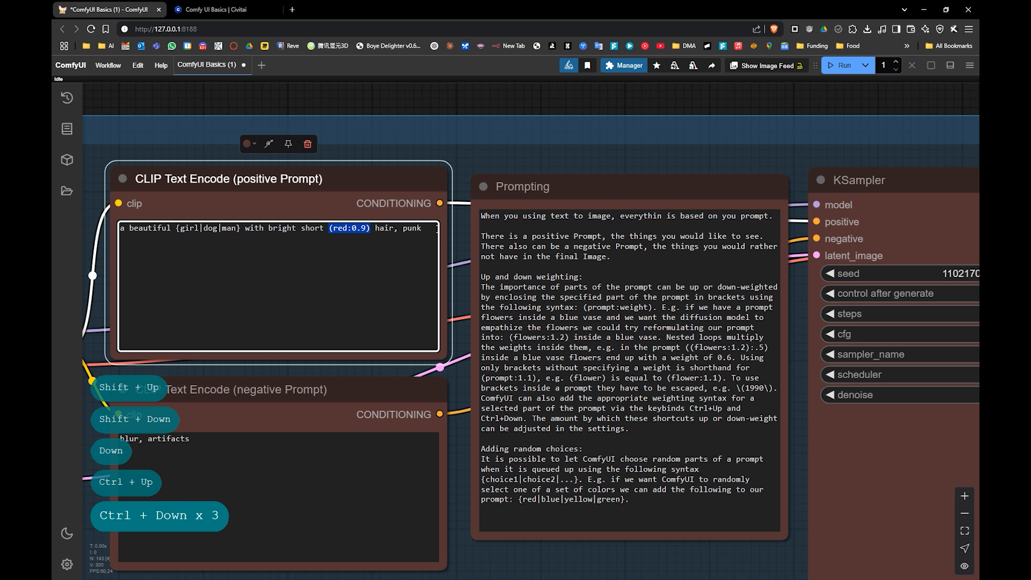
key(ctrl+Down)
key(ctrl+Down)
key(ctrl+Up)
key(ctrl+Up)
key(ctrl+Up)
key(ctrl+Up)
key(ctrl+Up)
key(ctrl+Up)
key(ctrl+Up)
key(ctrl+Up)
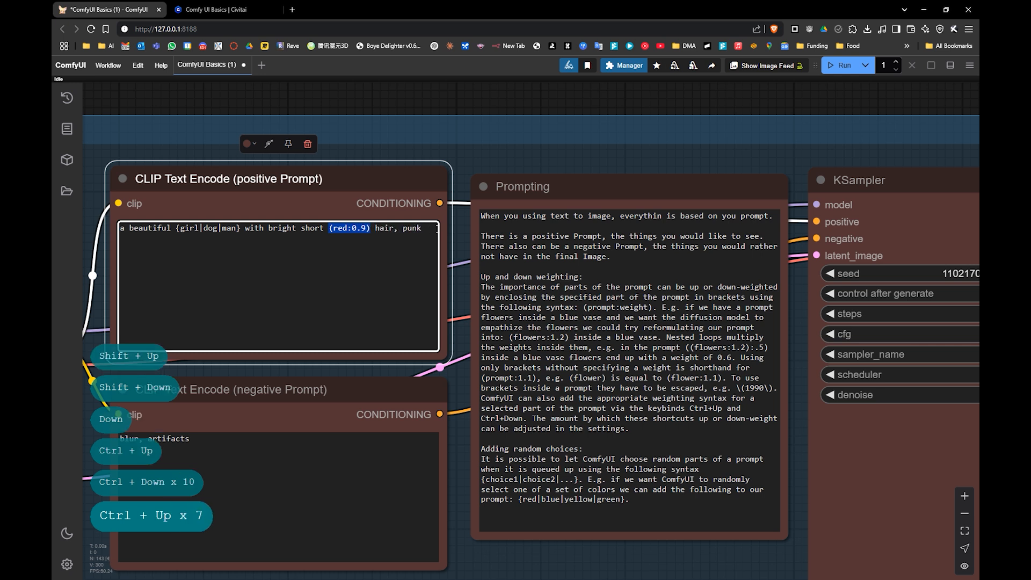
key(ctrl+Up)
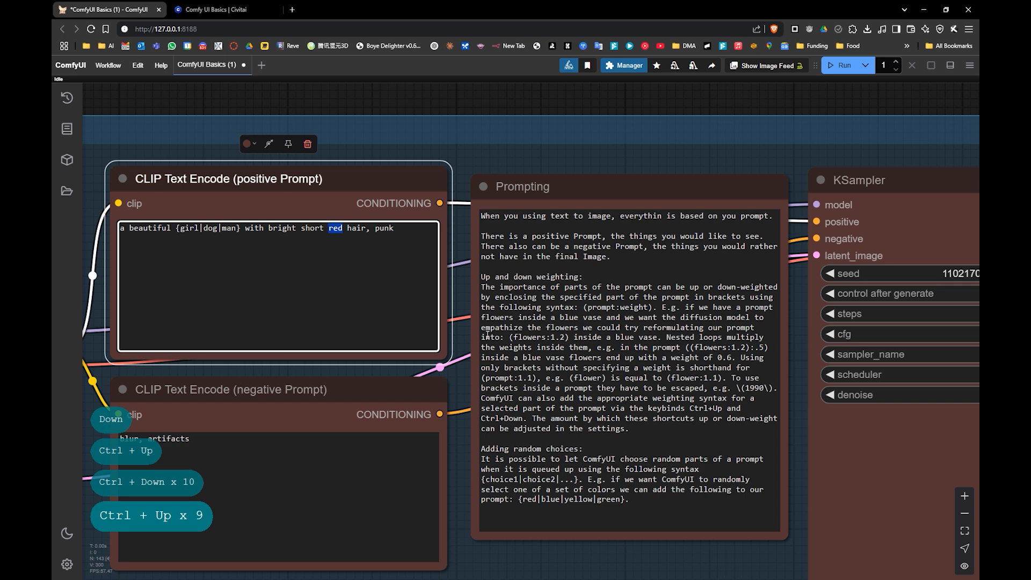
- Set the cfg of the KSampler in the Text2Image group to 5.6
drag(488, 334, 273, 323)
drag(542, 337, 444, 320)
drag(351, 343, 608, 345)
drag(556, 317, 252, 293)
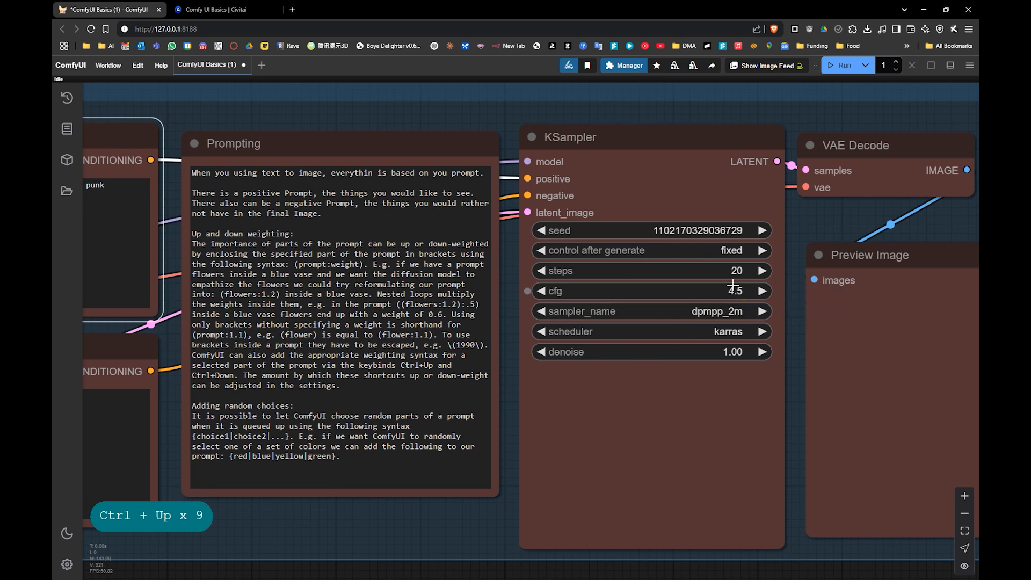
click(730, 285)
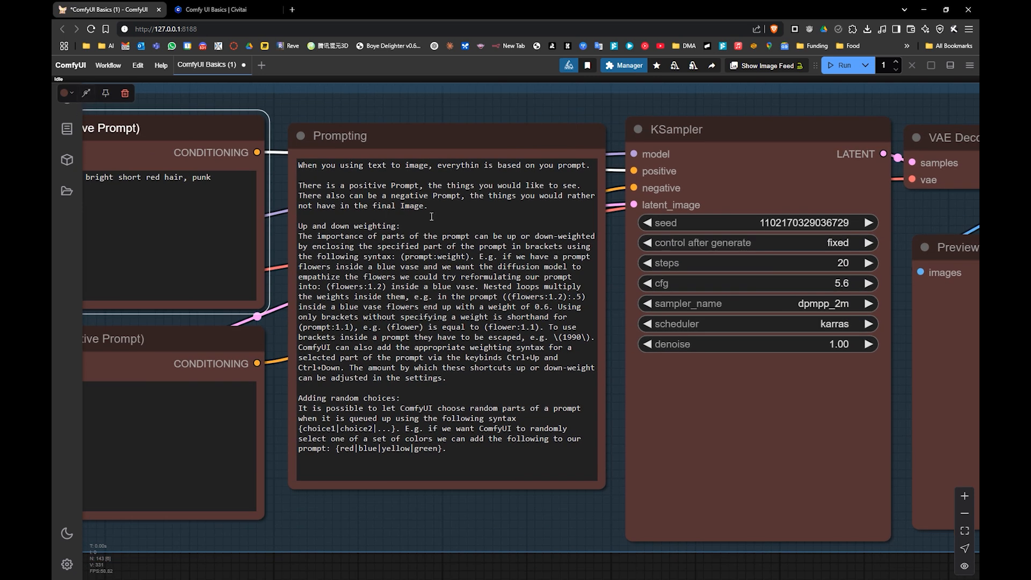
- Try to run the workflow and dismiss the execution error dialog
click(498, 265)
click(834, 62)
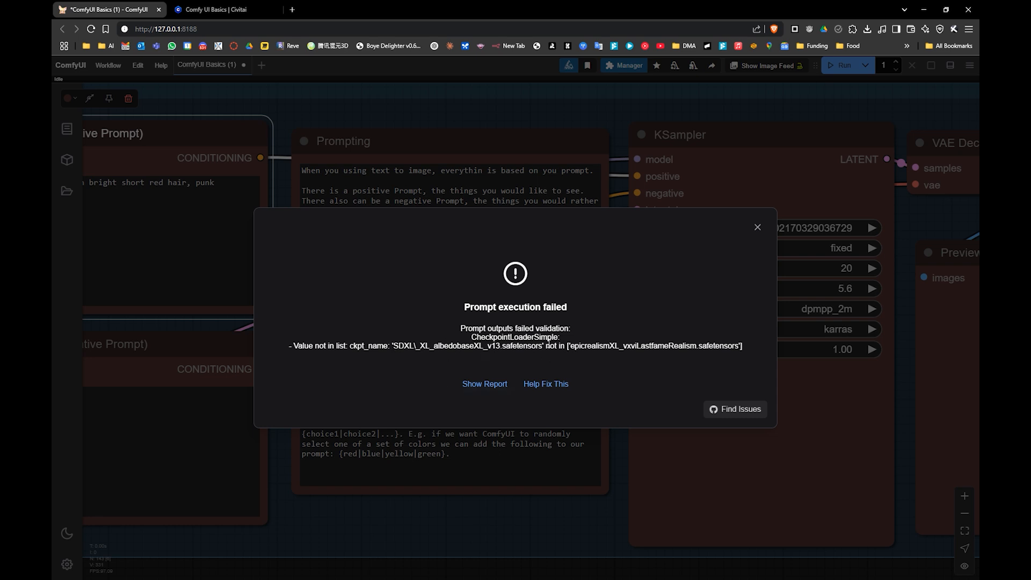
click(758, 228)
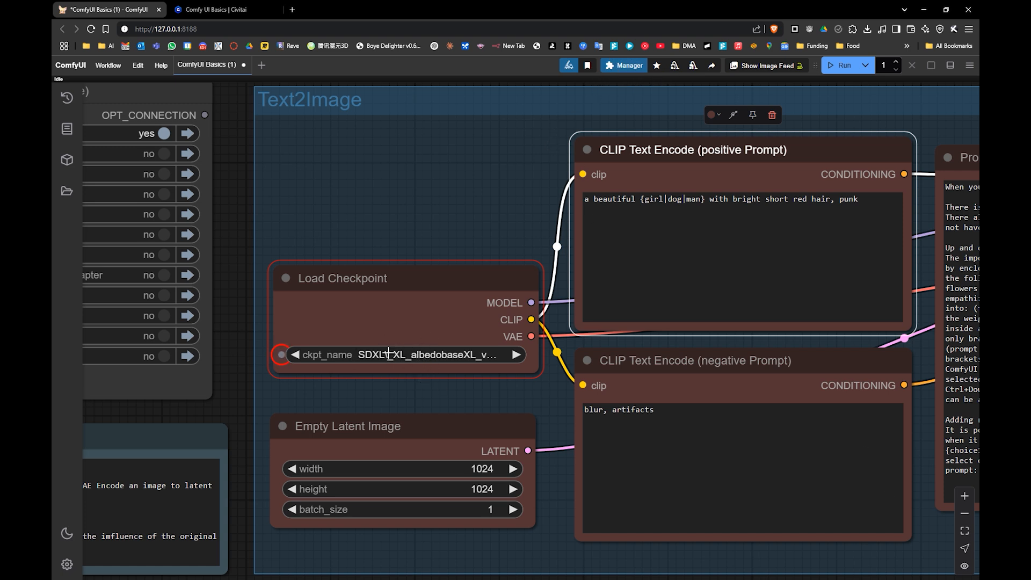
- Search ComfyUI Manager's Model Manager for "albedo" and close the manager
click(625, 65)
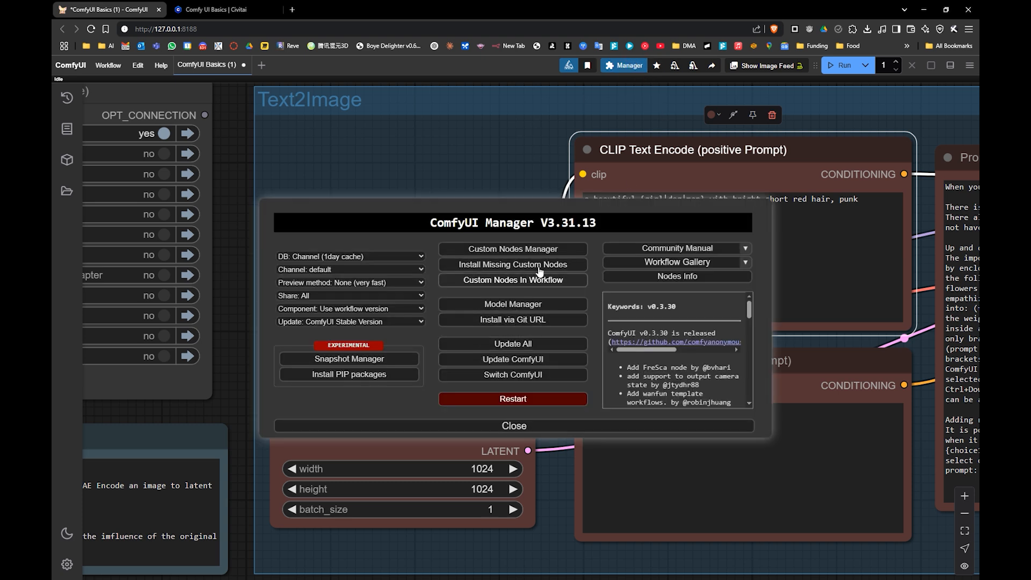
click(530, 304)
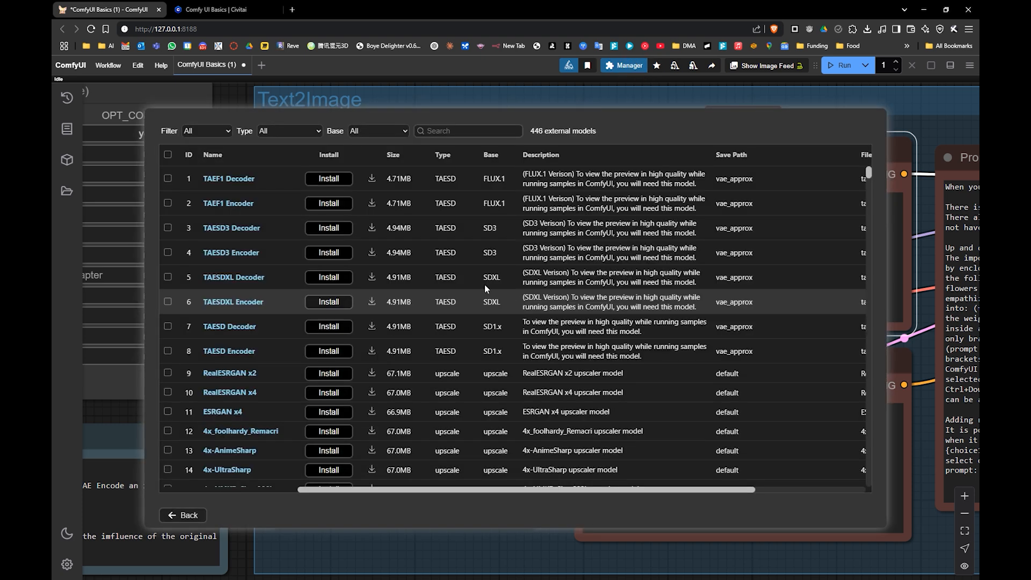
text(albedo)
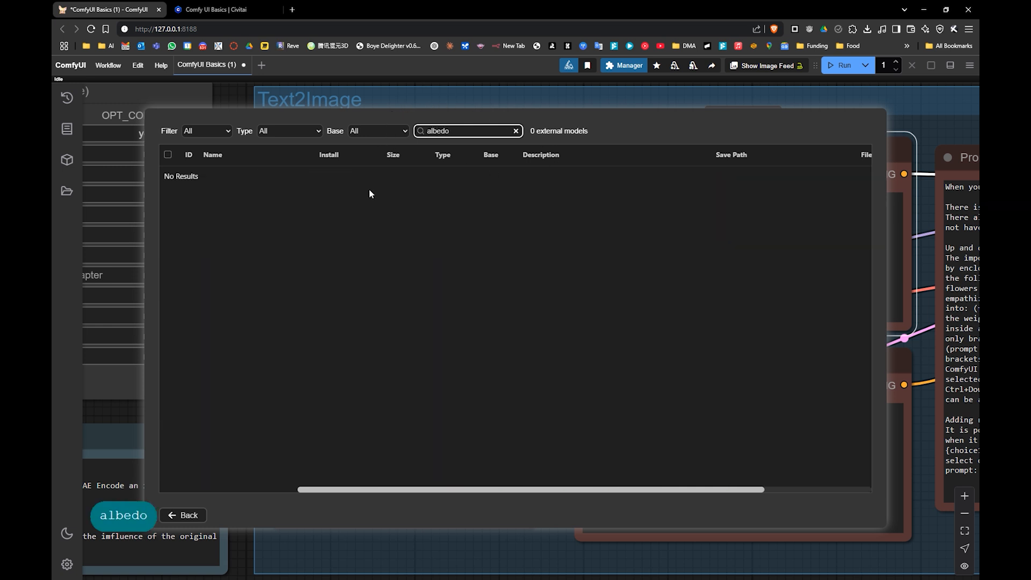
click(174, 517)
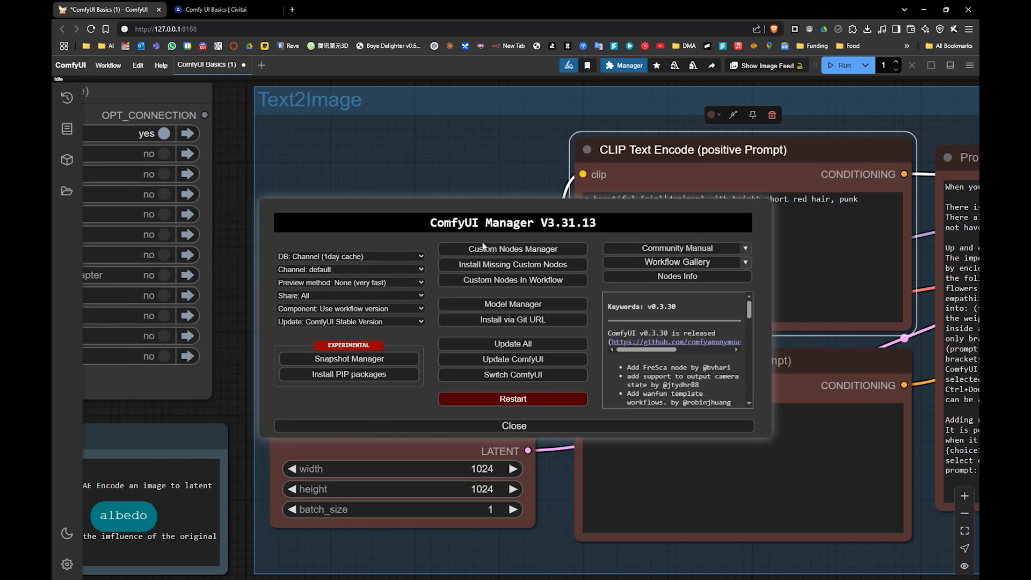
click(554, 428)
- Switch to Civitai, go to its home page and search the models for "albedo"
click(226, 9)
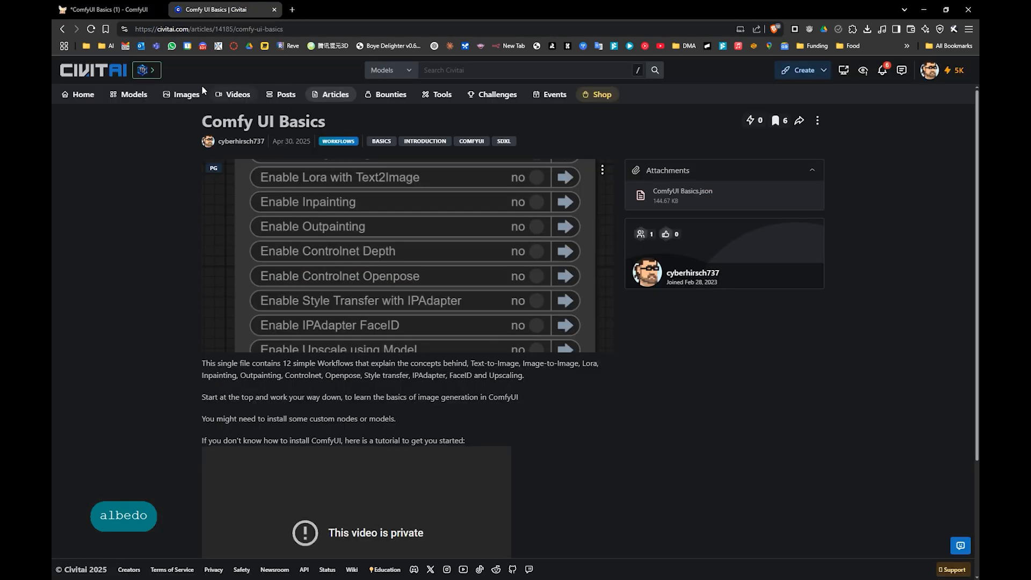
click(101, 72)
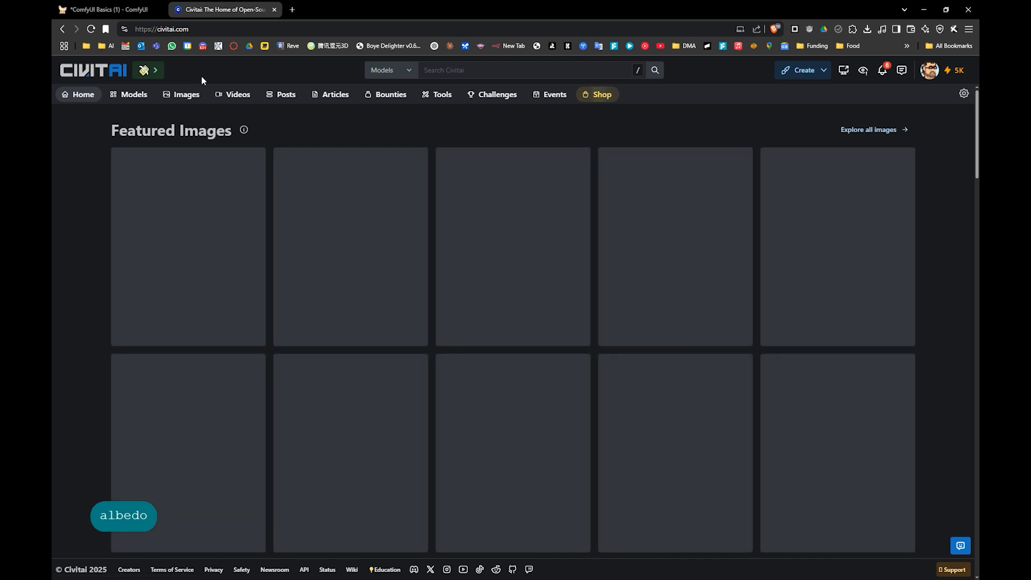
click(494, 70)
text(albedo)
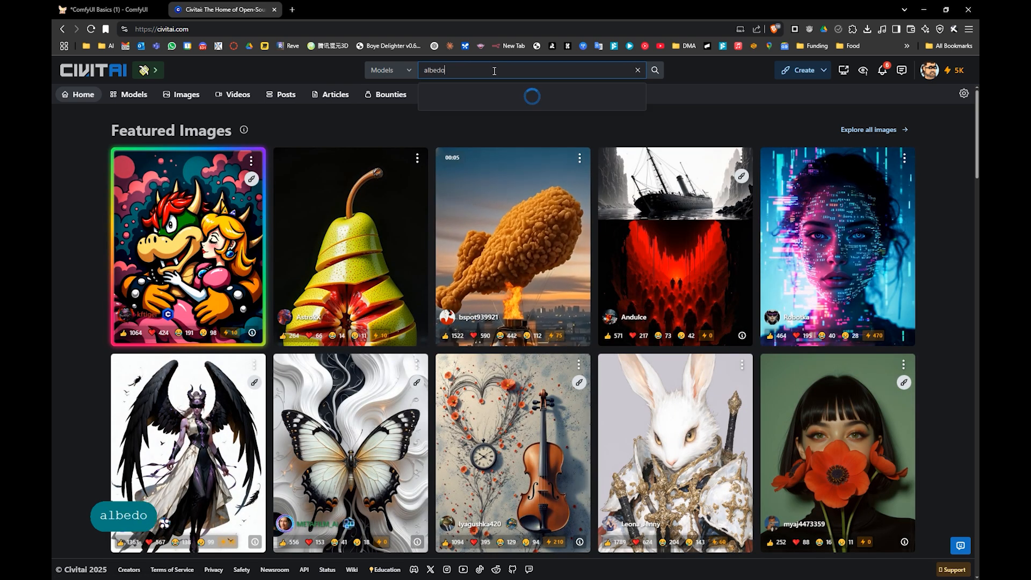
key(Return)
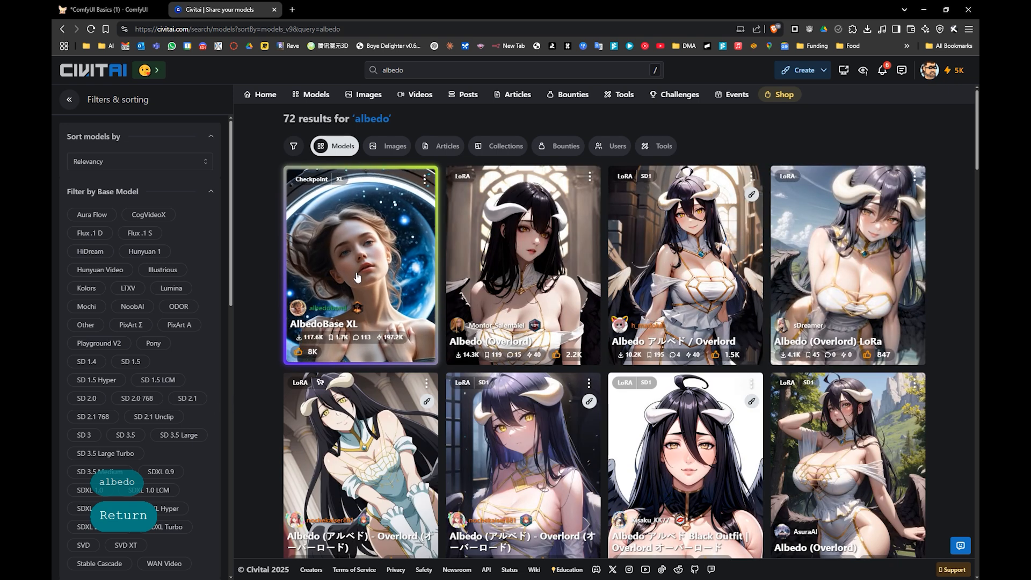
- Open the AlbedoBase XL checkpoint page and download the v3.1-Large Pruned Model fp16 file
click(354, 236)
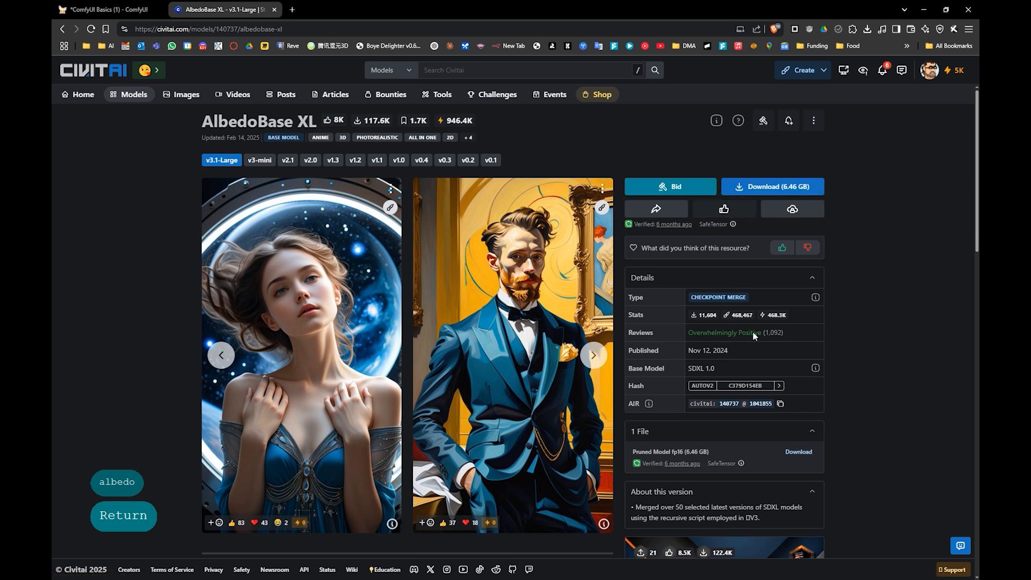
scroll(854, 431, down, 1)
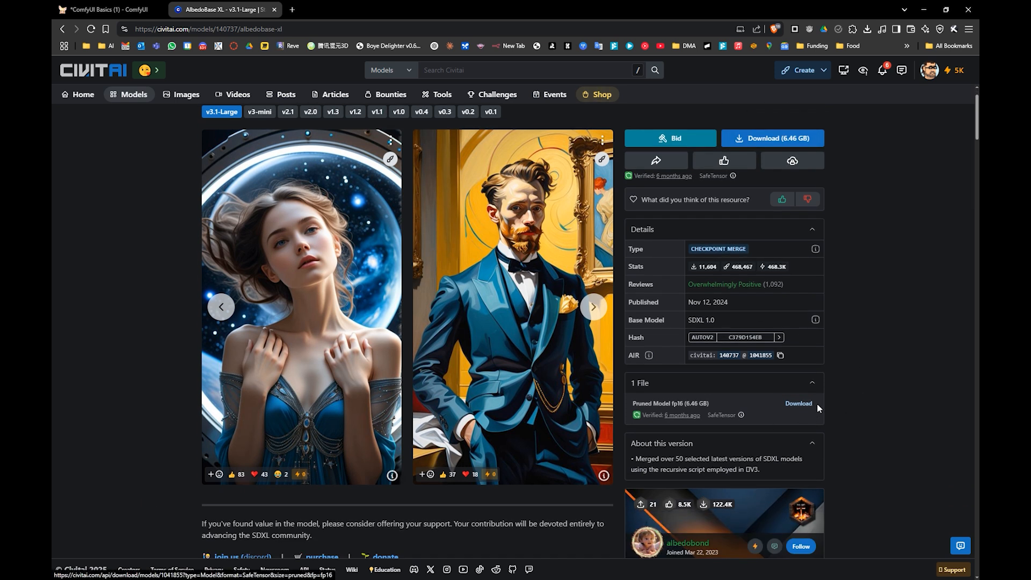
scroll(839, 256, up, 1)
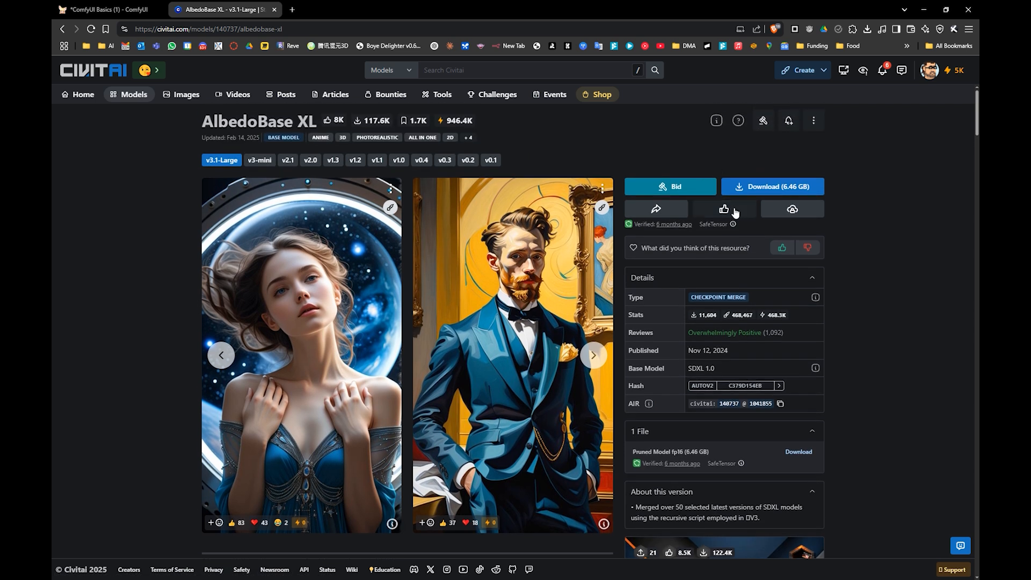
click(812, 431)
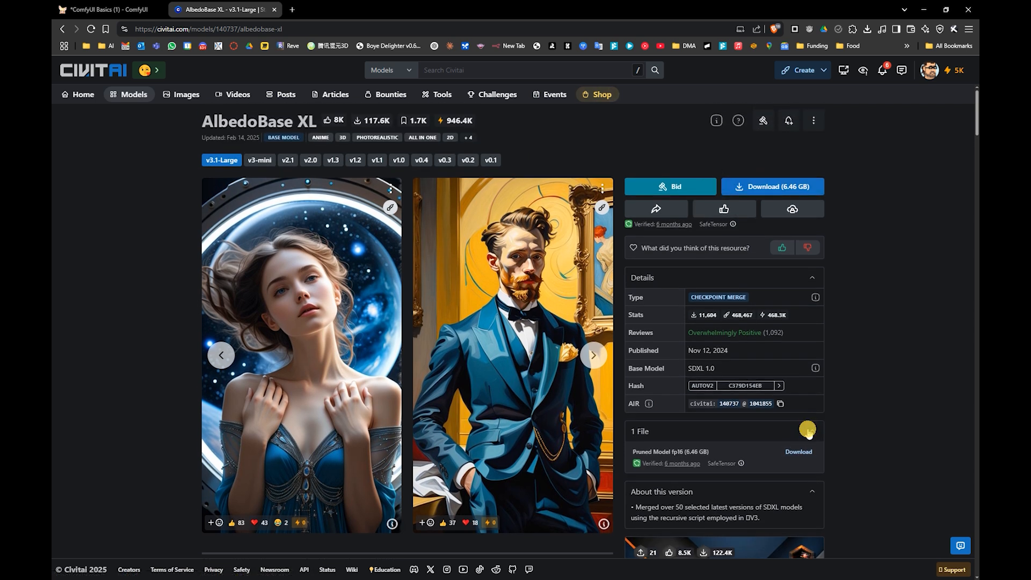
click(812, 431)
click(808, 452)
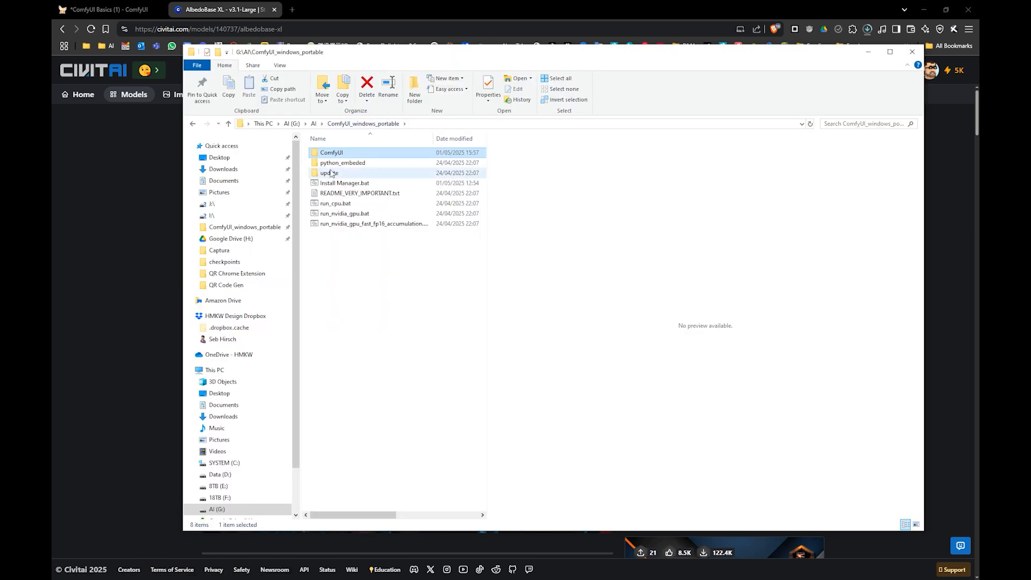
- In File Explorer, open ComfyUI\models\checkpoints and move albedobaseXL_v31Large.safetensors from Downloads into it
double_click(333, 154)
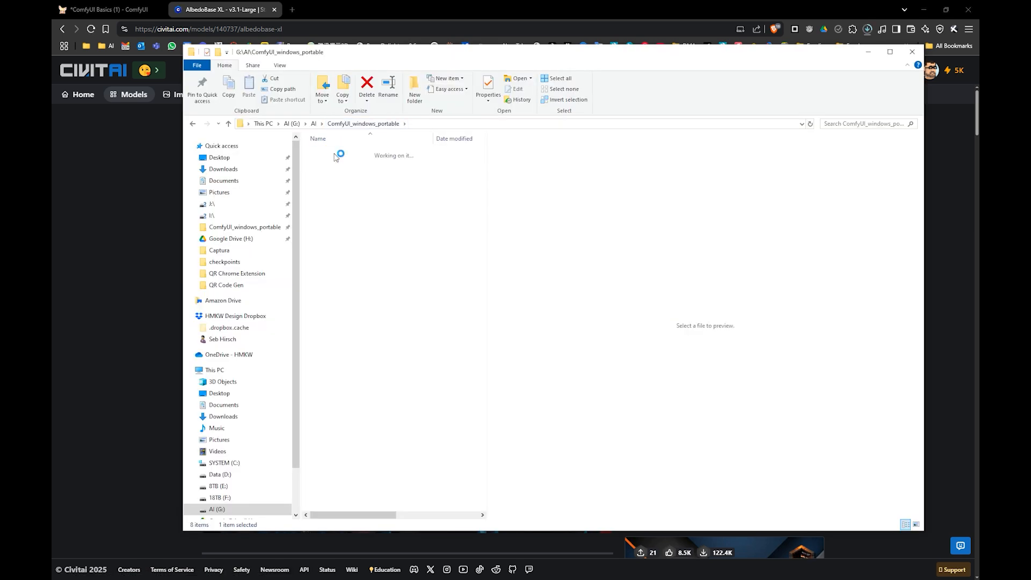
double_click(330, 275)
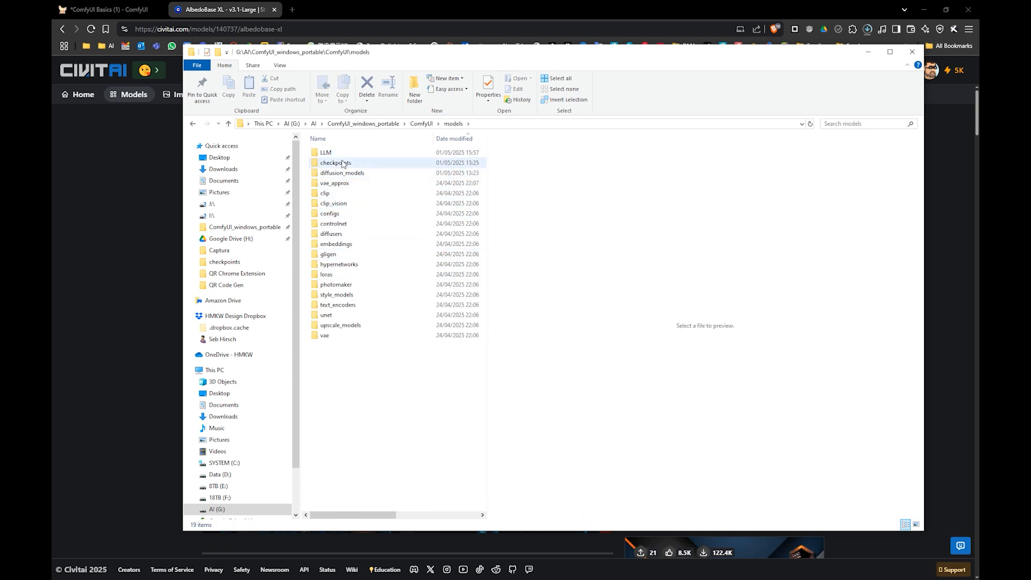
double_click(342, 163)
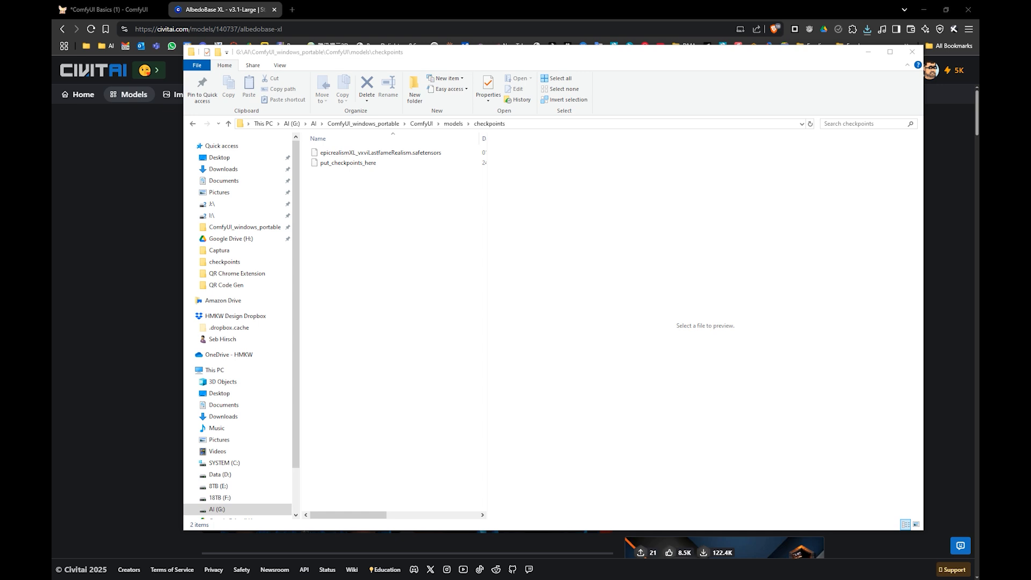
drag(441, 258, 366, 212)
key(ctrl)
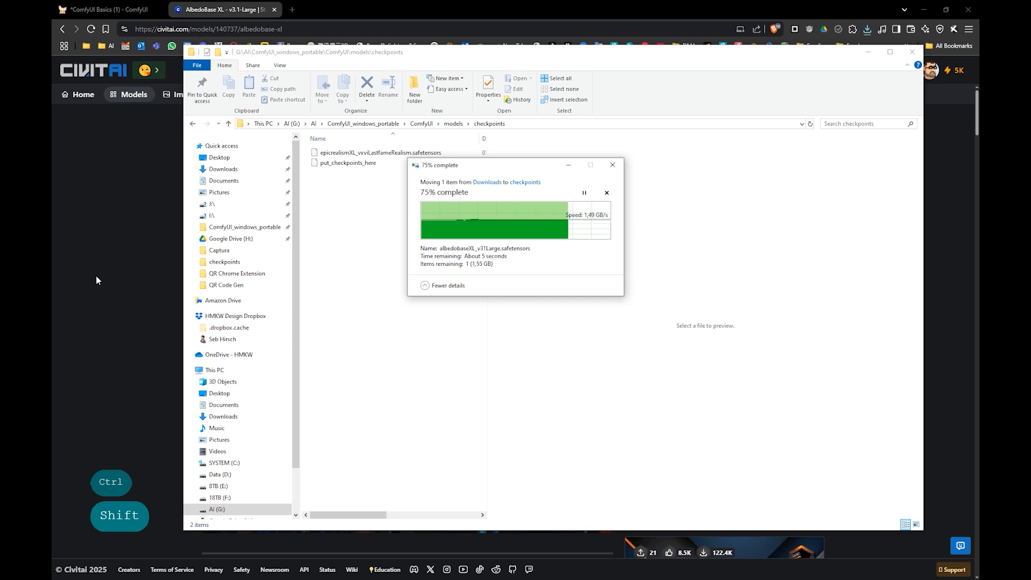
- Switch back to ComfyUI, try to run the Text2Image workflow and dismiss the error dialog
click(124, 6)
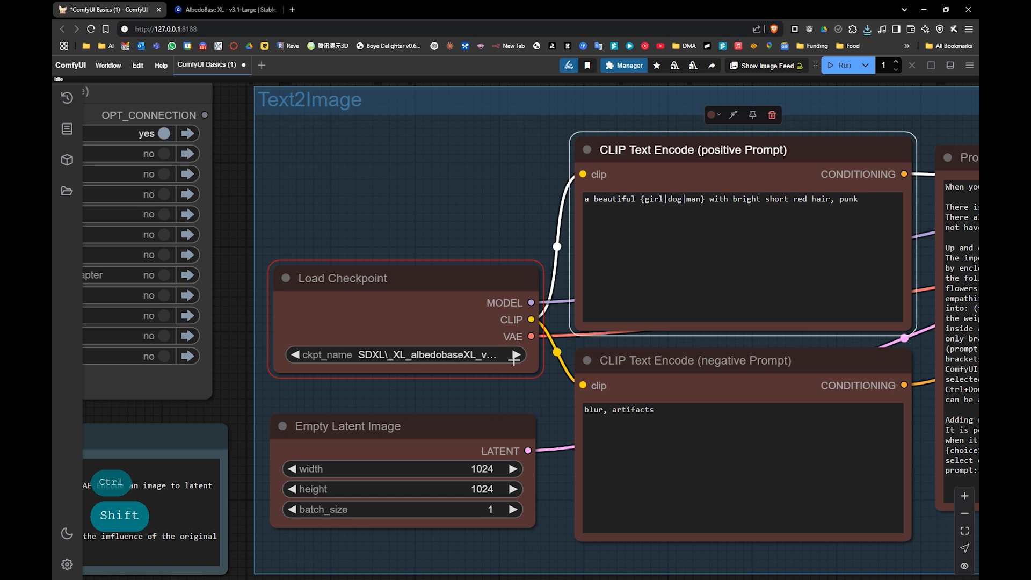
drag(514, 359, 470, 354)
scroll(597, 220, down, 1)
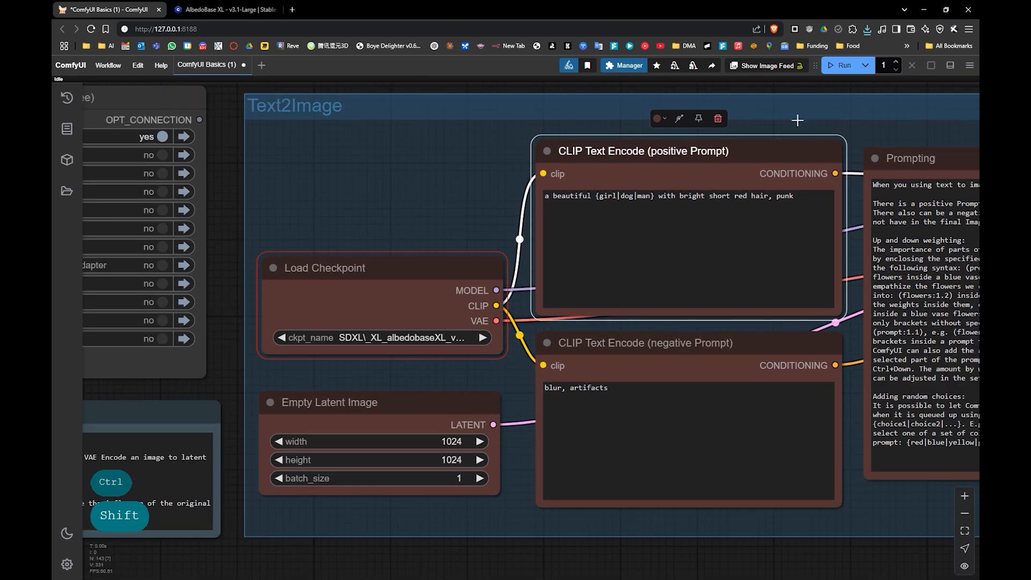
click(839, 65)
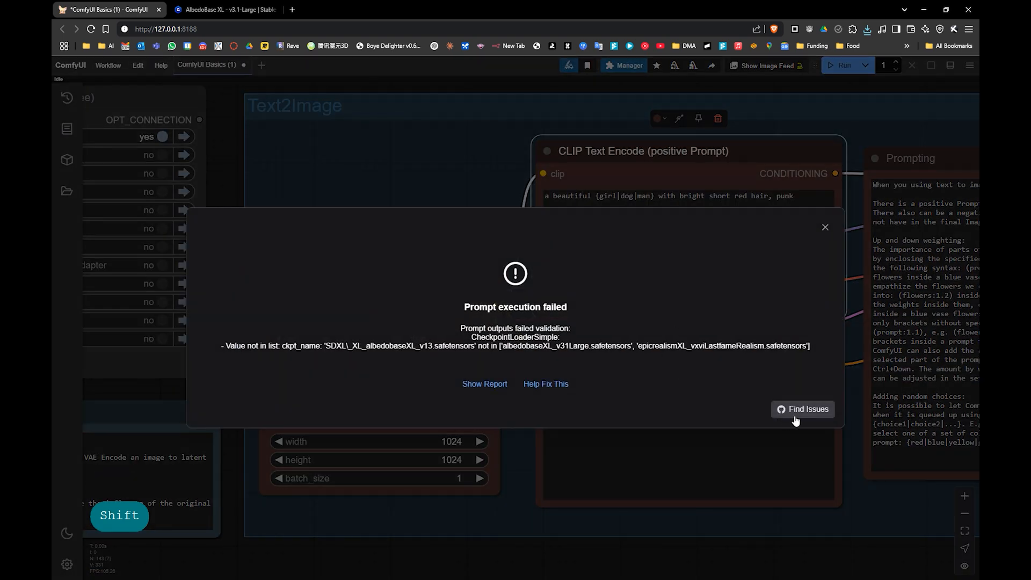
click(826, 228)
click(636, 330)
drag(636, 330, 576, 338)
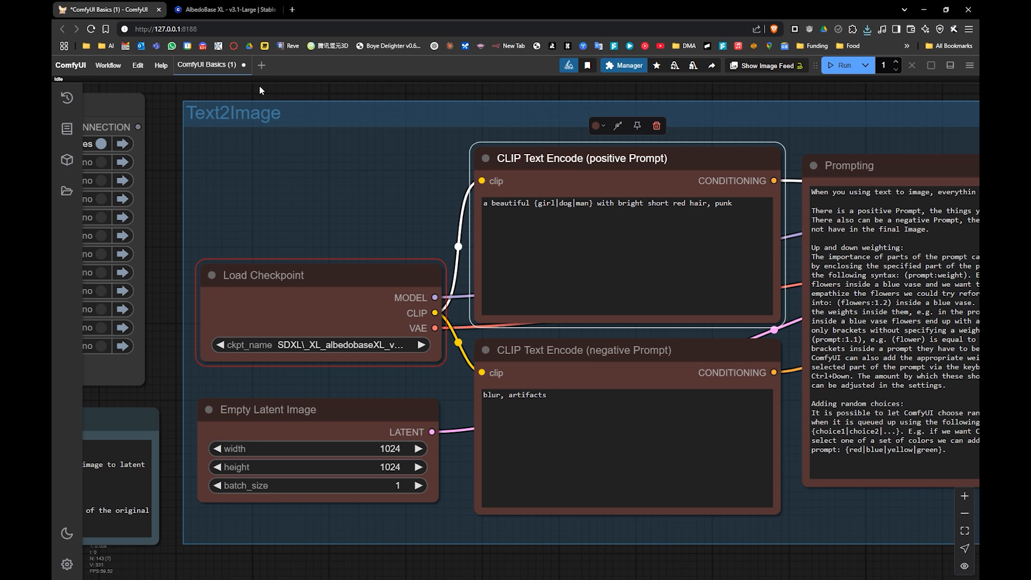
- Reload the ComfyUI page, try the workflow run again and close the error dialog
click(91, 28)
click(556, 87)
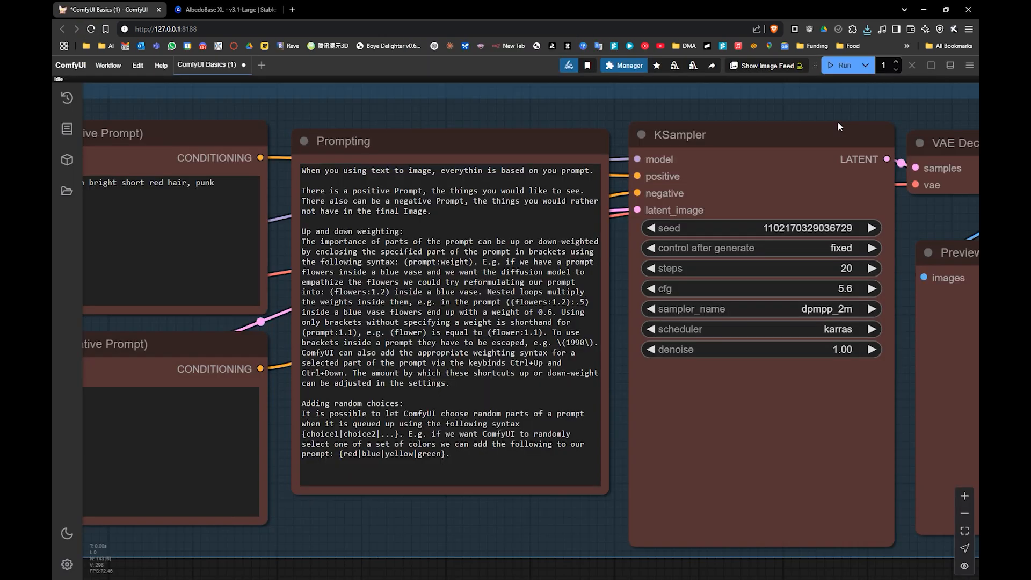
click(840, 65)
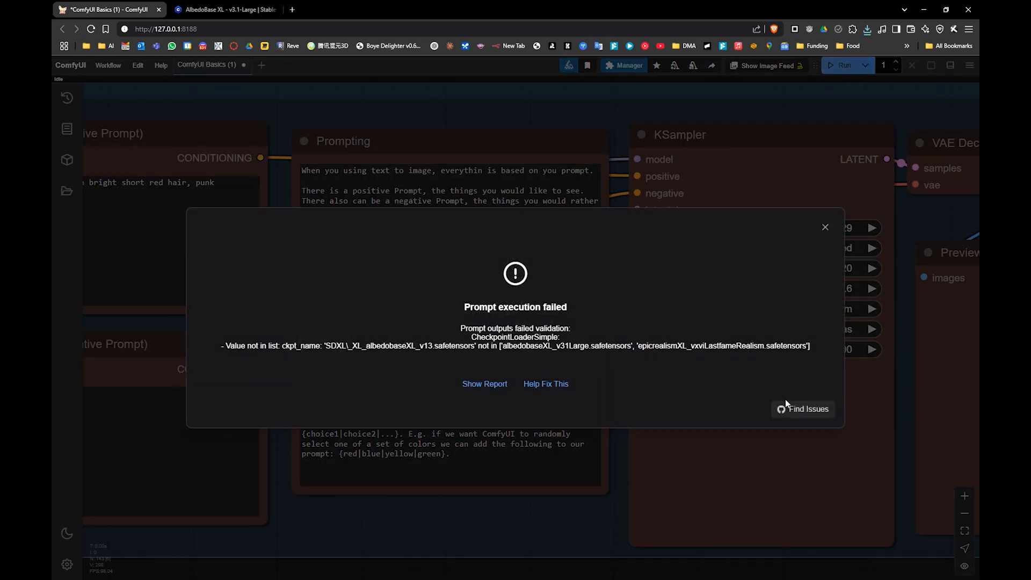
click(826, 228)
- Examine the checkpoints available in the Load Checkpoint node of the Text2Image group and close the list without choosing one
drag(279, 532, 677, 552)
drag(225, 226, 526, 338)
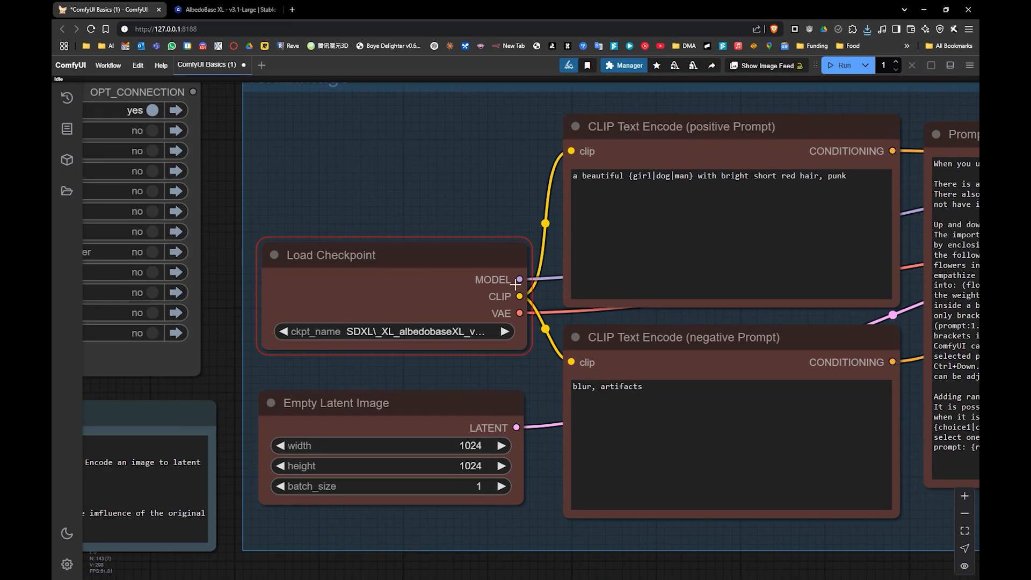
click(402, 337)
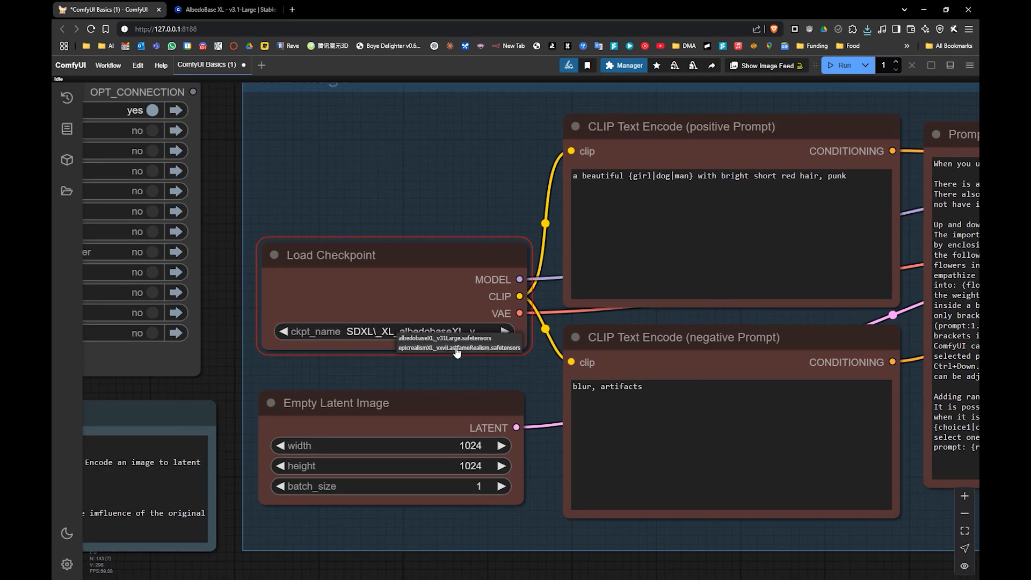
click(348, 332)
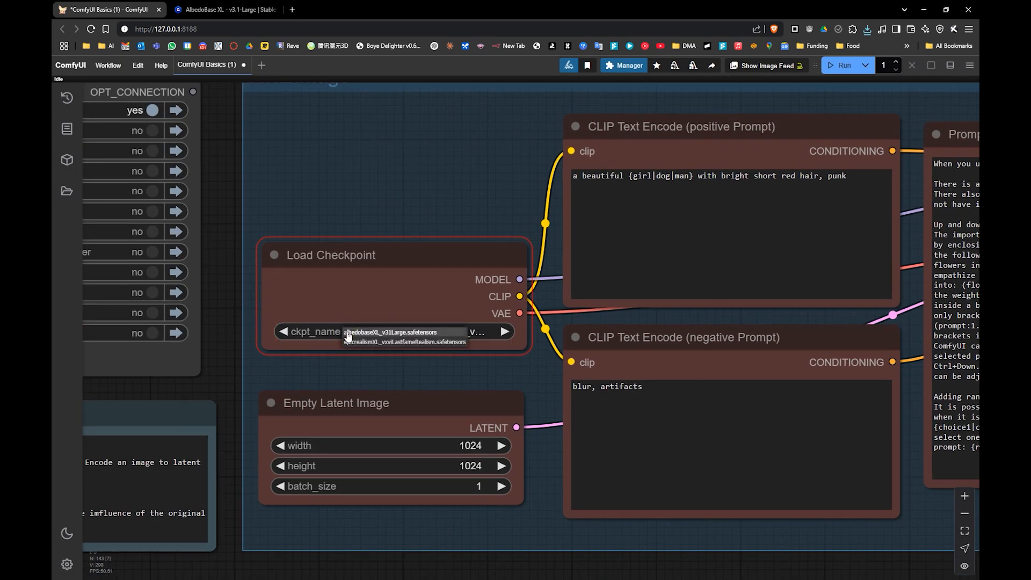
click(396, 285)
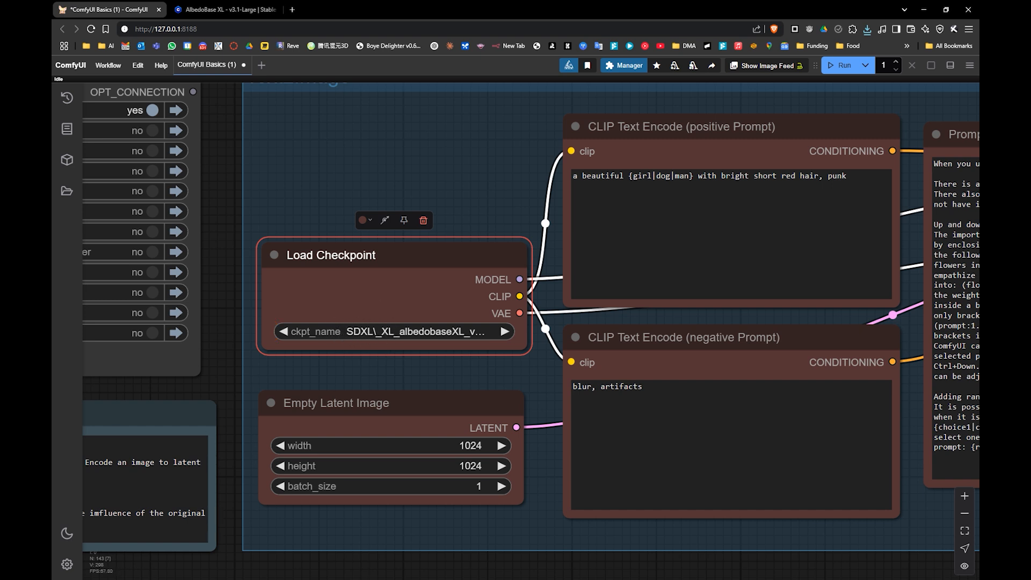
- In File Explorer, create a folder named SDXL in the checkpoints folder and move the AlbedoBase and epicrealism safetensors files into it
key(alt+Tab)
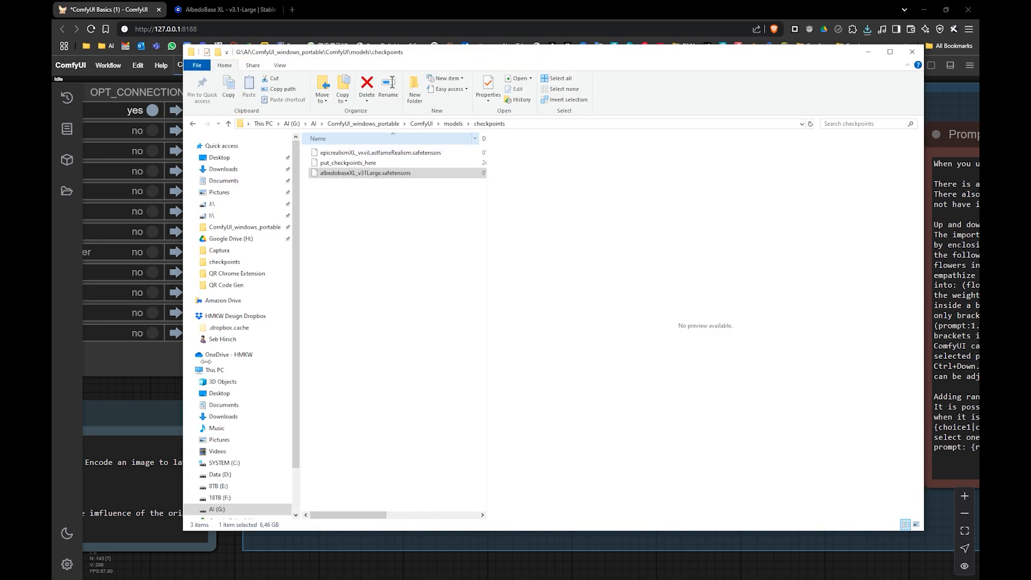
click(406, 244)
right_click(371, 241)
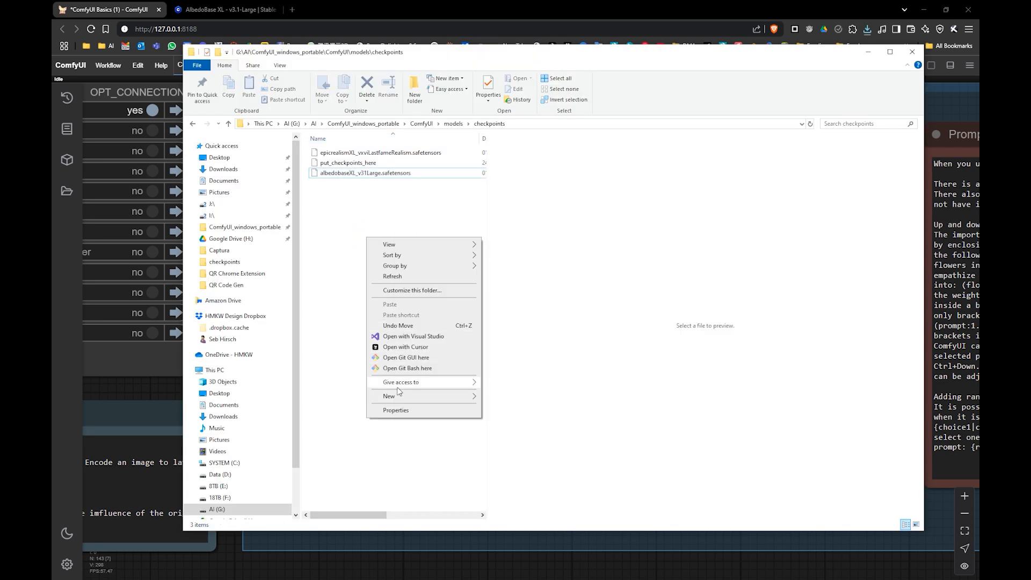
mouse_move(396, 396)
click(501, 395)
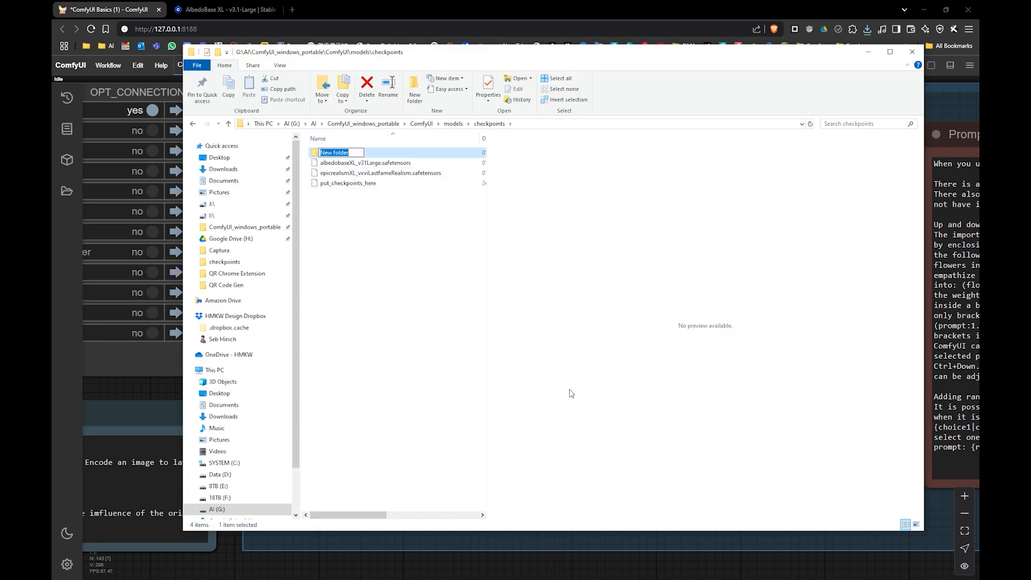
text(SD)
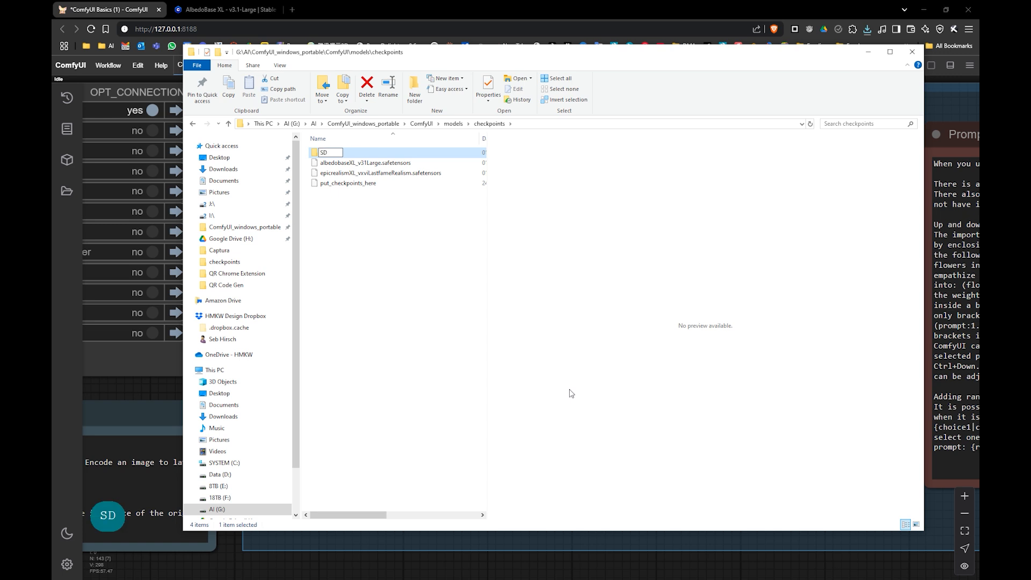
text(XL)
key(Return)
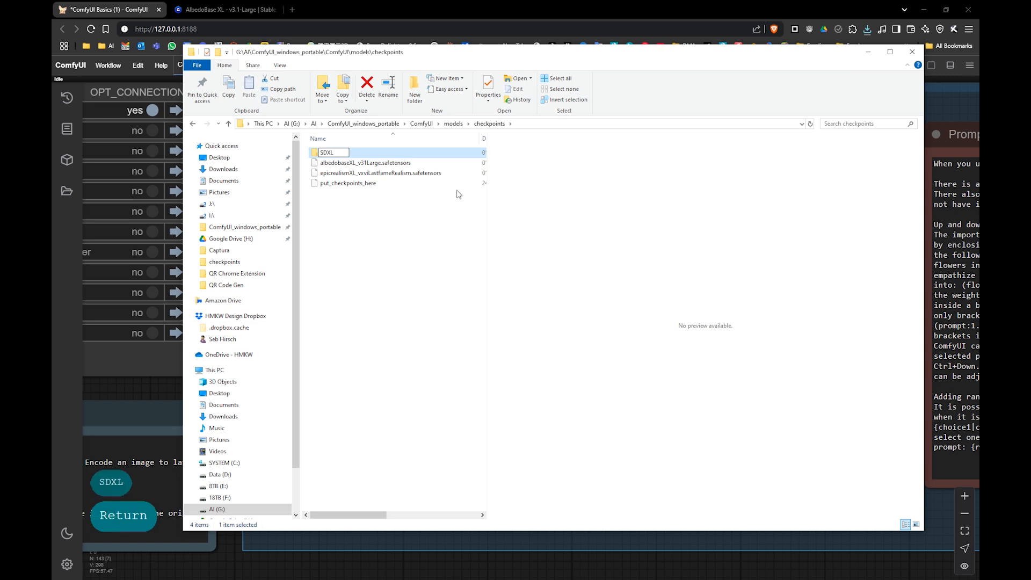
mouse_move(341, 156)
mouse_down()
mouse_move(369, 176)
mouse_move(334, 143)
mouse_move(327, 155)
mouse_up()
key(shift)
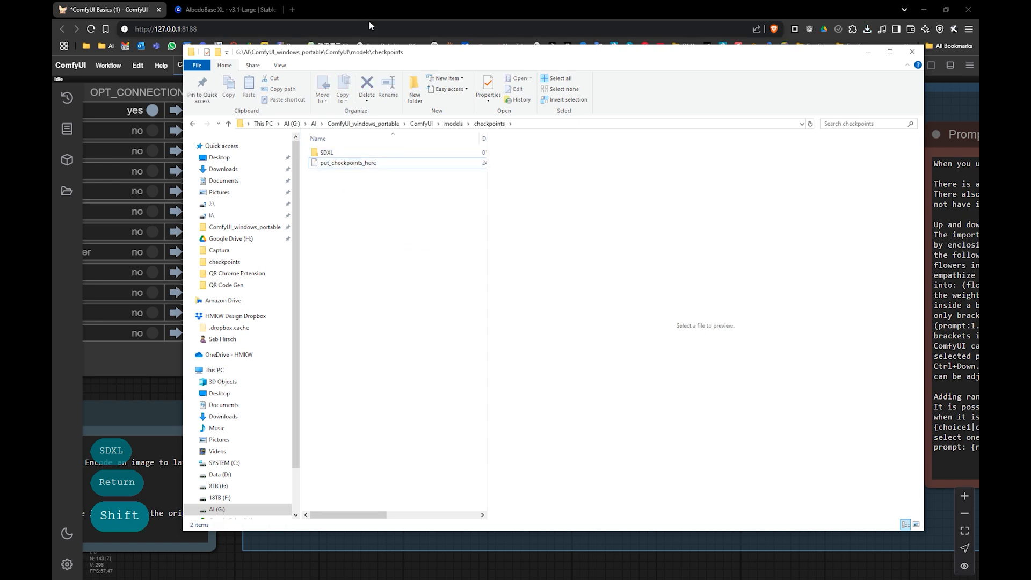
- Return to ComfyUI, try running the workflow with the reorganised checkpoints folder and dismiss the error dialog
click(370, 12)
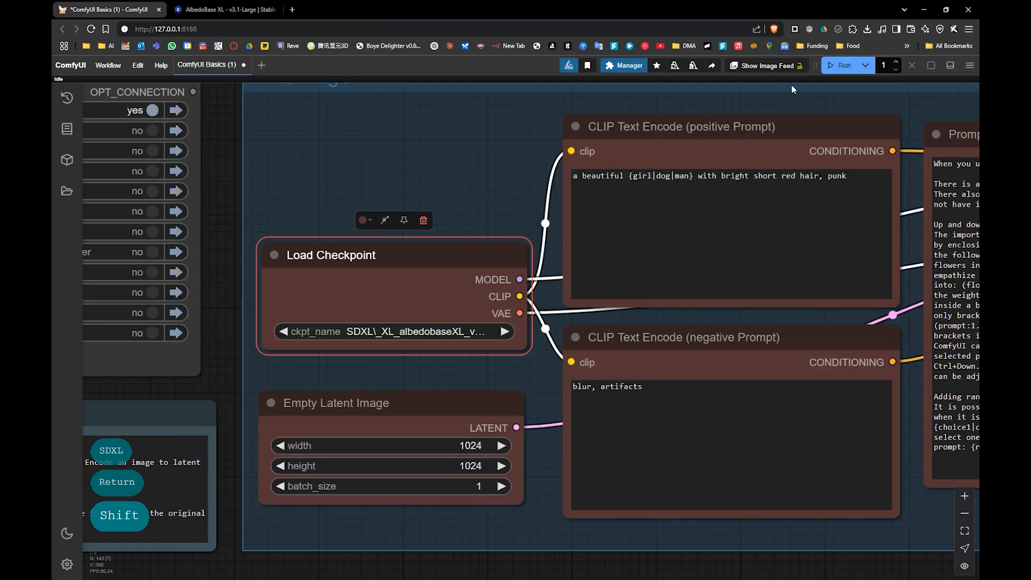
click(842, 65)
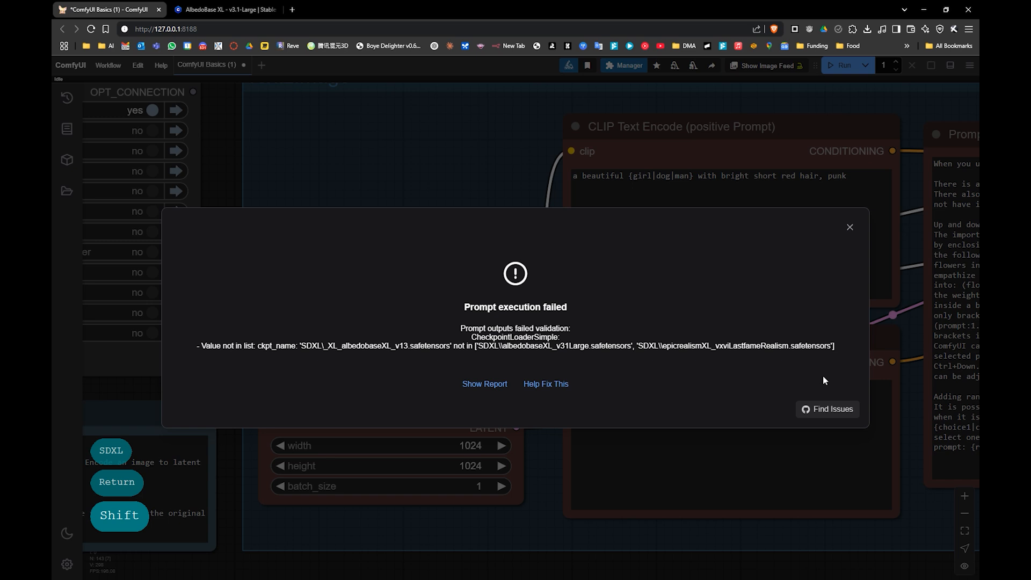
click(850, 227)
- Reload ComfyUI to refresh its checkpoint list, try the run once more and close the error dialog
key(F5)
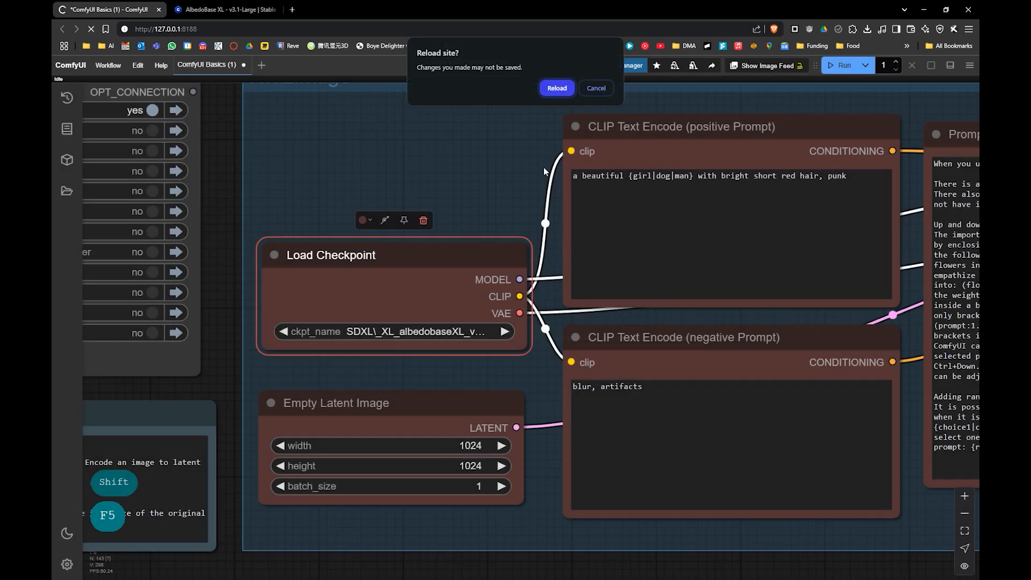
click(558, 87)
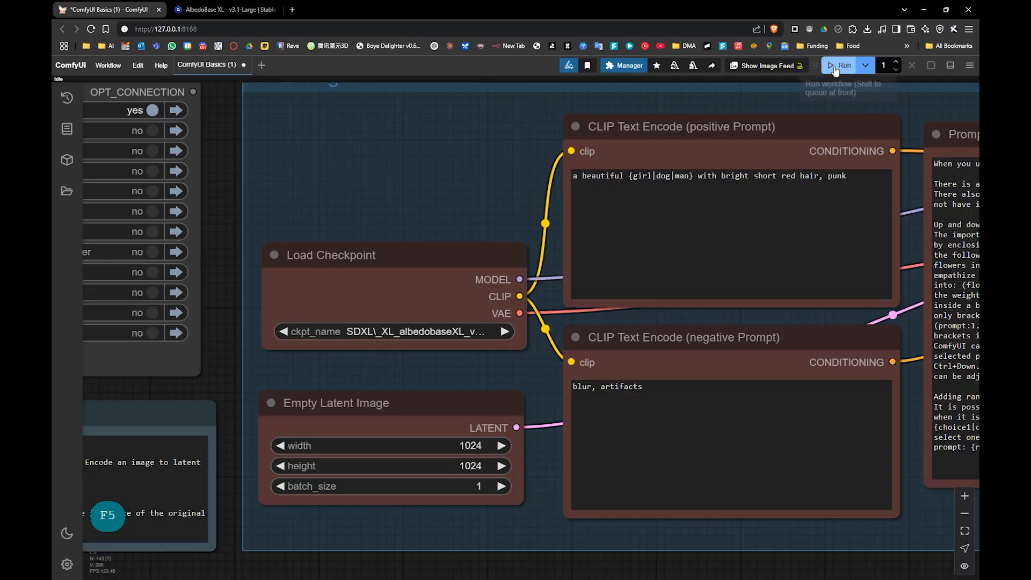
click(835, 69)
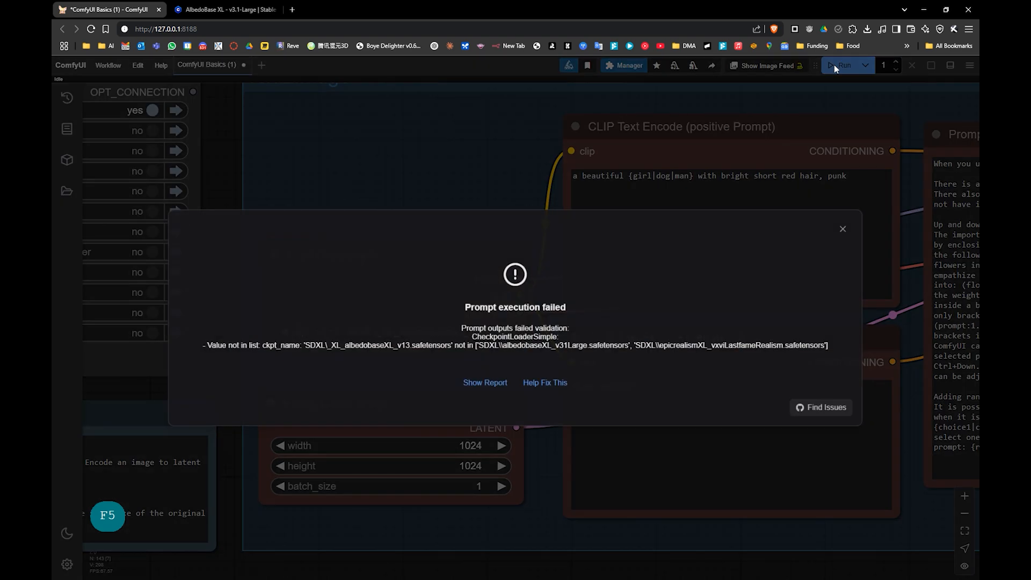
click(850, 227)
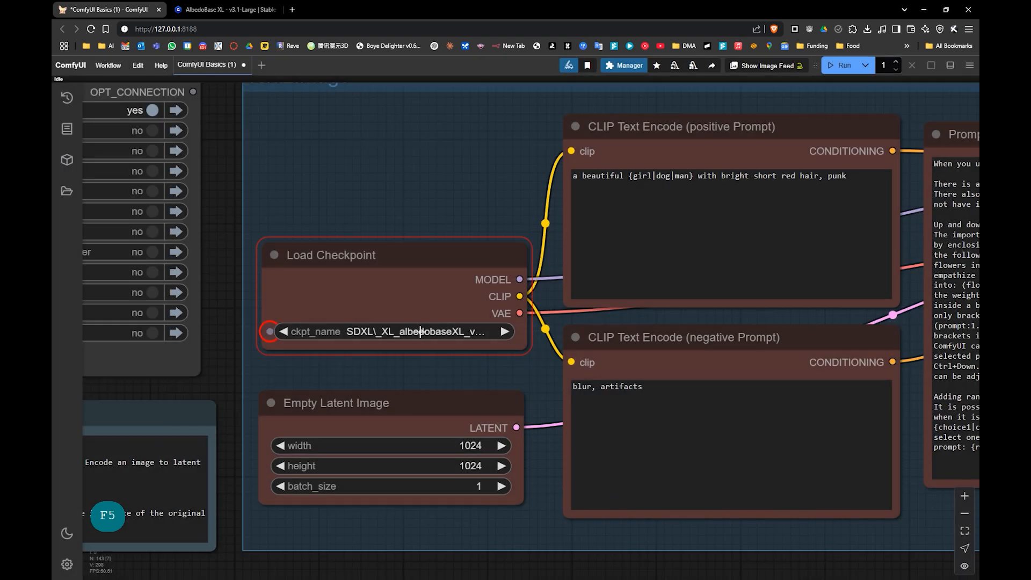
- Select SDXL\albedobaseXL_v31Large.safetensors in the Text2Image group's Load Checkpoint node and run the workflow, following it through to the Preview Image node
click(453, 331)
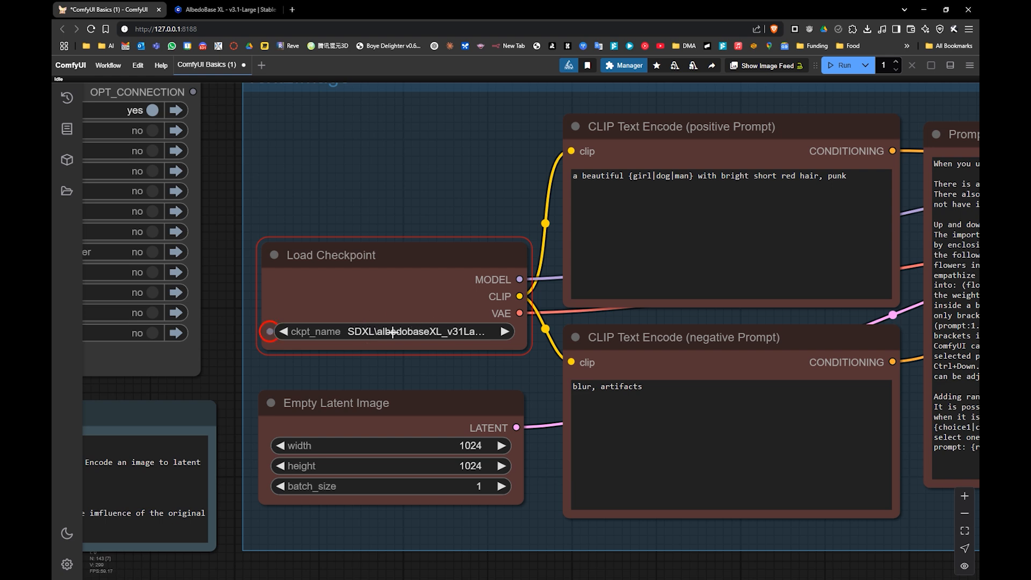
click(393, 331)
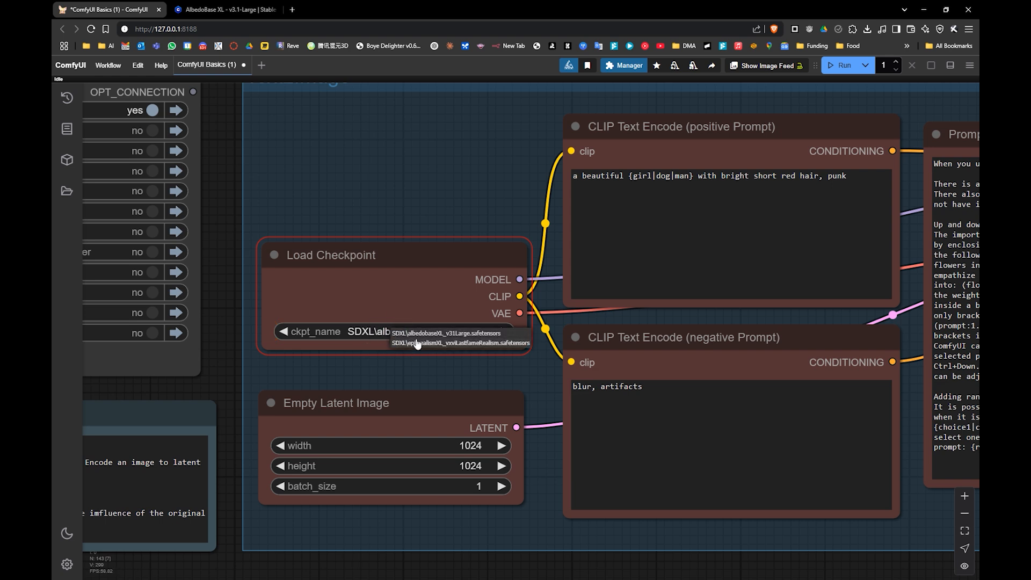
click(369, 324)
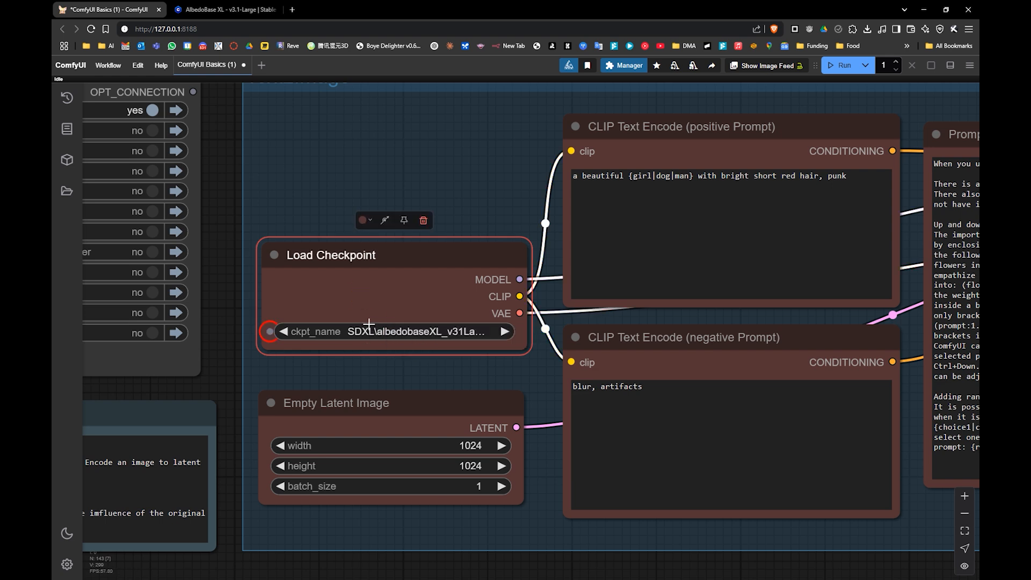
click(369, 330)
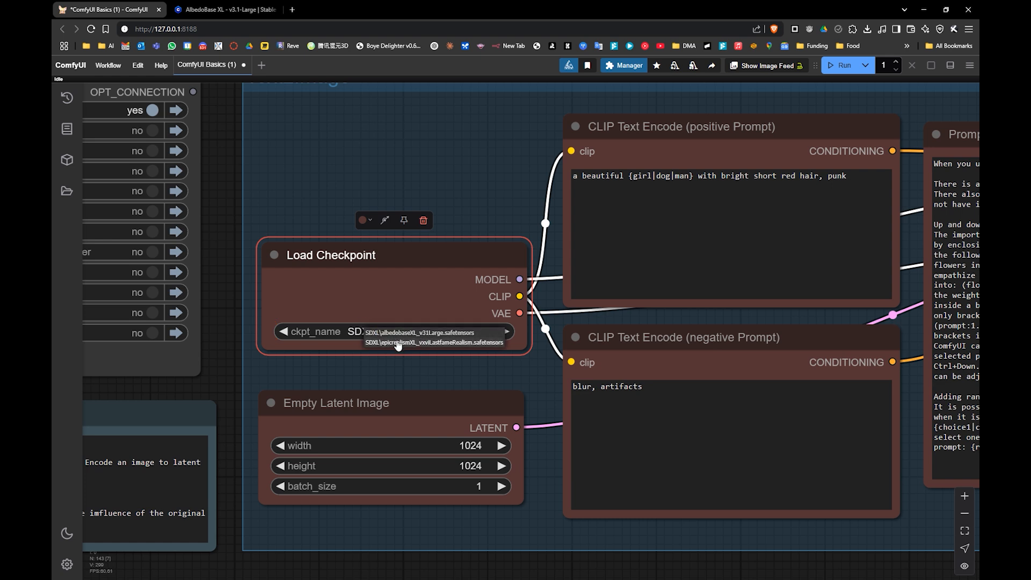
click(424, 333)
click(839, 65)
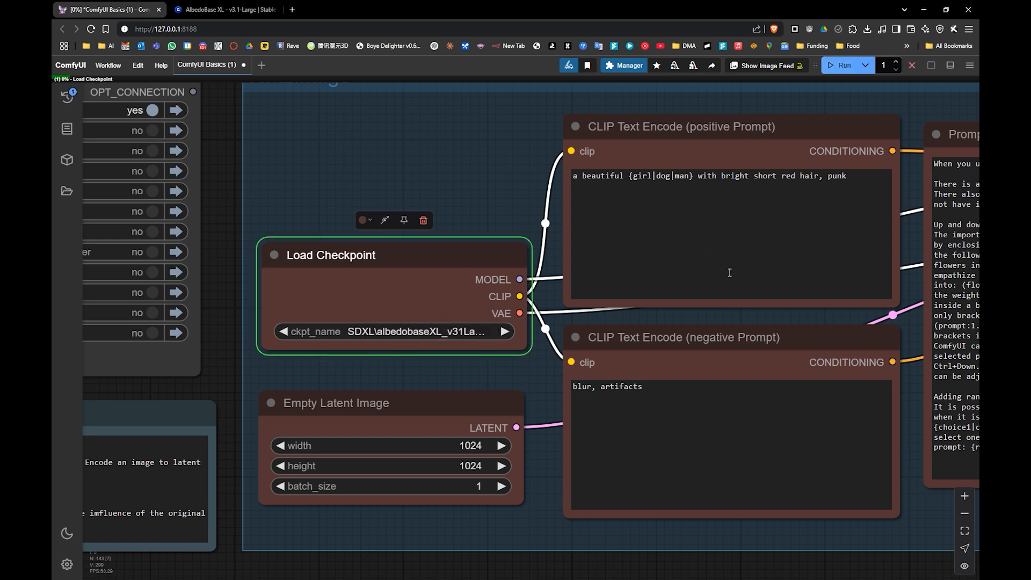
drag(710, 276, 529, 273)
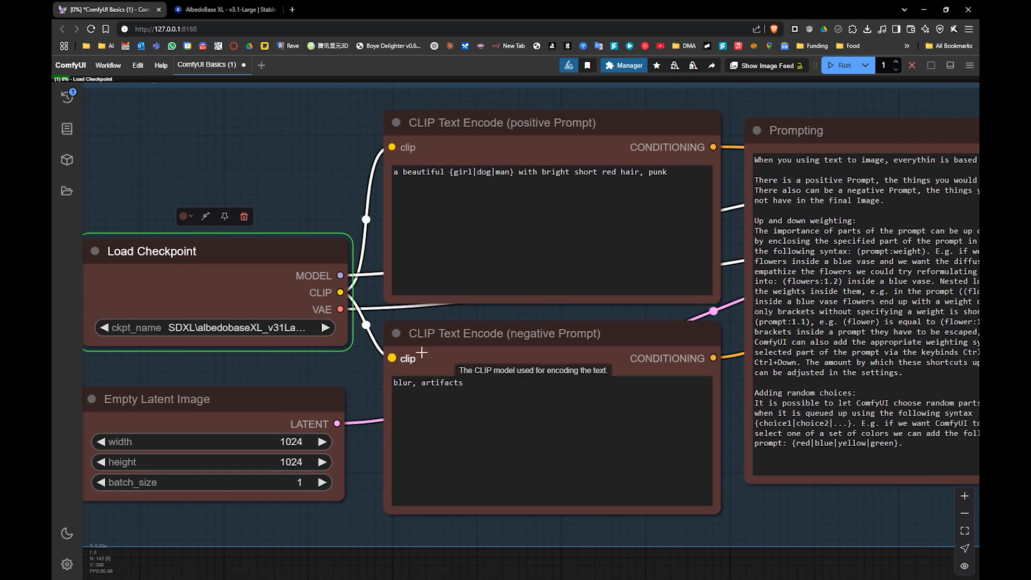
drag(622, 361, 288, 325)
drag(559, 261, 327, 305)
drag(682, 299, 586, 272)
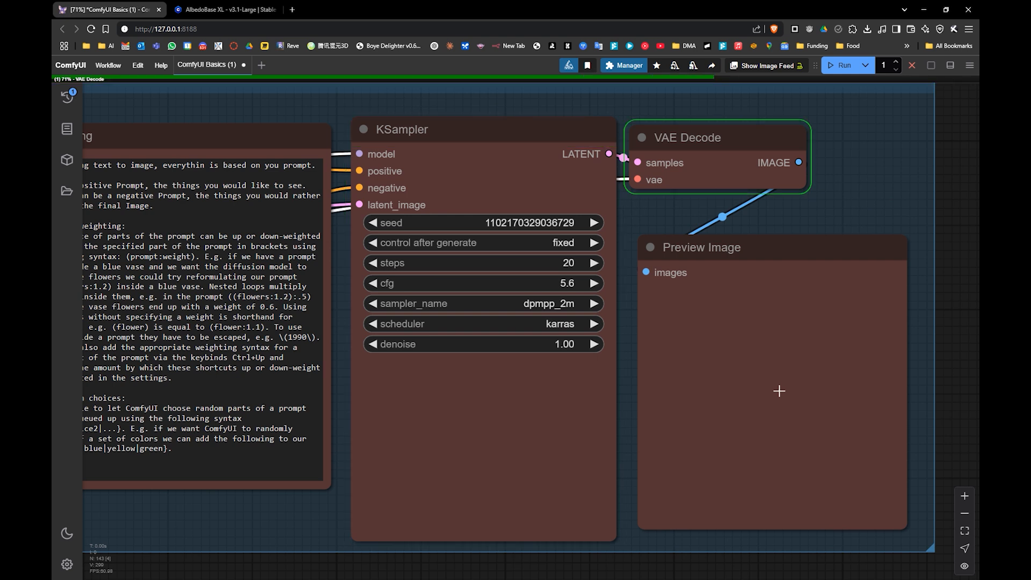
- In the Fast Groups Muter beside the Text2Image group, disable Text2Image and enable Image2Image
drag(482, 360, 809, 374)
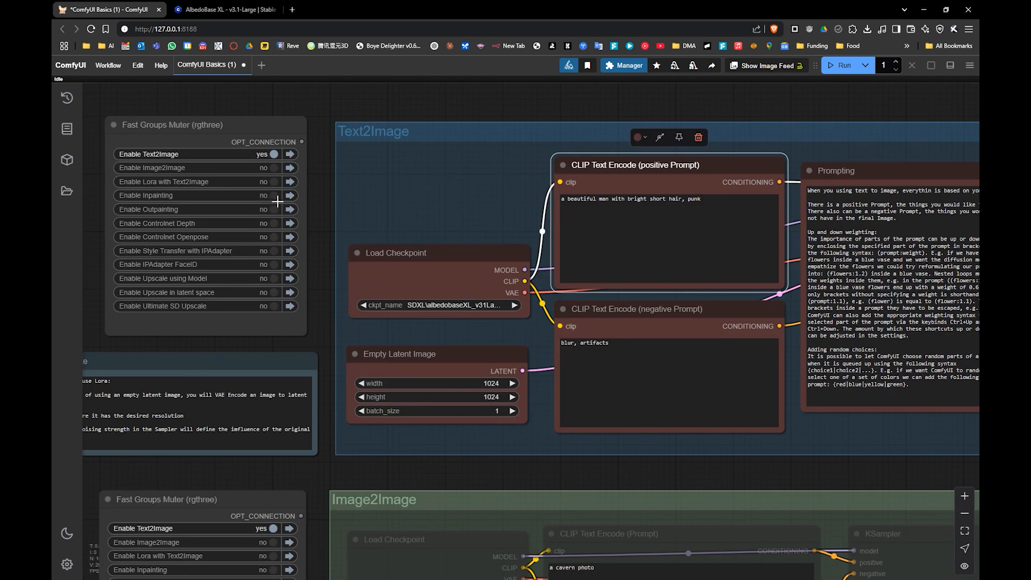
drag(278, 202, 372, 211)
scroll(348, 172, up, 4)
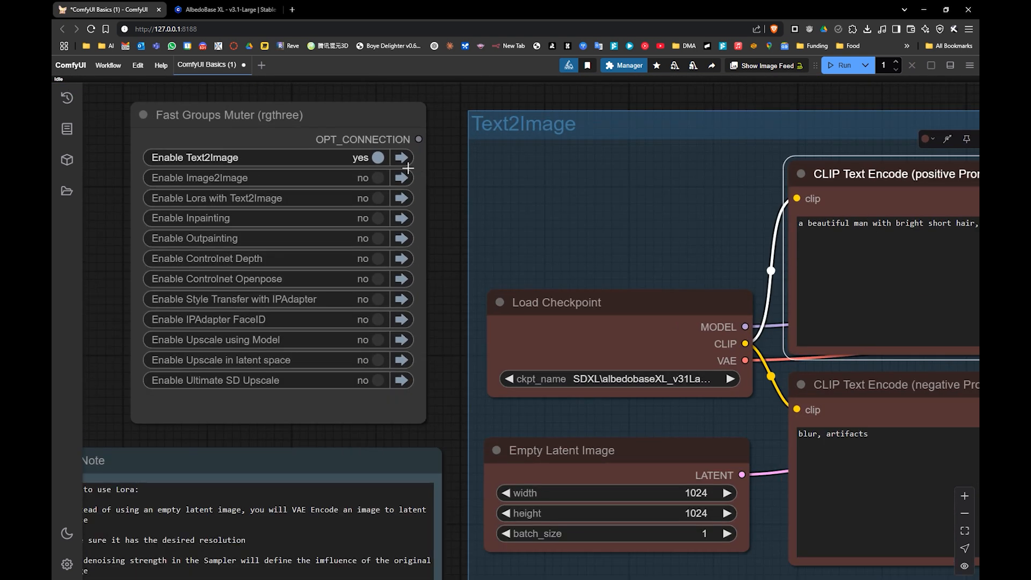
click(379, 158)
click(379, 178)
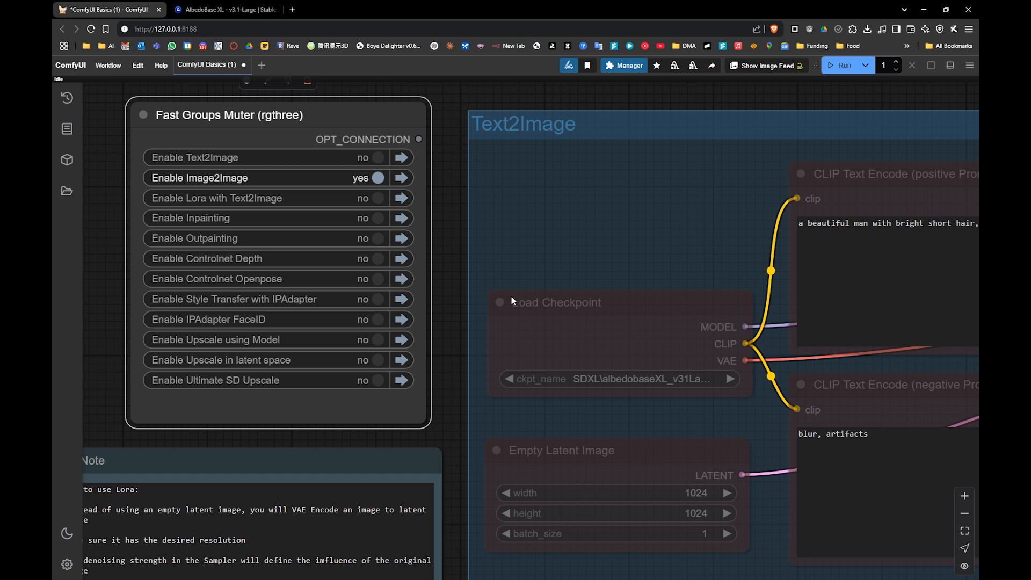
- Examine the Load Image, Scale Image to Total Pixels and VAE Encode nodes in the Image2Image group
drag(516, 414, 484, 293)
drag(469, 497, 592, 350)
drag(633, 483, 439, 188)
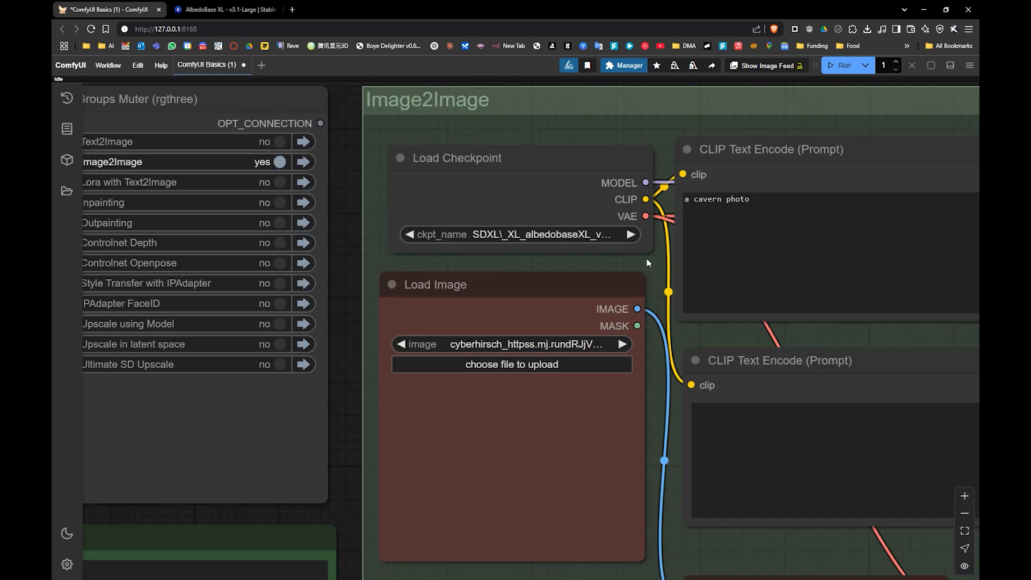
scroll(651, 255, down, 3)
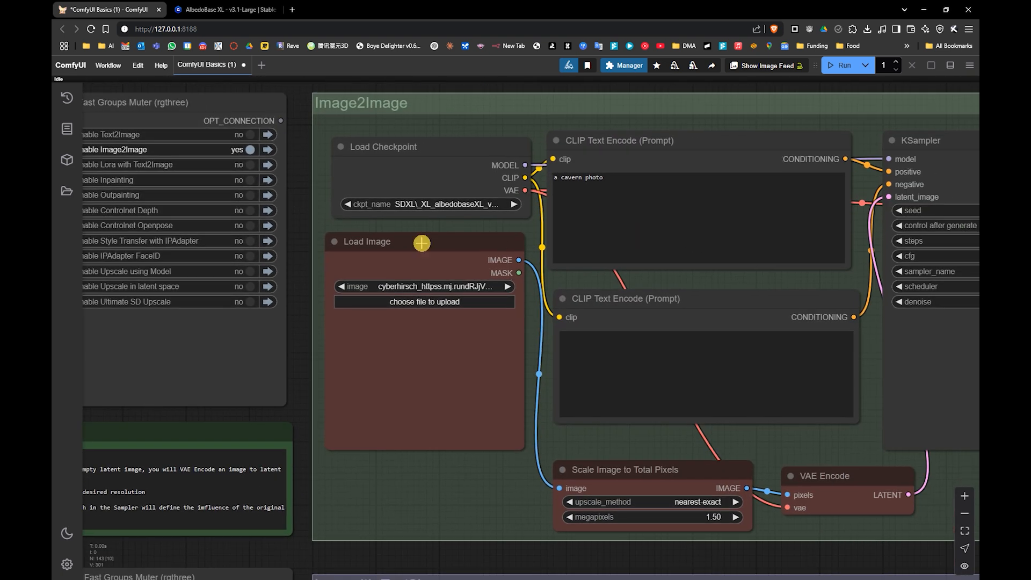
click(422, 243)
click(628, 473)
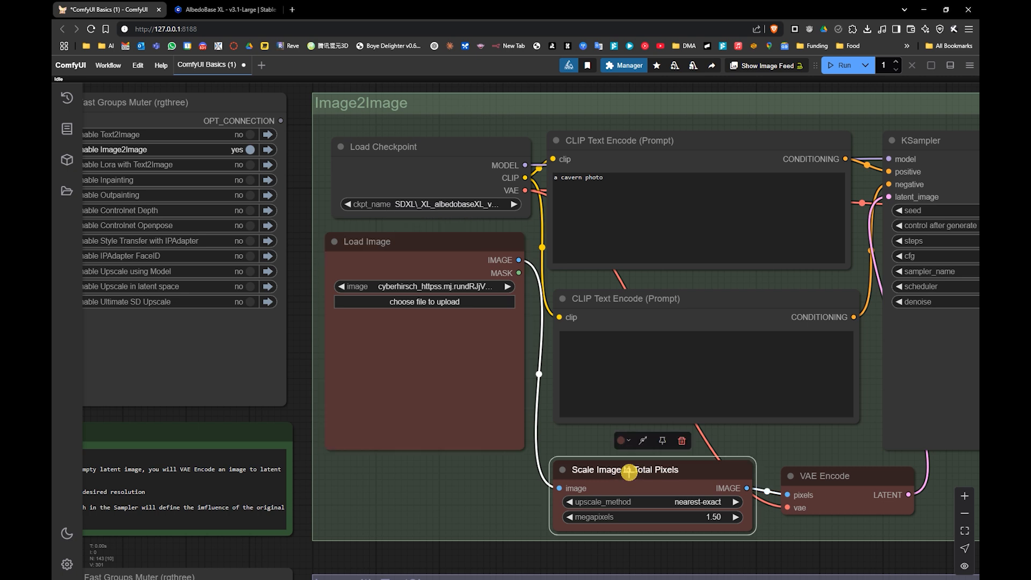
click(851, 476)
- In the Image2Image group, select the SDXL\albedobaseXL_v31Large.safetensors checkpoint and set the Load Image node to example.png
drag(866, 261, 739, 301)
drag(347, 255, 388, 256)
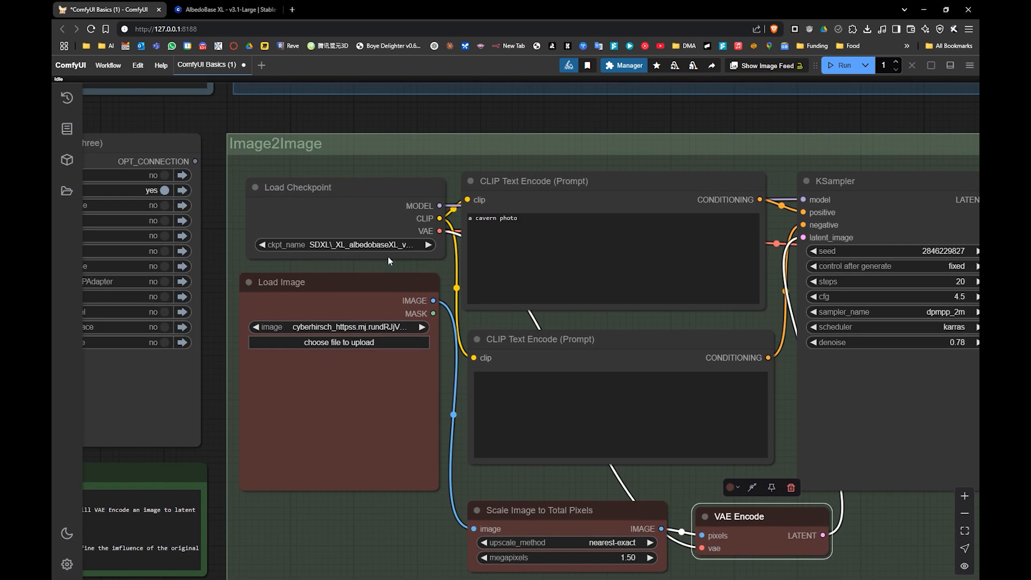
click(374, 243)
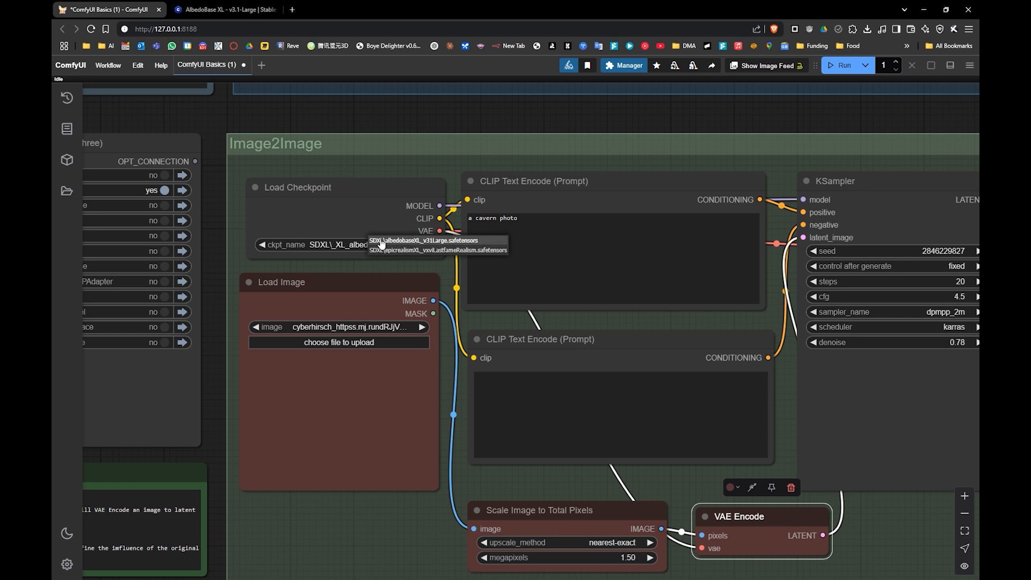
click(382, 241)
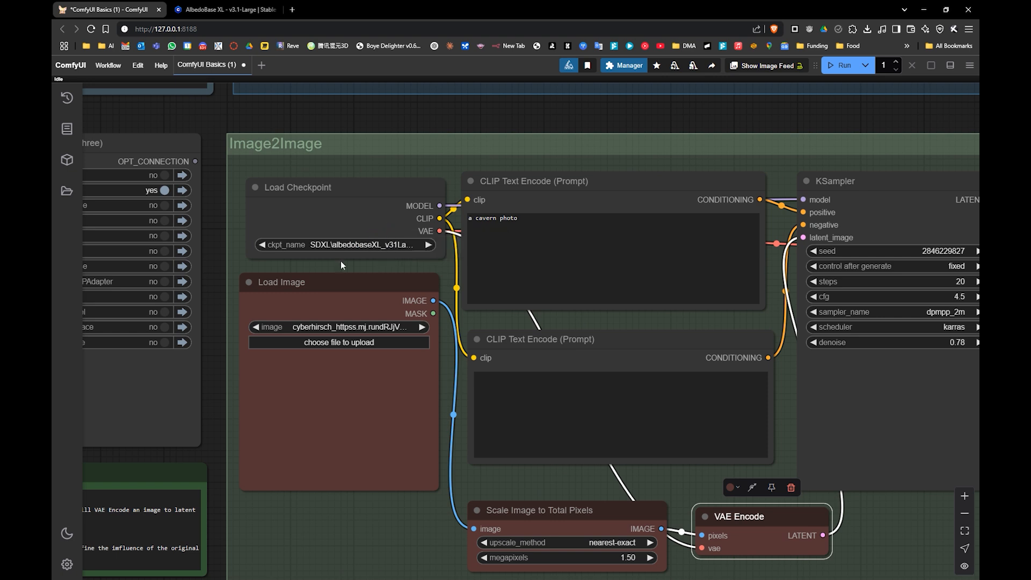
drag(320, 367, 361, 361)
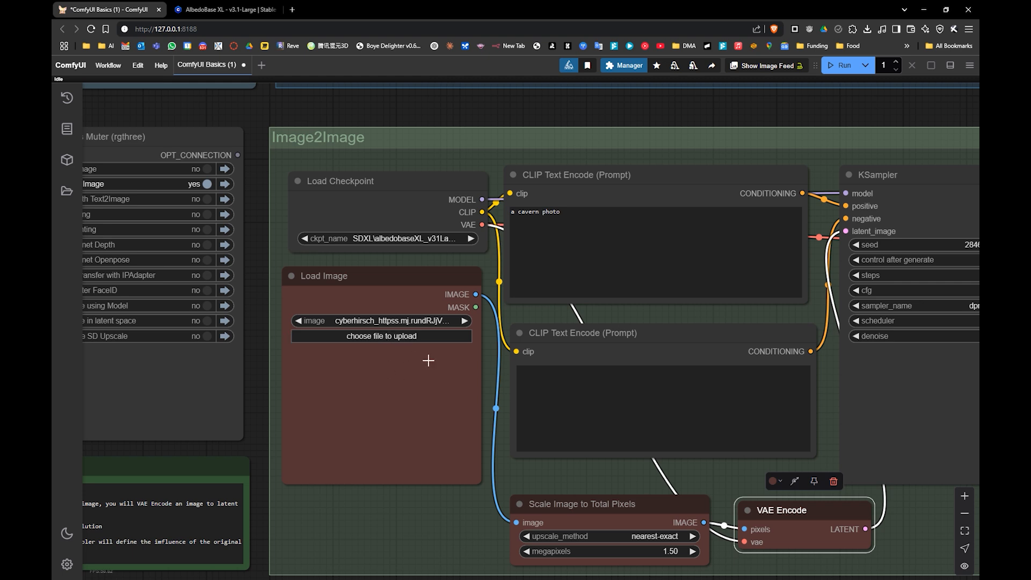
click(462, 319)
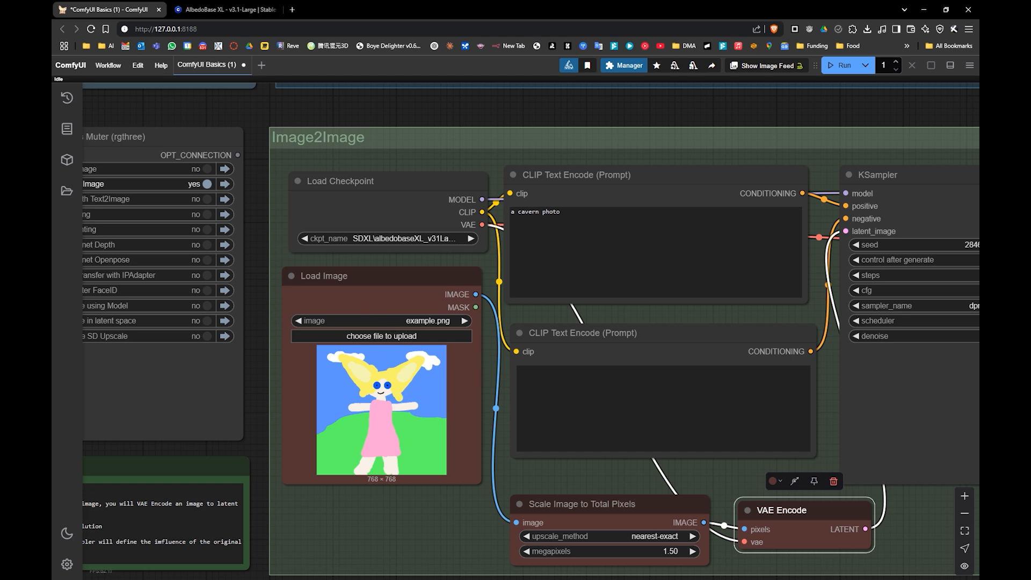
- Switch to File Explorer, examine example.png in the ComfyUI input folder and return to the workflow
key(alt+Tab)
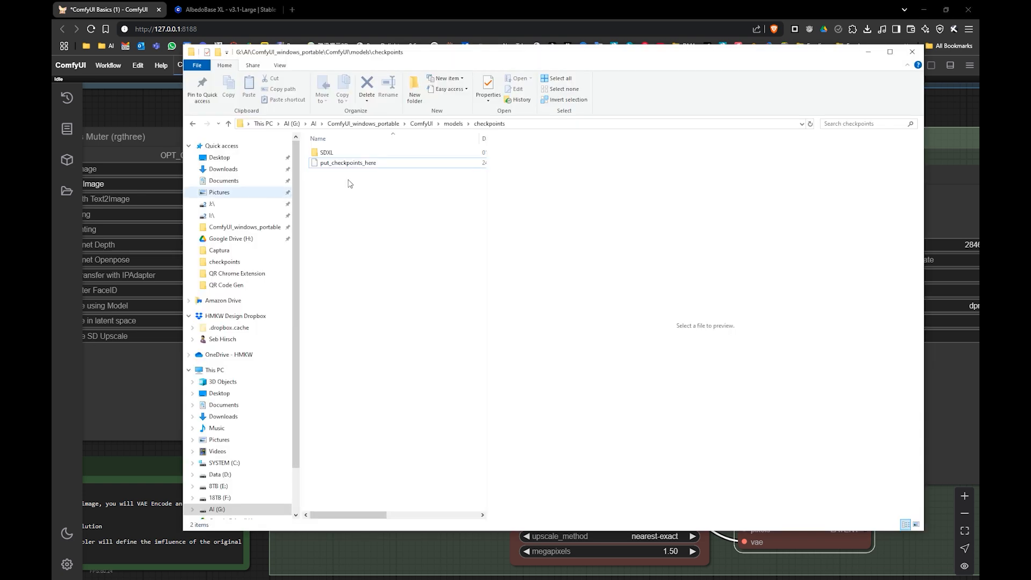
click(418, 123)
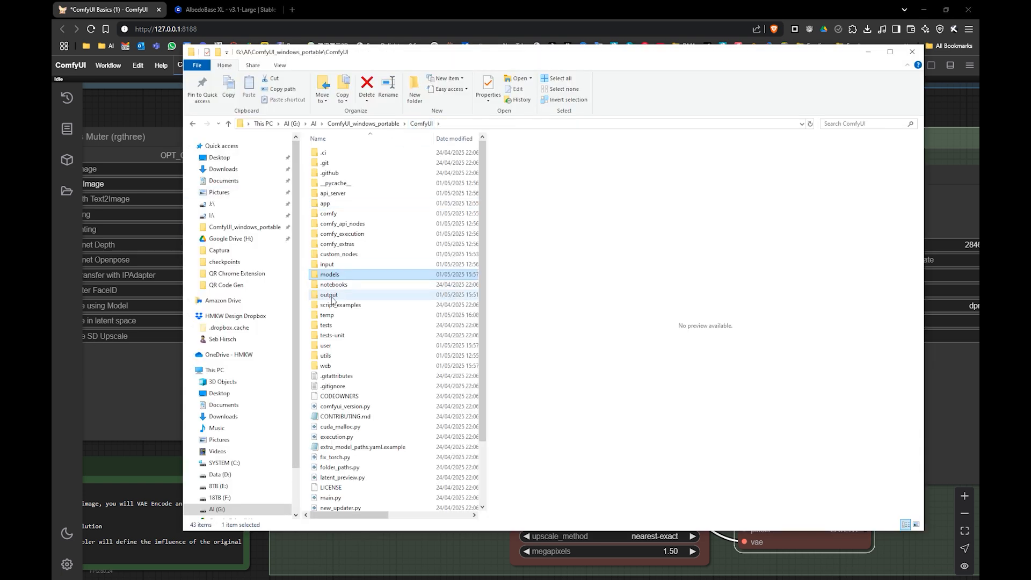
double_click(327, 264)
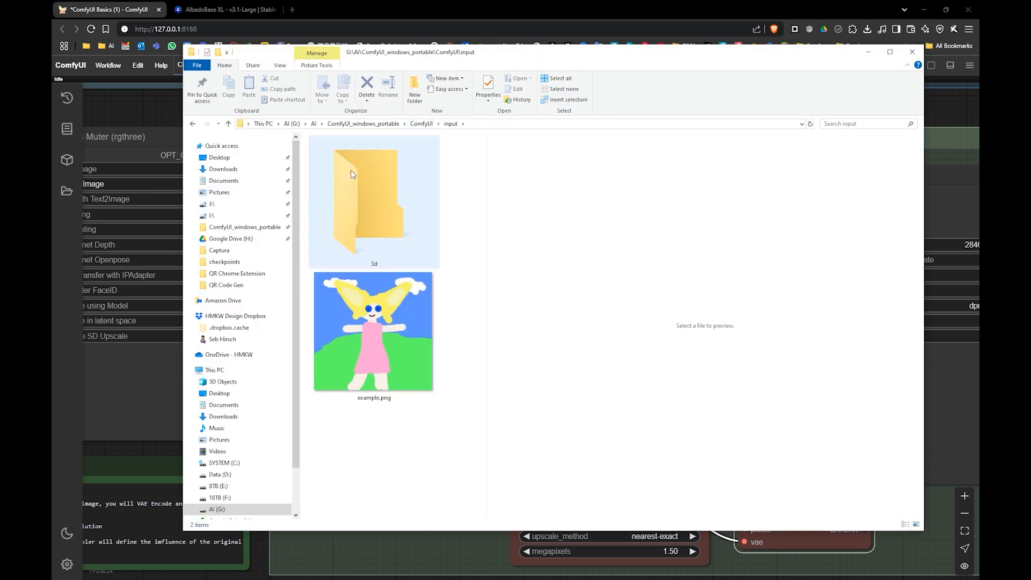
click(374, 333)
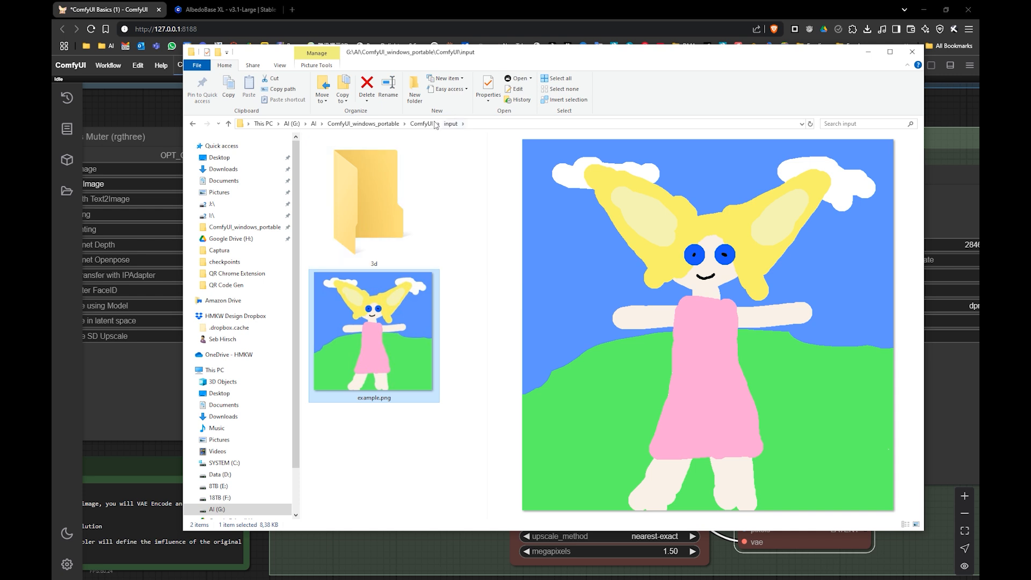
click(870, 53)
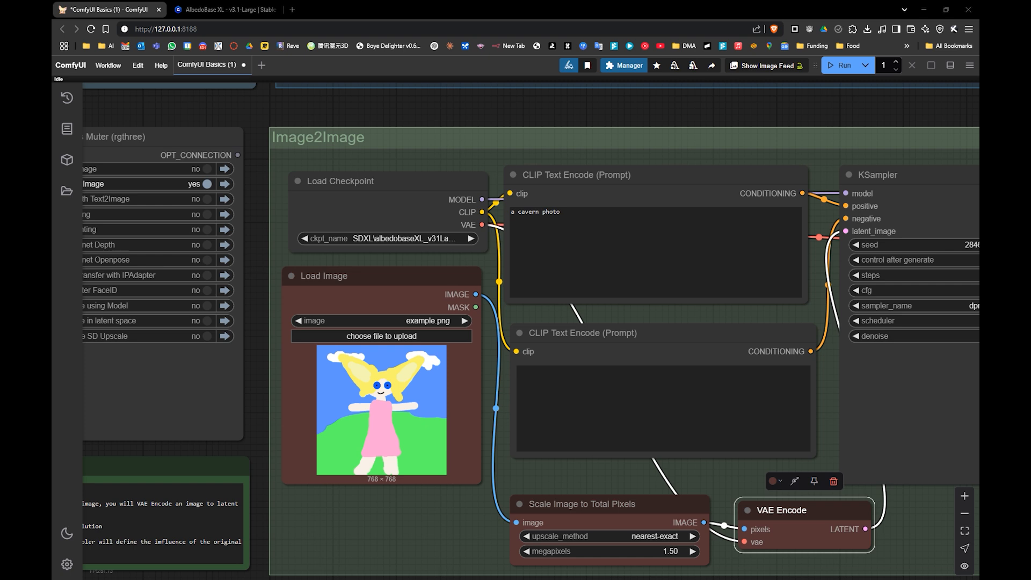
- Replace the example picture in the Image2Image Load Image node with the portrait of the robotic woman
drag(249, 429, 407, 396)
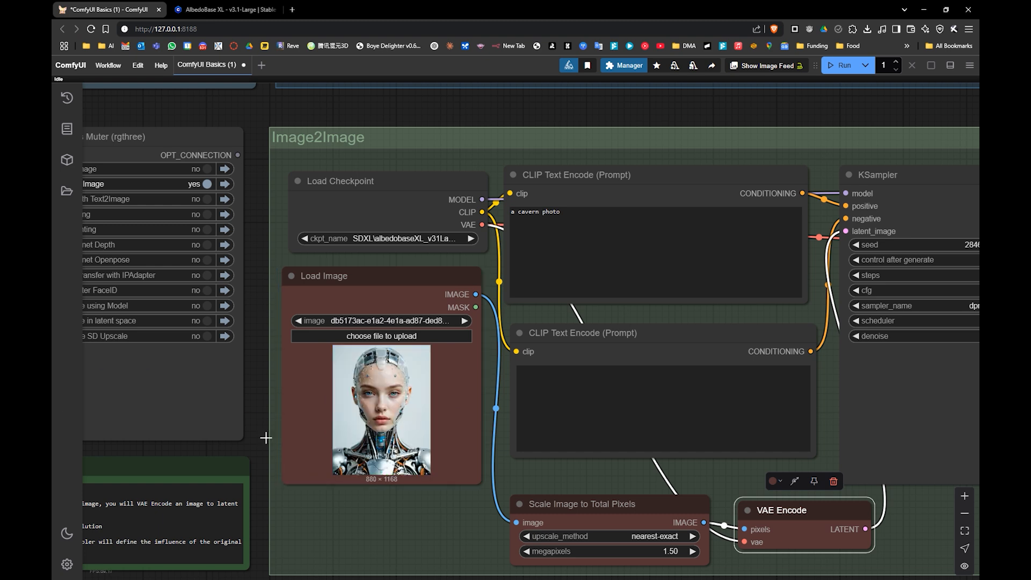
drag(482, 474, 482, 428)
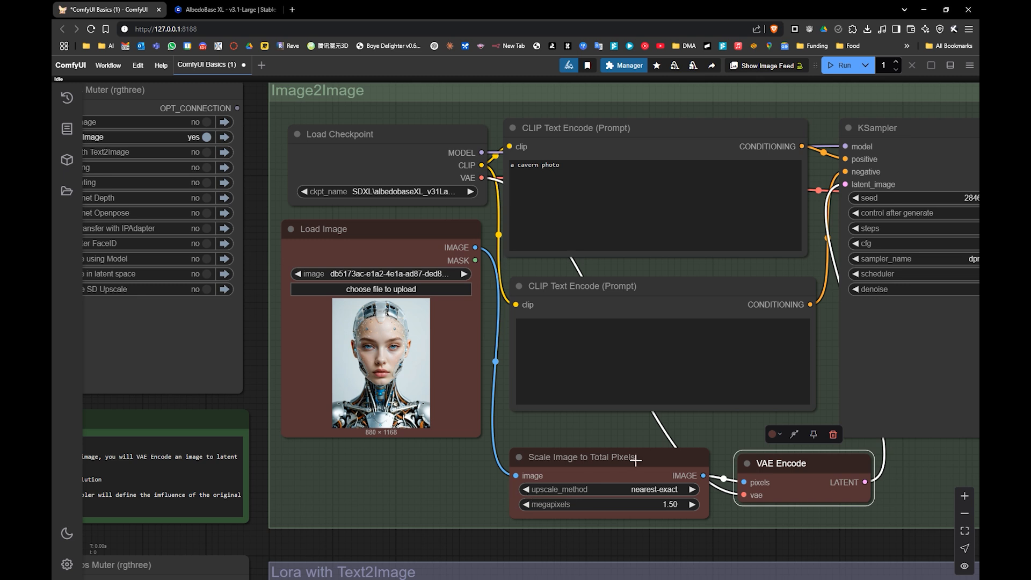
drag(644, 390, 624, 410)
drag(558, 188, 503, 192)
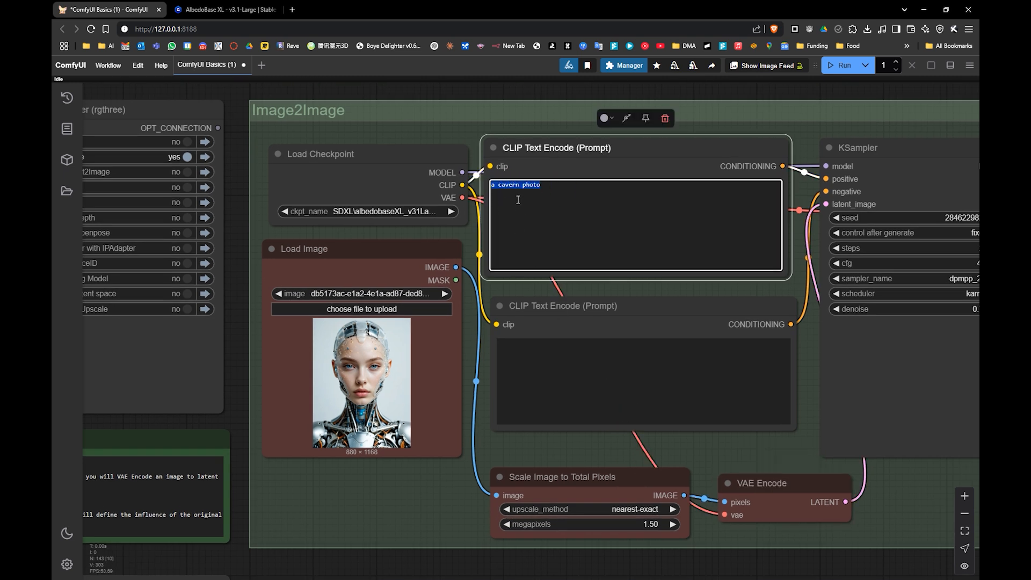
- Set the megapixels of the Scale Image to Total Pixels node to 1.00
drag(643, 337, 598, 307)
drag(357, 207, 354, 207)
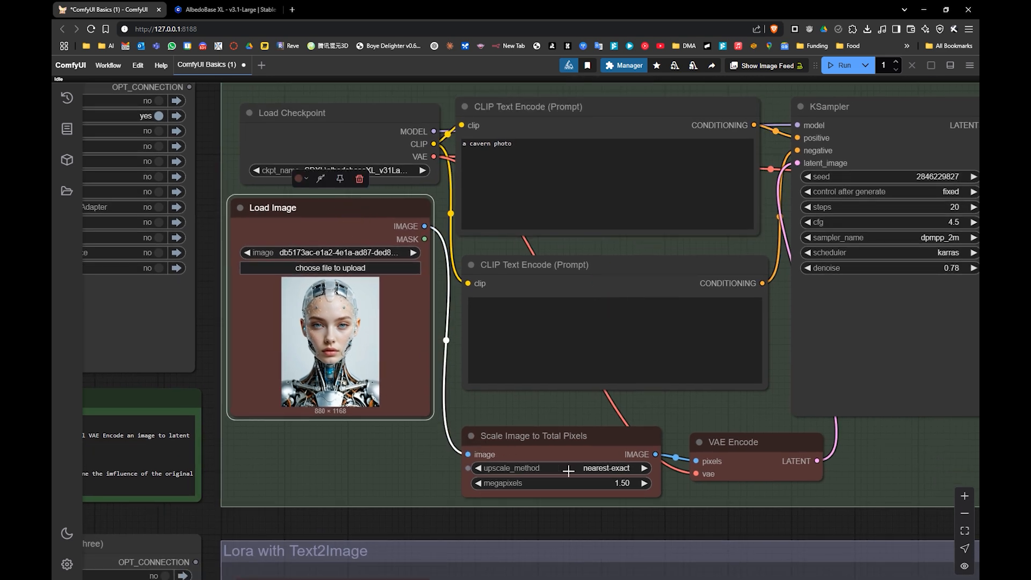
drag(329, 208, 333, 208)
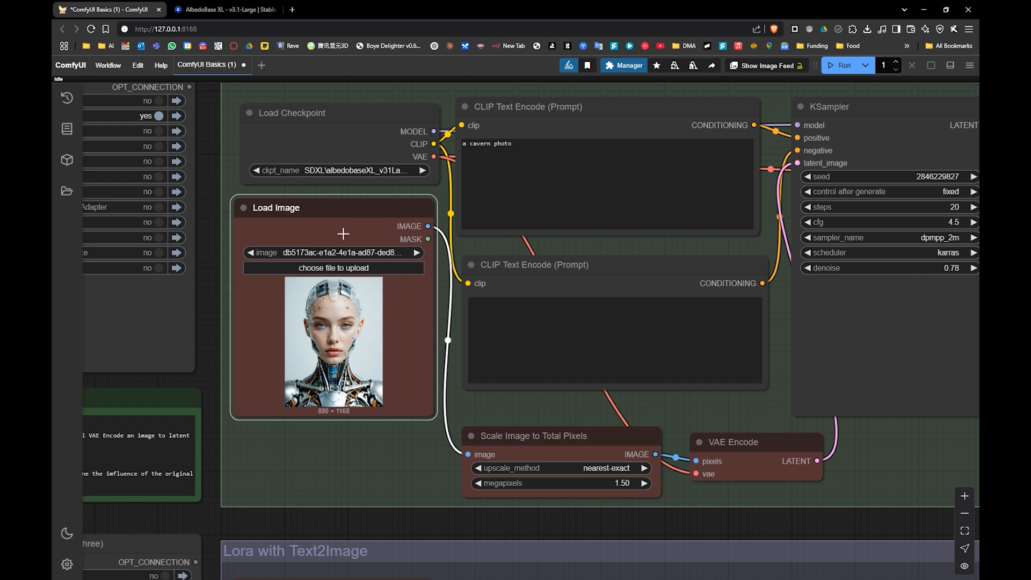
click(623, 484)
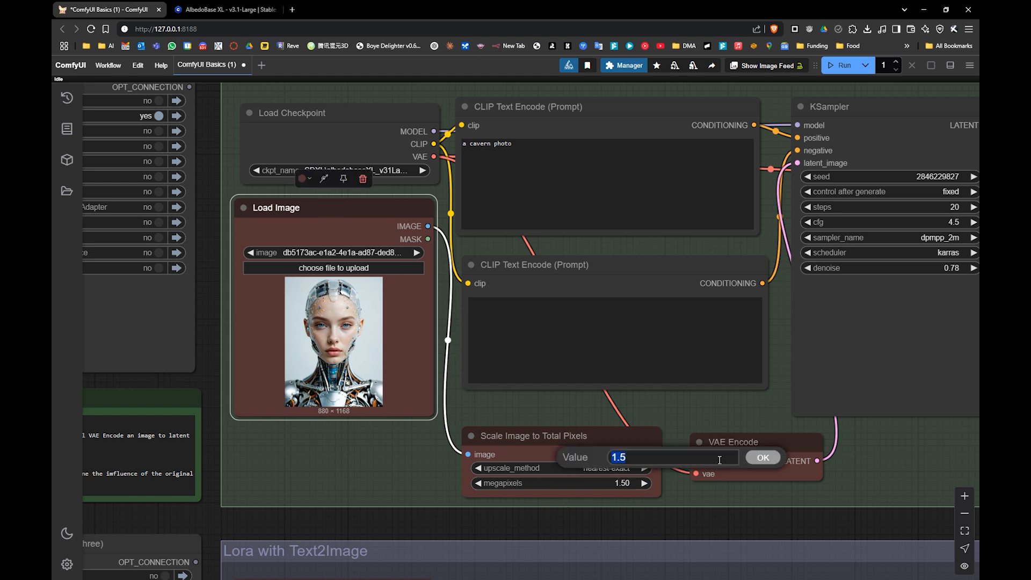
key(Return)
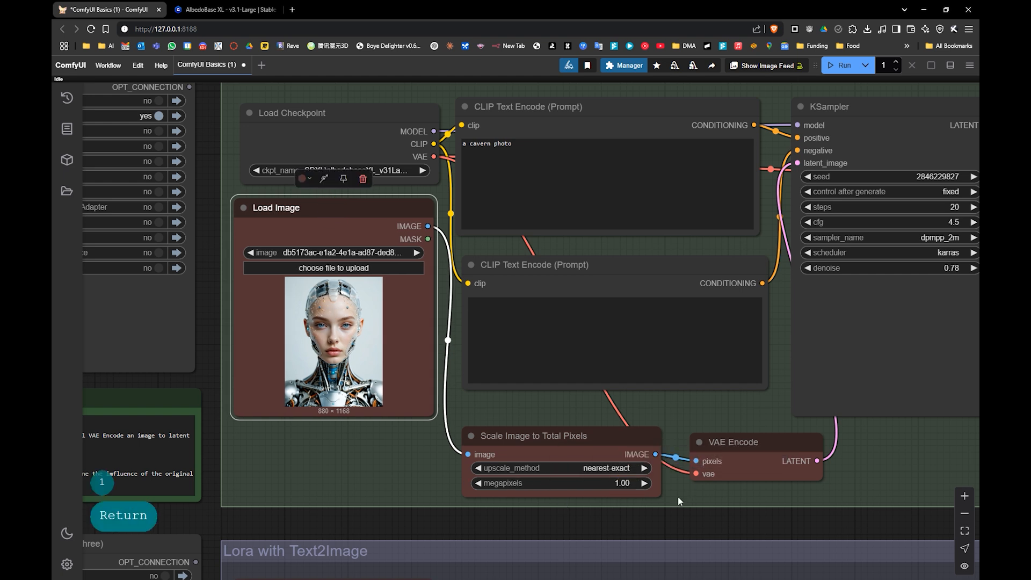
- Set the denoise of the KSampler in the Image2Image group to 1.00
drag(645, 487, 577, 486)
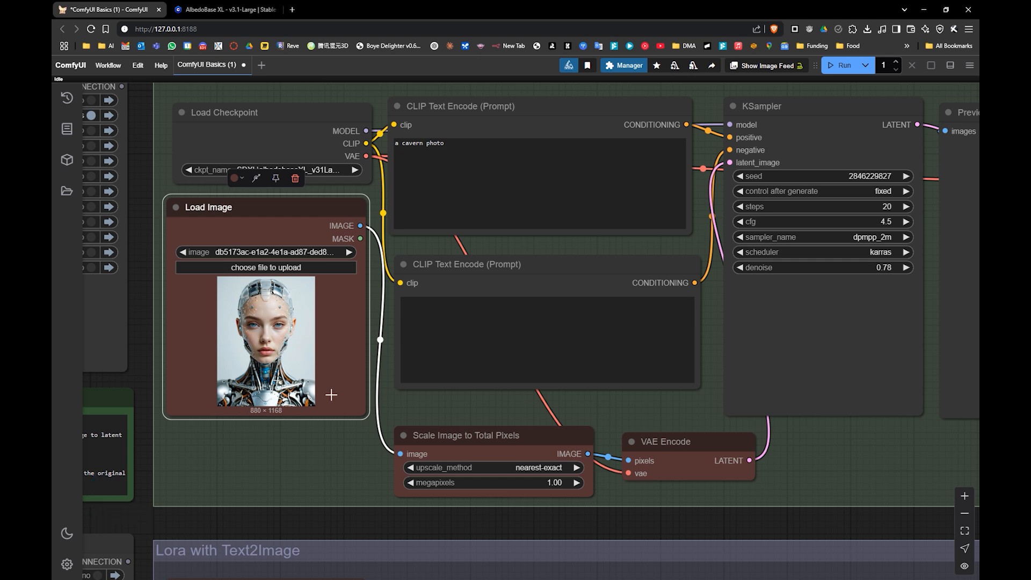
drag(376, 418, 362, 418)
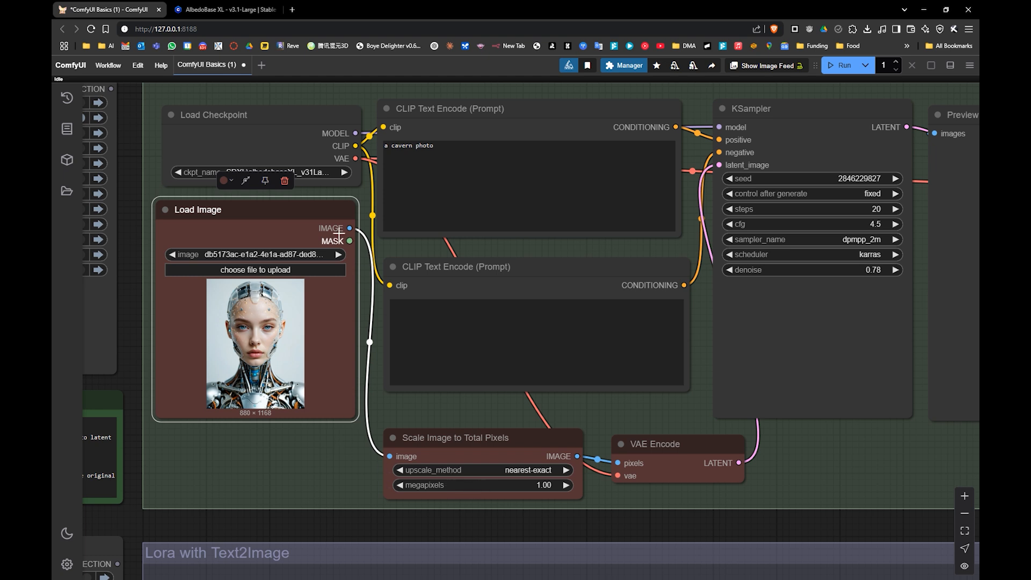
drag(272, 207, 269, 207)
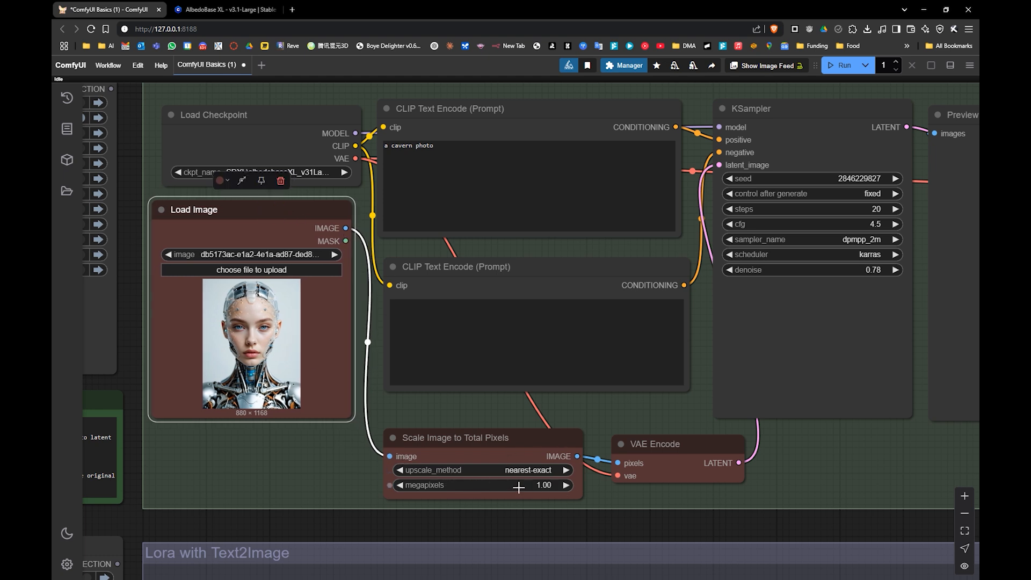
drag(554, 478, 410, 483)
click(525, 445)
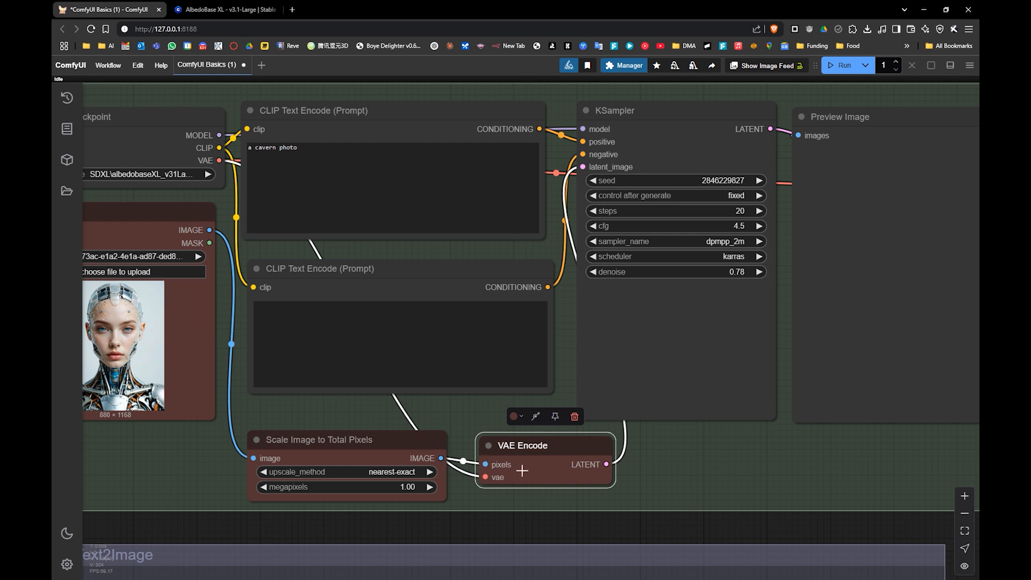
mouse_move(598, 451)
mouse_down()
mouse_move(546, 454)
mouse_move(528, 471)
mouse_up()
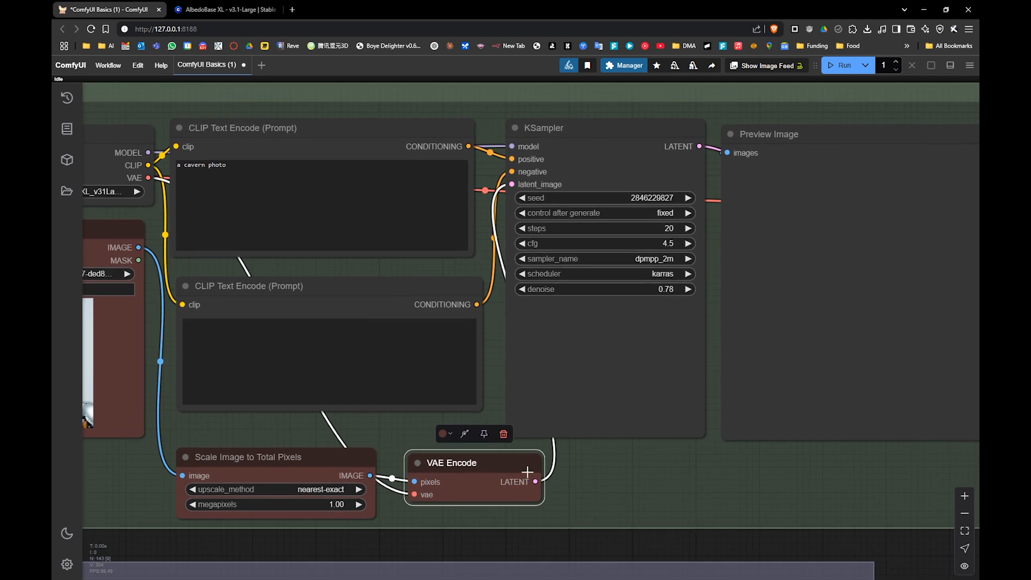
click(658, 311)
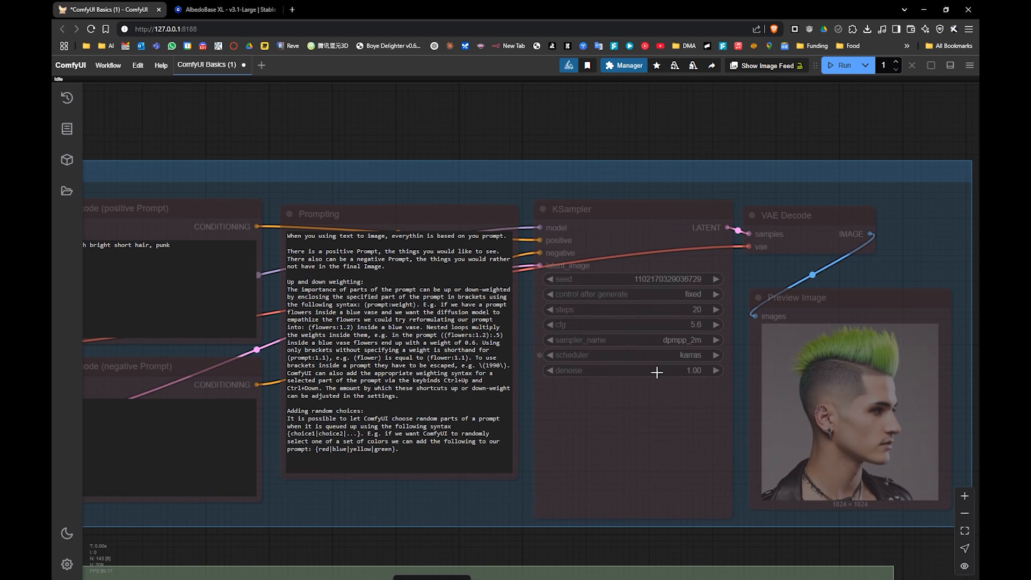
scroll(658, 369, up, 5)
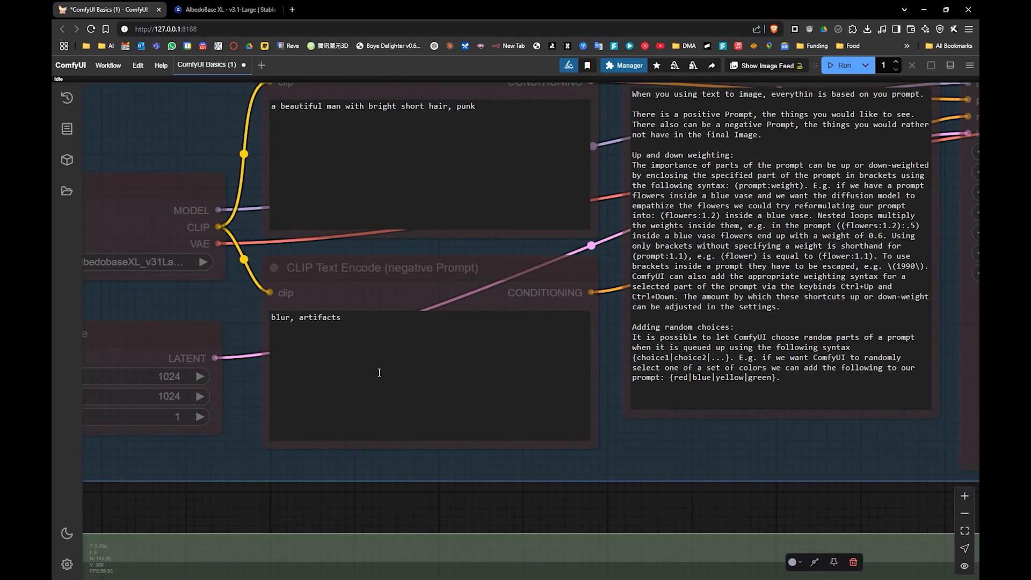
scroll(380, 372, right, 6)
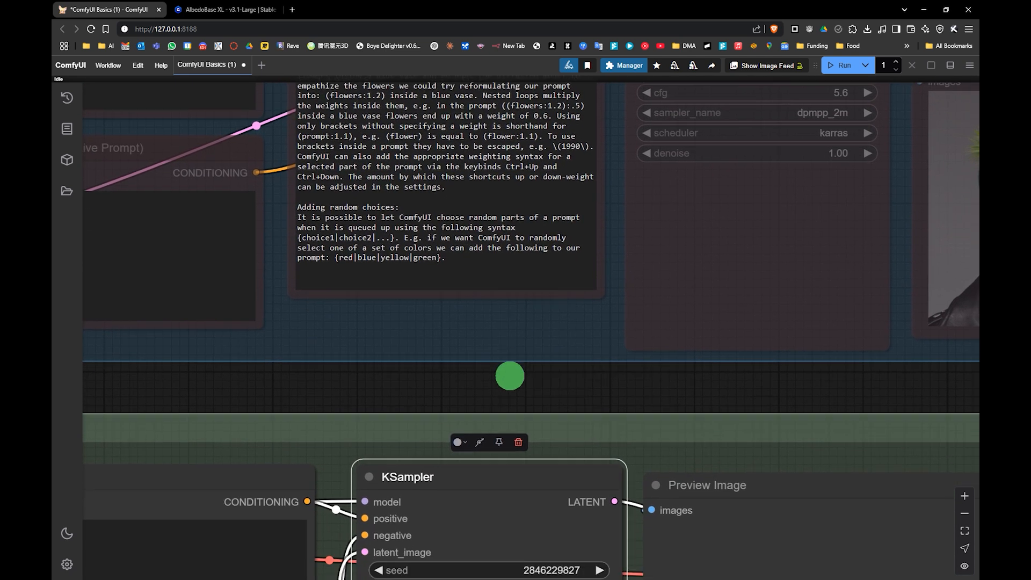
scroll(510, 376, down, 4)
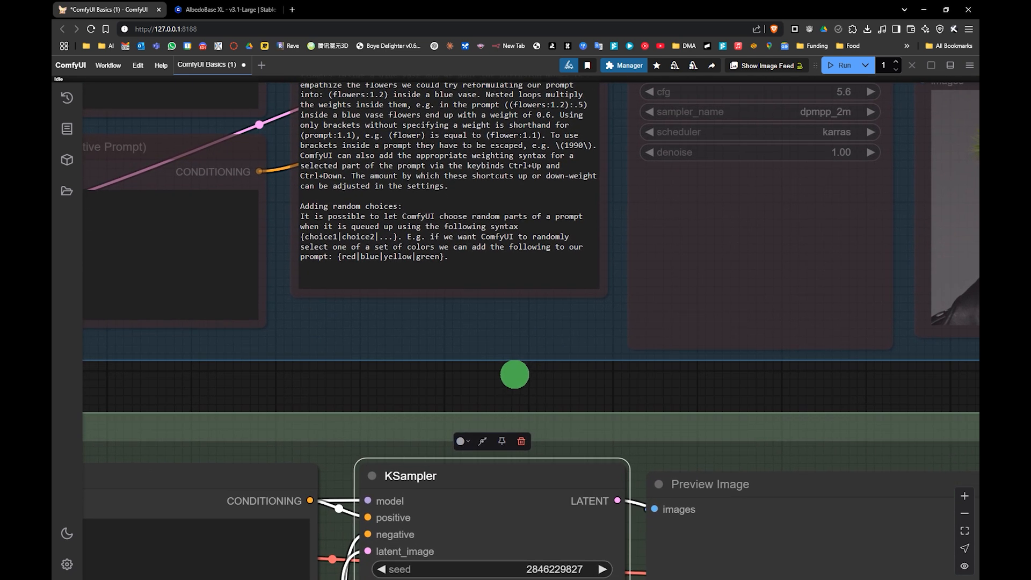
scroll(510, 322, down, 3)
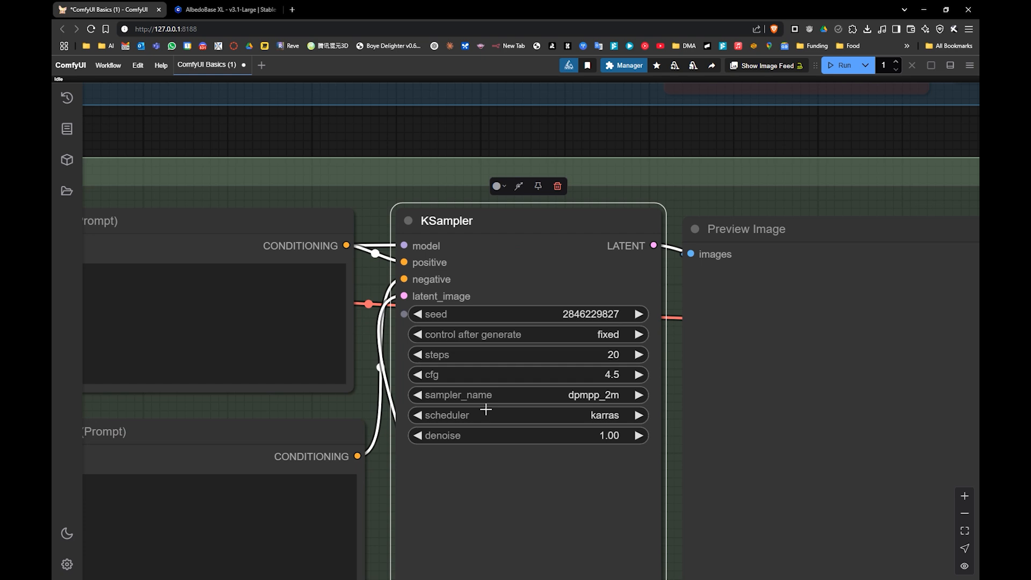
- Run the workflow and check the generated image in the Image2Image group's Preview Image node
scroll(571, 380, left, 6)
scroll(700, 363, down, 1)
scroll(709, 408, down, 3)
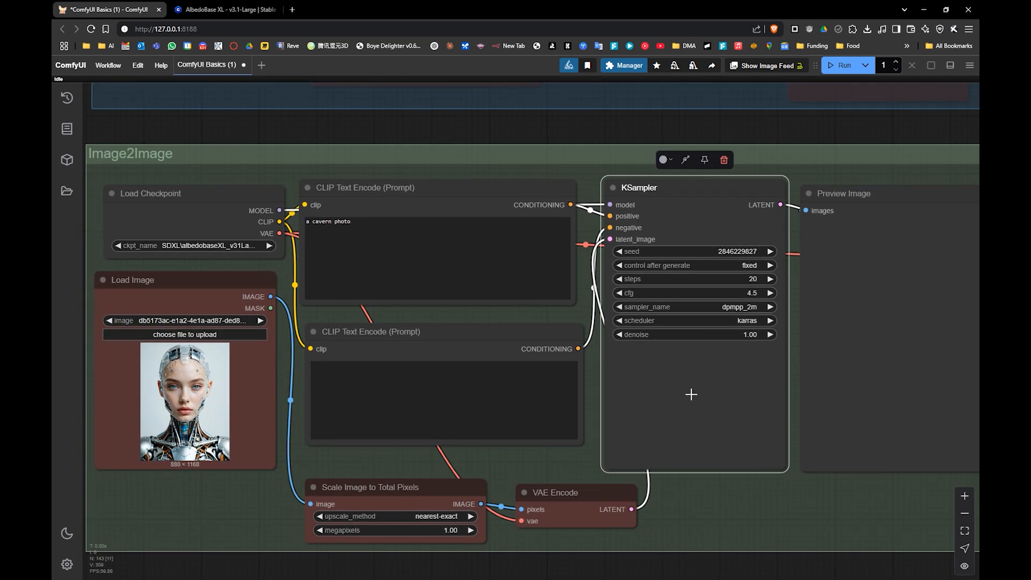
scroll(692, 395, right, 2)
drag(642, 400, 701, 411)
drag(428, 410, 543, 404)
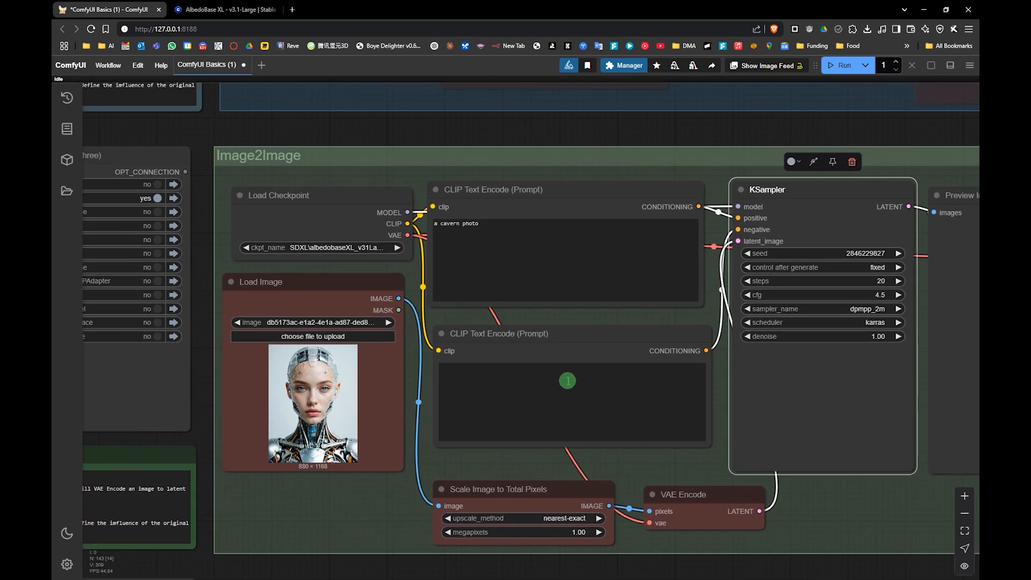
click(841, 65)
mouse_move(788, 369)
mouse_down()
mouse_move(727, 387)
mouse_move(684, 371)
mouse_move(647, 376)
mouse_up()
click(491, 392)
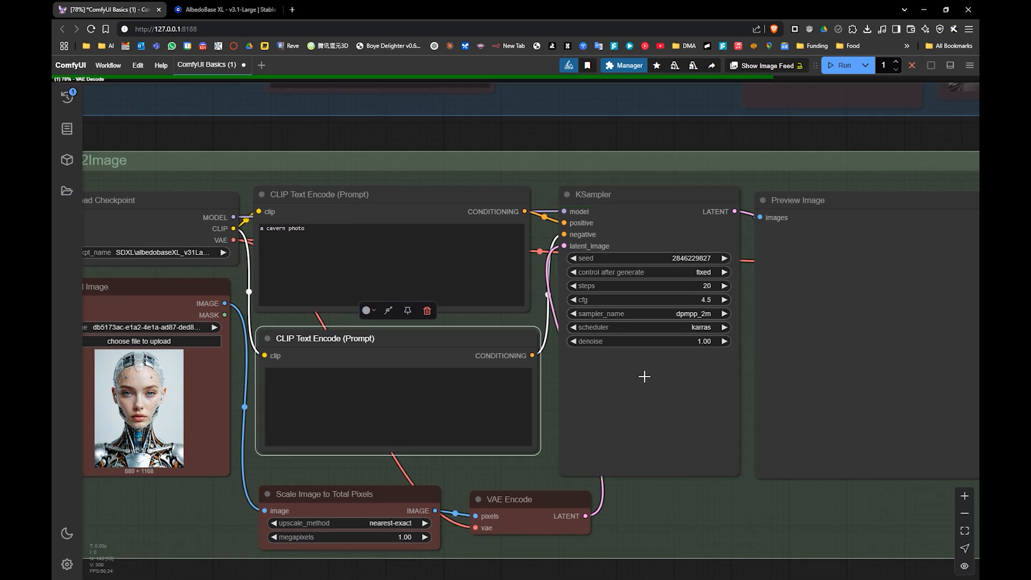
drag(863, 382, 718, 392)
drag(799, 345, 774, 329)
- Find the Image Comparer (rgthree) node by searching for "compare" and place it over the lower part of the Preview Image node
double_click(697, 474)
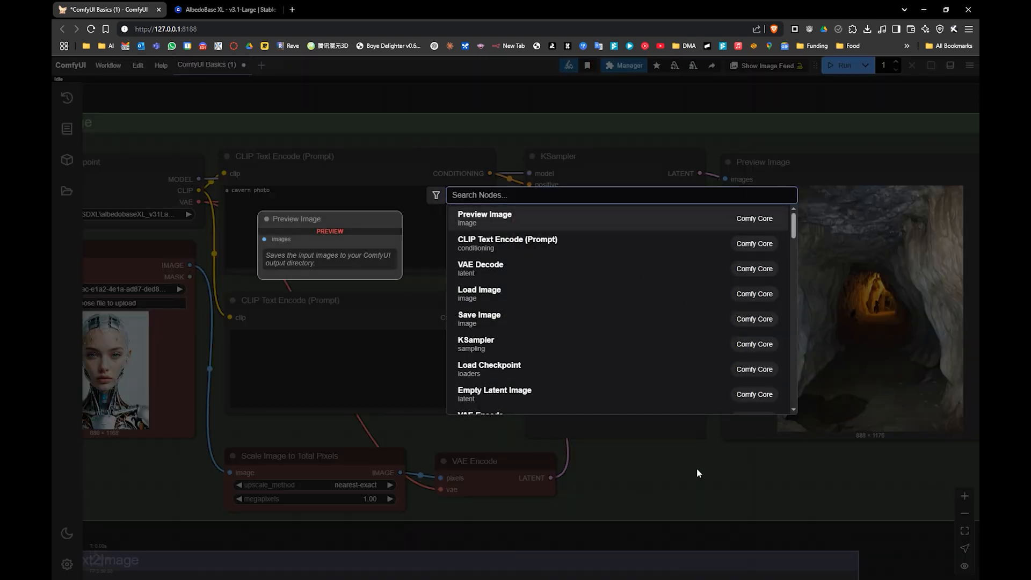
text(caomp)
key(BackSpace)
key(BackSpace)
key(BackSpace)
key(BackSpace)
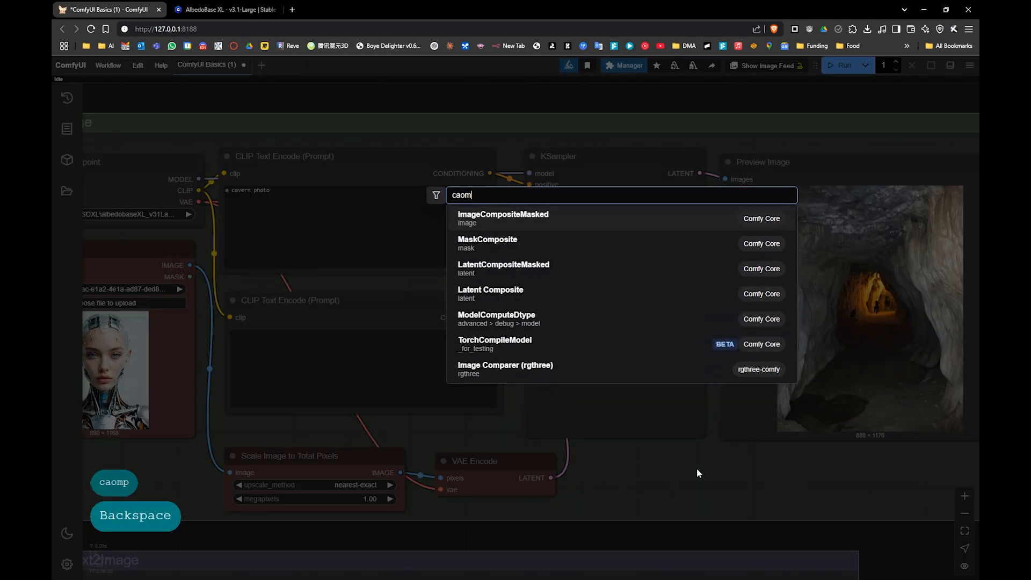
text(ompare)
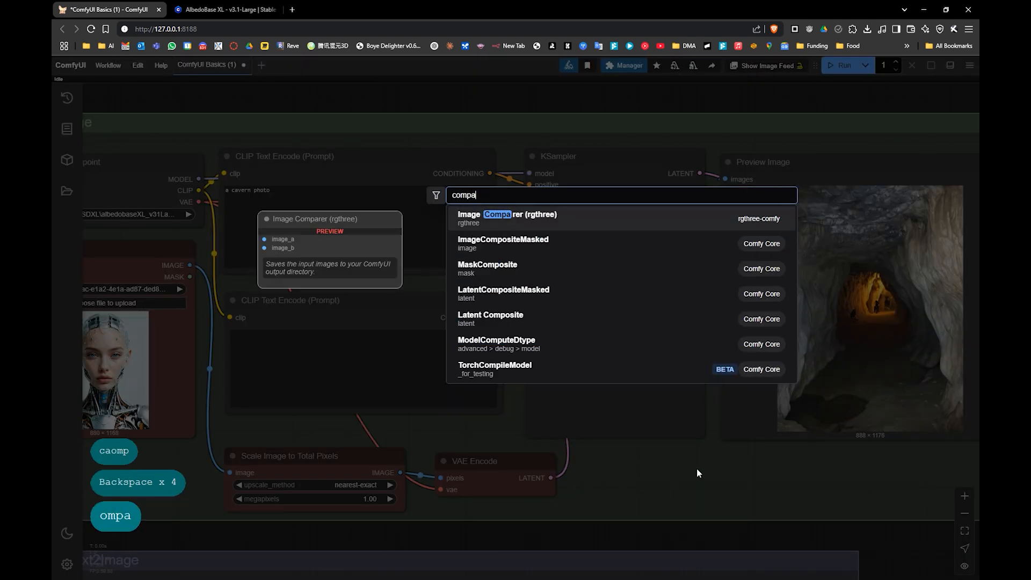
click(509, 225)
drag(691, 350, 566, 231)
drag(623, 349, 681, 236)
drag(680, 159, 774, 268)
scroll(774, 268, down, 1)
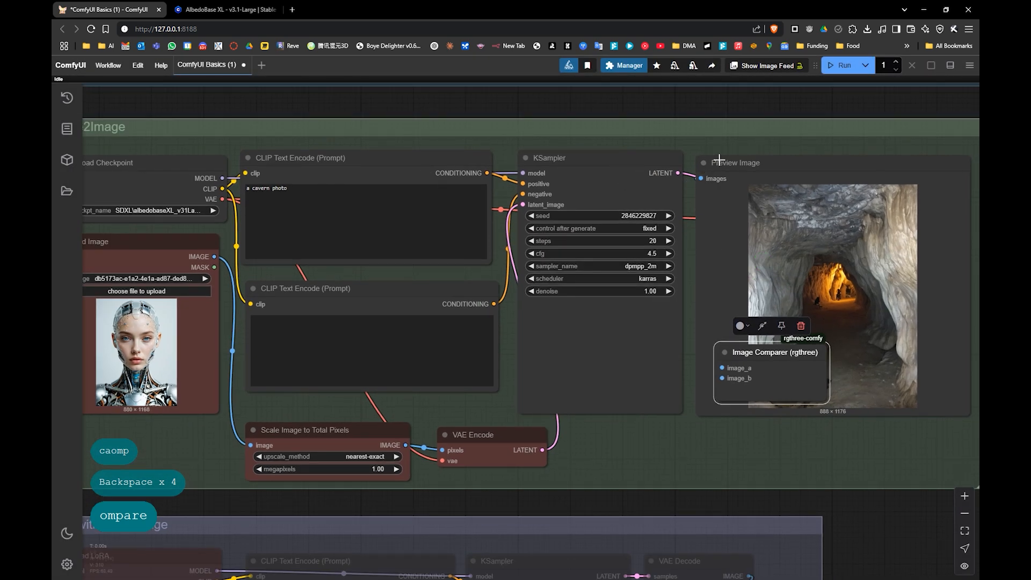
- With Preview Image moved aside, connect VAE Decode's IMAGE output to the comparer's image_a and Load Image's IMAGE output to image_b
drag(719, 160, 895, 187)
click(732, 172)
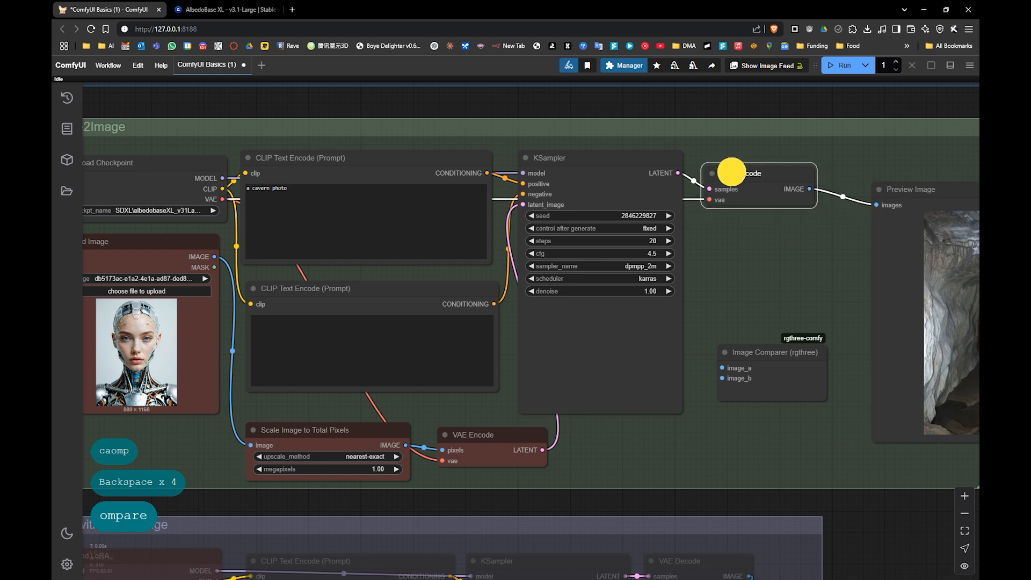
drag(809, 189, 823, 357)
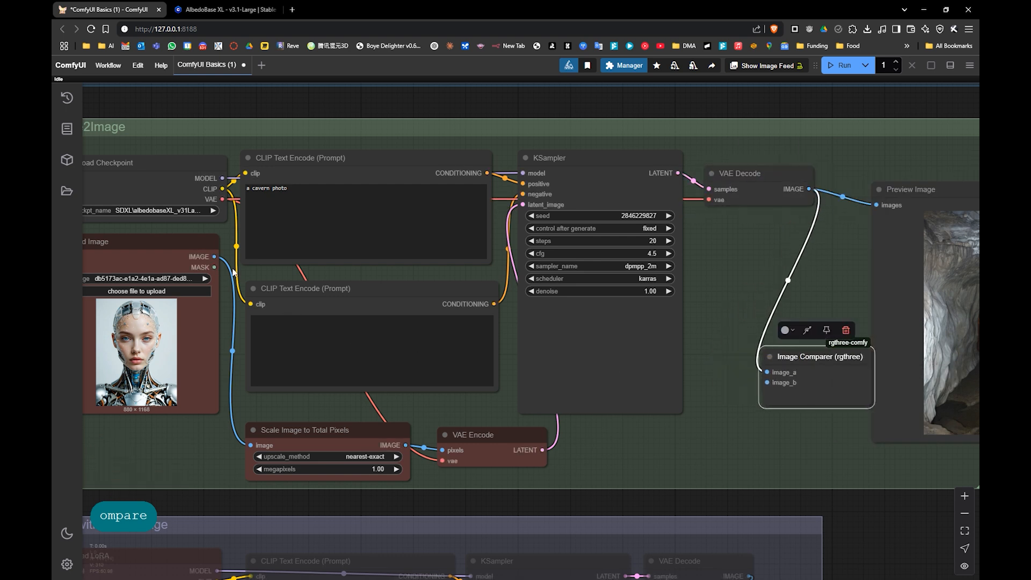
drag(214, 257, 784, 361)
- Delete the Preview Image node and move the Image Comparer up beside the KSampler, overlapping VAE Decode
click(914, 190)
key(Delete)
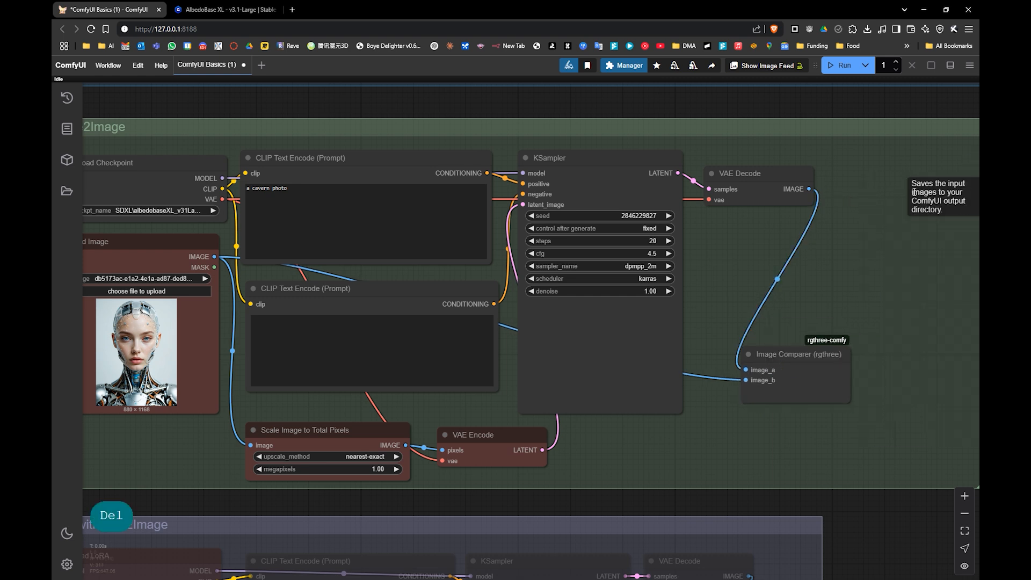
drag(775, 357, 777, 196)
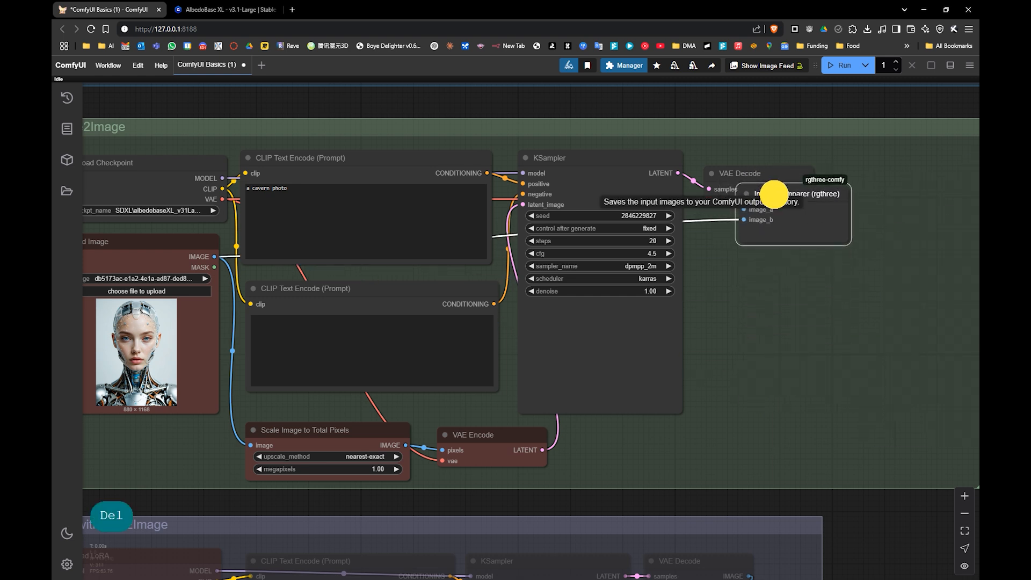
drag(601, 414, 585, 412)
scroll(332, 335, down, 3)
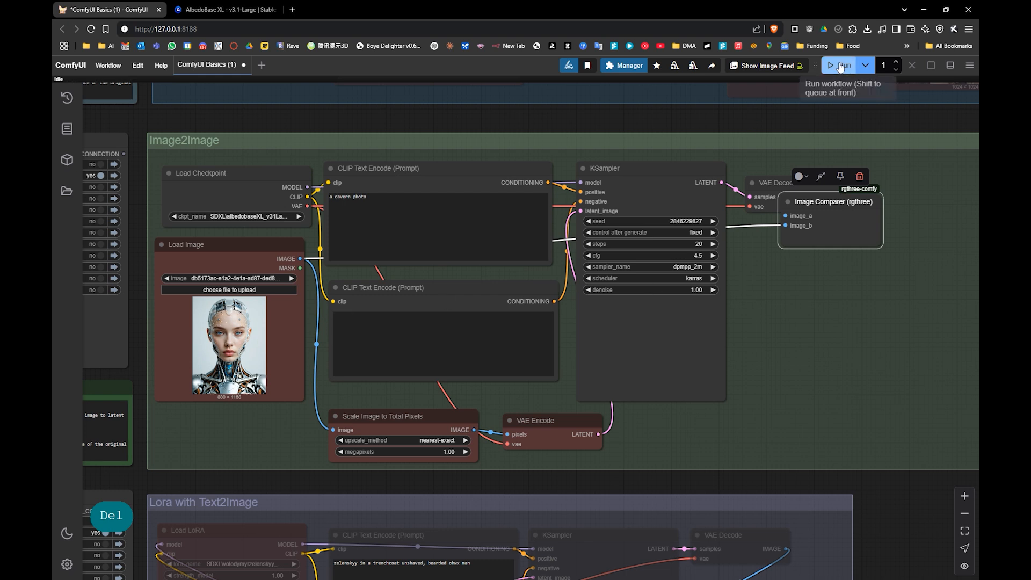
- Set the Image2Image KSampler's denoise to 0.74 and run the workflow
click(715, 278)
drag(715, 278, 672, 321)
scroll(681, 307, up, 2)
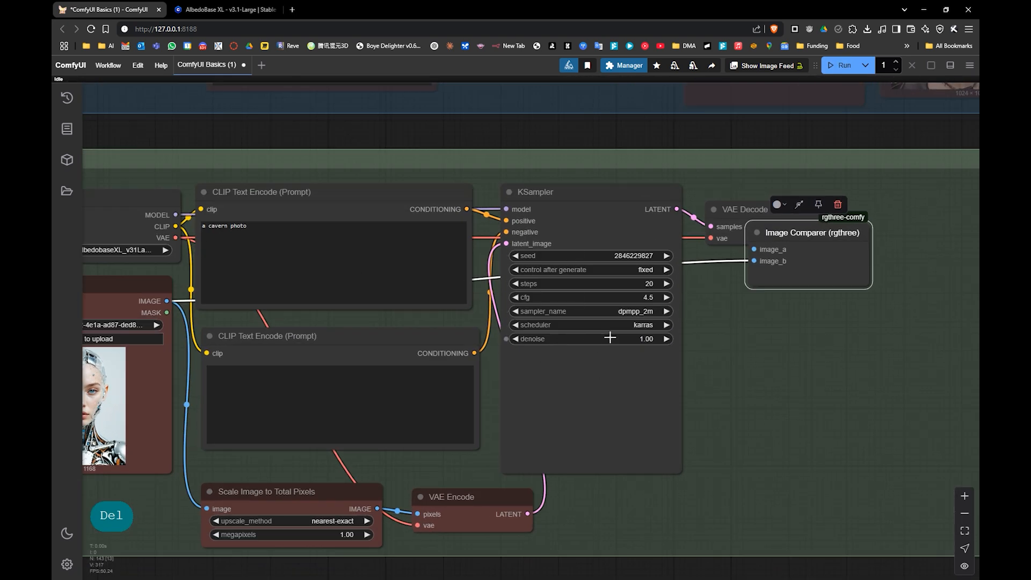
drag(627, 339, 612, 338)
click(841, 65)
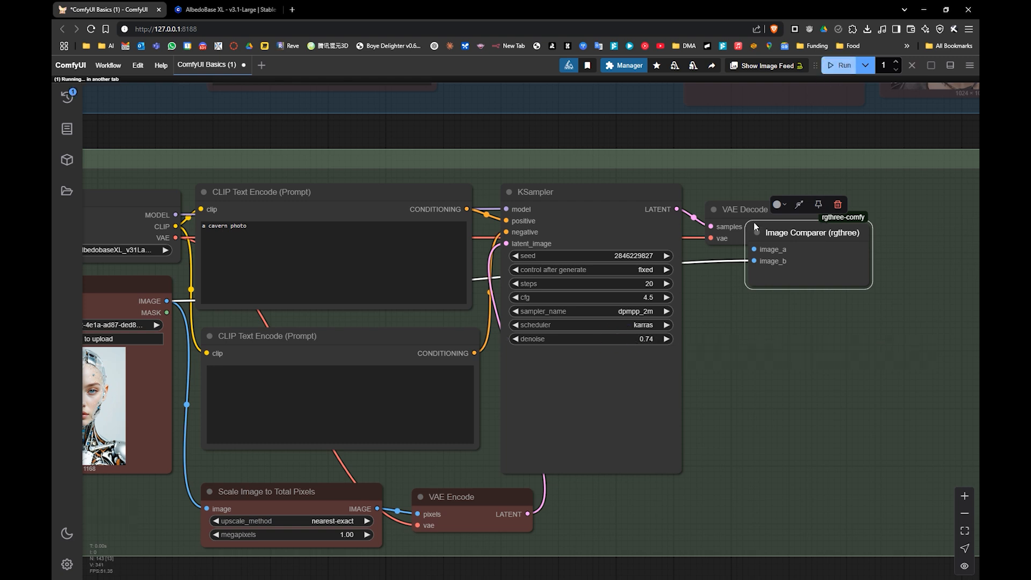
- Enlarge the Image Comparer node and compare the generated portrait with the source image
drag(720, 368, 642, 372)
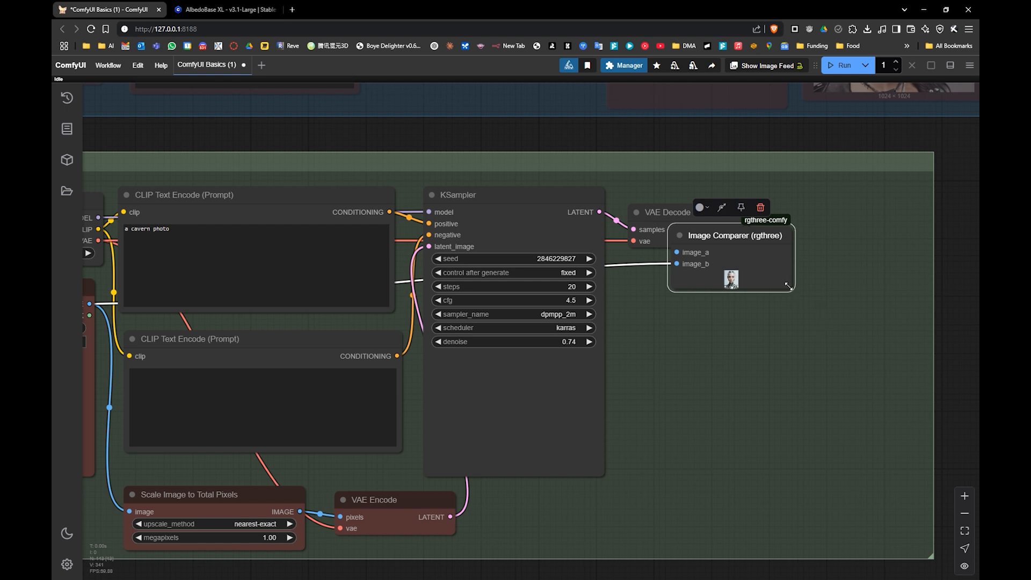
drag(793, 293, 943, 542)
drag(845, 486, 666, 419)
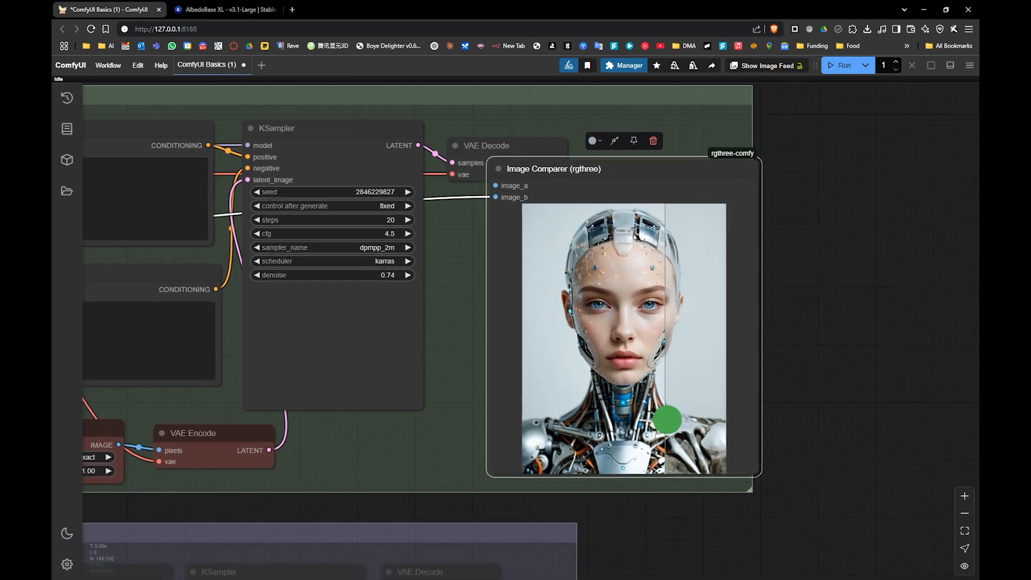
scroll(678, 382, up, 3)
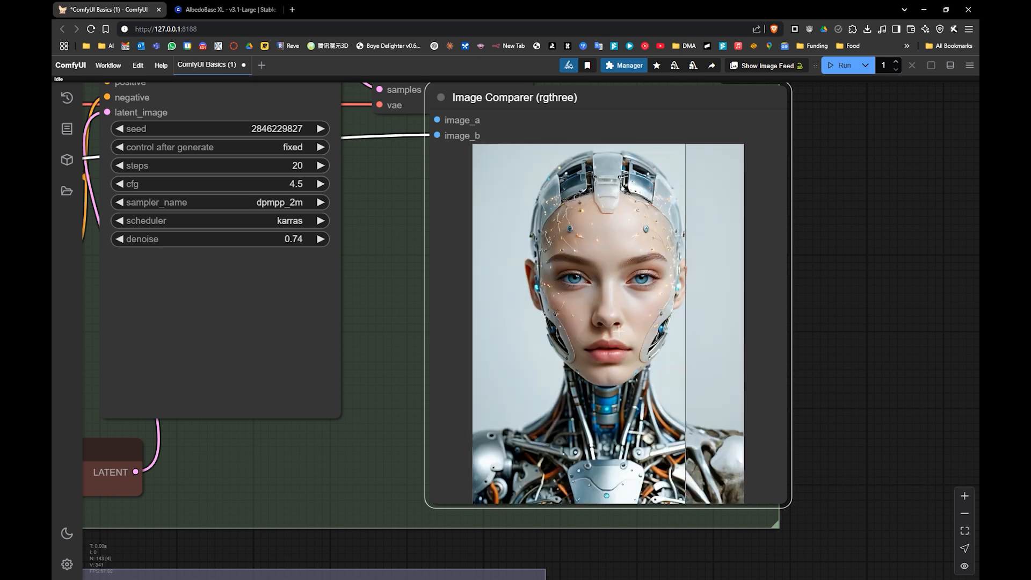
drag(679, 317, 782, 333)
scroll(780, 333, down, 2)
scroll(822, 333, up, 1)
scroll(822, 333, up, 2)
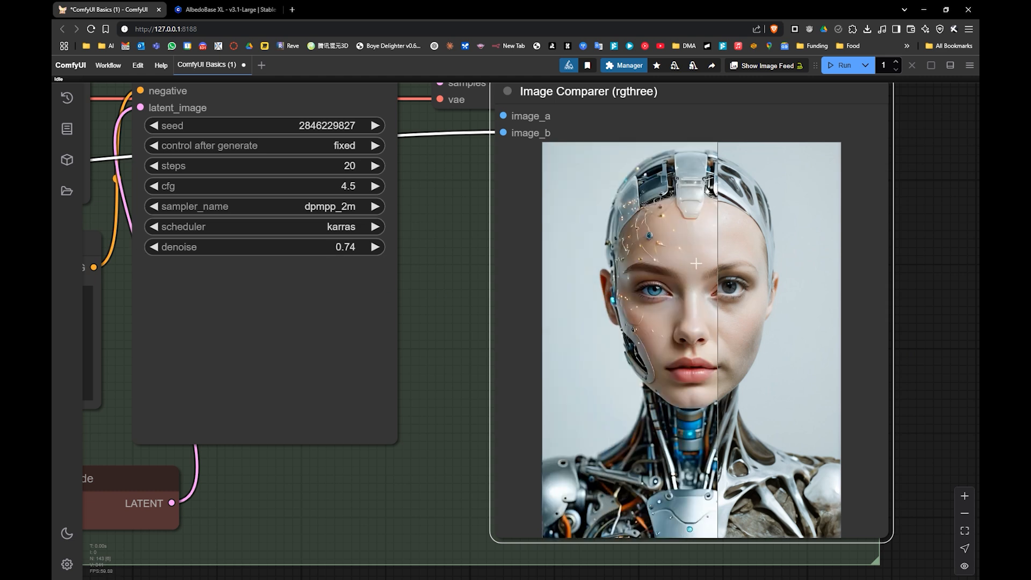
- Raise the Image2Image KSampler's denoise to 0.92 and run the workflow
click(344, 248)
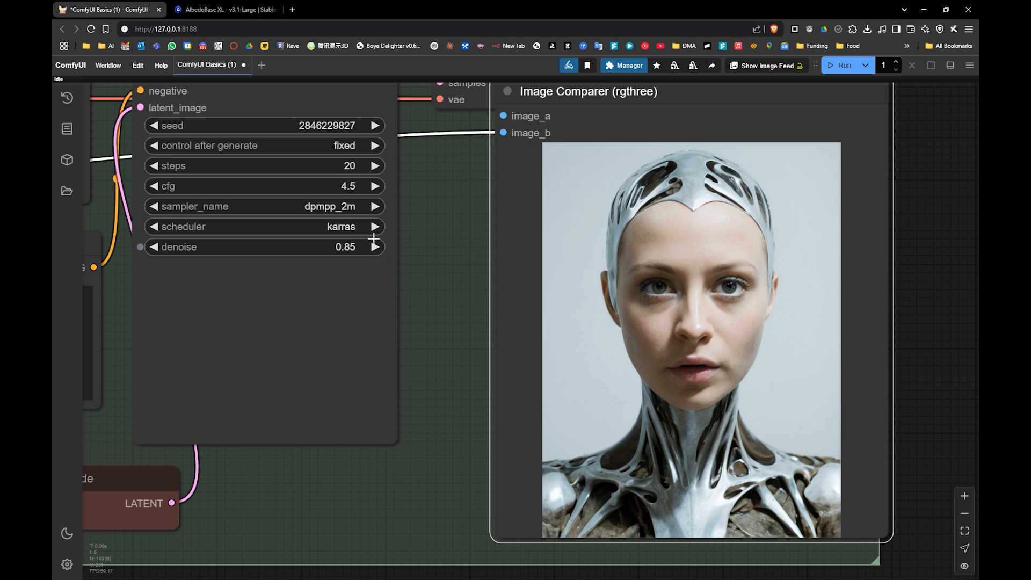
drag(365, 243, 368, 247)
click(858, 64)
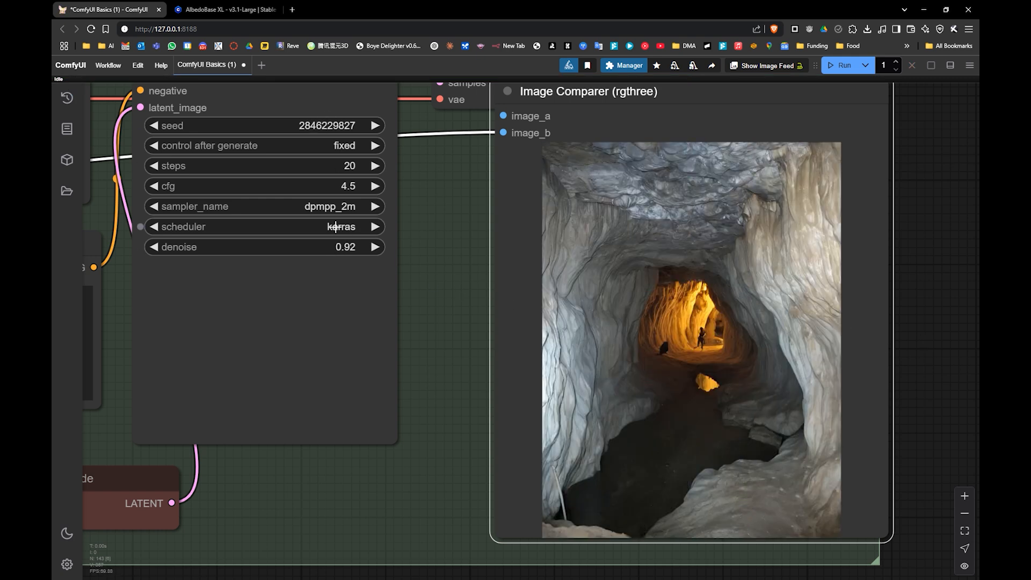
- Run the workflow with the KSampler's denoise at 0.83, and again with denoise 0.72 and cfg 7.3
drag(335, 247, 329, 247)
click(850, 65)
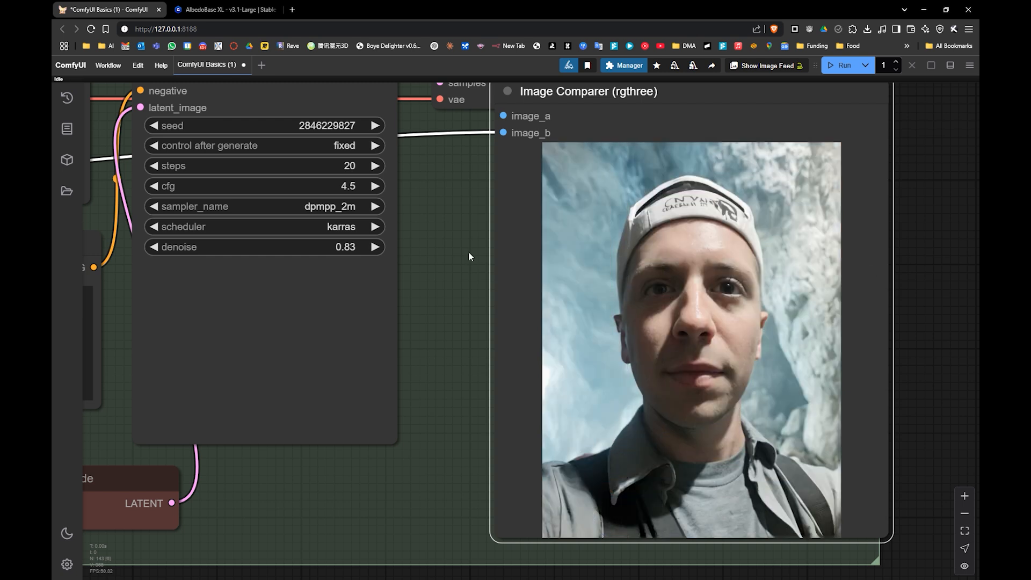
drag(295, 247, 302, 247)
key(ctrl+Return)
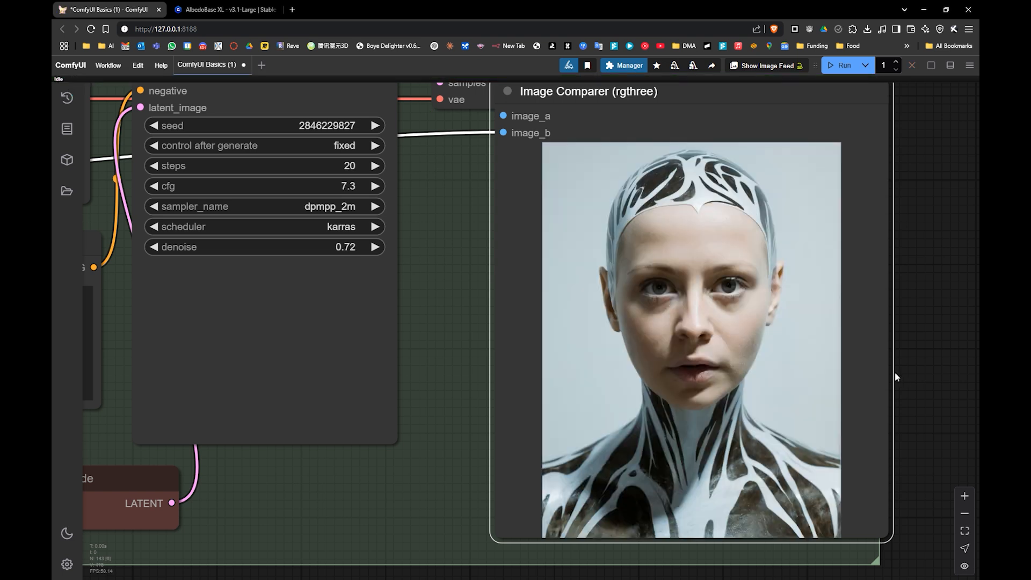
- Replace the positive prompt "a cavern photo" with "a photo of a man" in the Image2Image group
drag(505, 289, 960, 352)
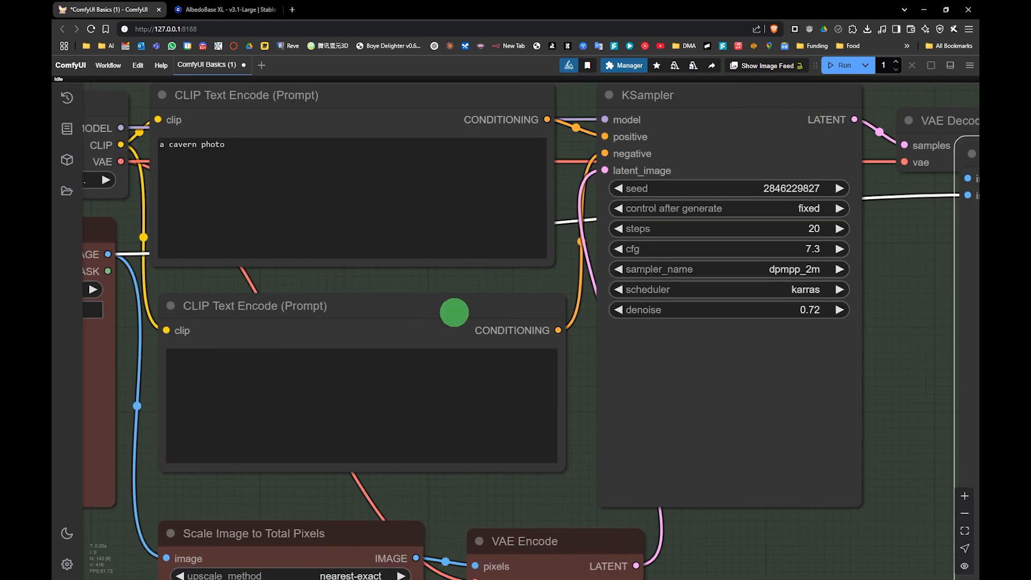
drag(454, 313, 503, 320)
click(284, 152)
click(187, 153)
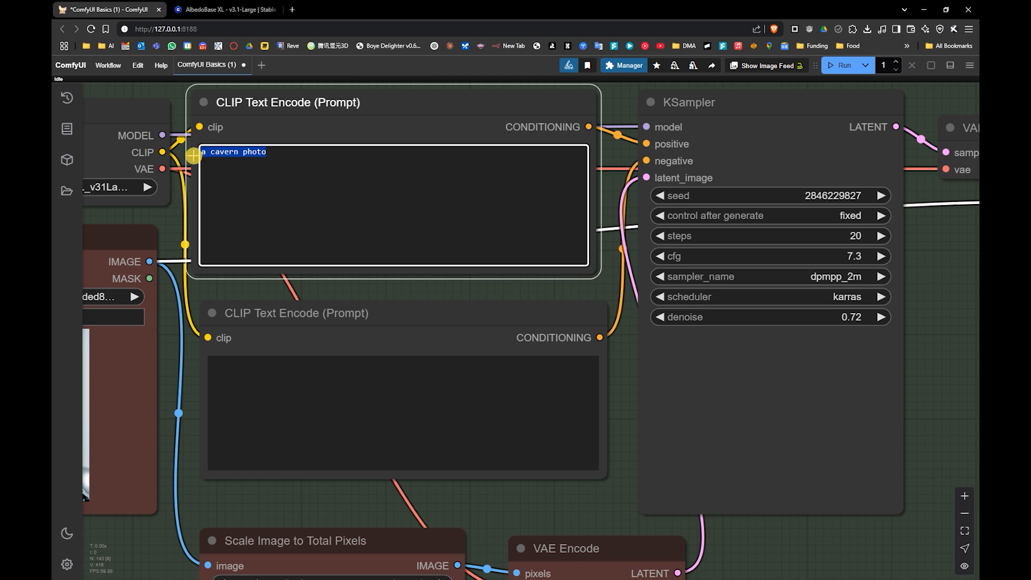
click(240, 152)
drag(240, 152, 202, 153)
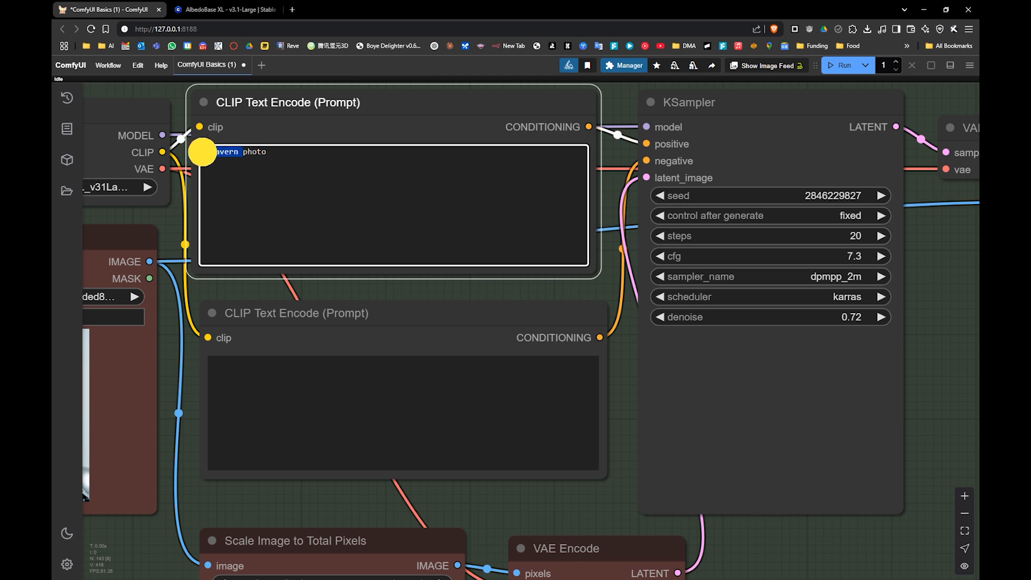
text(a)
key(Right)
key(Right)
key(Right)
key(Right)
key(Right)
key(Right)
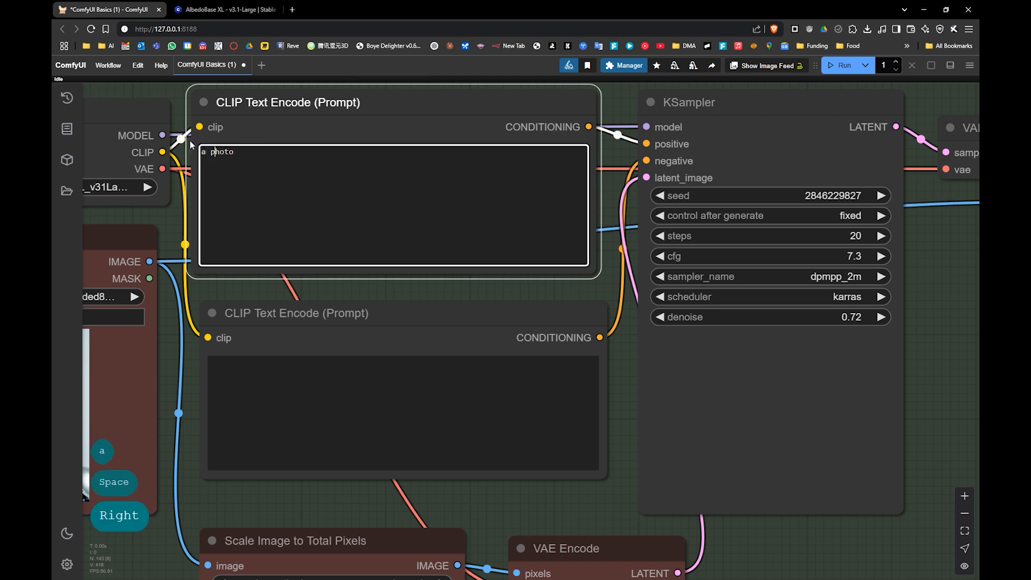
key(Right)
key(Right)
key(Right)
key(Right)
key(Right)
text(of )
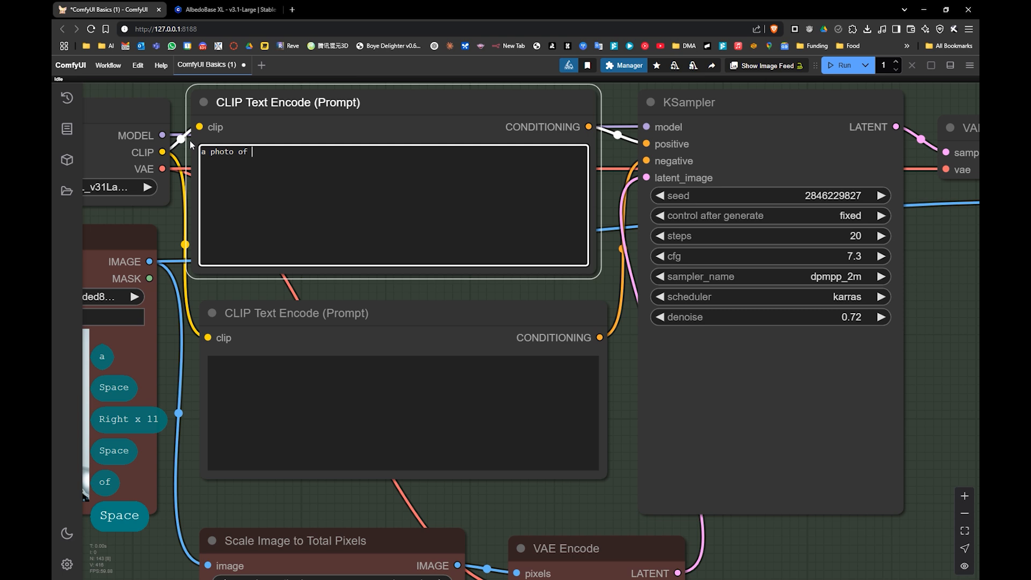
text(a man)
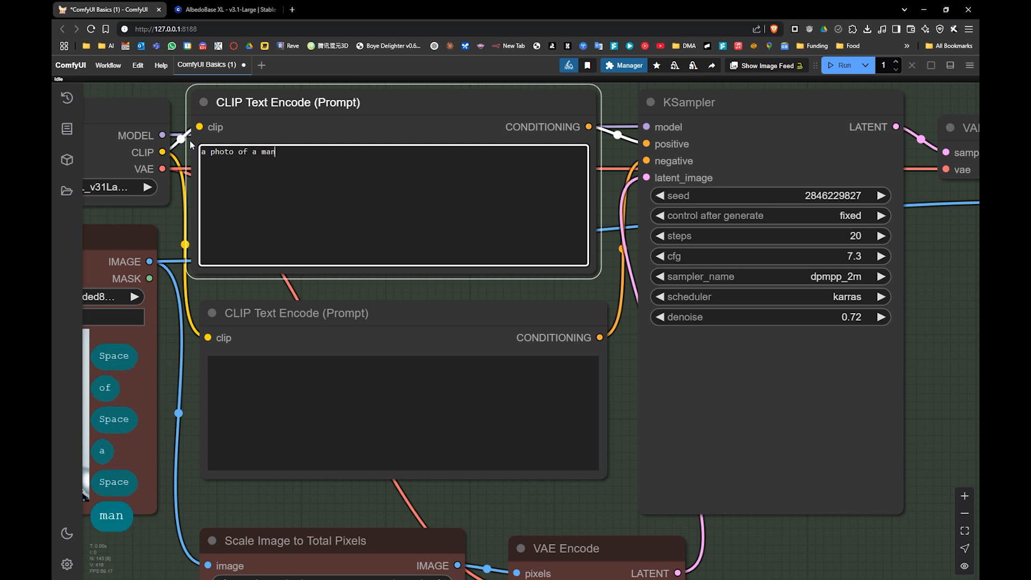
- Run the workflow with the new prompt and compare the generated portrait with the source in the Image Comparer
drag(390, 271, 408, 232)
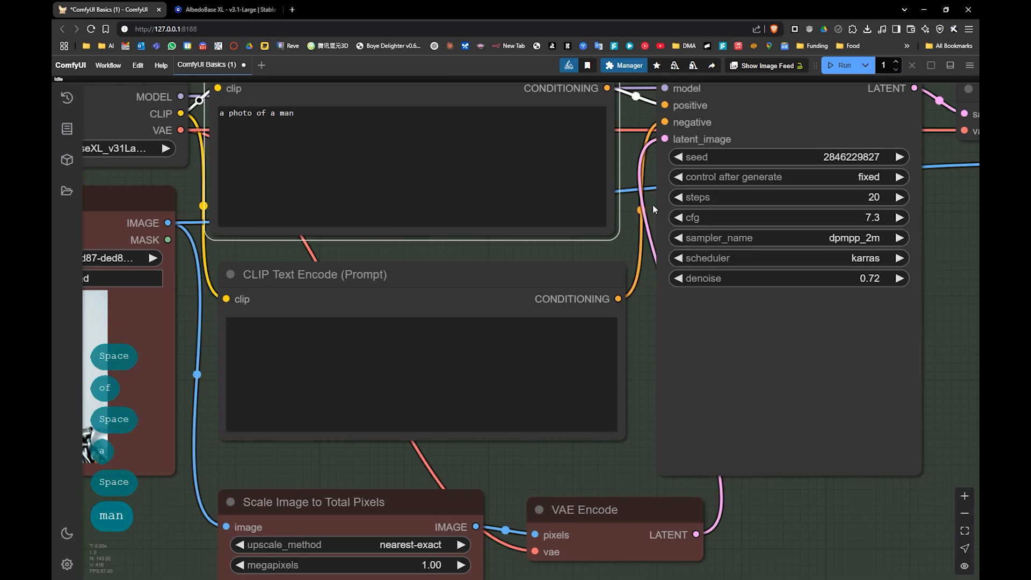
drag(886, 175, 616, 214)
drag(838, 235, 525, 218)
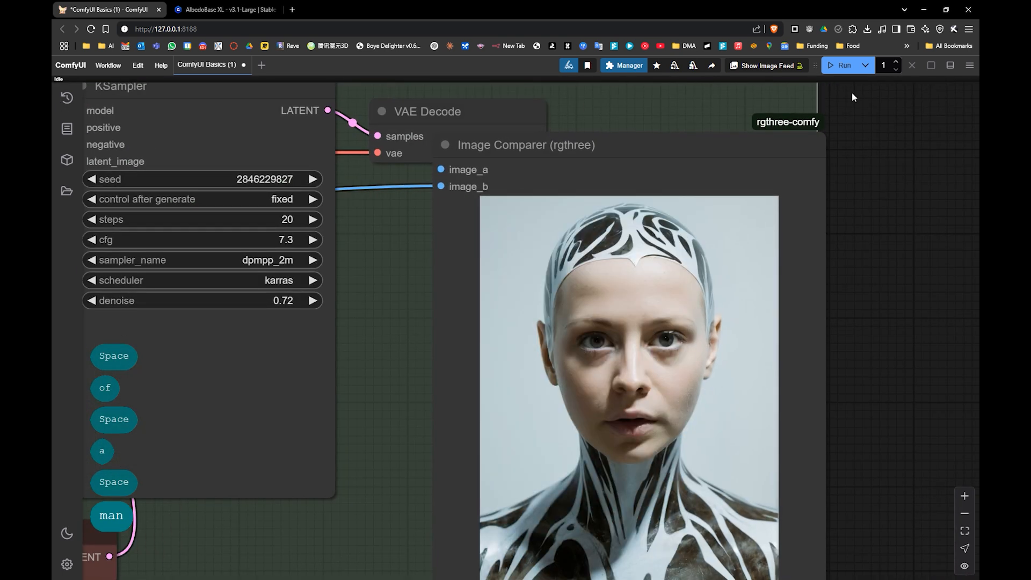
click(842, 63)
drag(630, 375, 649, 288)
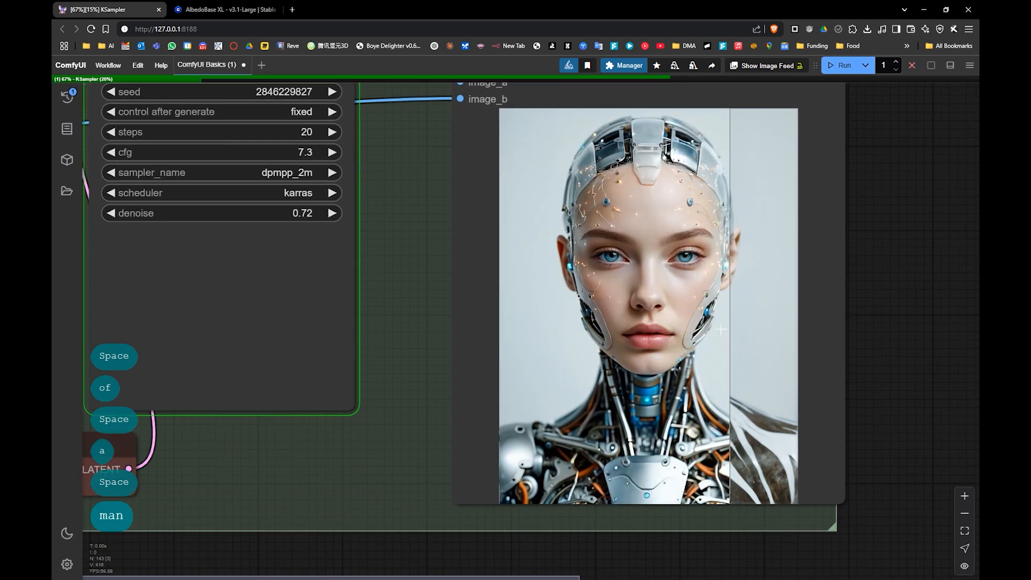
drag(570, 283, 543, 329)
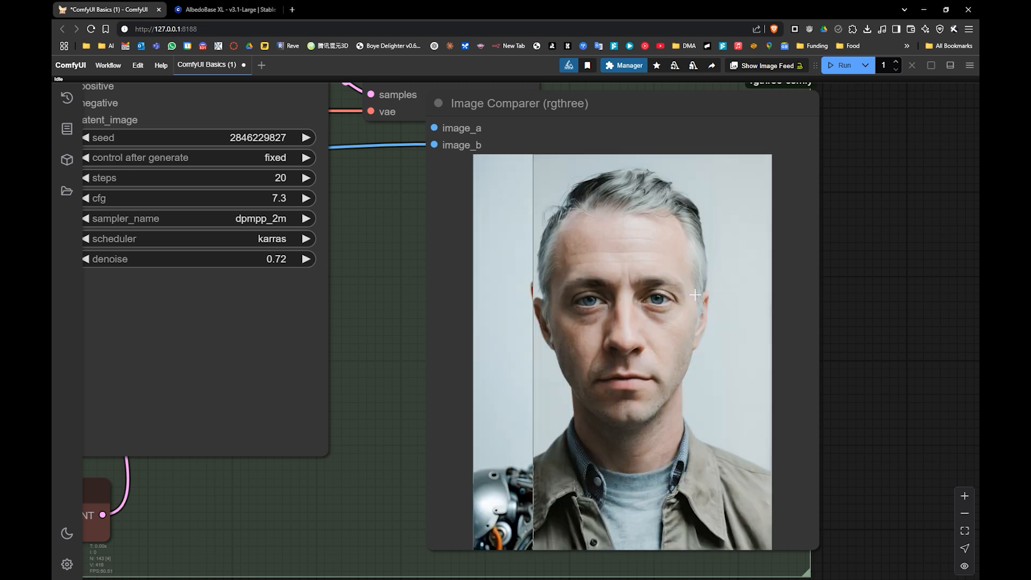
- Set the KSampler's denoise to 0.41, run the workflow, and inspect the generated face against the source image
click(402, 270)
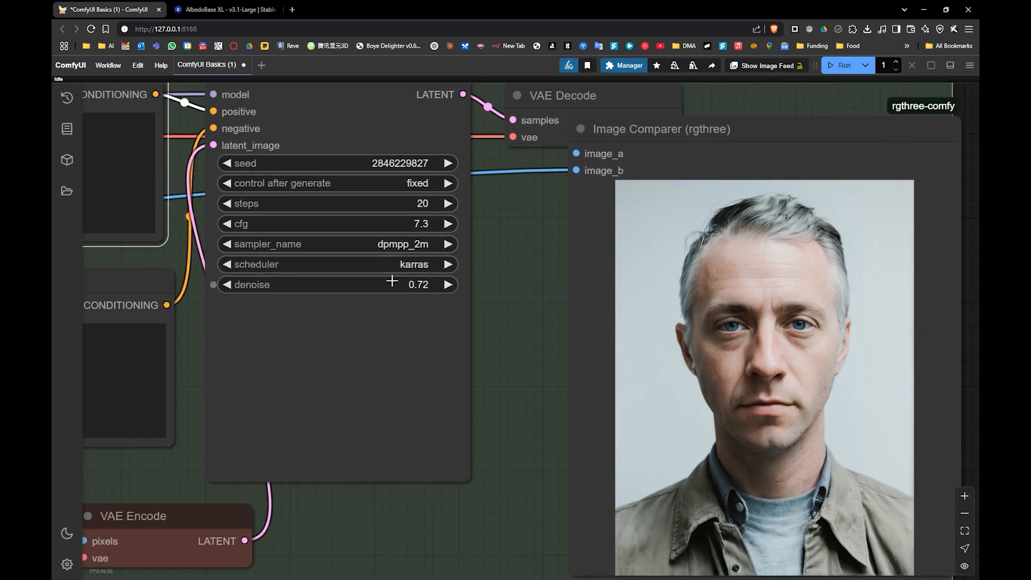
drag(403, 282, 382, 282)
click(841, 65)
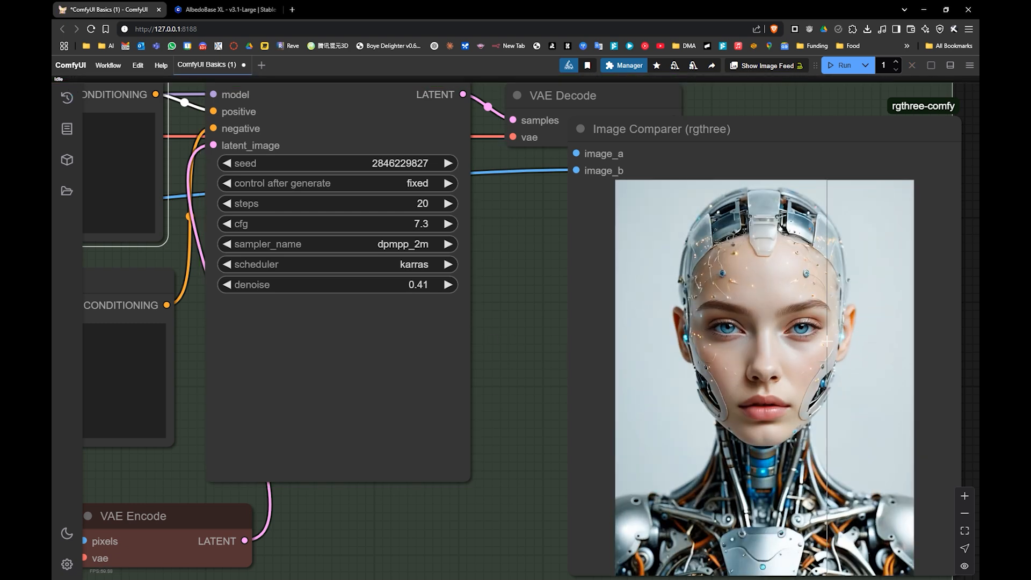
scroll(844, 348, up, 5)
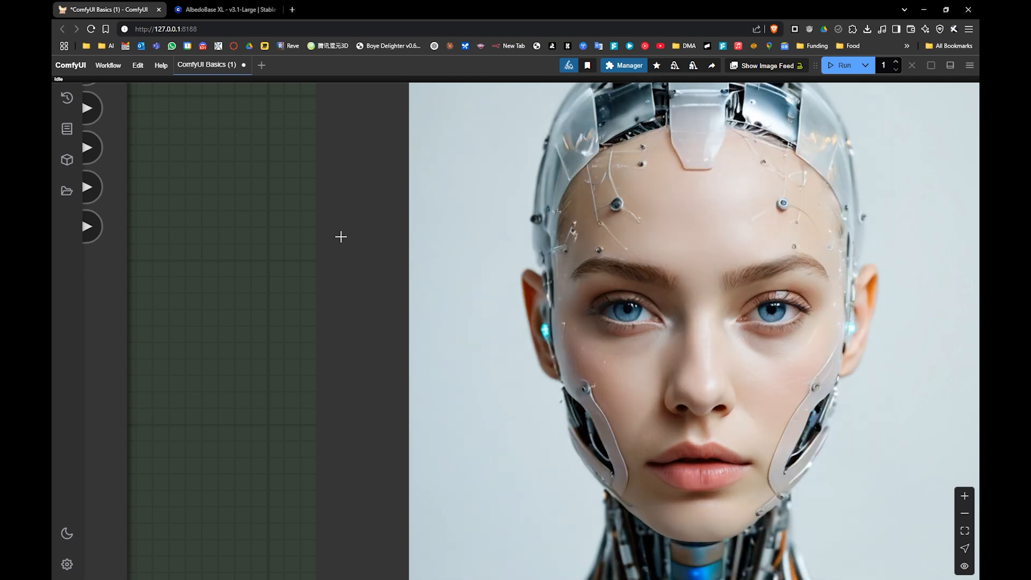
- Set the KSampler's denoise to 0.67, run the workflow, and compare the generated portrait with the source
scroll(728, 221, down, 4)
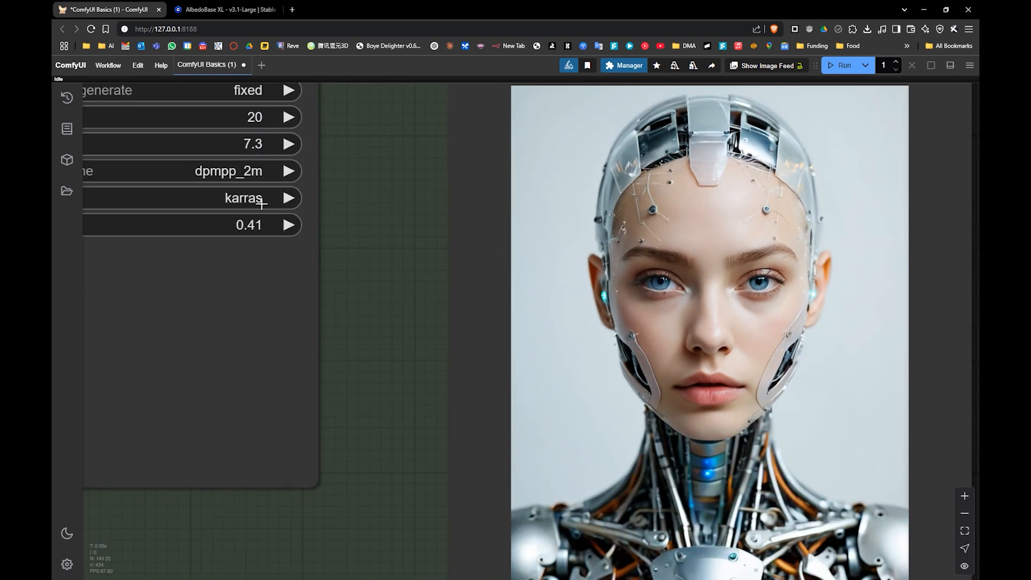
click(845, 65)
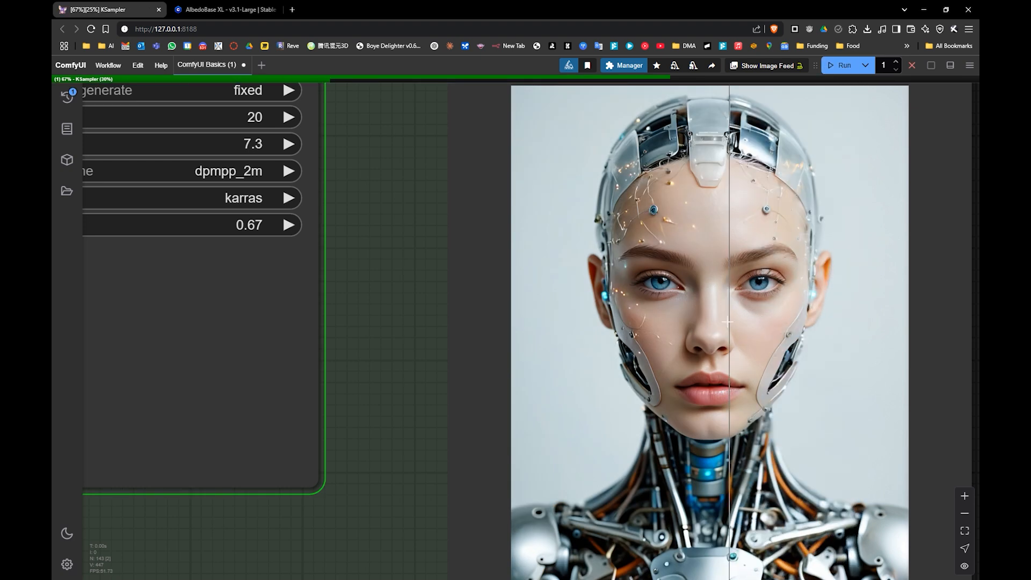
scroll(693, 358, down, 5)
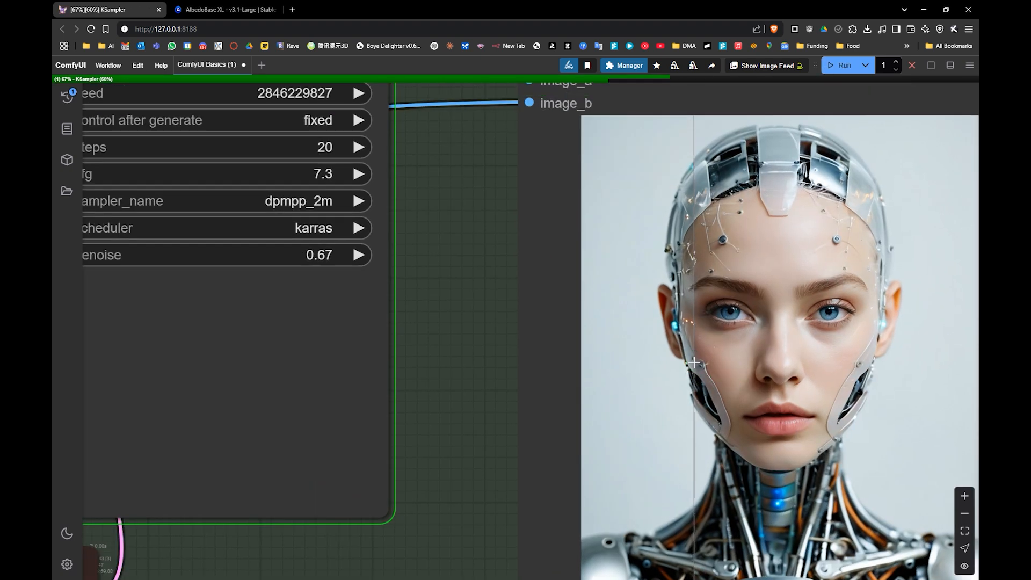
scroll(692, 359, down, 2)
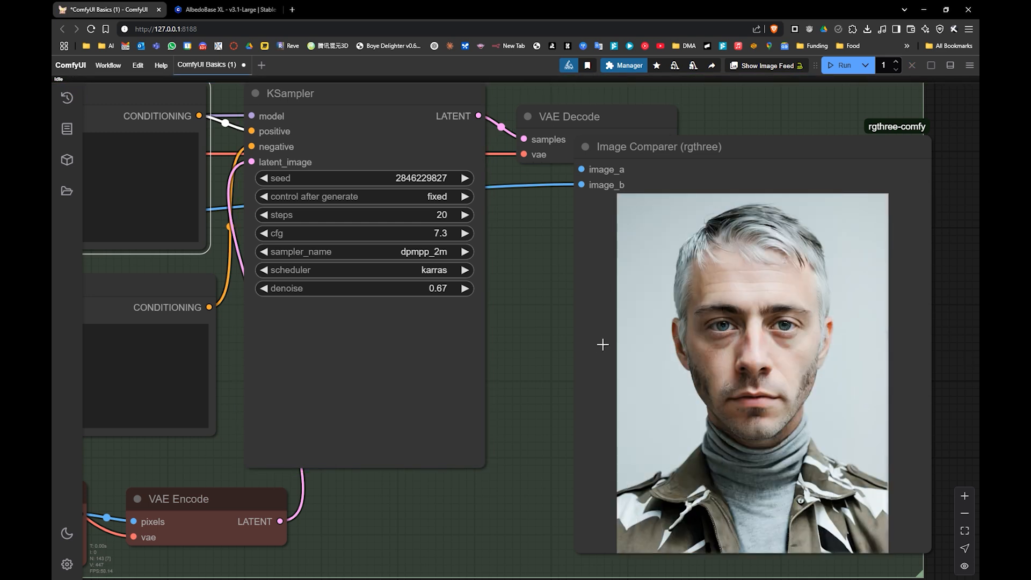
- Capture a screen snippet of a teal-and-gold swirling abstract image and paste it into the Load Image node
drag(564, 329, 773, 325)
scroll(642, 350, down, 3)
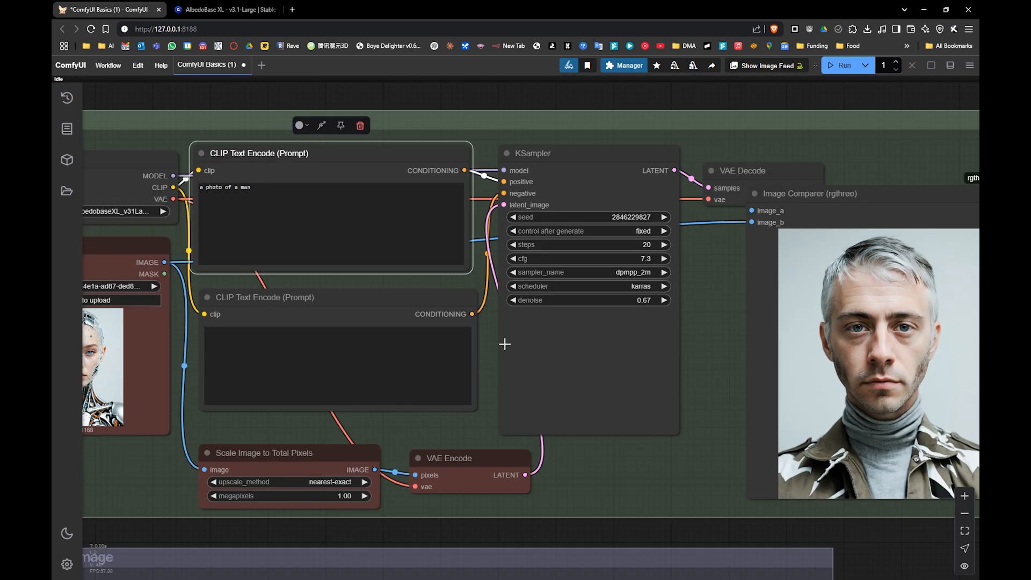
drag(157, 352, 327, 322)
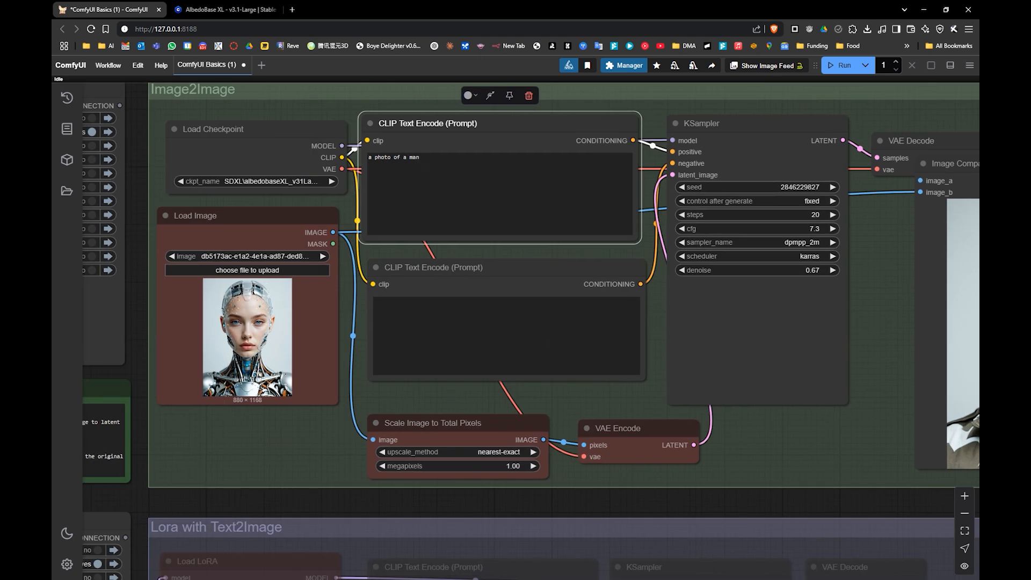
key(shift+super+s)
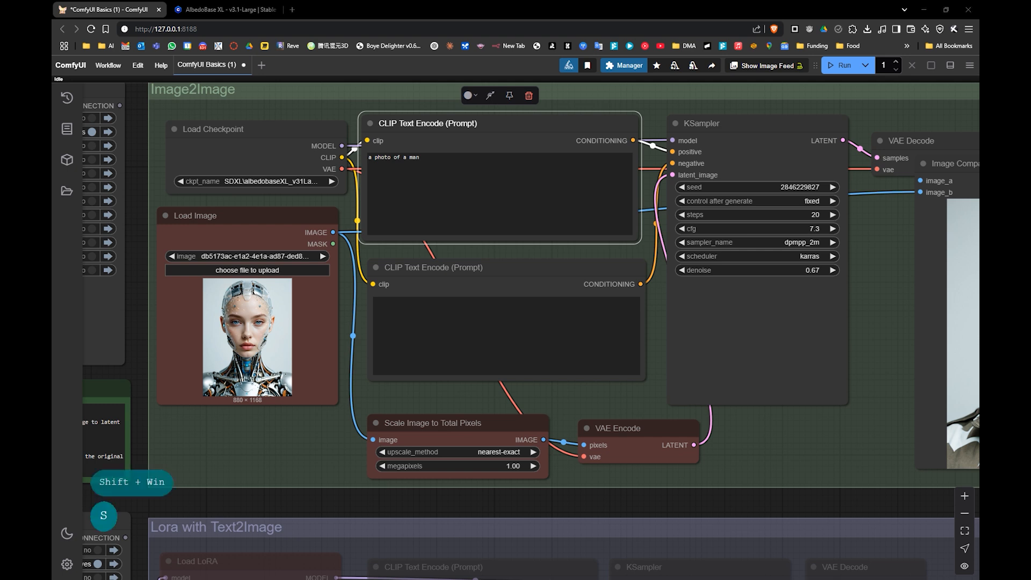
click(314, 314)
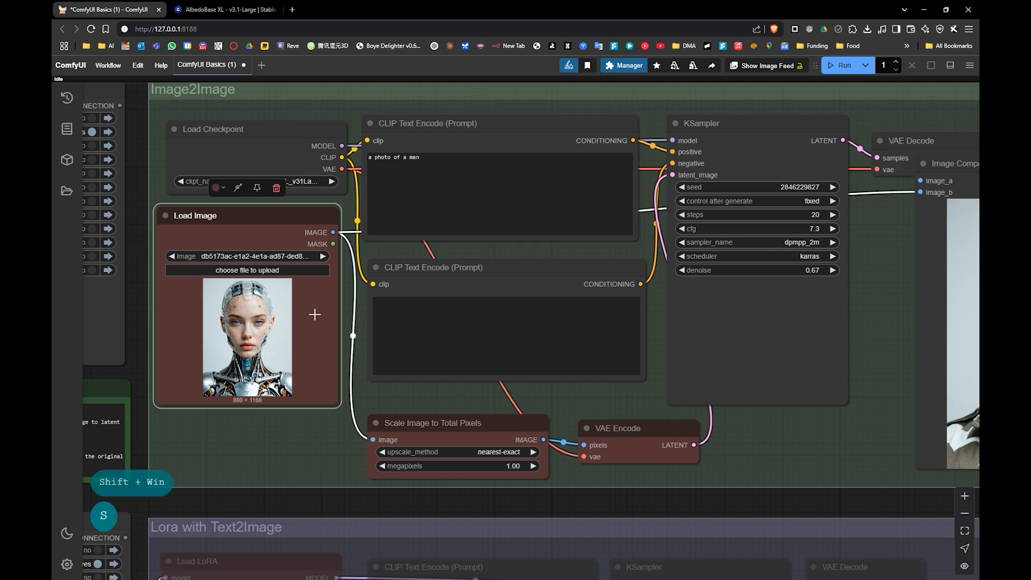
key(ctrl+v)
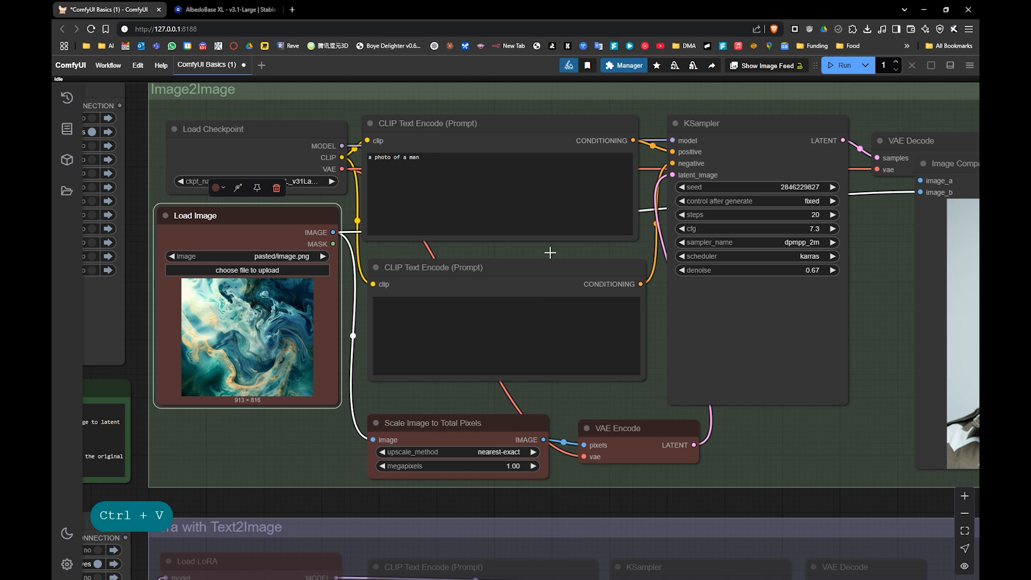
- Run the workflow with the pasted abstract image as the source and compare the result in the Image Comparer
drag(550, 253, 370, 270)
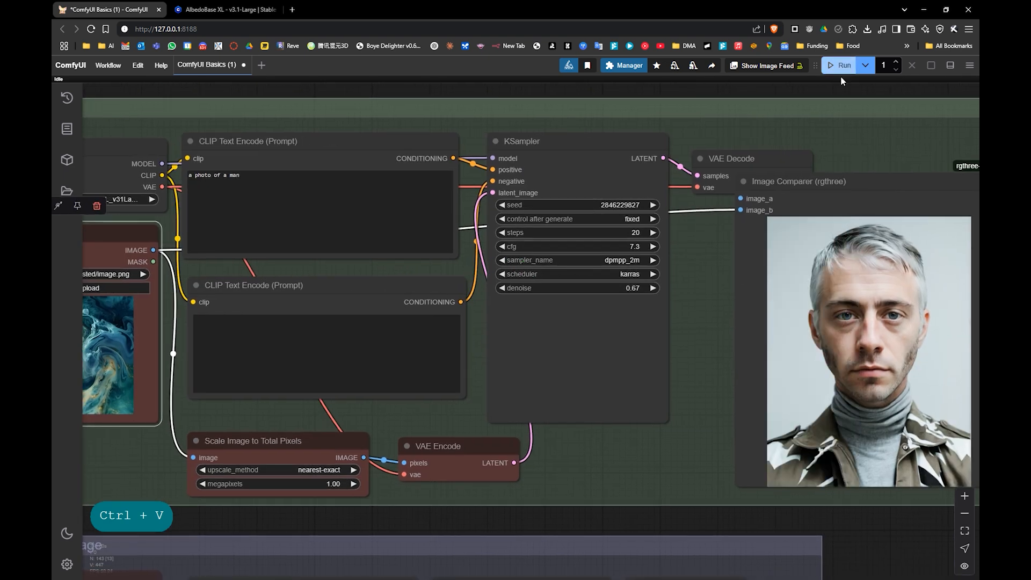
click(841, 67)
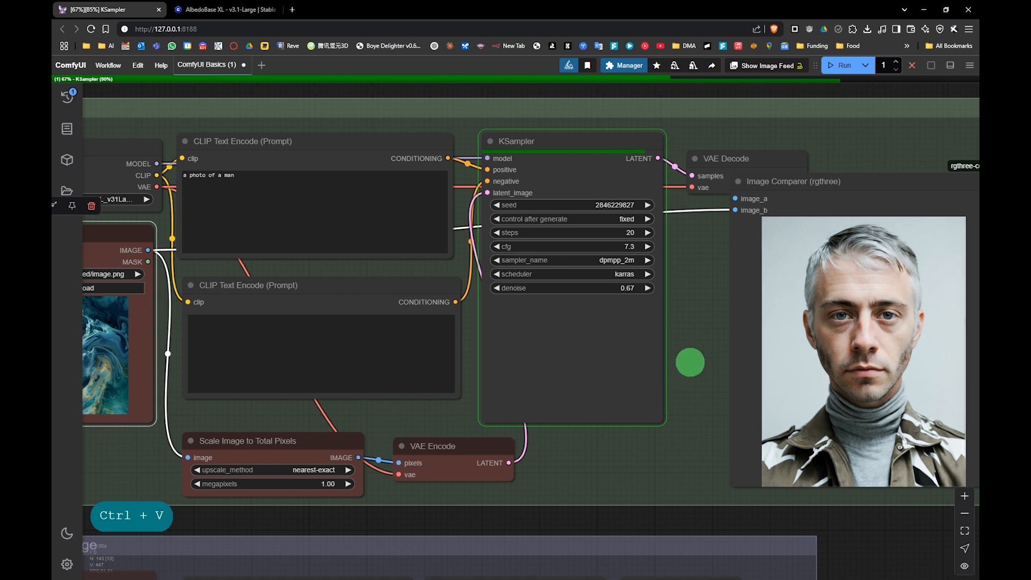
drag(708, 361, 603, 353)
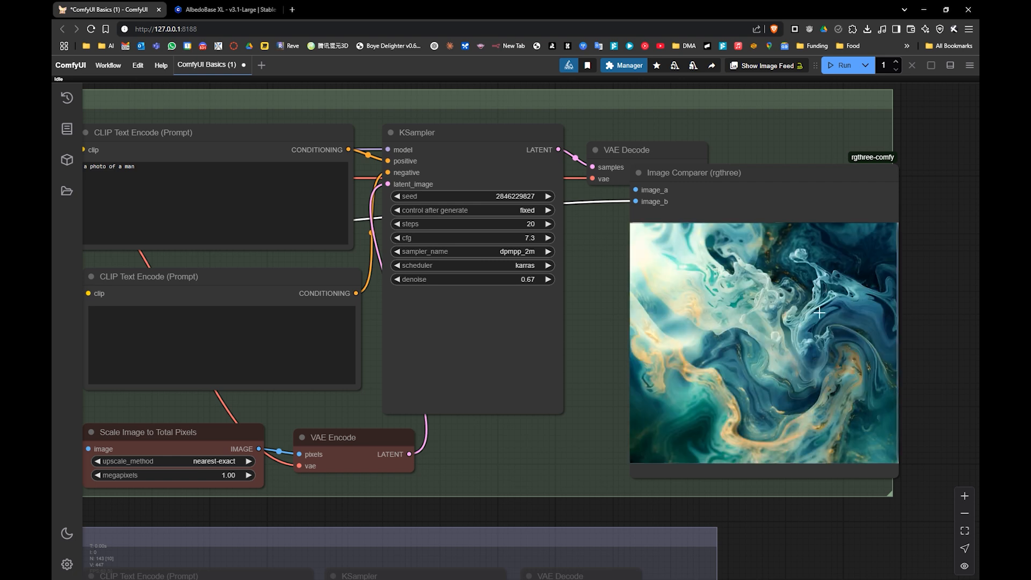
- In the Fast Groups Muter, disable the Image2Image group and enable Lora with Text2Image
drag(245, 397, 403, 390)
scroll(403, 394, down, 3)
drag(315, 326, 432, 338)
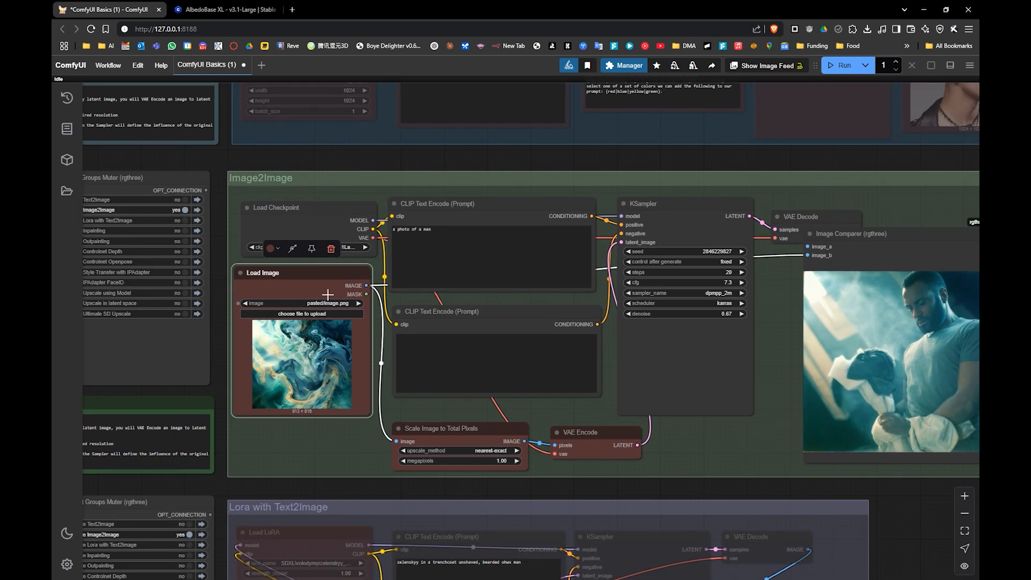
drag(338, 275, 359, 305)
click(206, 238)
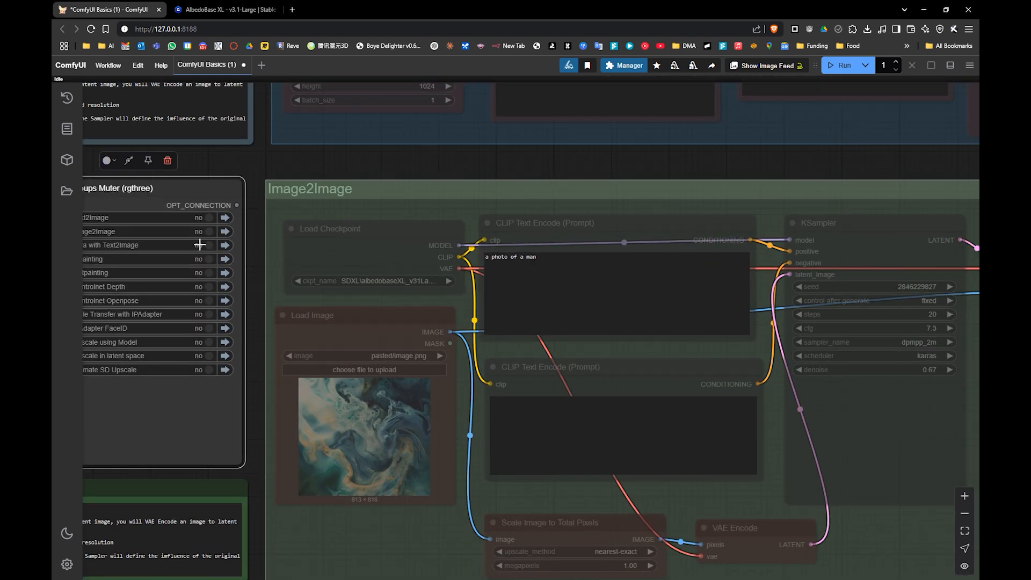
click(204, 248)
scroll(175, 311, up, 3)
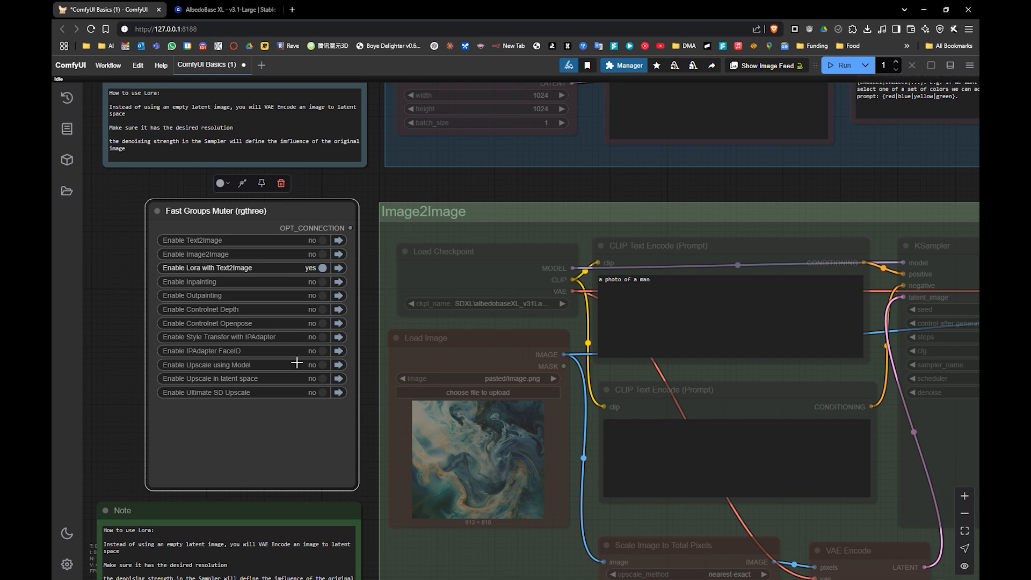
- In the Lora with Text2Image group, set the Load Checkpoint model to SDXL\albedobaseXL_v31Large.safetensors
drag(345, 405, 290, 207)
drag(285, 440, 314, 317)
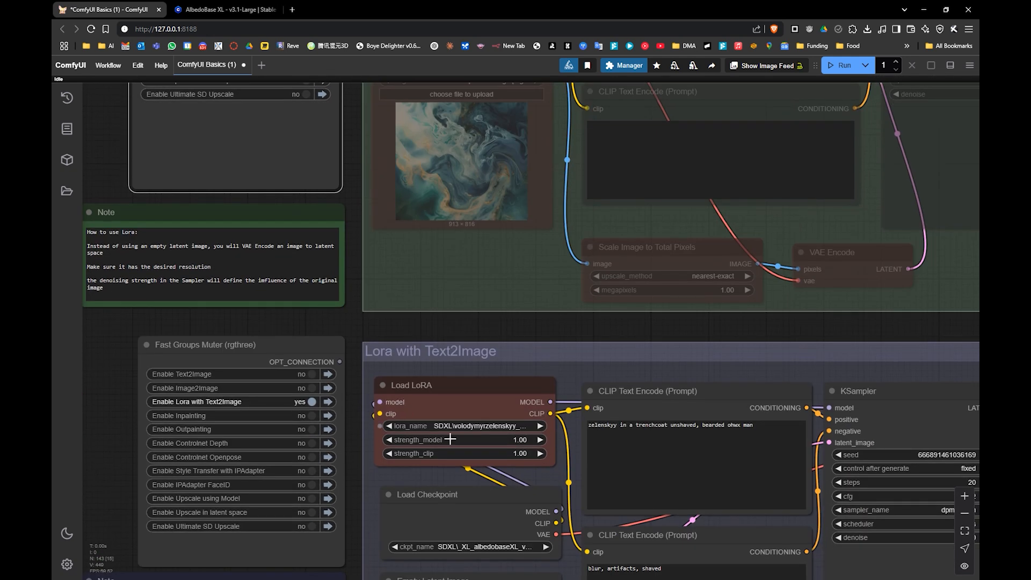
drag(457, 479, 441, 409)
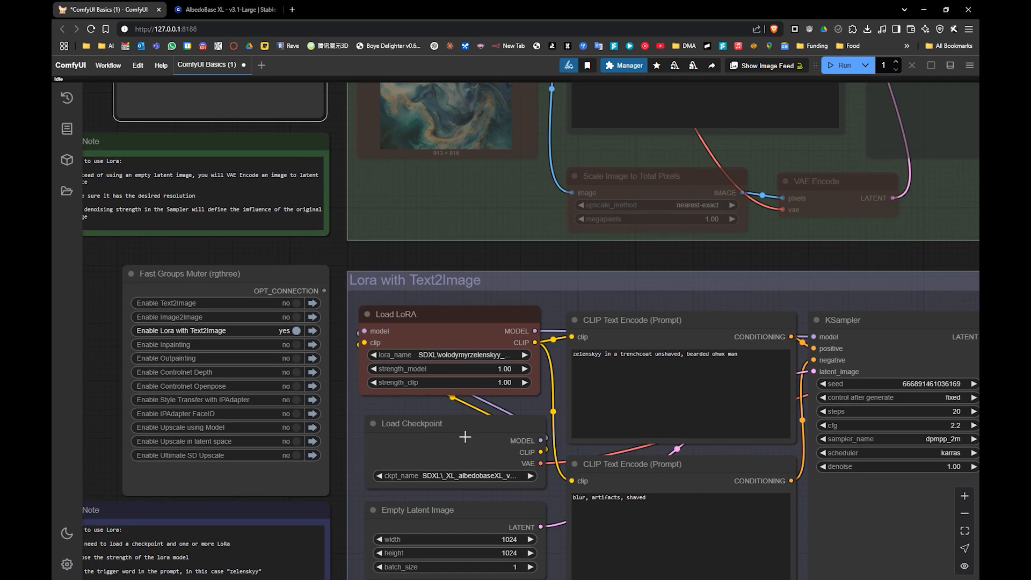
click(477, 478)
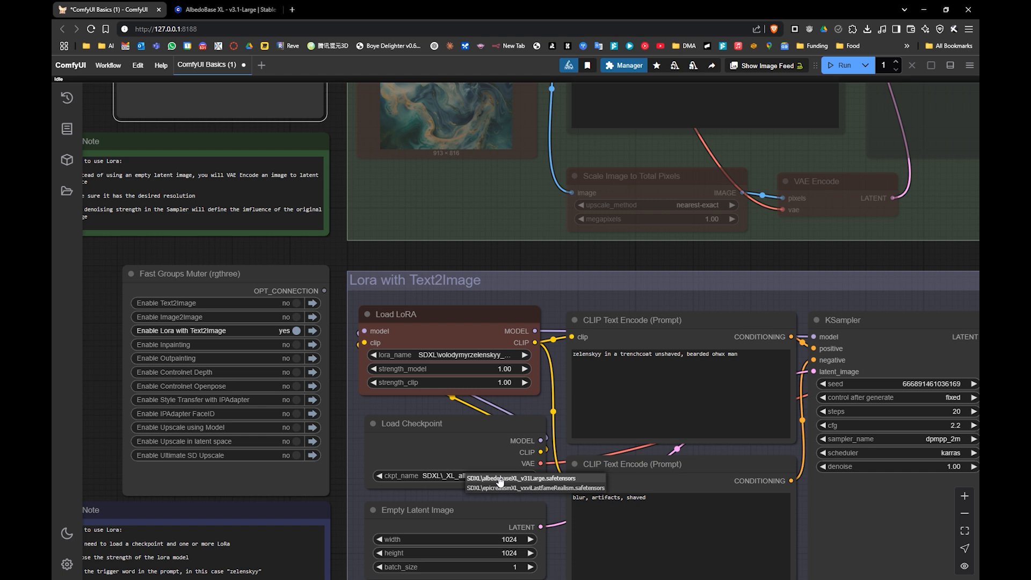
click(491, 480)
- Review the nodes of the Lora with Text2Image group and try to run the workflow
drag(473, 432, 429, 439)
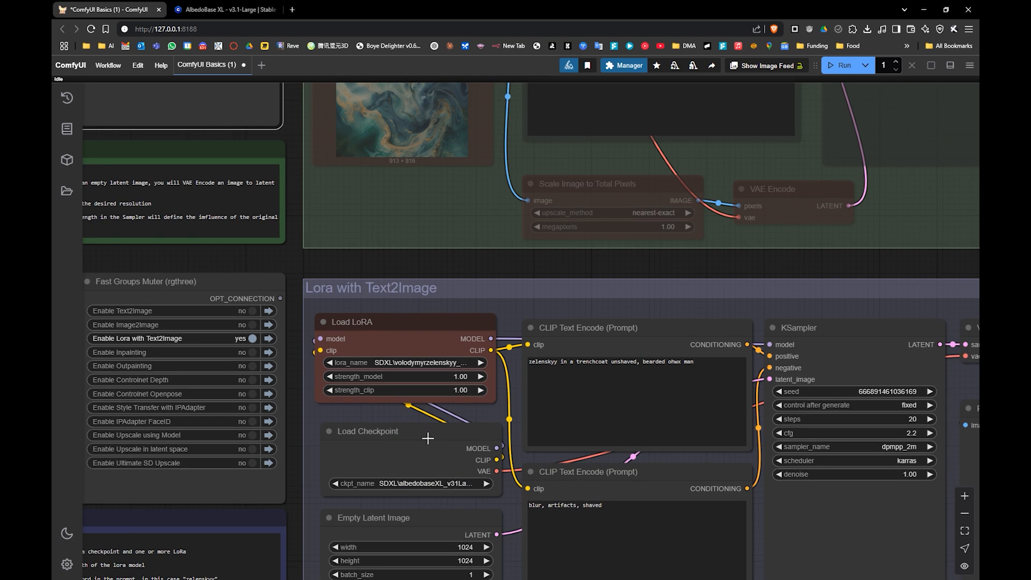
drag(449, 356, 462, 320)
drag(490, 428, 493, 385)
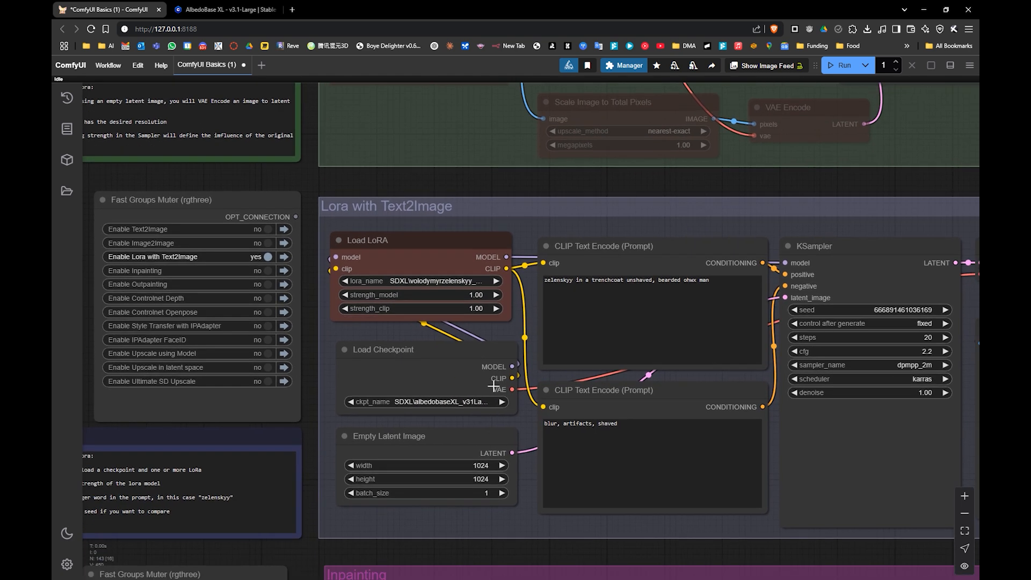
drag(740, 385, 615, 377)
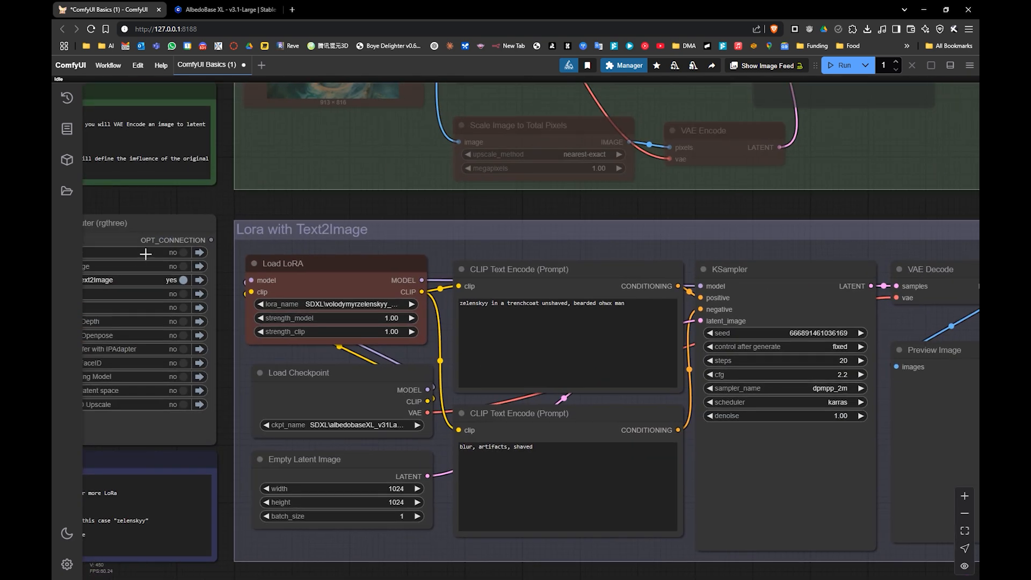
drag(170, 266, 331, 276)
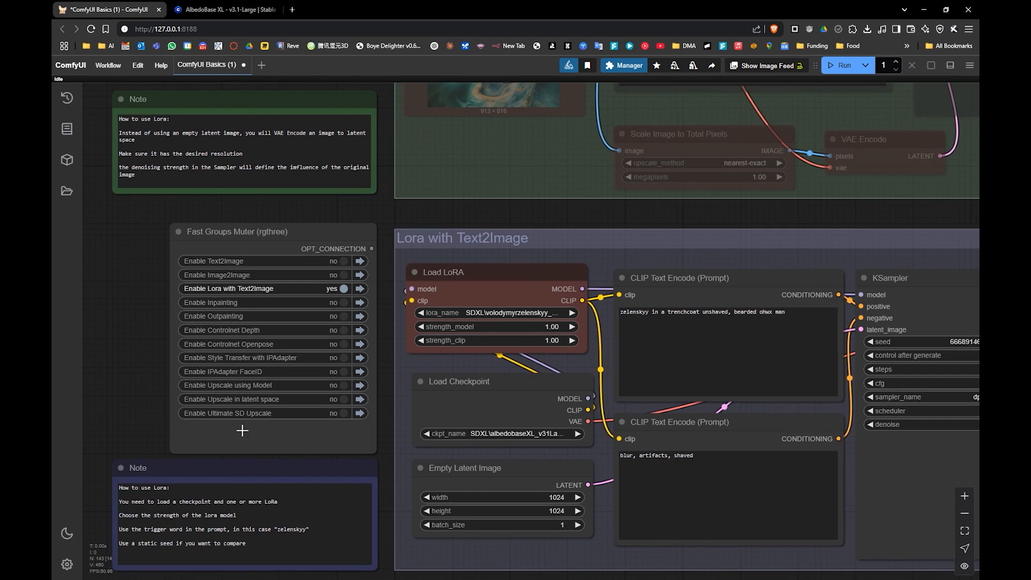
click(839, 65)
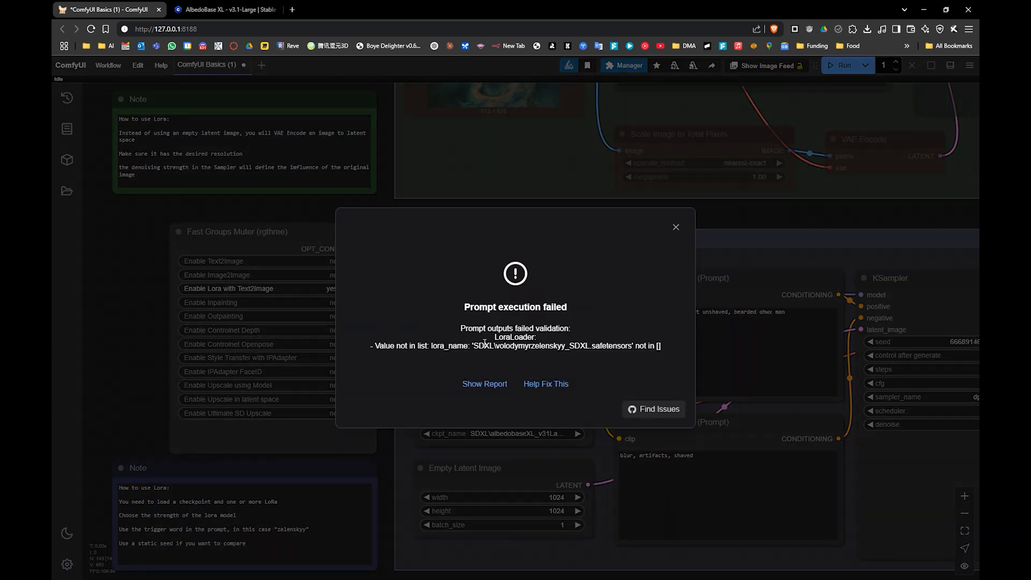
click(674, 226)
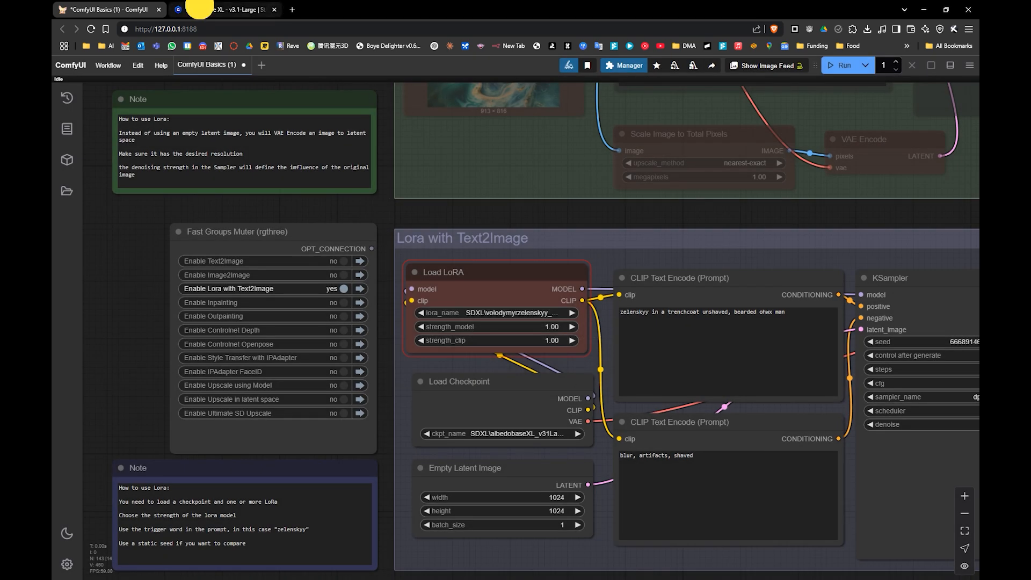
- Switch to Civitai and search its models for "zelenskyy"
click(195, 9)
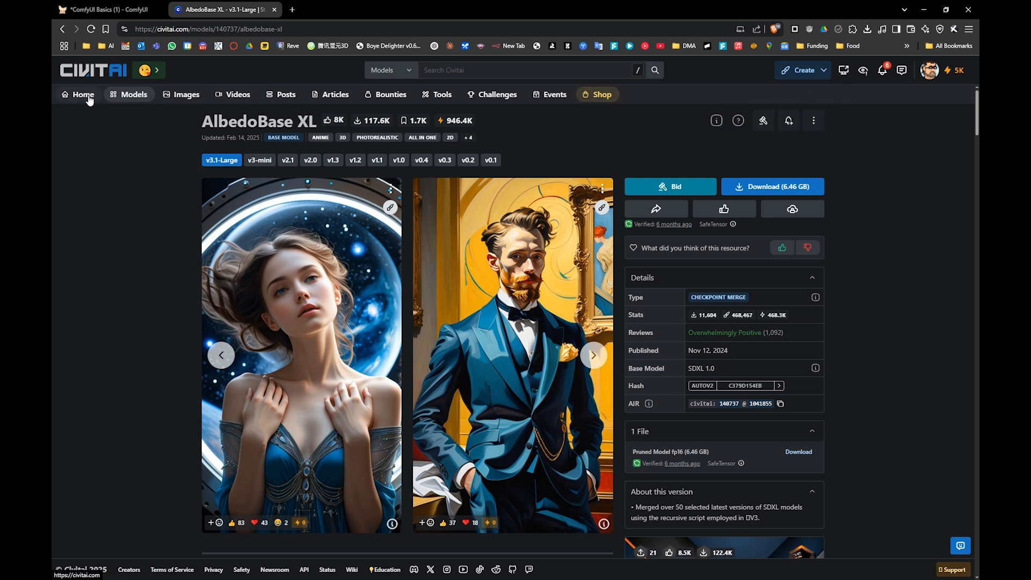
click(107, 98)
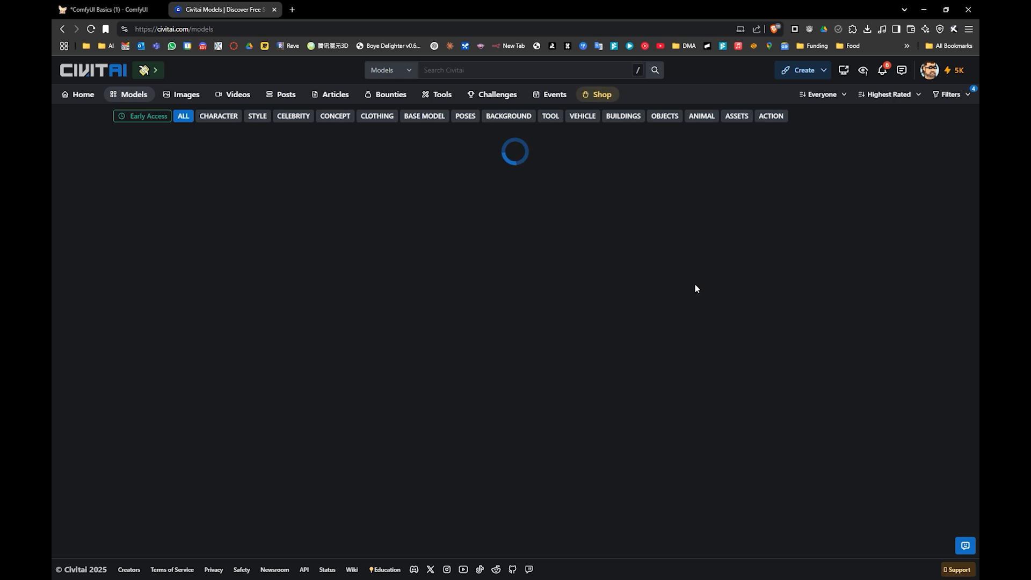
click(489, 71)
text(ze)
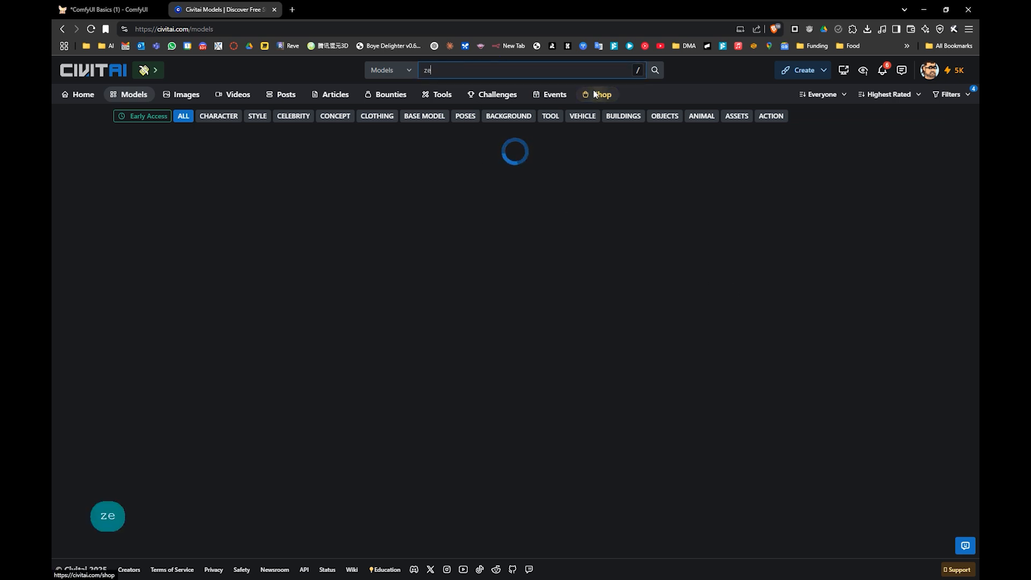
text(lens)
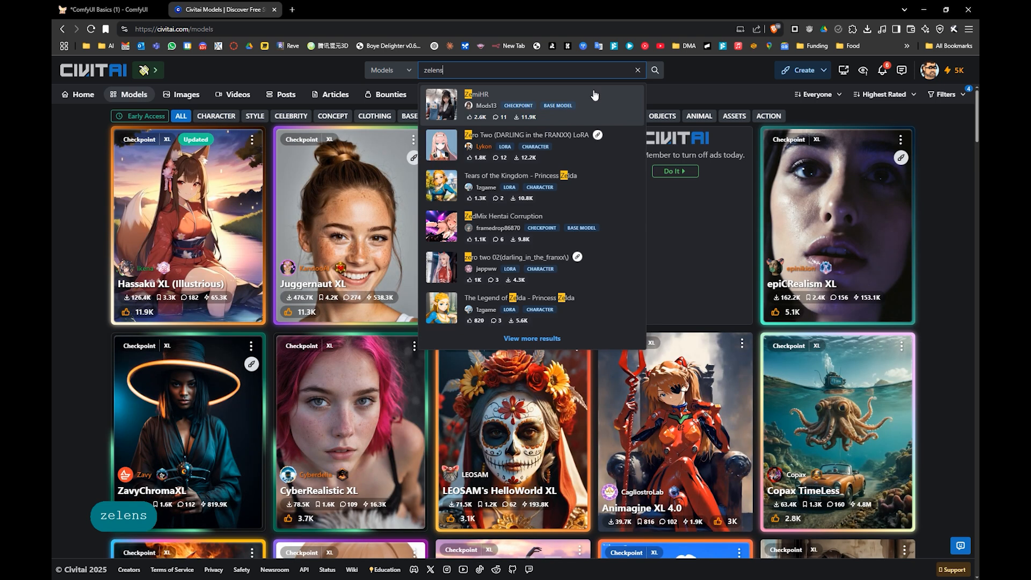
text(kyy)
key(Return)
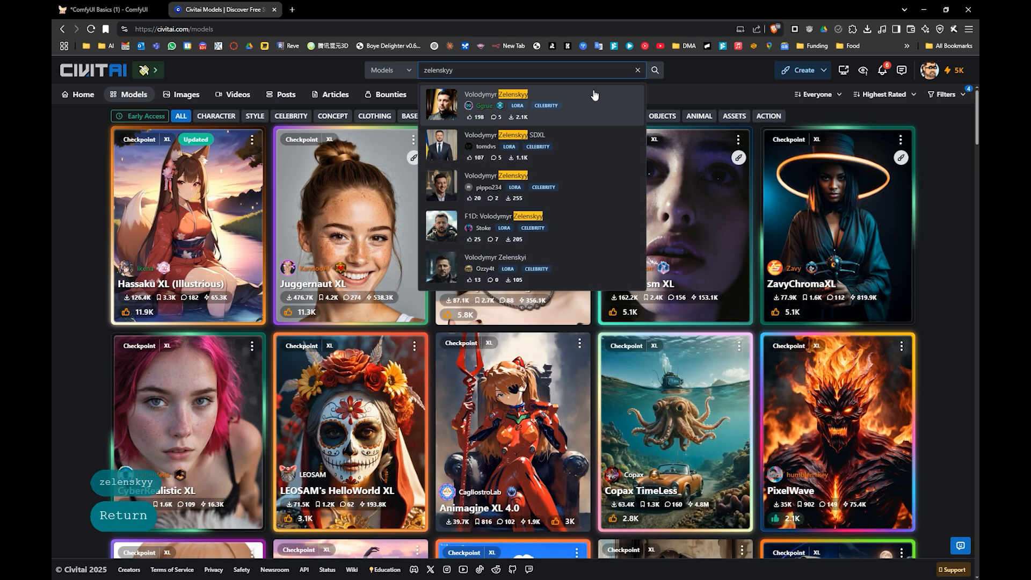
- Open the first Volodymyr Zelenskyy LoRA from the results and check which base model it requires
click(595, 96)
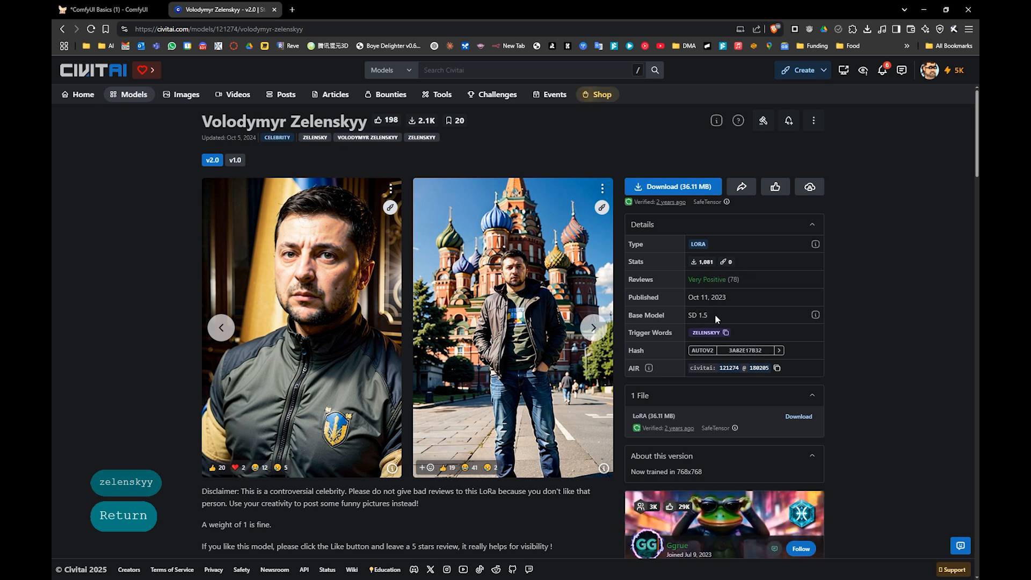
drag(708, 315, 686, 315)
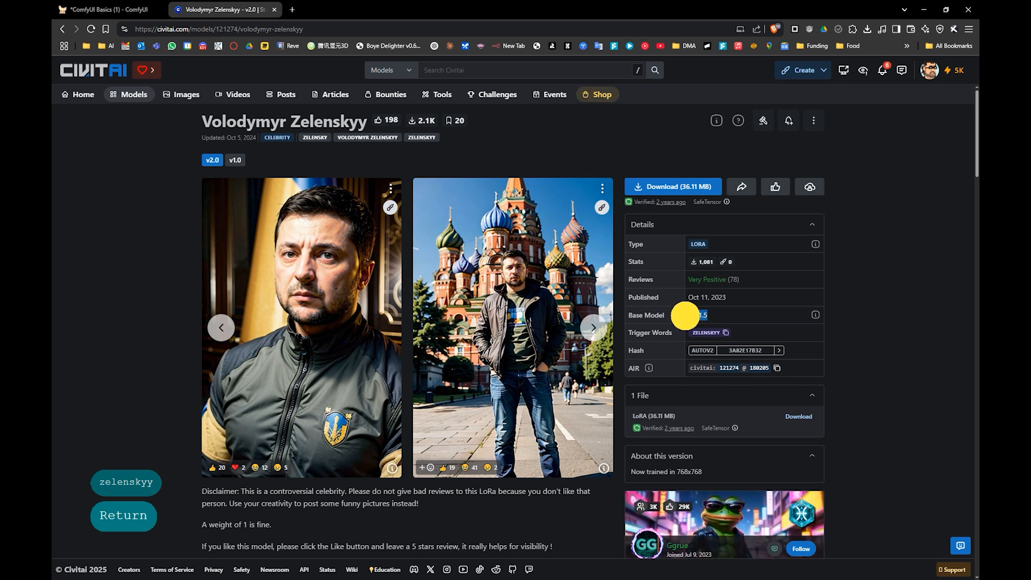
click(714, 314)
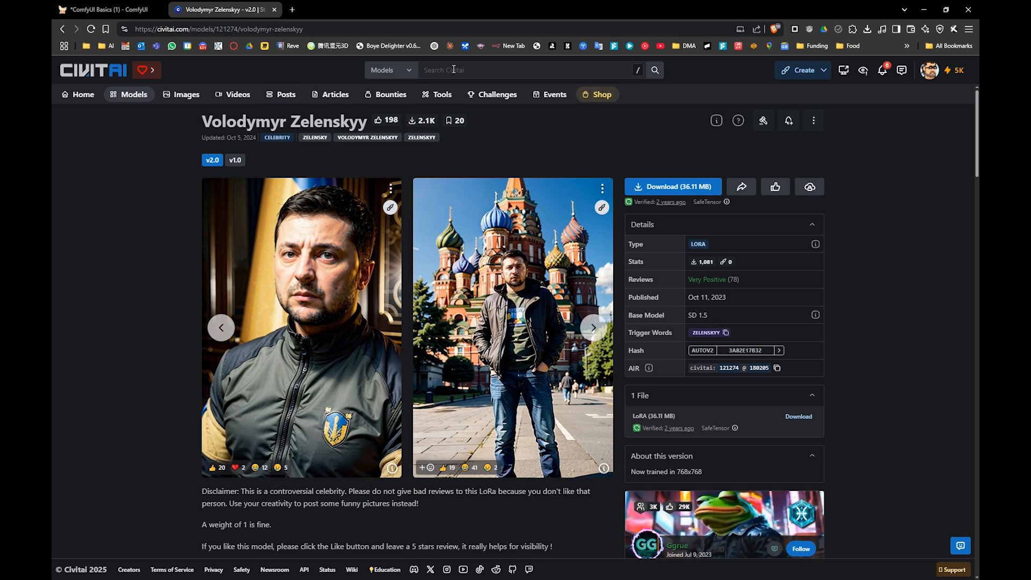
- Go back to the search results, open the Volodymyr Zelenskyy SDXL LoRA and download its file
click(62, 28)
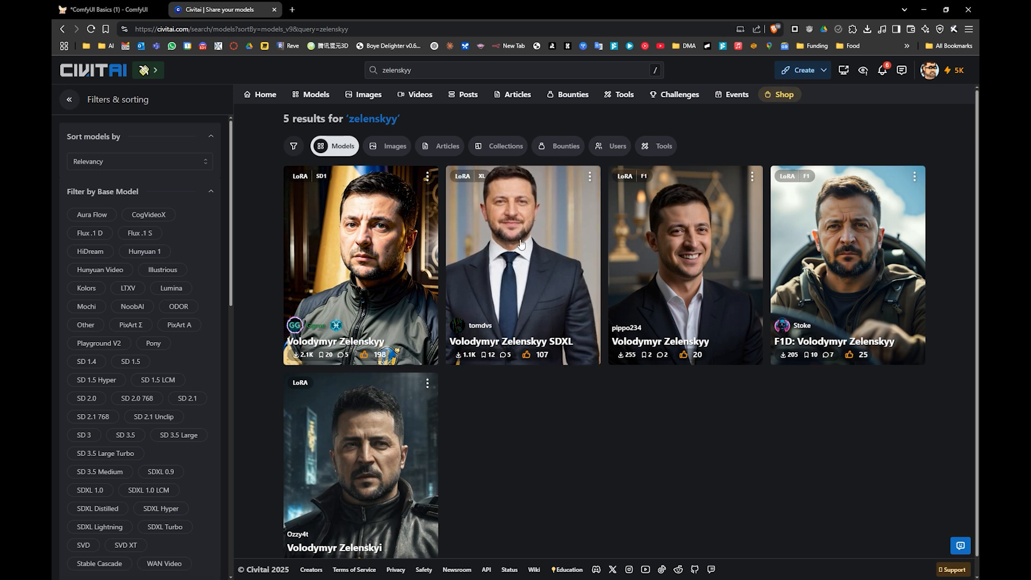
click(553, 268)
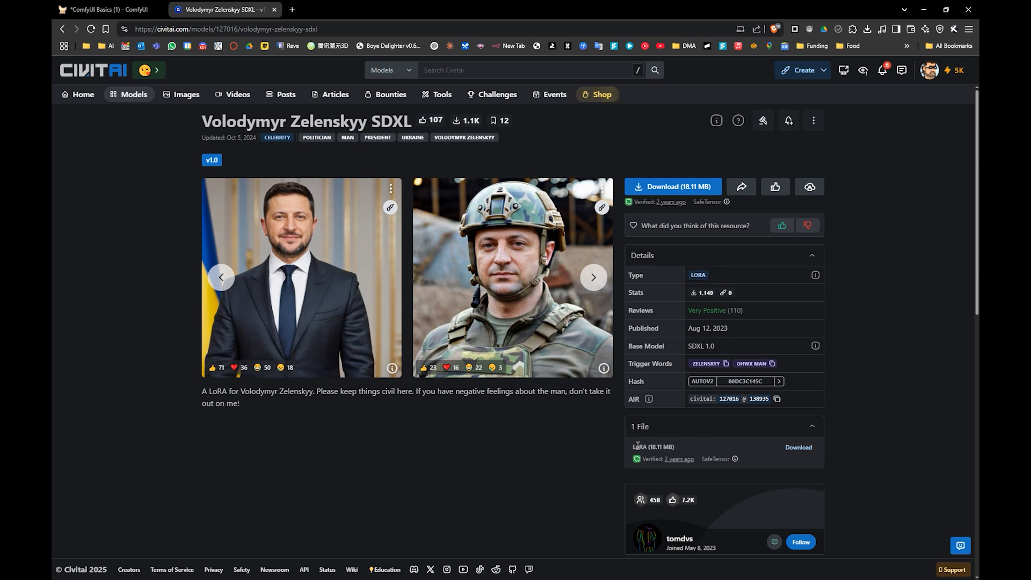
click(807, 449)
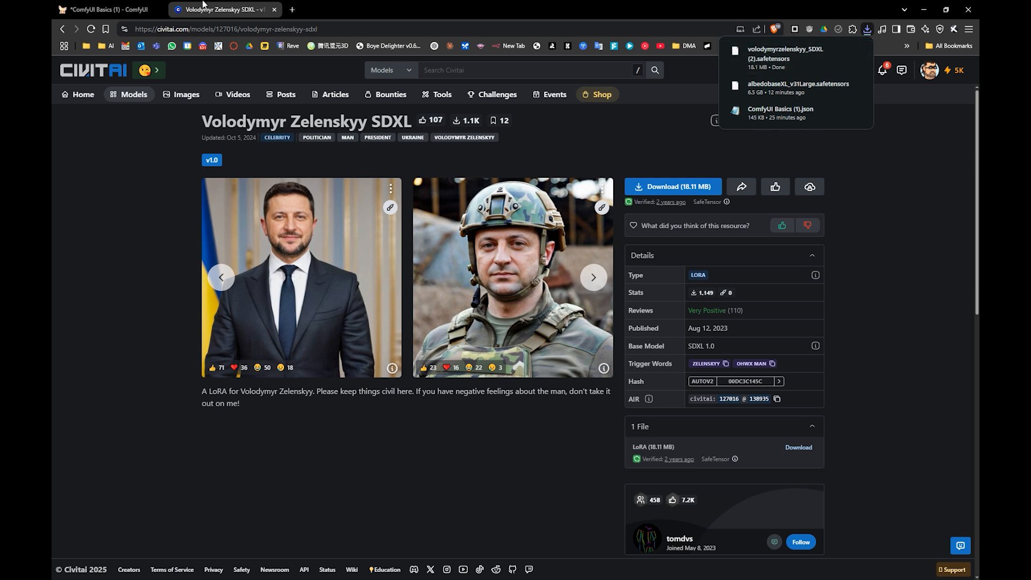
- In File Explorer, go to the ComfyUI_windows_portable\ComfyUI\models\loras folder
click(128, 7)
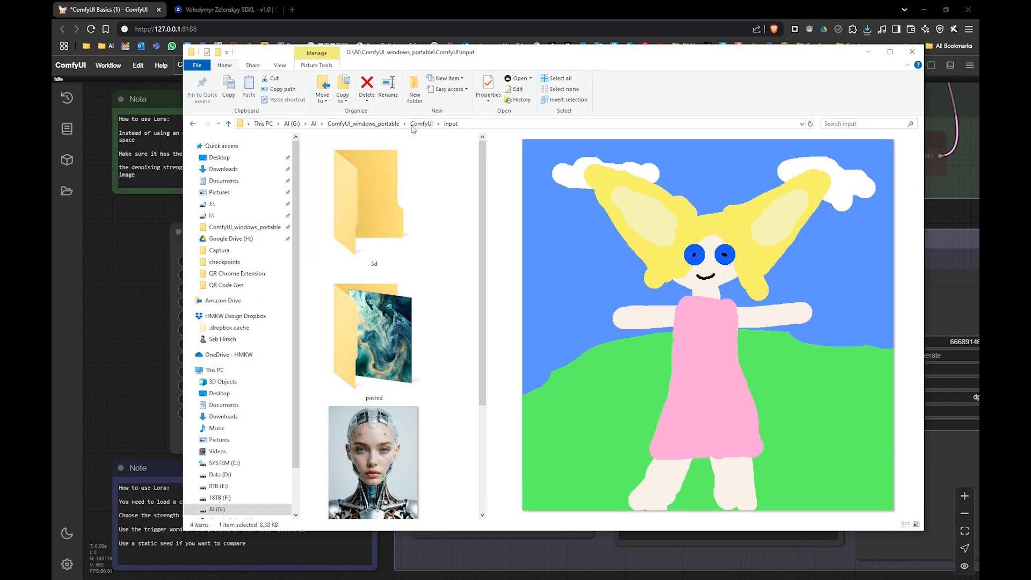
click(422, 124)
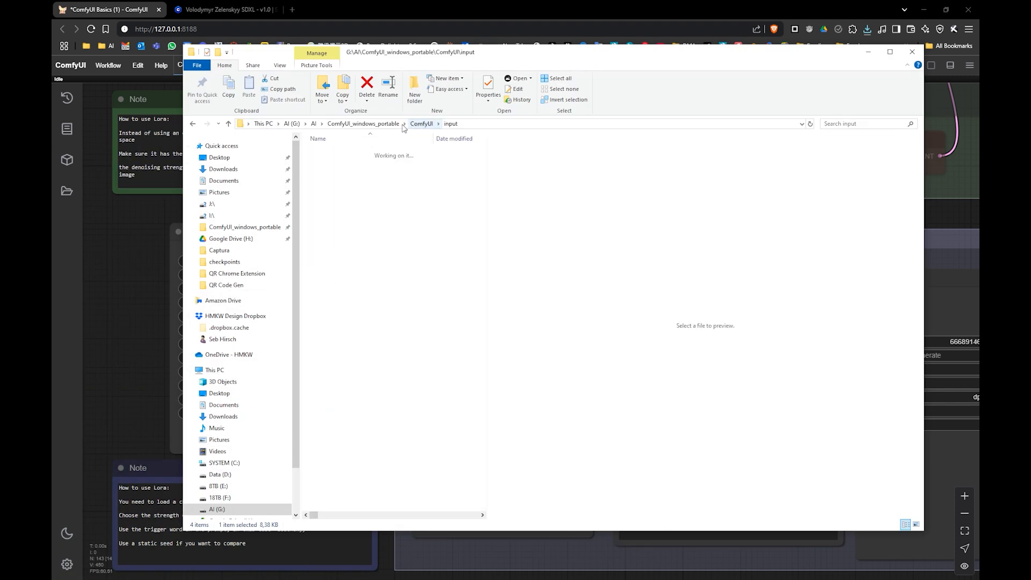
click(389, 125)
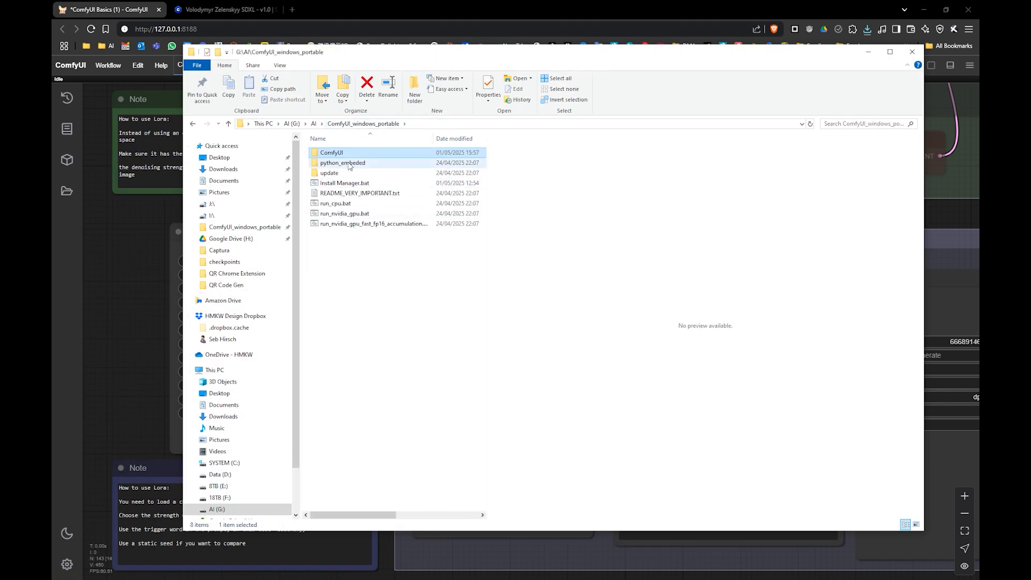
click(334, 154)
double_click(336, 154)
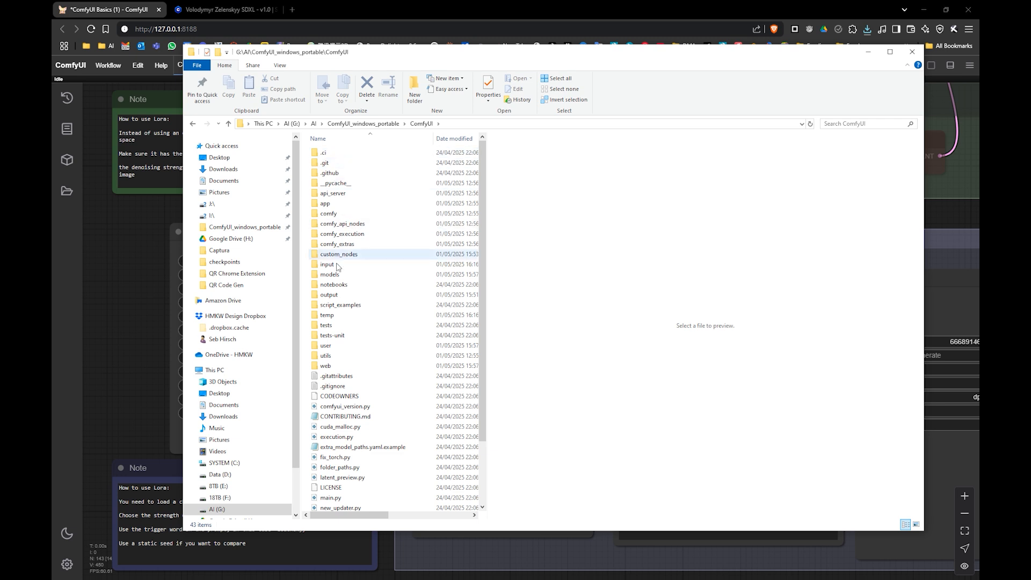
double_click(332, 274)
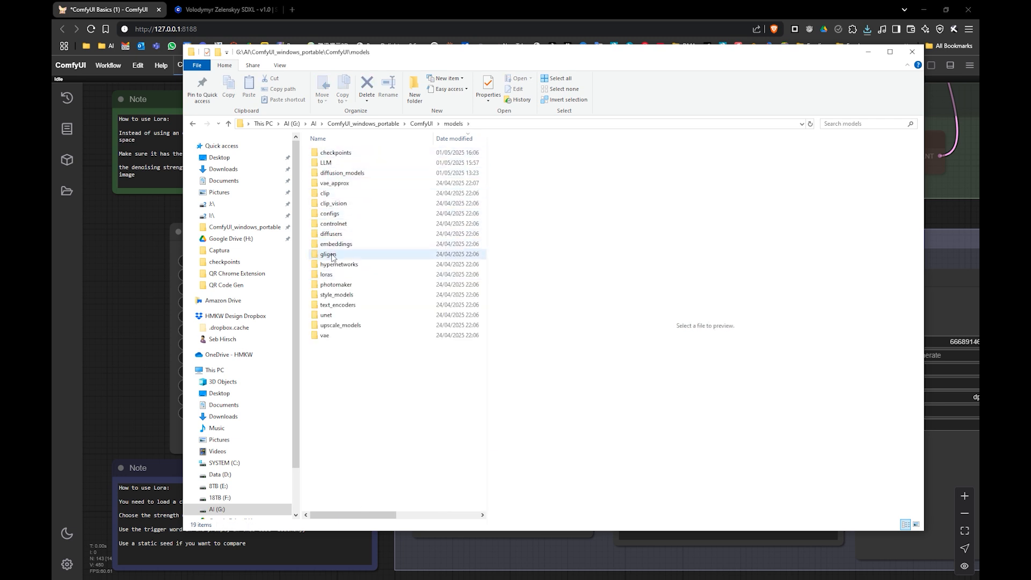
double_click(327, 274)
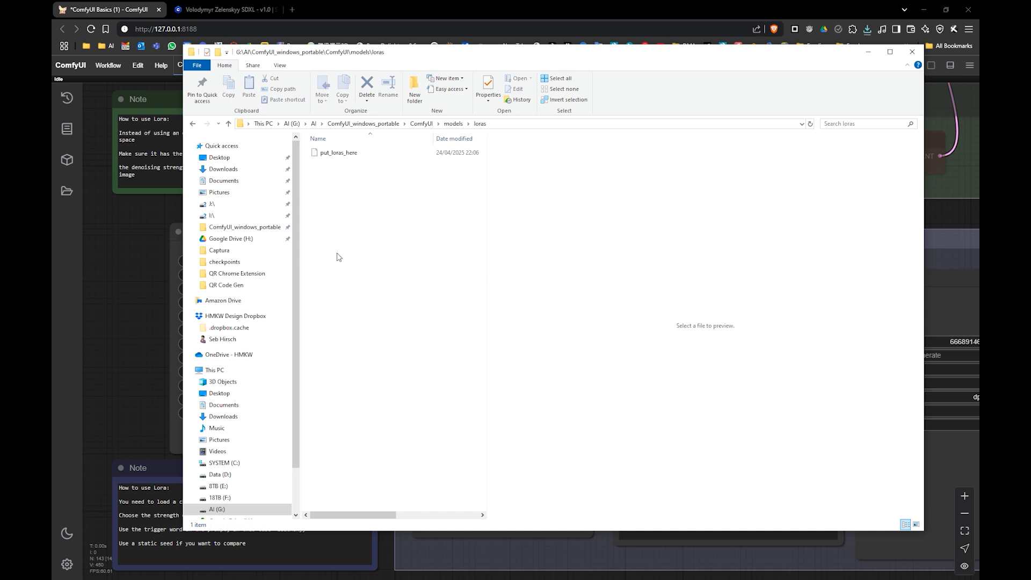
- Create a folder named SDXL inside the loras folder and open it
right_click(349, 209)
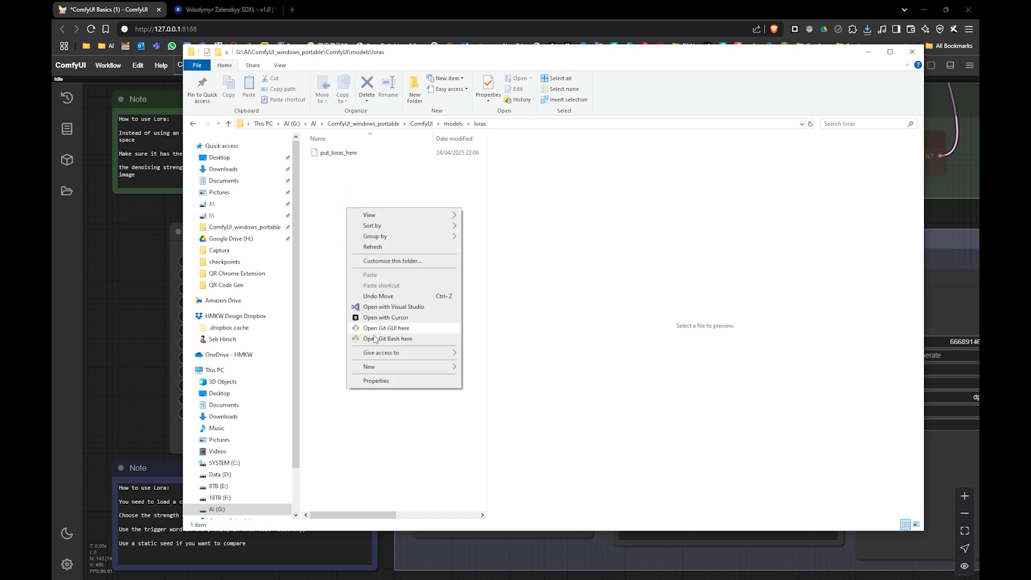
mouse_move(370, 365)
click(483, 368)
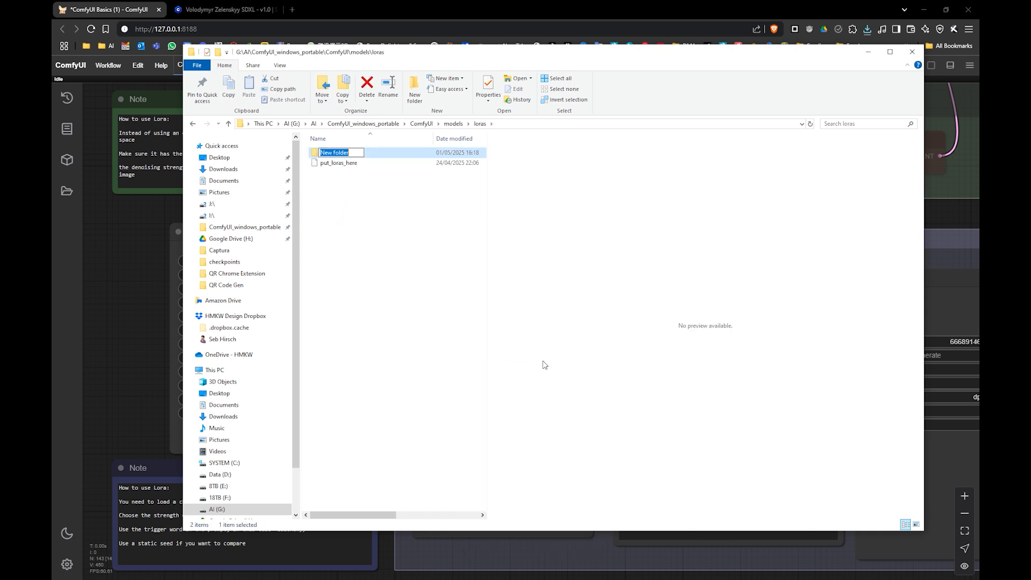
text(SDXL)
key(Return)
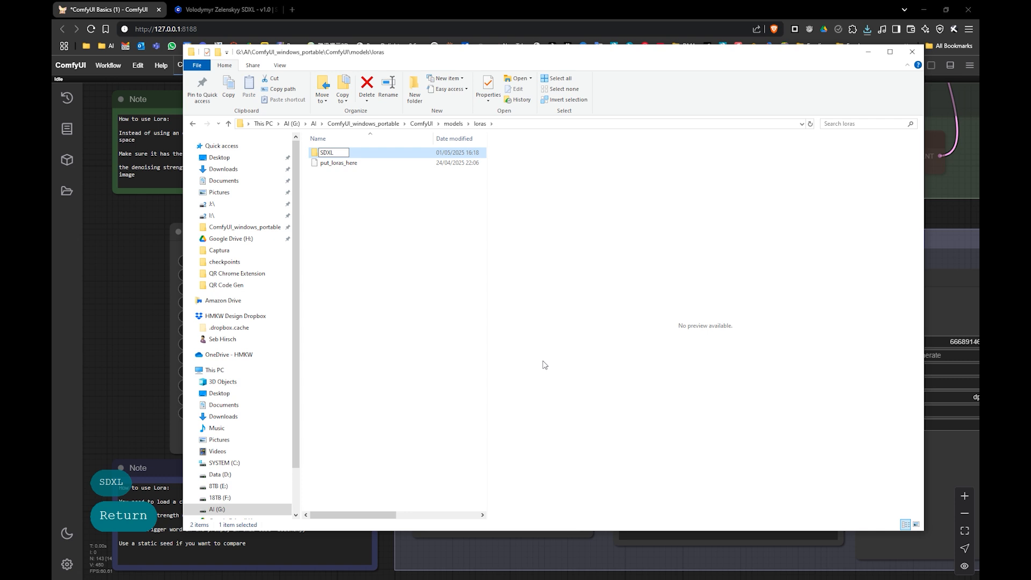
double_click(327, 153)
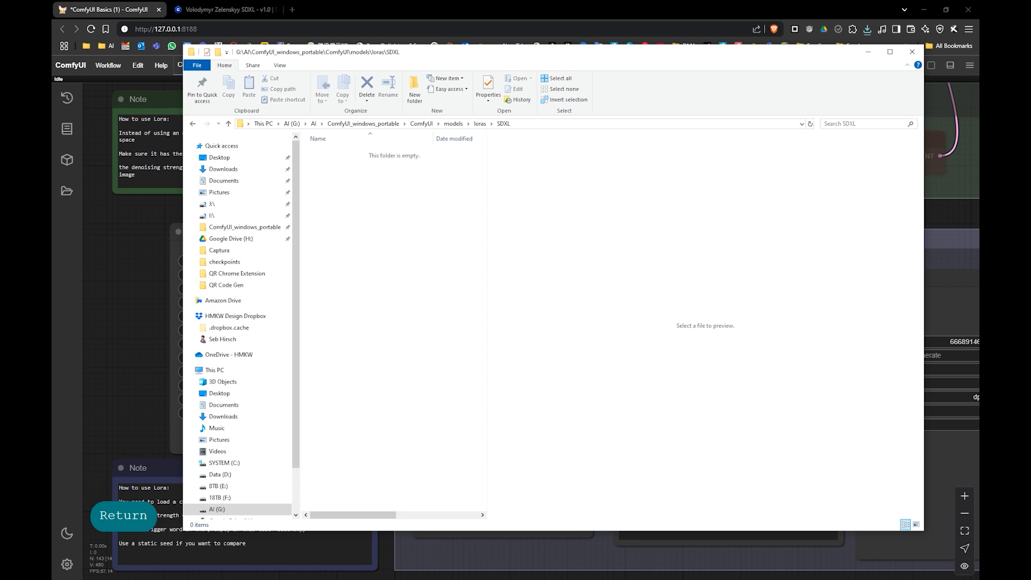
- Search for the Zelenskyy LoRA file using "volo" and place it in the loras\SDXL folder
text(zelen)
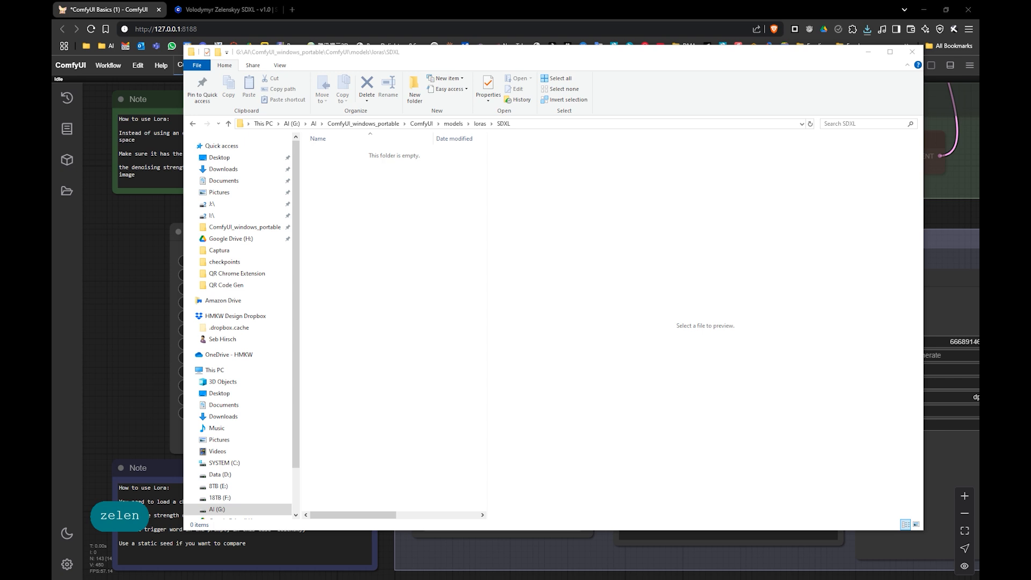
text(volo)
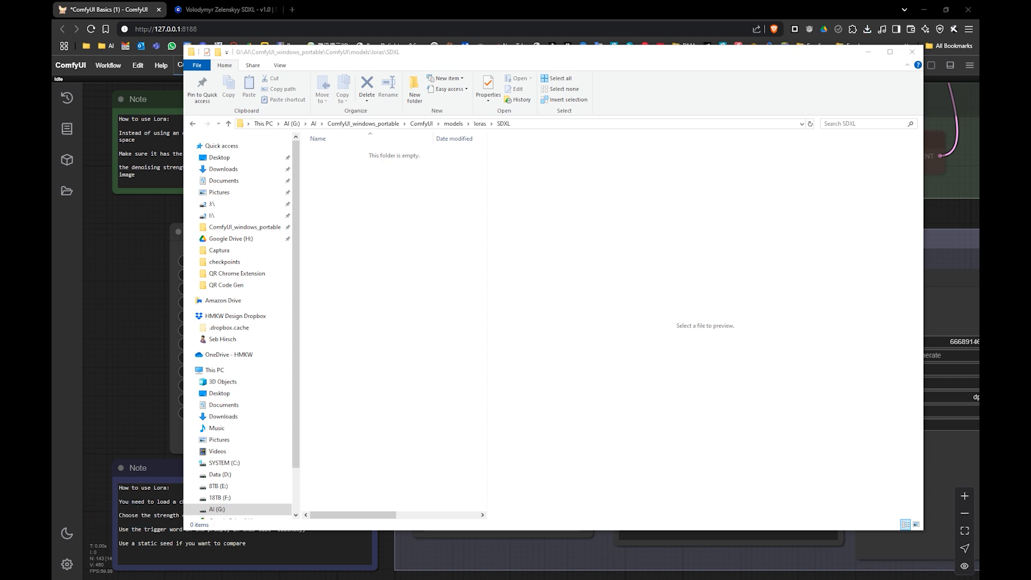
drag(331, 337, 395, 225)
key(ctrl)
key(shift)
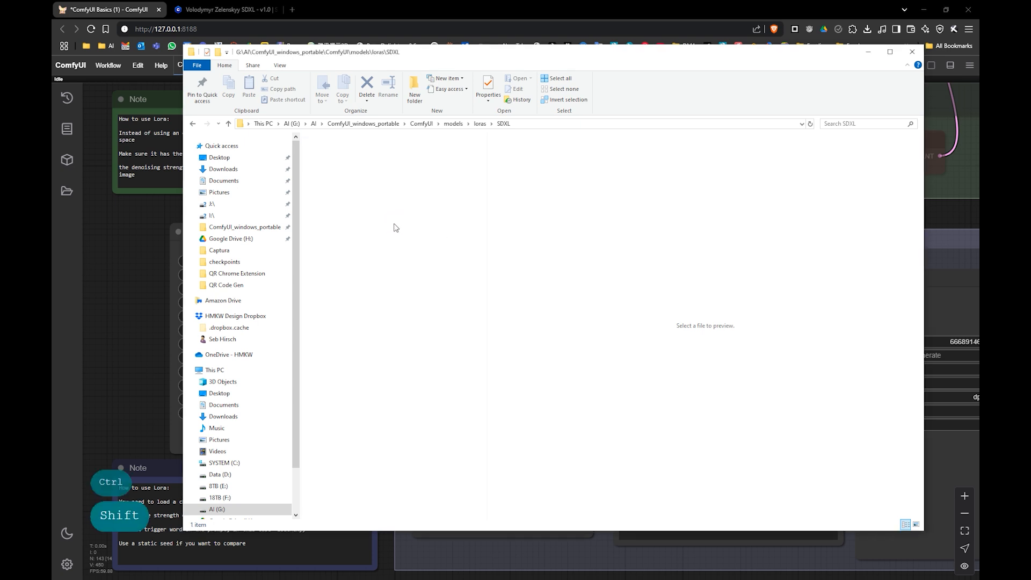
- Switch back to ComfyUI, choose the SDXL\volodymyrzelenskyy LoRA in the Load LoRA node and run the workflow
click(533, 4)
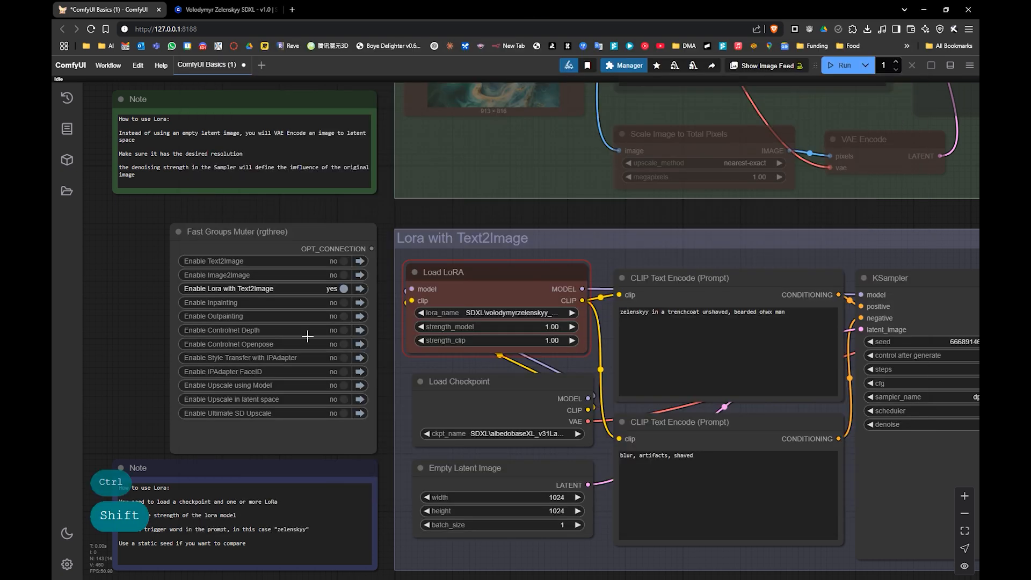
drag(501, 295, 478, 296)
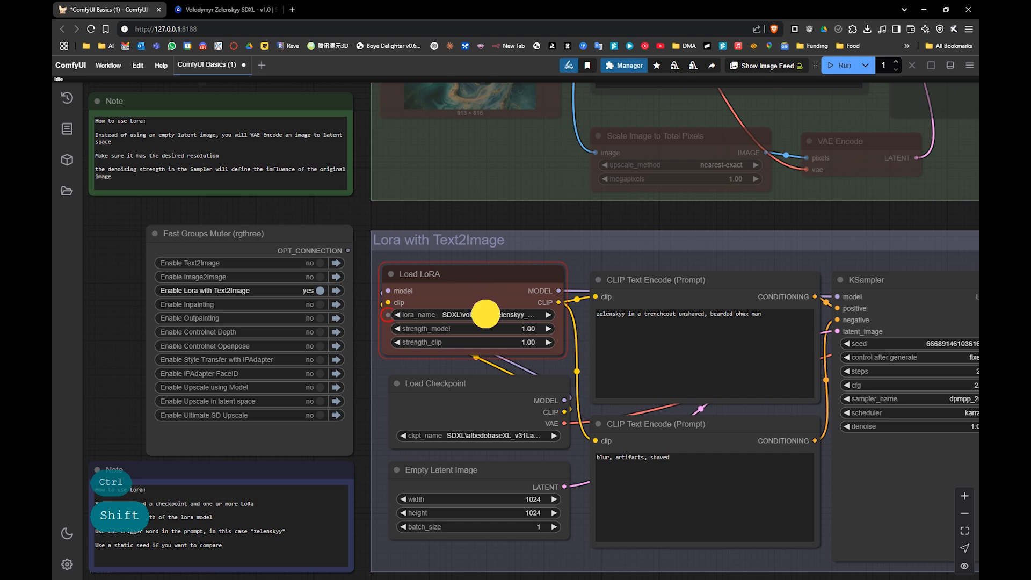
click(486, 314)
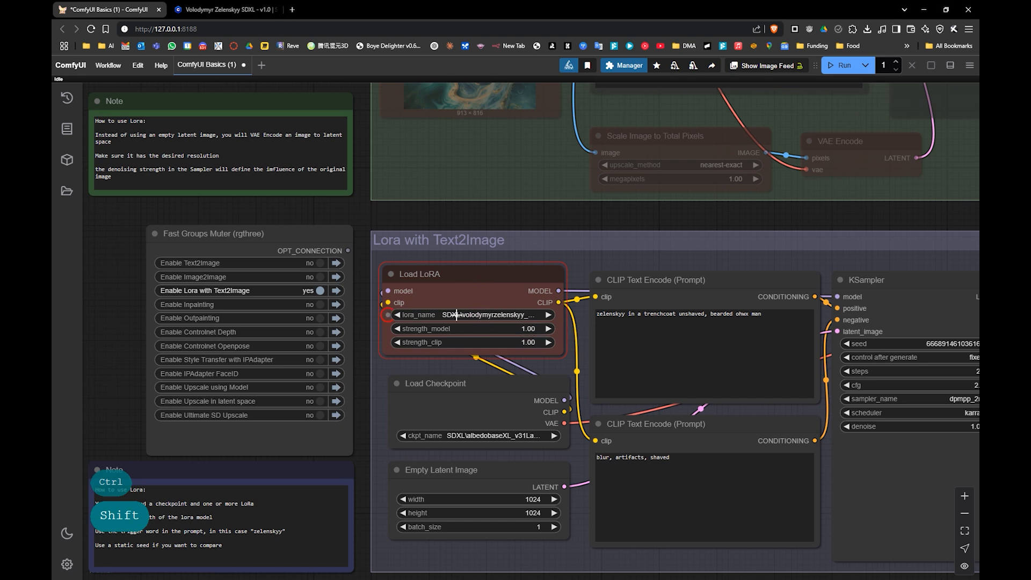
click(843, 68)
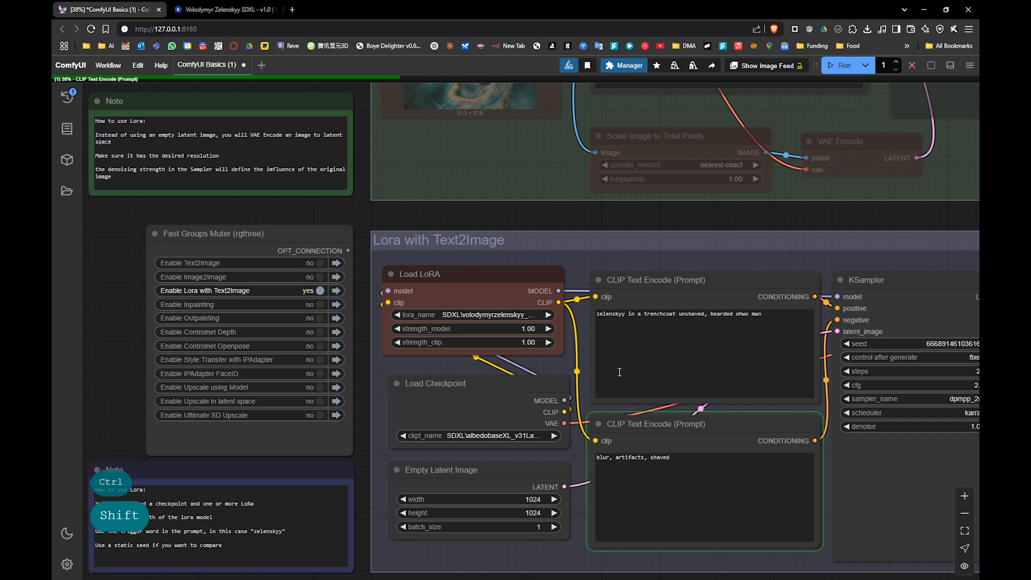
- Set the cfg of the KSampler in the Lora with Text2Image group to 6.5 and run the workflow again
drag(645, 367, 353, 306)
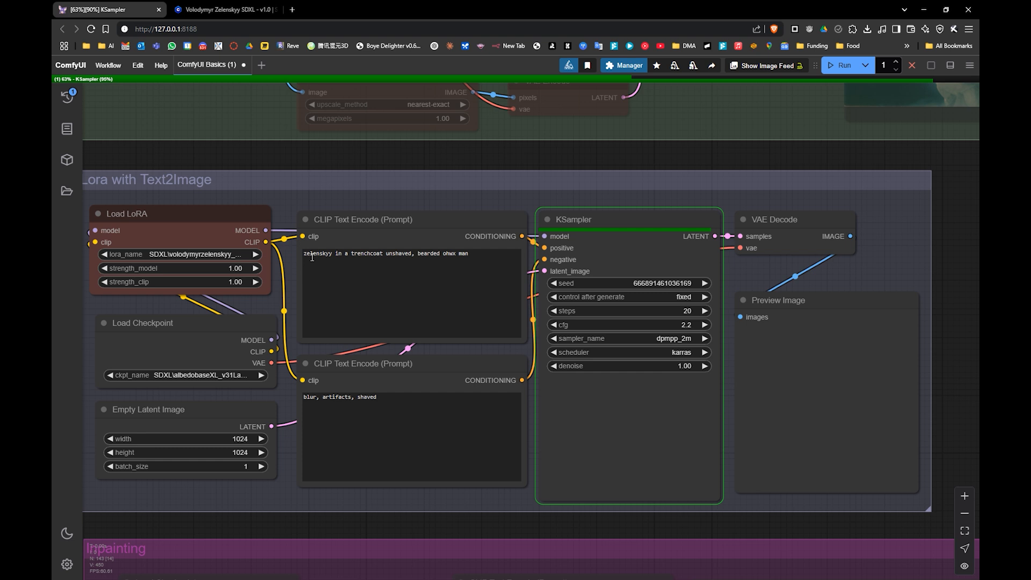
scroll(826, 390, up, 2)
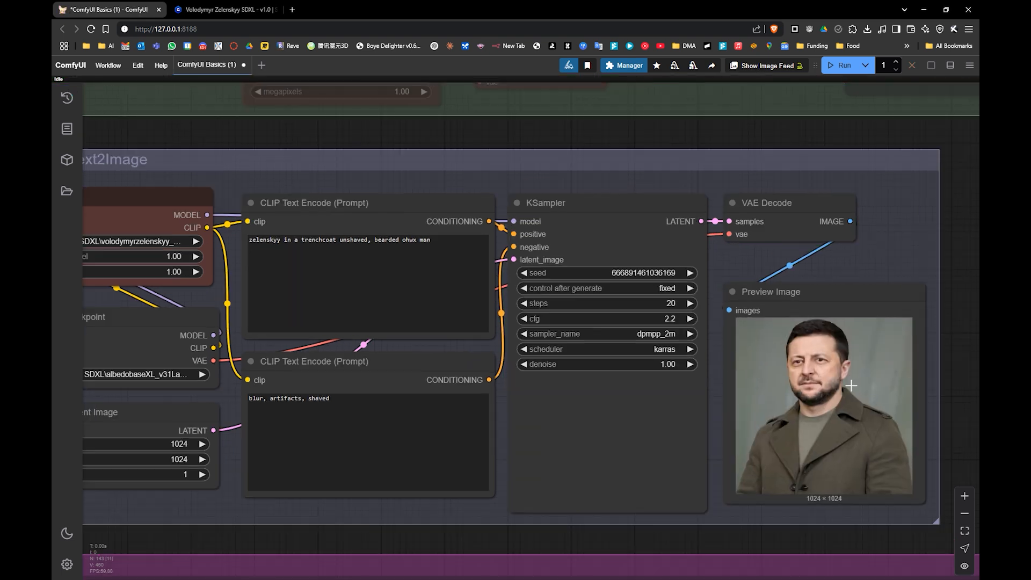
scroll(631, 350, up, 1)
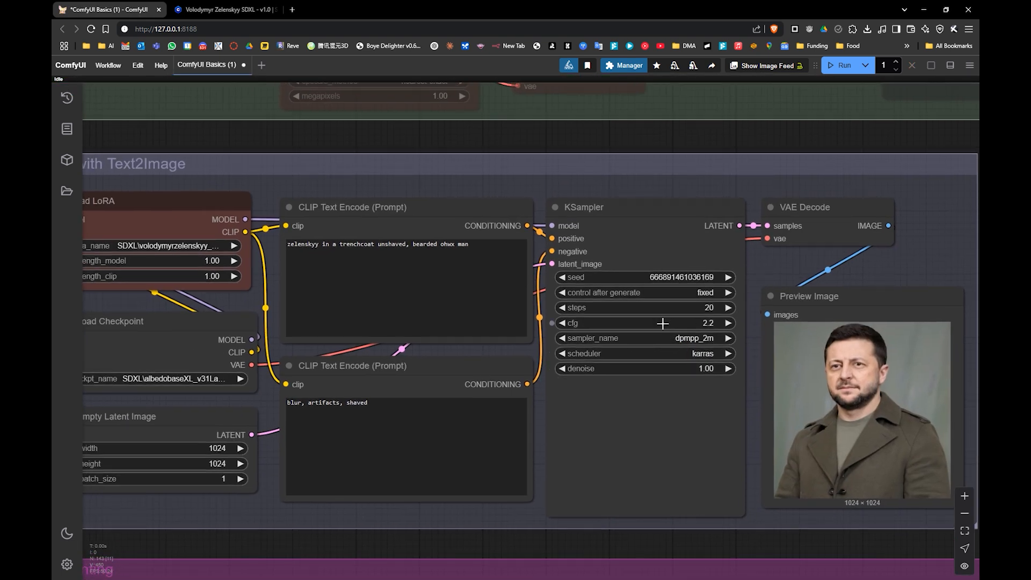
drag(663, 323, 675, 320)
click(841, 65)
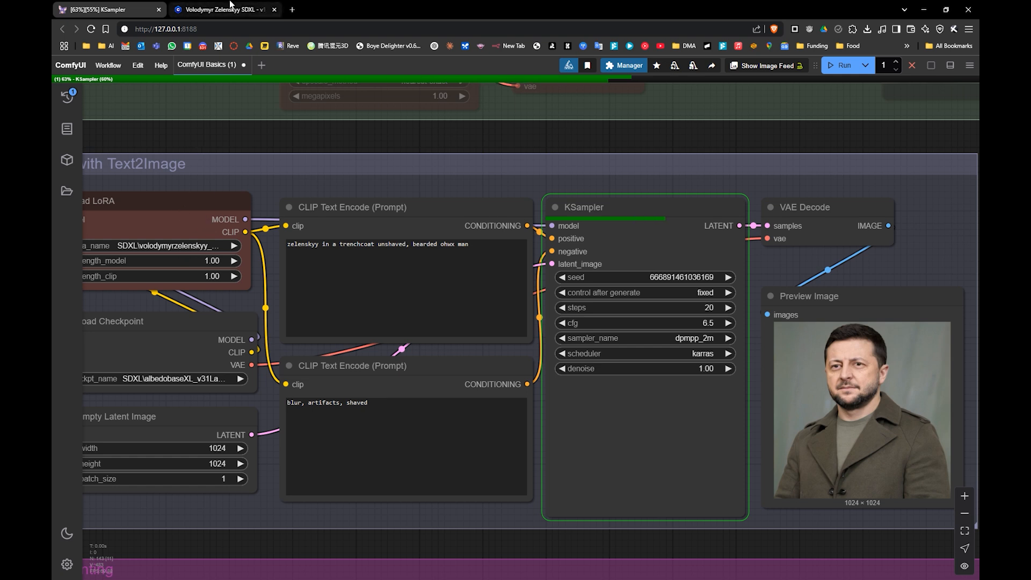
- Check the trigger words on the Civitai page of the Zelenskyy LoRA, copy "OHWX MAN" and return to ComfyUI
click(228, 6)
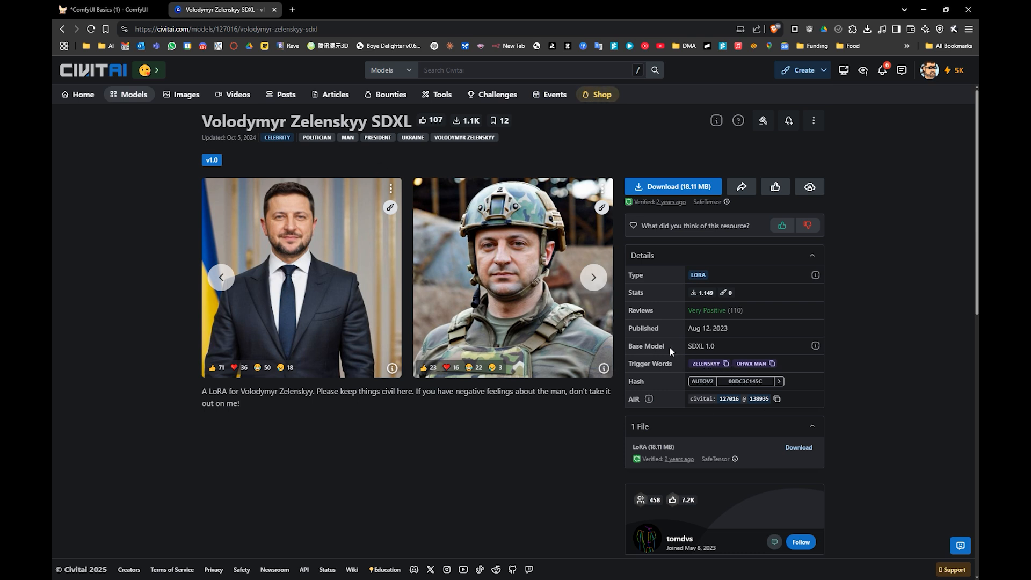
click(773, 364)
click(126, 9)
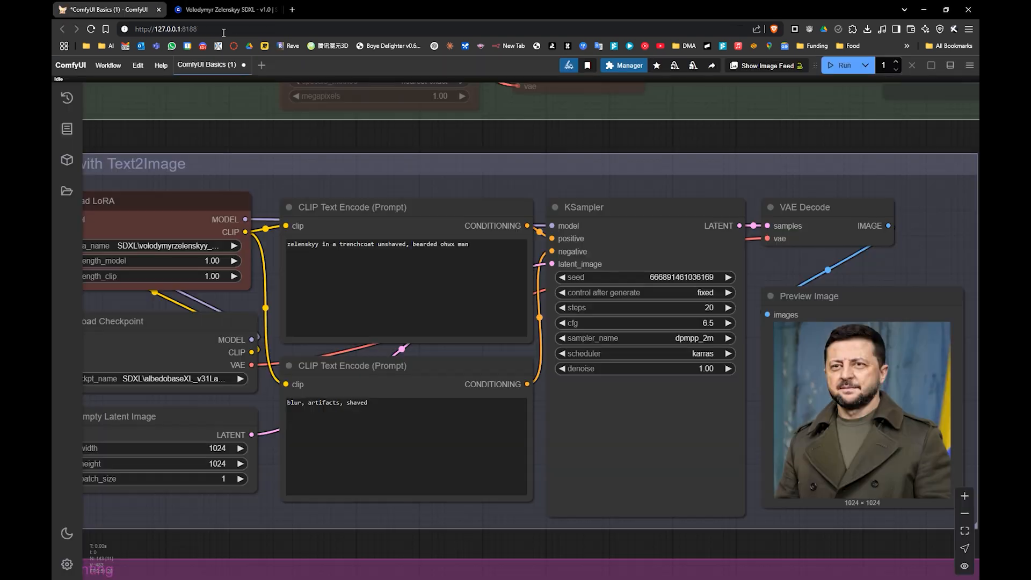
- Shorten the positive prompt to "zelensky in a trenchcoat unshaved, bearded" and run the workflow
click(488, 248)
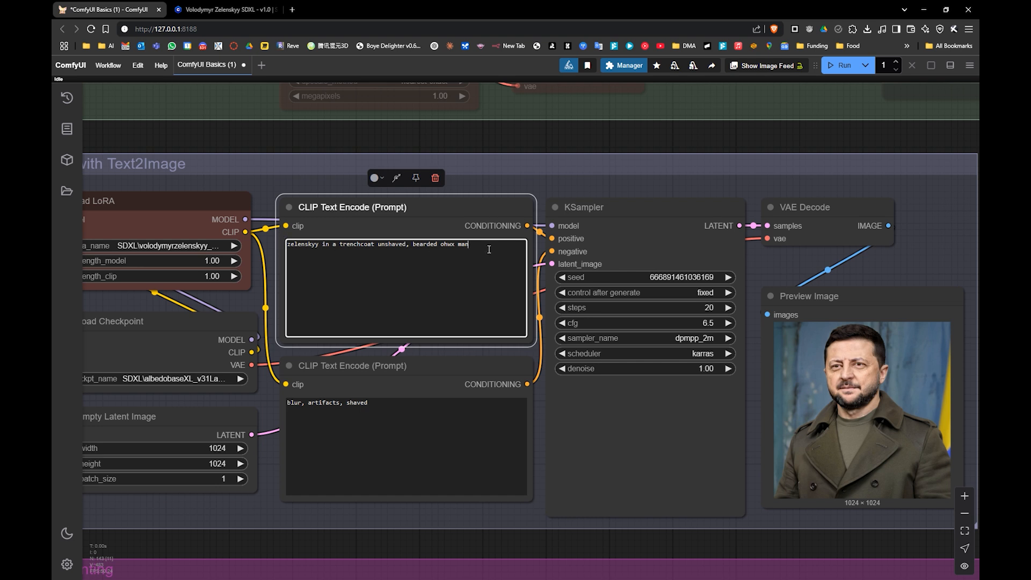
drag(469, 246, 439, 247)
key(BackSpace)
key(BackSpace)
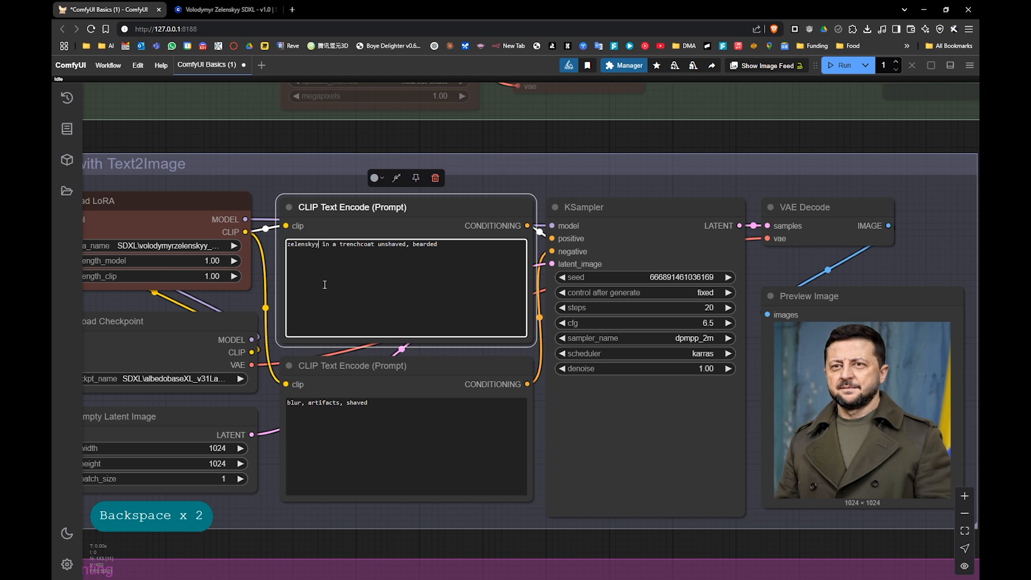
key(BackSpace)
drag(460, 305, 483, 304)
click(838, 66)
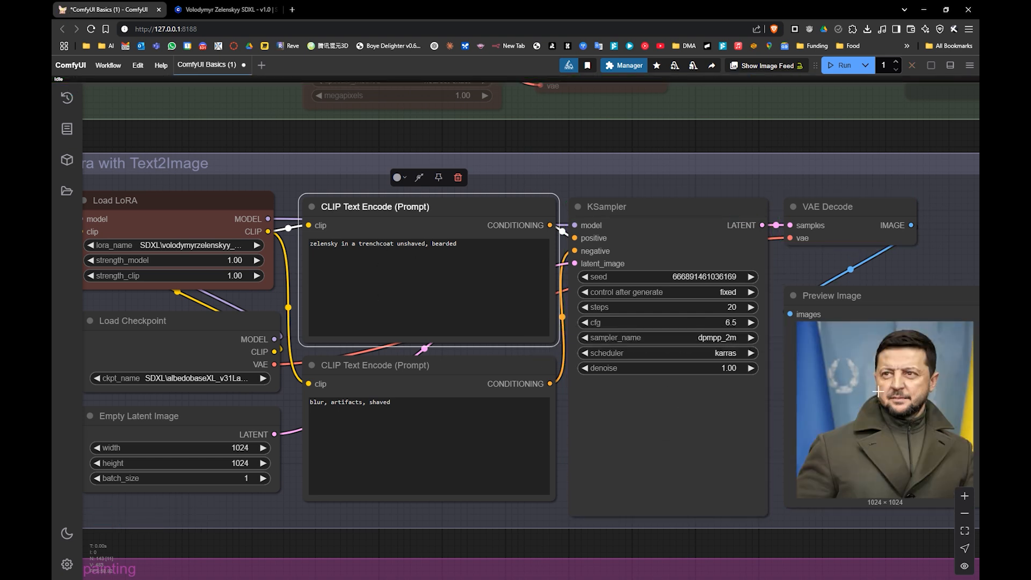
- Inspect the sampler and prompt nodes, and set strength_model in the Load LoRA node to 0
drag(878, 391, 779, 382)
scroll(782, 381, up, 6)
drag(547, 371, 773, 379)
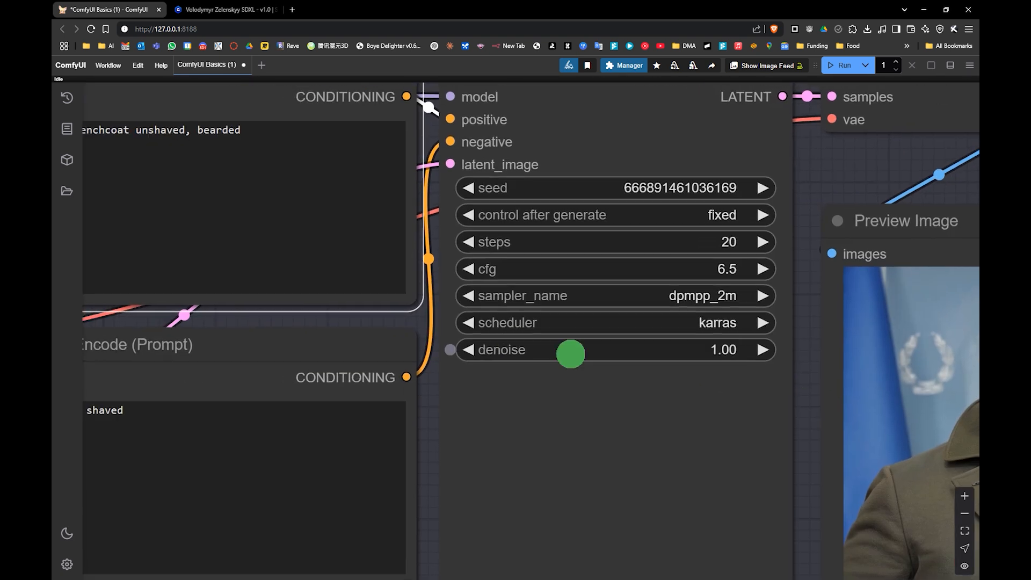
drag(571, 354, 746, 378)
drag(464, 331, 477, 339)
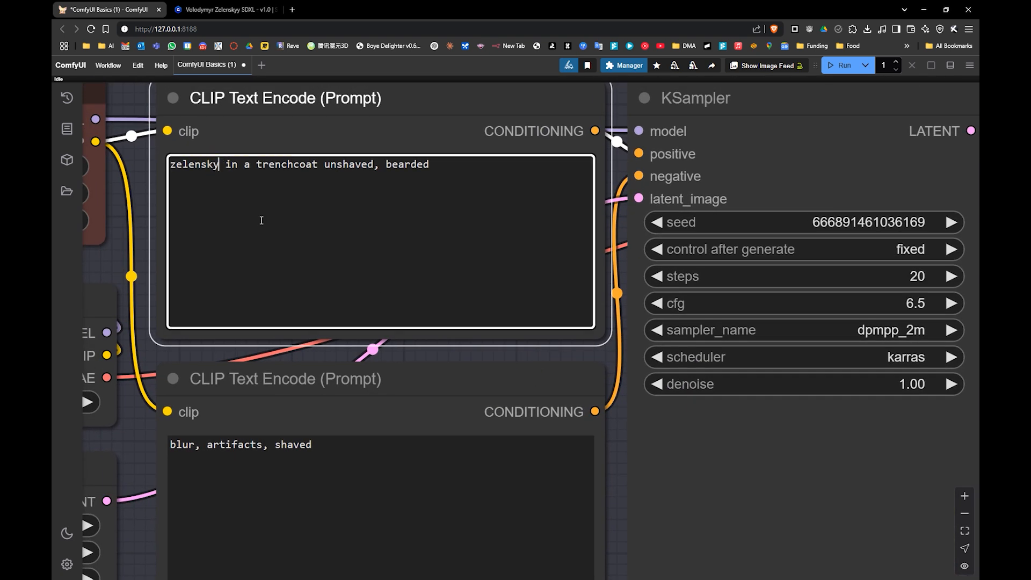
drag(260, 223, 464, 266)
scroll(370, 256, down, 2)
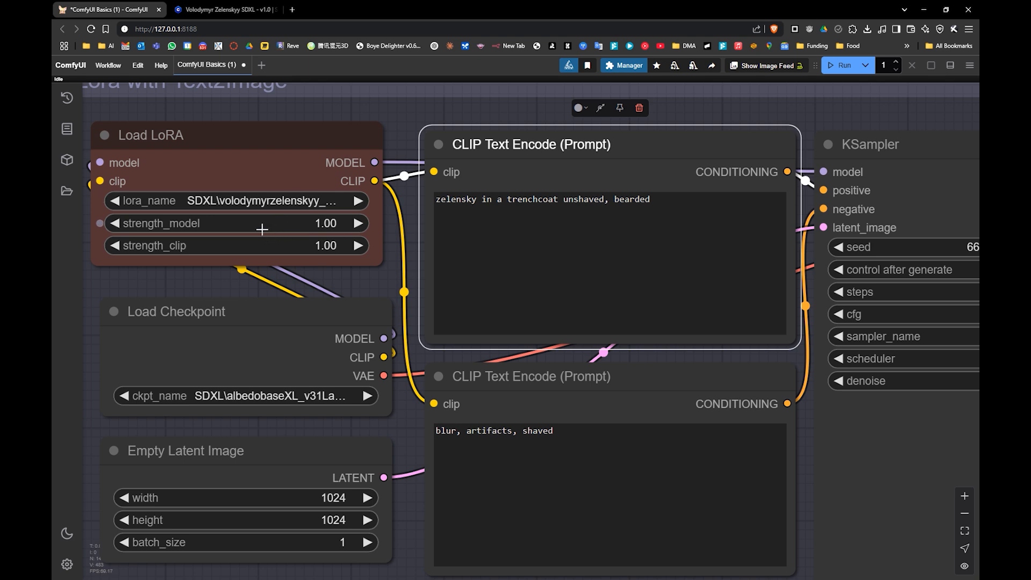
click(325, 223)
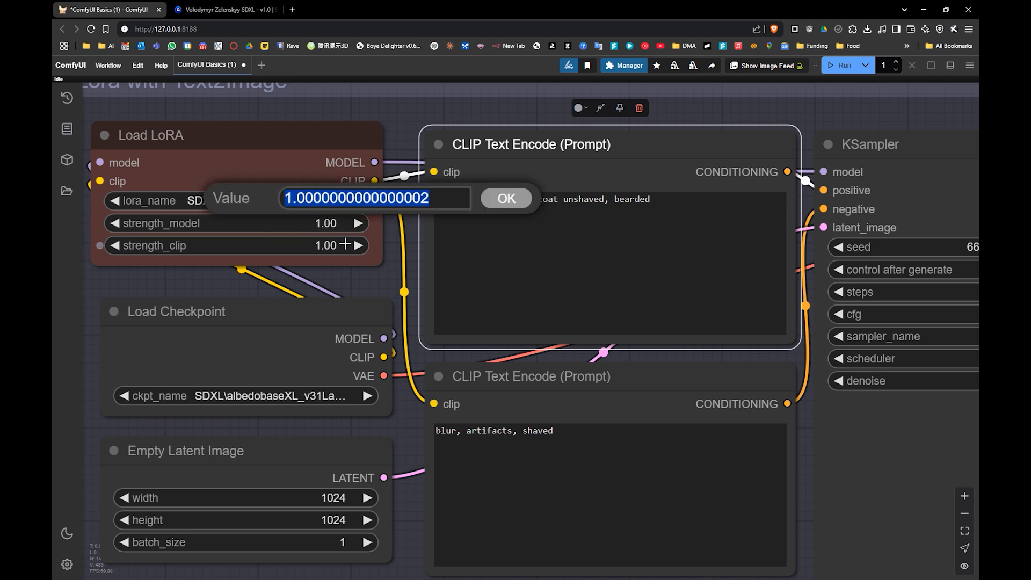
text(0)
key(Return)
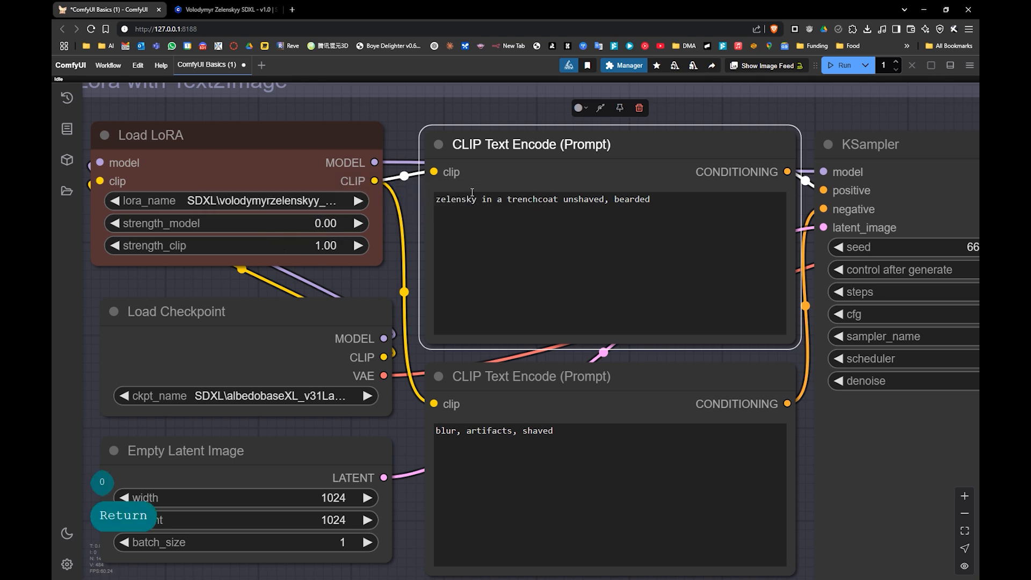
- Generate an image with the changed LoRA strength and examine it in the Preview Image node
scroll(521, 225, down, 3)
scroll(494, 260, up, 2)
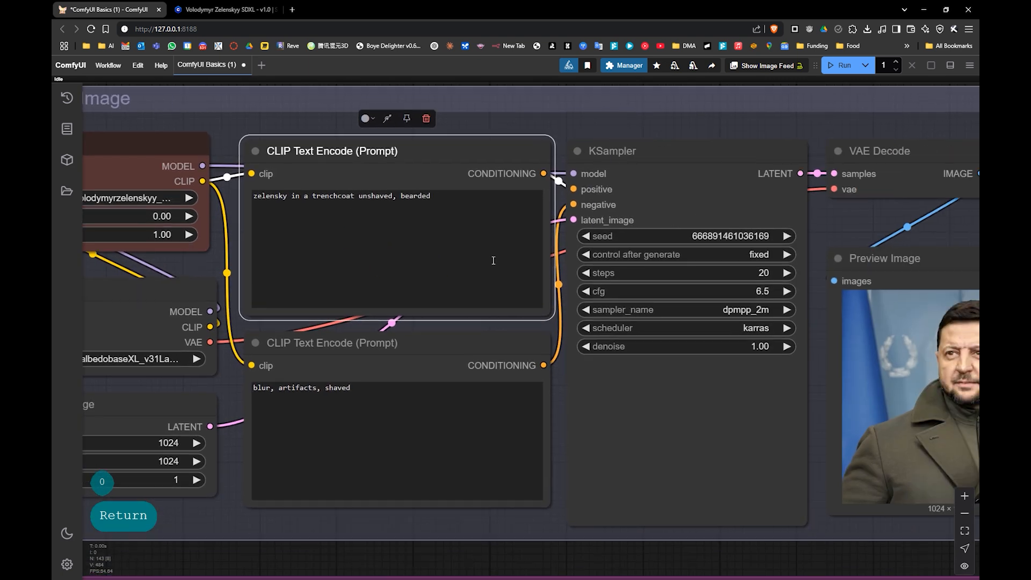
drag(237, 304, 354, 304)
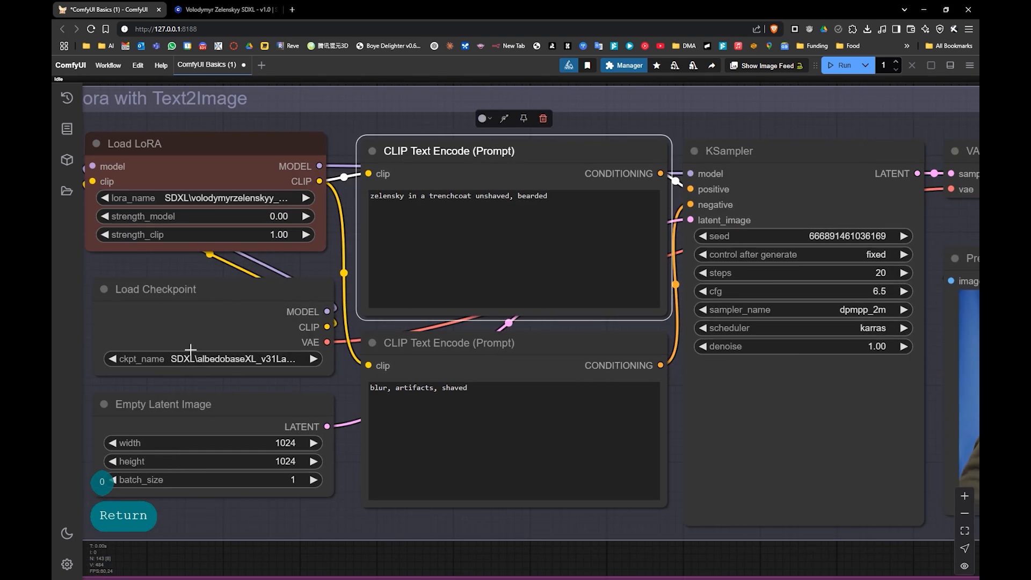
drag(301, 326, 122, 329)
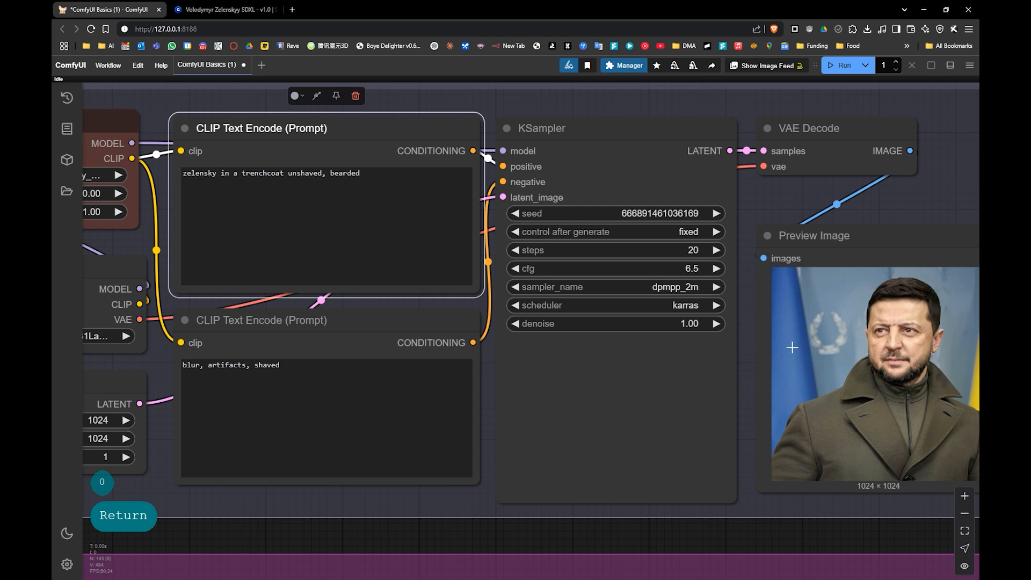
click(845, 65)
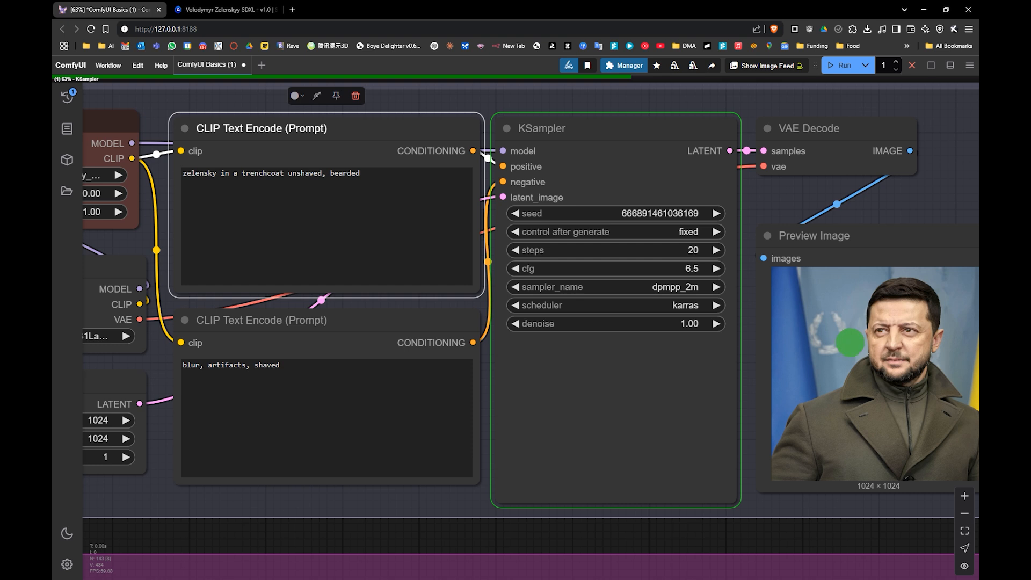
drag(855, 342, 666, 328)
scroll(725, 343, up, 1)
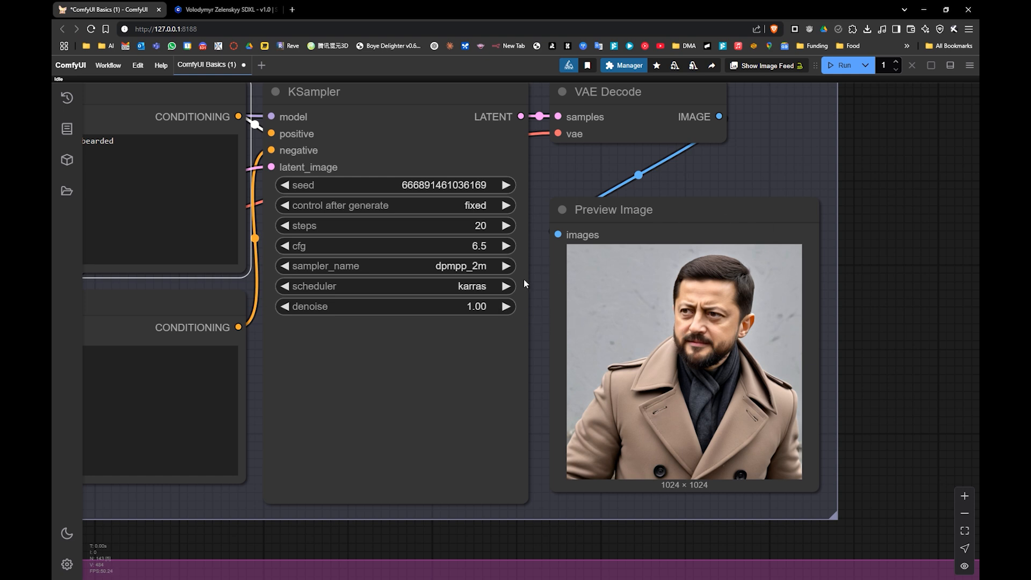
- Switch the Load Checkpoint node to SDXL\epicrealismXL_vxviLastfameRealism.safetensors and generate an image for comparison
drag(409, 284, 849, 332)
drag(333, 324, 501, 324)
click(397, 367)
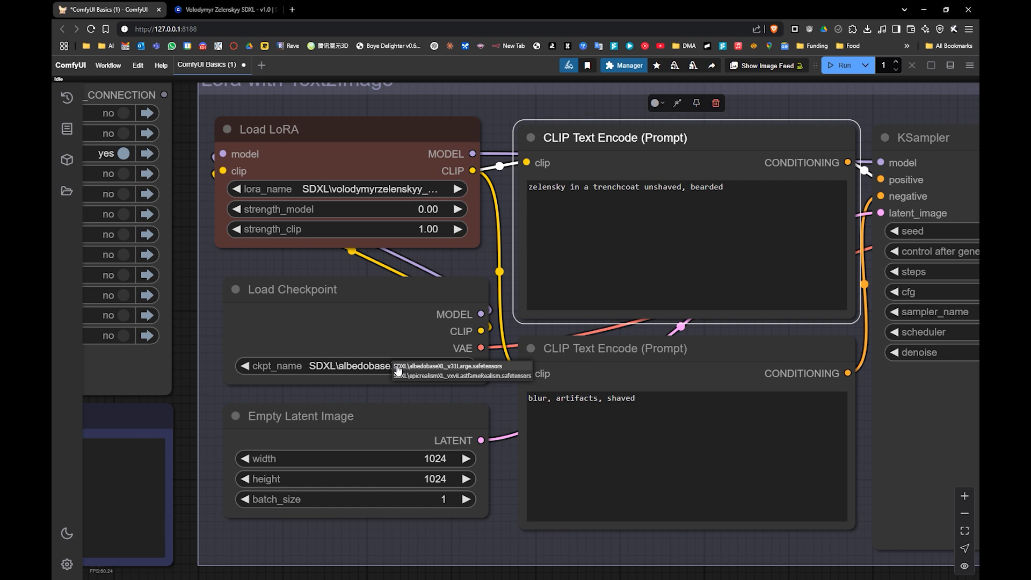
click(418, 376)
drag(671, 331, 452, 320)
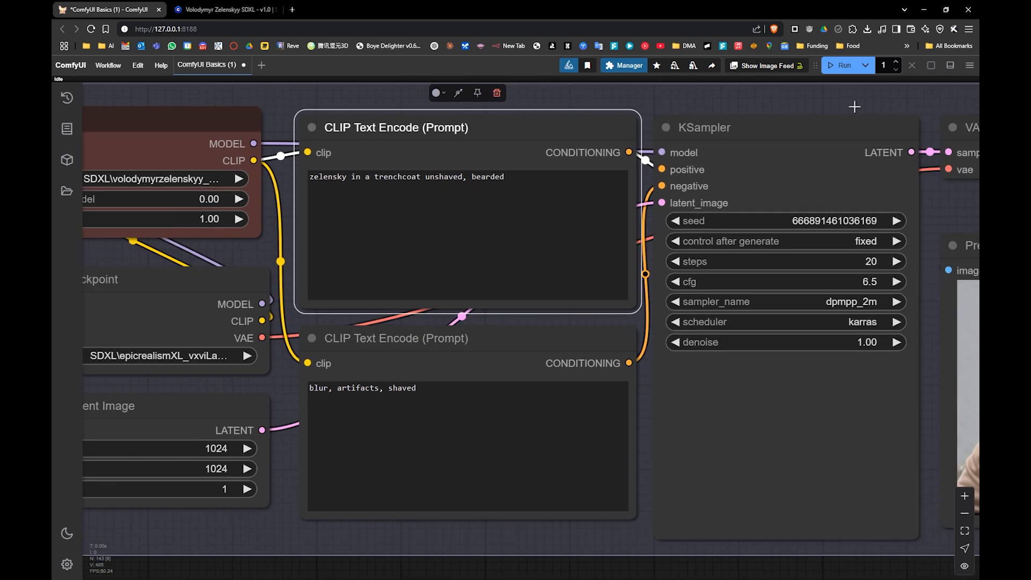
click(840, 65)
drag(740, 262, 971, 293)
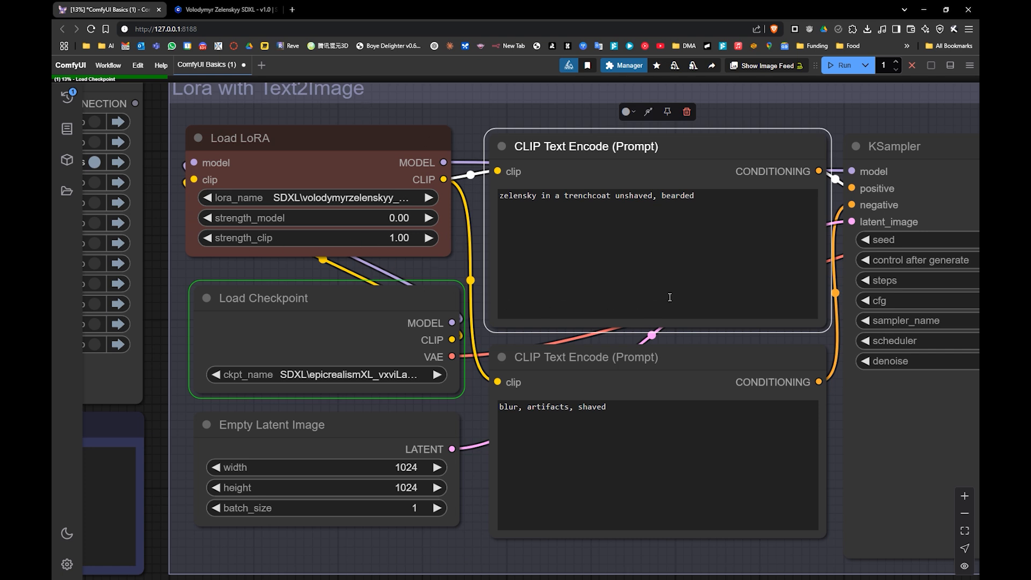
drag(540, 294, 172, 245)
drag(808, 308, 695, 326)
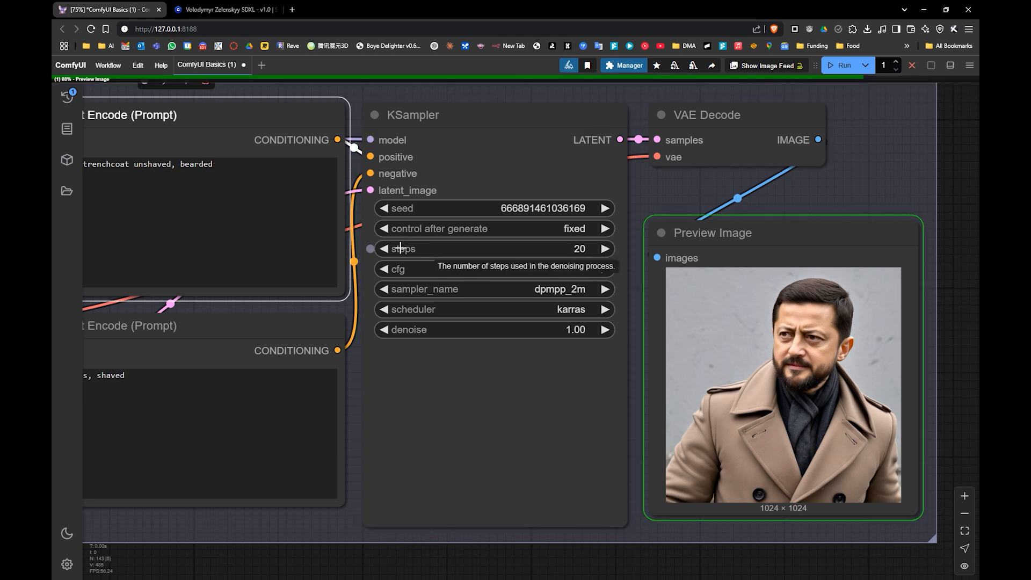
- Set the Load Checkpoint node back to SDXL\albedobaseXL_v31Large.safetensors
drag(274, 272, 523, 295)
drag(281, 273, 518, 288)
click(387, 382)
click(408, 381)
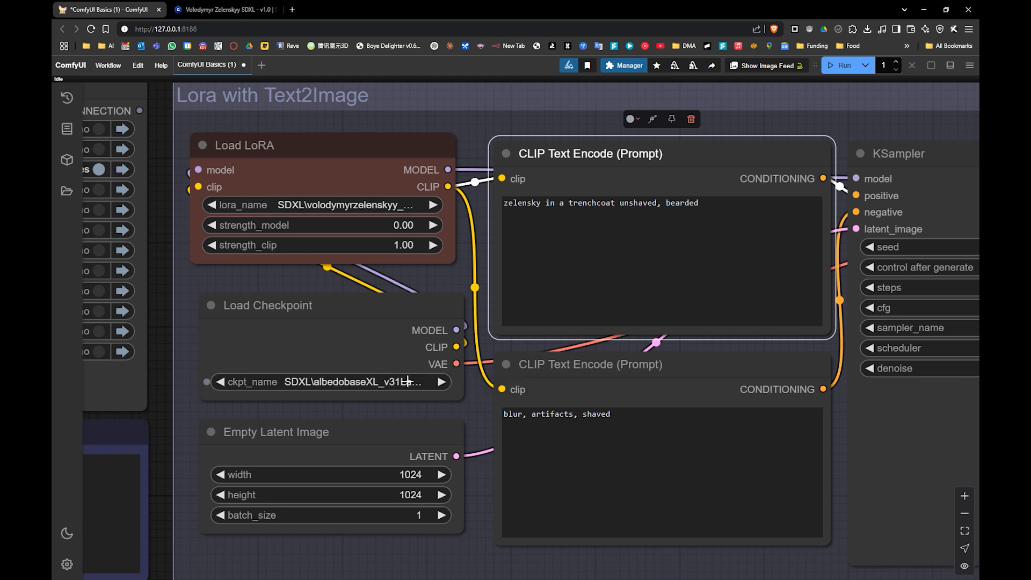
- Search the node library for "lora", browse the available LoRA loader nodes and close the search without adding one
drag(154, 207, 453, 223)
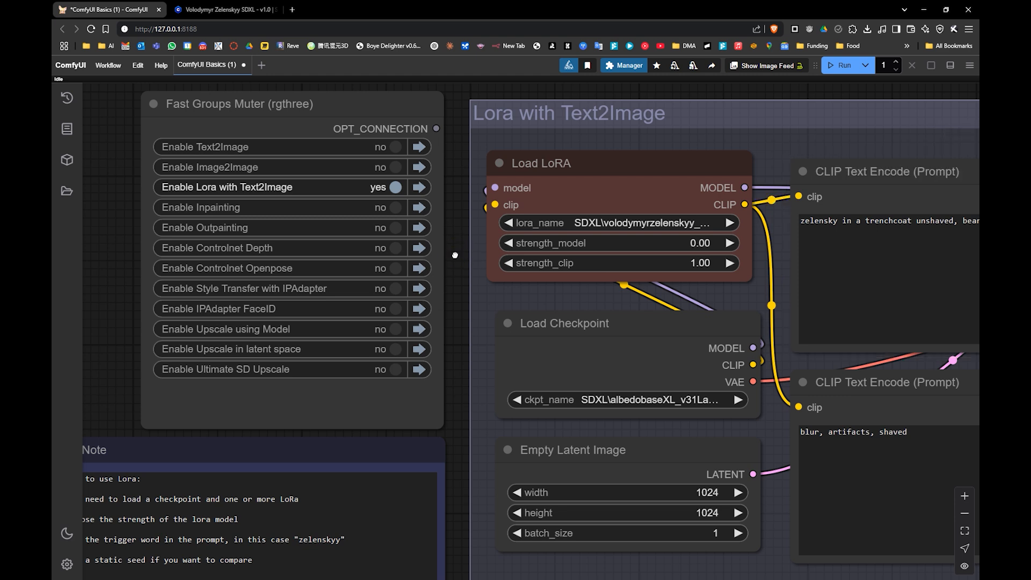
double_click(456, 258)
text(lora)
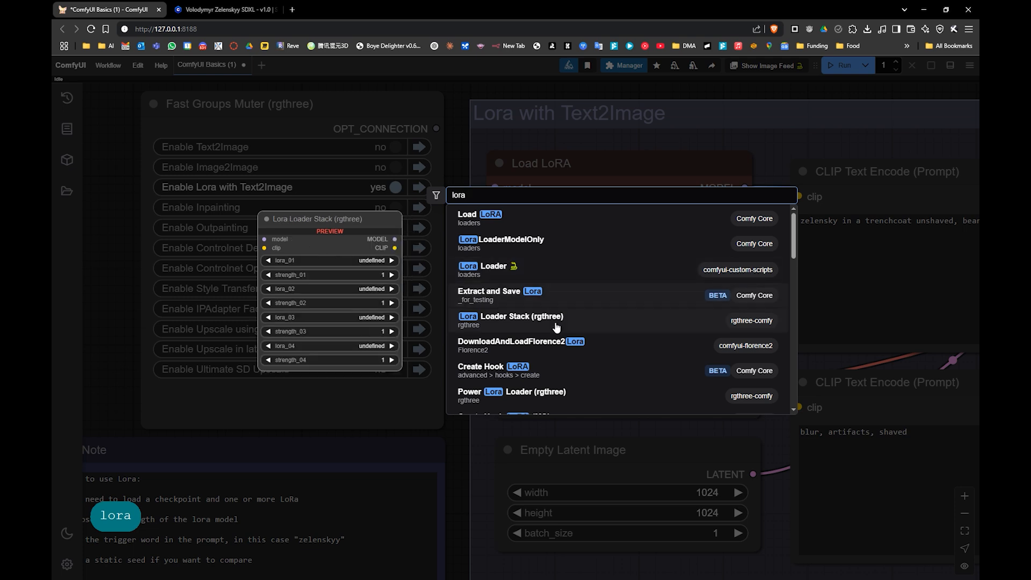
scroll(585, 350, down, 2)
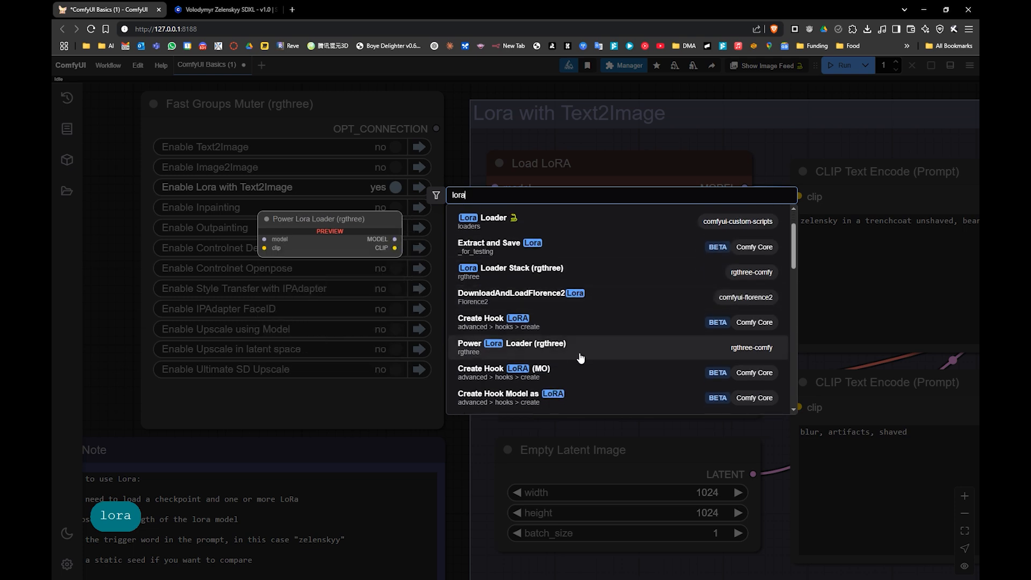
scroll(578, 360, down, 2)
scroll(532, 387, down, 4)
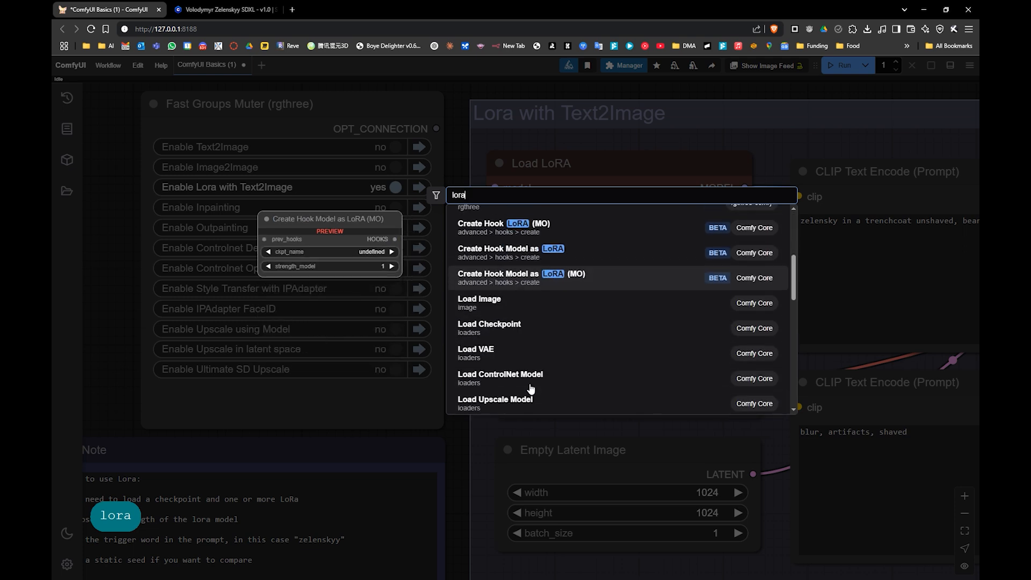
scroll(542, 386, down, 4)
scroll(544, 370, up, 8)
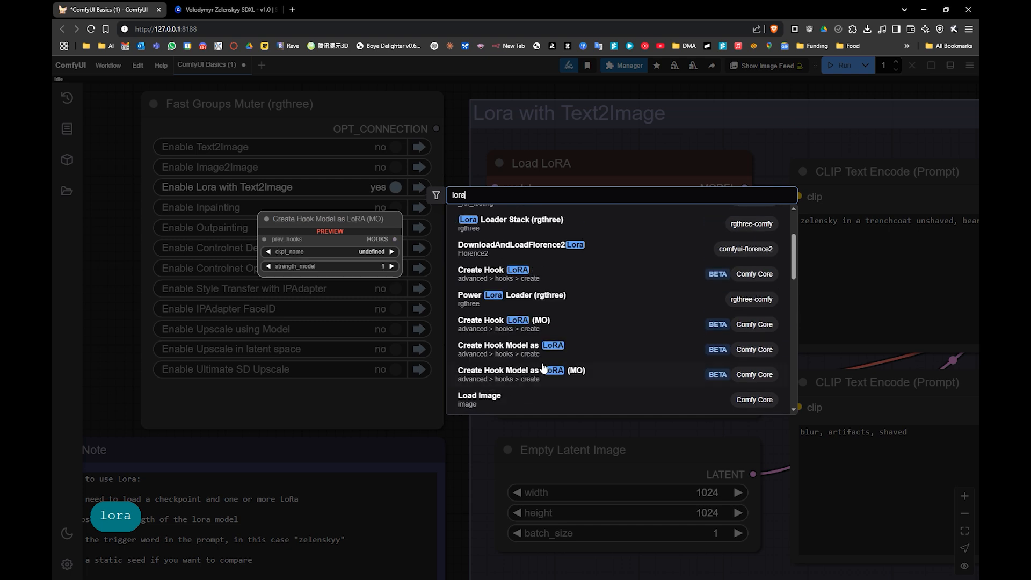
scroll(532, 322, up, 4)
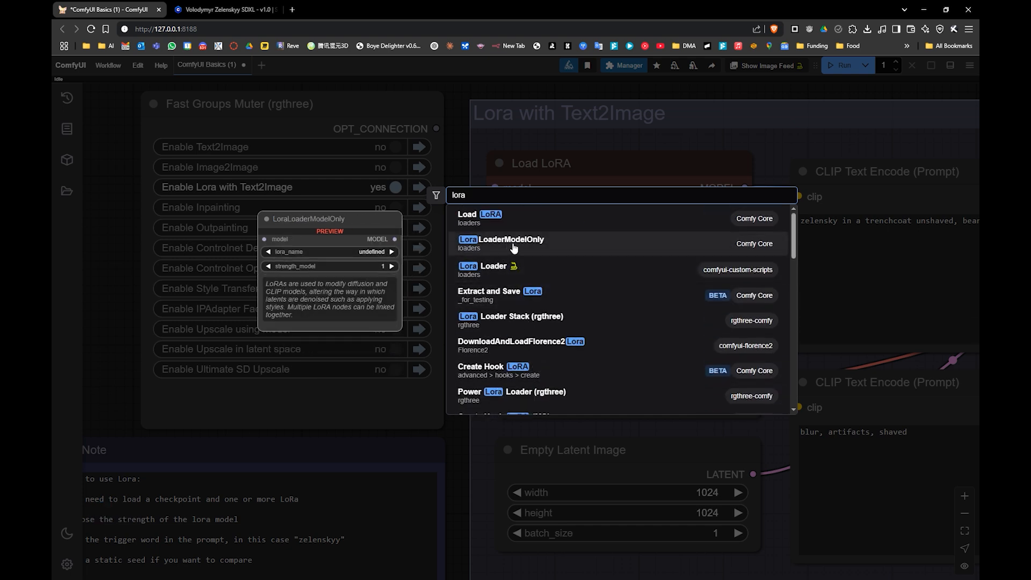
click(455, 146)
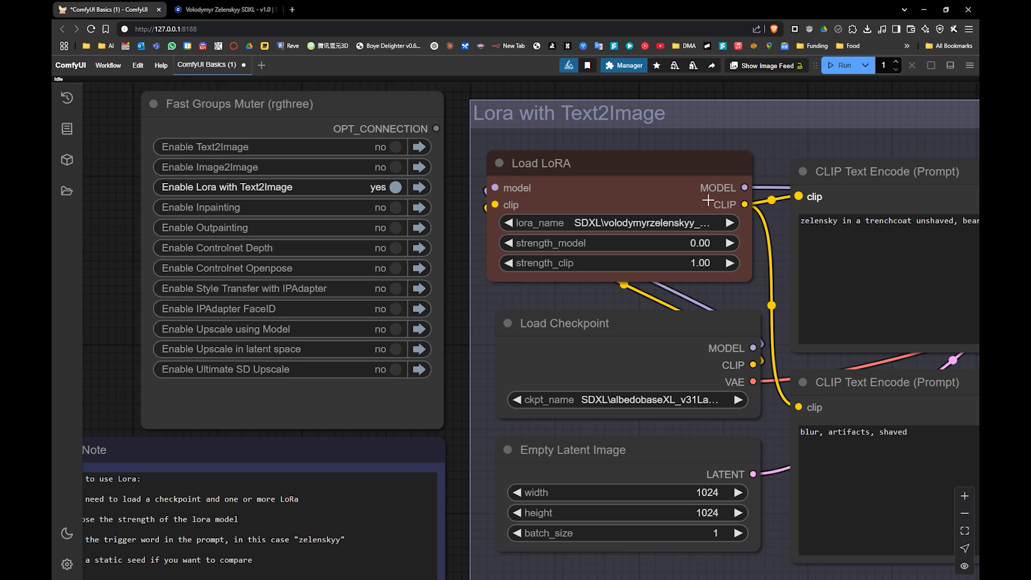
- Disable the Lora with Text2Image group and enable the Inpainting group in the Fast Groups Muter
click(395, 187)
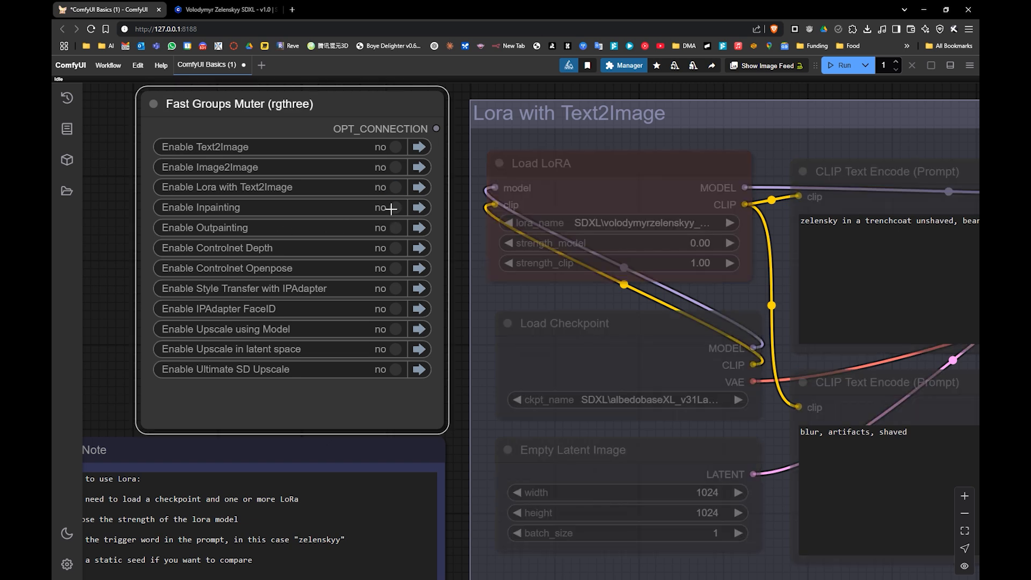
click(392, 207)
drag(543, 460, 619, 310)
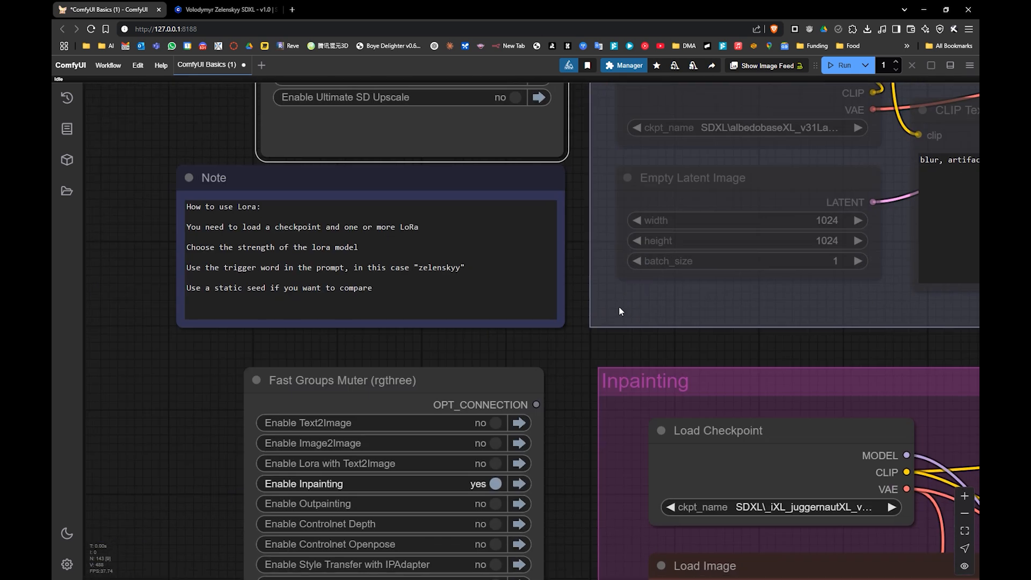
drag(598, 435, 375, 274)
drag(466, 364, 404, 231)
scroll(531, 308, down, 5)
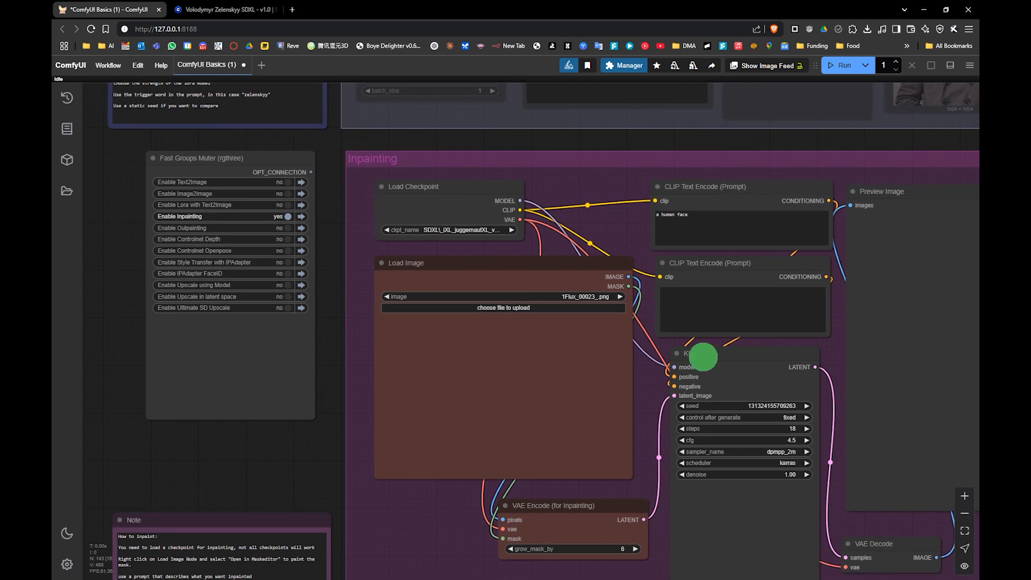
drag(697, 356, 666, 362)
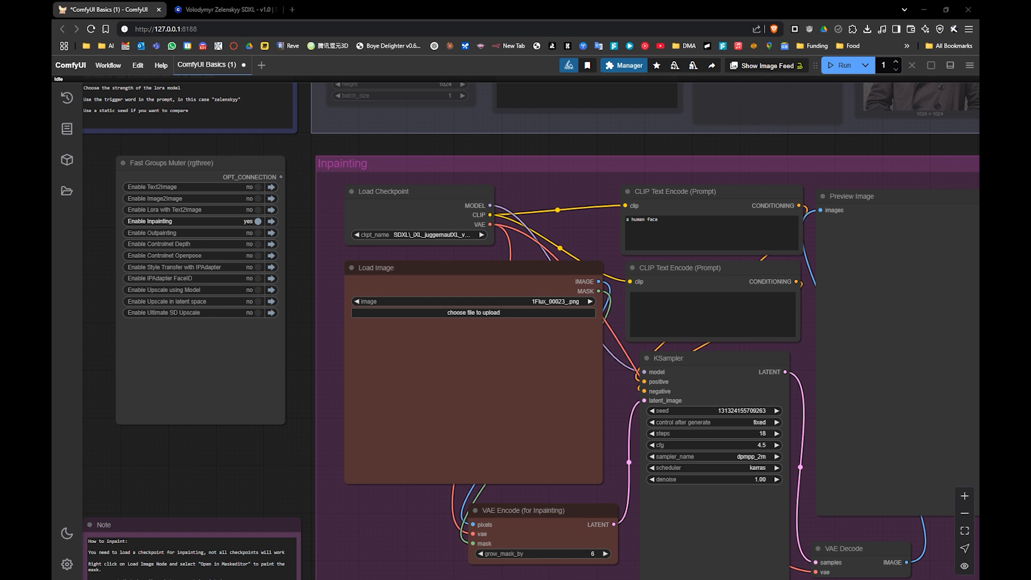
- Load the android woman portrait into the Inpainting group's Load Image node and slightly reposition the VAE Encode (for Inpainting) and Load Image nodes
drag(152, 459, 524, 368)
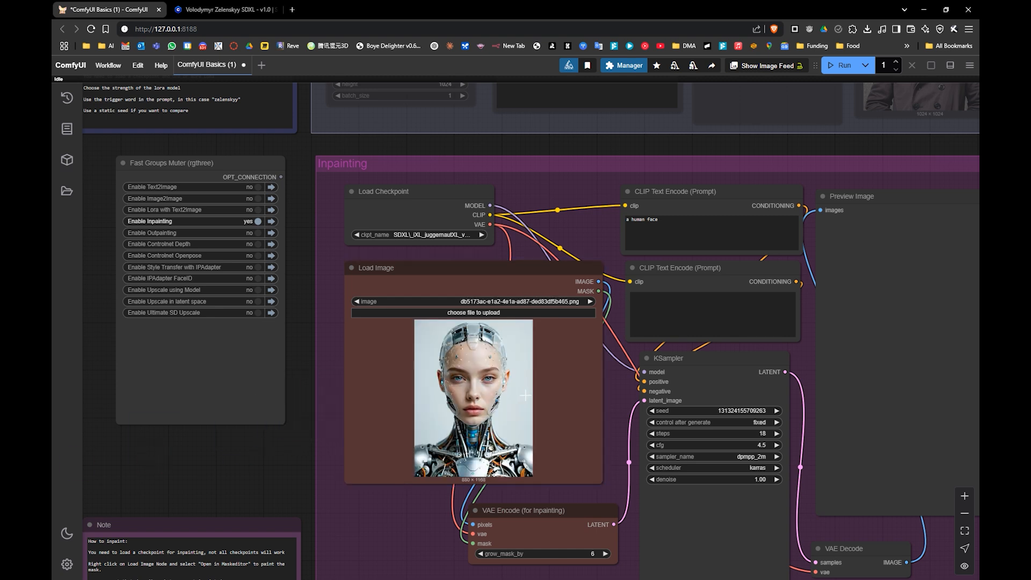
drag(515, 428, 489, 395)
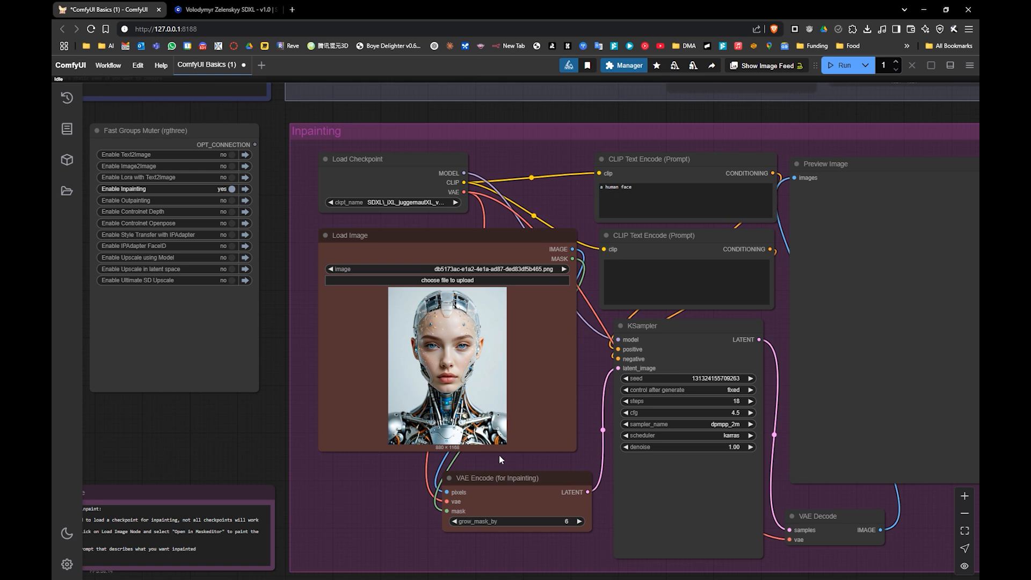
drag(497, 484, 501, 488)
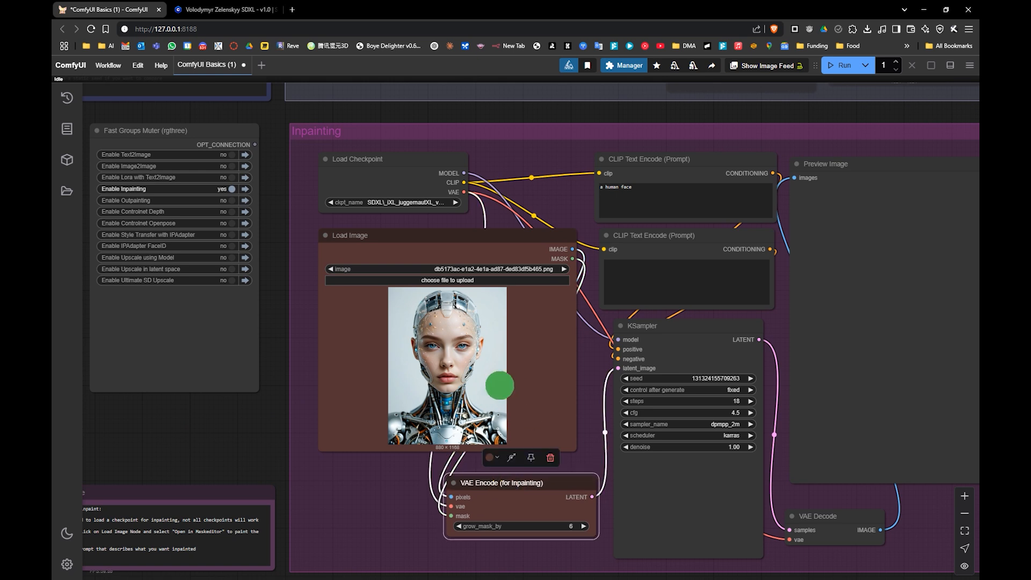
scroll(500, 382, right, 2)
scroll(449, 358, up, 3)
click(386, 168)
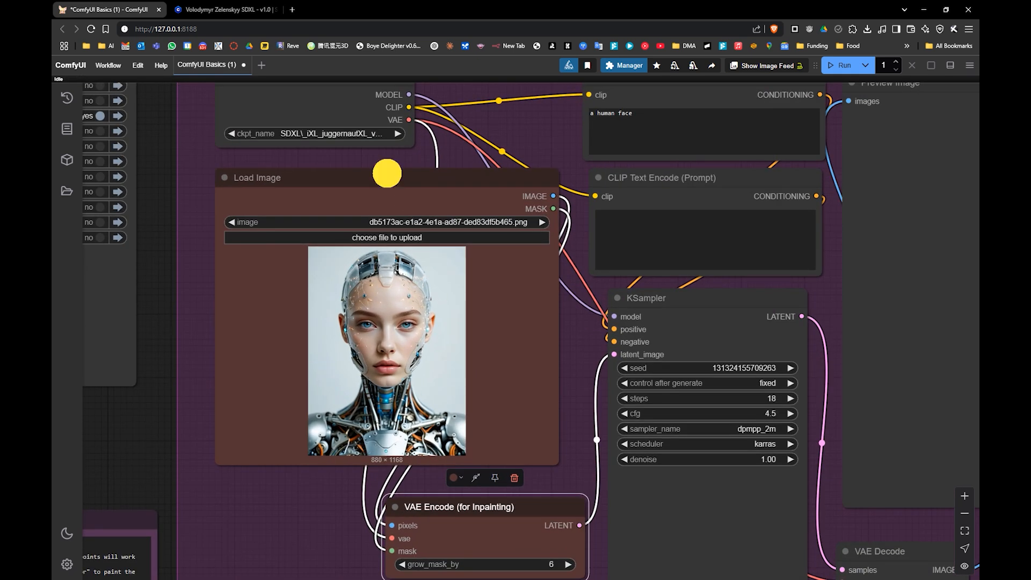
- Open the loaded portrait in MaskEditor, paint a mask over the entire face and save it
right_click(417, 300)
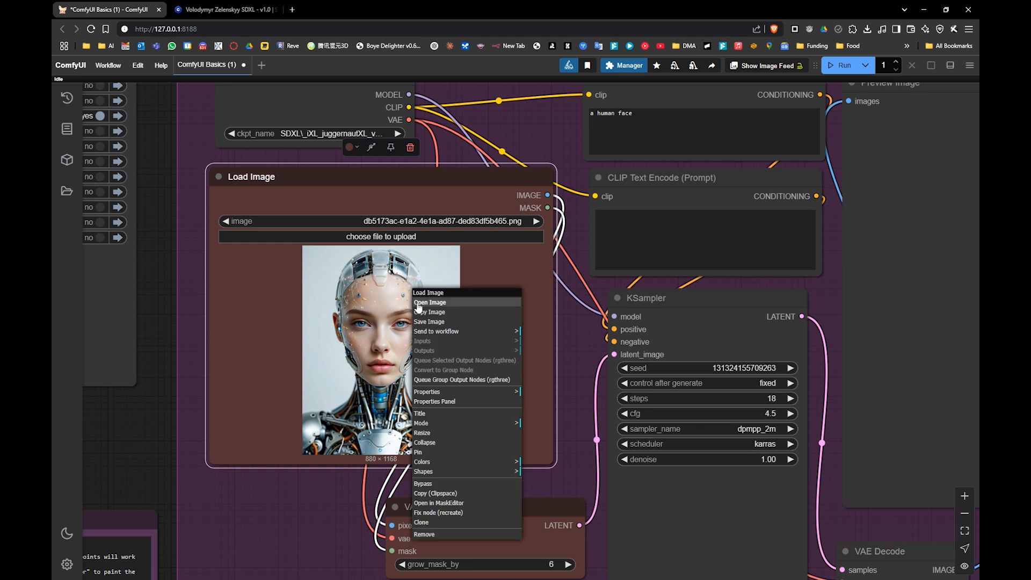
click(449, 504)
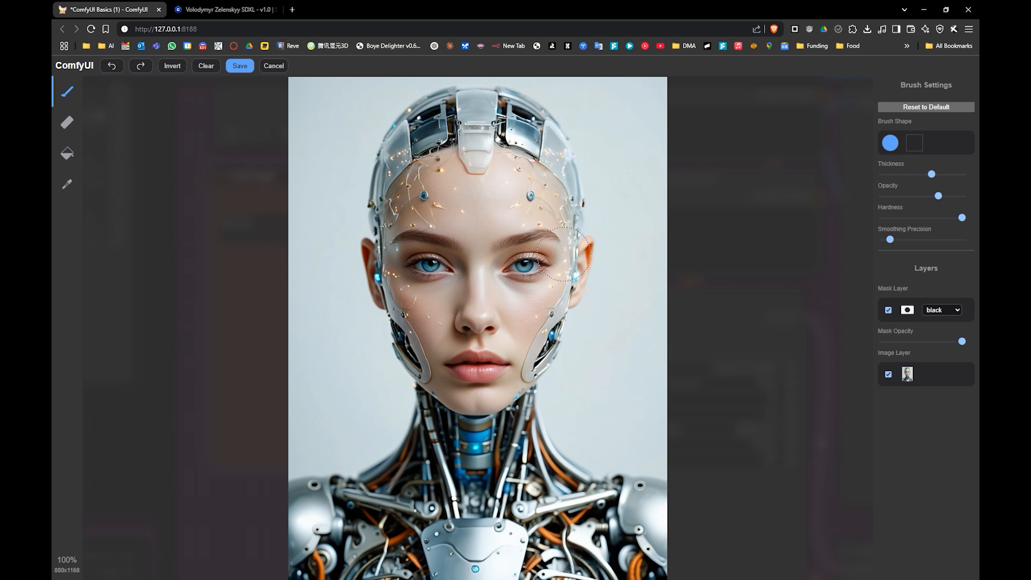
mouse_move(564, 254)
mouse_down()
mouse_move(548, 187)
mouse_move(521, 159)
mouse_move(436, 166)
mouse_move(394, 194)
mouse_move(381, 253)
mouse_move(397, 304)
mouse_move(447, 371)
mouse_move(429, 358)
mouse_move(469, 392)
mouse_move(503, 388)
mouse_move(523, 365)
mouse_move(567, 259)
mouse_move(570, 220)
mouse_move(482, 317)
mouse_move(490, 312)
mouse_move(486, 336)
mouse_move(453, 343)
mouse_up()
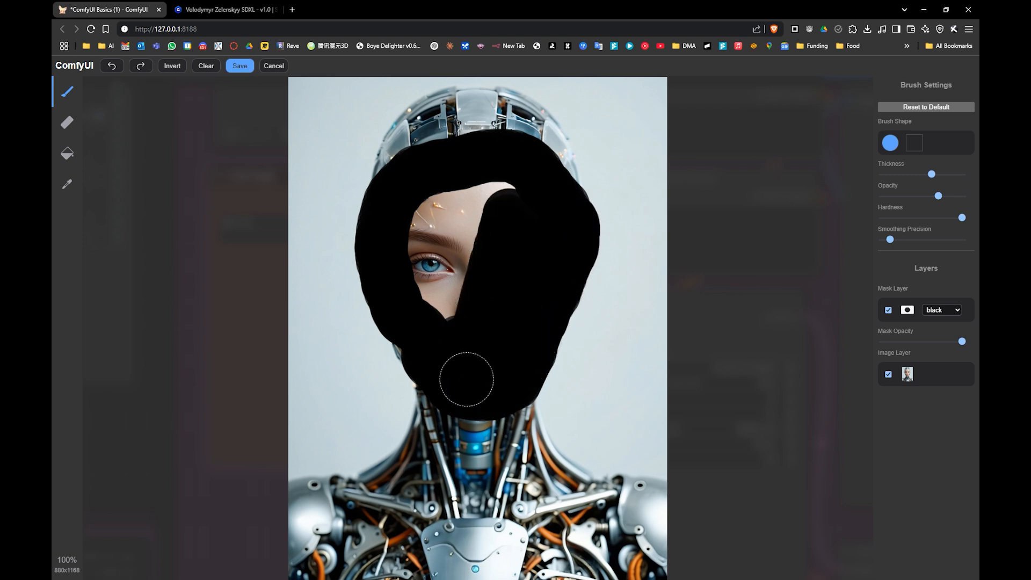
mouse_move(467, 379)
mouse_down()
mouse_move(423, 220)
mouse_move(576, 201)
mouse_move(518, 193)
mouse_move(457, 257)
mouse_move(460, 225)
mouse_up()
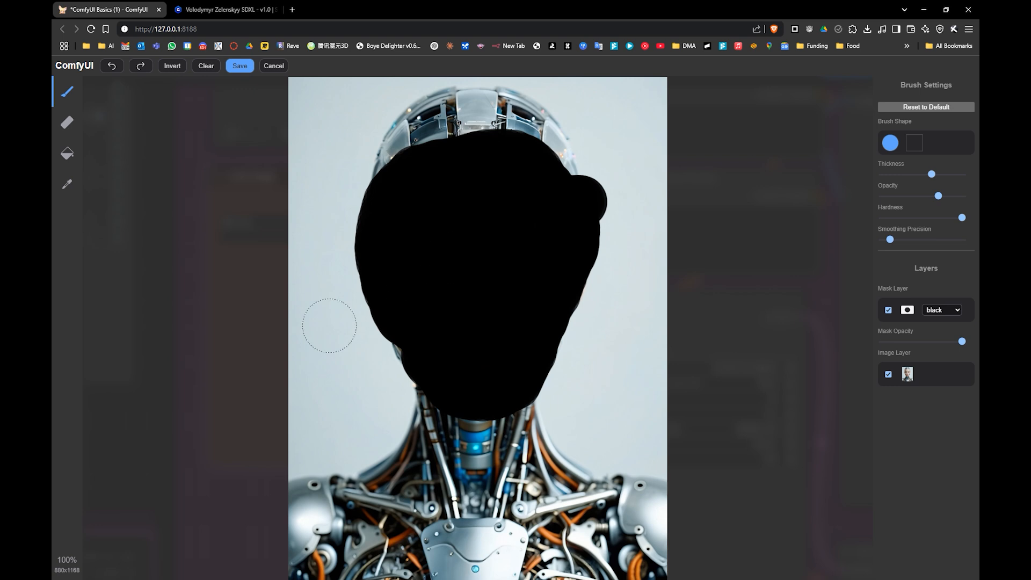
click(239, 66)
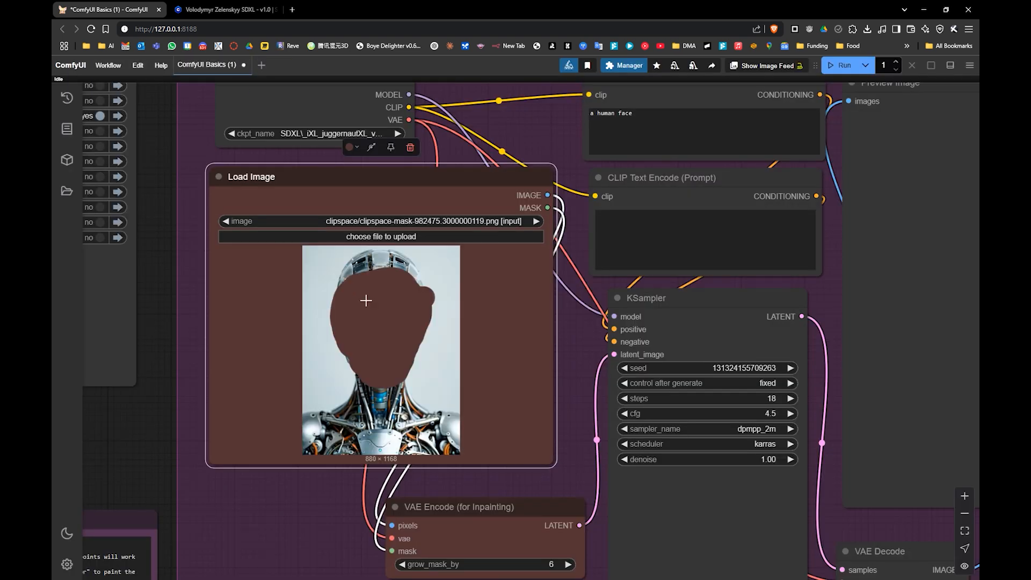
- Replace the positive prompt in the Inpainting group with "a robot"
drag(570, 279, 487, 345)
drag(566, 179, 474, 176)
text(a robot)
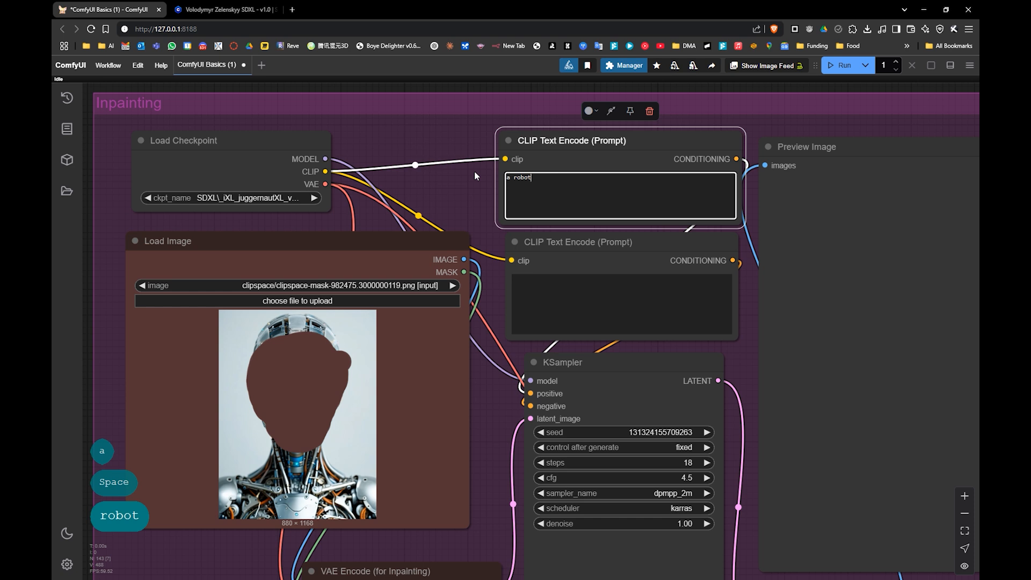
- Check the installed checkpoints in the Load Checkpoint node, switch to Civitai and browse all versions of the Juggernaut XL model
click(251, 199)
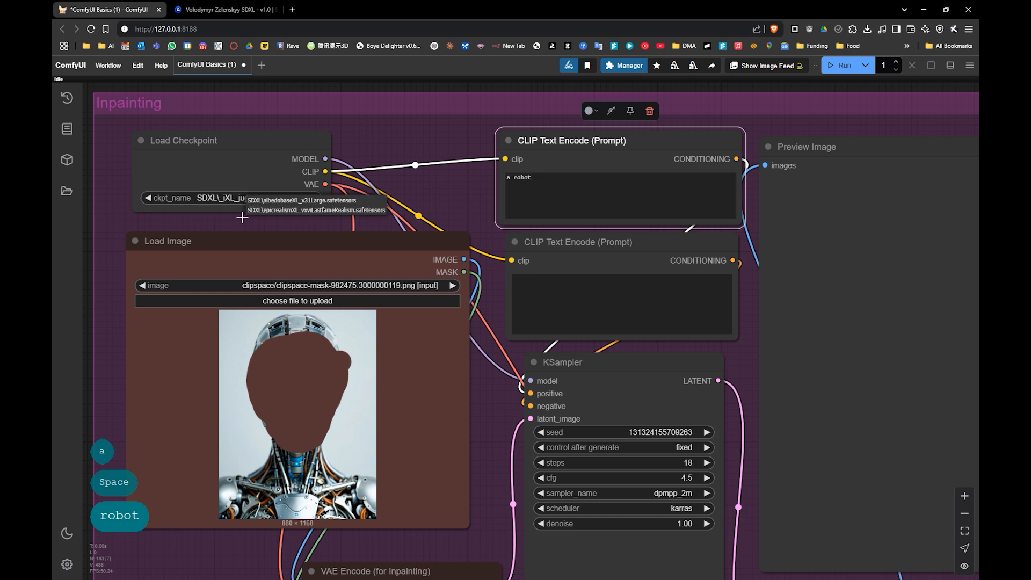
click(209, 217)
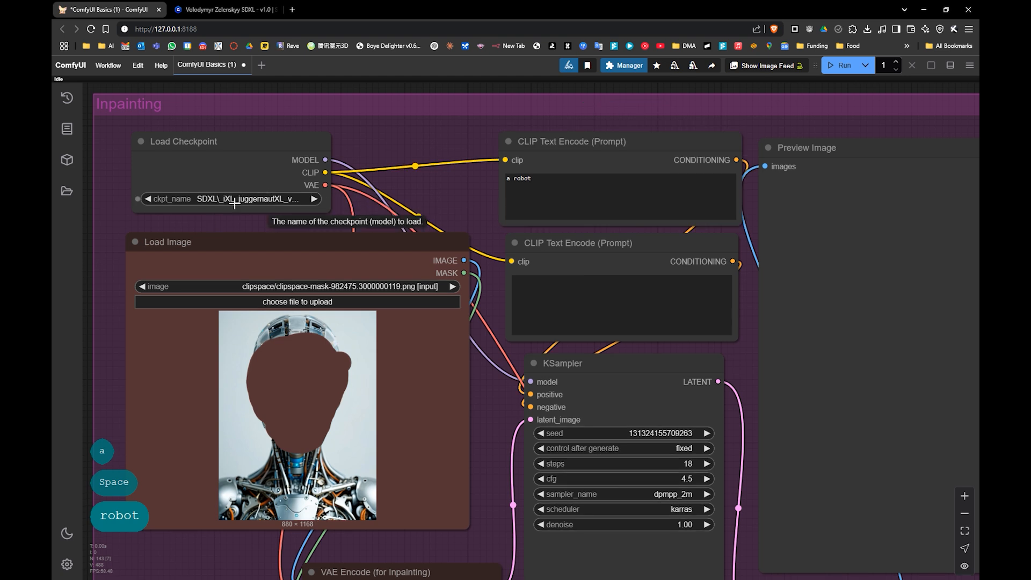
click(231, 10)
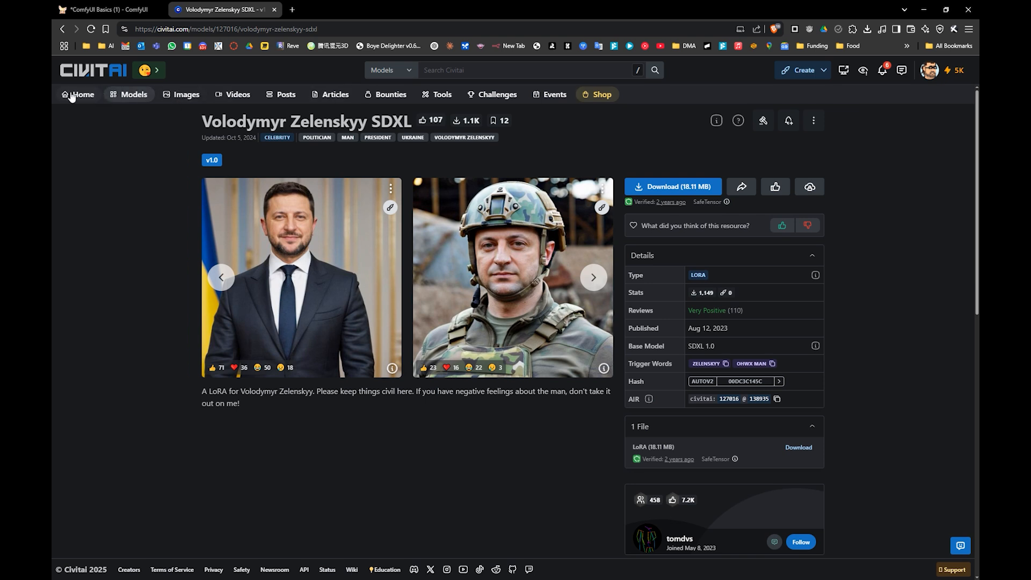
click(134, 95)
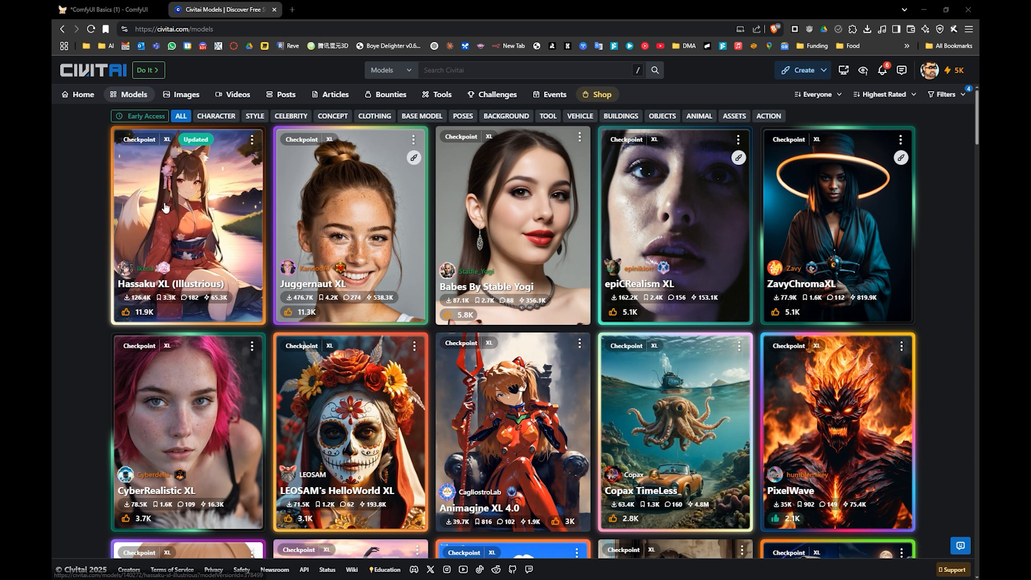
click(347, 218)
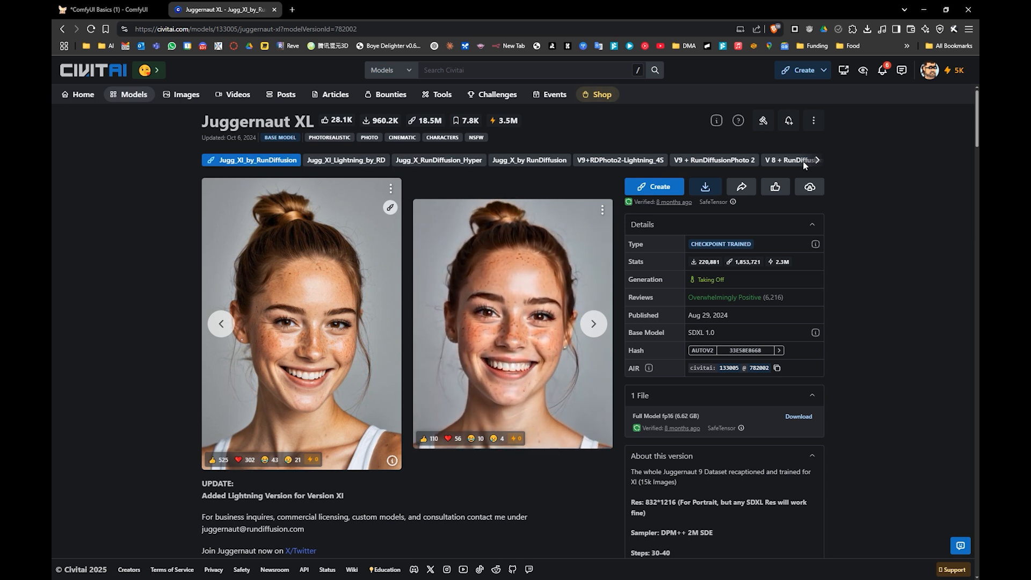
click(818, 160)
click(817, 160)
click(817, 160)
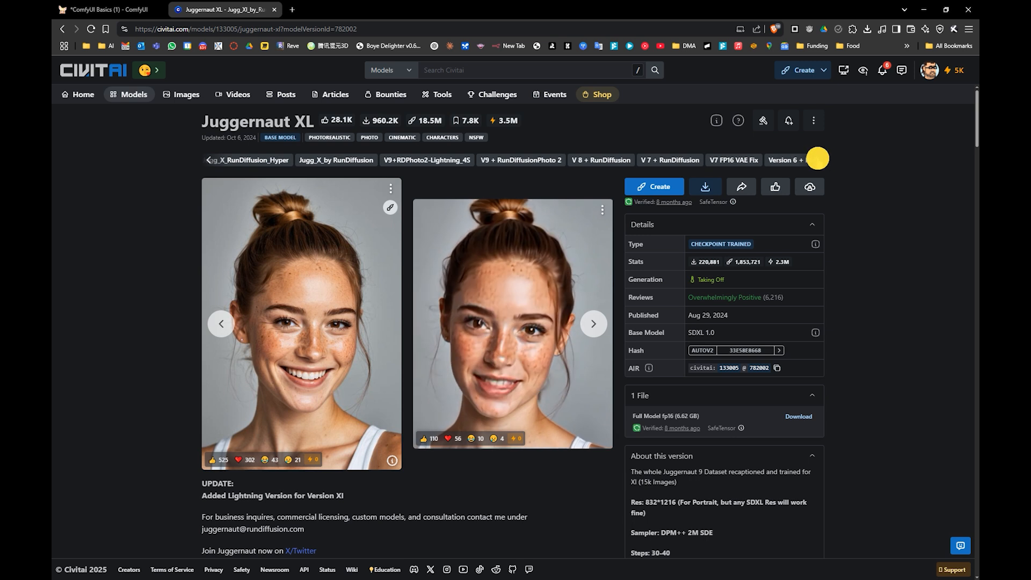
click(817, 160)
click(817, 160)
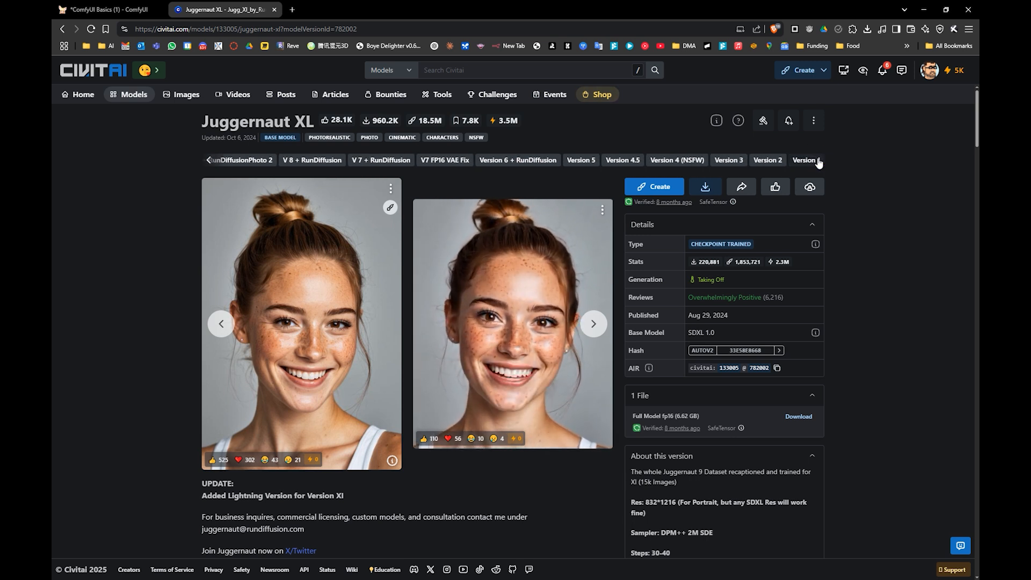
click(817, 161)
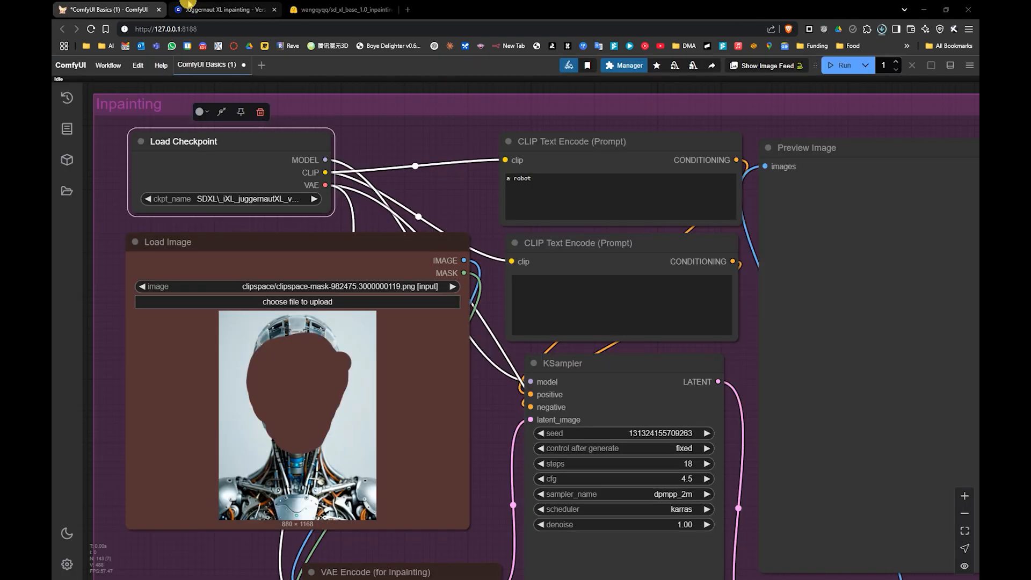
- Download the Juggernaut XL inpainting Version X Inpaint model from Civitai and view the sd_xl_base_1.0_inpainting_0.1.safetensors repository on Hugging Face
click(226, 9)
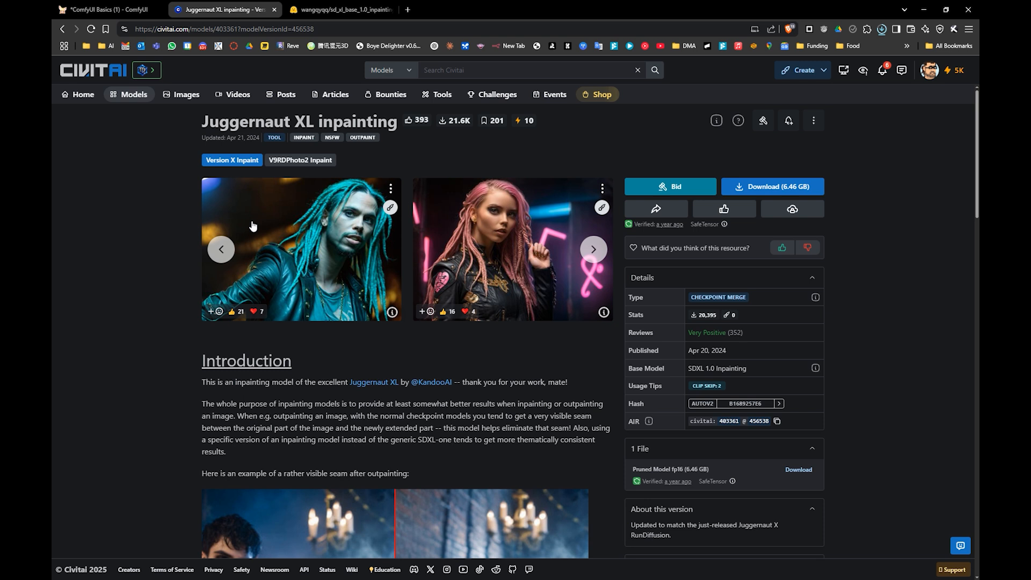
click(767, 191)
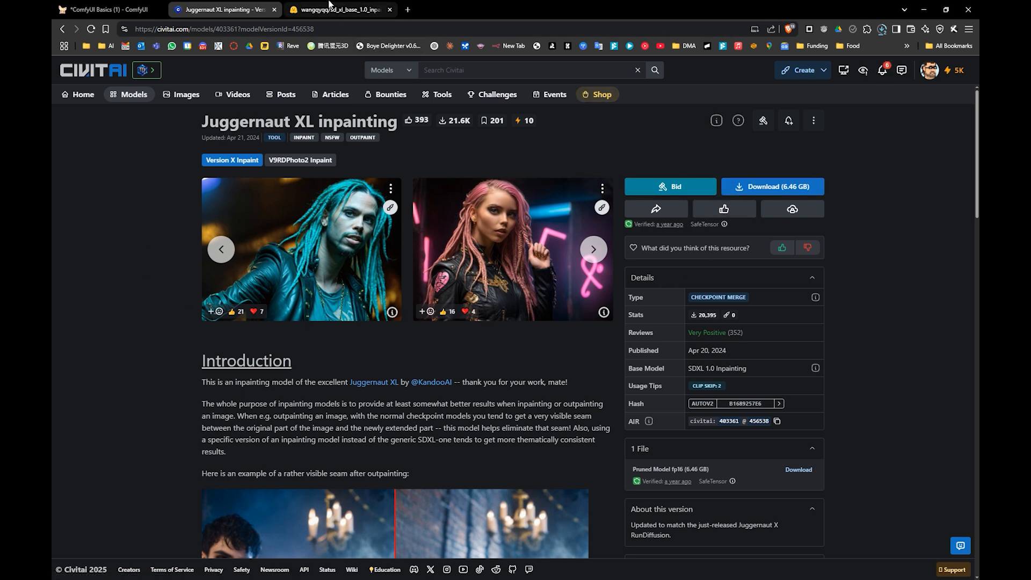
click(331, 10)
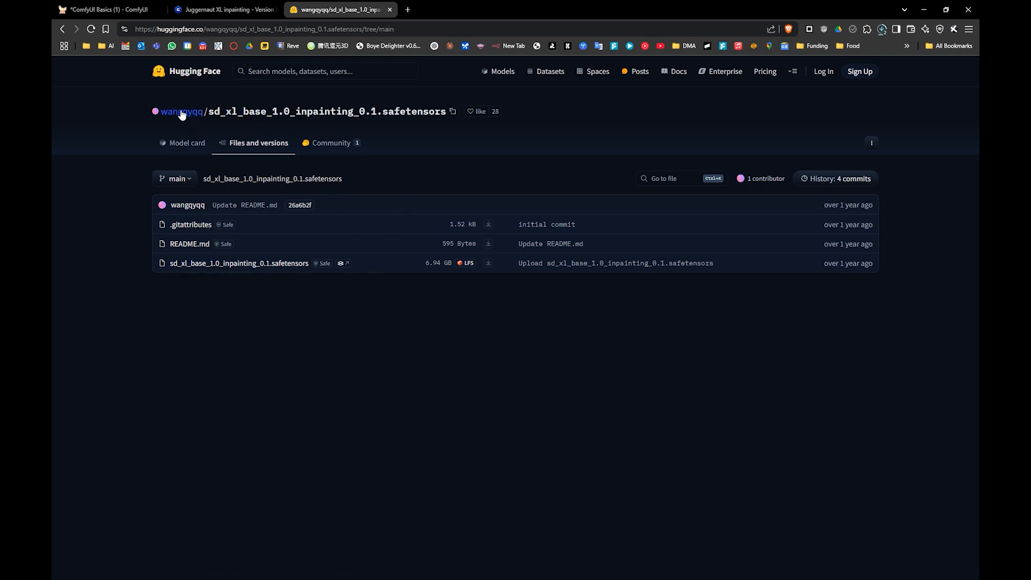
mouse_move(190, 116)
click(230, 6)
click(107, 7)
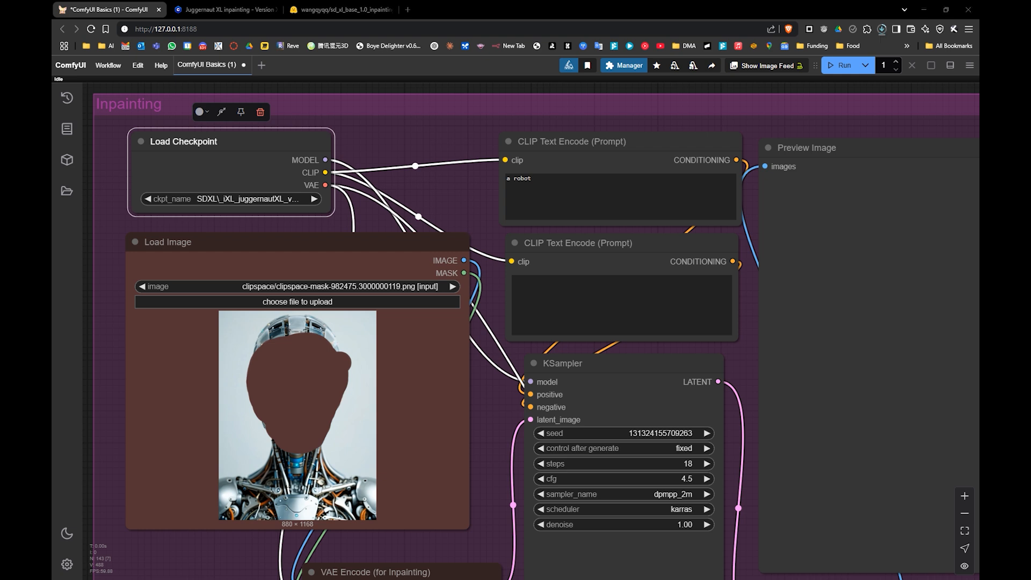
- Switch to File Explorer and go to the ComfyUI\models\checkpoints folder, checking the contents of its SDXL subfolder
key(alt+Tab)
click(364, 207)
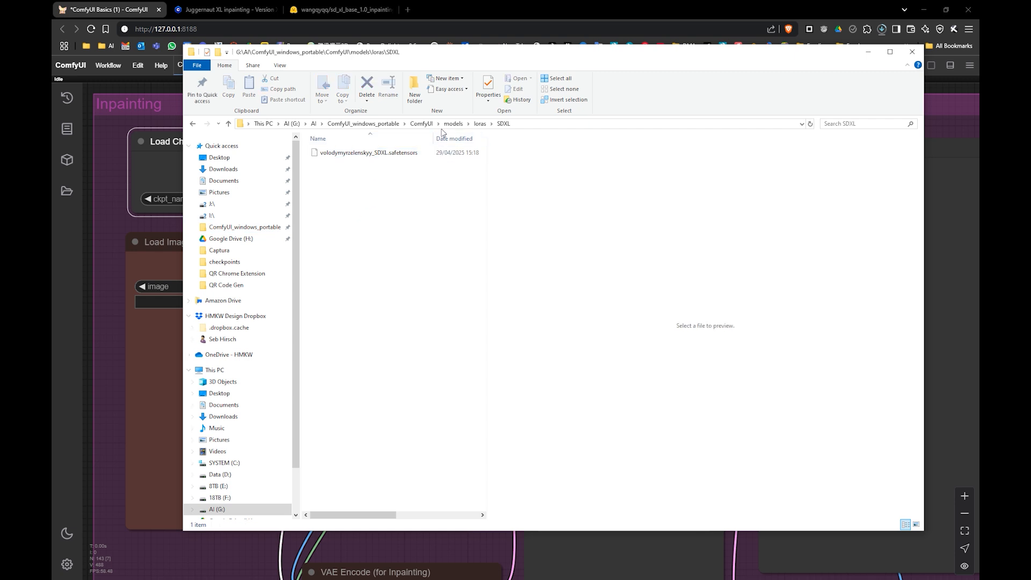
click(381, 125)
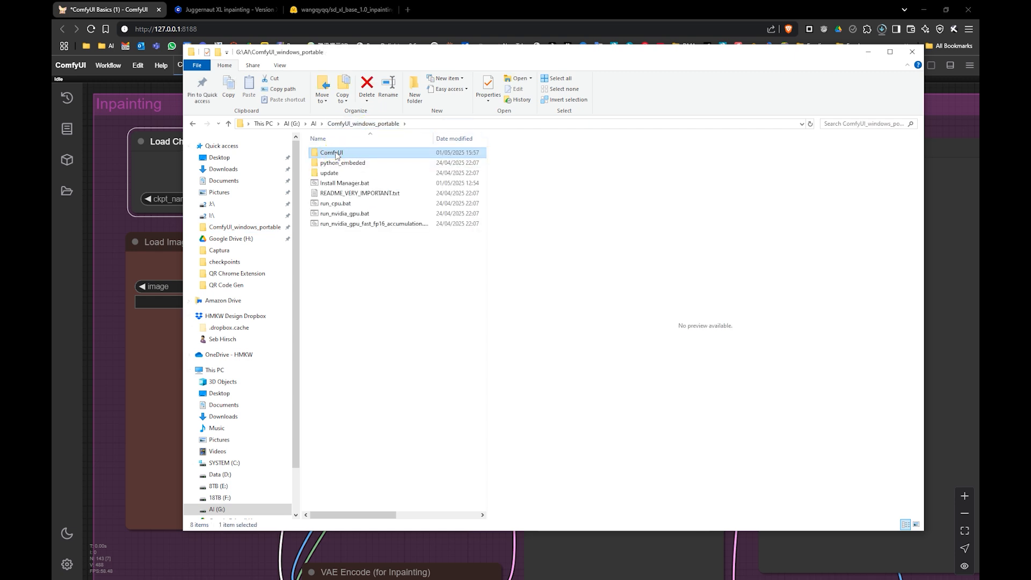
double_click(336, 155)
double_click(334, 275)
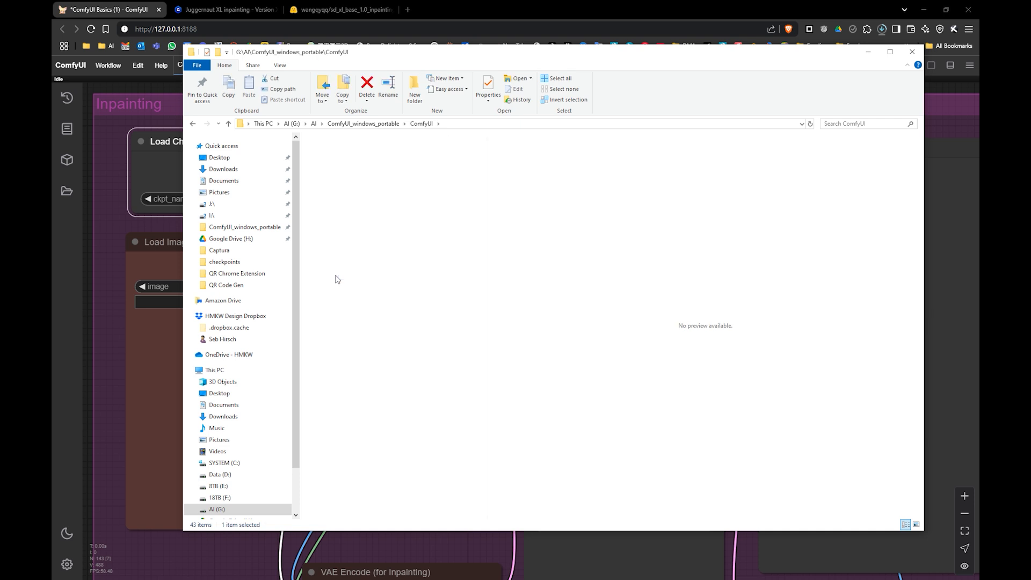
click(344, 162)
double_click(345, 162)
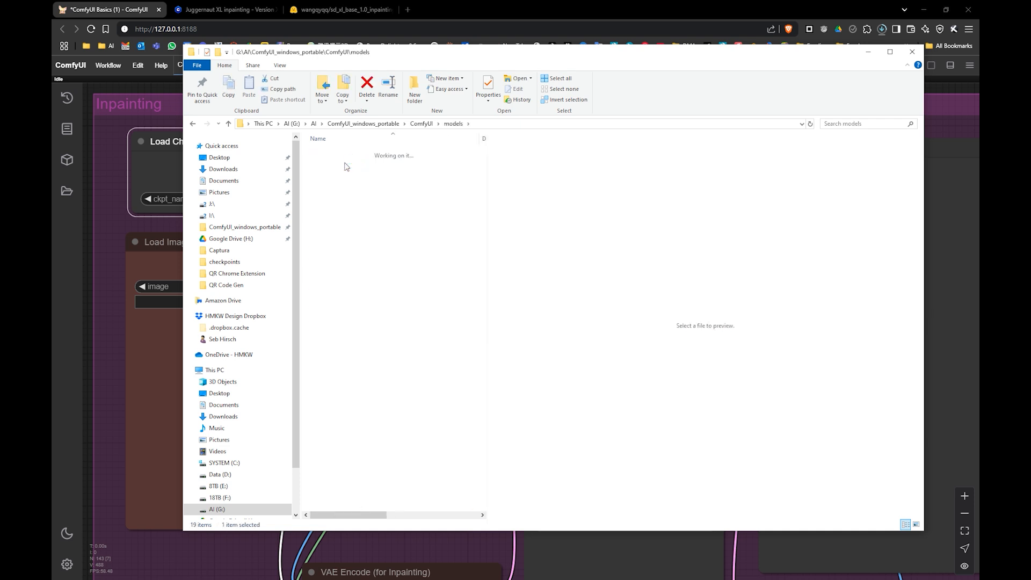
click(348, 156)
double_click(348, 156)
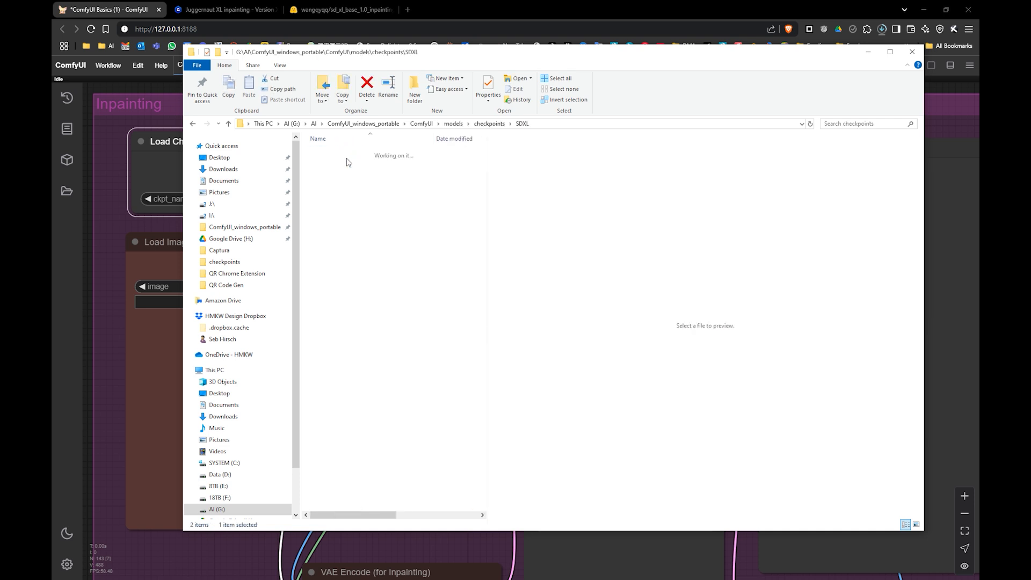
click(492, 125)
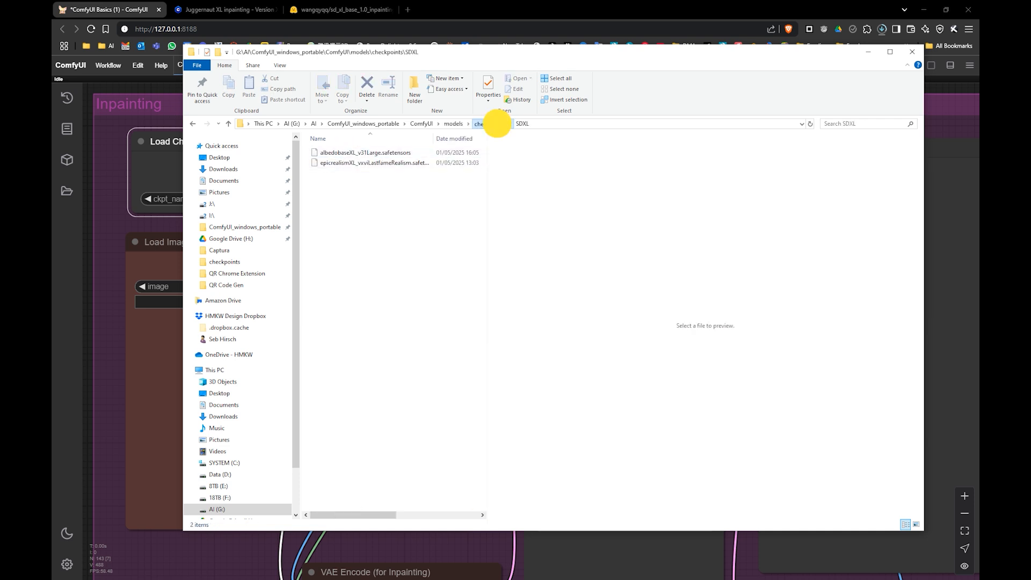
- Create a folder named "SDXL Inpaint" in the checkpoints folder and place the Juggernaut XL Version X Inpaint checkpoint file in it
right_click(356, 209)
mouse_move(443, 370)
click(493, 368)
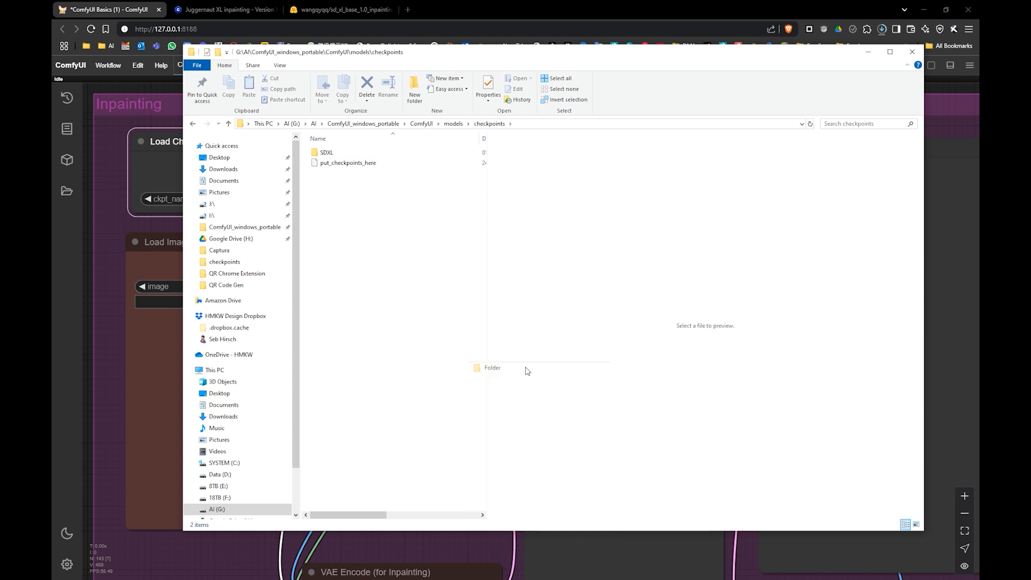
text(SD)
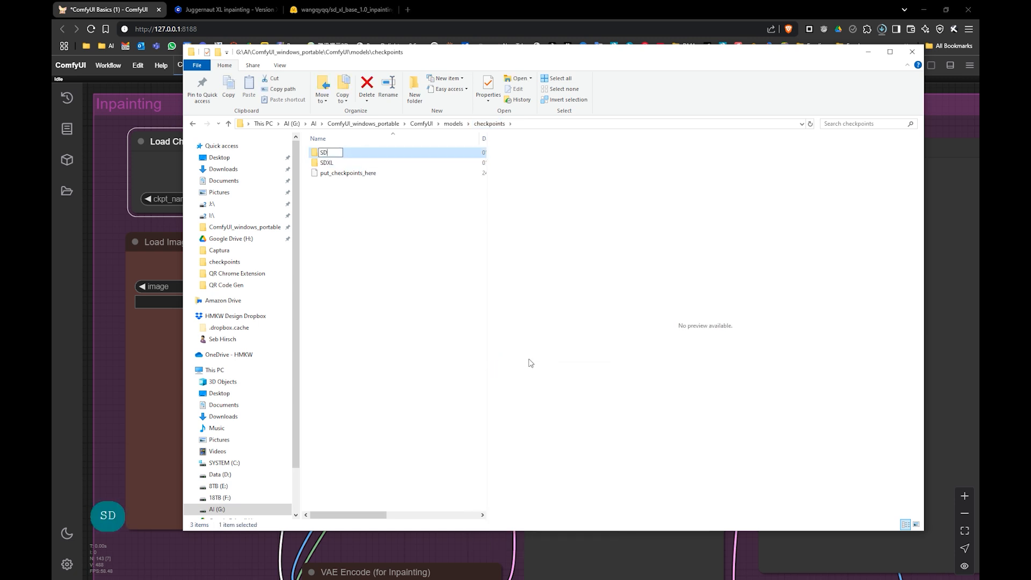
text(XL Inpatn)
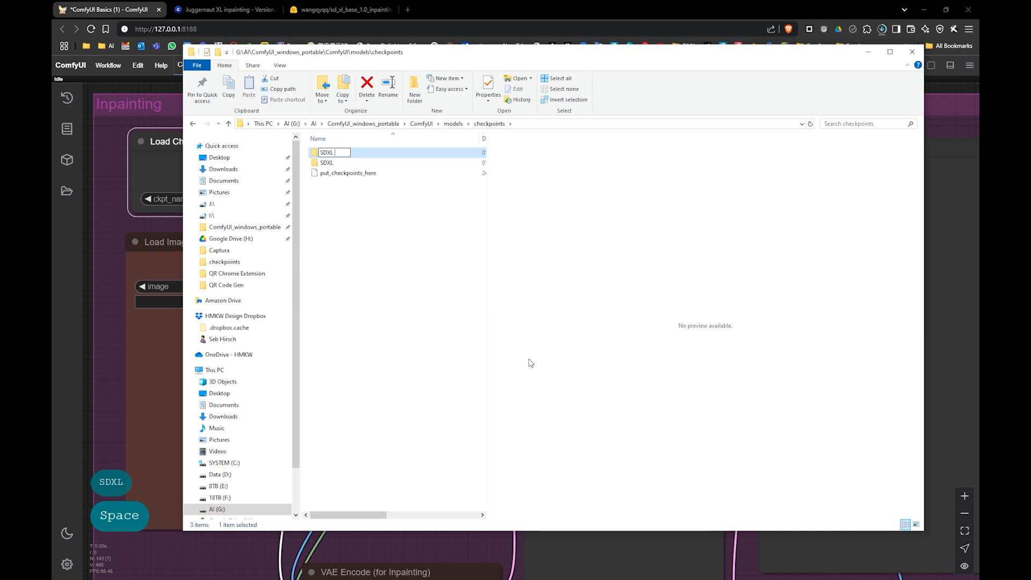
key(BackSpace)
key(BackSpace)
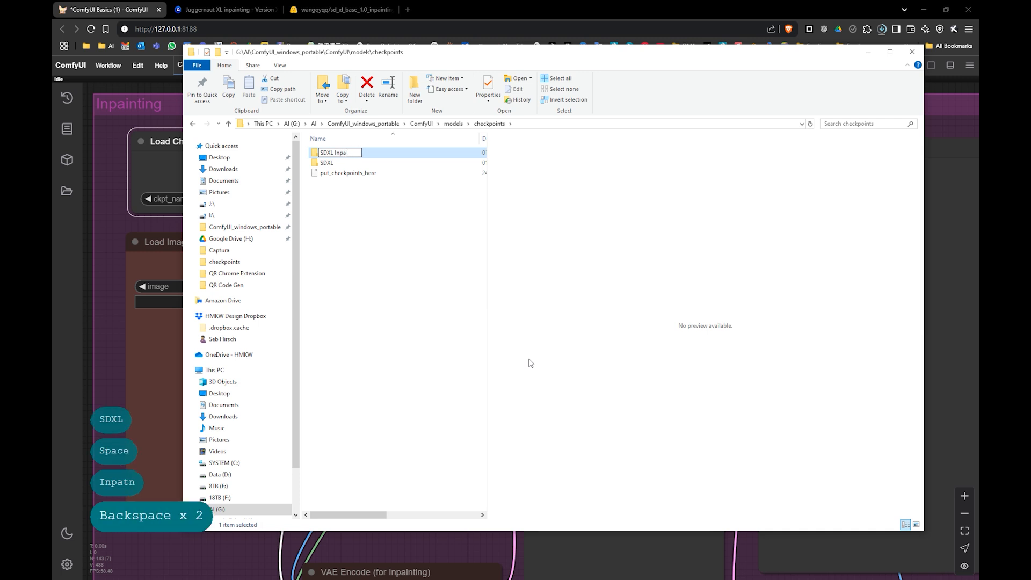
text(int)
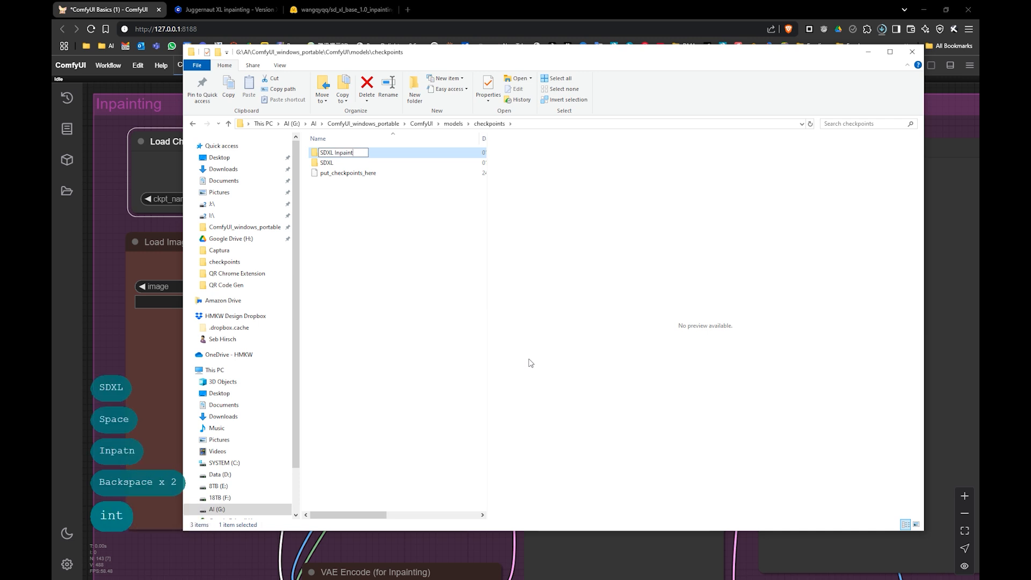
key(Return)
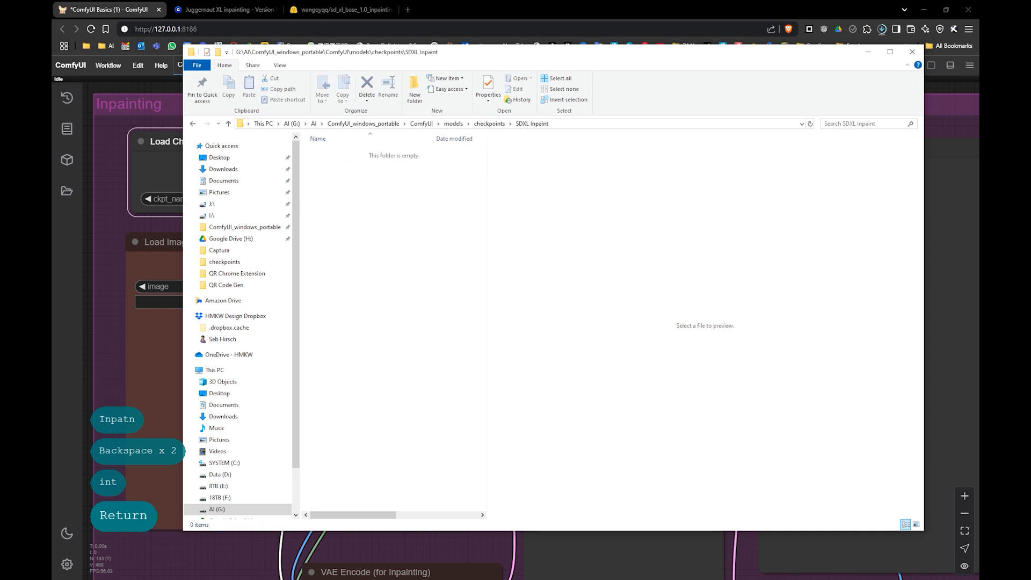
drag(237, 316, 436, 280)
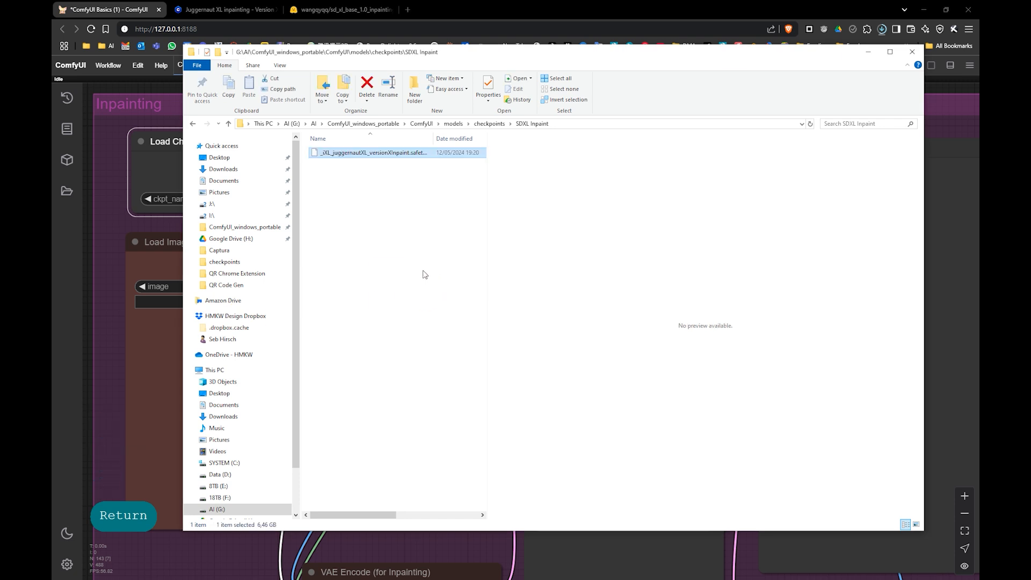
- Switch back to ComfyUI, reload the page and set the Inpainting checkpoint to _iXL_juggernautXL_versionXInpaint.safetensors from the SDXL Inpaint folder
click(180, 199)
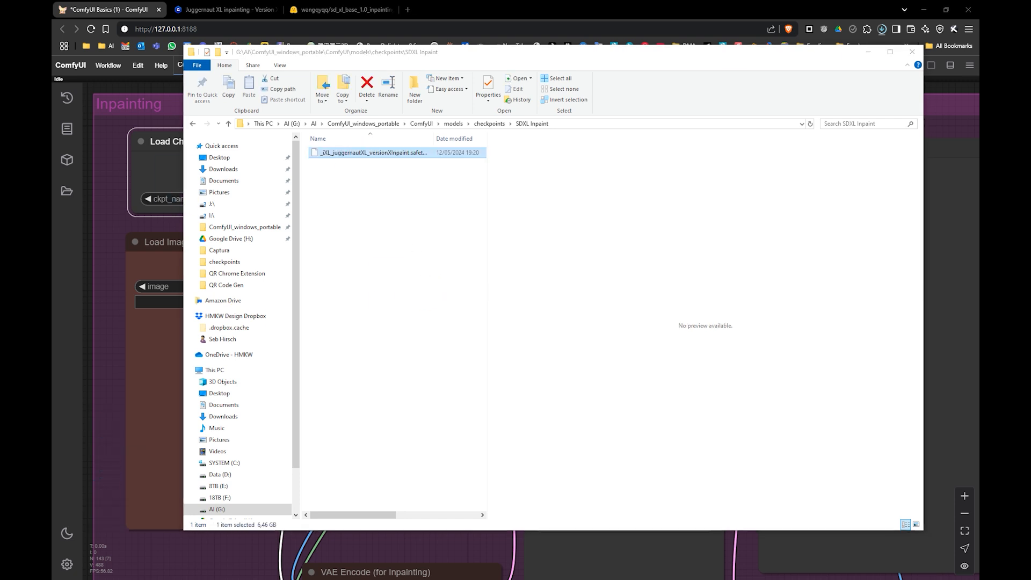
key(ctrl)
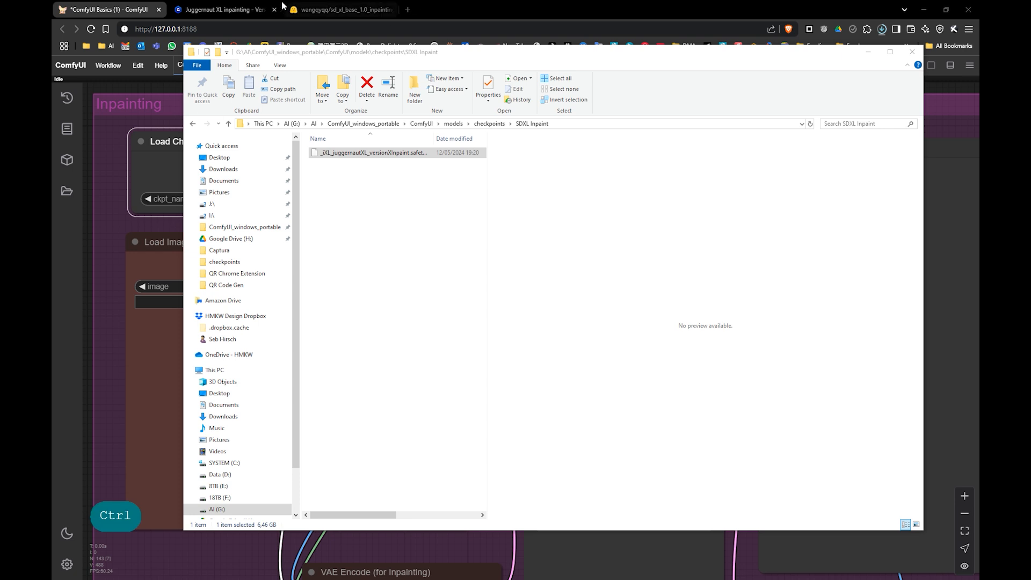
click(460, 3)
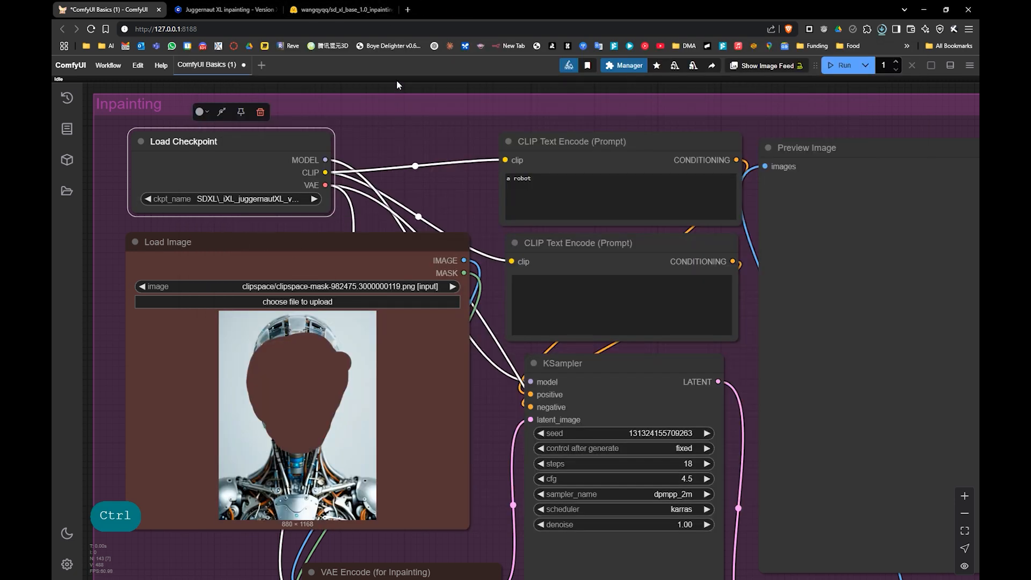
key(ctrl+F5)
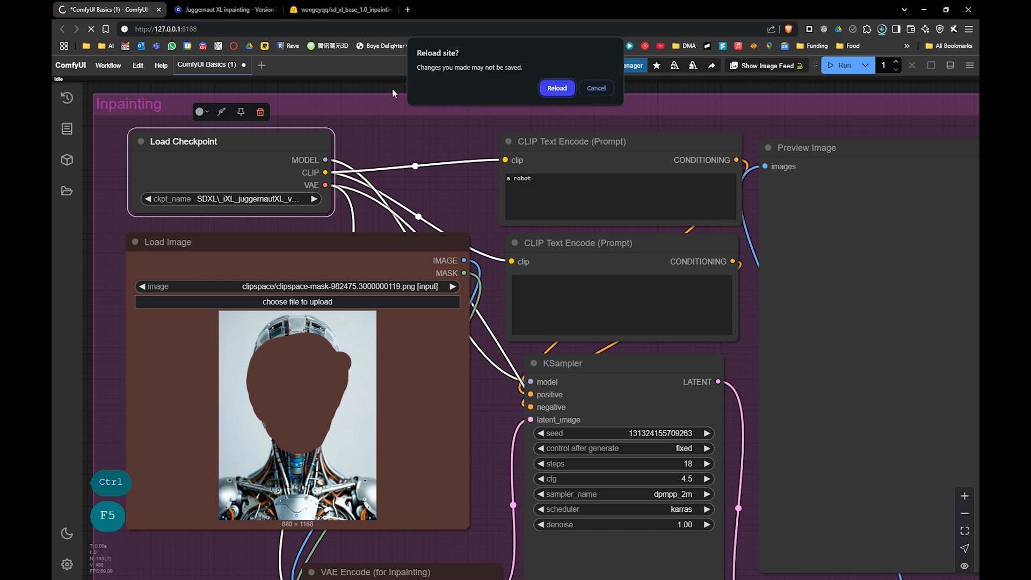
click(550, 89)
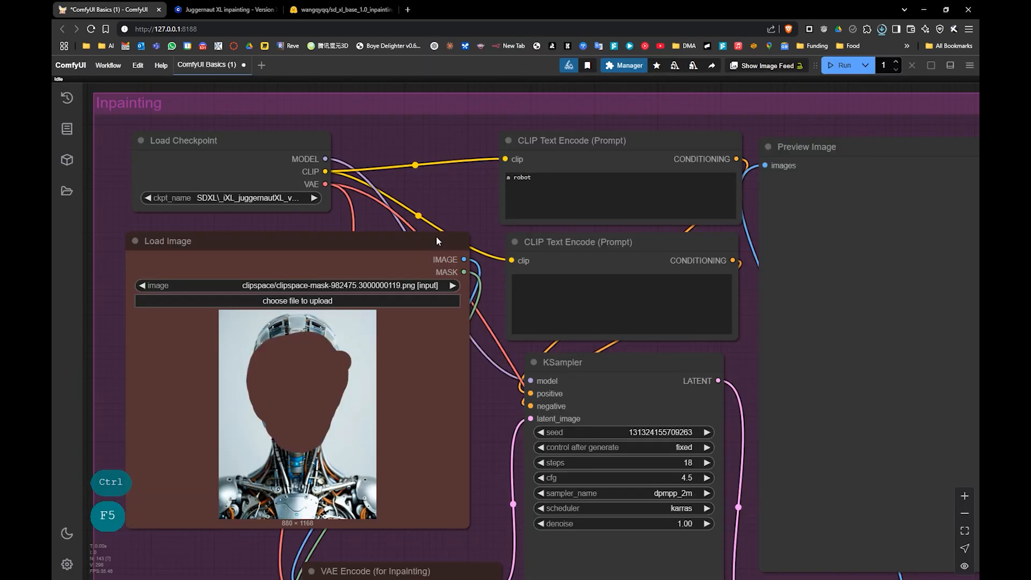
click(265, 198)
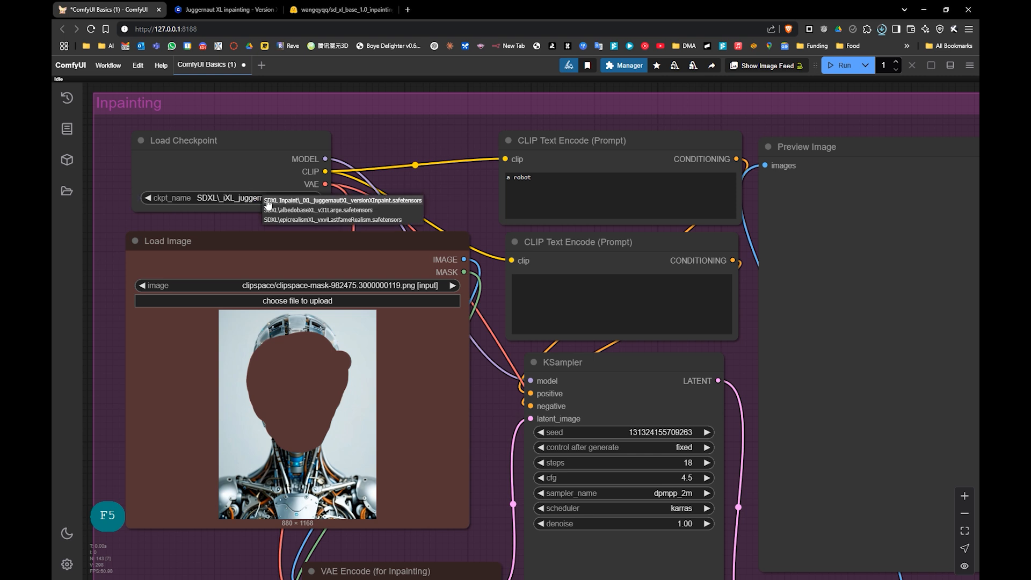
click(279, 201)
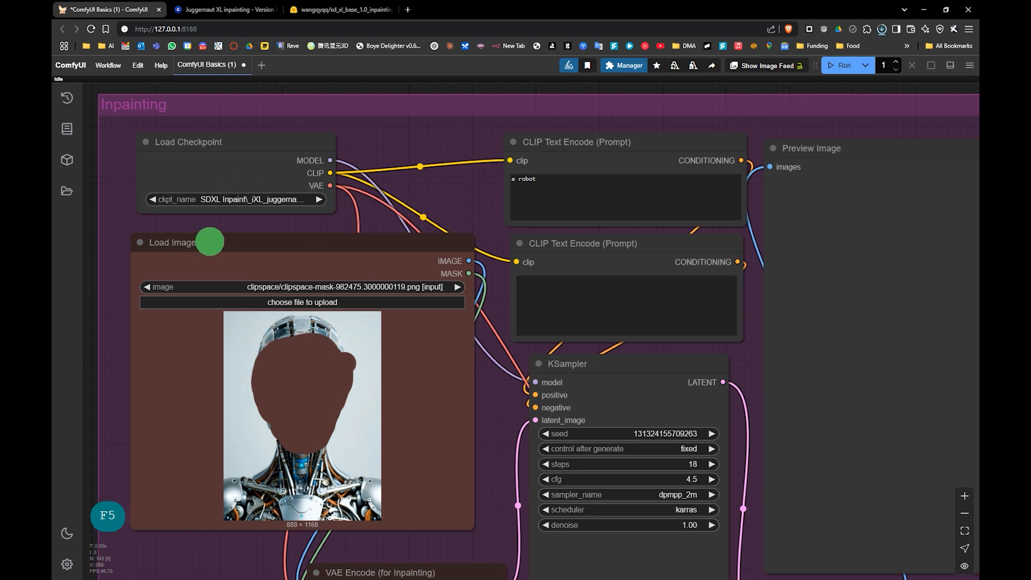
- Run the Inpainting workflow with the masked robot portrait and the "a robot" prompt
drag(204, 239, 264, 251)
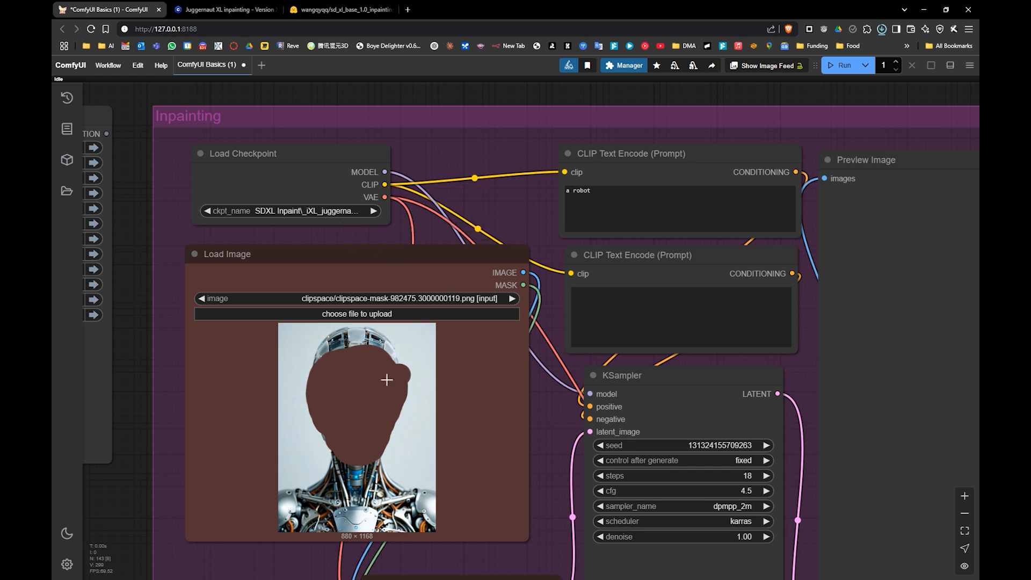
drag(571, 360, 553, 364)
drag(529, 432, 525, 424)
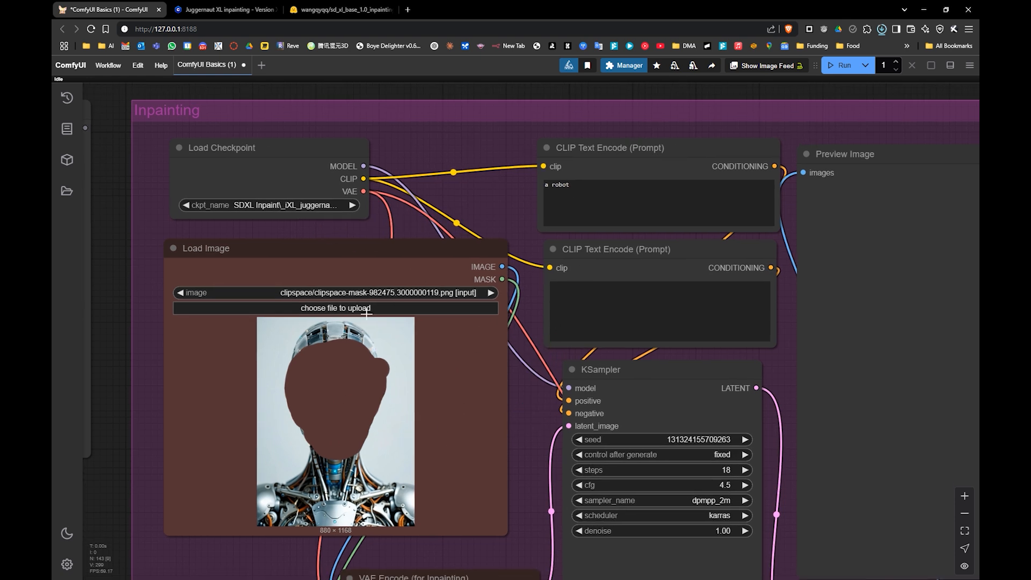
drag(400, 374, 317, 330)
scroll(324, 332, down, 2)
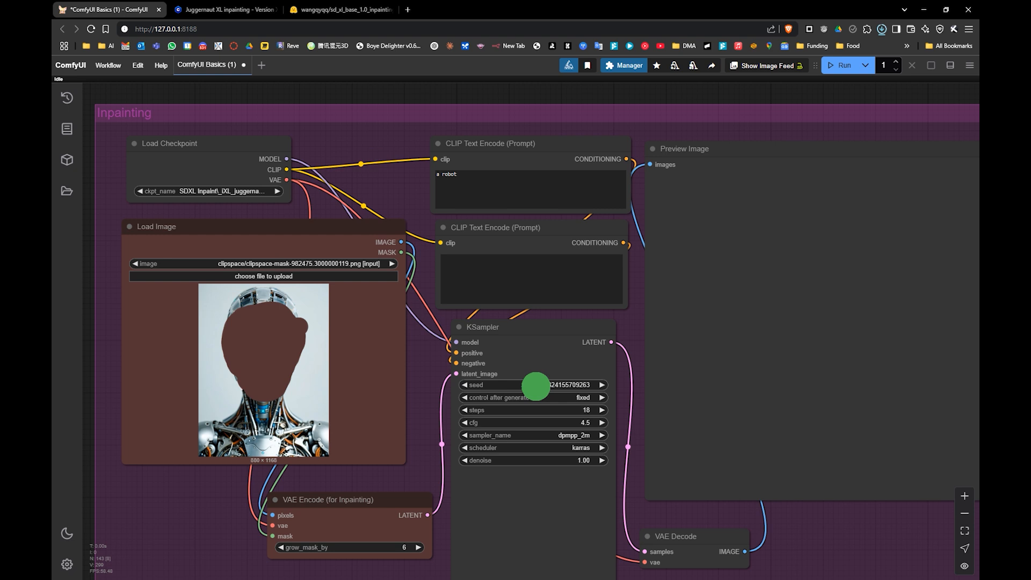
drag(536, 386, 543, 323)
drag(753, 284, 527, 327)
drag(246, 242, 635, 285)
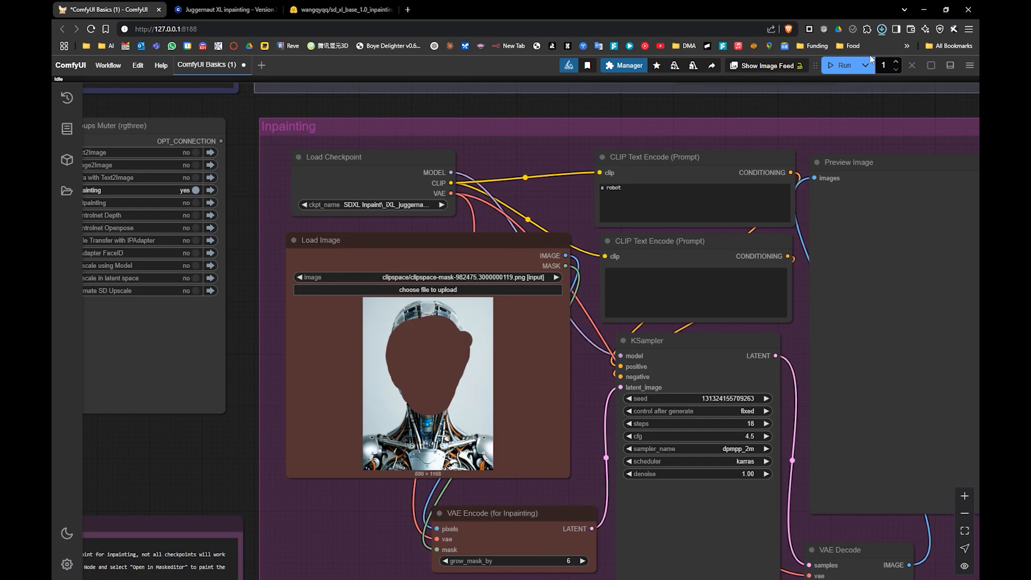
click(843, 65)
- Set the cfg value of the Inpainting KSampler to 5.7
drag(792, 271, 700, 273)
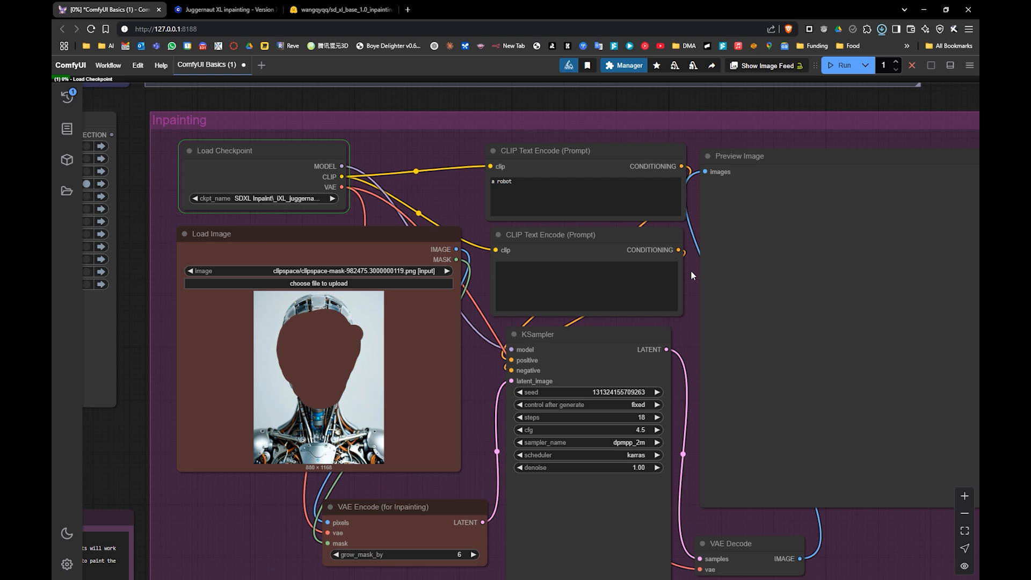
drag(624, 432, 630, 429)
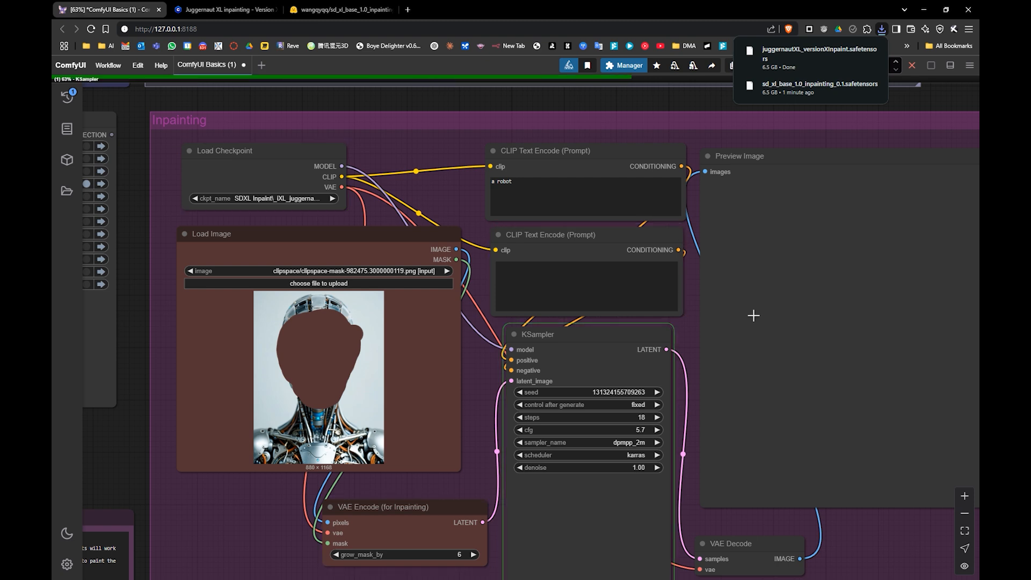
drag(753, 316, 661, 310)
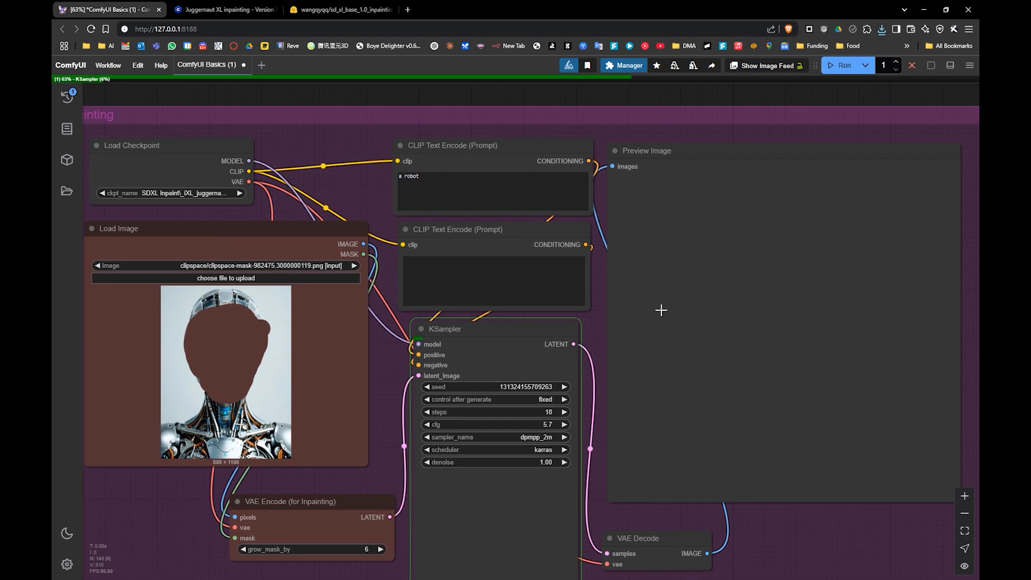
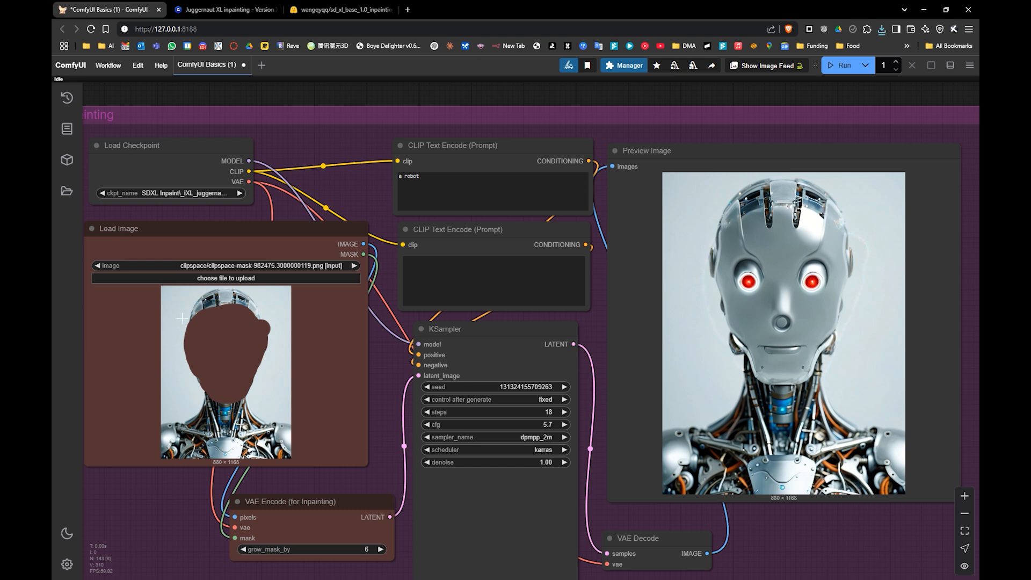
- Enter "cartoon, blur, text, watermarks" as the negative prompt in the Inpainting group's empty CLIP Text Encode node
drag(182, 318, 213, 329)
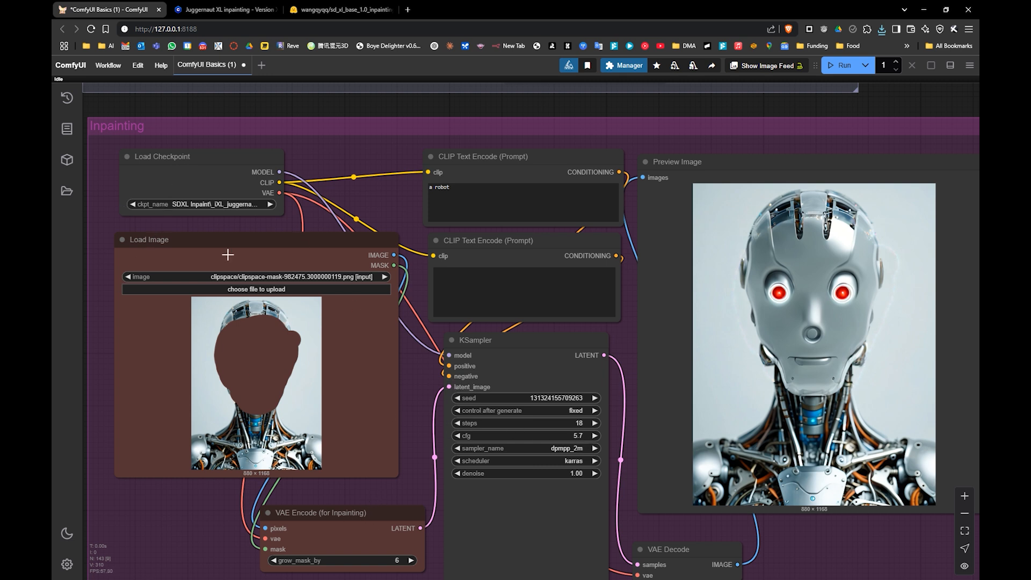
drag(650, 404, 643, 384)
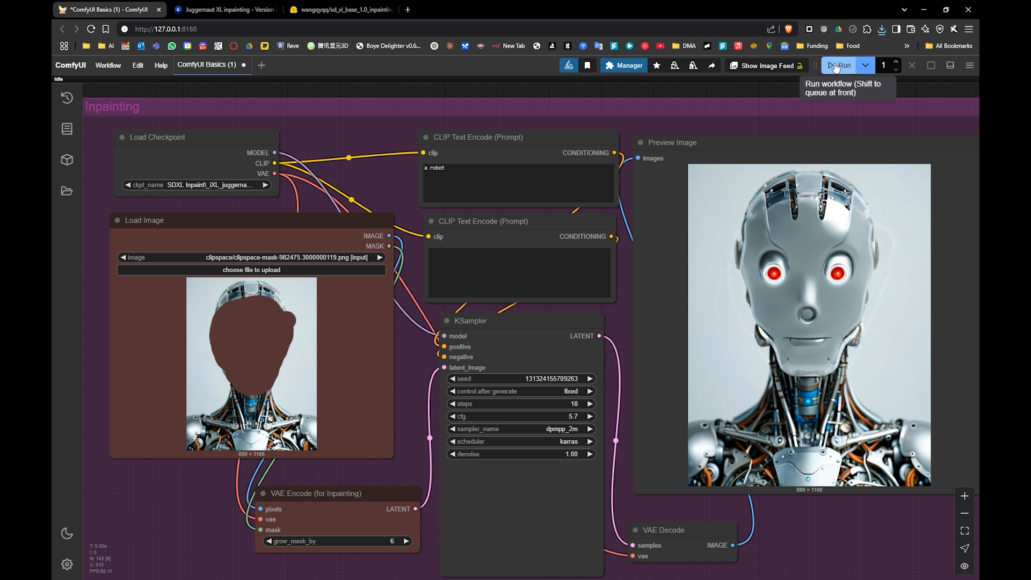
click(468, 261)
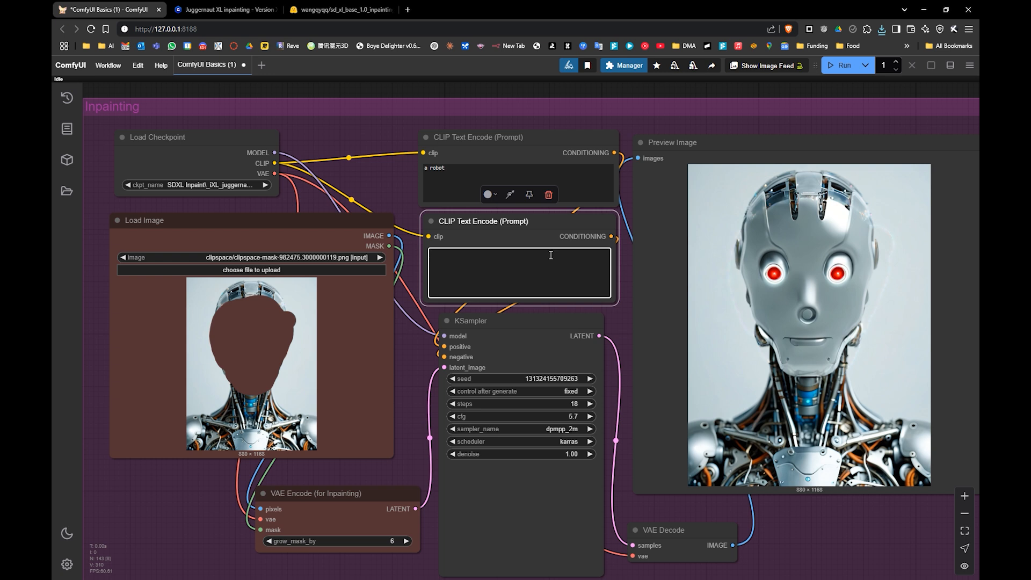
text(coa)
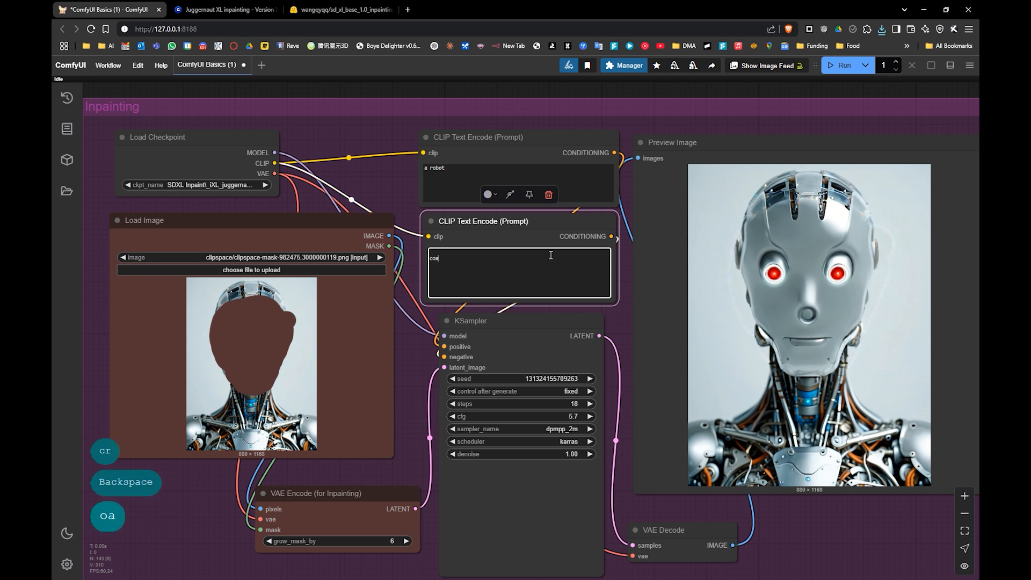
key(BackSpace)
key(BackSpace)
text(ar)
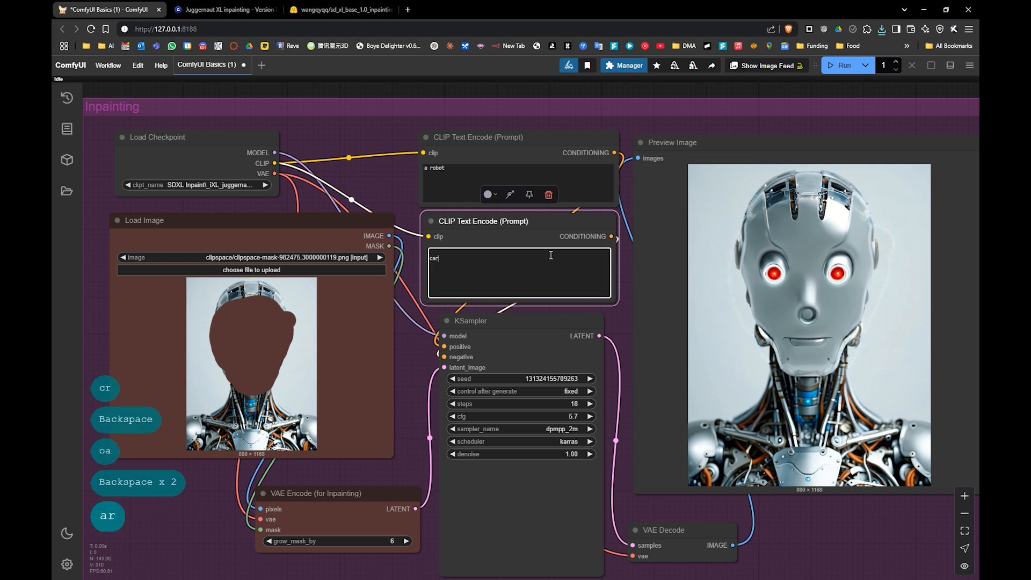
text(toon, vlu)
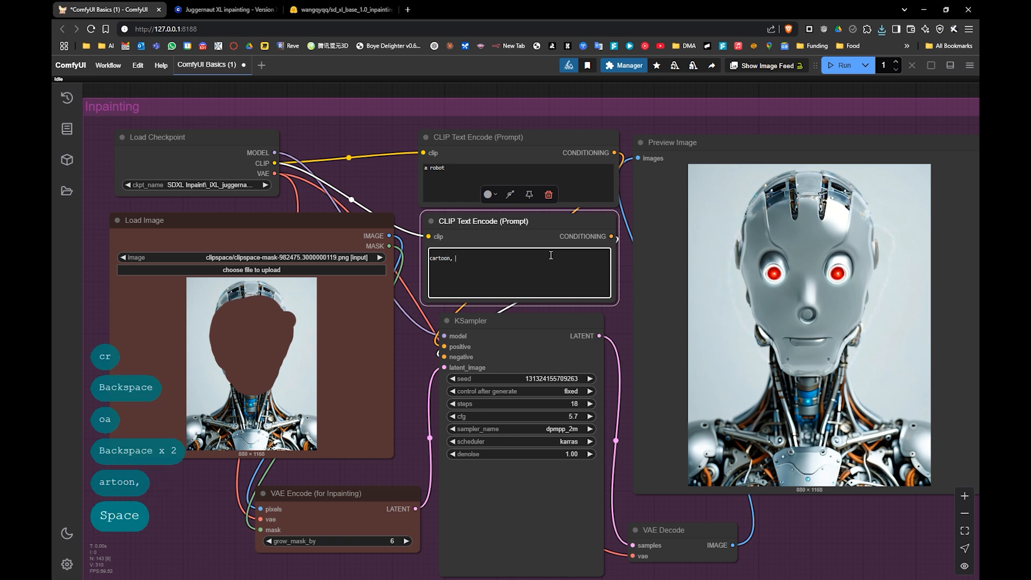
key(BackSpace)
key(BackSpace)
text(blu)
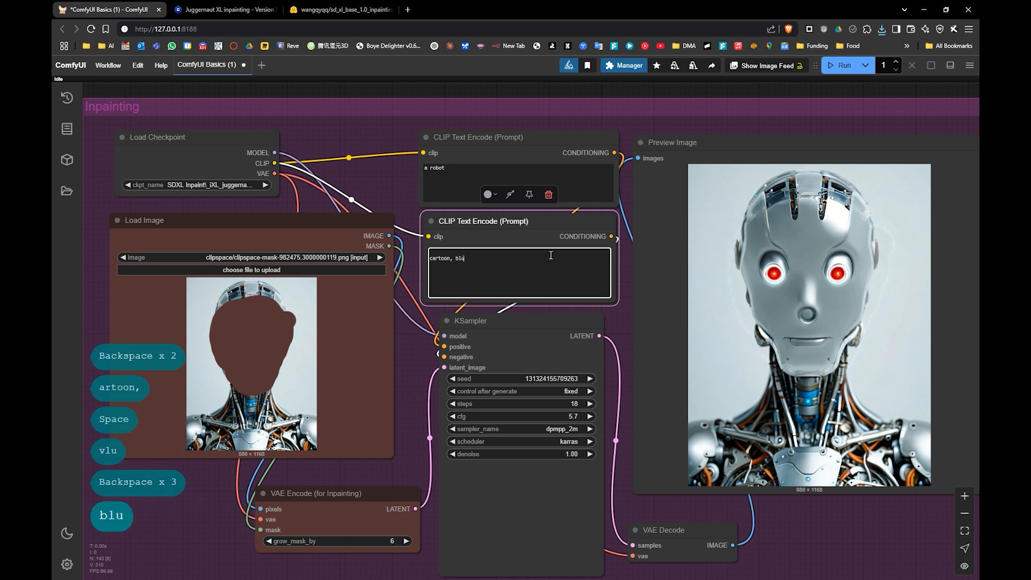
text(r, text,)
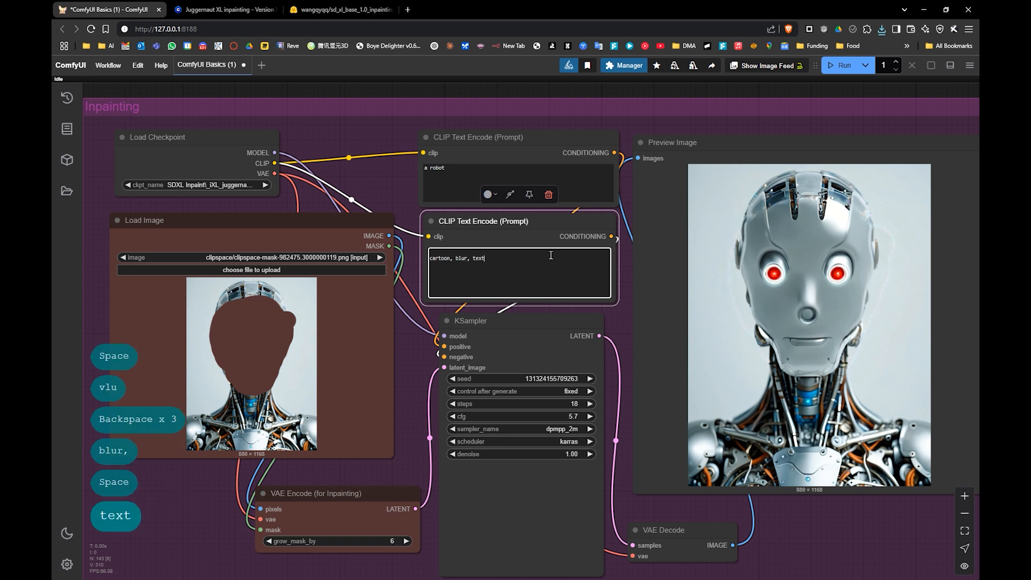
key(BackSpace)
text(, wa)
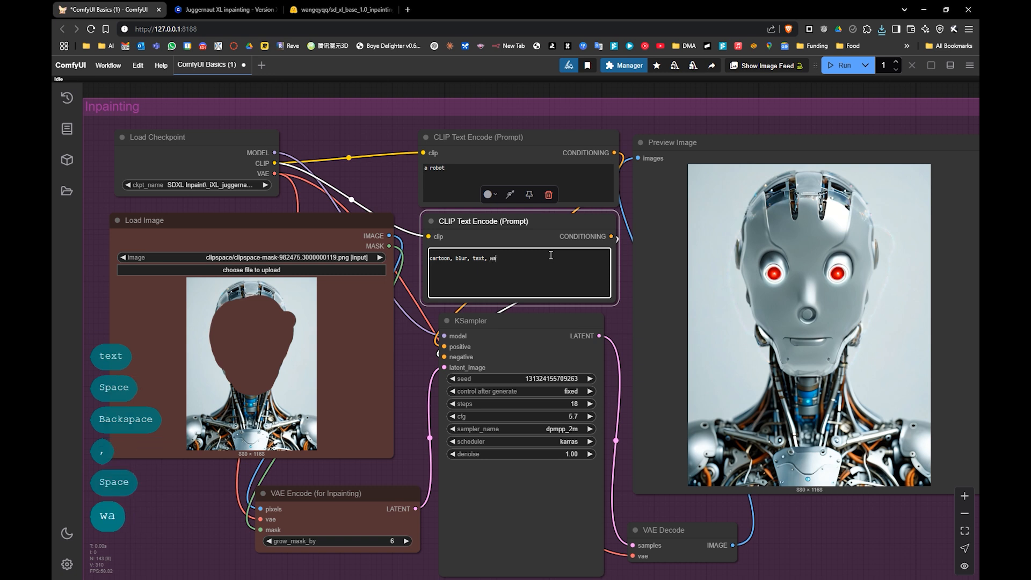
text(termarks)
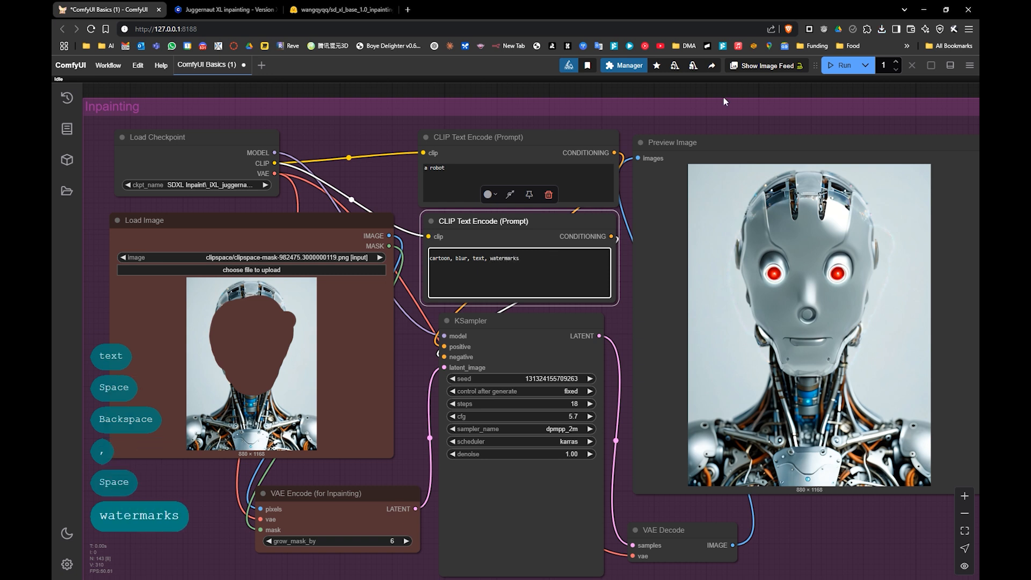
- Run the Inpainting workflow again and set the KSampler's control after generate option to randomize
click(841, 65)
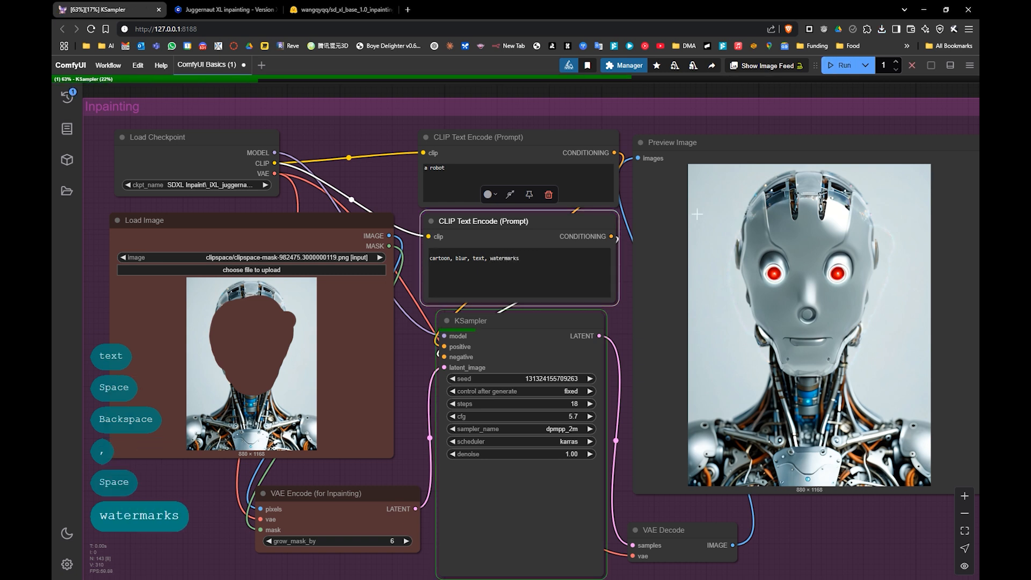
click(571, 391)
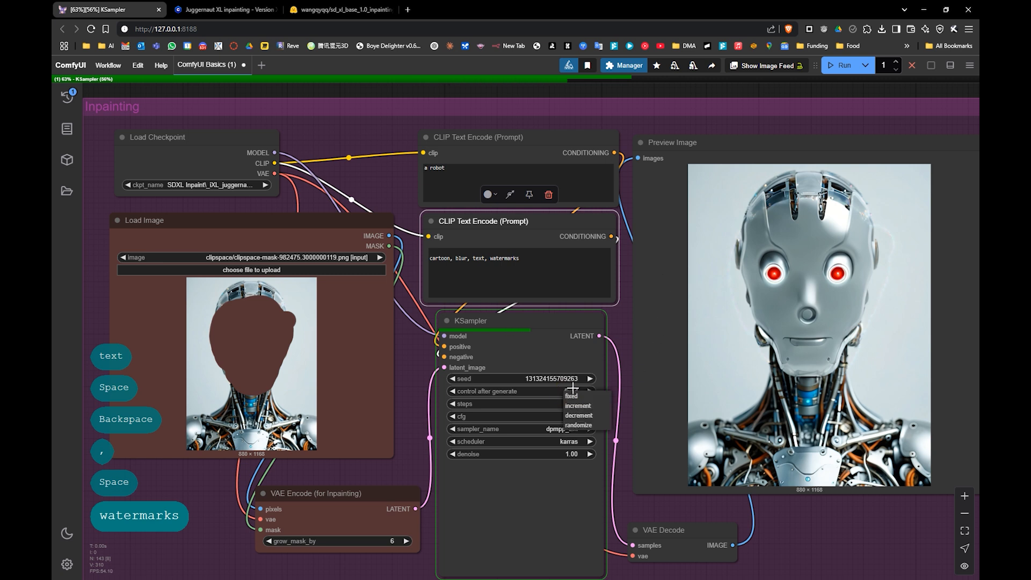
click(578, 425)
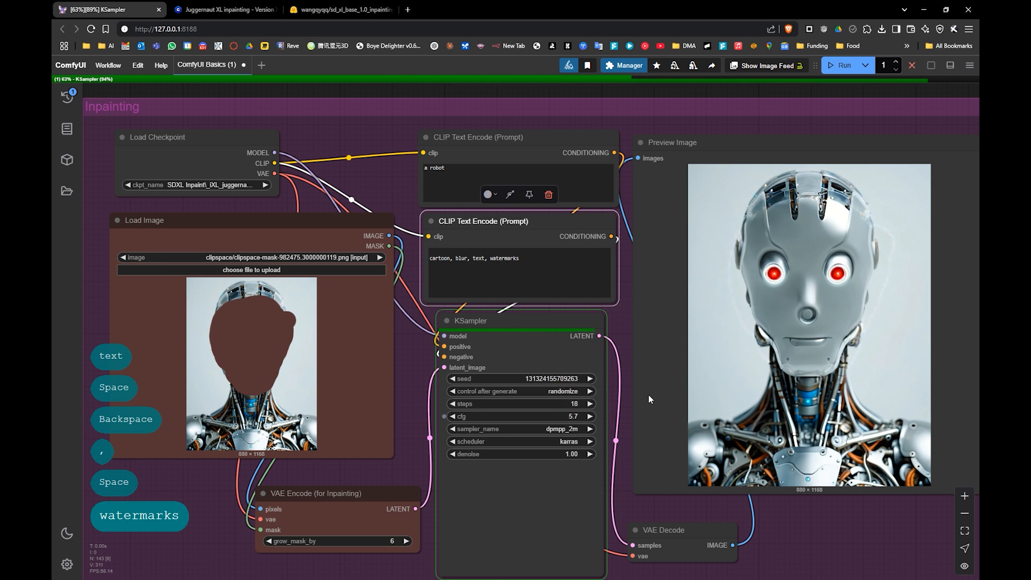
- Run the Inpainting workflow once more, and switch the Fast Groups Muter from Inpainting to Outpainting
click(839, 65)
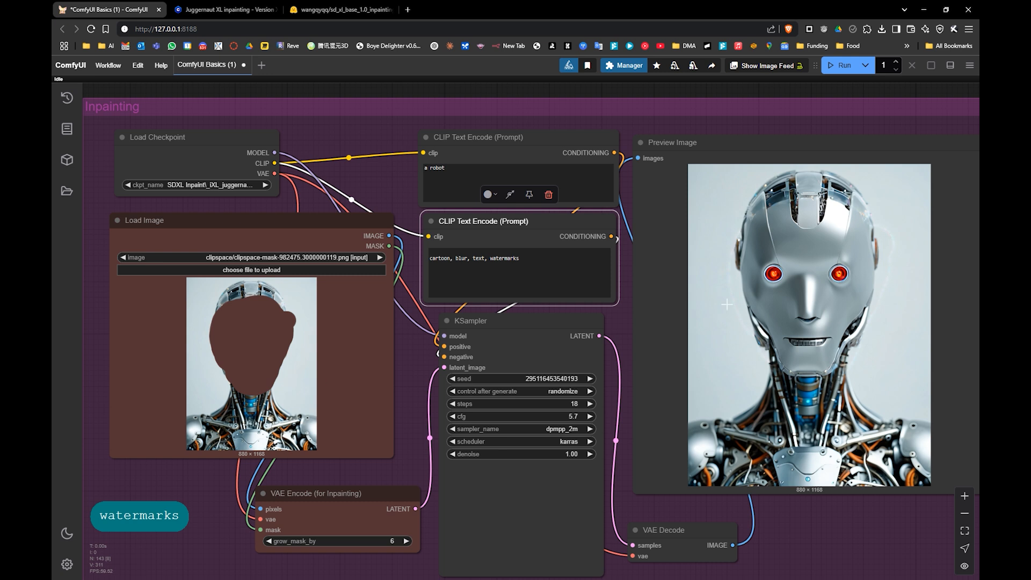
drag(224, 329, 515, 308)
scroll(295, 300, down, 1)
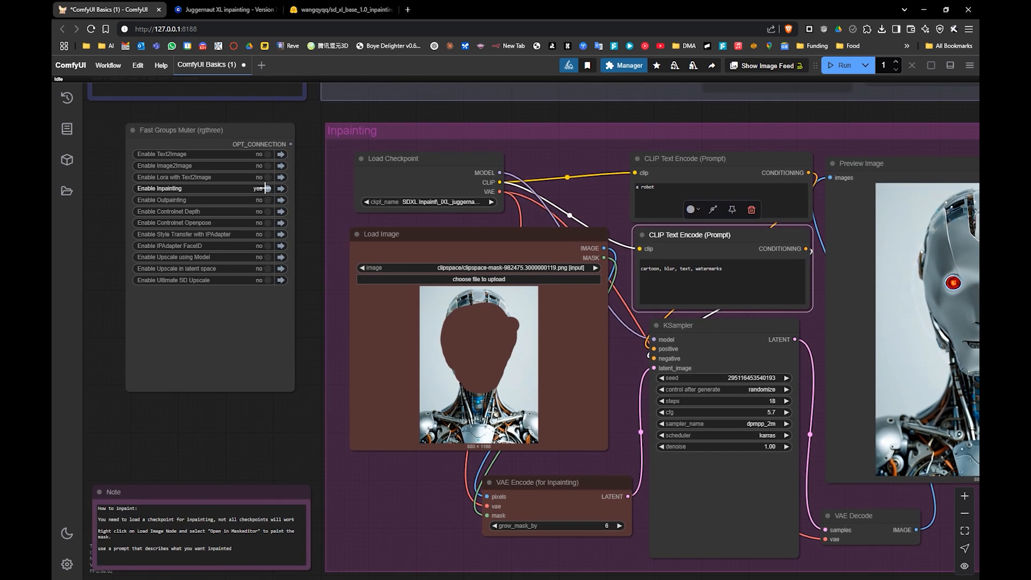
click(267, 188)
click(266, 201)
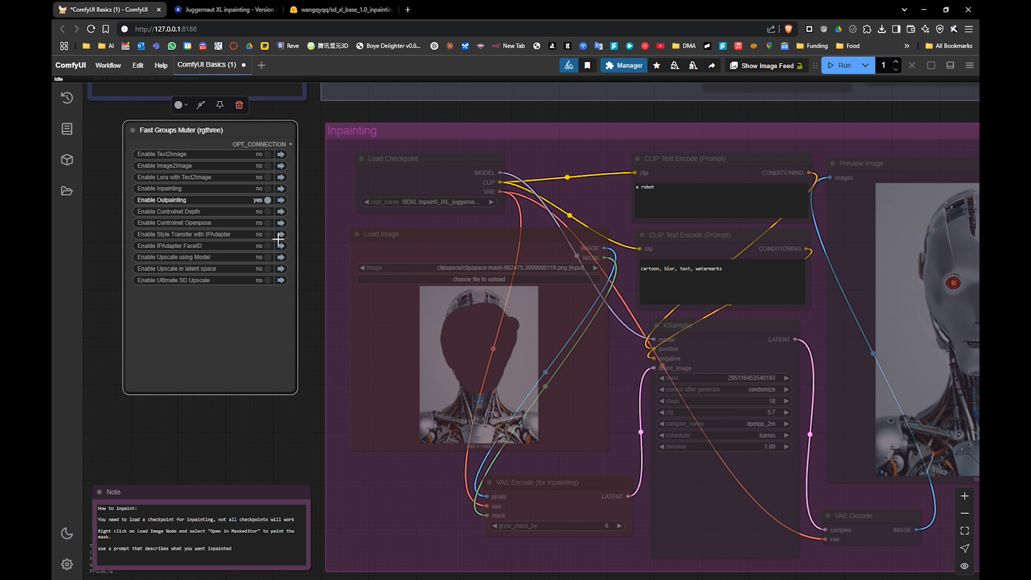
- Slightly reposition the Load Image, VAE Encode (for Inpainting) and Pad Image for Outpainting nodes in the Outpainting group
drag(433, 343, 438, 125)
drag(401, 339, 402, 254)
drag(398, 358, 384, 249)
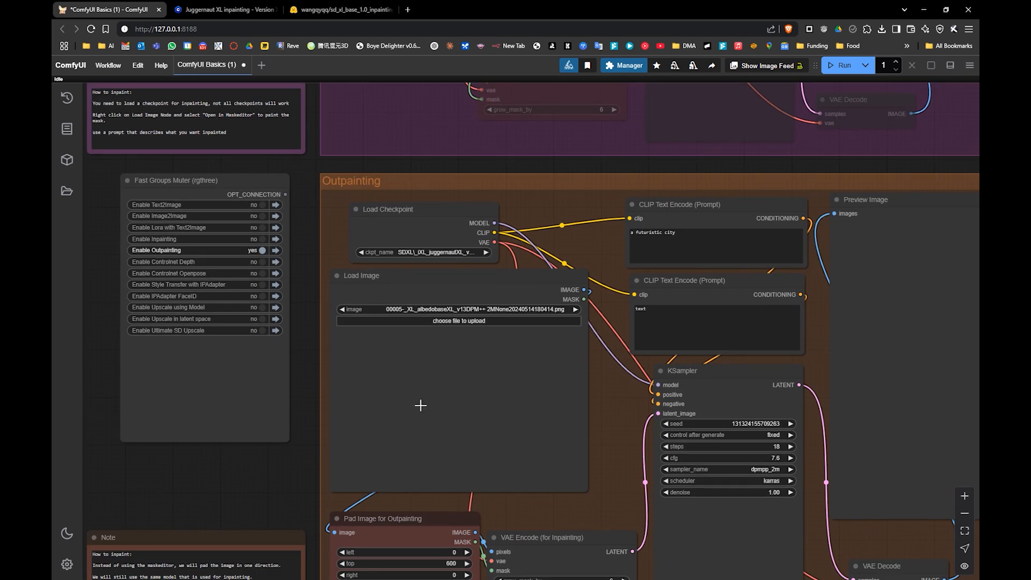
drag(408, 452, 398, 391)
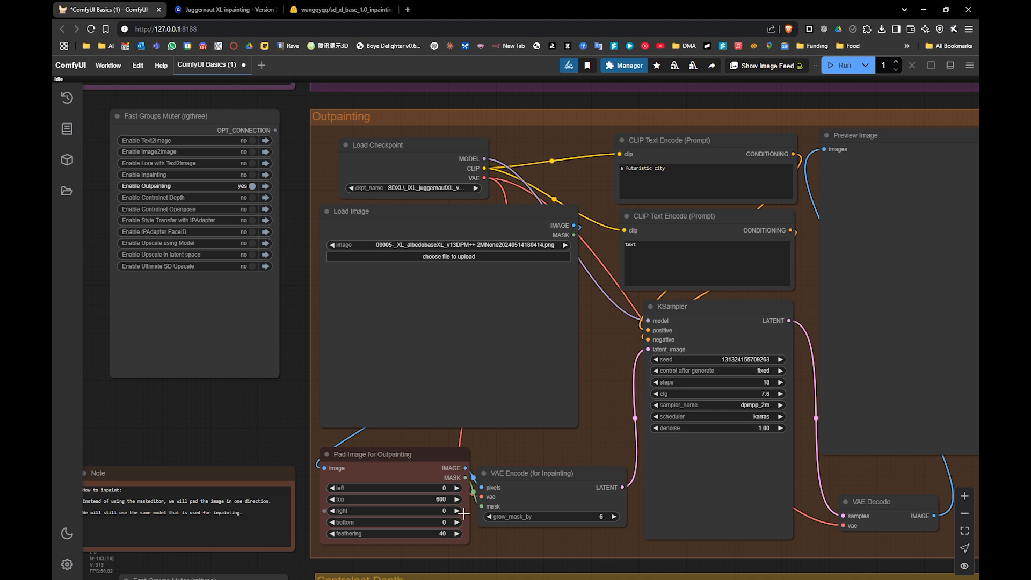
drag(422, 212, 414, 214)
drag(536, 476, 549, 473)
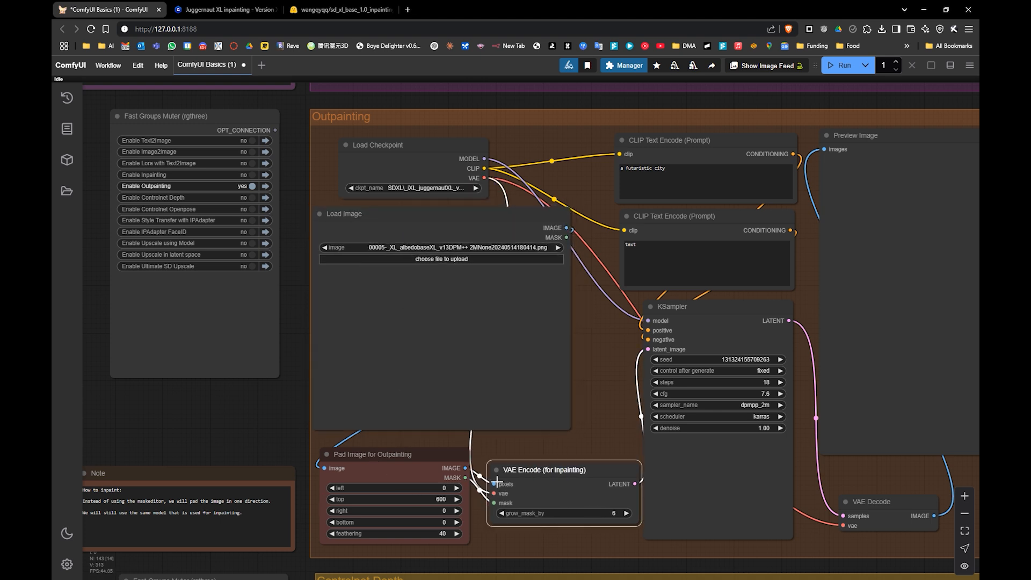
drag(404, 462, 407, 459)
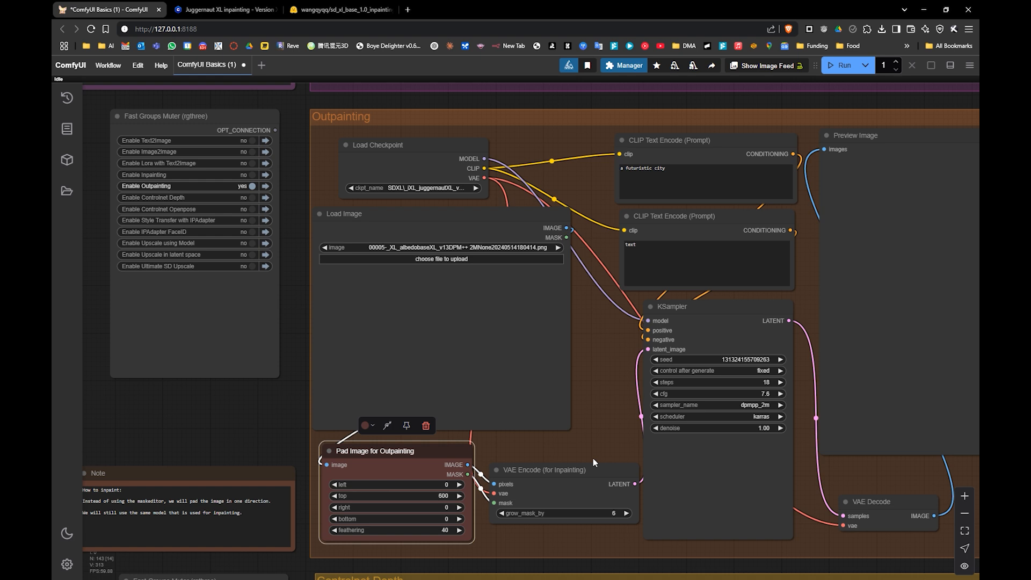
- Load the robot portrait db5173ac-e1a2-4e1a-ad87-ded83df5b465.png into the Outpainting group's Load Image node
drag(439, 216, 447, 216)
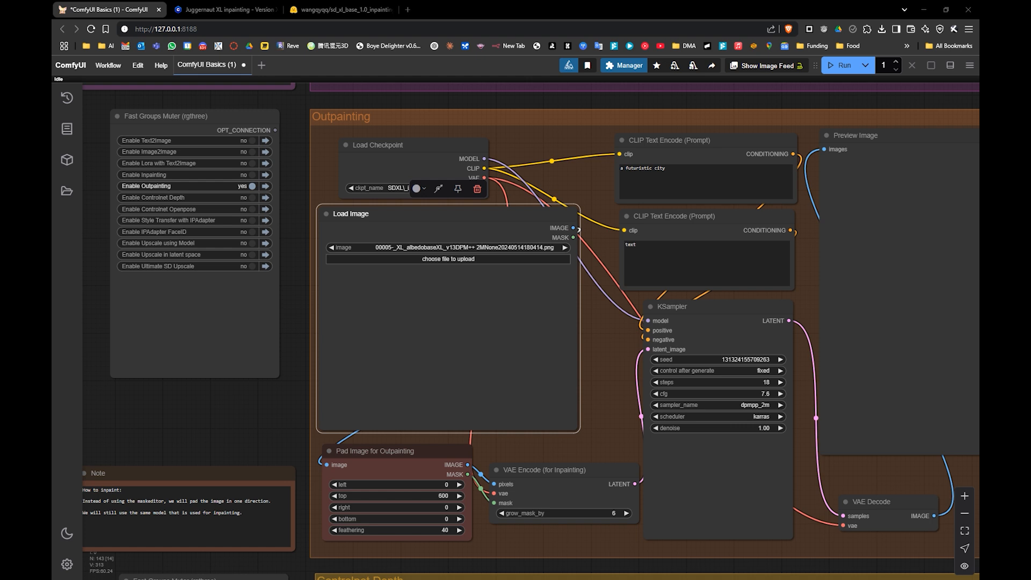
drag(198, 317, 408, 319)
- In Pad Image for Outpainting, set the bottom padding to 500 and the top padding to 0
drag(496, 422, 463, 298)
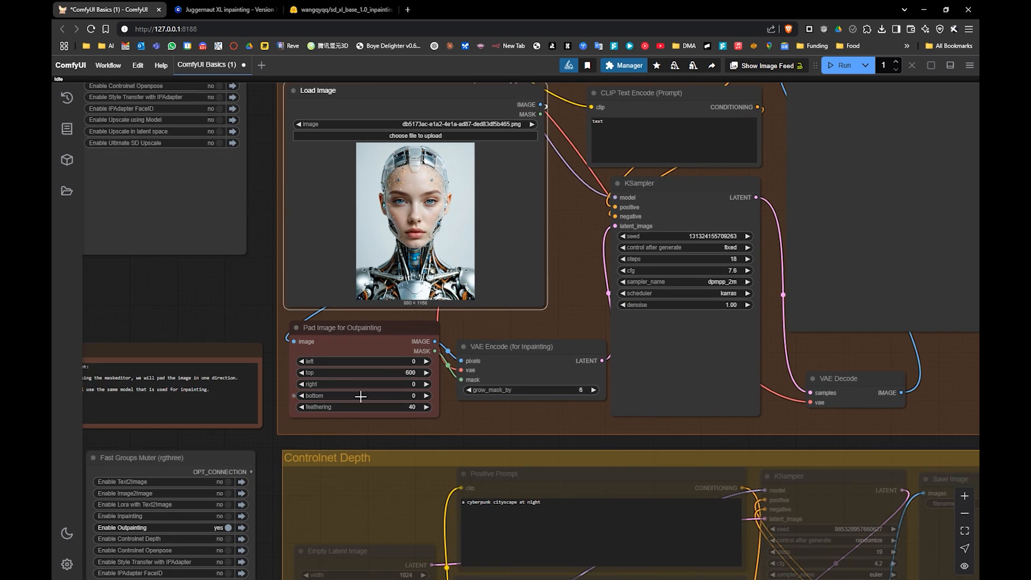
click(398, 395)
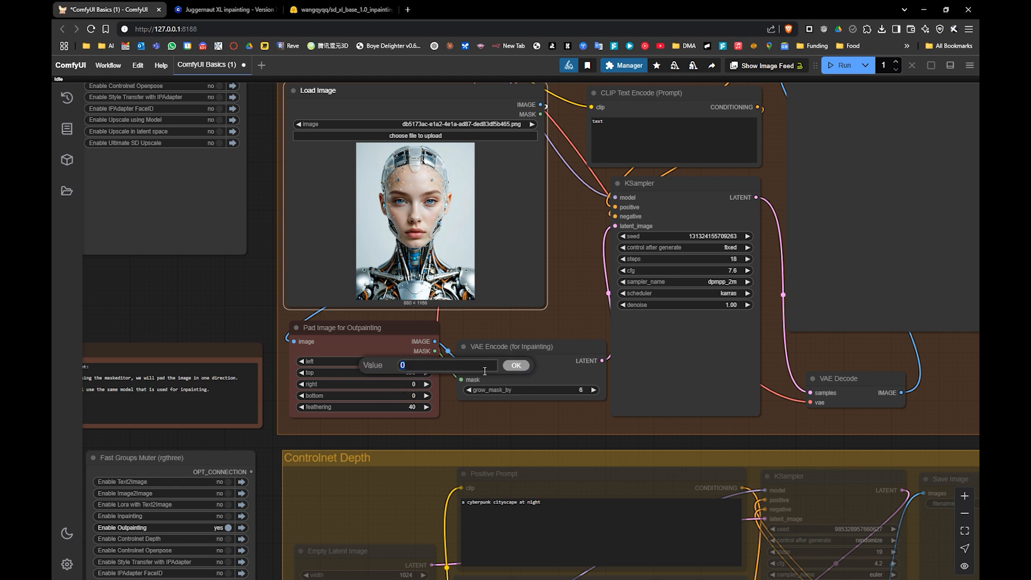
text(500)
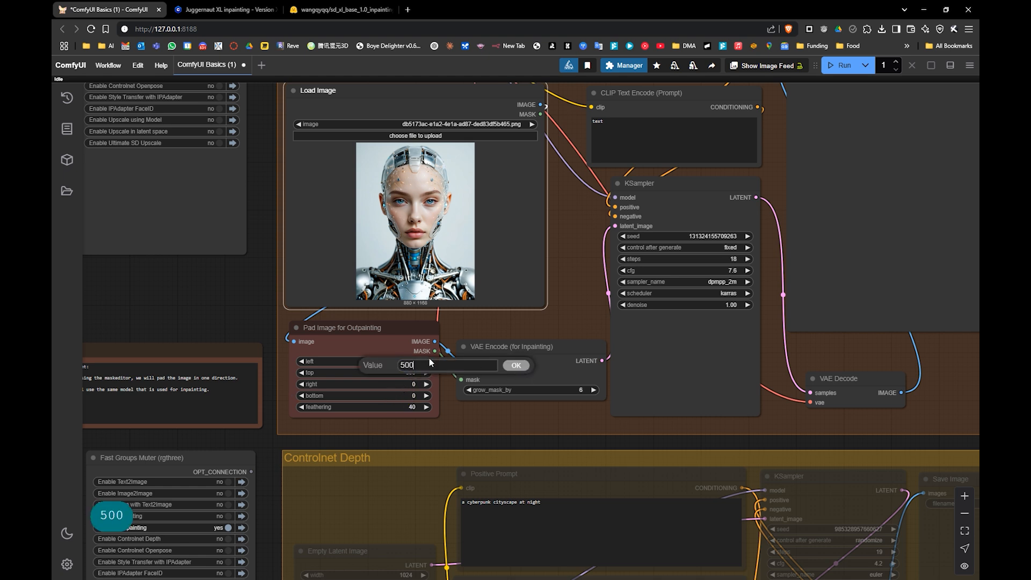
key(Return)
click(406, 372)
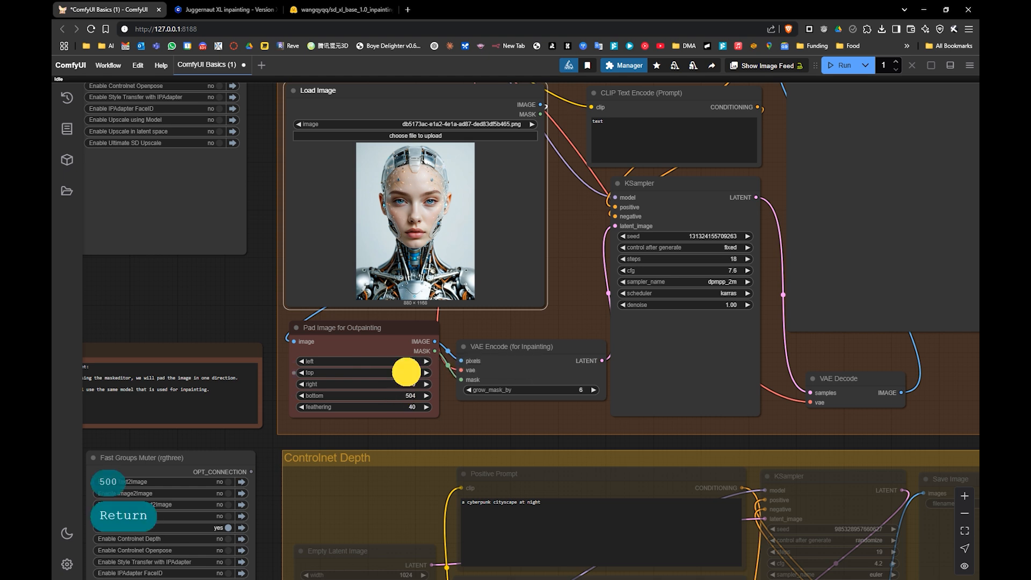
text(0)
key(Return)
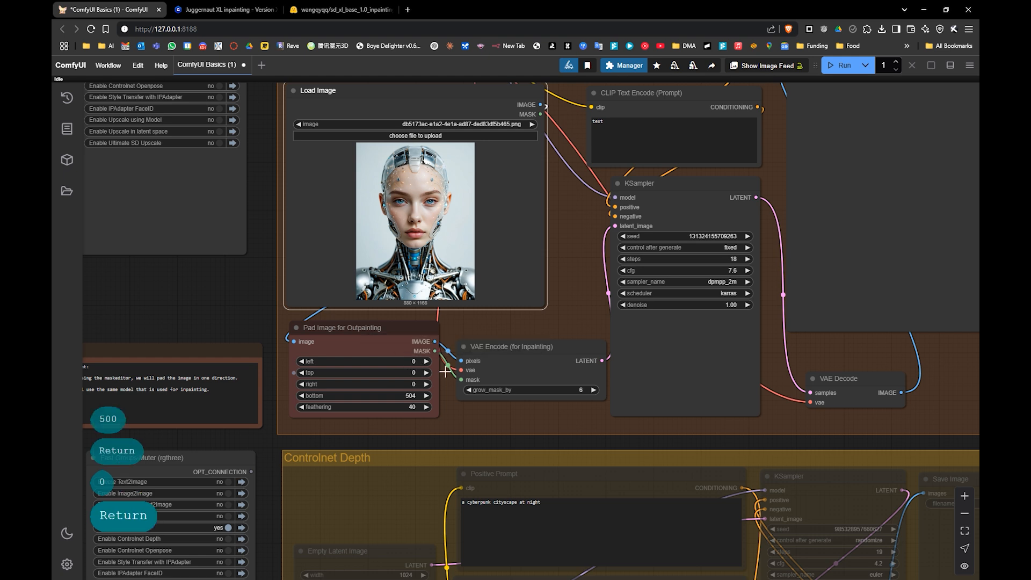
- Move Load Image aside to examine the Scale Image to Total Pixels node behind it, and put both nodes back
drag(558, 396, 474, 402)
drag(569, 325, 483, 356)
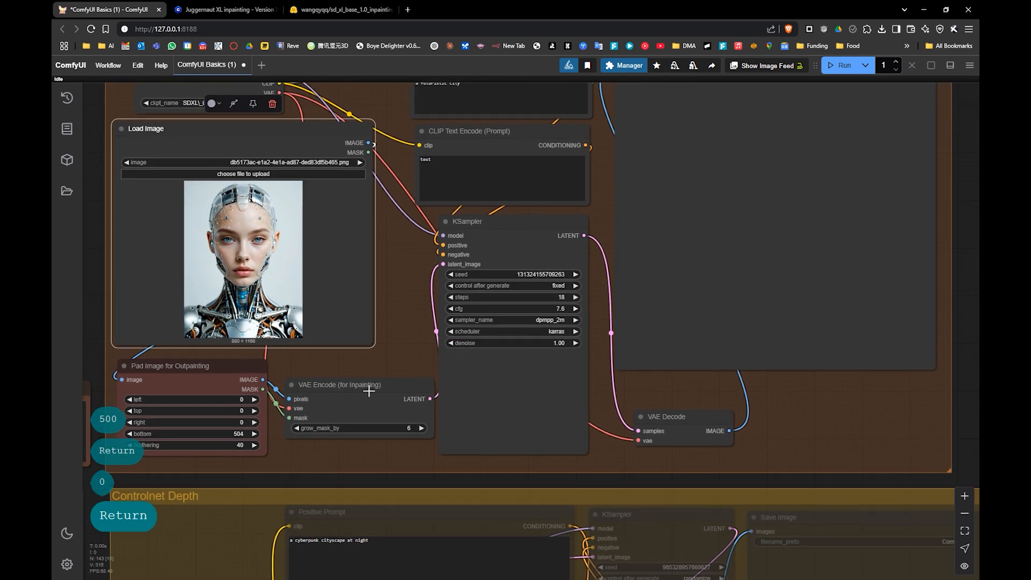
drag(260, 129, 74, 239)
drag(262, 222, 415, 276)
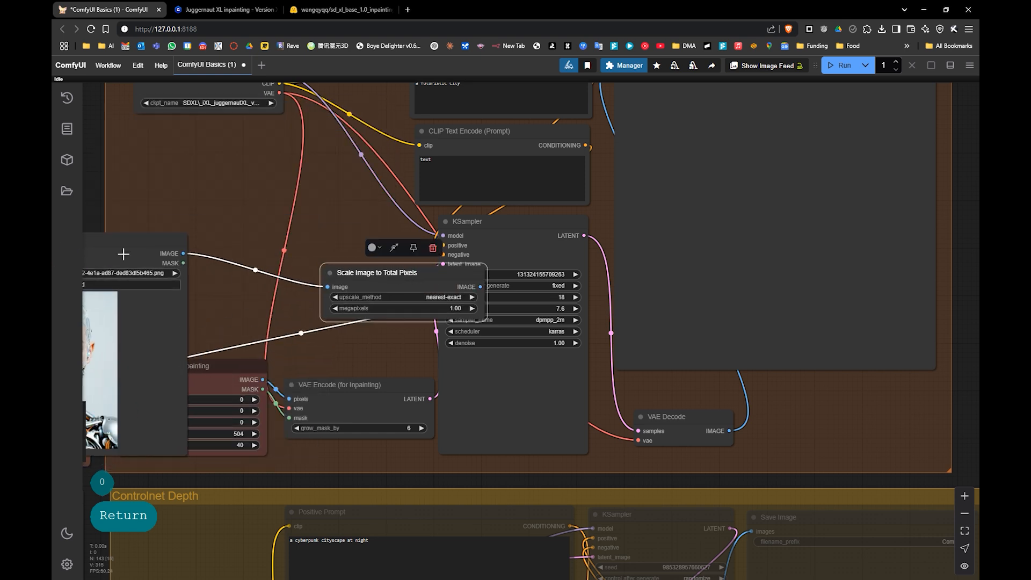
drag(115, 240, 259, 169)
drag(403, 275, 315, 227)
drag(202, 168, 251, 132)
drag(455, 317, 466, 416)
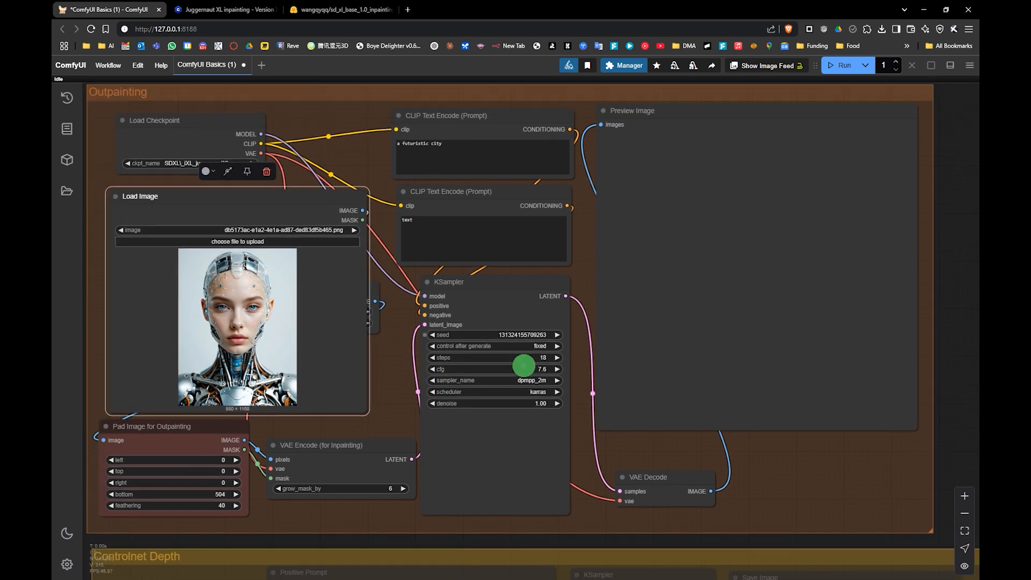
- Try to run the Outpainting workflow and dismiss the resulting dialog
click(823, 65)
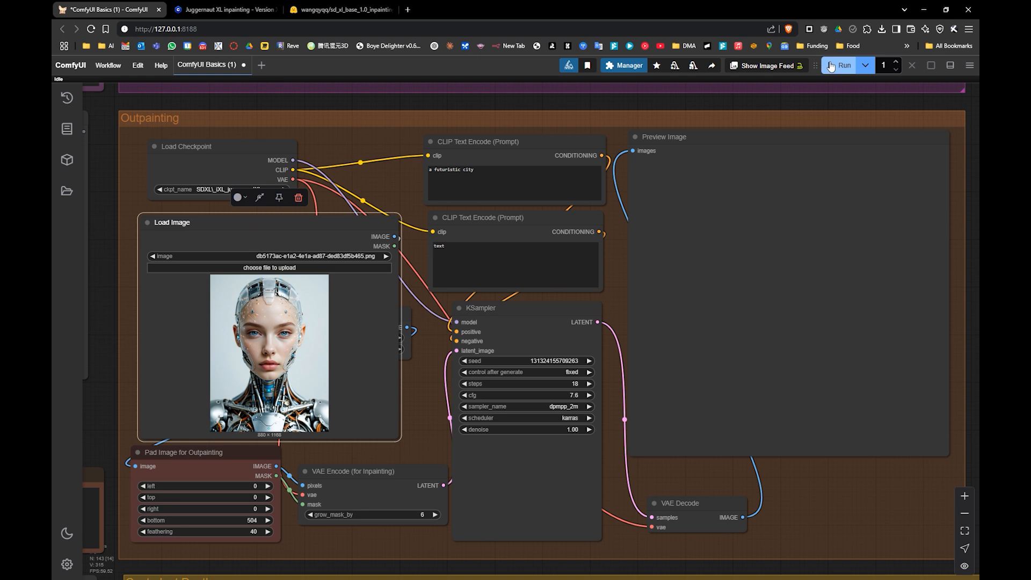
click(960, 222)
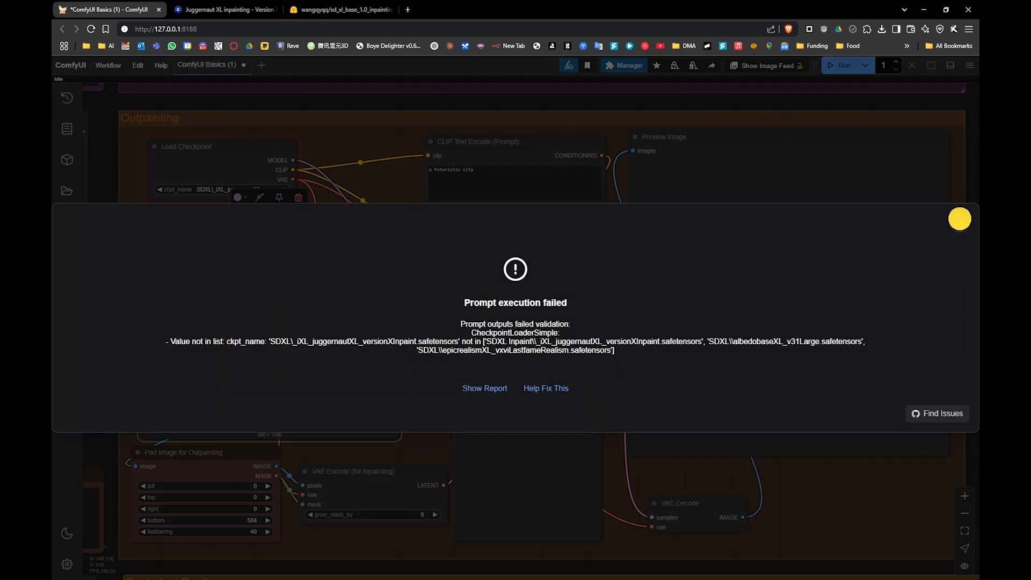
- Set the Outpainting Load Checkpoint to SDXL Inpaint _iXL_juggernautXL_versionXInpaint.safetensors and run the workflow
click(212, 190)
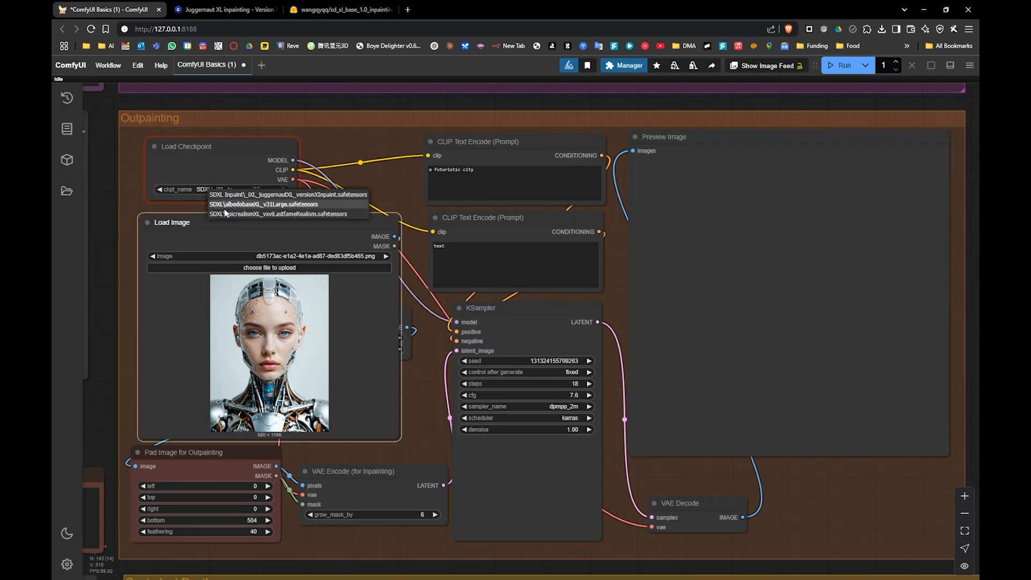
click(258, 204)
click(329, 170)
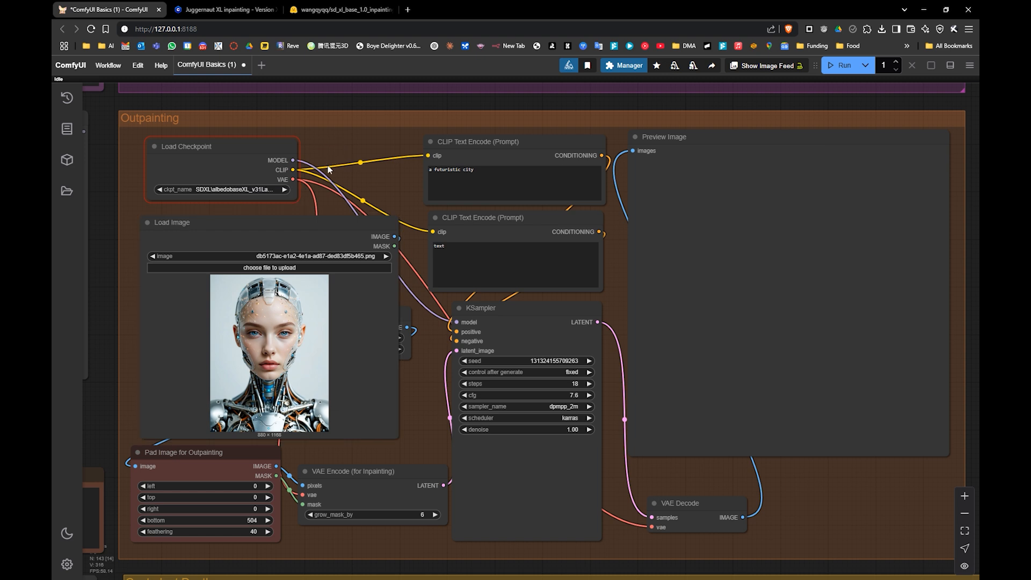
click(237, 190)
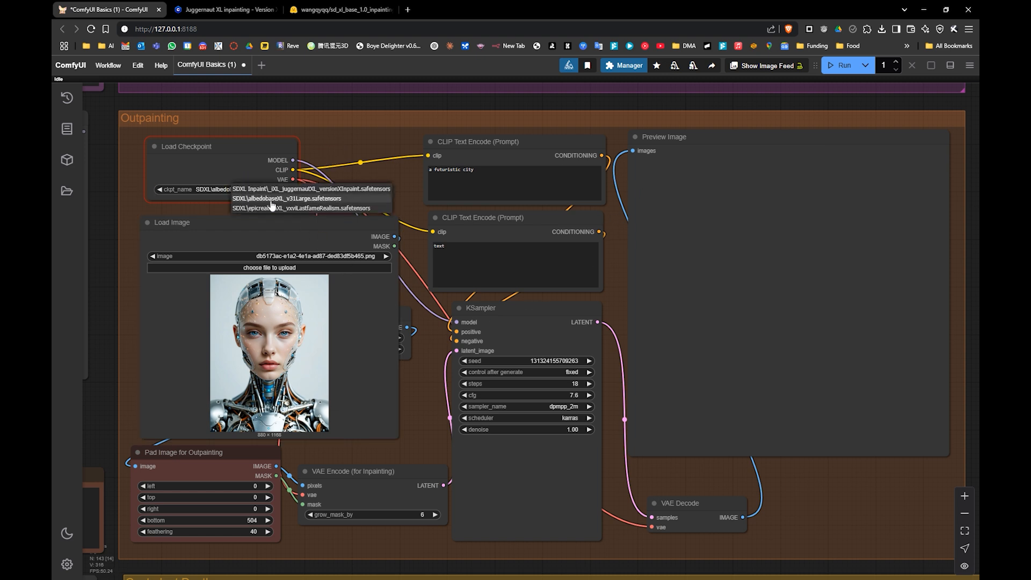
click(263, 192)
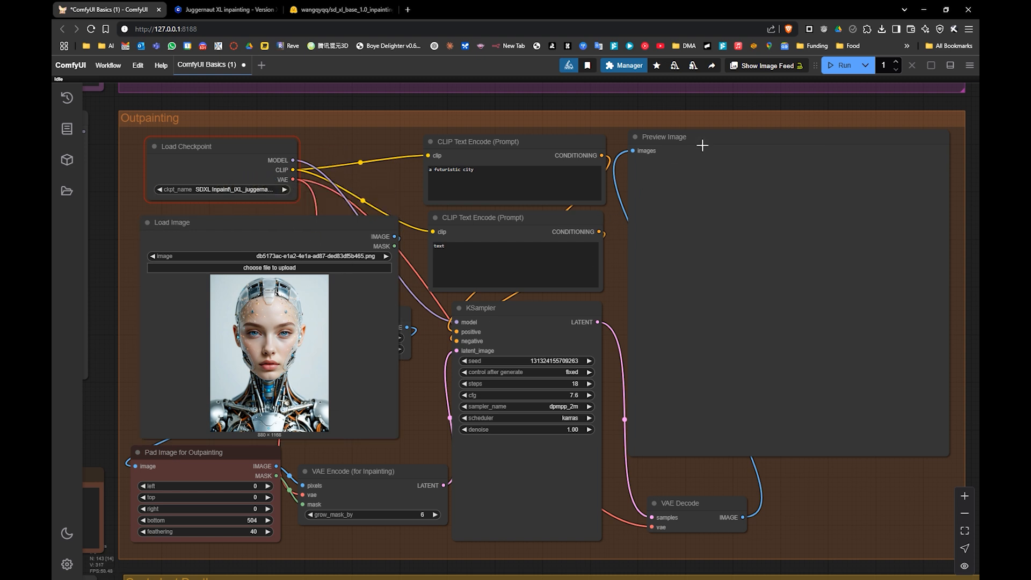
click(840, 65)
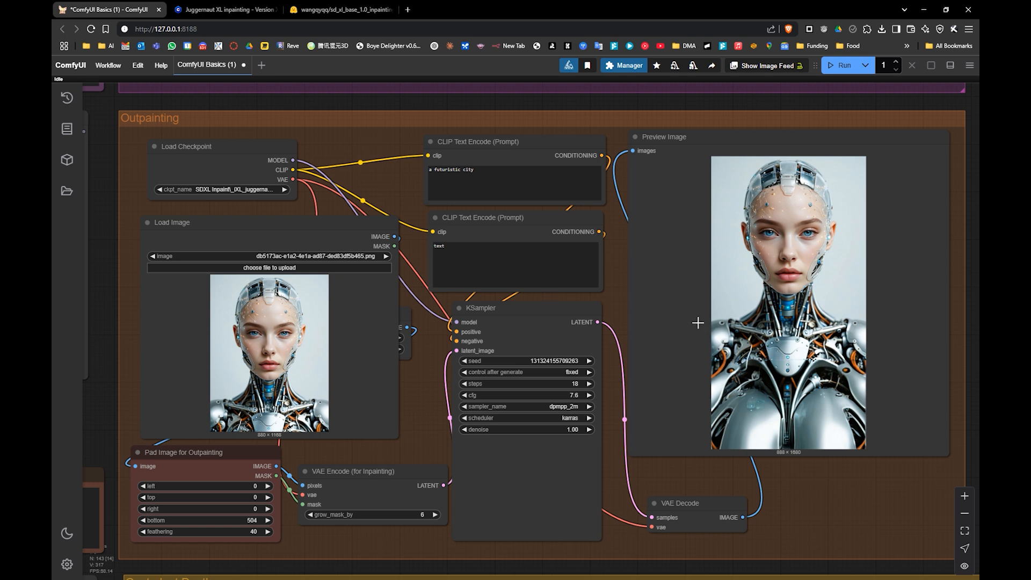
scroll(800, 369, up, 8)
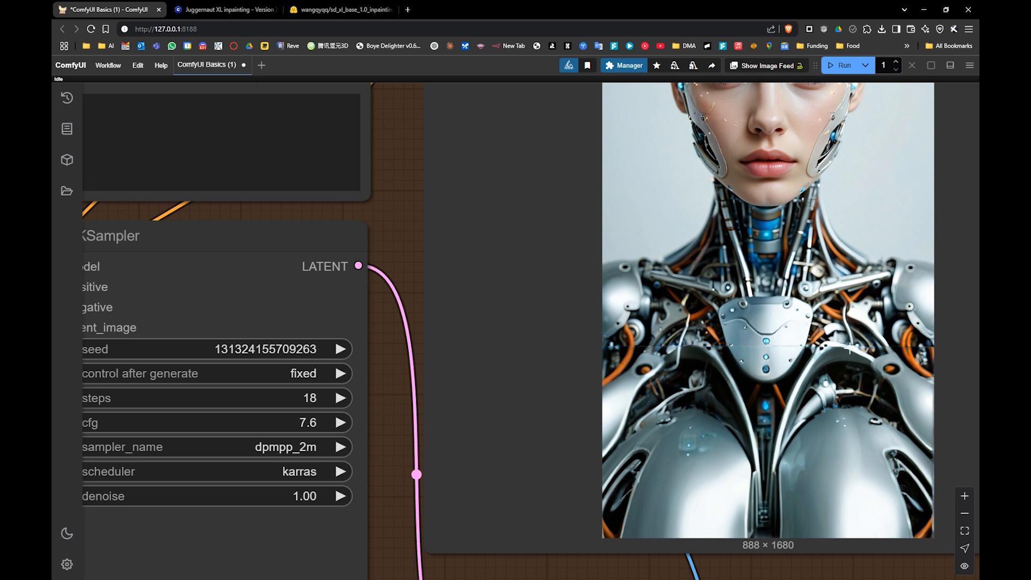
- Set grow_mask_by to 12 in the Outpainting group's VAE Encode (for Inpainting) node
drag(731, 337, 967, 281)
drag(624, 369, 875, 246)
drag(516, 371, 533, 339)
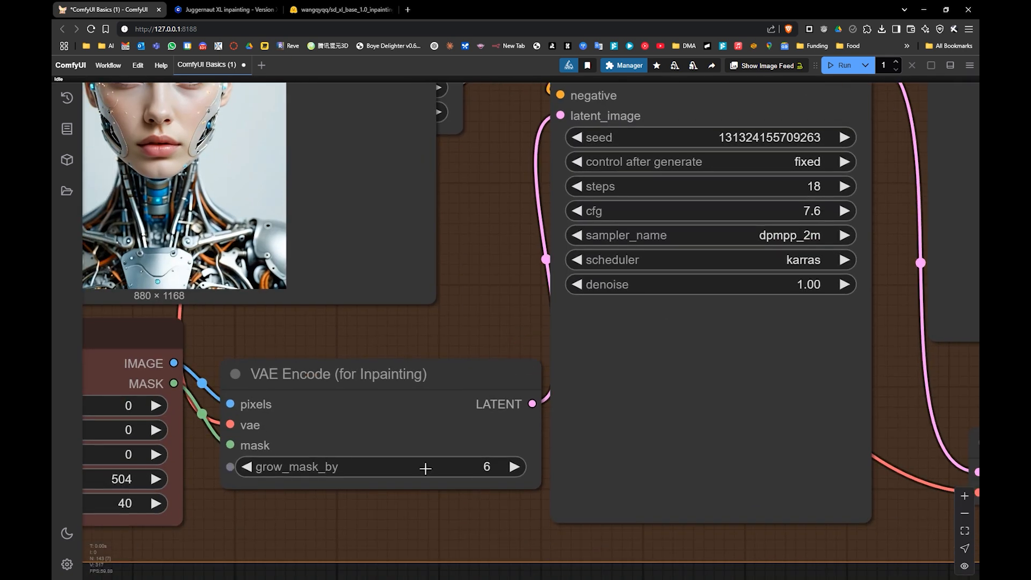
drag(394, 435, 469, 447)
drag(513, 483, 516, 482)
- Examine the outpainted lower body in the Outpainting group's Preview Image node
drag(644, 383, 452, 463)
drag(697, 315, 674, 387)
drag(638, 264, 510, 402)
drag(664, 303, 447, 295)
scroll(622, 302, down, 2)
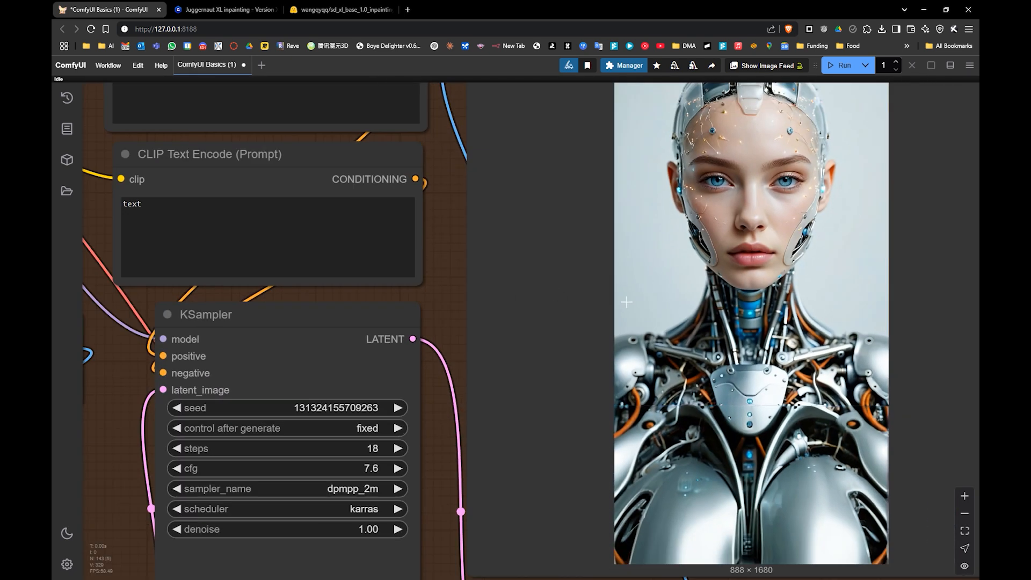
drag(620, 351, 693, 341)
scroll(762, 319, down, 3)
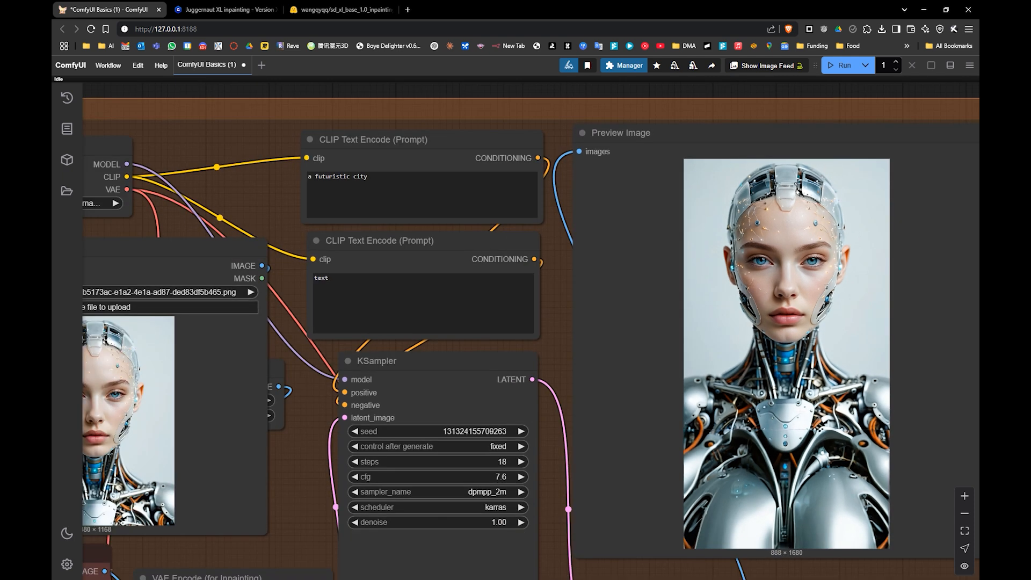
drag(779, 388, 817, 369)
- Replace the Outpainting group's positive prompt "a futuristic city" with "female robot body"
drag(501, 350, 594, 337)
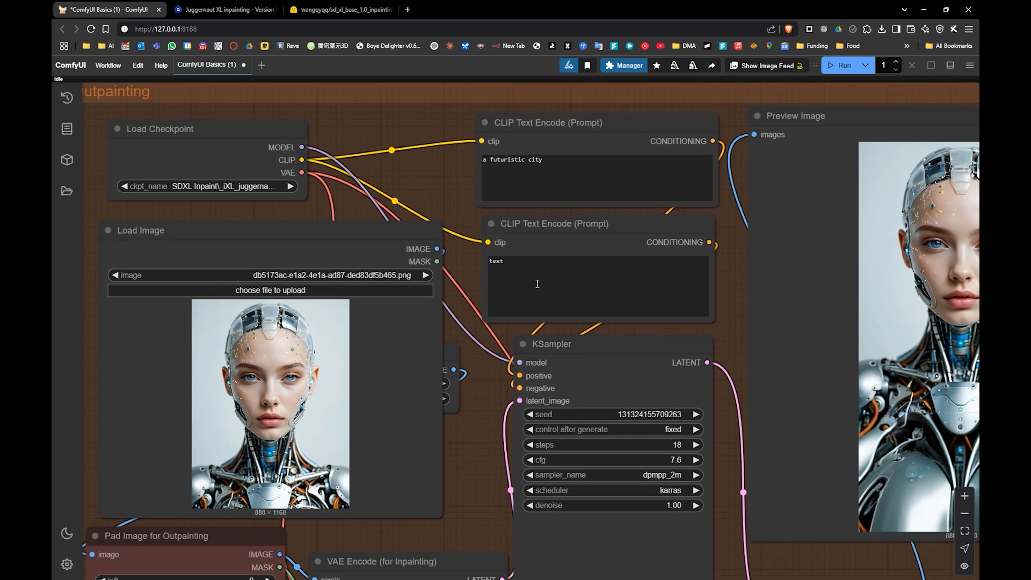
drag(540, 169, 455, 159)
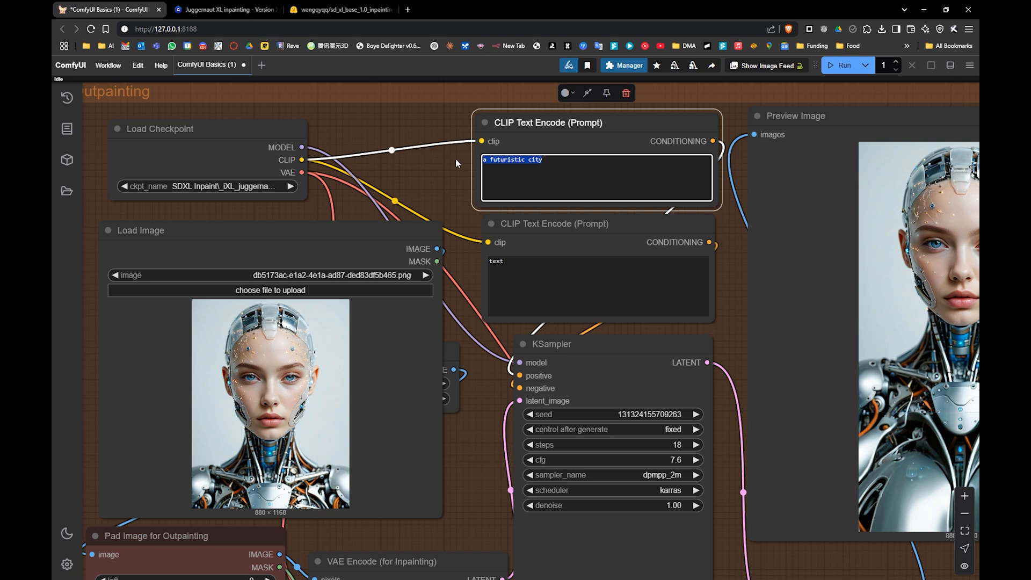
text(robot body)
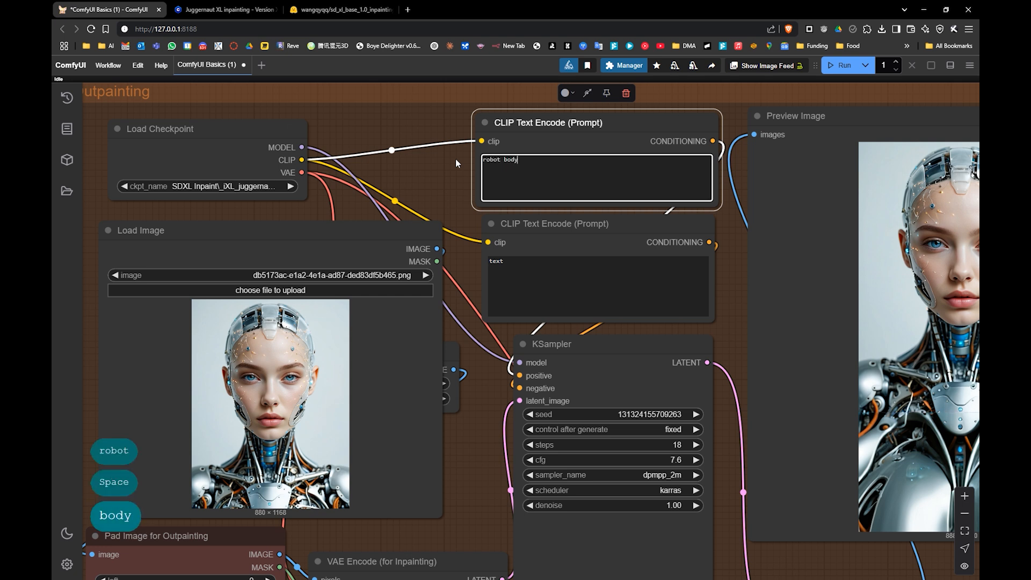
key(Left)
key(Left)
key(Left)
key(Left)
key(Left)
key(Left)
key(Left)
key(Left)
key(Left)
key(Left)
key(Left)
key(Left)
key(Left)
key(Left)
key(Left)
key(Left)
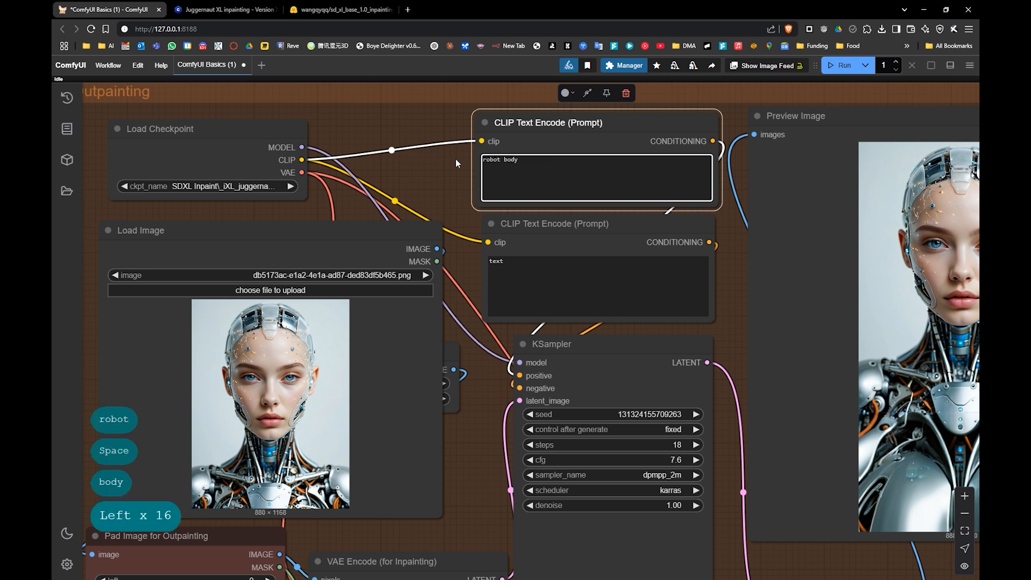
text(female)
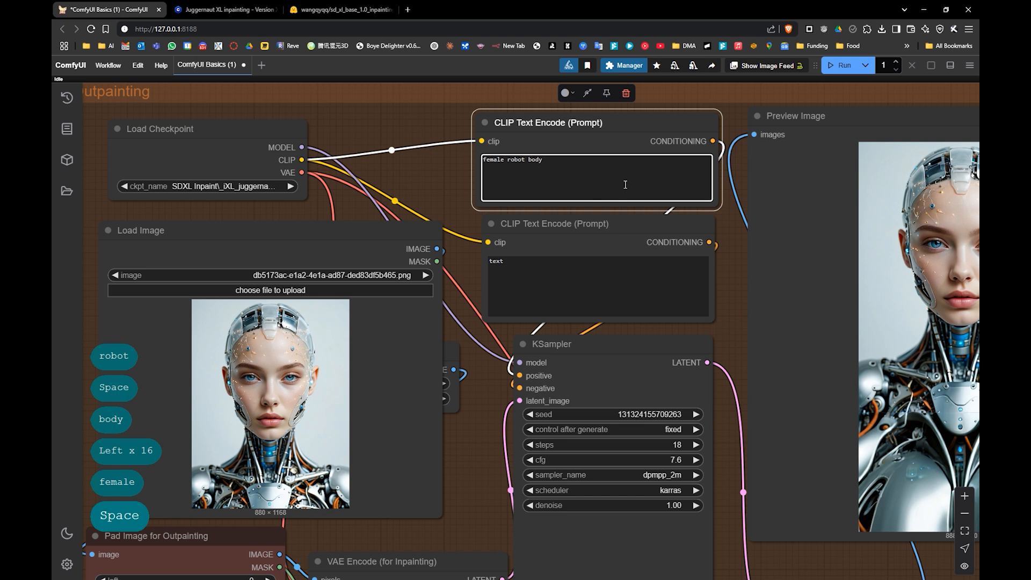
- Run the Outpainting workflow with the "female robot body" prompt and check the extended portrait
click(840, 65)
drag(811, 314, 654, 272)
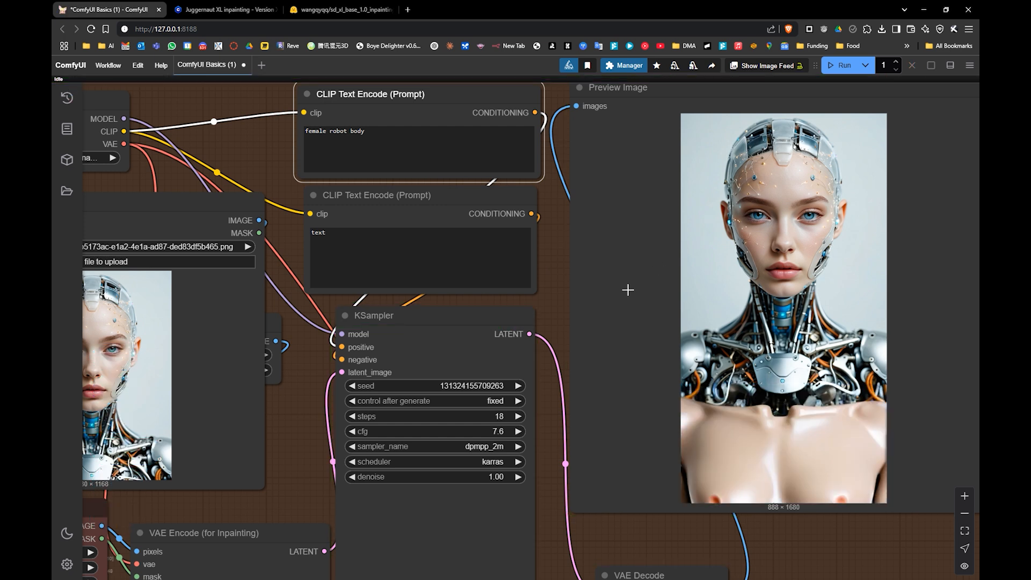
drag(628, 290, 725, 264)
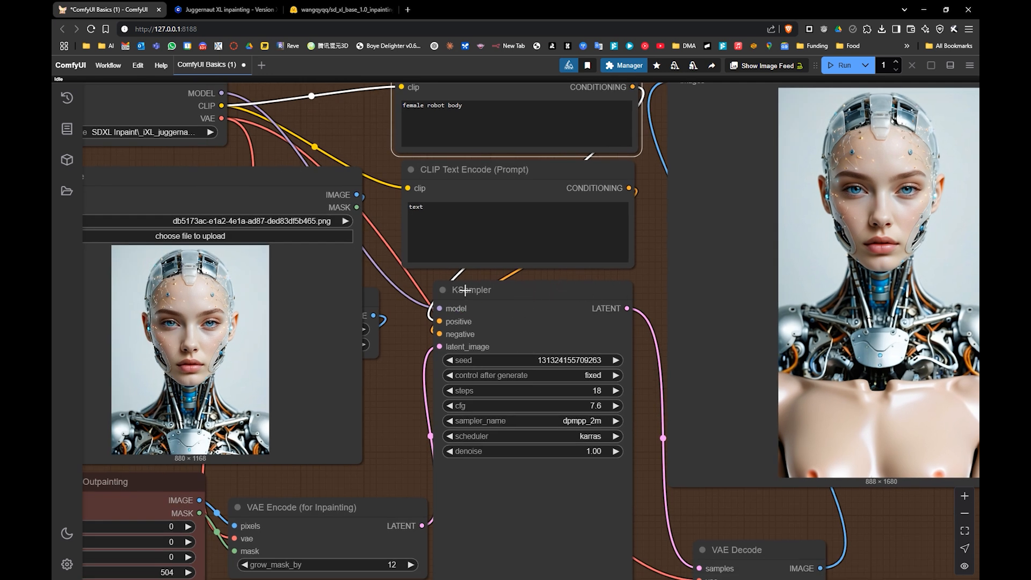
drag(465, 290, 465, 321)
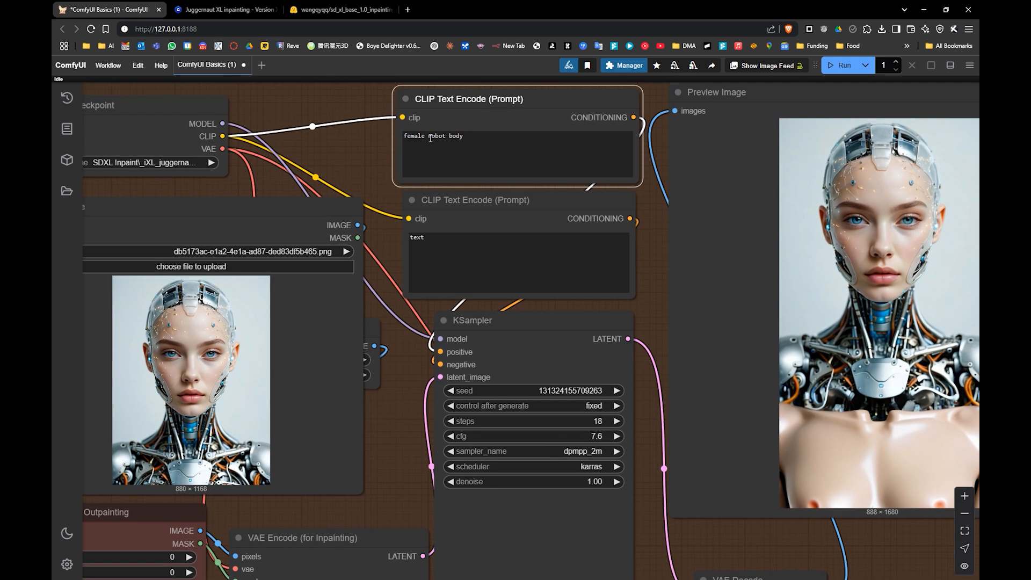
- Shorten the Outpainting group's positive prompt to "robot body" by removing "female"
drag(431, 139, 299, 138)
key(BackSpace)
key(Return)
key(BackSpace)
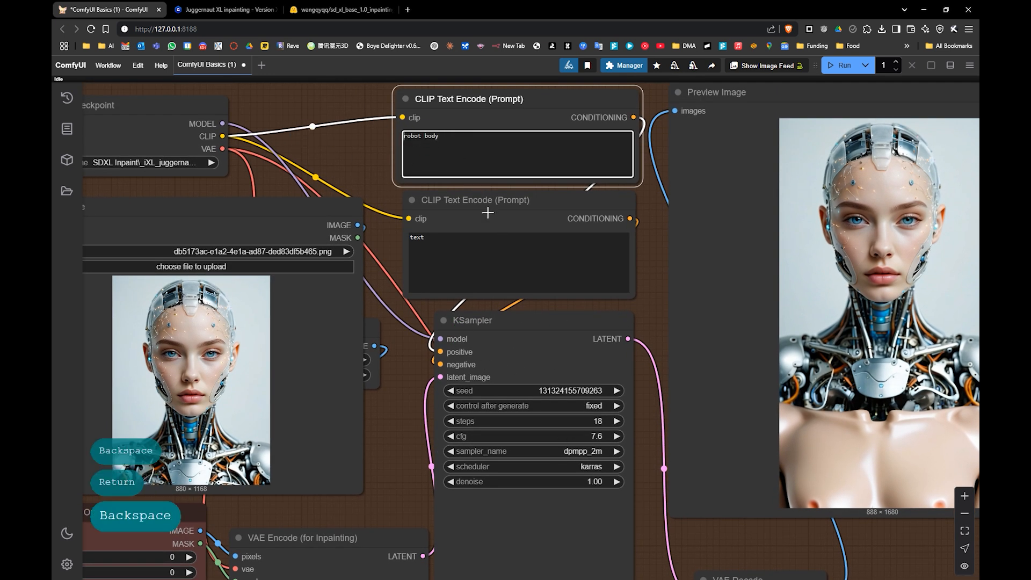
- Set the Outpainting KSampler's control after generate to randomize and run the workflow with the new prompt
drag(598, 243, 567, 205)
click(577, 376)
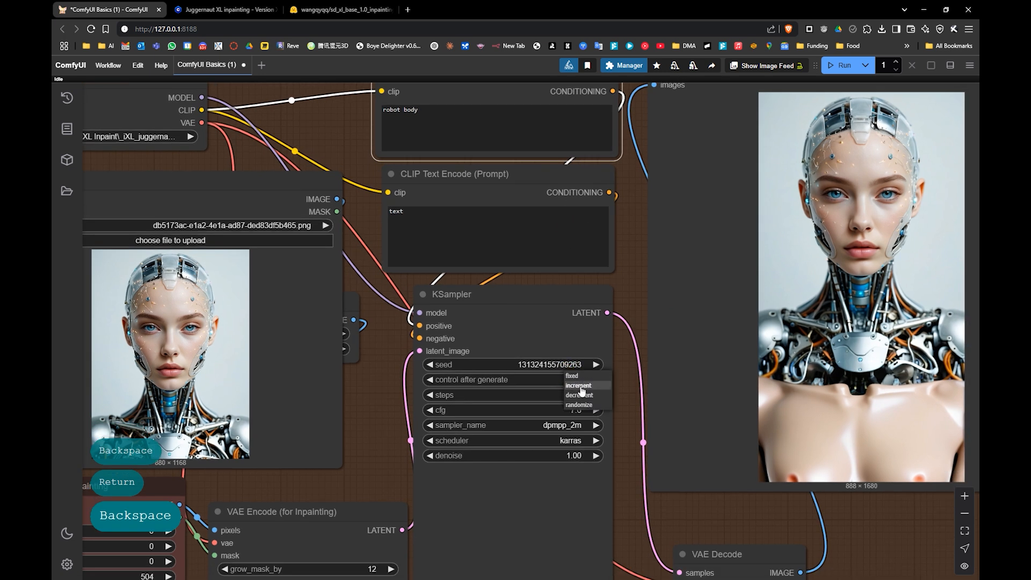
click(578, 404)
drag(720, 223, 666, 244)
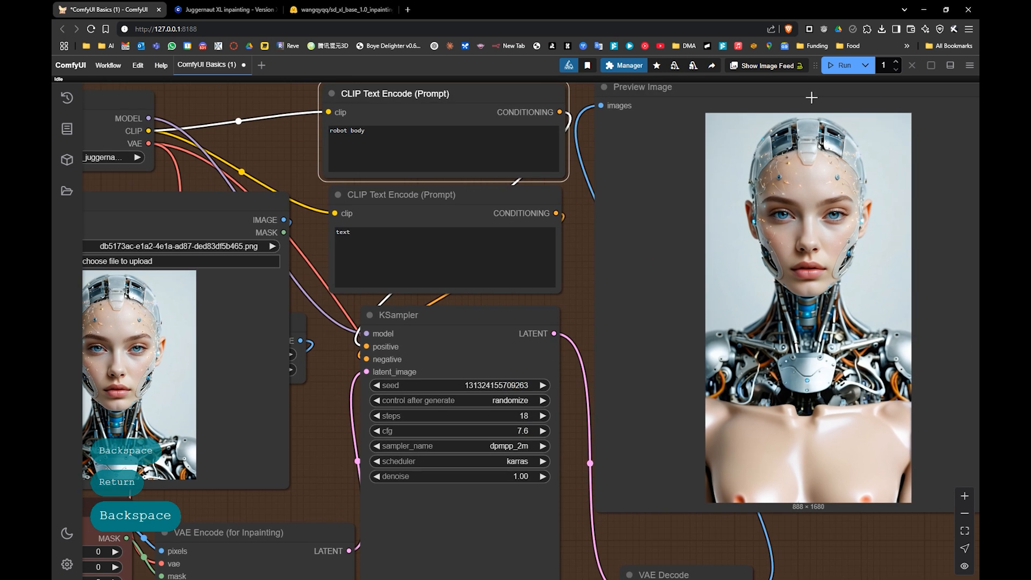
click(842, 65)
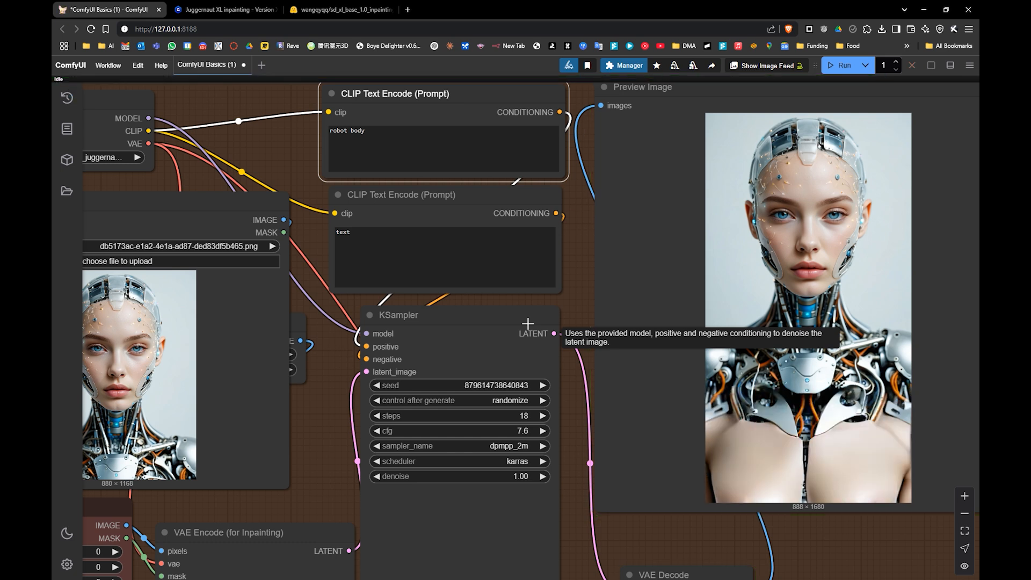
- Add "skin" to the Outpainting group's negative prompt so it reads "text, skin" and run the workflow again
click(404, 237)
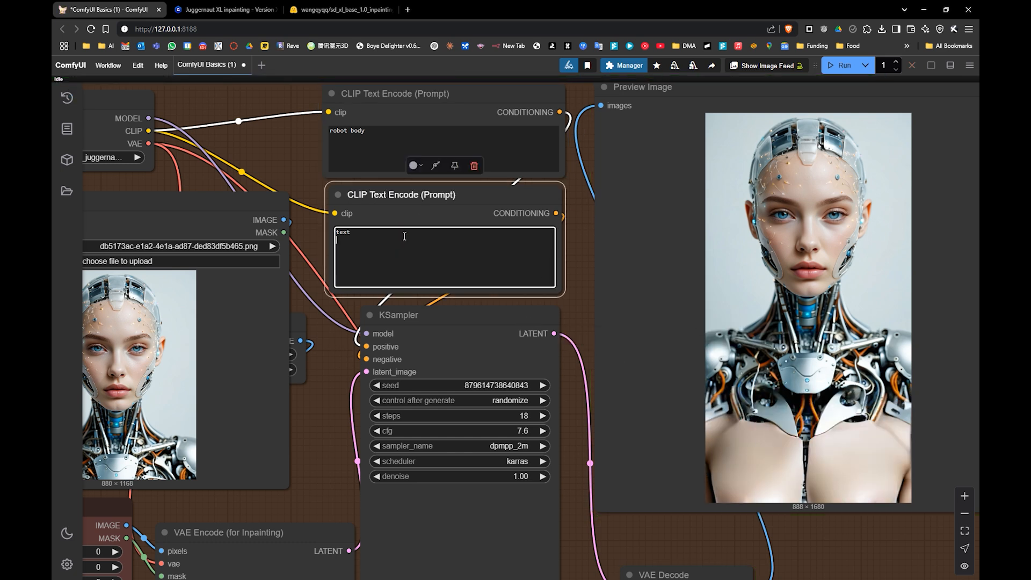
text(text, skin)
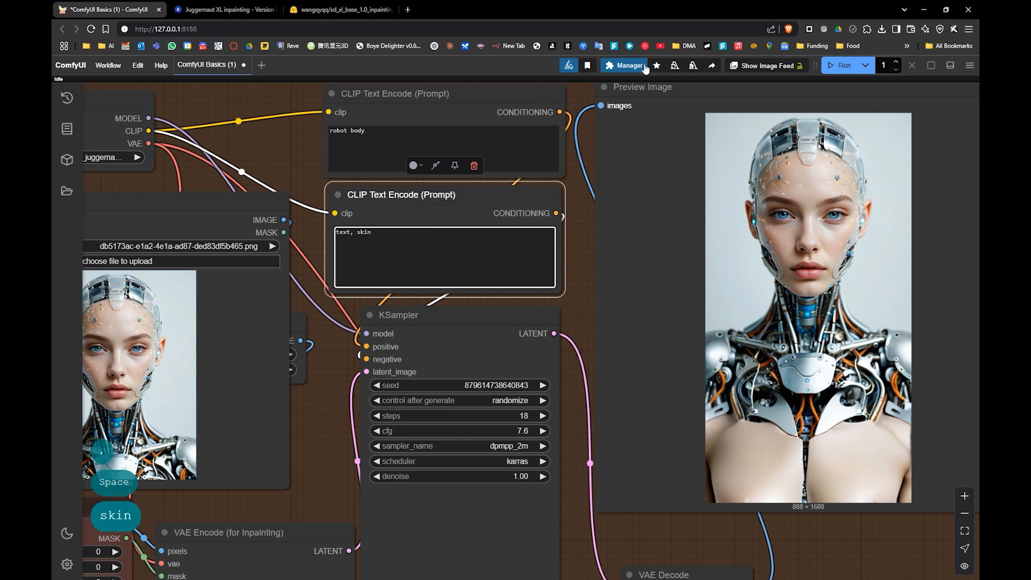
click(841, 65)
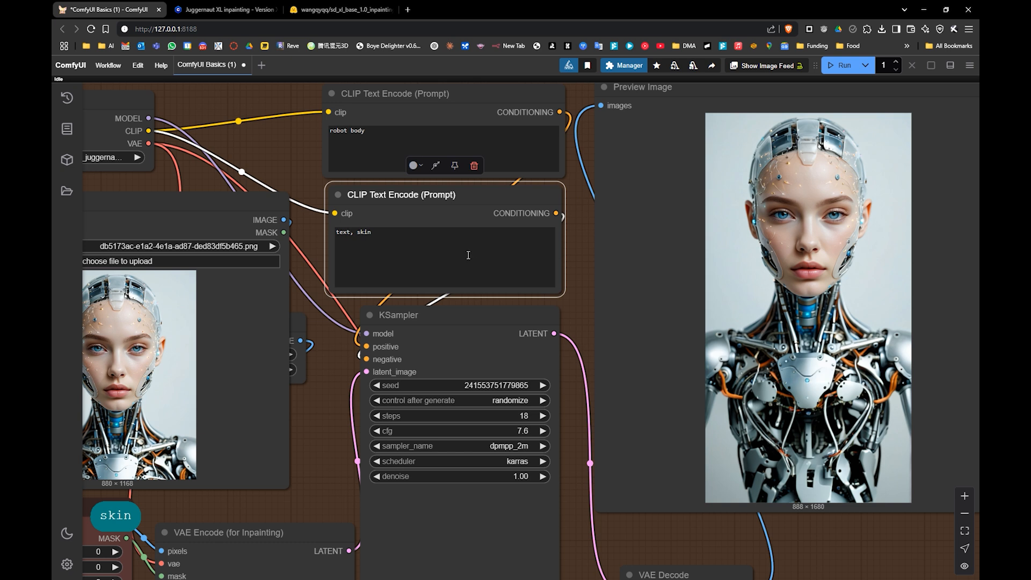
- Disable the Outpainting group and enable the Controlnet Depth group in the Fast Groups Muter node
drag(495, 260, 582, 261)
scroll(575, 264, down, 3)
drag(255, 266, 477, 279)
drag(322, 253, 342, 257)
click(331, 202)
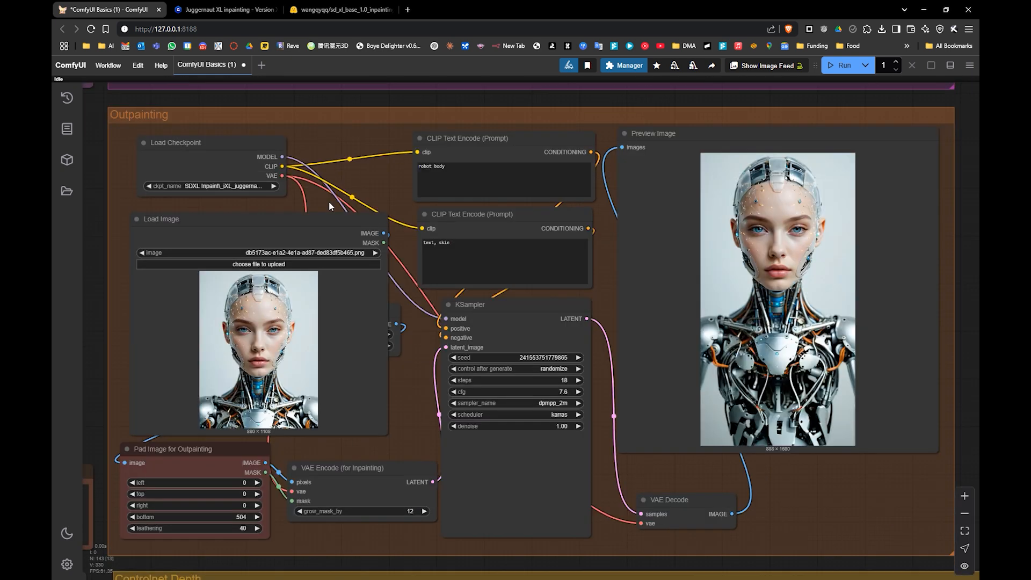
drag(341, 187, 648, 225)
click(355, 223)
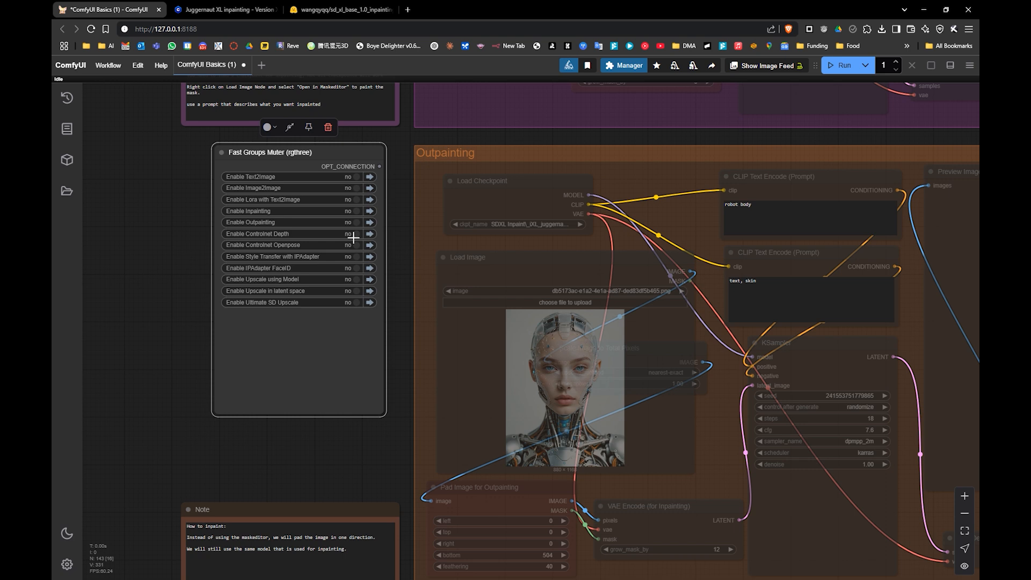
click(357, 234)
- Choose SDXL\albedobaseXL_v31Large.safetensors as the checkpoint in the Controlnet Depth group's Load Checkpoint node
drag(586, 342, 584, 165)
drag(552, 322, 532, 307)
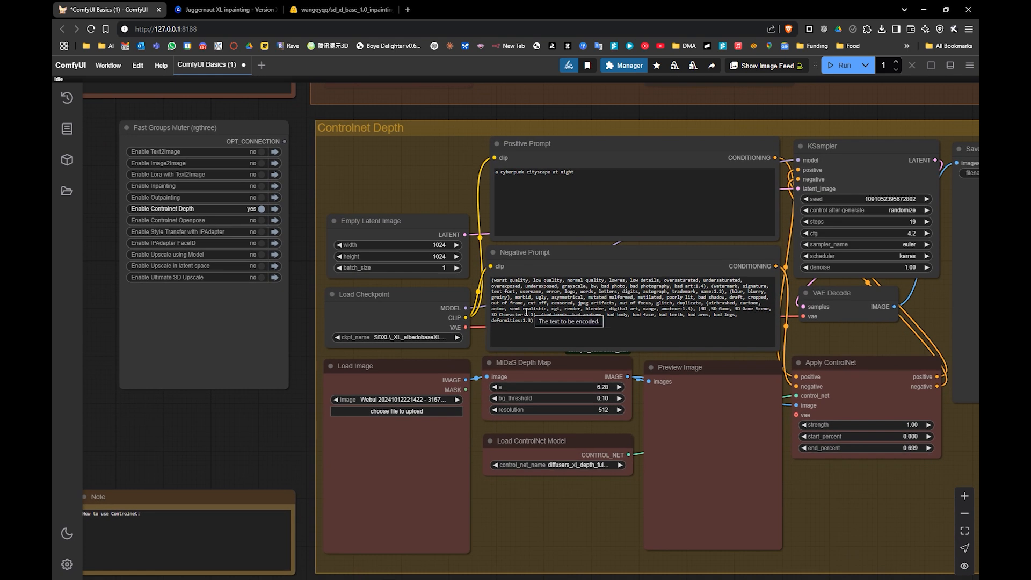
drag(566, 421, 510, 447)
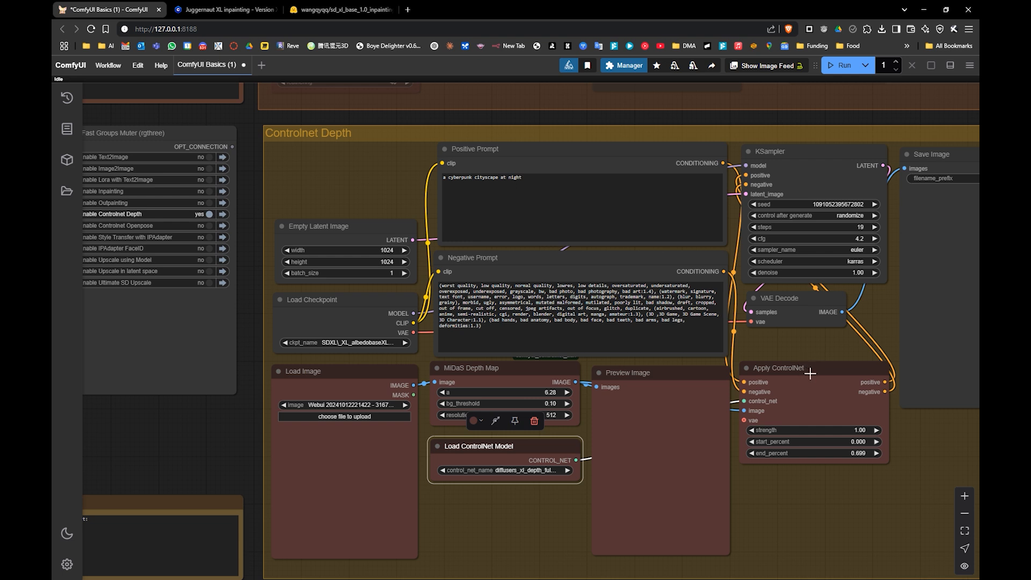
click(354, 343)
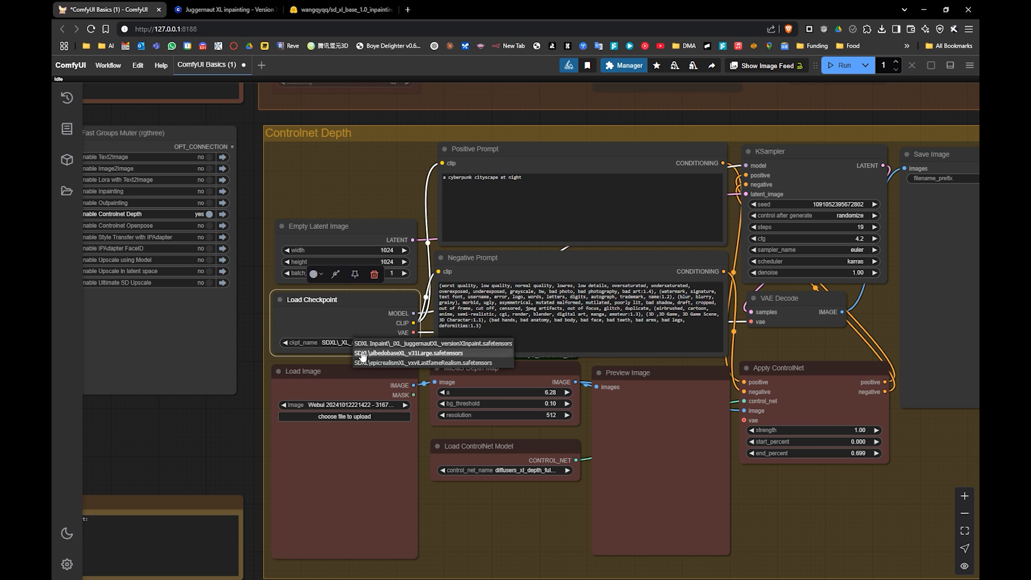
click(365, 353)
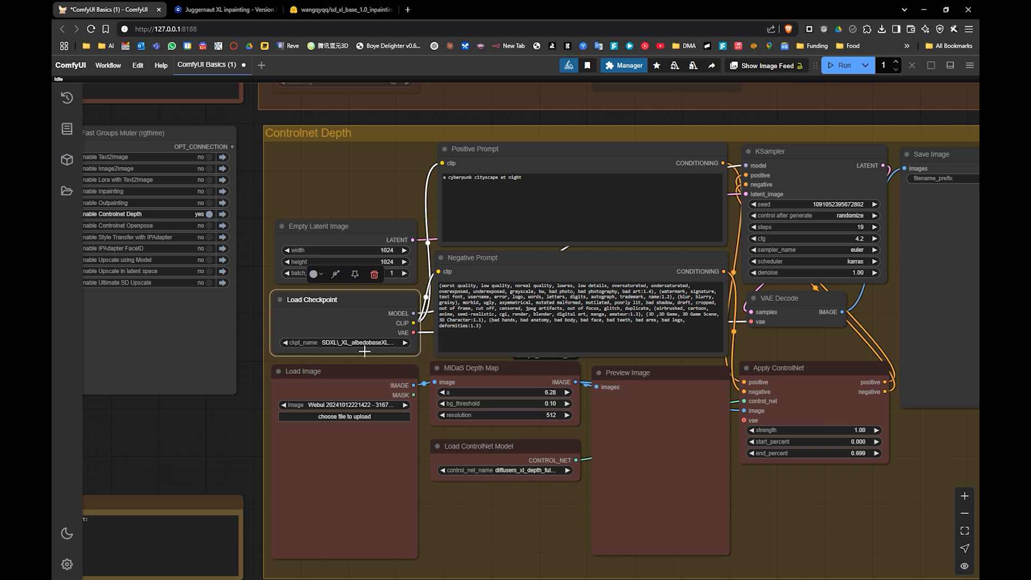
drag(529, 449, 477, 443)
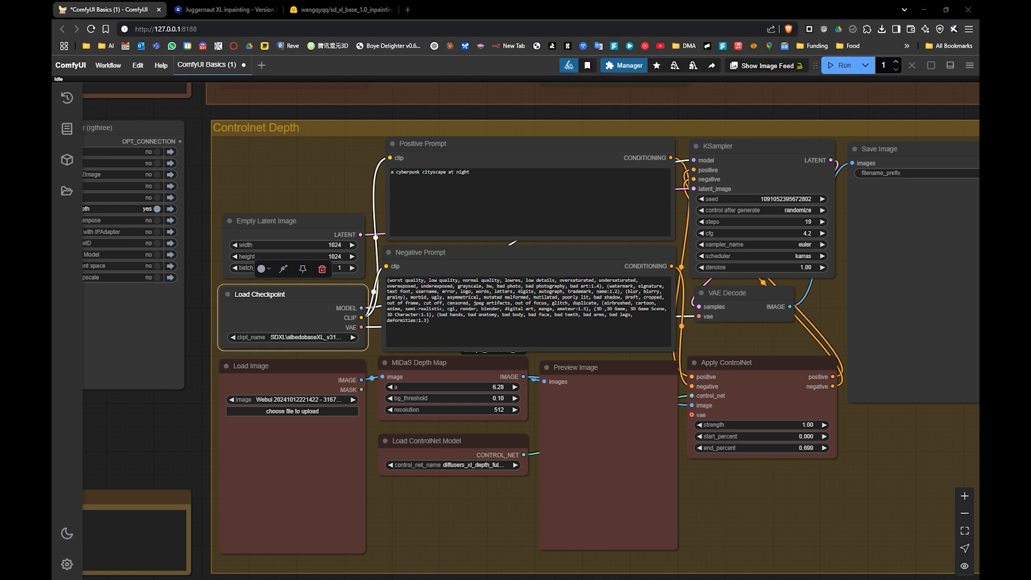
- Open the ComfyUI model manager and search for "xl depth" and then "depth" models
click(625, 66)
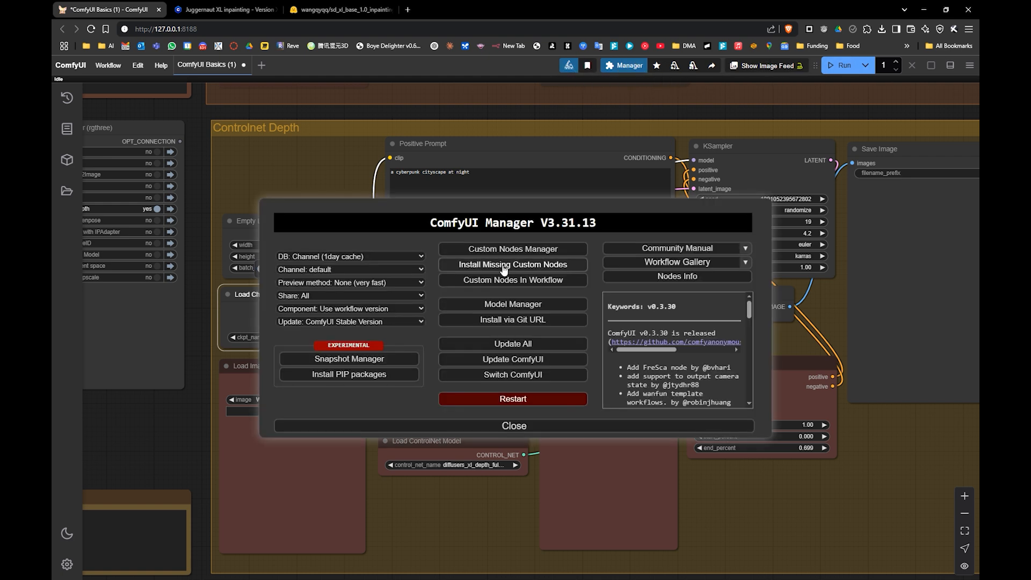
click(495, 305)
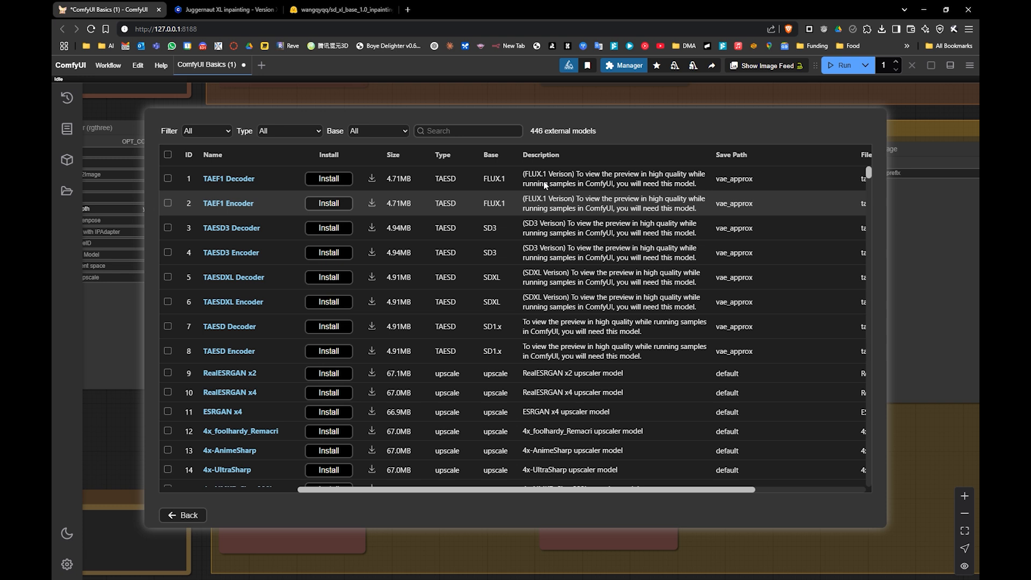
click(484, 130)
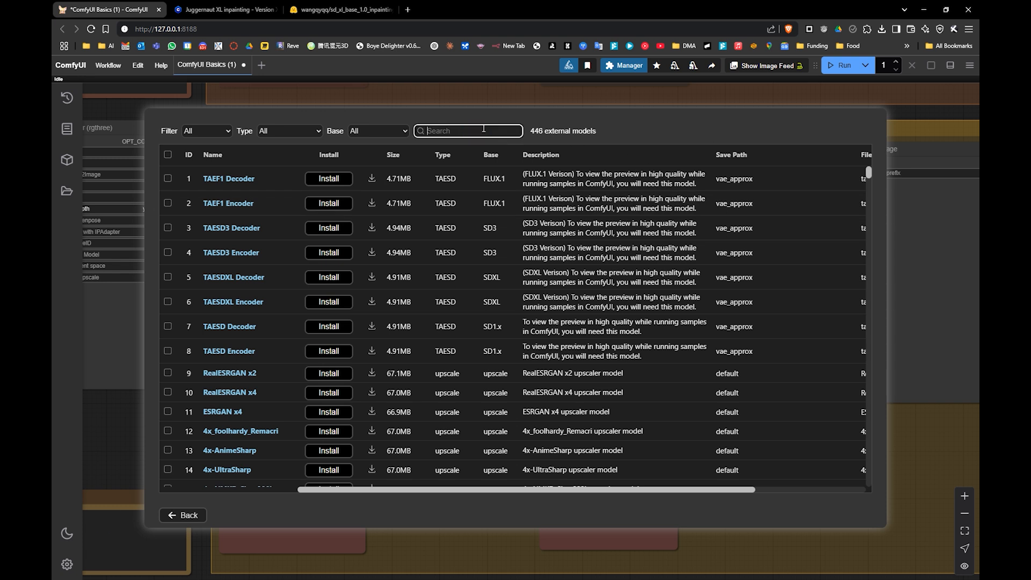
text(xl depth)
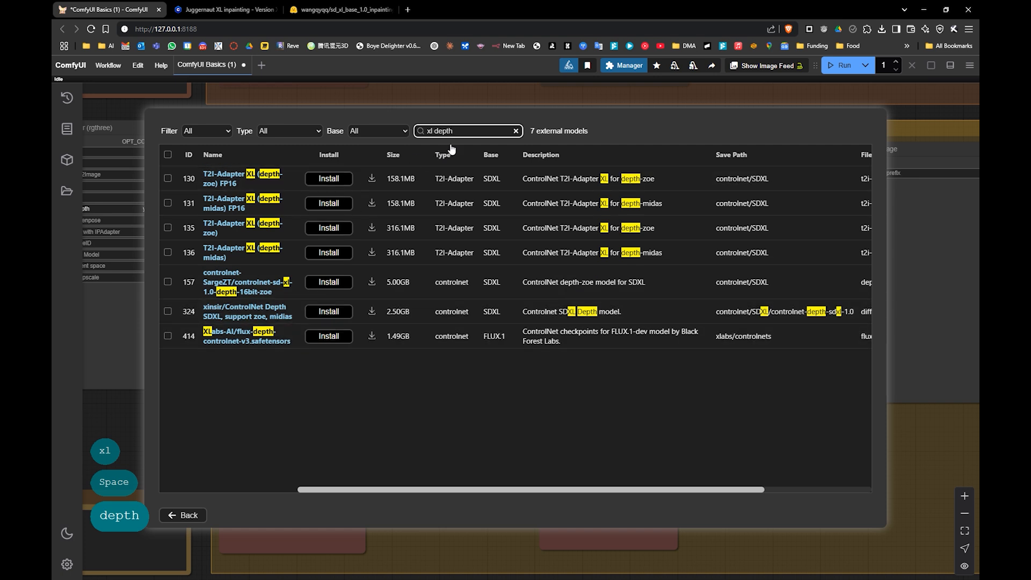
triple_click(437, 131)
text(depth)
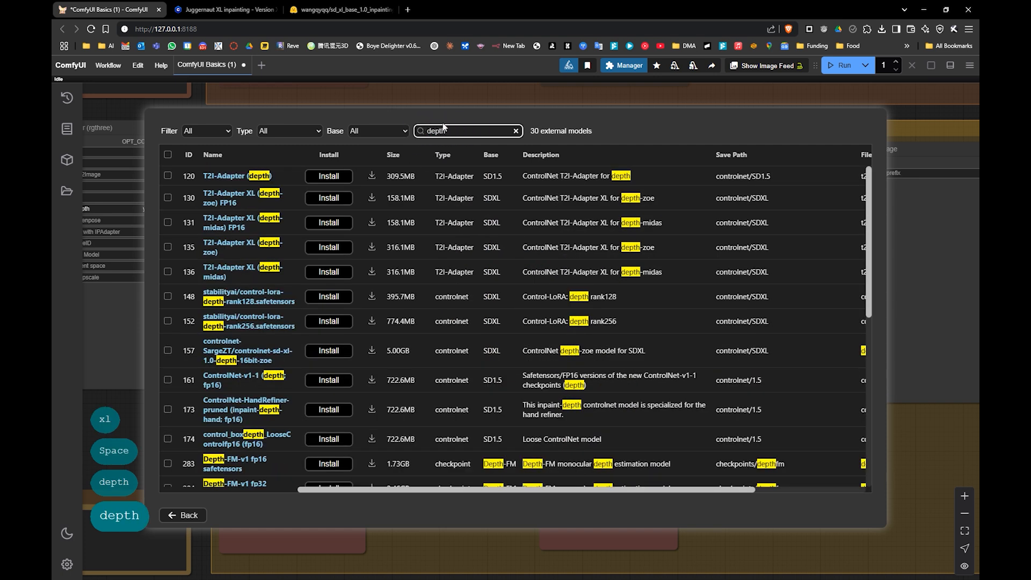
scroll(294, 385, down, 8)
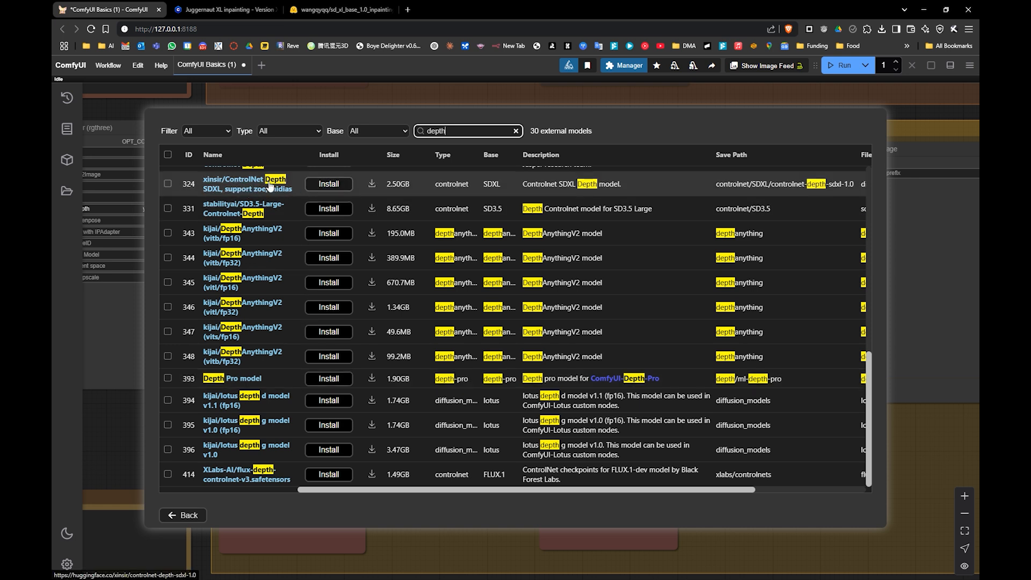
- Install the xinsir/ControlNet Depth SDXL model and the kijai/DepthAnythingV2 (vitb/fp32) model
click(329, 185)
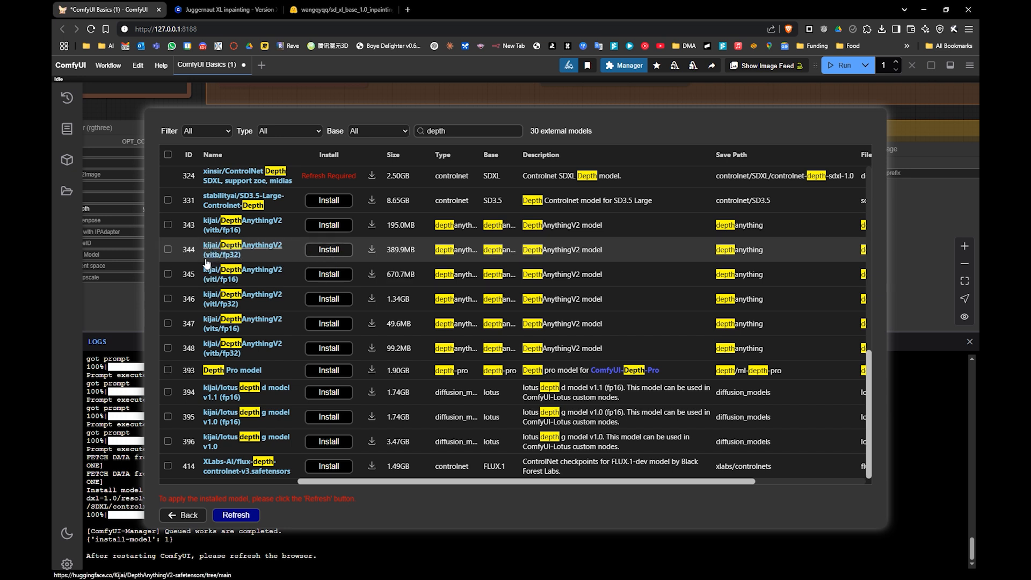
click(331, 250)
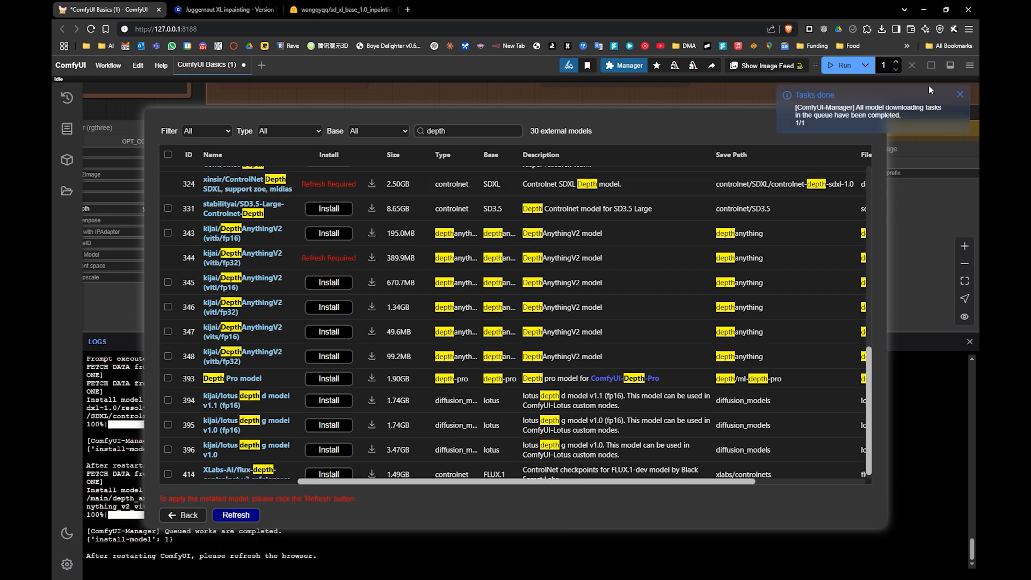
click(959, 93)
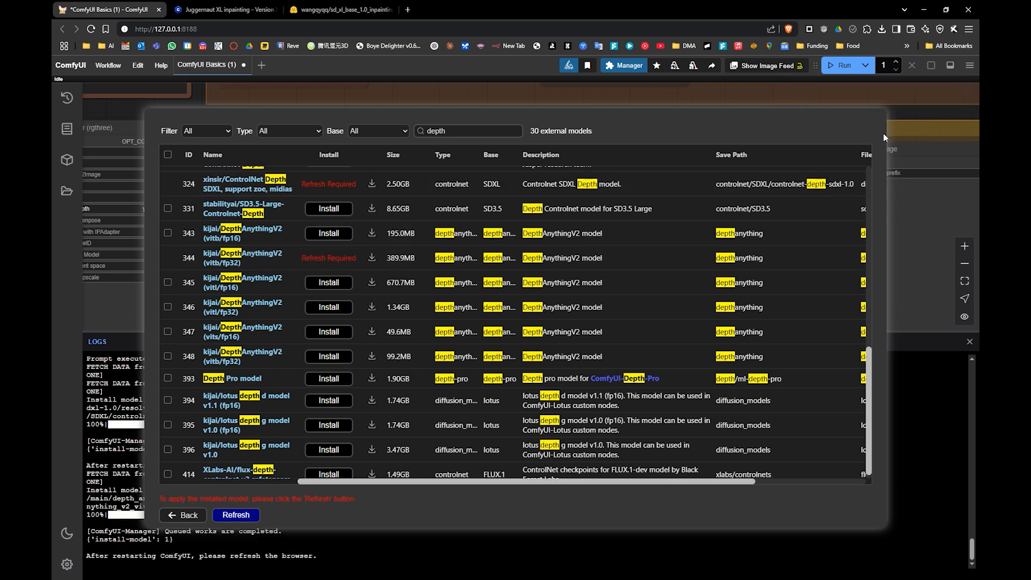
- Refresh the model lists to apply the installed models, and close the manager and the logs
click(232, 515)
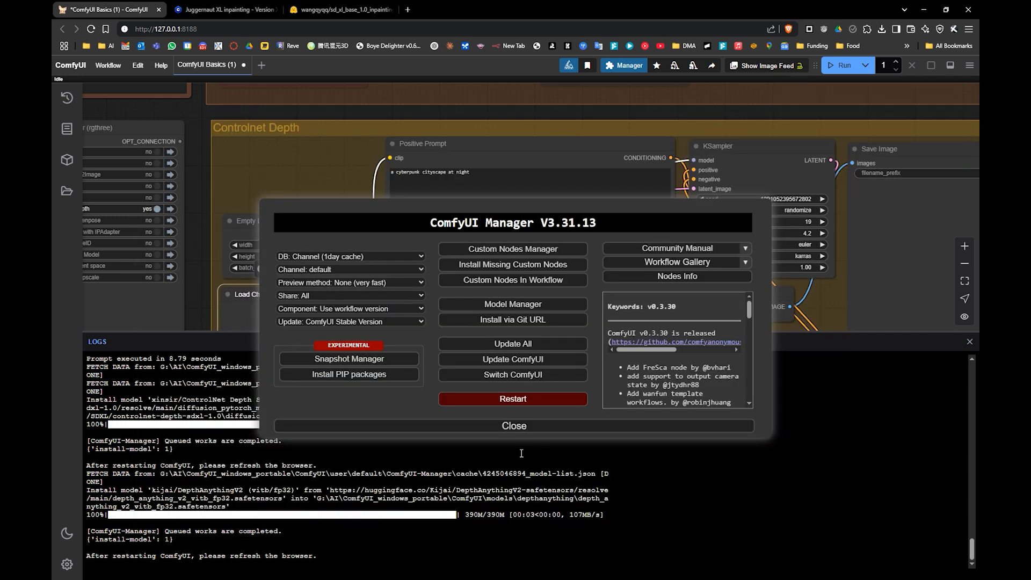
click(513, 425)
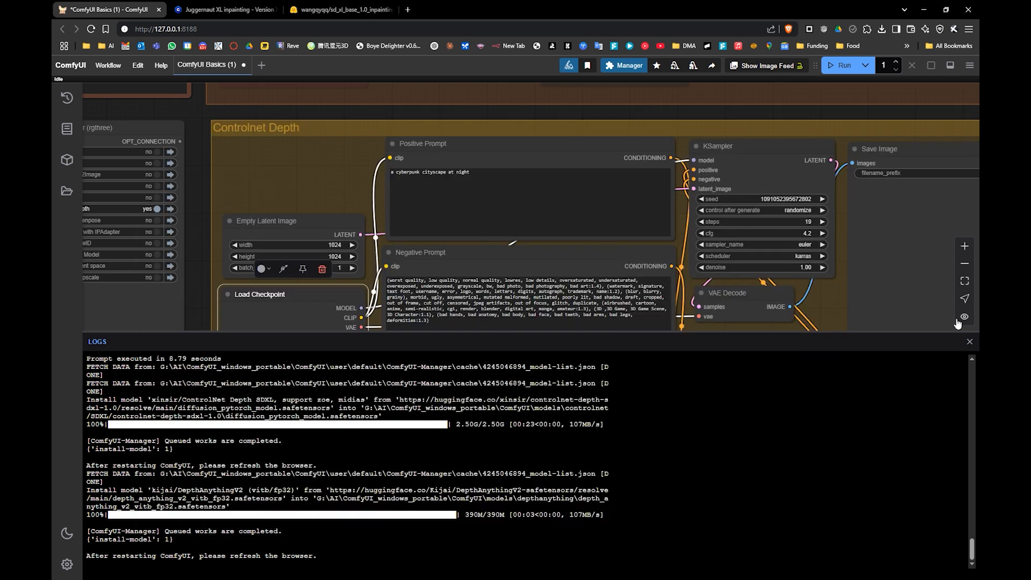
click(970, 342)
- Select the controlnet-depth-sdxl-1.0 model in the Load ControlNet Model node and shift the MiDaS Depth Map node slightly down
drag(463, 432, 528, 443)
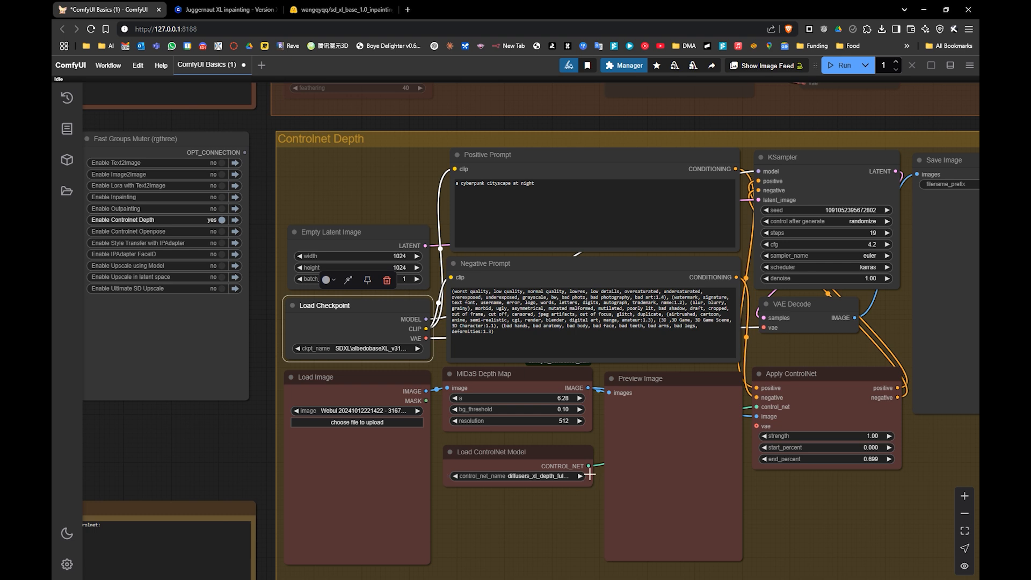
drag(511, 380, 512, 384)
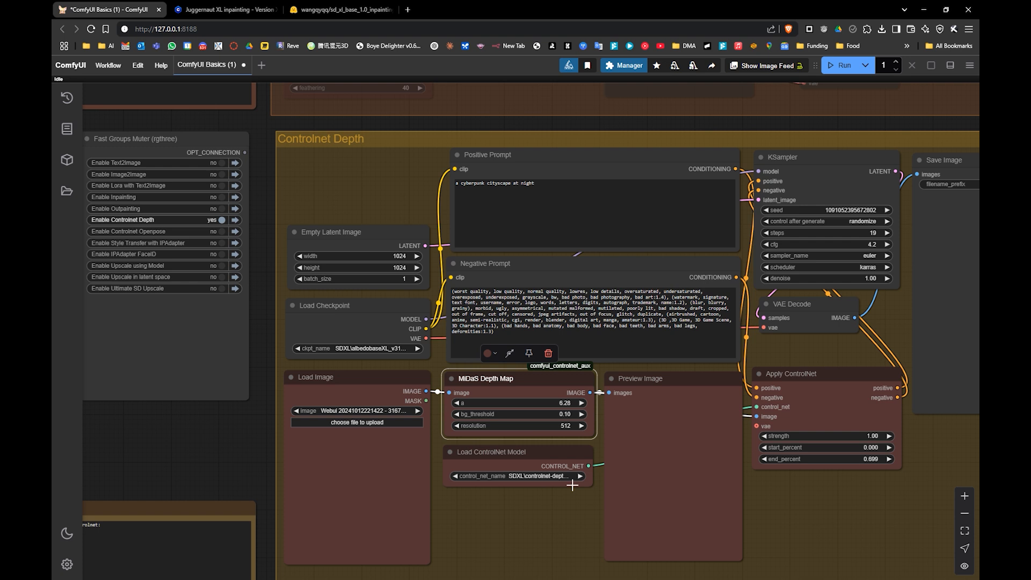
drag(586, 490, 539, 487)
drag(570, 353, 528, 357)
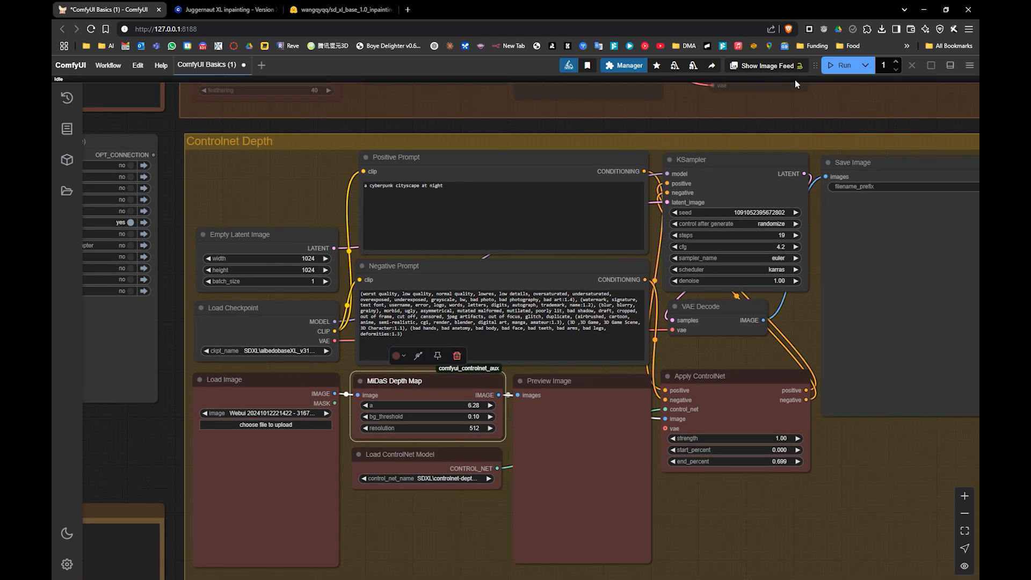
- Try to run the Controlnet Depth workflow
click(839, 65)
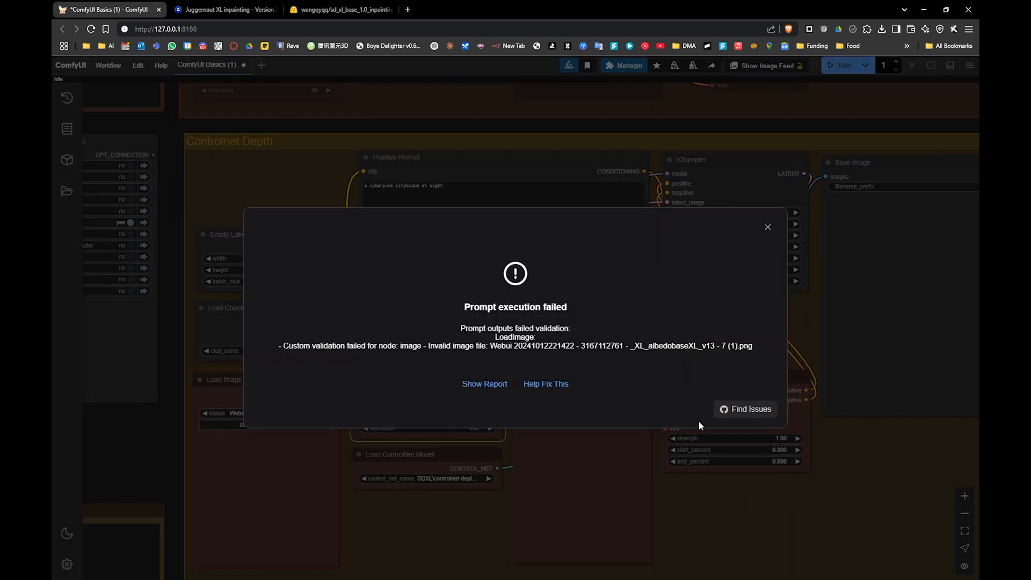
click(724, 418)
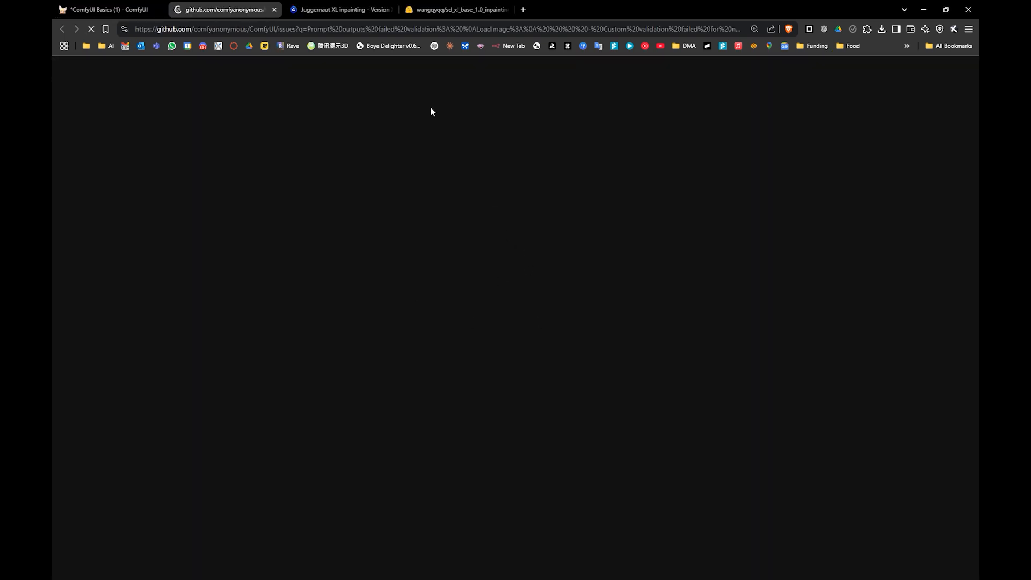
click(123, 7)
click(768, 225)
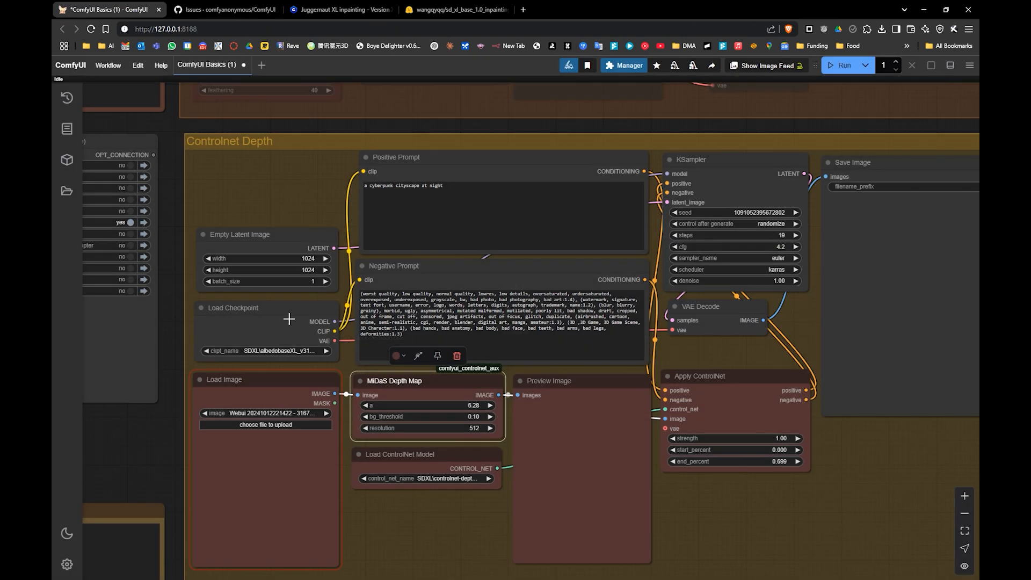
- Reselect SDXL\albedobaseXL_v31Large.safetensors in the Controlnet Depth group's Load Checkpoint node
click(286, 351)
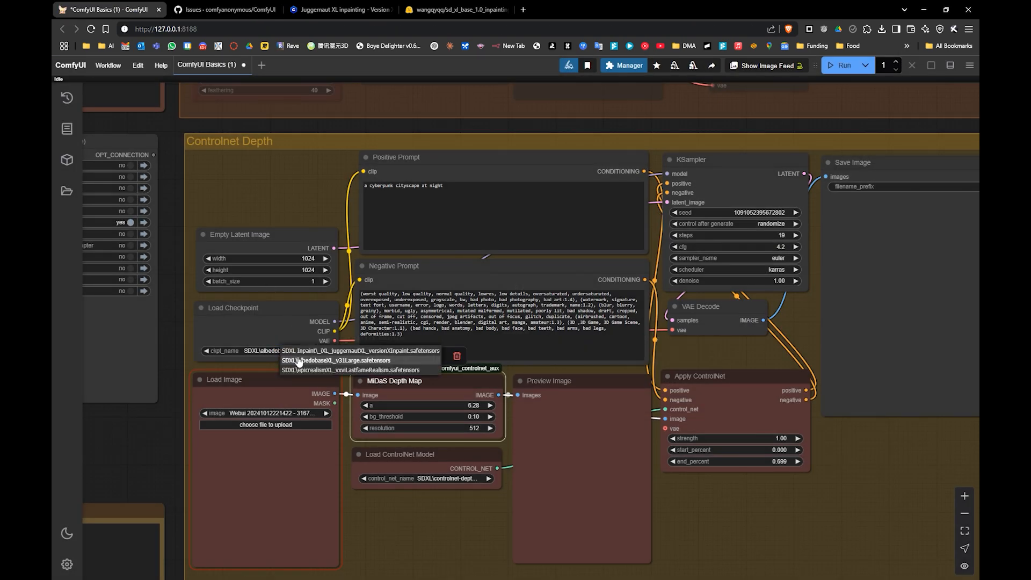
click(297, 360)
click(288, 350)
click(294, 369)
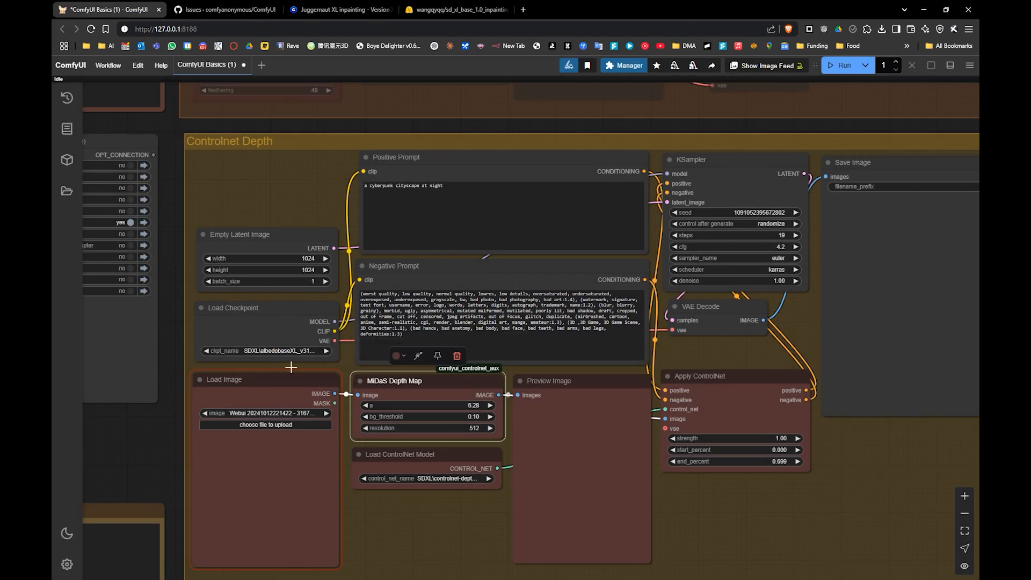
click(288, 351)
click(293, 361)
- Load the robot portrait db5173ac-e1a2-4e1a-ad87-ded83df5b465.png into the Controlnet Depth group's Load Image node
mouse_move(281, 494)
mouse_down()
mouse_move(289, 489)
mouse_move(278, 488)
mouse_up()
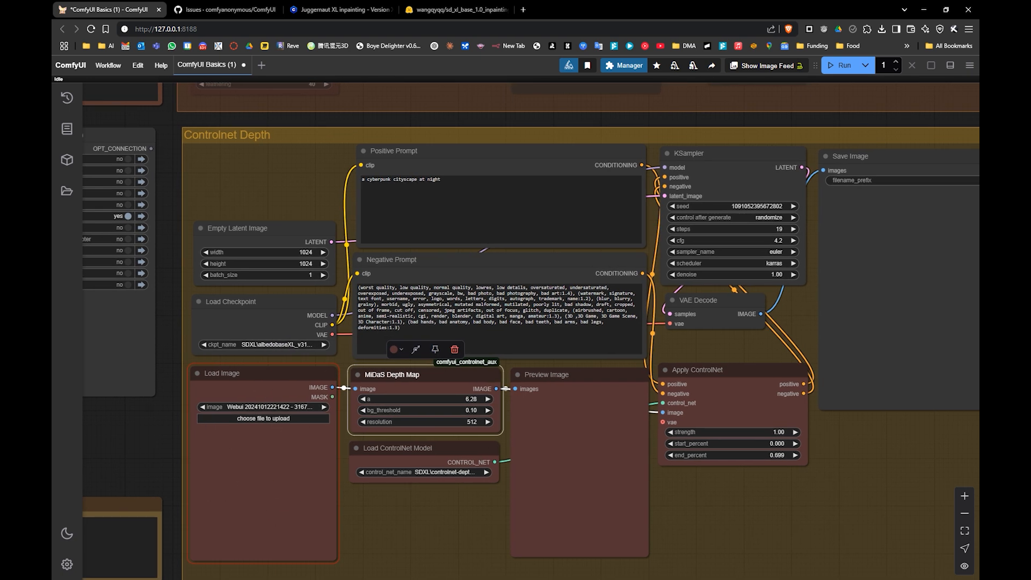
drag(83, 505, 258, 494)
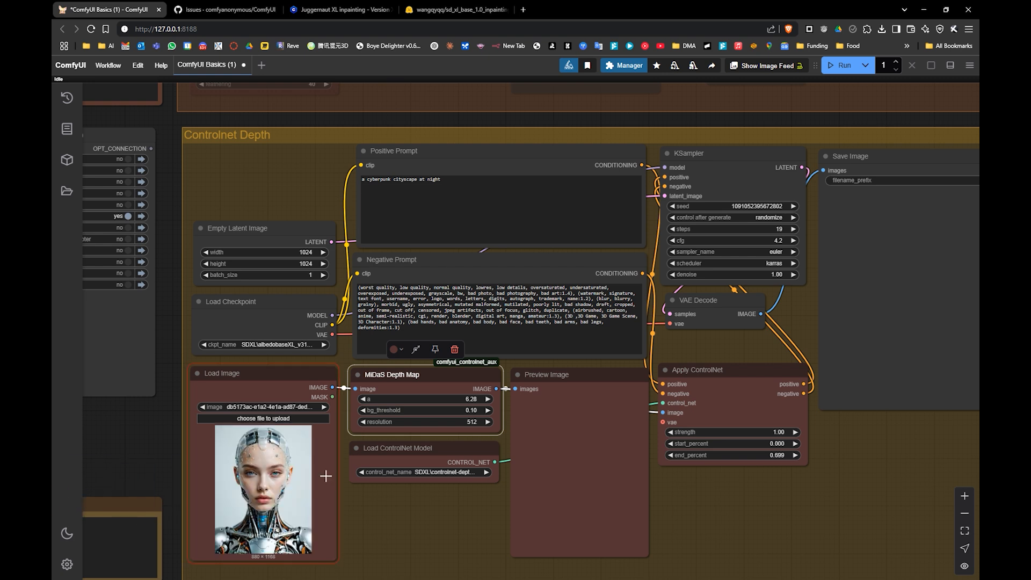
- Replace the Controlnet Depth group's positive prompt with "a human" and run the workflow
drag(475, 420, 471, 420)
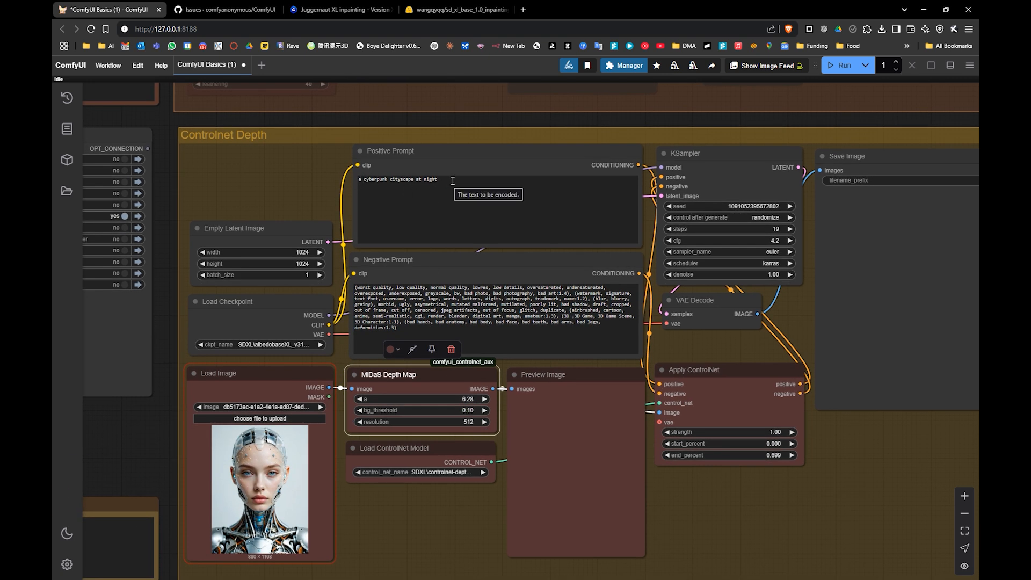
drag(453, 181, 331, 167)
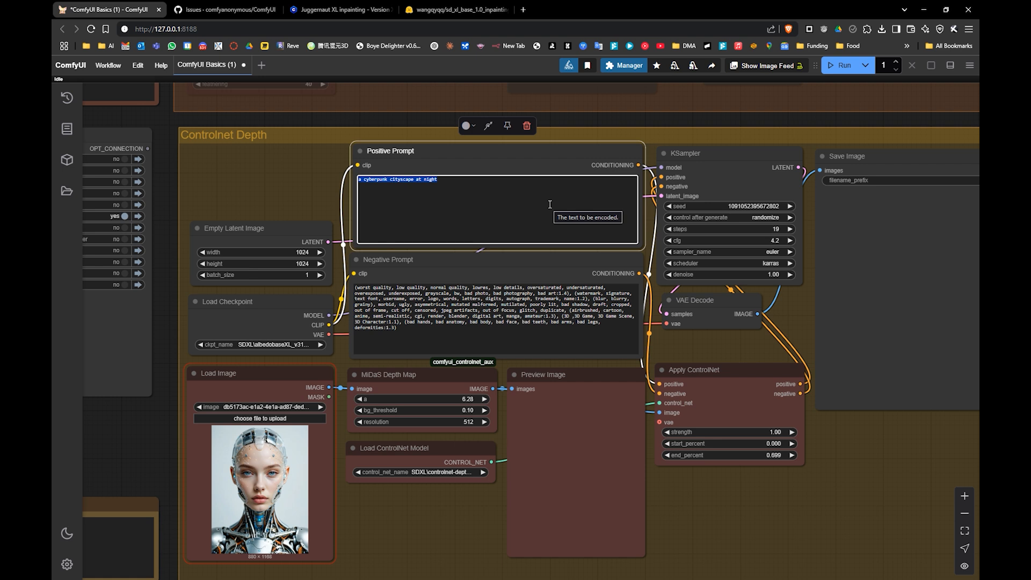
text(human)
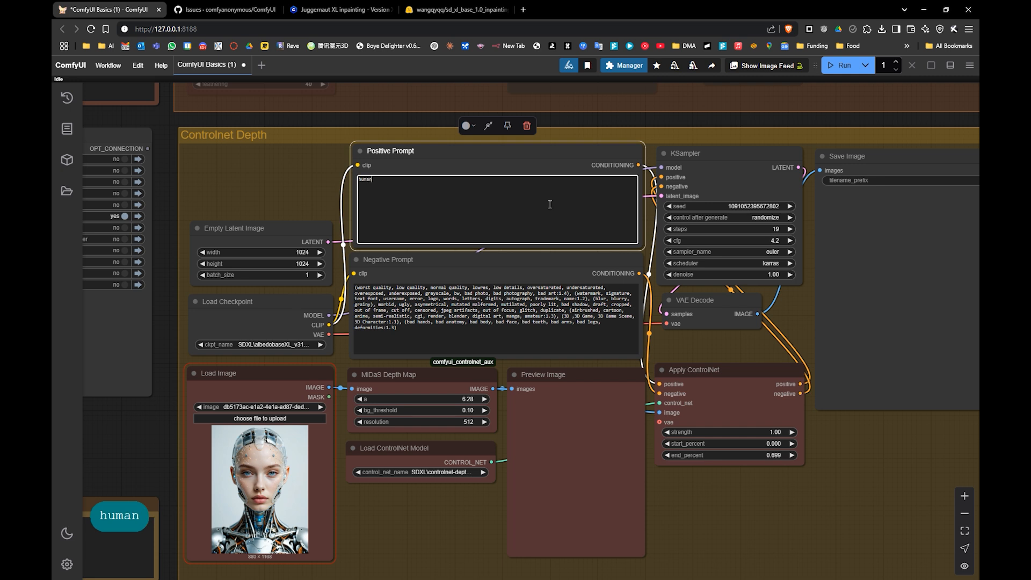
key(Left)
key(Left)
key(Left)
key(Left)
key(Left)
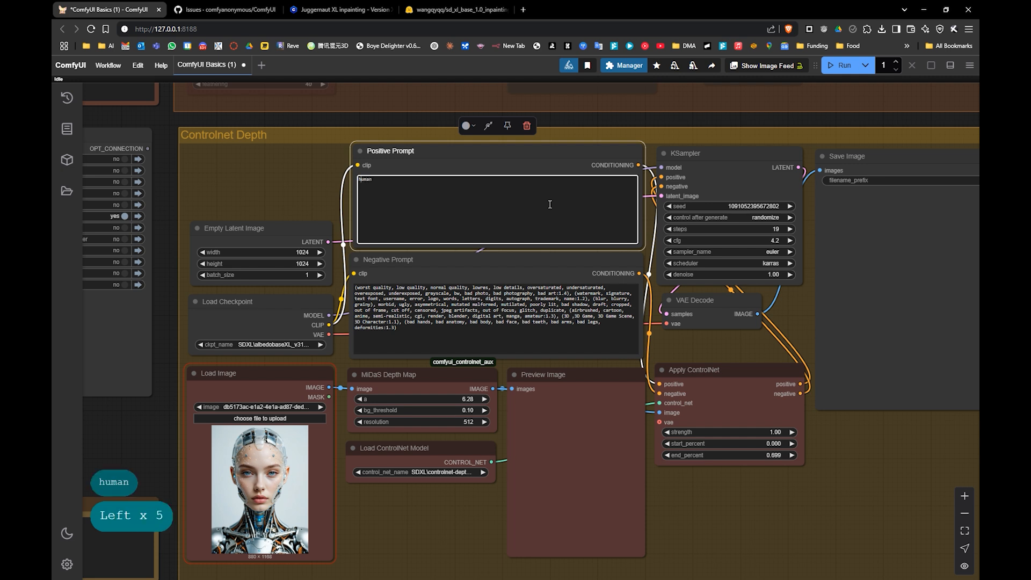
text(s)
key(BackSpace)
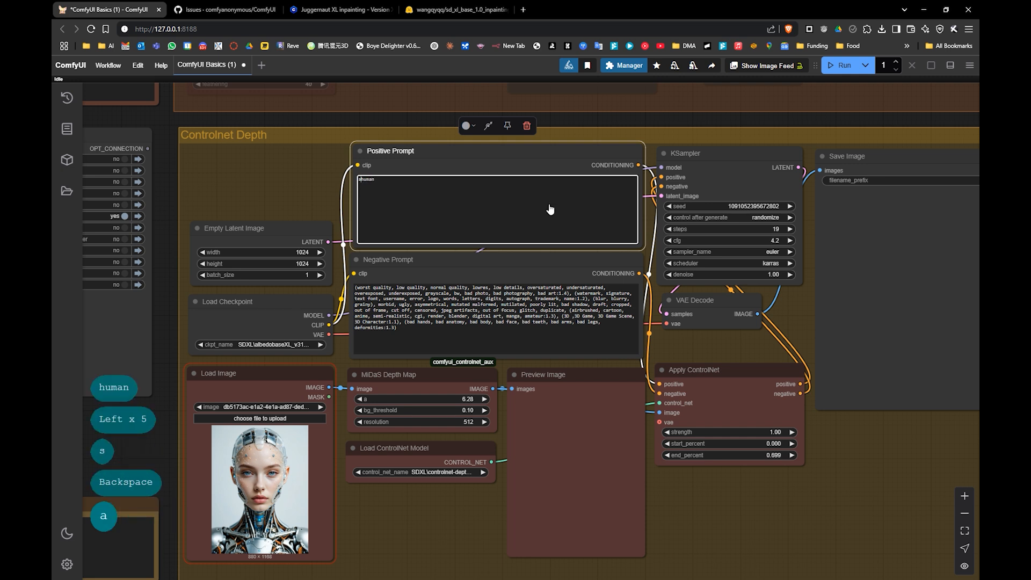
text(a)
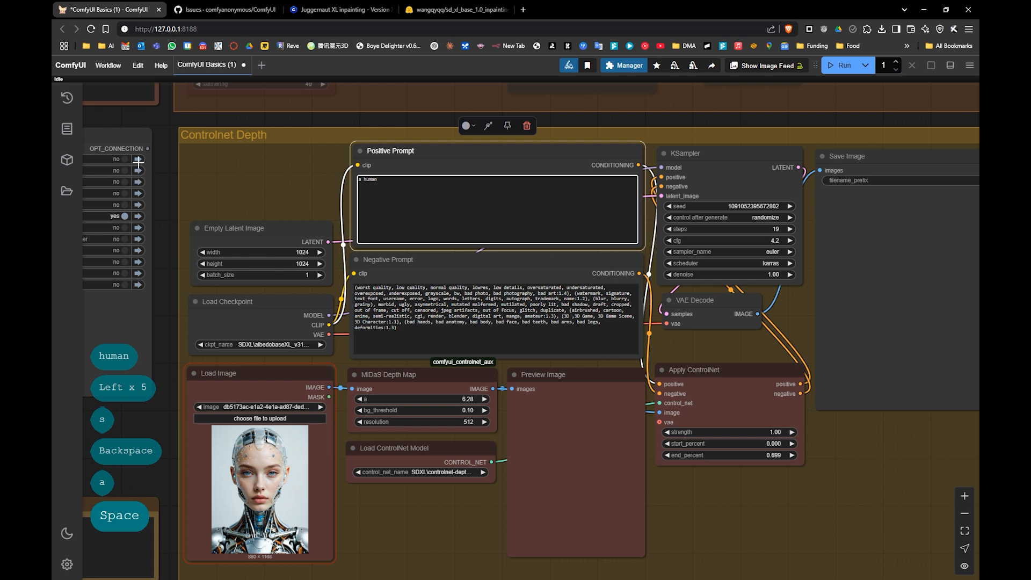
click(831, 70)
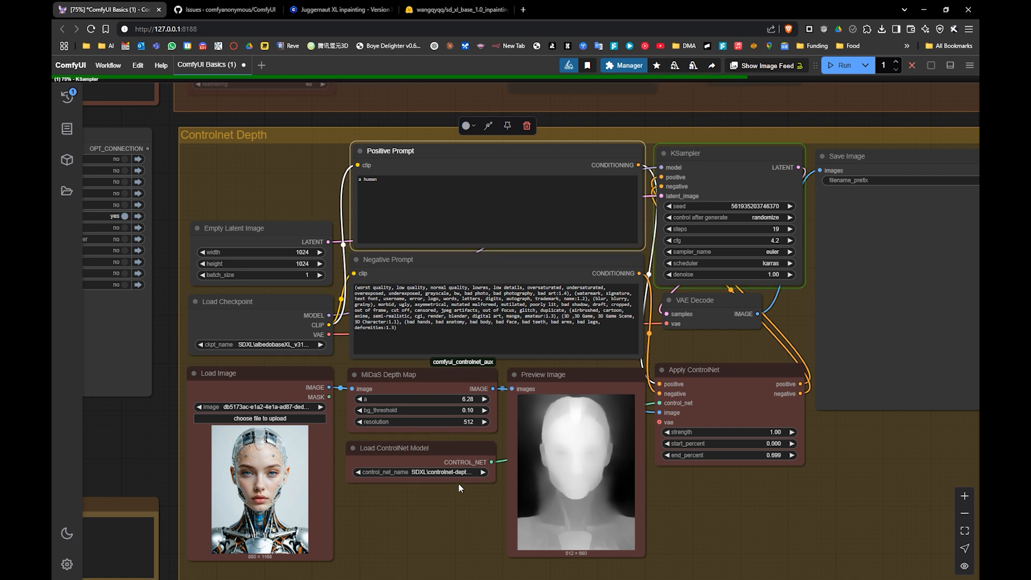
- Set end_percent to 1 in the Apply ControlNet node and run the depth workflow again
drag(714, 383, 678, 383)
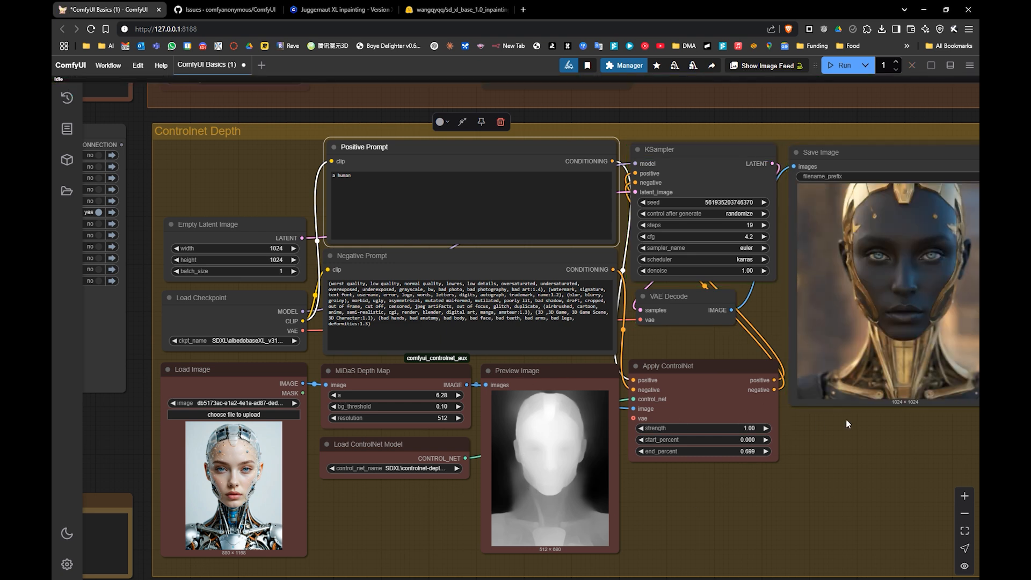
drag(820, 465, 750, 453)
scroll(783, 456, down, 1)
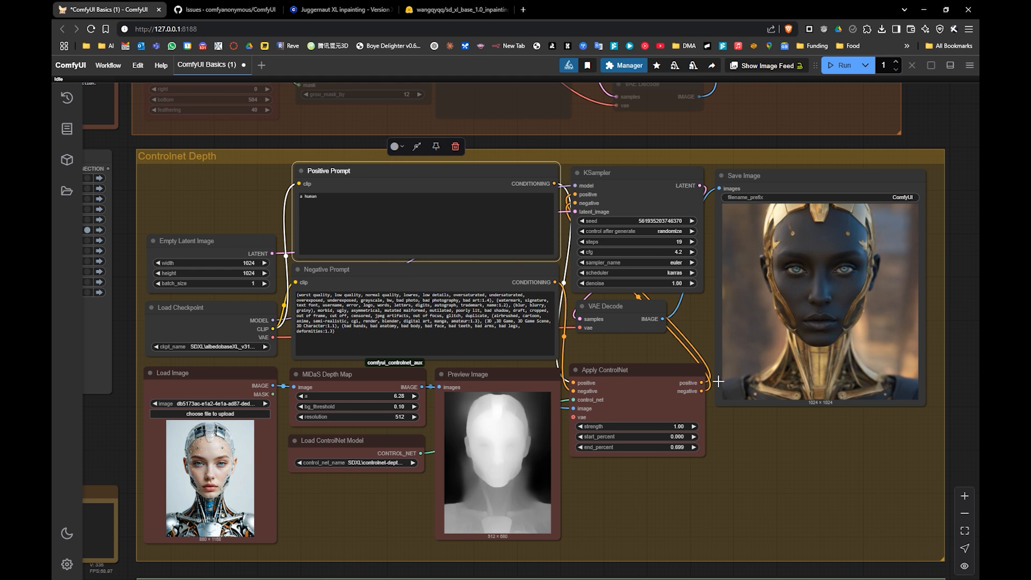
mouse_move(664, 447)
mouse_down()
mouse_move(697, 442)
mouse_move(646, 451)
mouse_move(761, 440)
mouse_move(677, 449)
mouse_move(670, 464)
mouse_up()
click(675, 447)
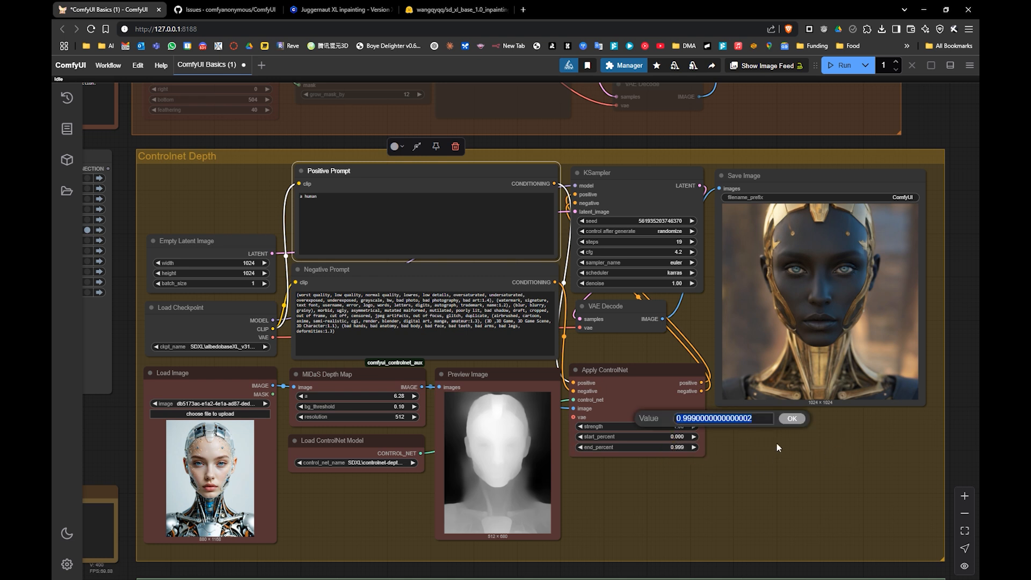
text(1)
key(Return)
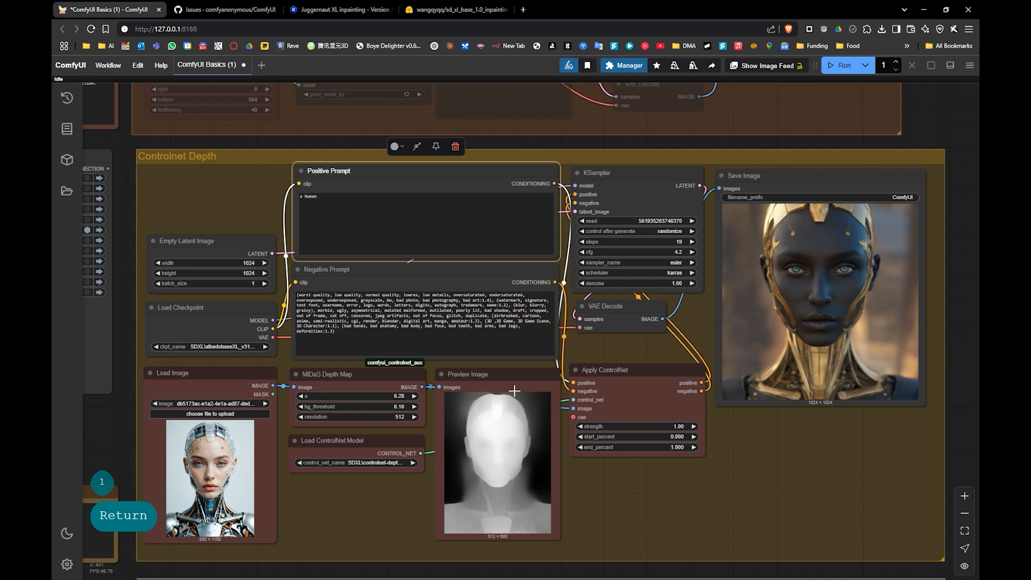
click(839, 65)
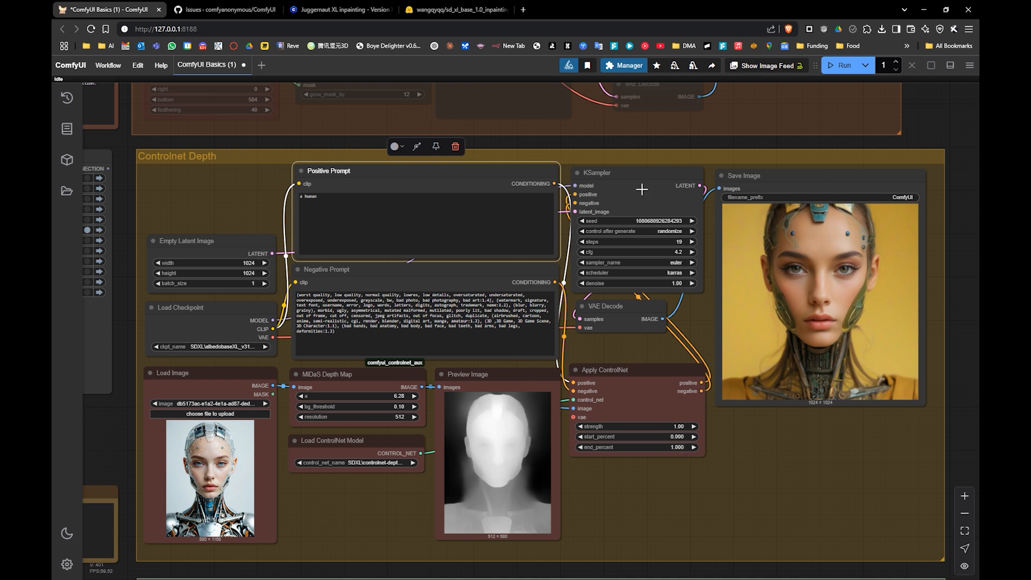
- Change the Controlnet Depth group's positive prompt to "vase" and generate a new image
drag(351, 197, 285, 193)
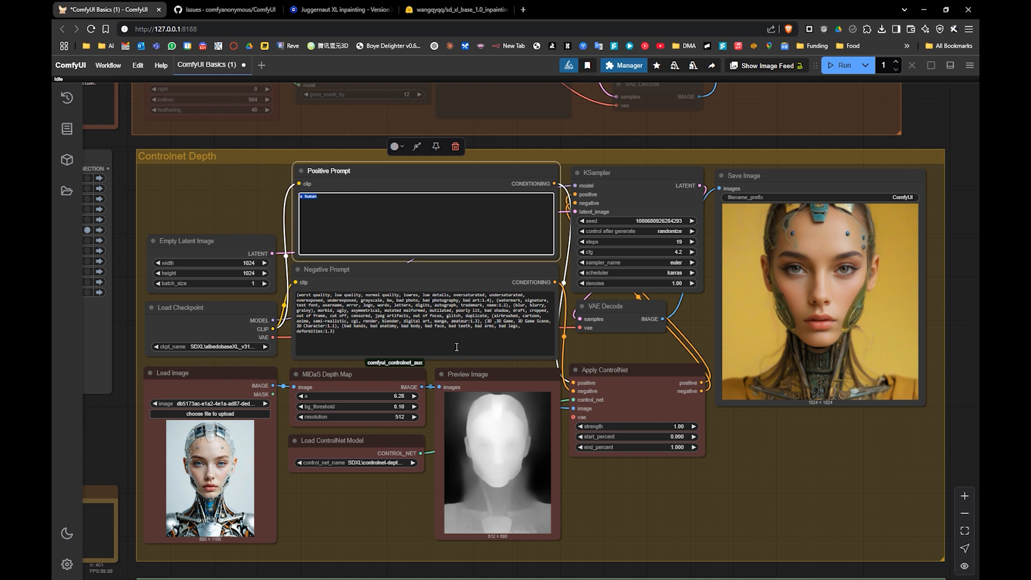
text(vase)
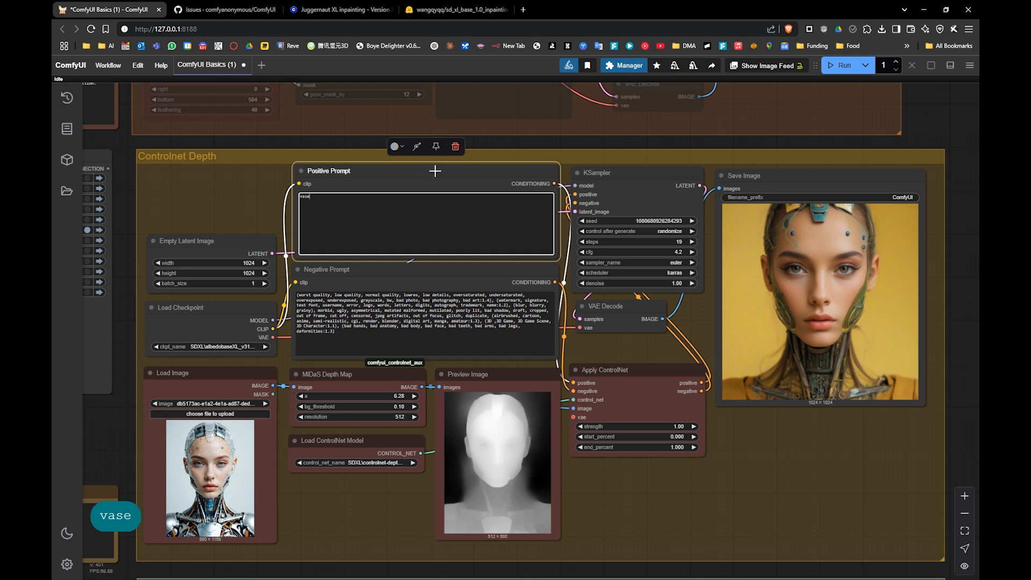
click(840, 65)
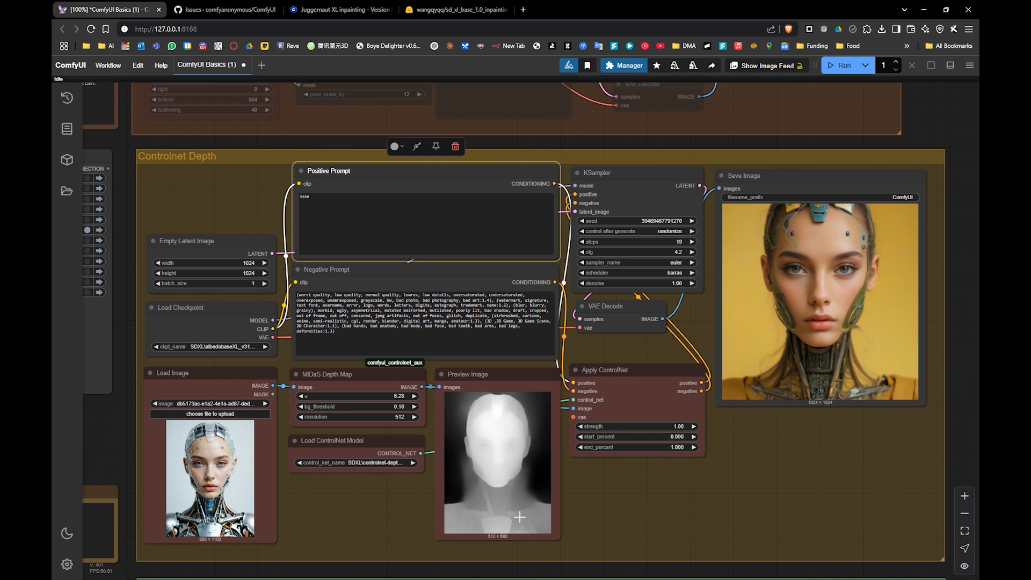
- Lower the Apply ControlNet end_percent to 0.972 and set the KSampler steps to 20
mouse_move(651, 448)
mouse_down()
mouse_move(672, 447)
mouse_move(658, 449)
mouse_up()
click(678, 241)
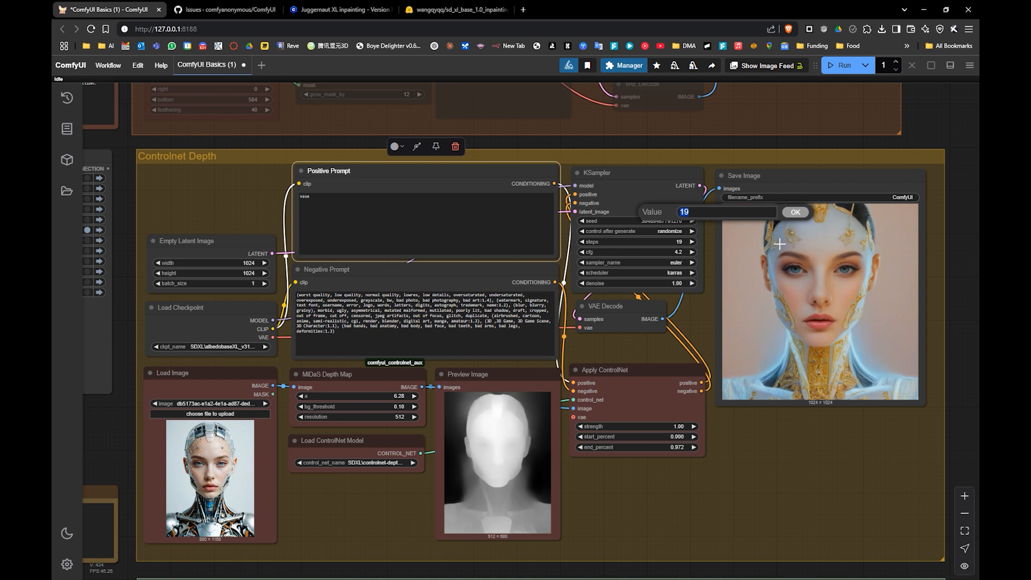
text(20)
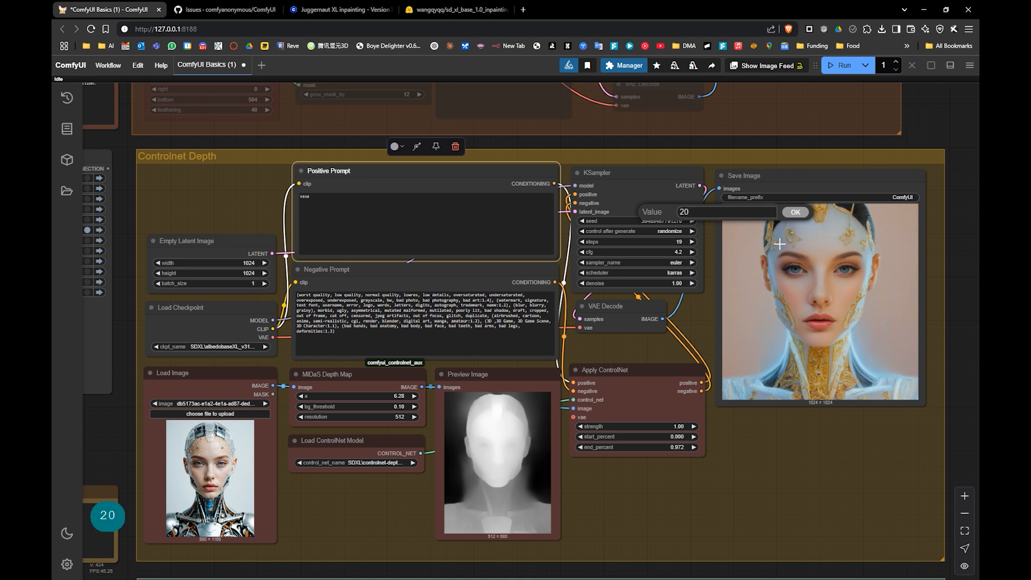
key(Return)
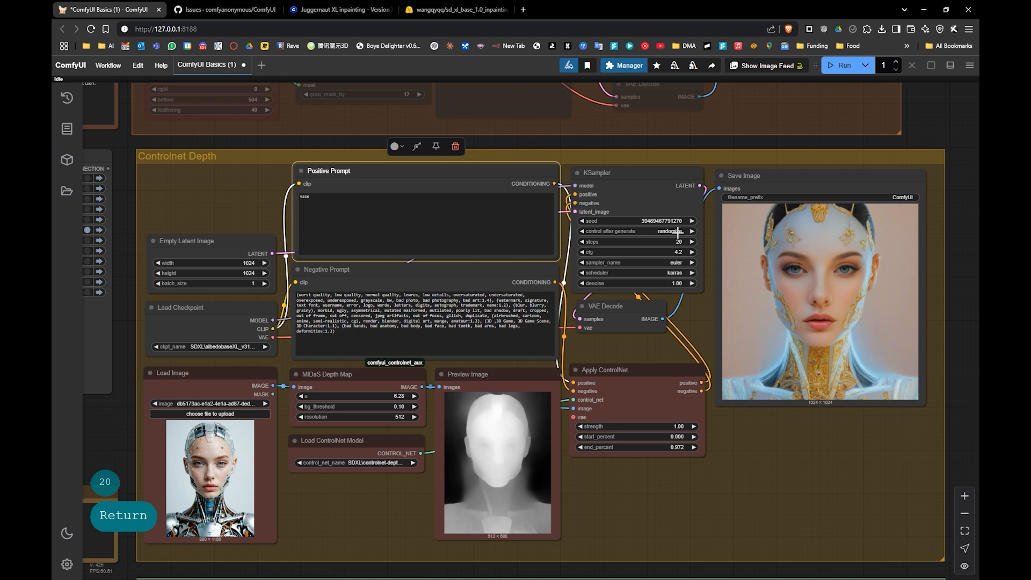
- Set the Apply ControlNet end_percent to 0.5 and run the workflow with the vase prompt
click(675, 446)
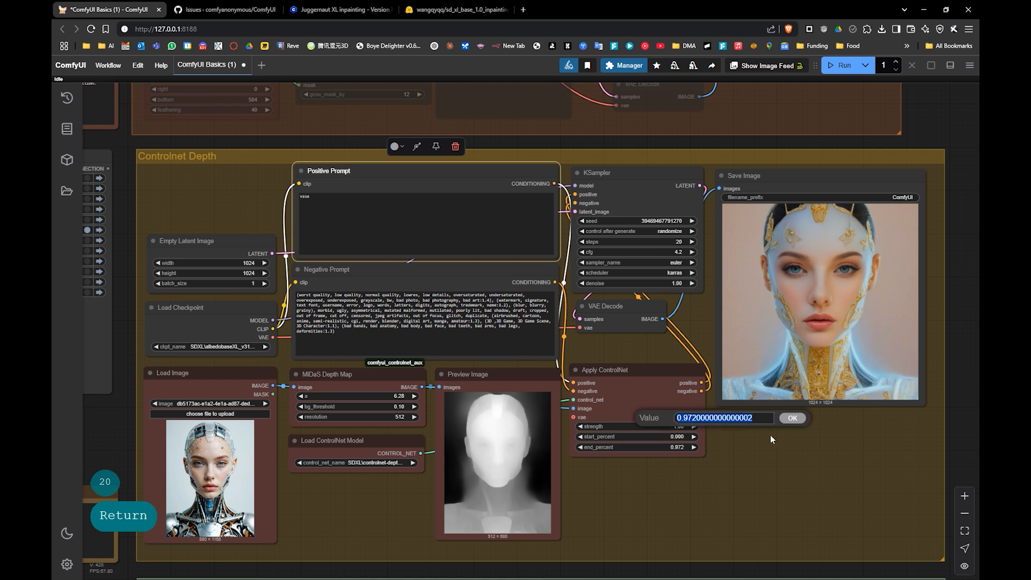
text(.5)
key(Return)
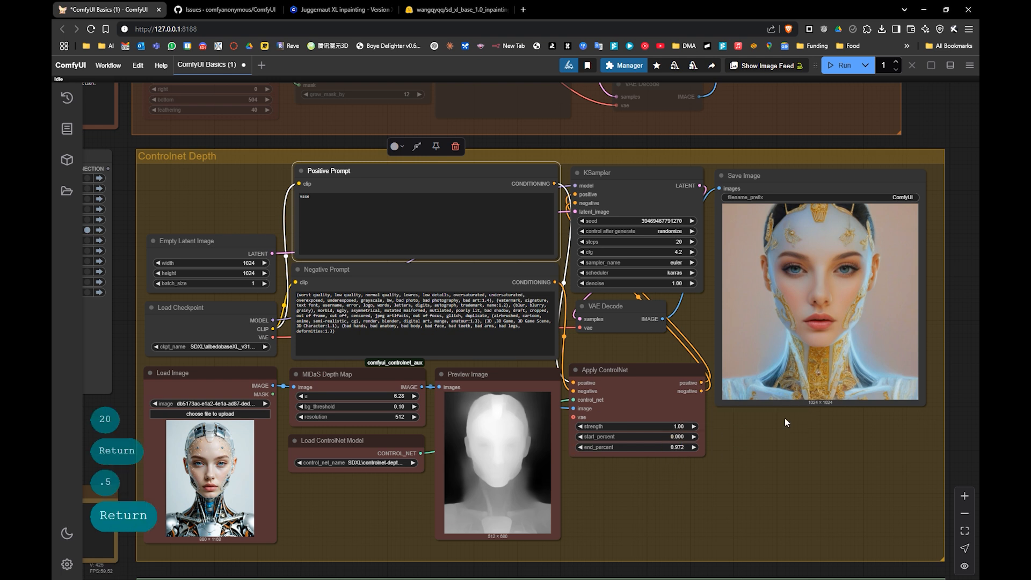
click(675, 446)
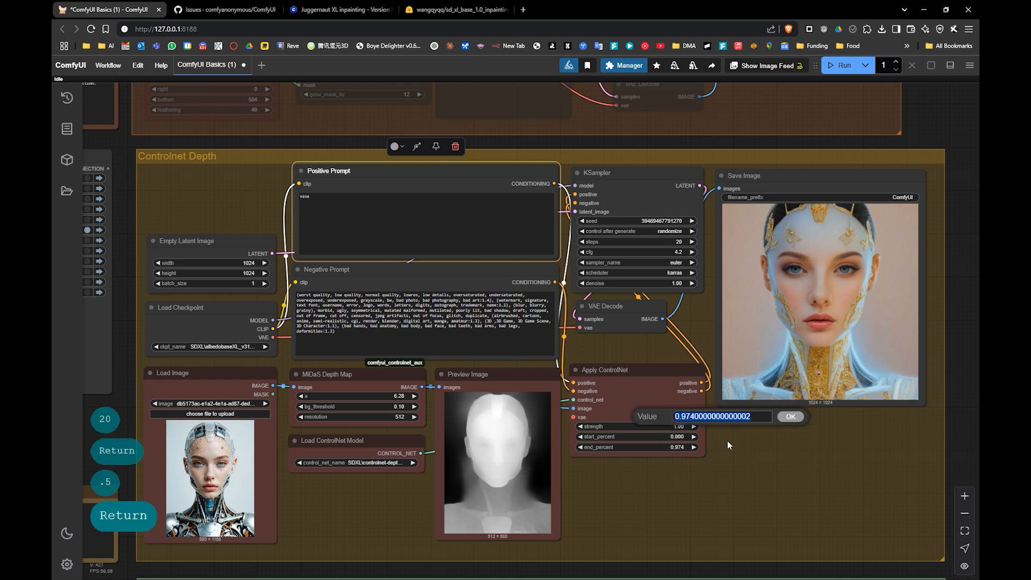
text(.5)
key(Return)
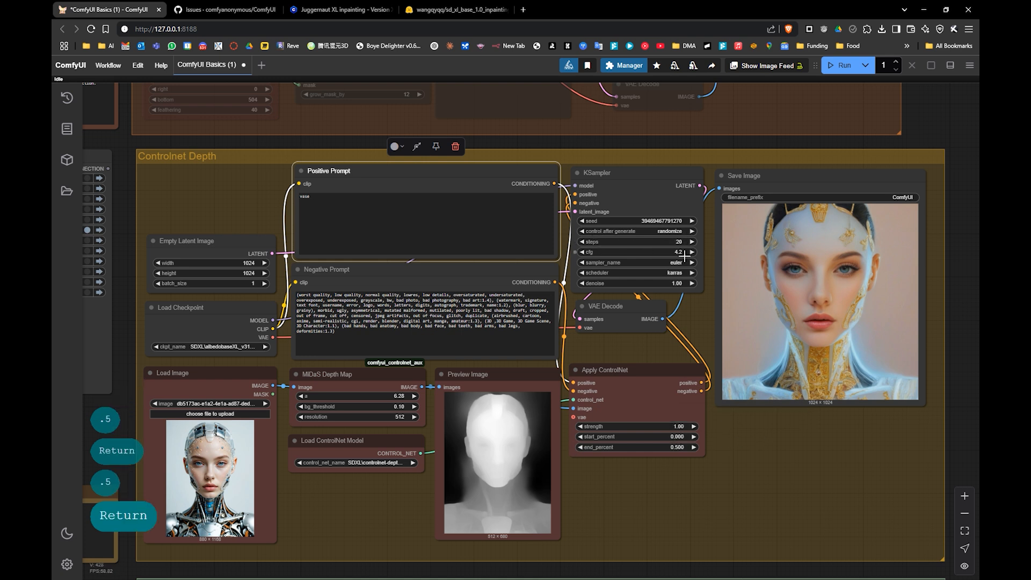
click(831, 72)
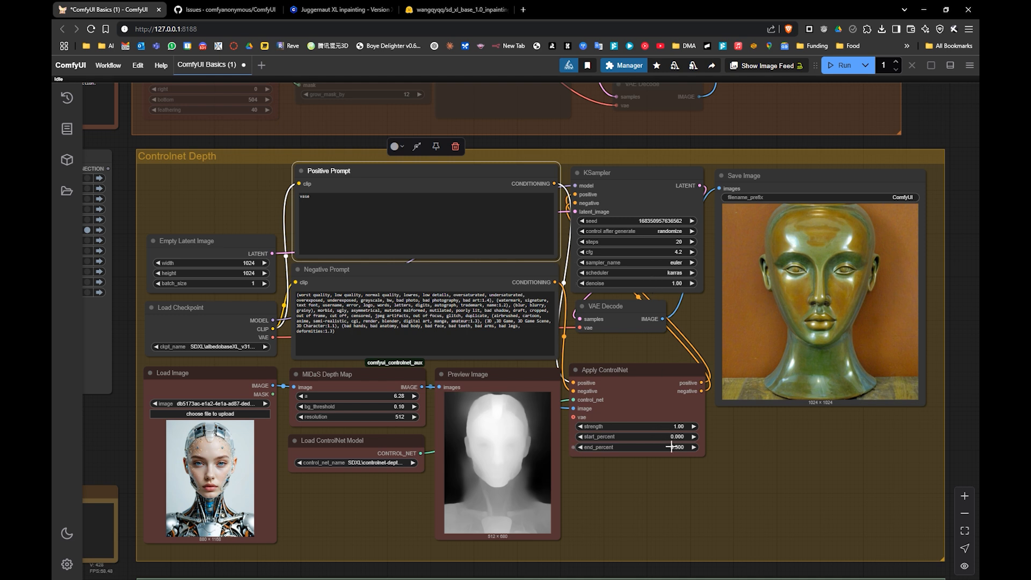
- Set the Apply ControlNet end_percent to 0.2
click(671, 447)
click(683, 416)
click(696, 418)
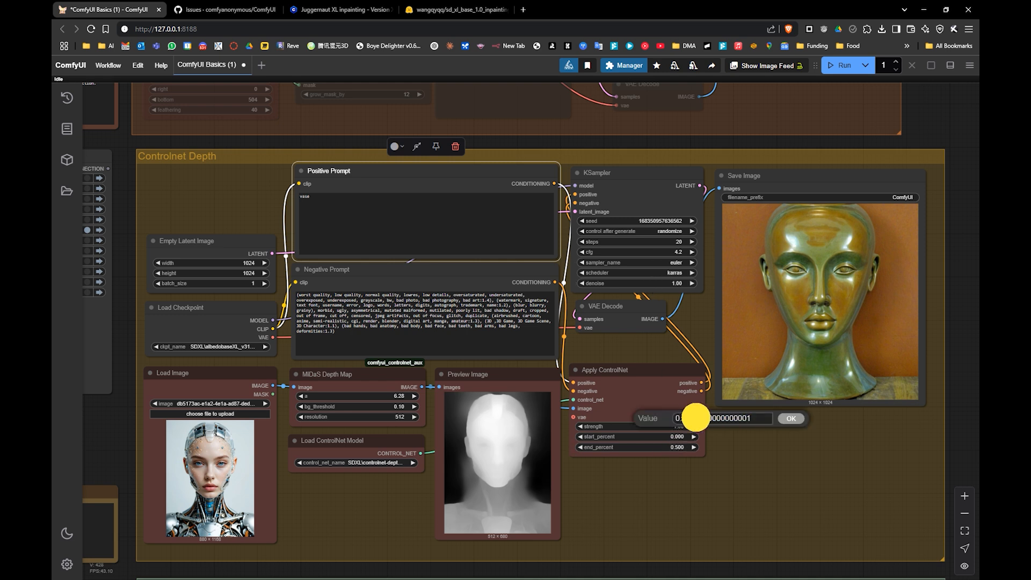
double_click(696, 418)
text(2)
key(Return)
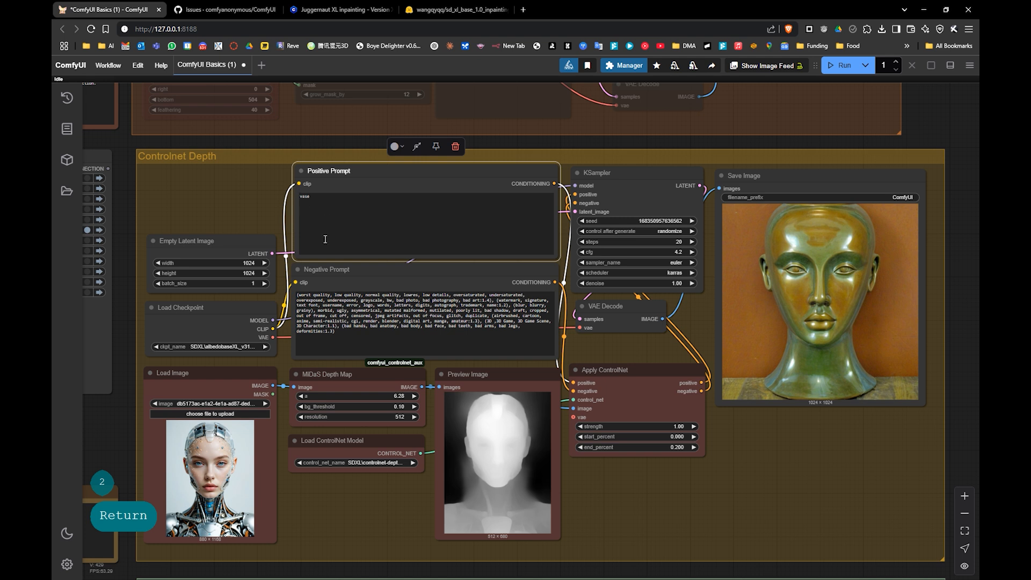
- Replace the entire negative prompt in the Controlnet Depth group with "human" and run the workflow
click(331, 314)
key(ctrl+a)
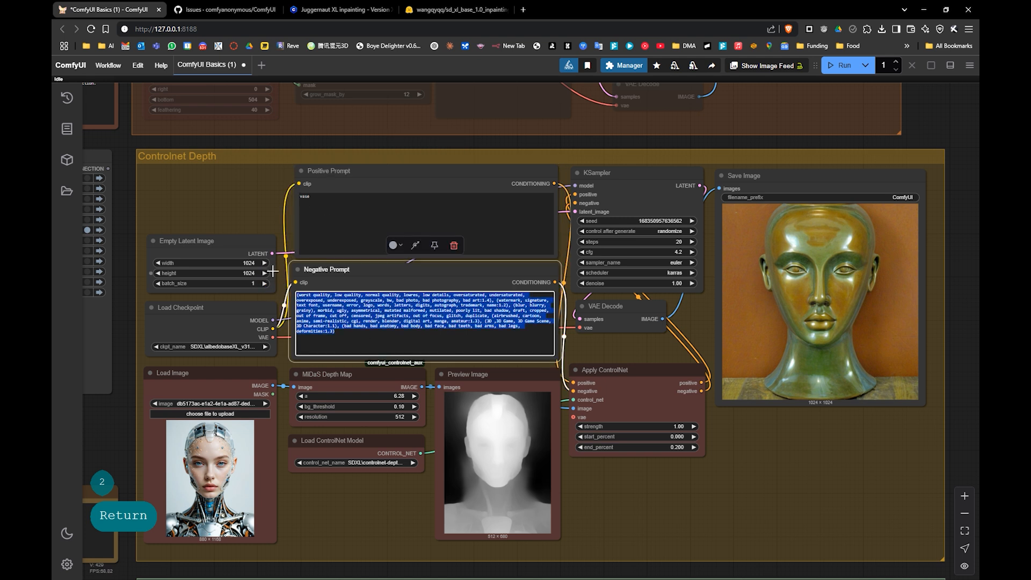
text(human)
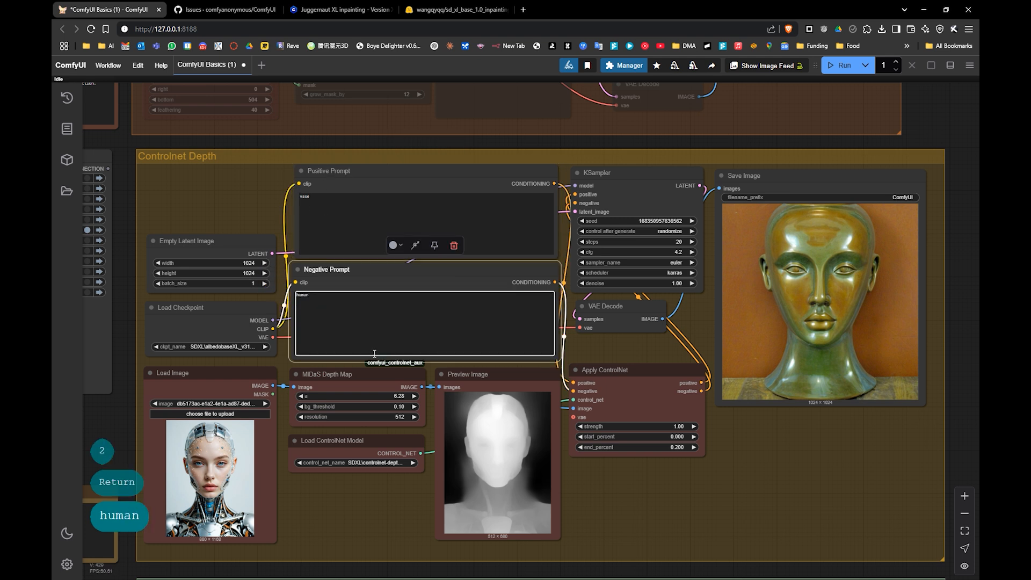
click(836, 76)
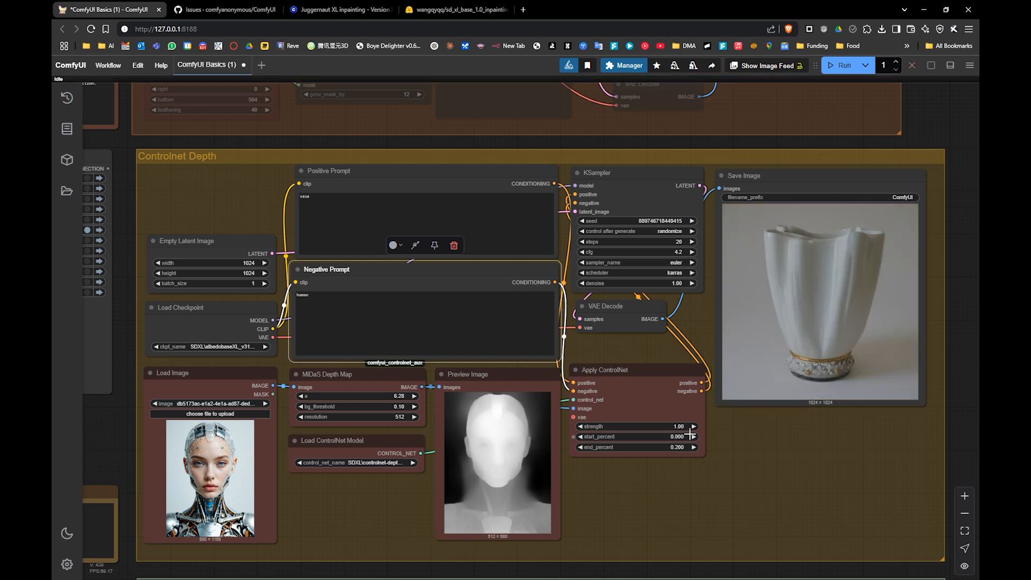
- Raise the Apply ControlNet end_percent to 0.433 and generate another vase image
drag(678, 447, 816, 430)
click(846, 65)
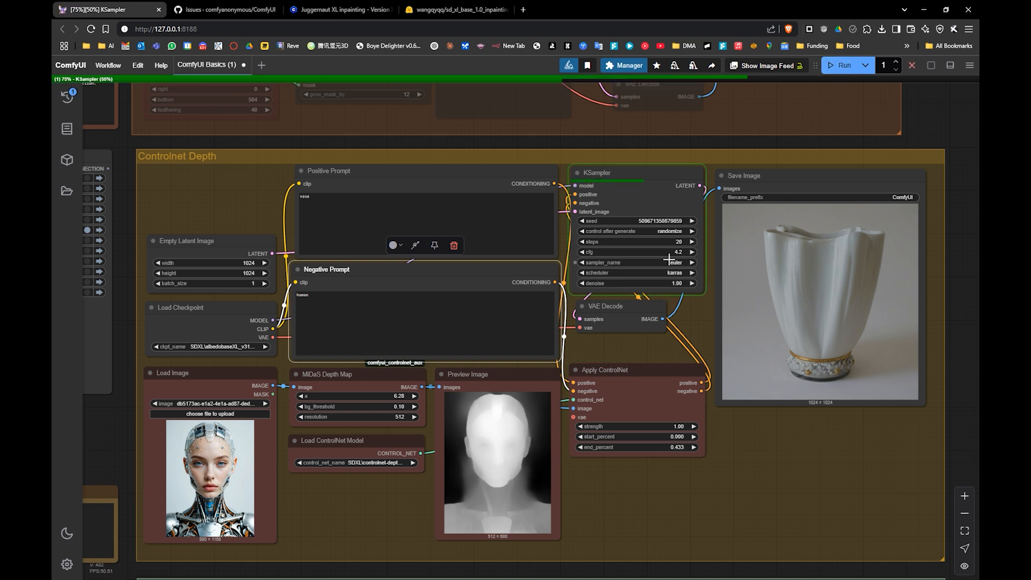
- Set the KSampler cfg to 7.3 and the Apply ControlNet end_percent to 0.396, running the workflow with these settings
drag(669, 252, 696, 255)
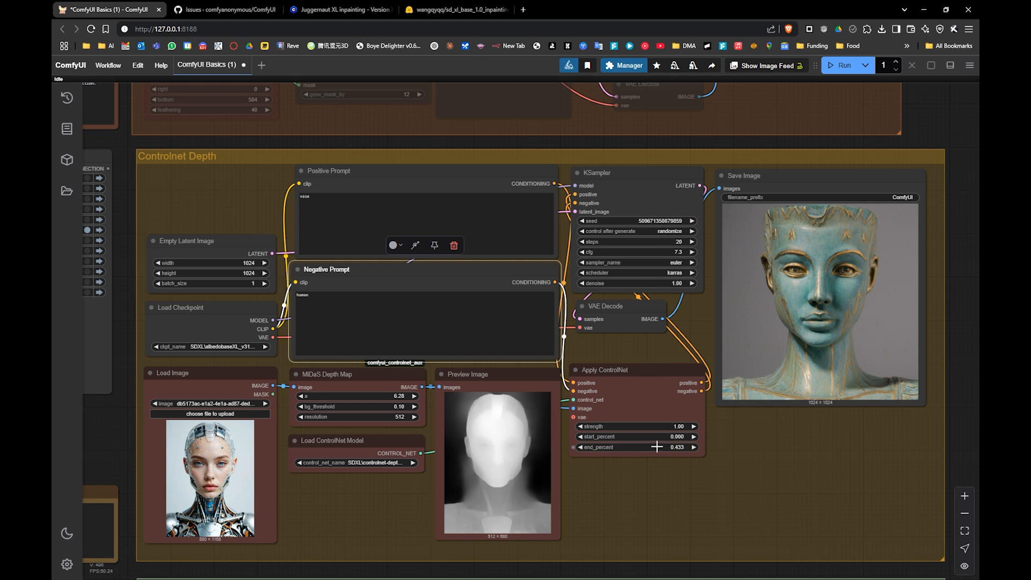
drag(663, 443, 634, 445)
click(840, 64)
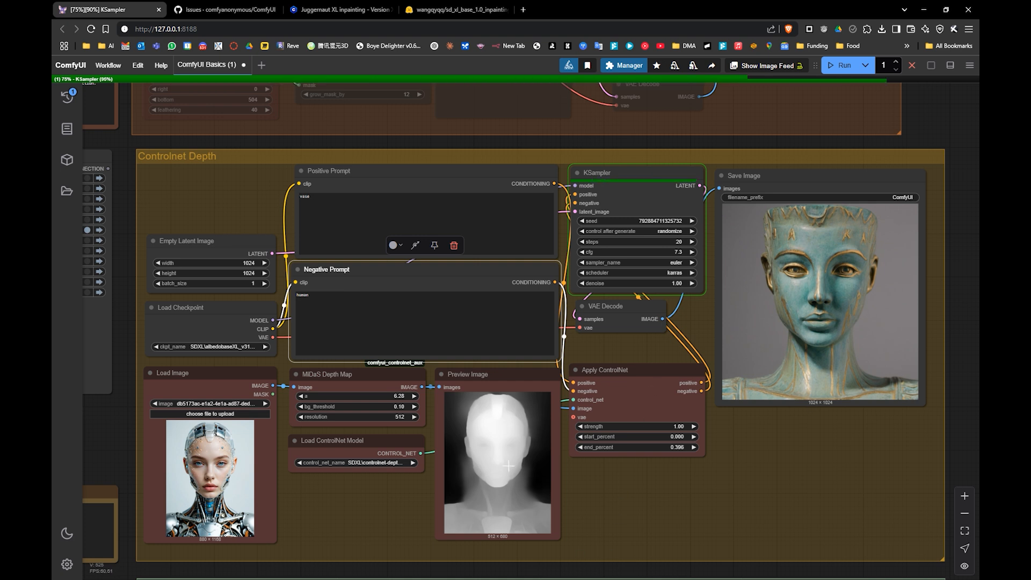
- Search Google for "controlnet" in a new browser tab and look through the results
click(523, 10)
click(507, 28)
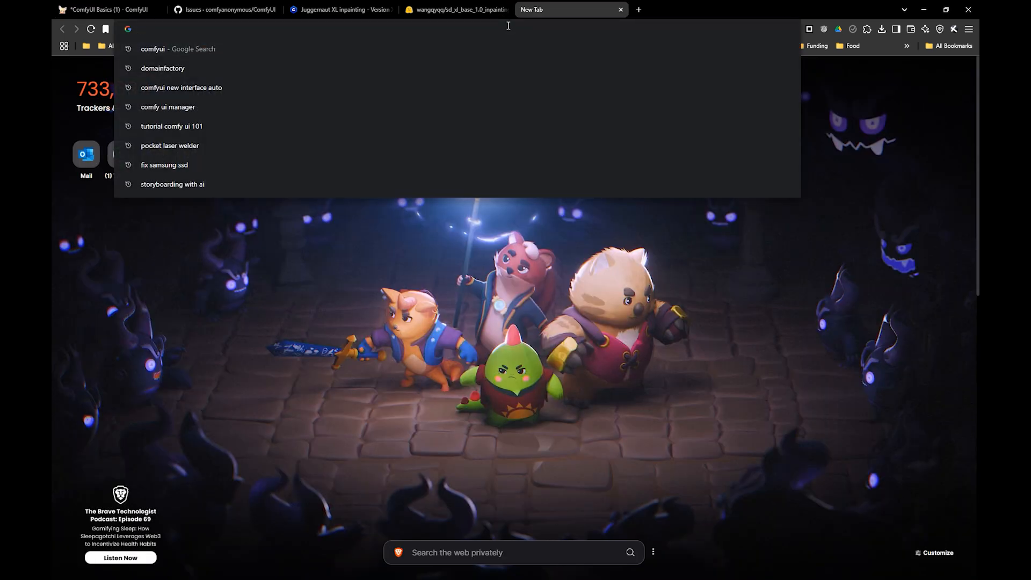
text(control)
key(Return)
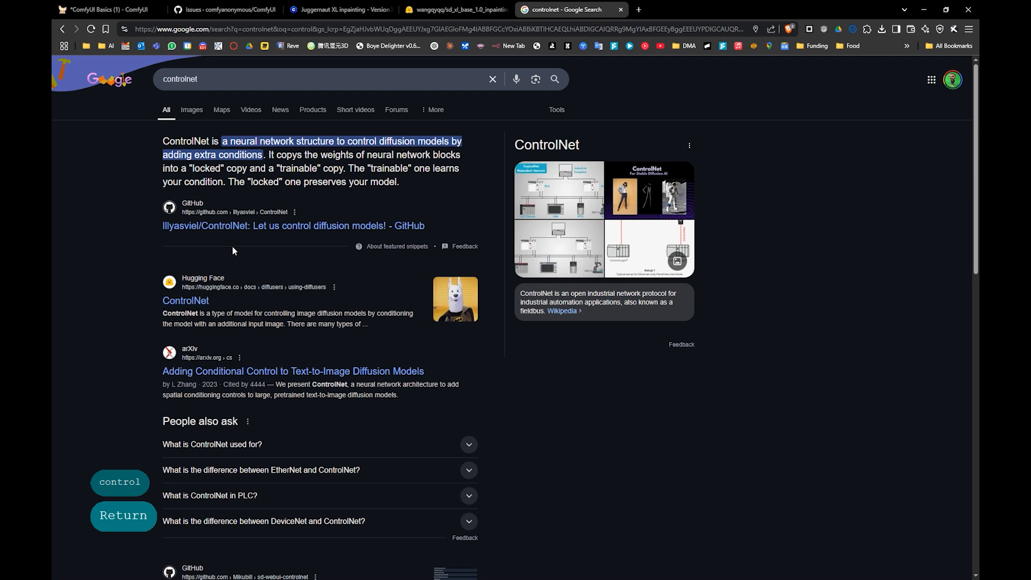
scroll(268, 352, down, 3)
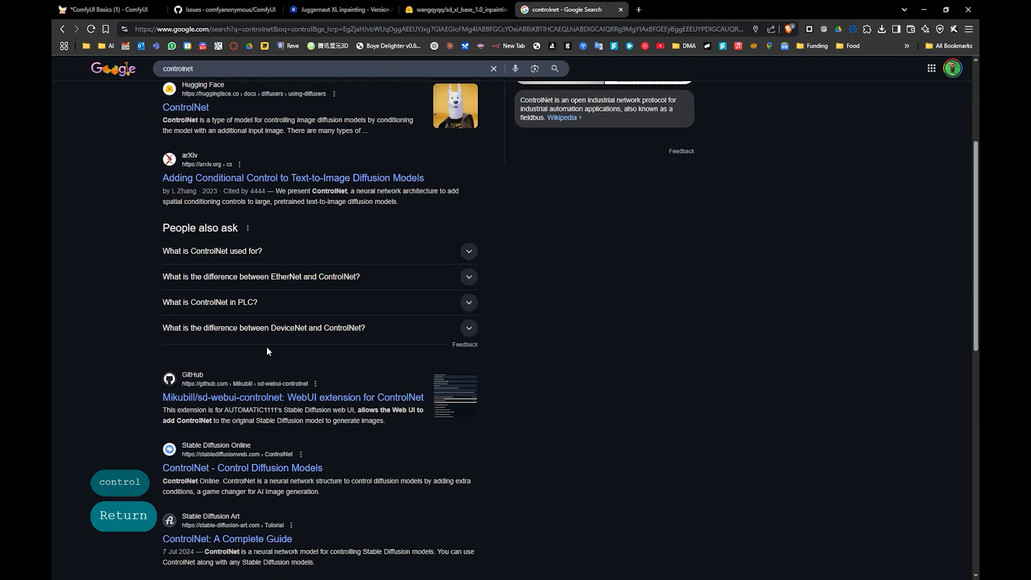
scroll(267, 348, down, 2)
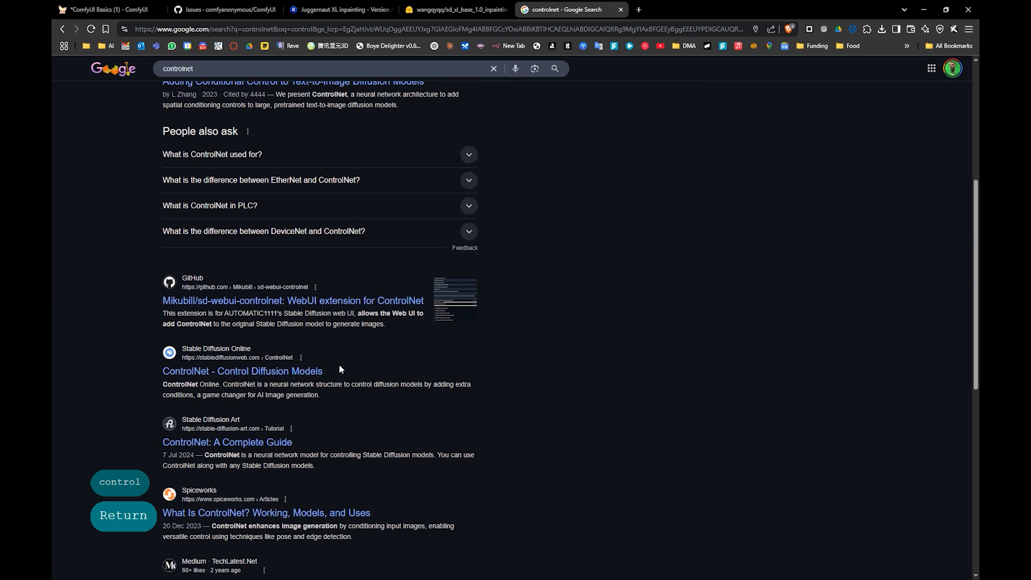
- Refine the Google search to "ilyasviel controlnet" after looking through the remaining results
scroll(346, 366, down, 3)
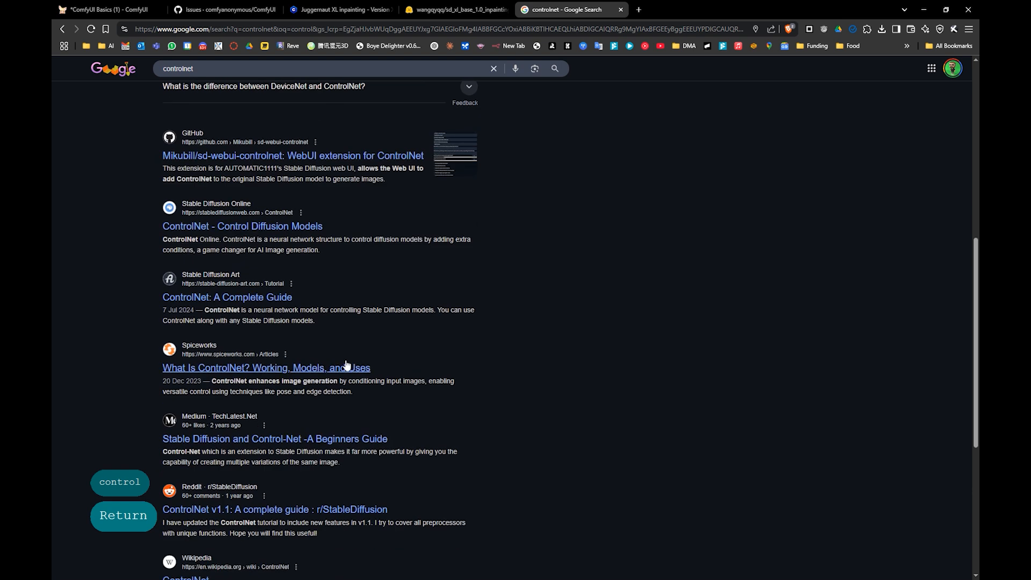
scroll(379, 360, down, 4)
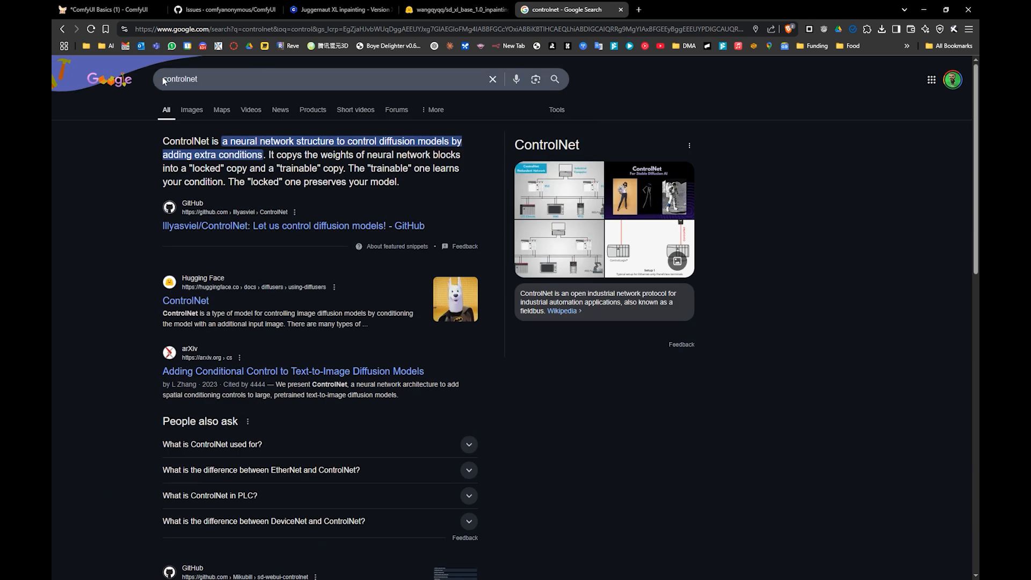
click(164, 80)
text(il)
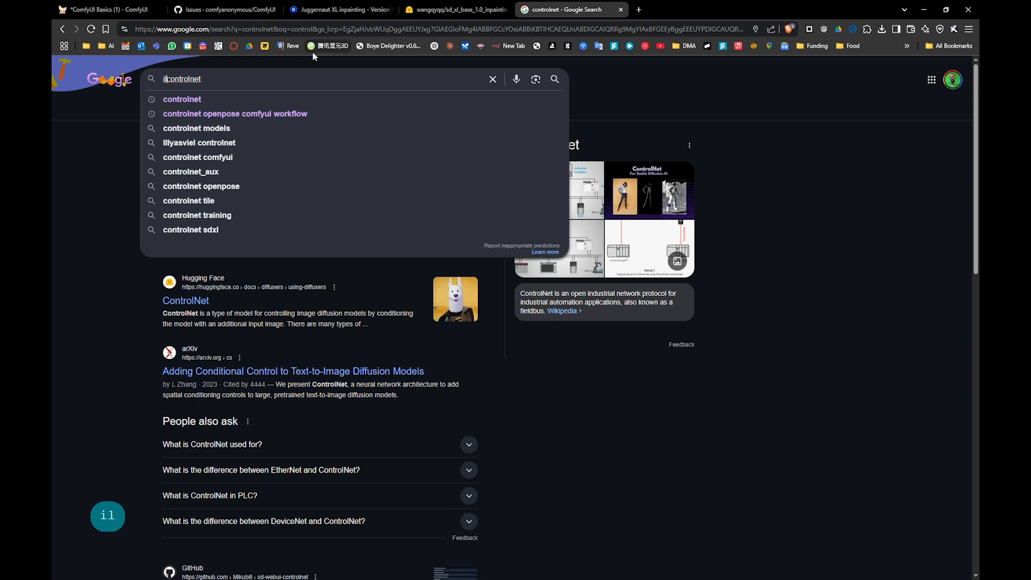
text(yasc)
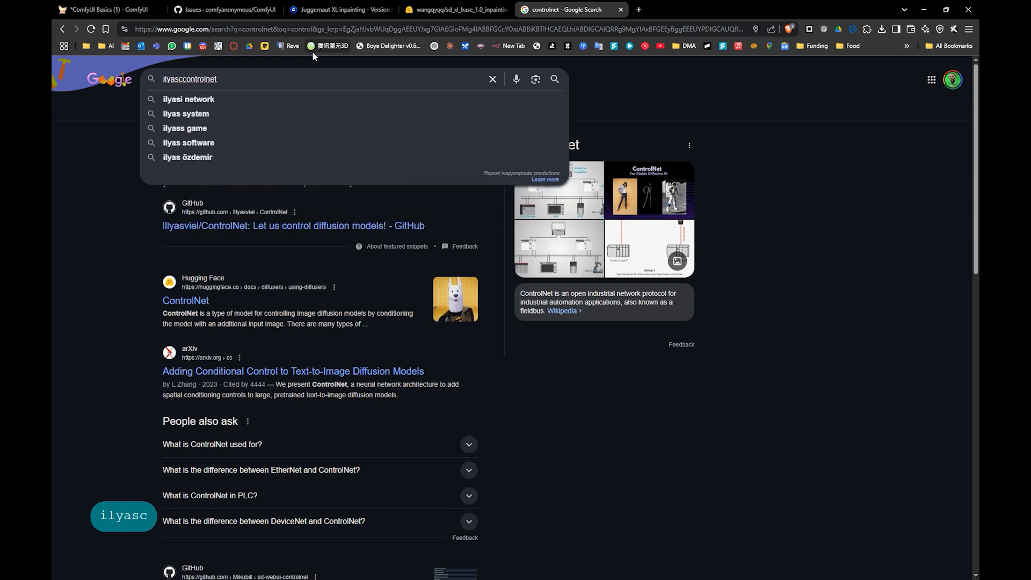
key(BackSpace)
text(cv)
key(BackSpace)
text(v)
key(BackSpace)
key(BackSpace)
text(viel)
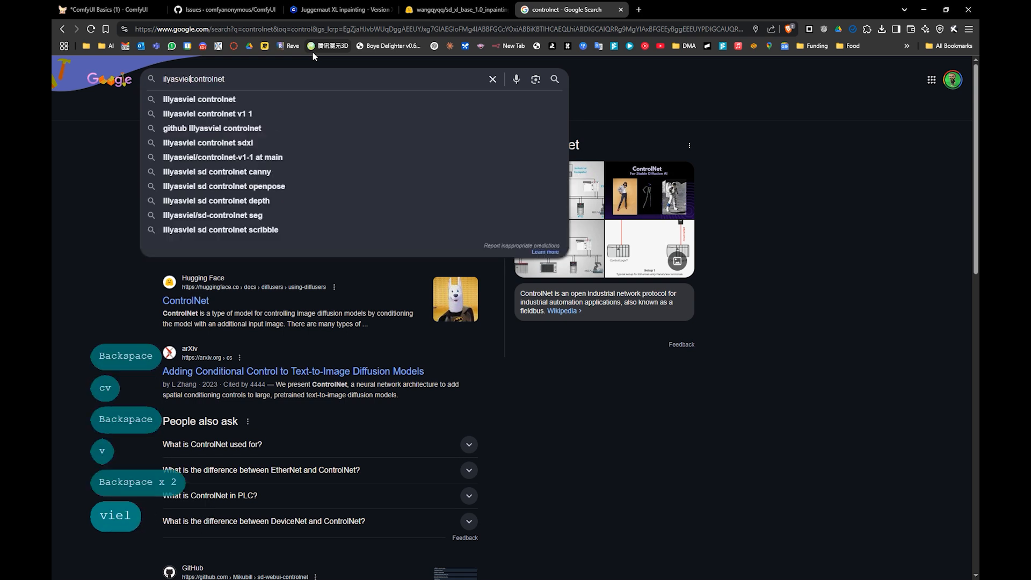
key(Return)
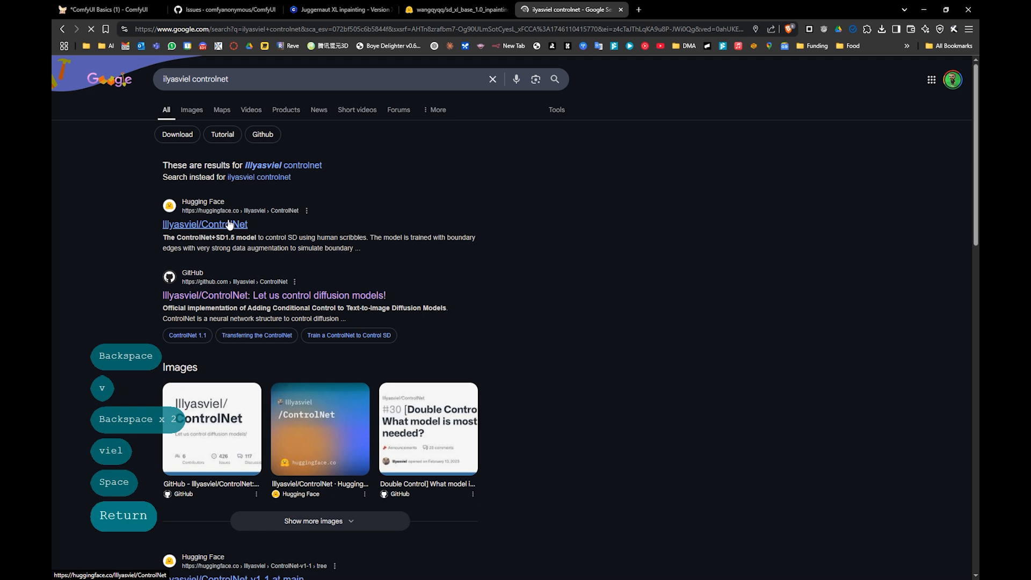
- Check the lllyasviel/ControlNet page on Hugging Face, return to the search results and open the project's GitHub repository
click(229, 225)
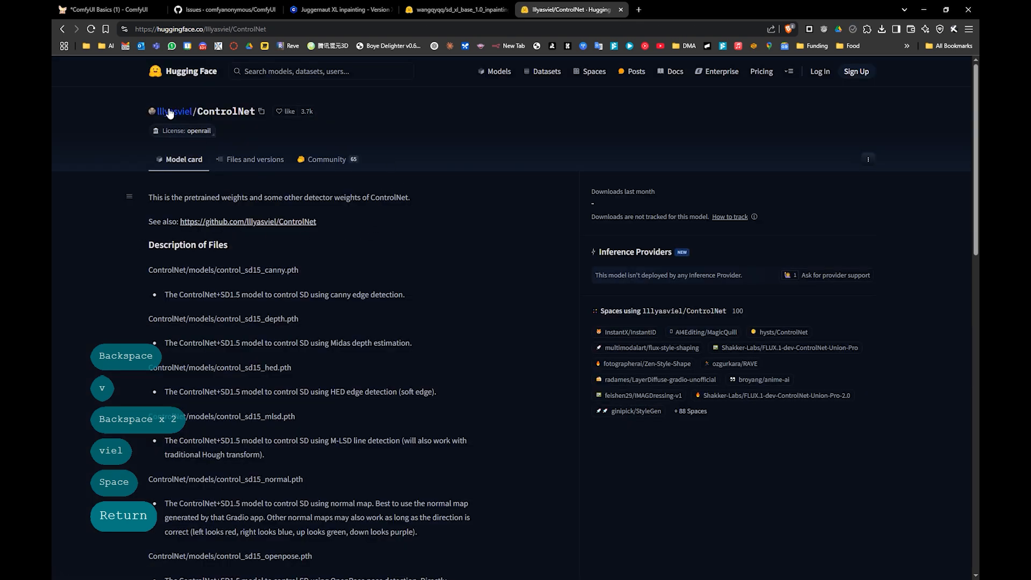
click(63, 28)
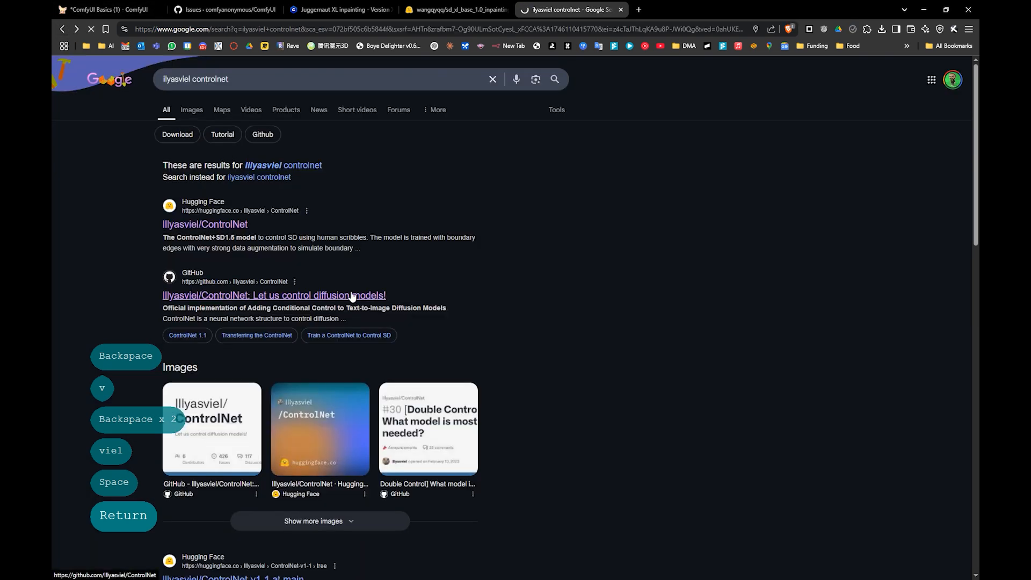
click(353, 295)
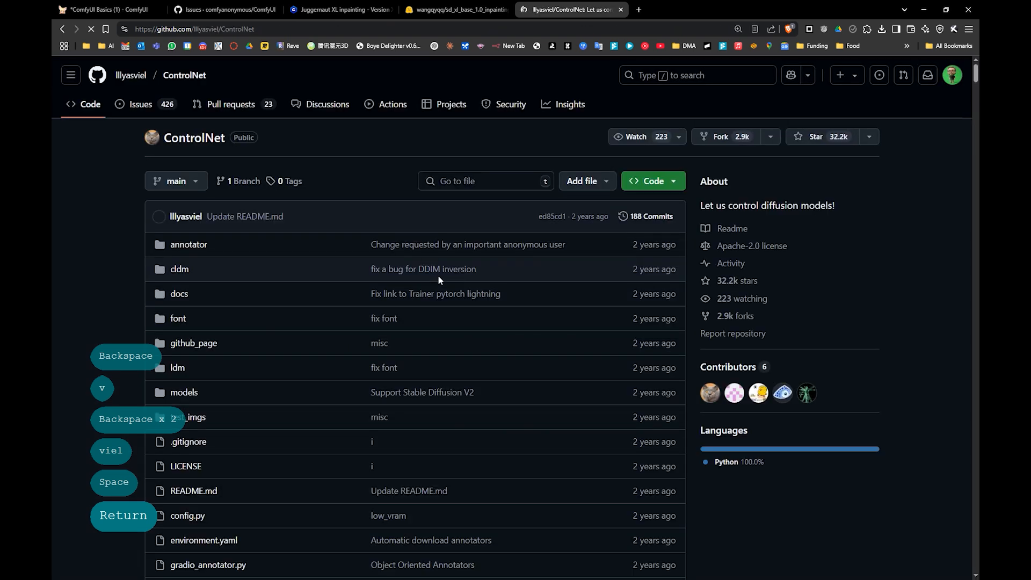
- Find the "ControlNet with Canny Edge" README section, highlight "Stable Diffusion 1.5" and examine the bird and cute dog examples
drag(976, 70, 960, 141)
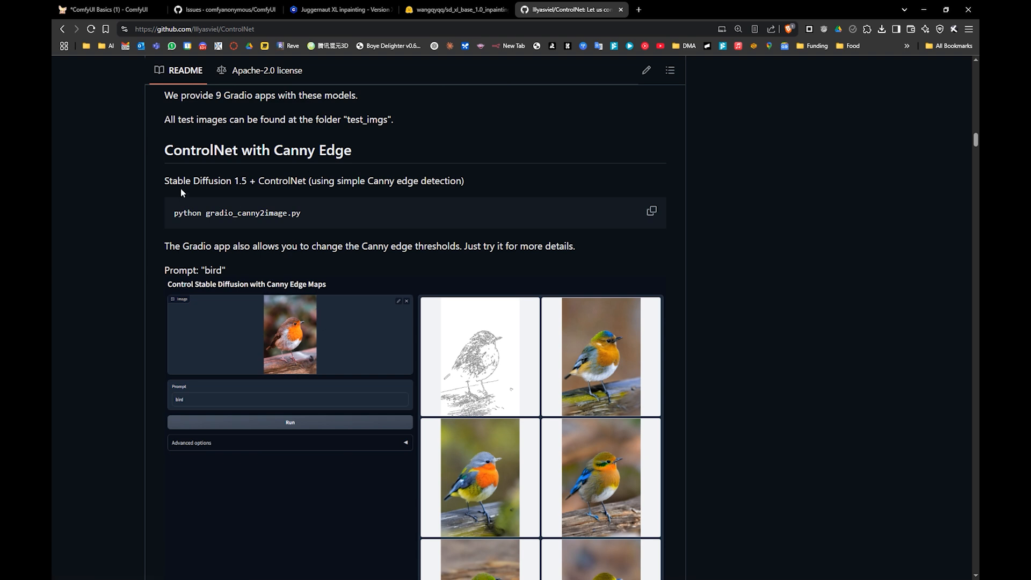
drag(168, 181, 247, 181)
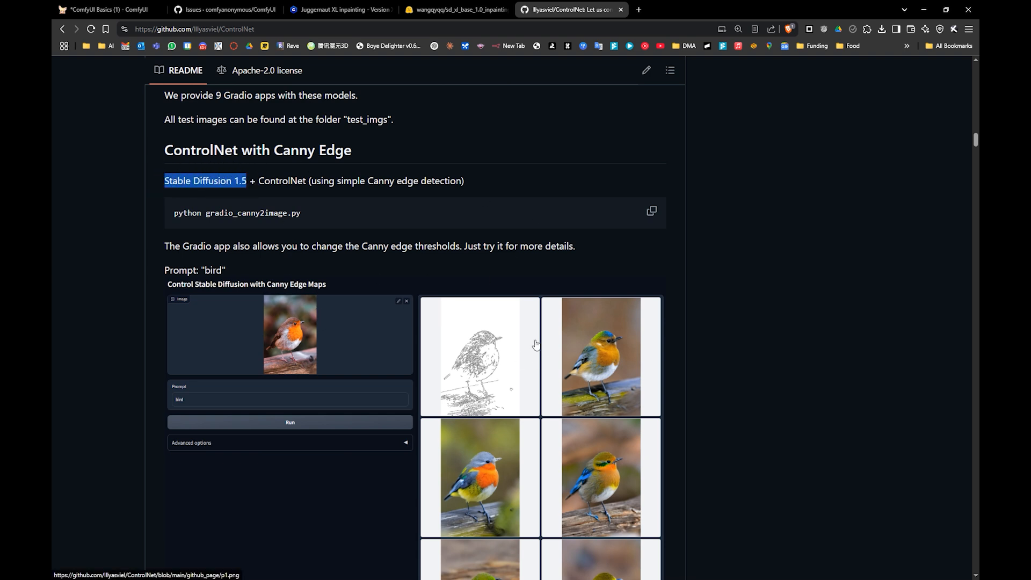
scroll(512, 322, down, 1)
scroll(511, 321, down, 3)
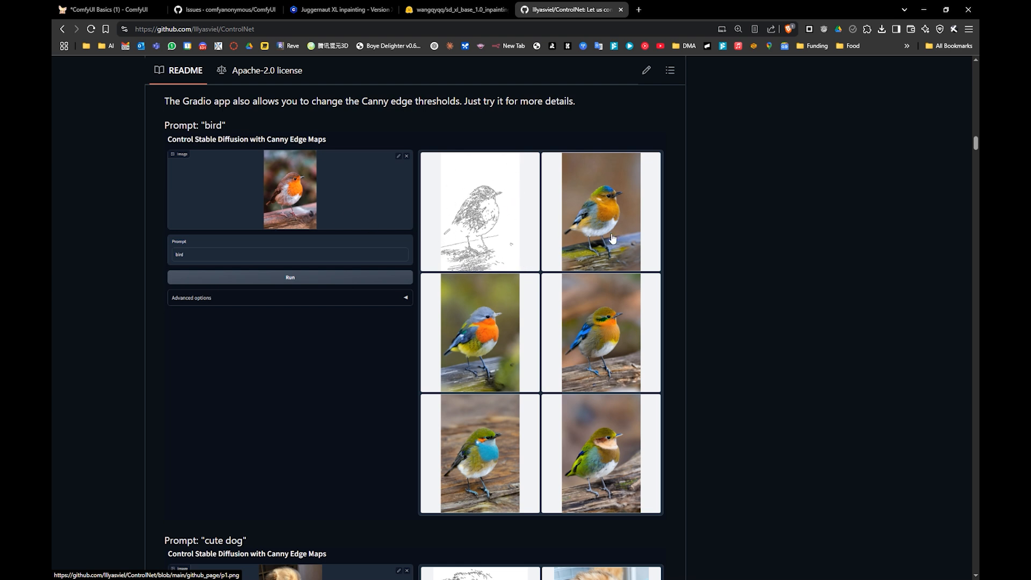
scroll(611, 381, down, 2)
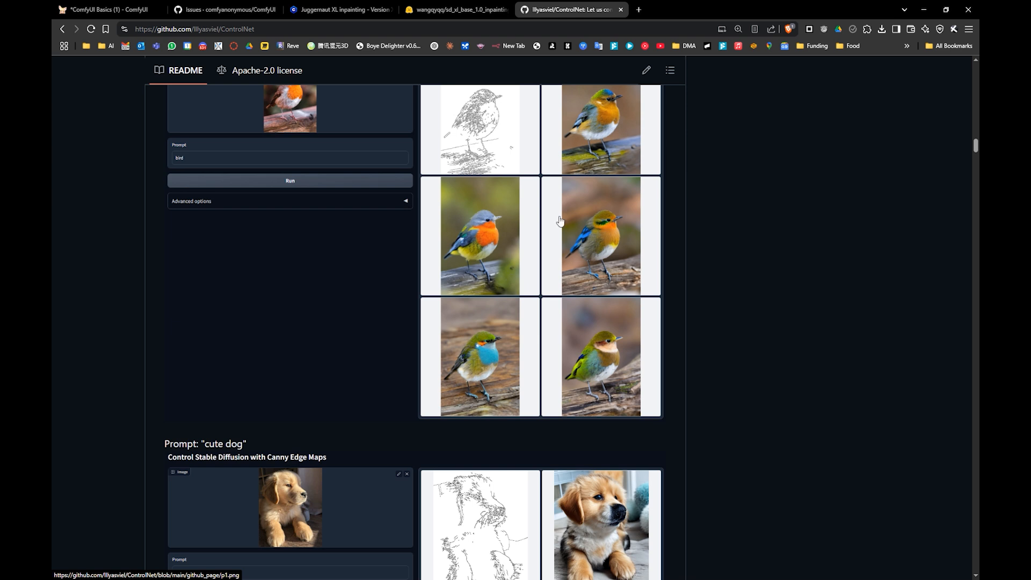
scroll(584, 312, down, 6)
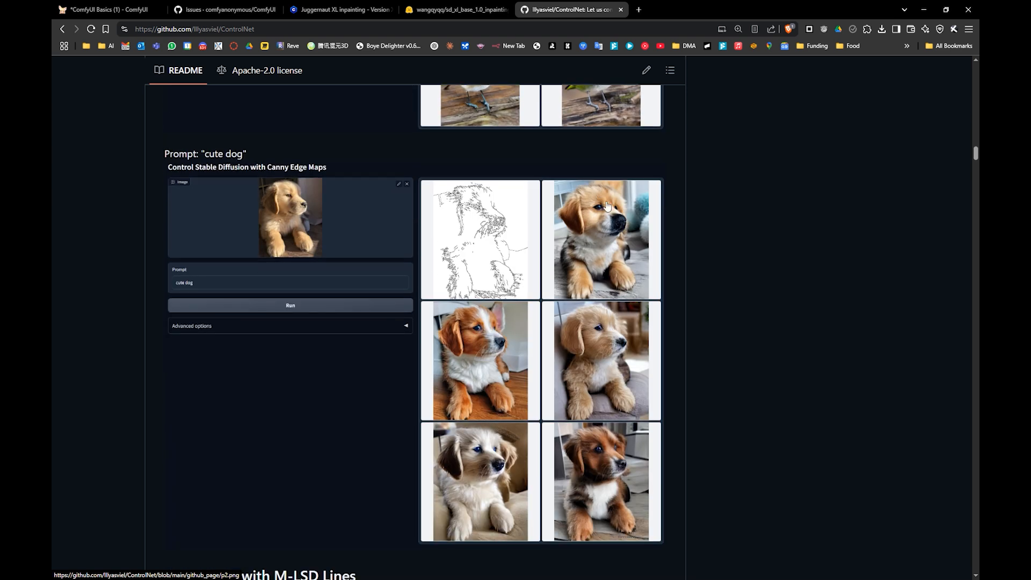
- Examine the room and building examples in the README section "ControlNet with M-LSD Lines"
scroll(483, 347, down, 10)
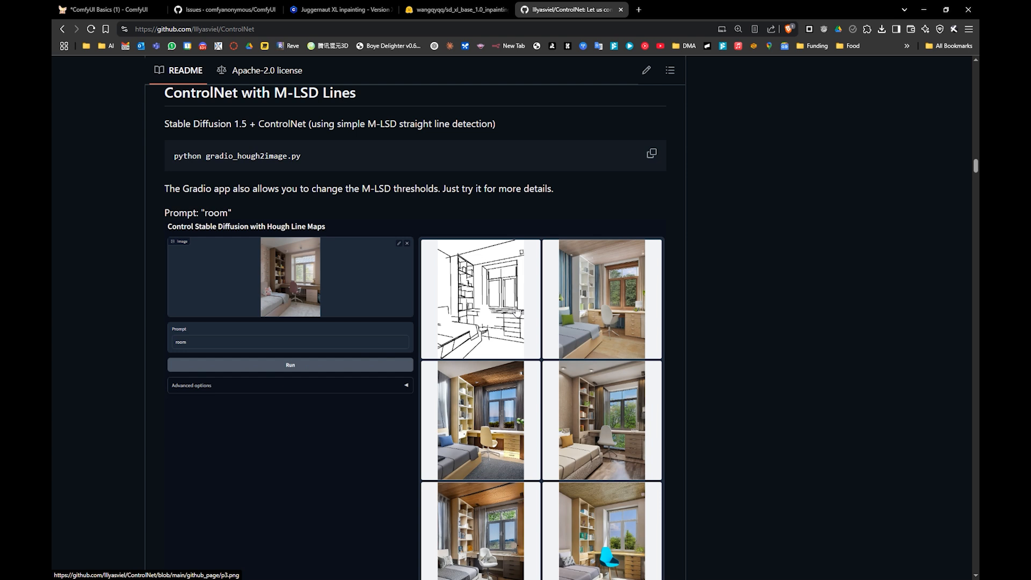
scroll(516, 312, down, 1)
scroll(516, 311, up, 2)
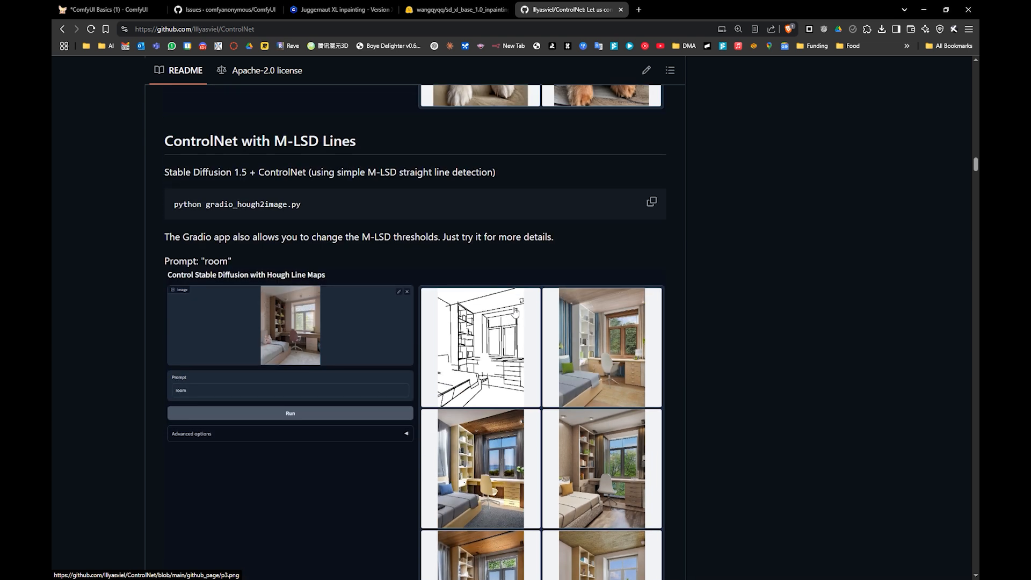
scroll(500, 324, down, 6)
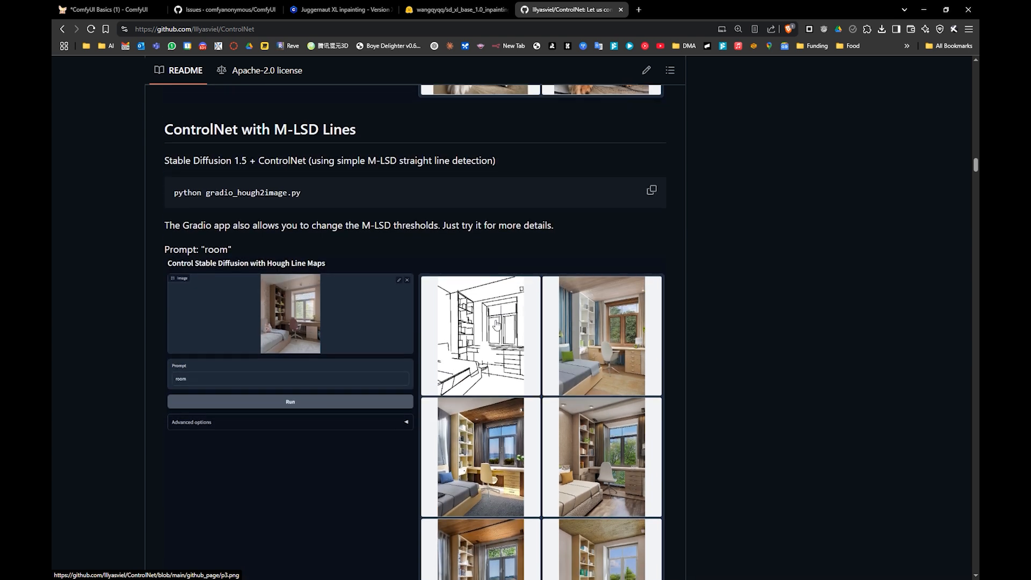
scroll(495, 311, down, 12)
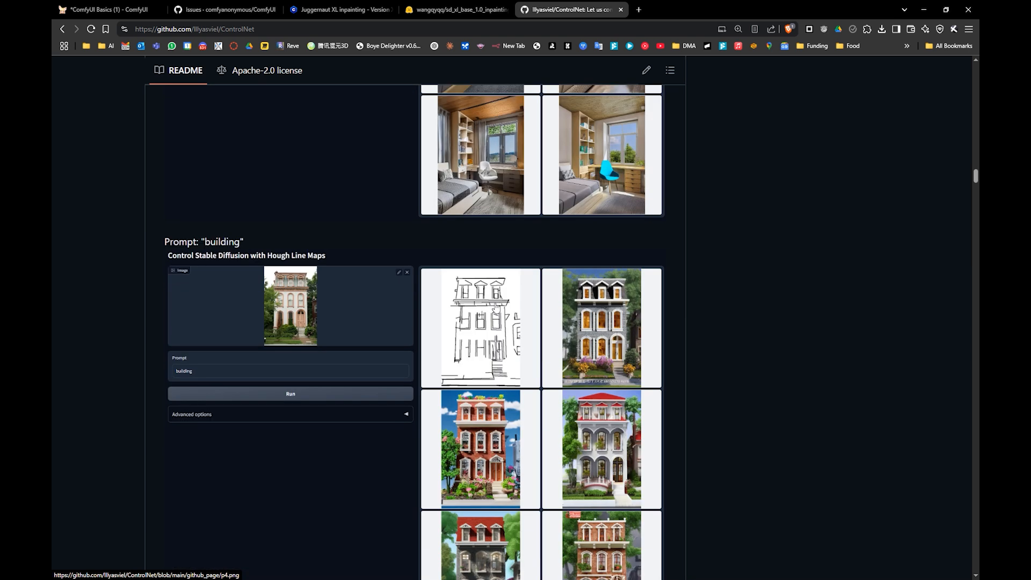
- Examine the old man oil painting and Cyberpunk robot examples in the README section "ControlNet with HED Boundary"
scroll(495, 310, down, 3)
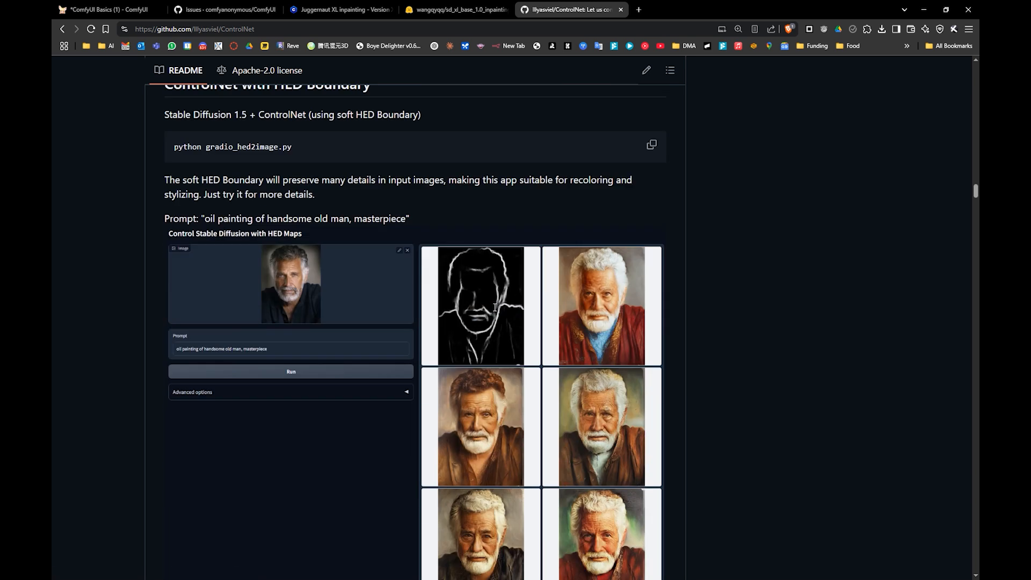
scroll(497, 309, up, 2)
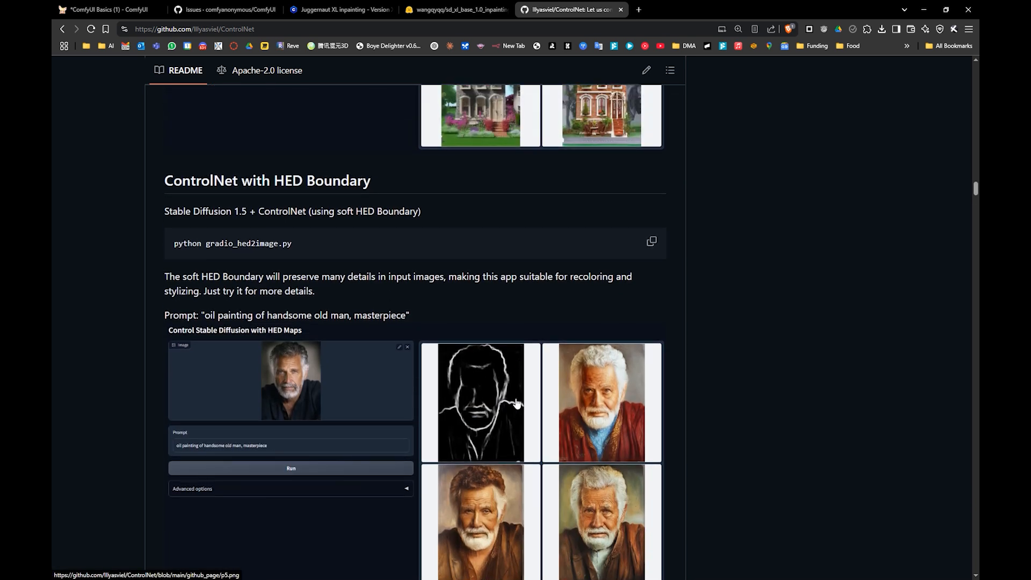
scroll(517, 403, down, 1)
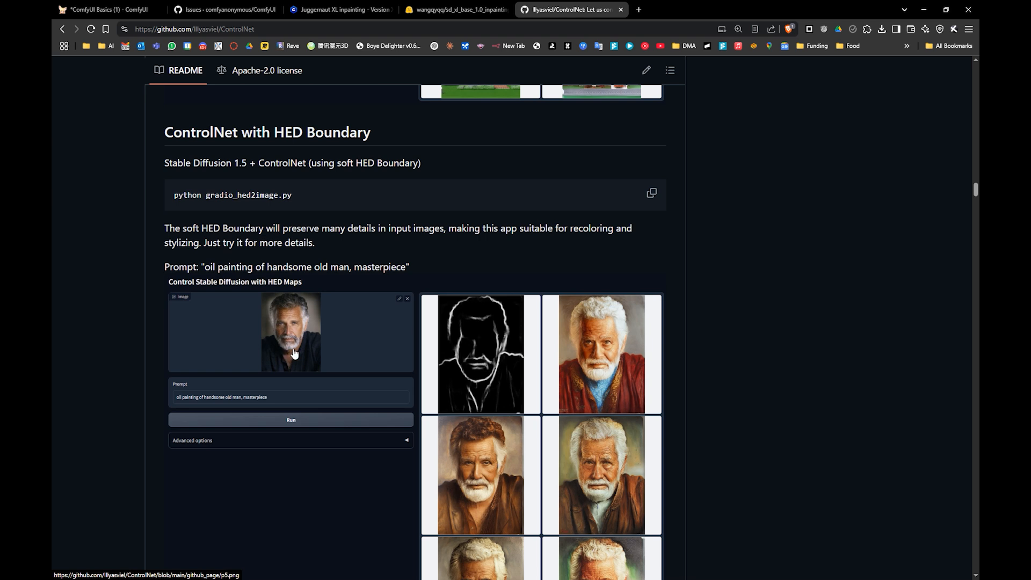
scroll(587, 324, down, 3)
scroll(506, 393, down, 13)
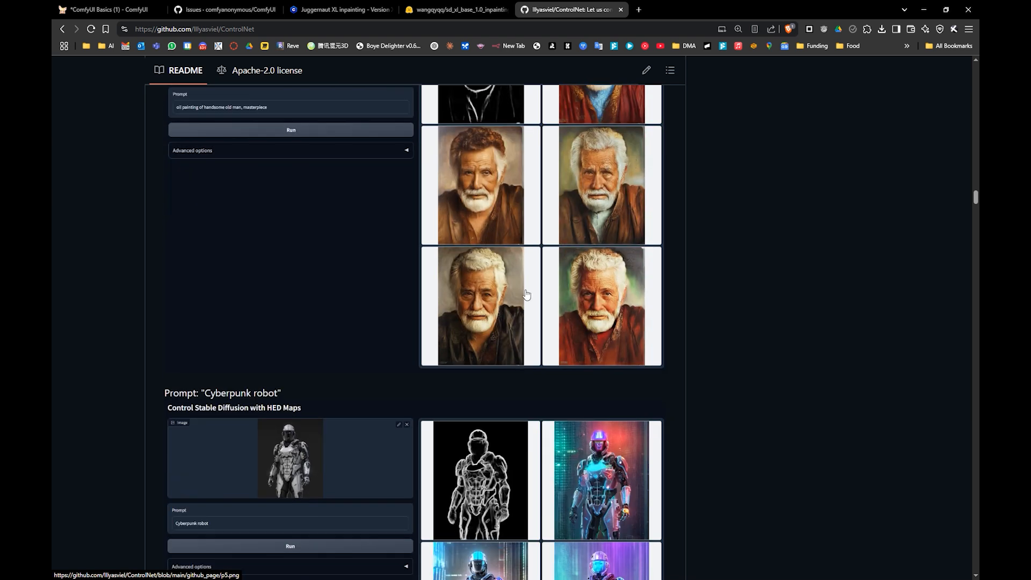
- Examine the ControlNet README examples from HED maps through user scribbles, interactive and fake scribbles to the human pose section
scroll(511, 330, up, 5)
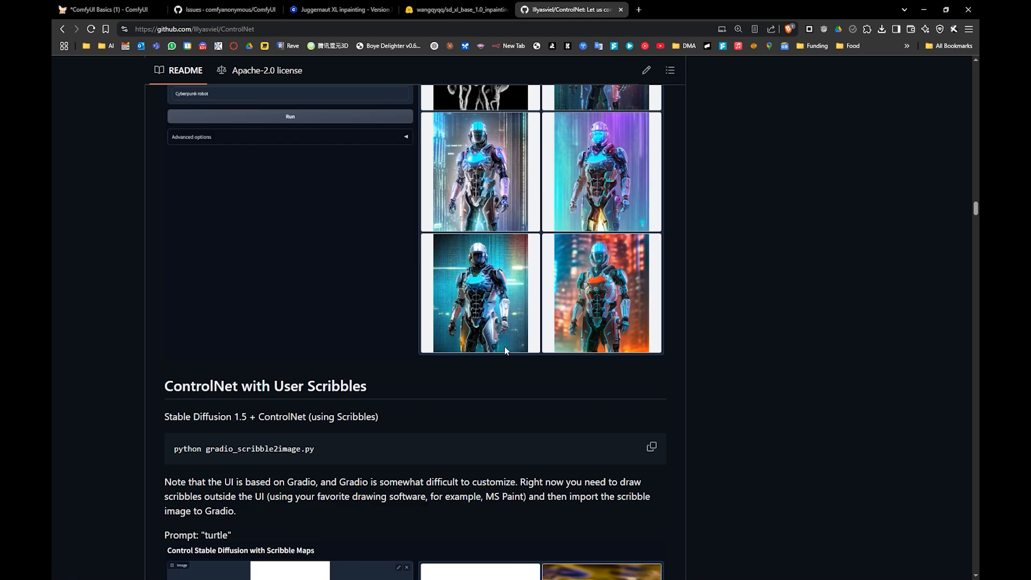
scroll(511, 350, down, 3)
scroll(509, 350, down, 5)
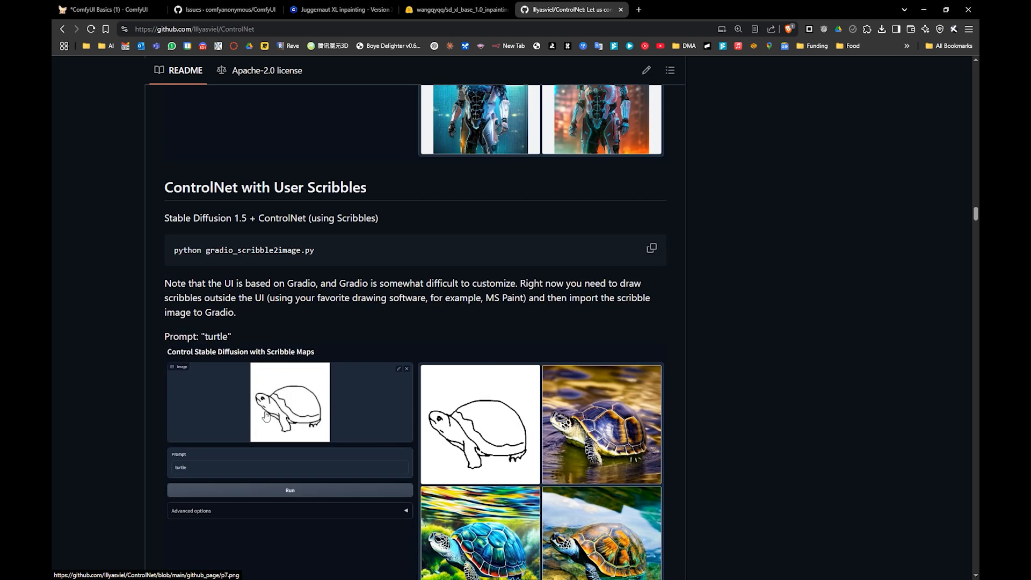
scroll(397, 429, down, 4)
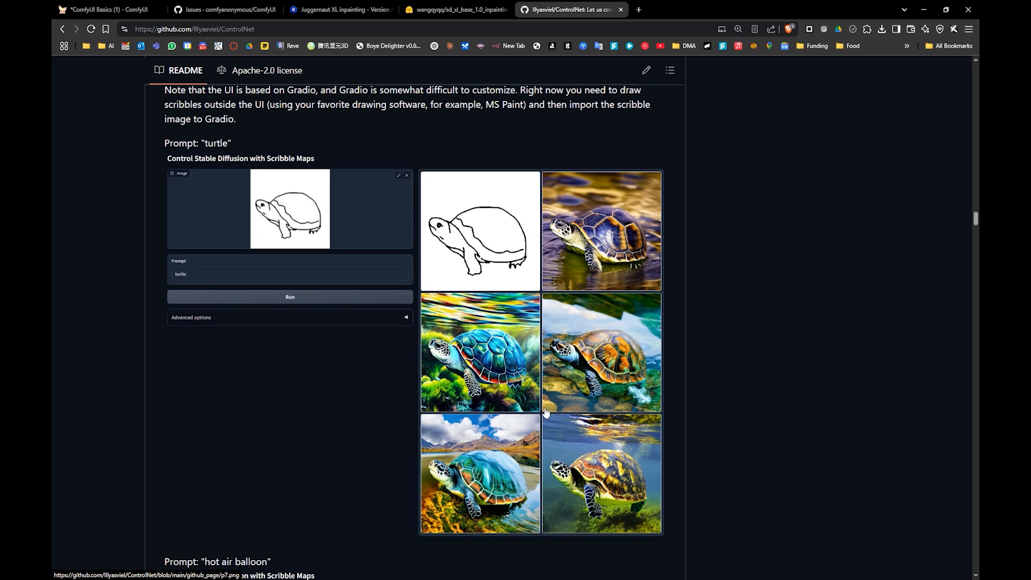
scroll(546, 412, down, 6)
scroll(546, 348, down, 10)
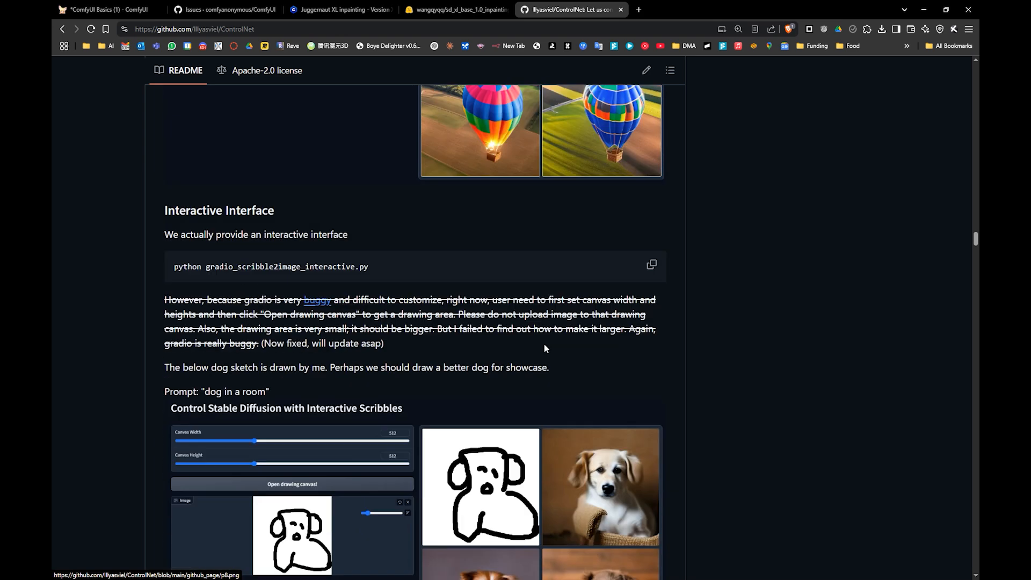
scroll(546, 349, down, 3)
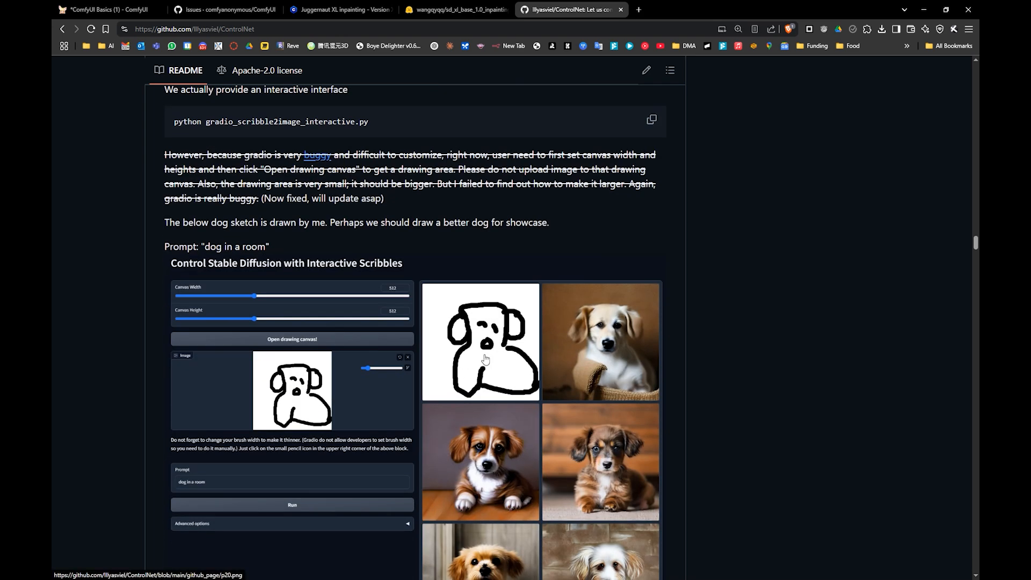
scroll(485, 359, down, 20)
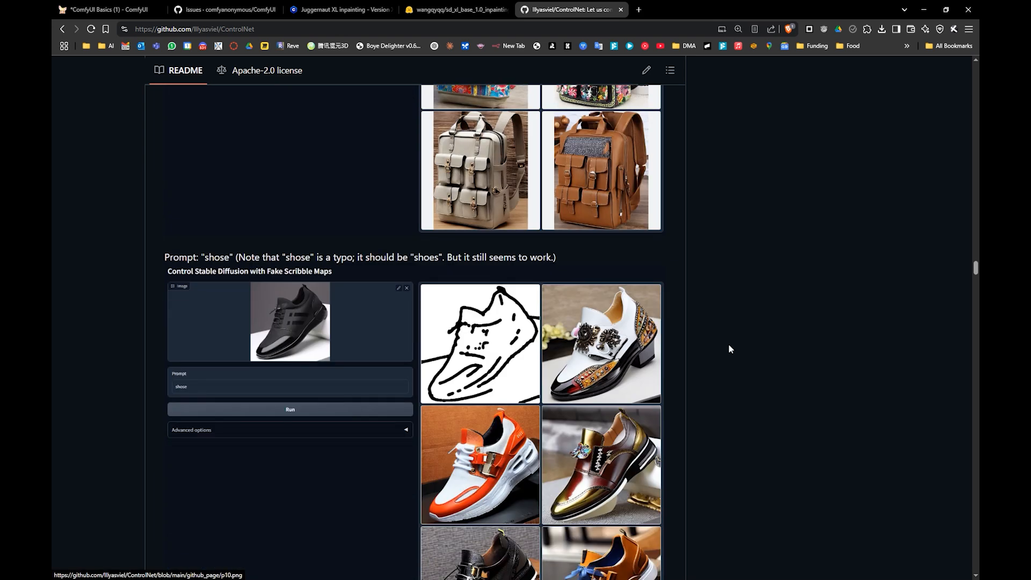
drag(976, 268, 967, 285)
scroll(602, 330, up, 2)
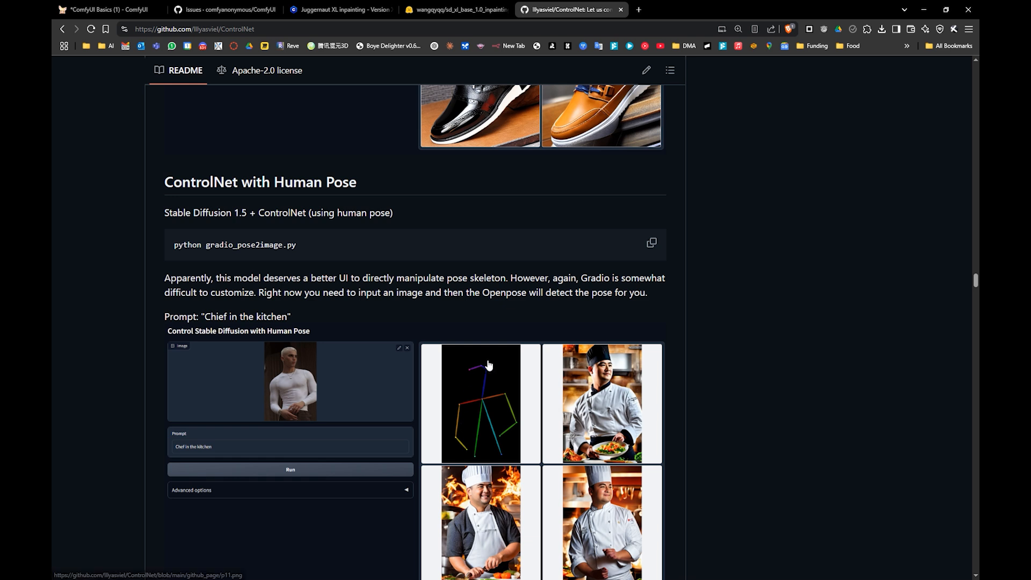
- Switch to ComfyUI, disable the Controlnet Depth group and enable the Controlnet Openpose group
click(102, 10)
drag(280, 371, 493, 374)
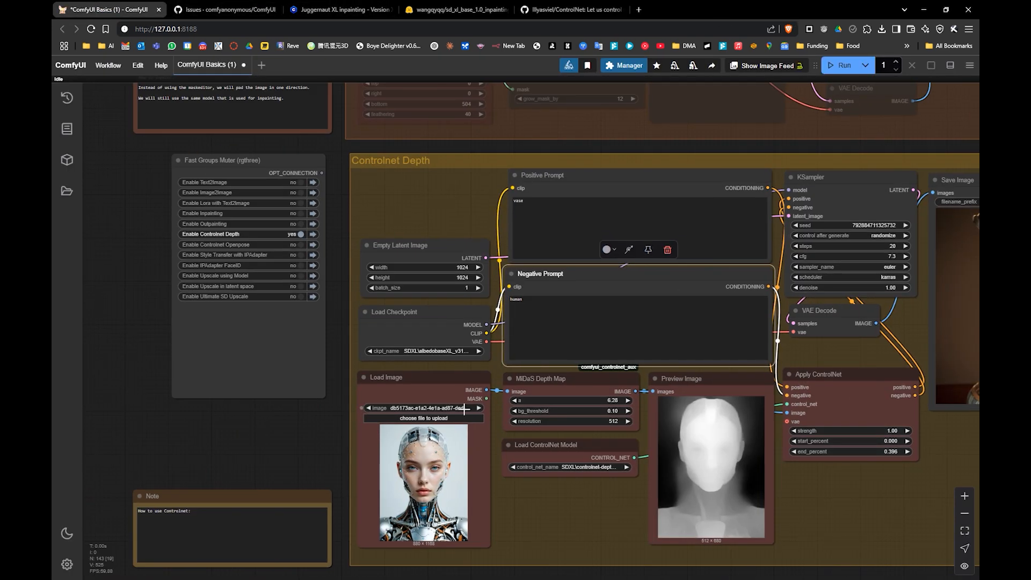
click(301, 234)
click(297, 244)
scroll(350, 212, down, 8)
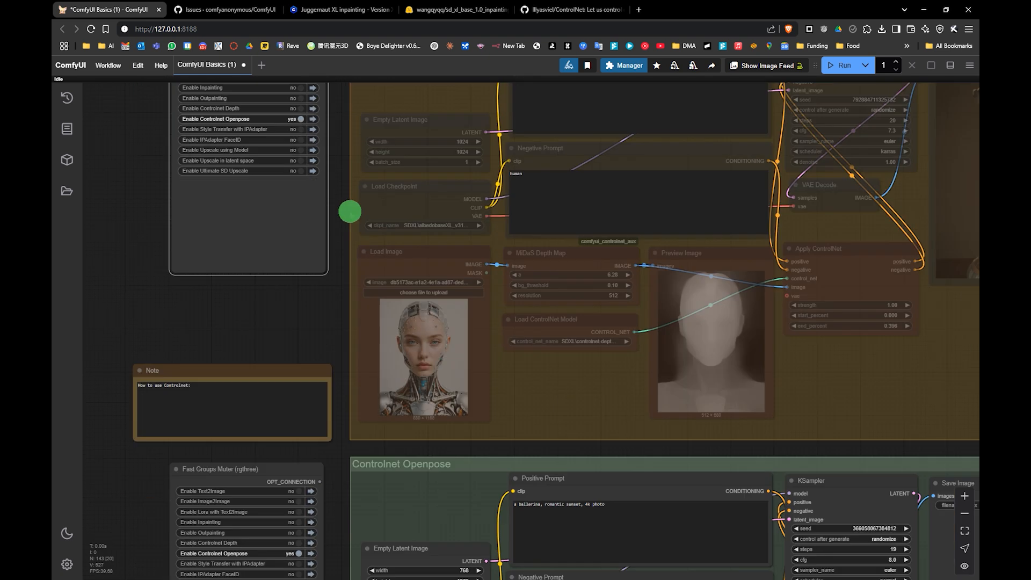
scroll(304, 268, down, 1)
scroll(304, 269, right, 1)
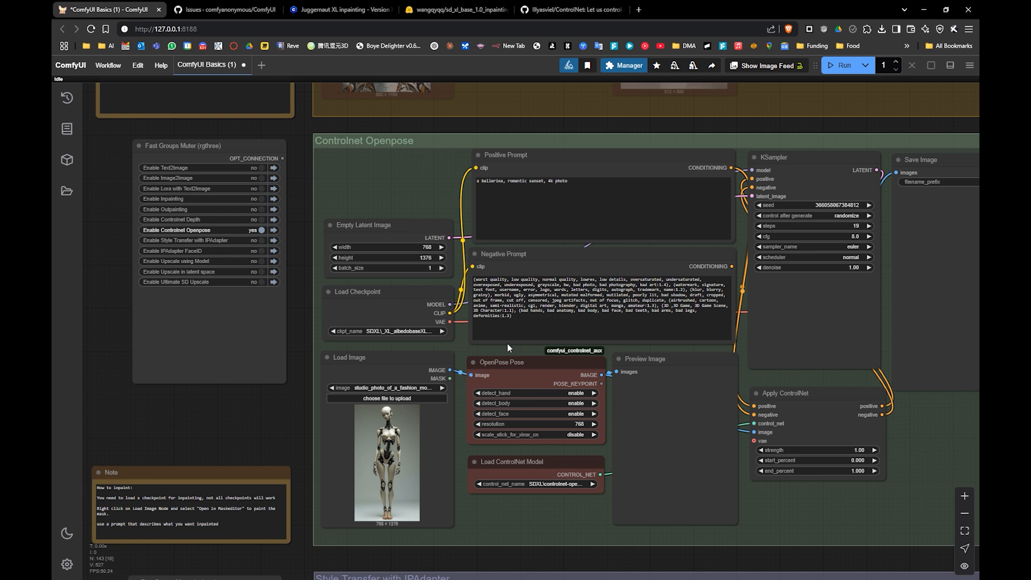
drag(507, 344, 434, 320)
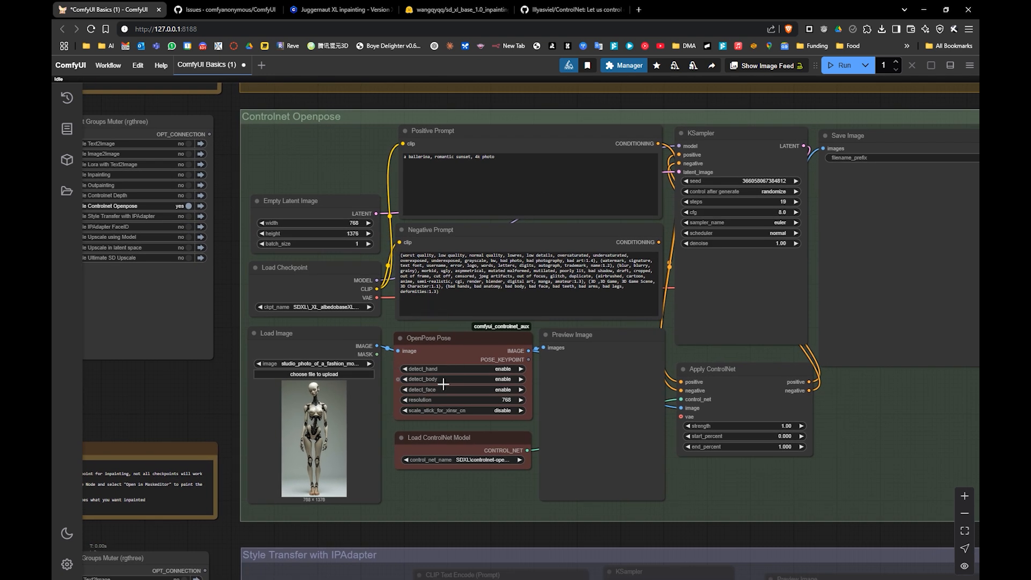
- Check the available ControlNet models, and temporarily widen the Load ControlNet Model node to read its full model path
scroll(443, 384, up, 2)
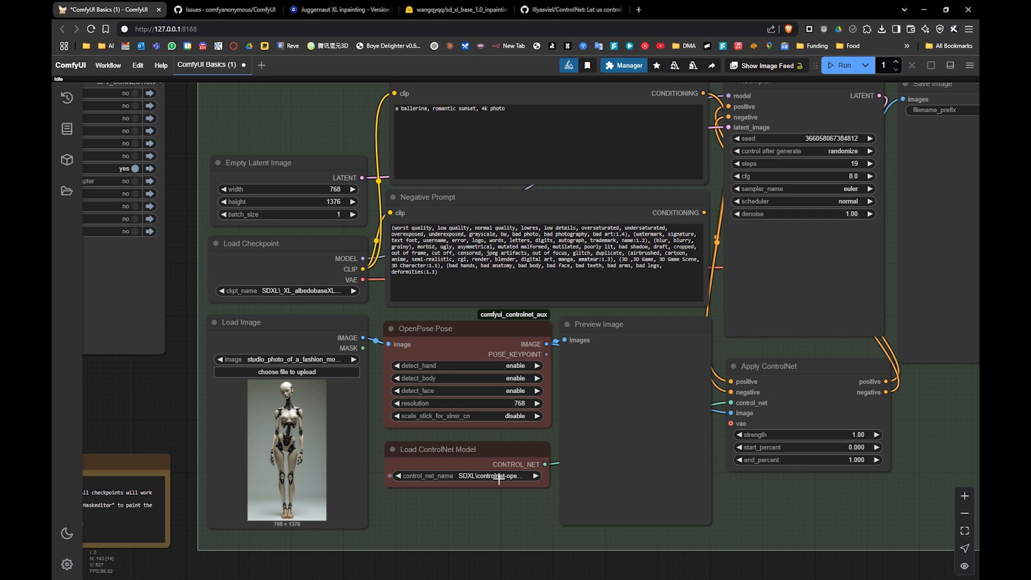
drag(501, 463, 468, 443)
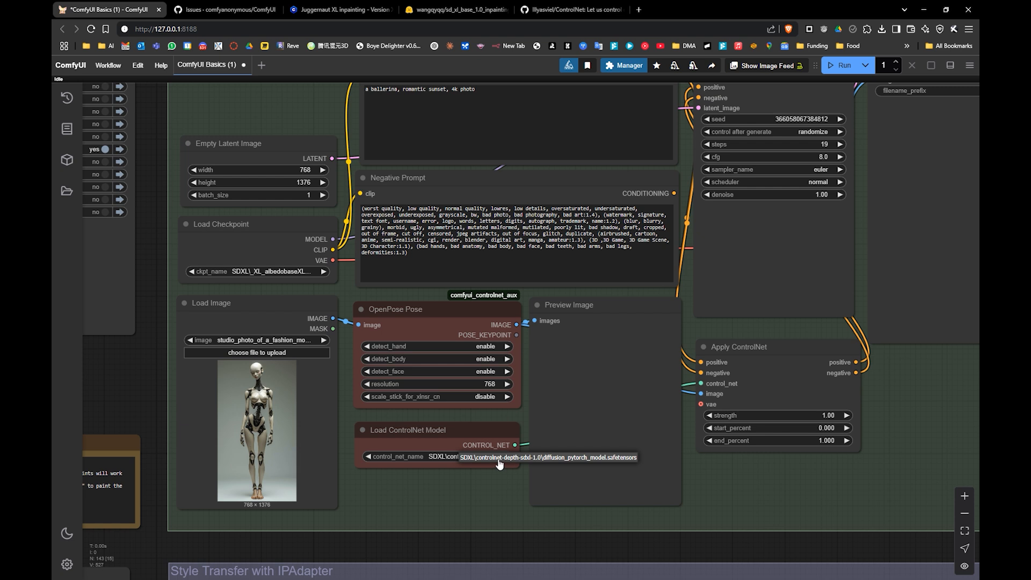
click(444, 479)
drag(450, 434, 448, 429)
drag(558, 417, 536, 408)
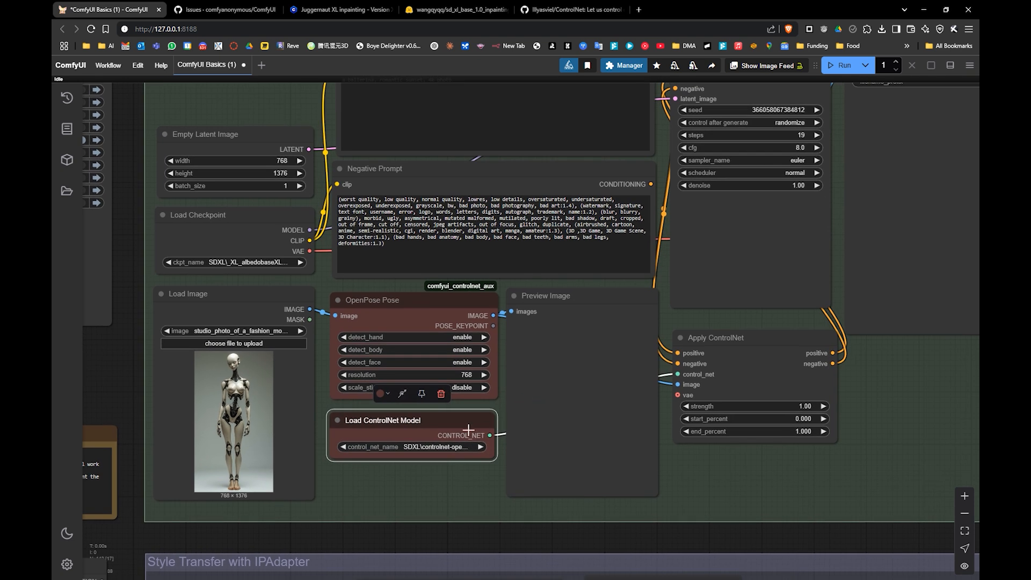
scroll(465, 426, up, 1)
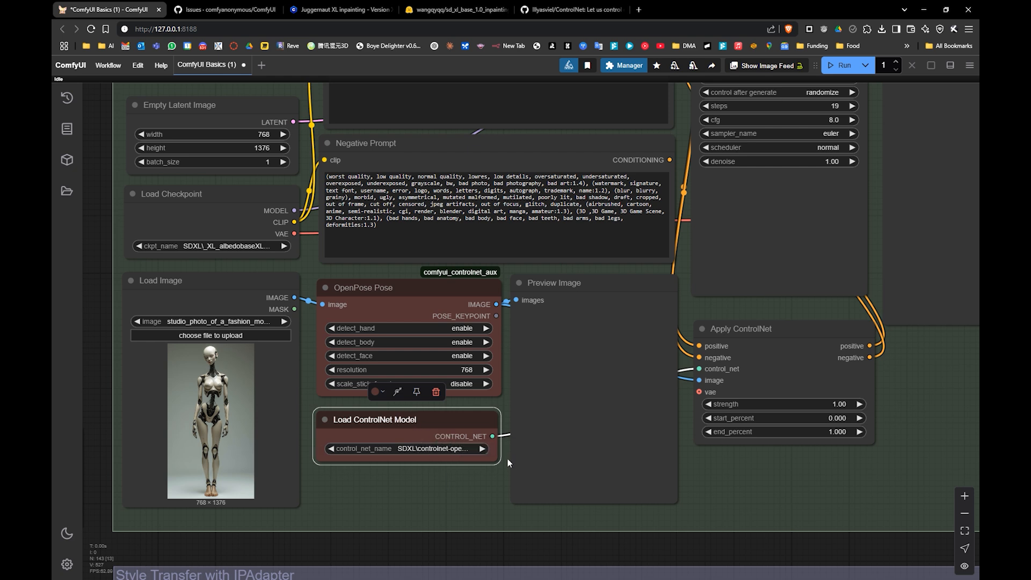
drag(494, 458, 698, 461)
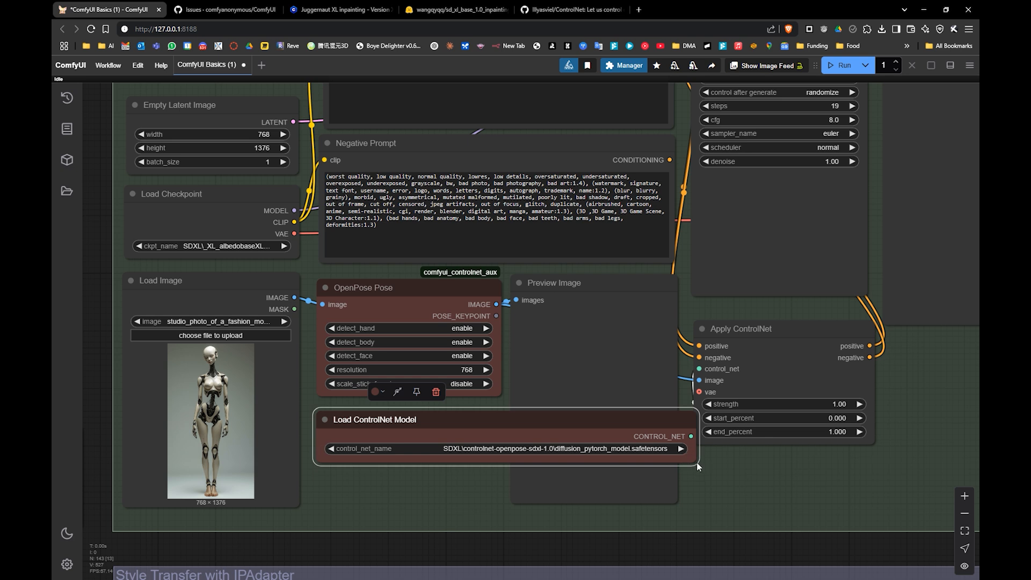
drag(697, 466, 500, 461)
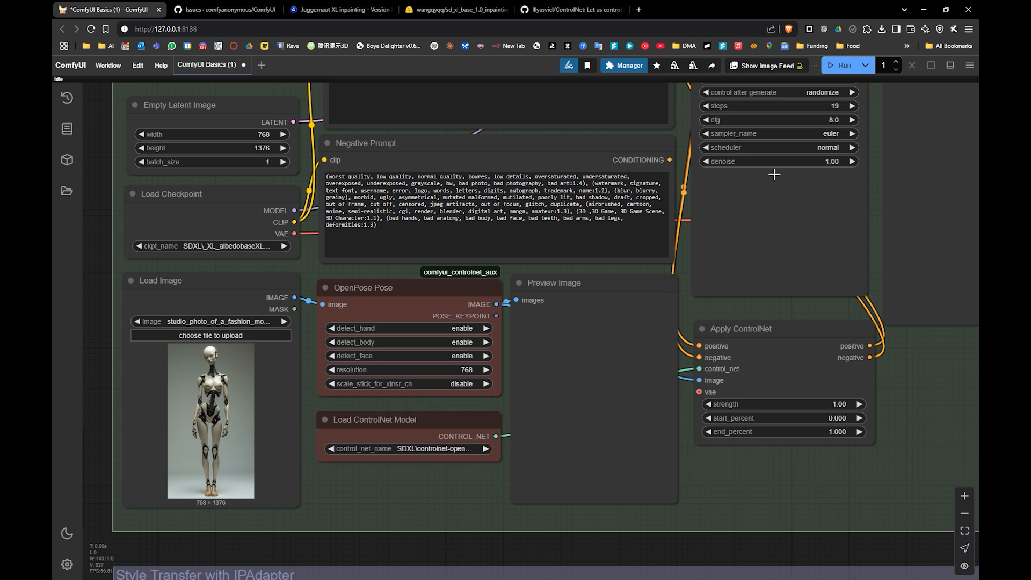
- Search the external models in ComfyUI Manager's Model Manager for "openpose"
click(626, 65)
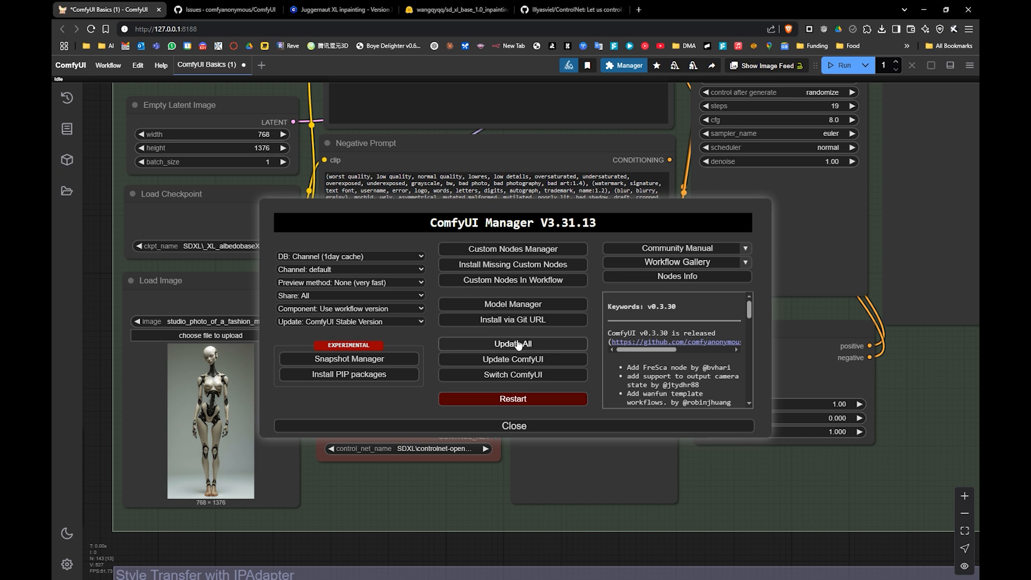
click(529, 305)
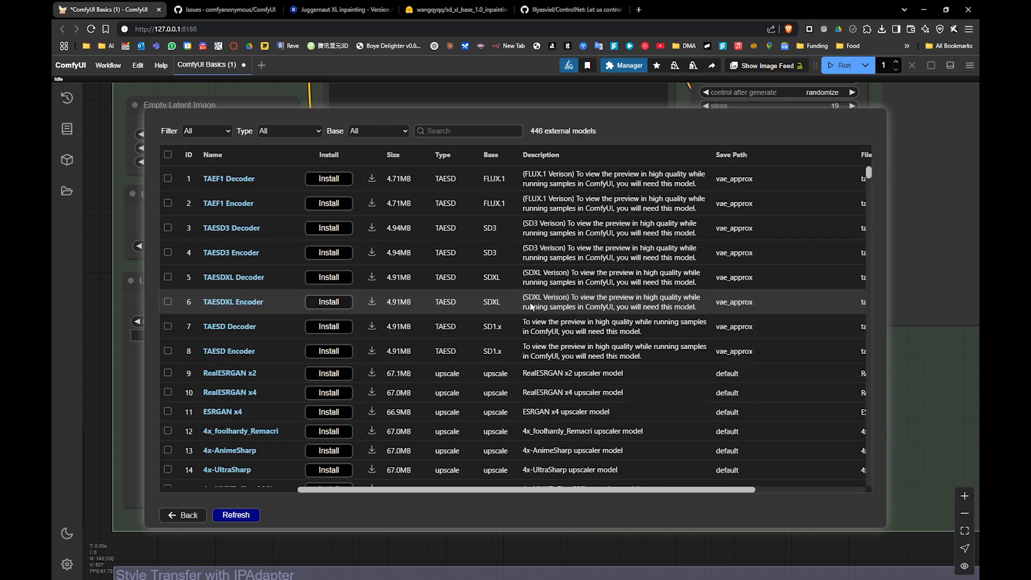
click(473, 131)
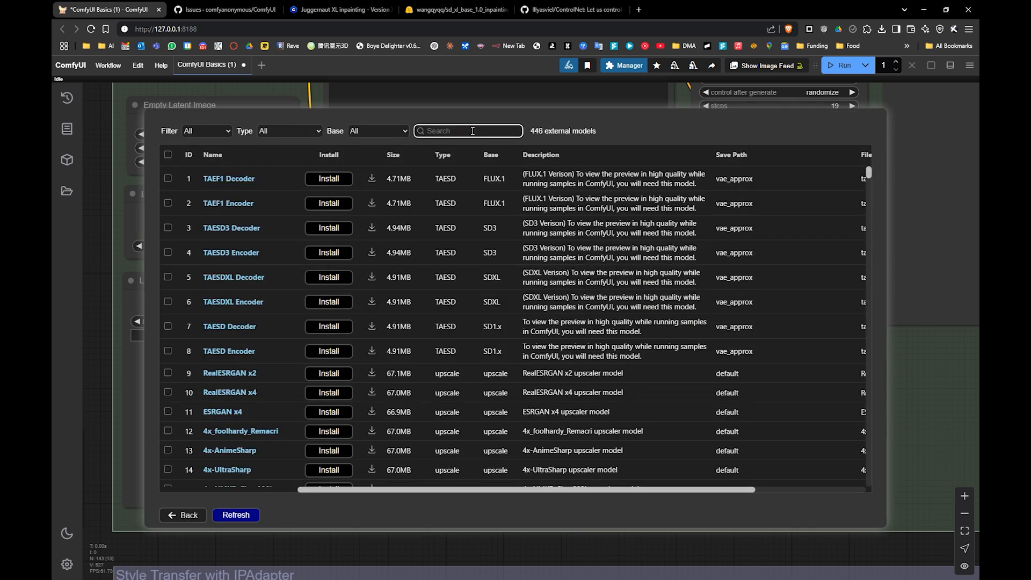
text(open)
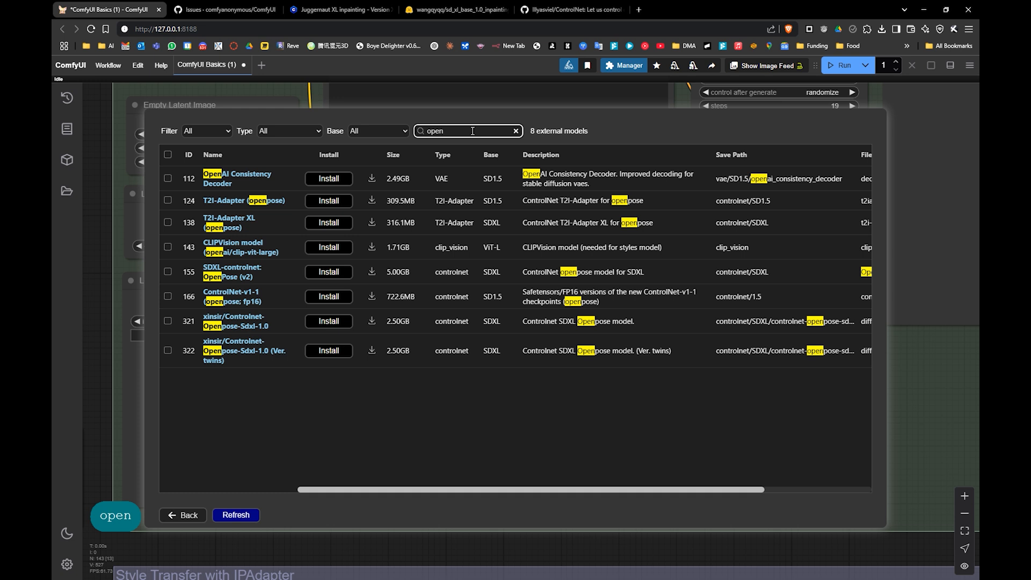
text(pose)
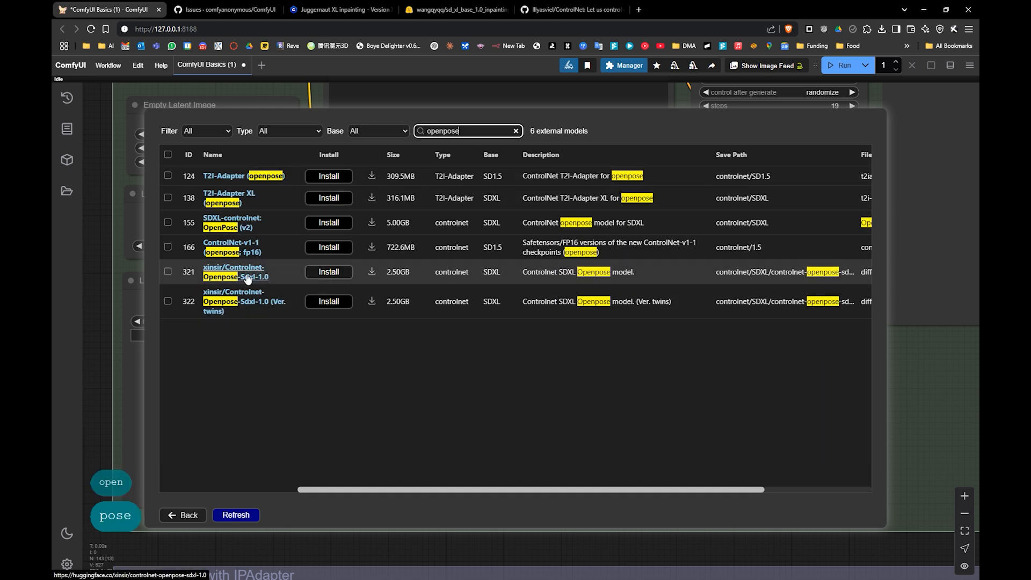
- Install the xinsir/Controlnet-Openpose-Sdxl-1.0 model, refresh the model list, and close the manager and the logs
click(328, 272)
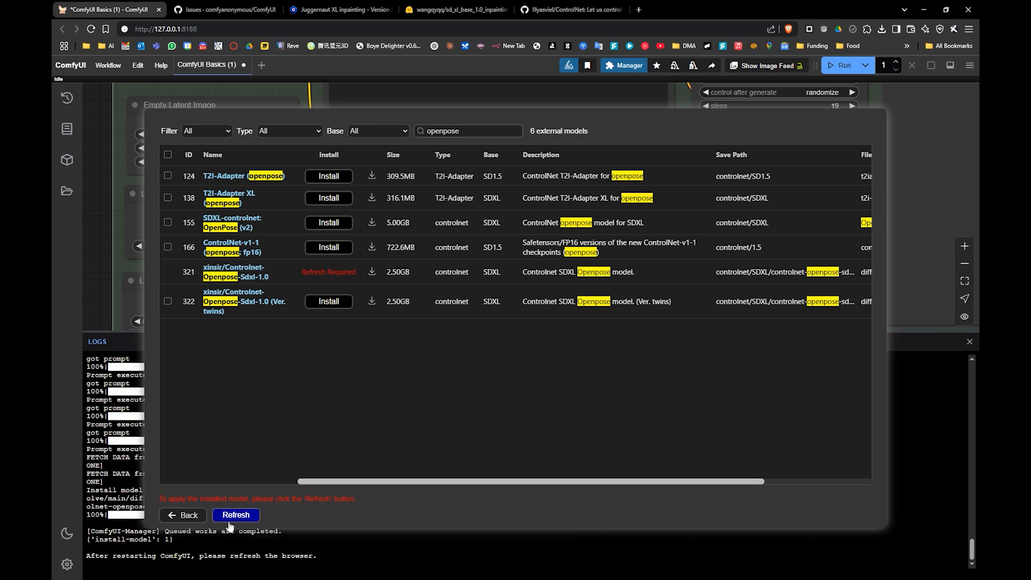
click(231, 515)
click(192, 515)
click(511, 424)
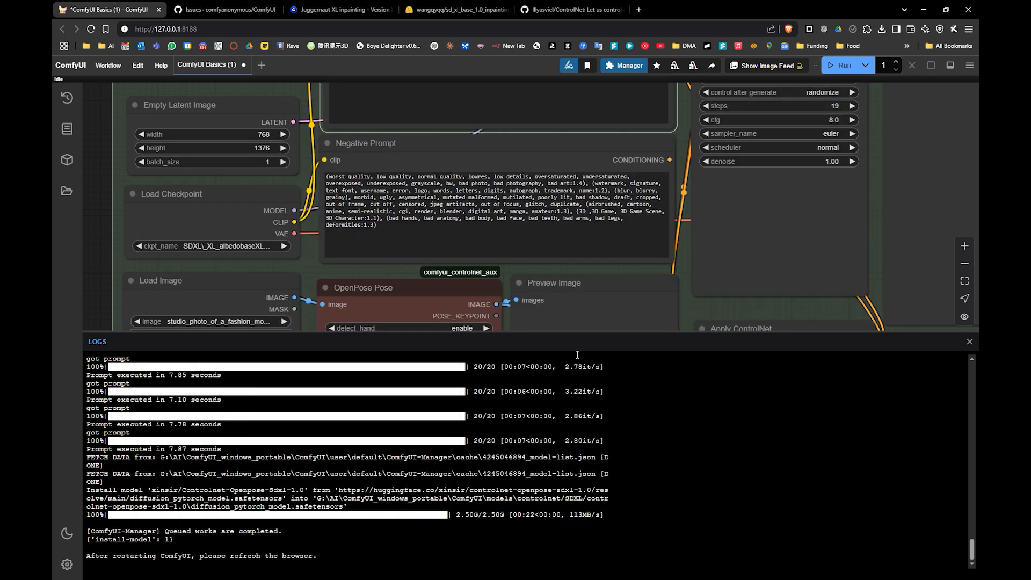
click(953, 342)
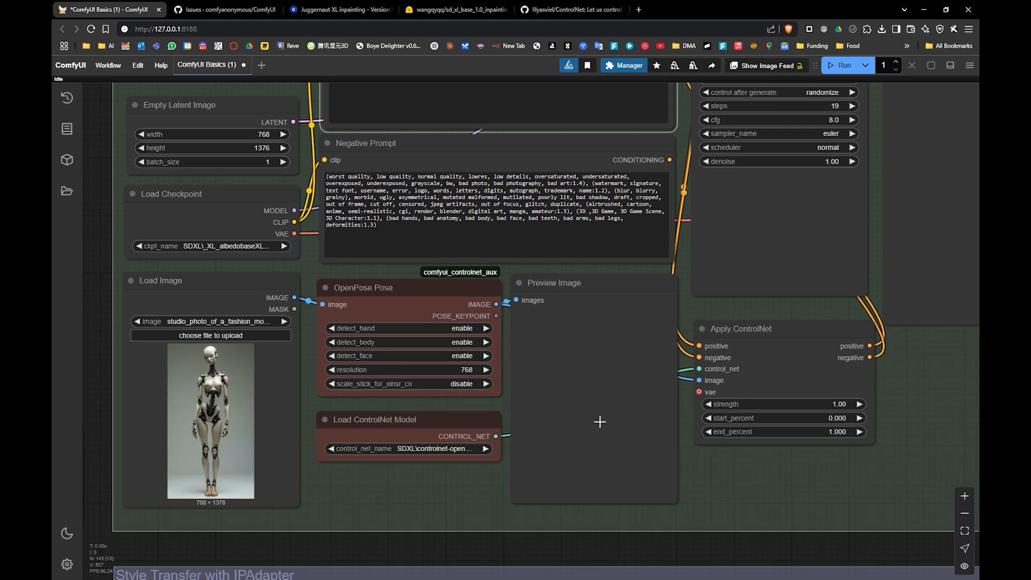
- Set the Load ControlNet Model node to SDXL\controlnet-openpose-sdxl-1.0\diffusion_pytorch_model.safetensors
drag(579, 417, 571, 395)
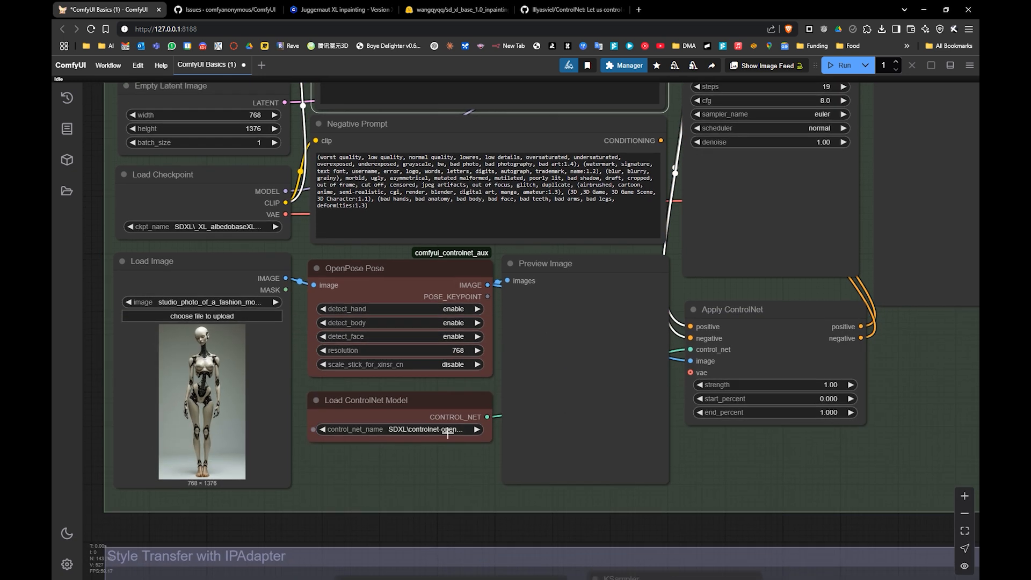
click(447, 431)
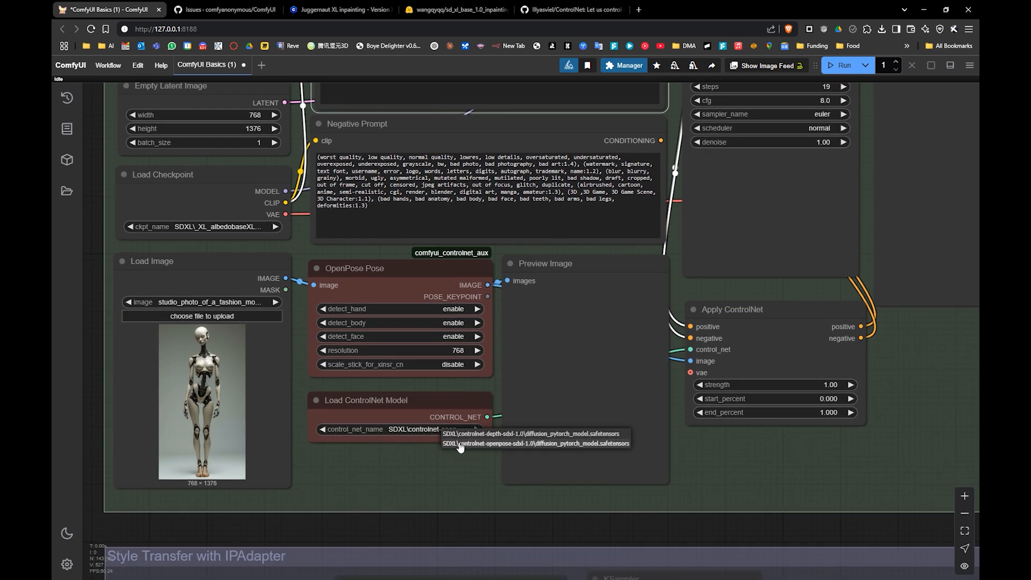
click(479, 444)
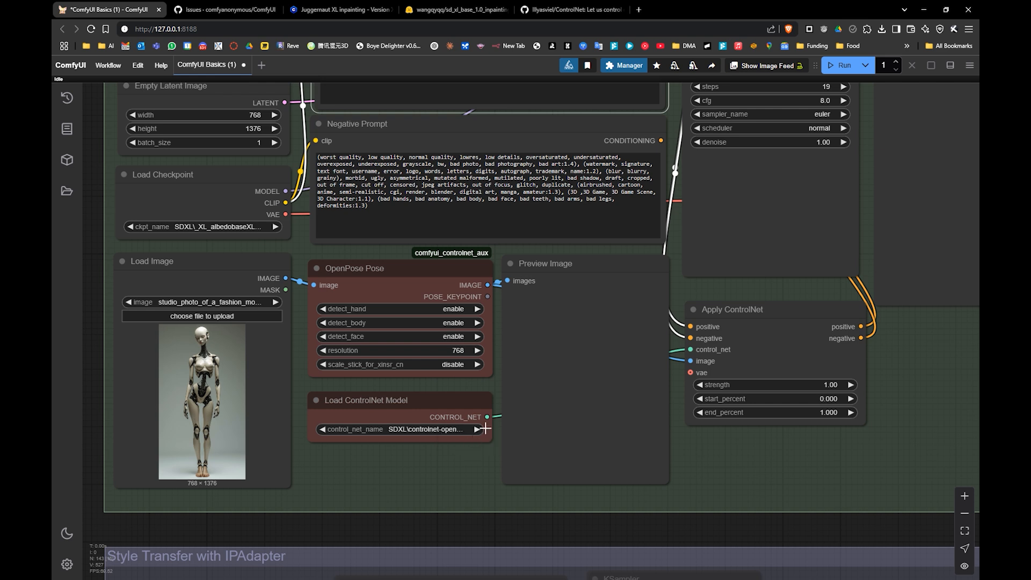
- Run the Openpose workflow to extract a pose from the loaded image
click(419, 270)
drag(572, 394, 532, 397)
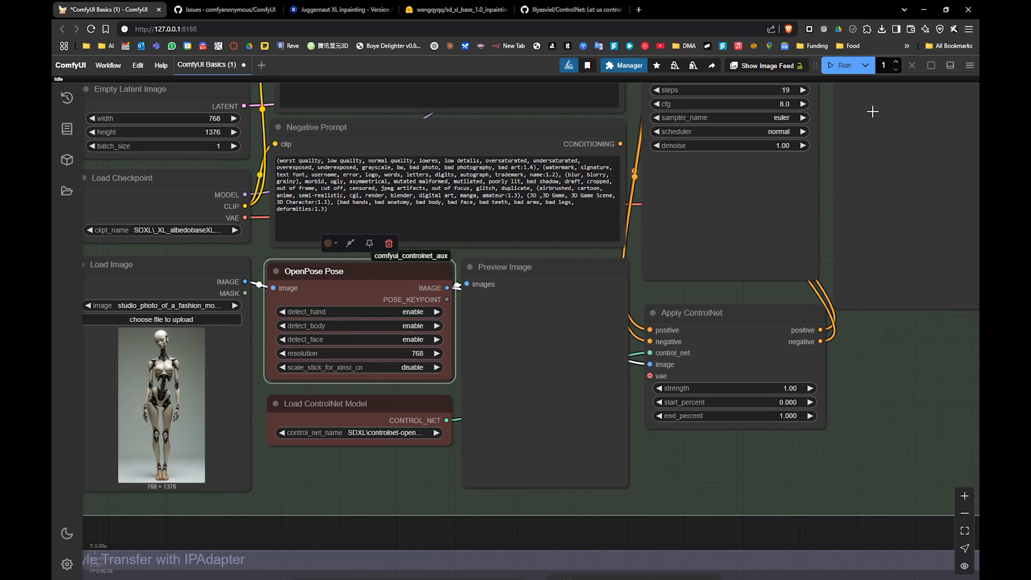
click(843, 65)
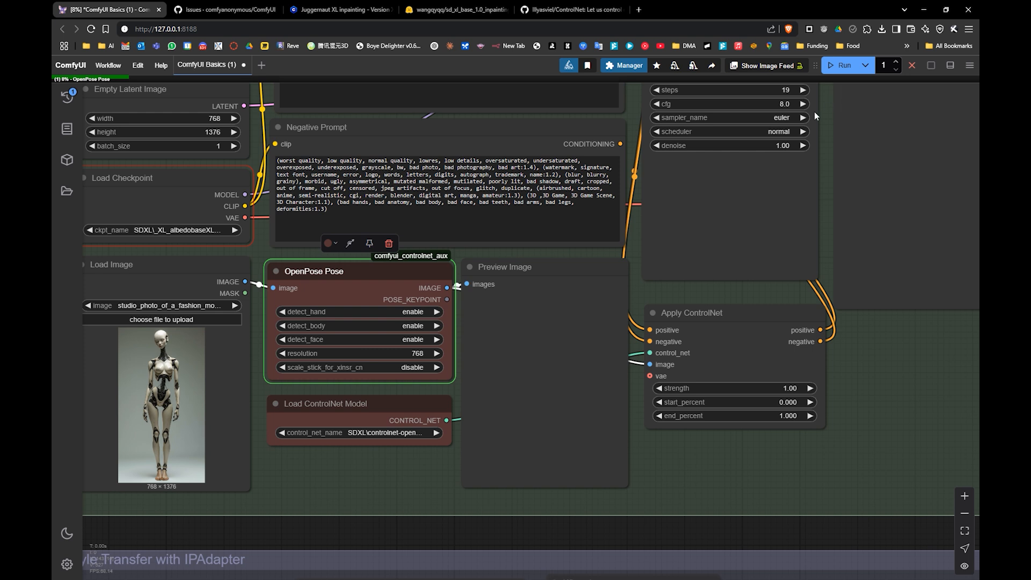
- Set the Load Checkpoint node to SDXL\epicrealismXL_vxviiLastfameRealism.safetensors and run the workflow again
drag(450, 176, 641, 228)
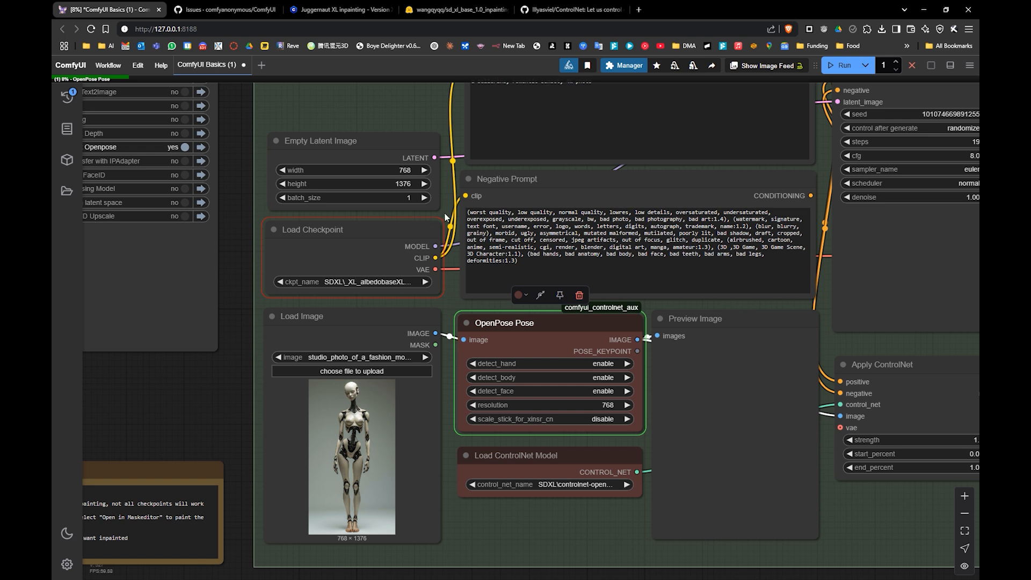
click(386, 281)
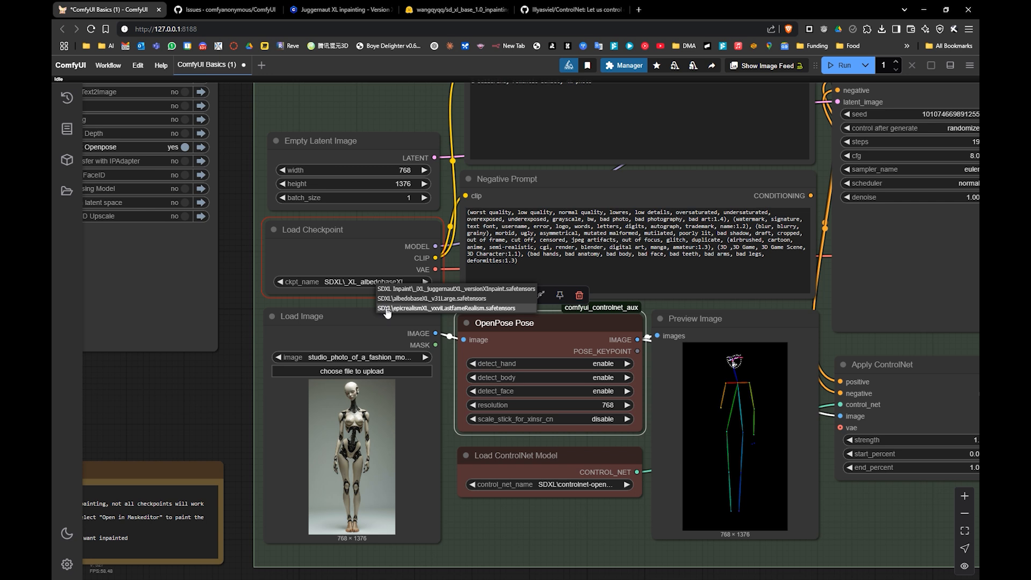
click(387, 309)
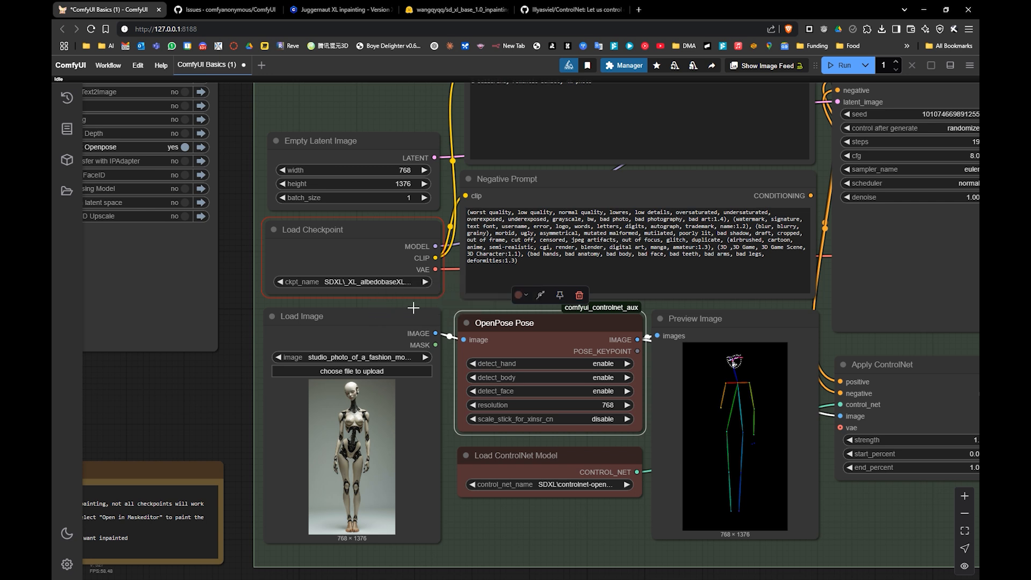
click(855, 70)
drag(737, 241, 637, 269)
scroll(689, 234, down, 1)
drag(736, 245, 655, 246)
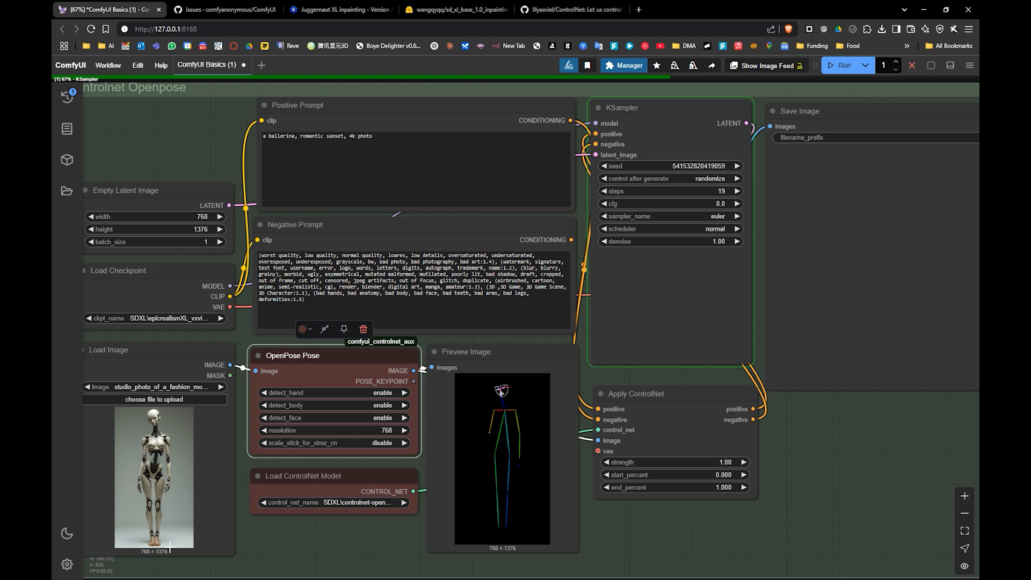
scroll(379, 394, up, 6)
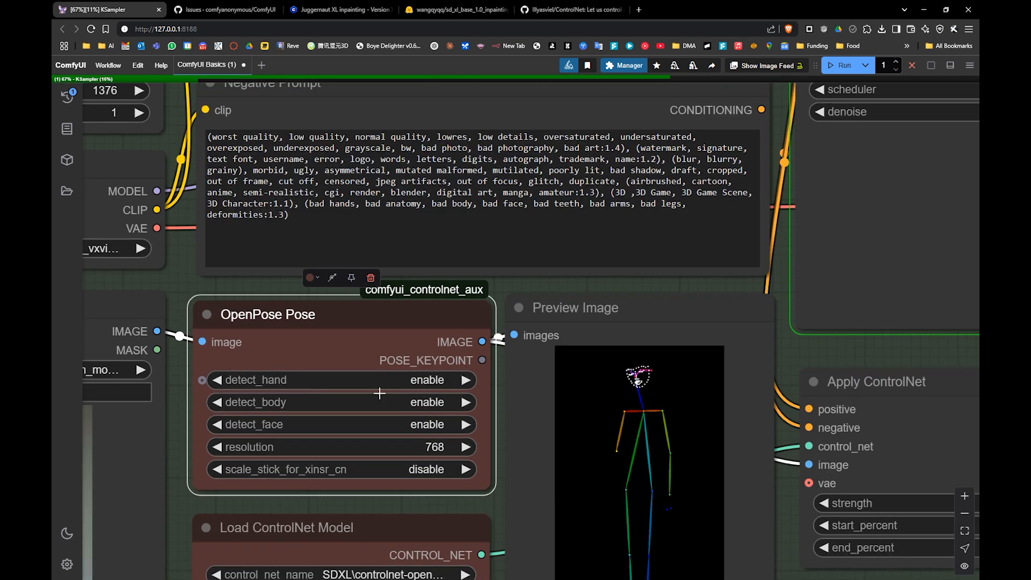
- Review the OpenPose Pose node's settings and examine the generated image in the Save Image node
drag(381, 403, 422, 385)
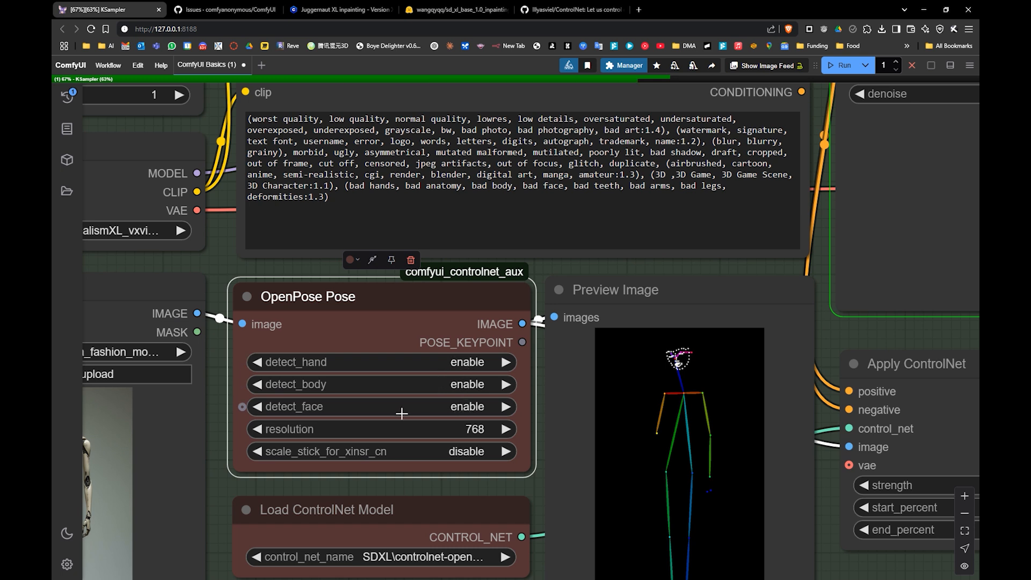
drag(368, 419, 471, 393)
scroll(478, 392, down, 1)
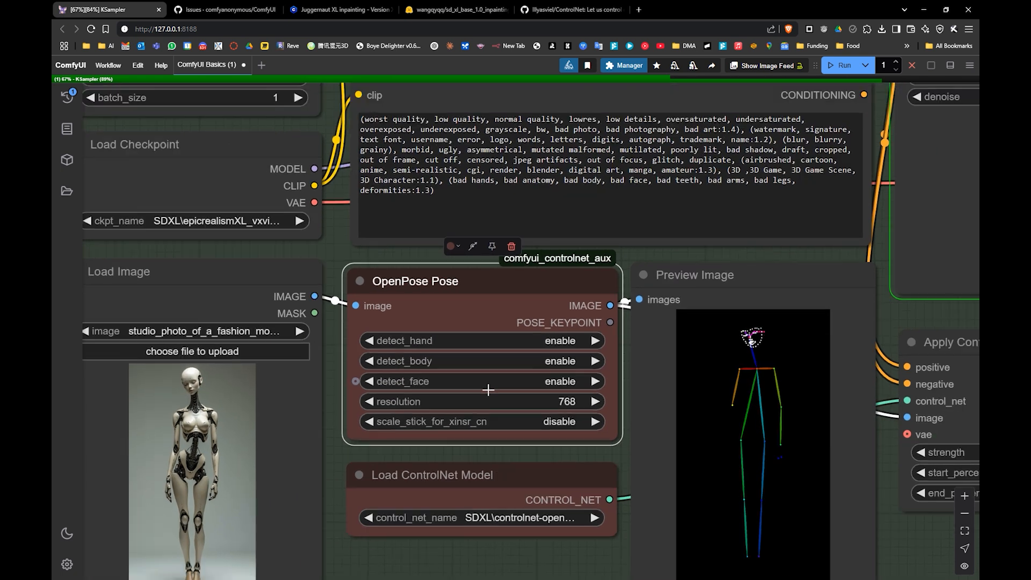
drag(620, 398, 578, 414)
drag(741, 325, 627, 373)
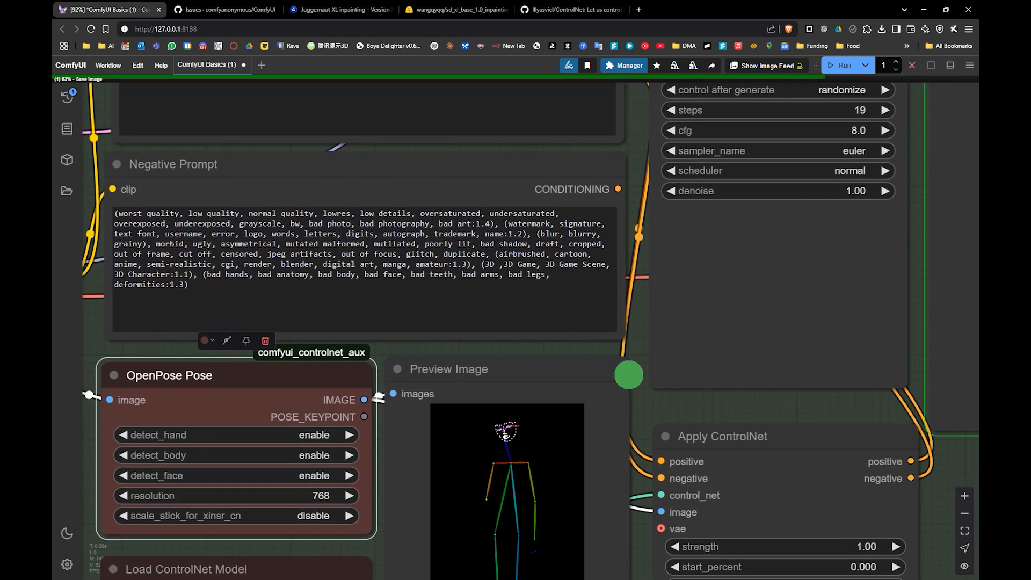
mouse_move(739, 272)
mouse_down()
mouse_move(578, 387)
mouse_move(276, 398)
mouse_up()
scroll(363, 406, down, 3)
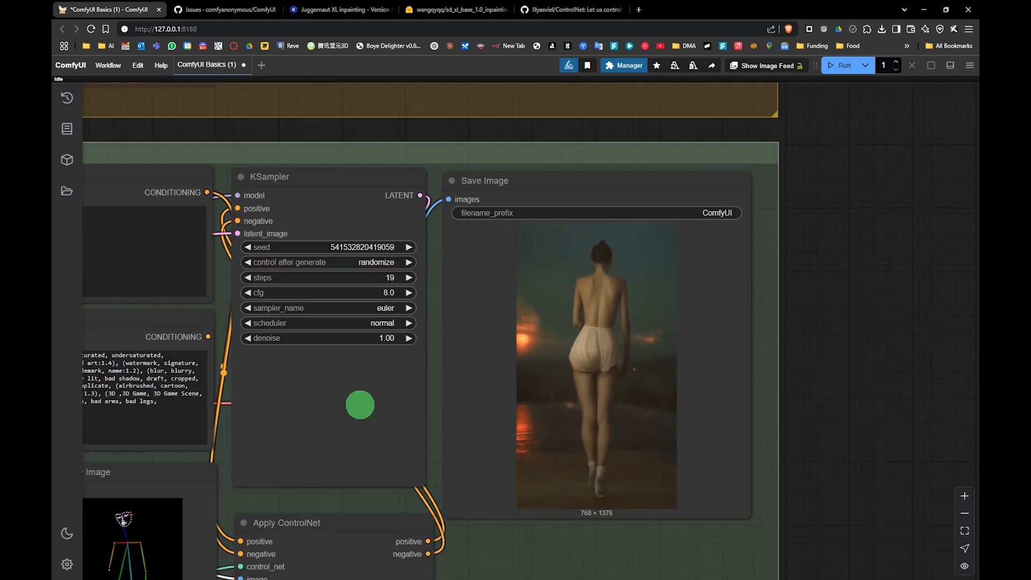
drag(359, 405, 520, 355)
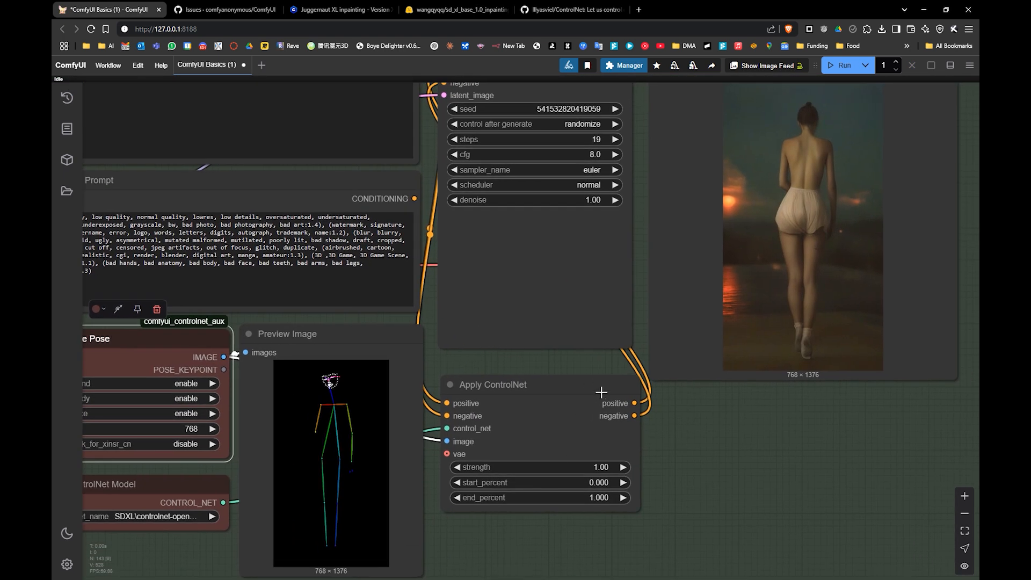
mouse_move(592, 379)
mouse_down()
mouse_move(617, 371)
mouse_move(583, 363)
mouse_move(566, 382)
mouse_move(611, 375)
mouse_up()
scroll(583, 364, down, 1)
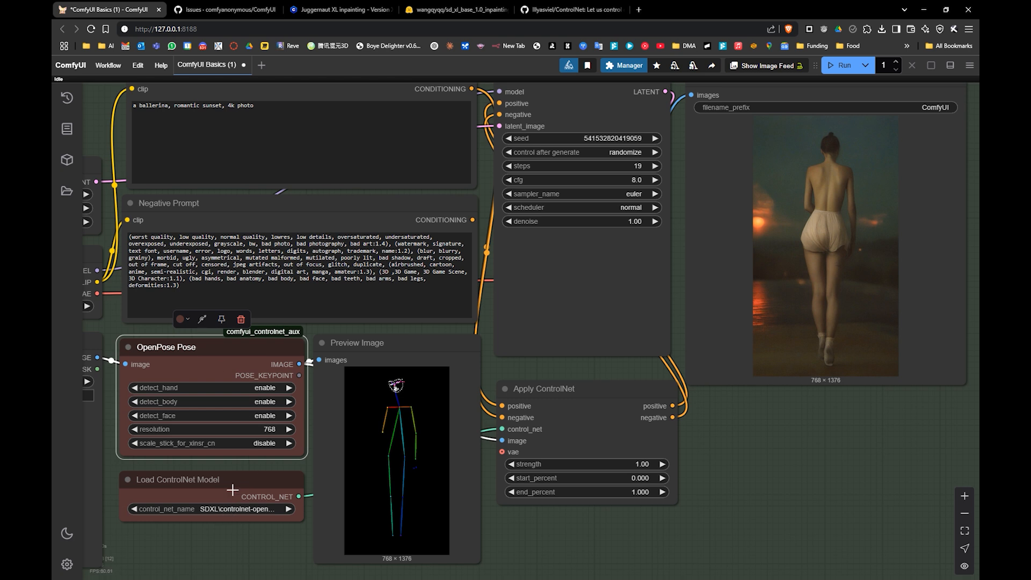
- Compare the extracted pose preview with the loaded reference image and the generated image, and check the Load ControlNet Model node
drag(230, 351, 332, 327)
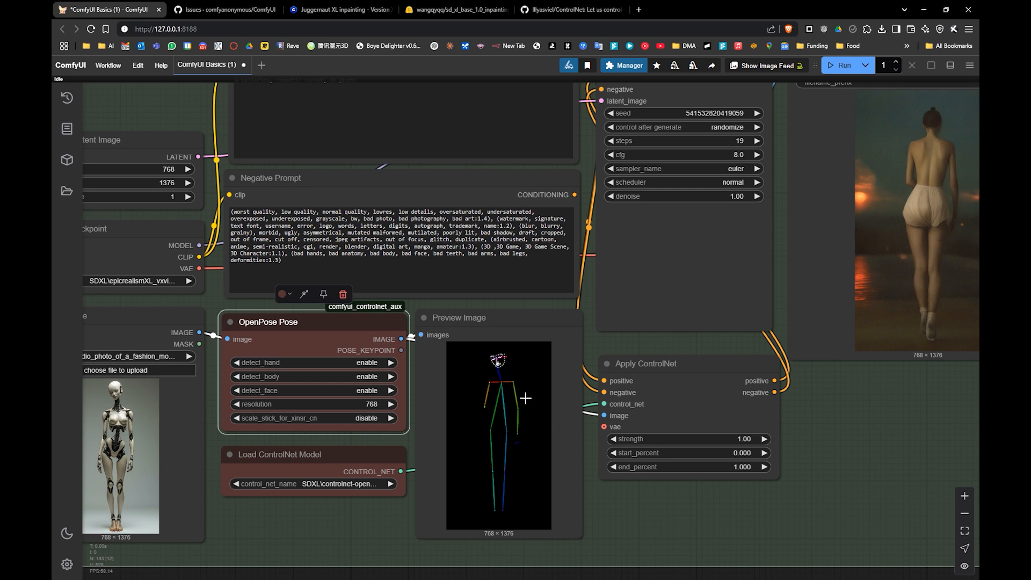
scroll(526, 398, up, 7)
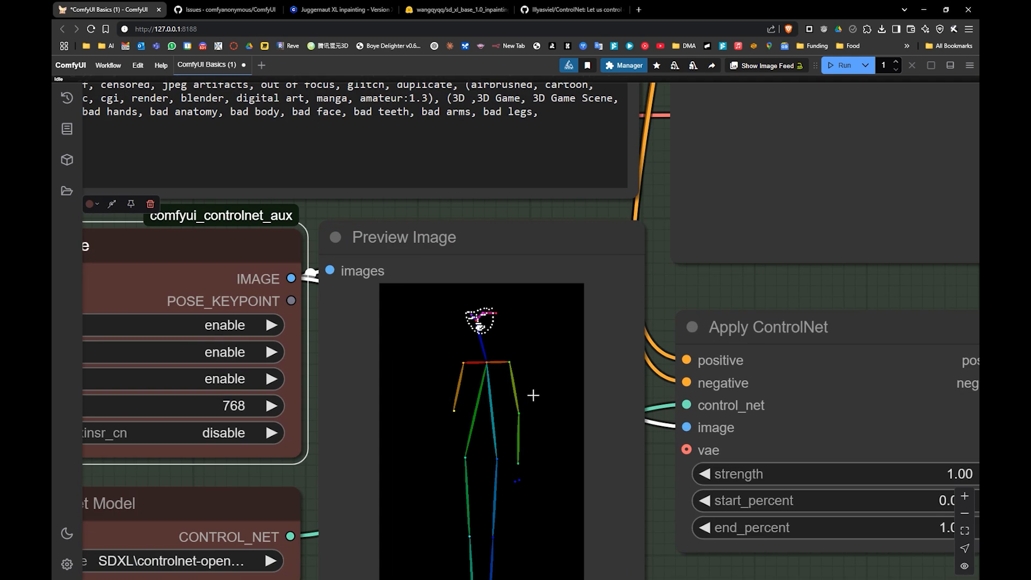
scroll(478, 435, down, 4)
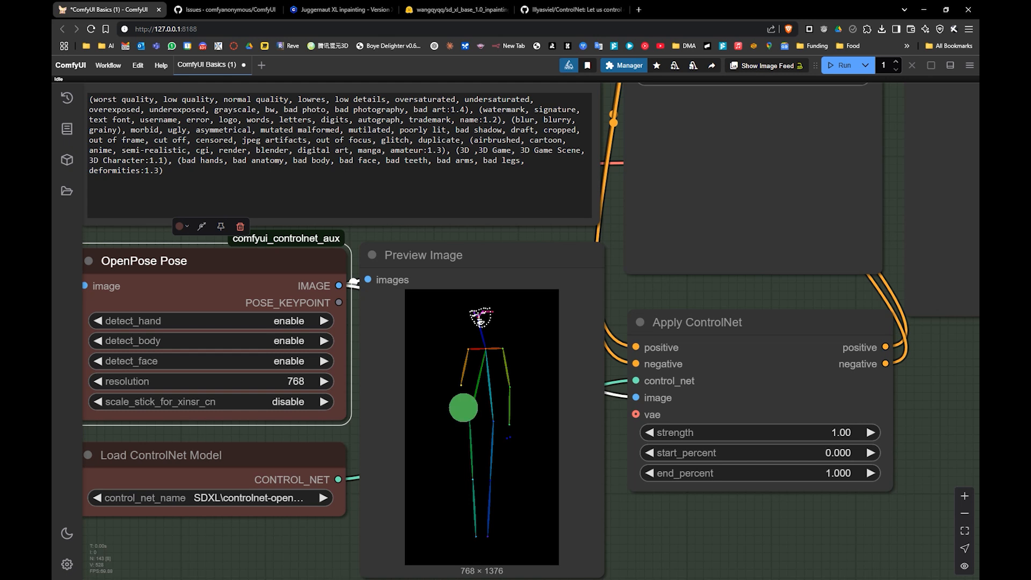
scroll(572, 375, down, 3)
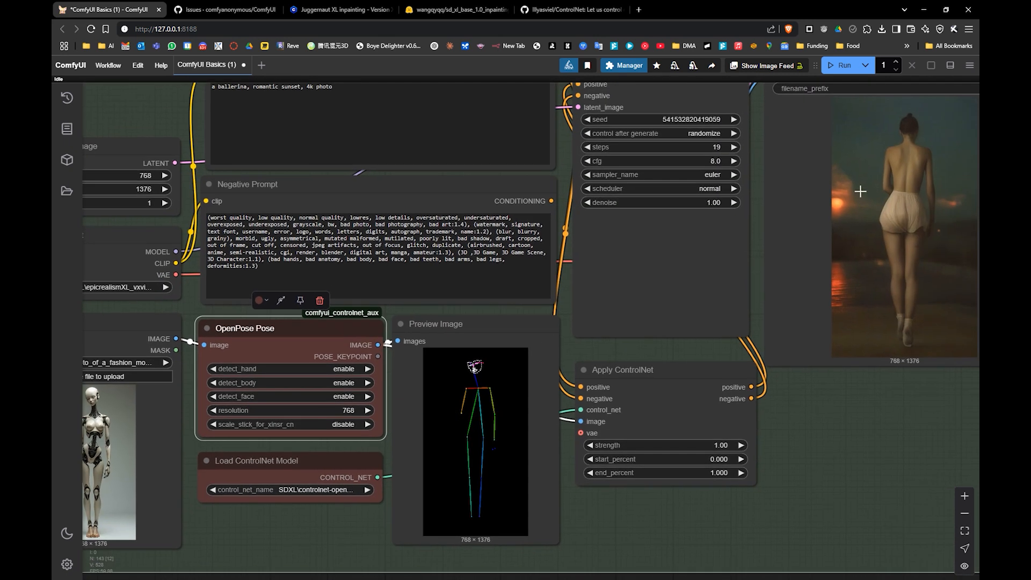
scroll(721, 334, left, 3)
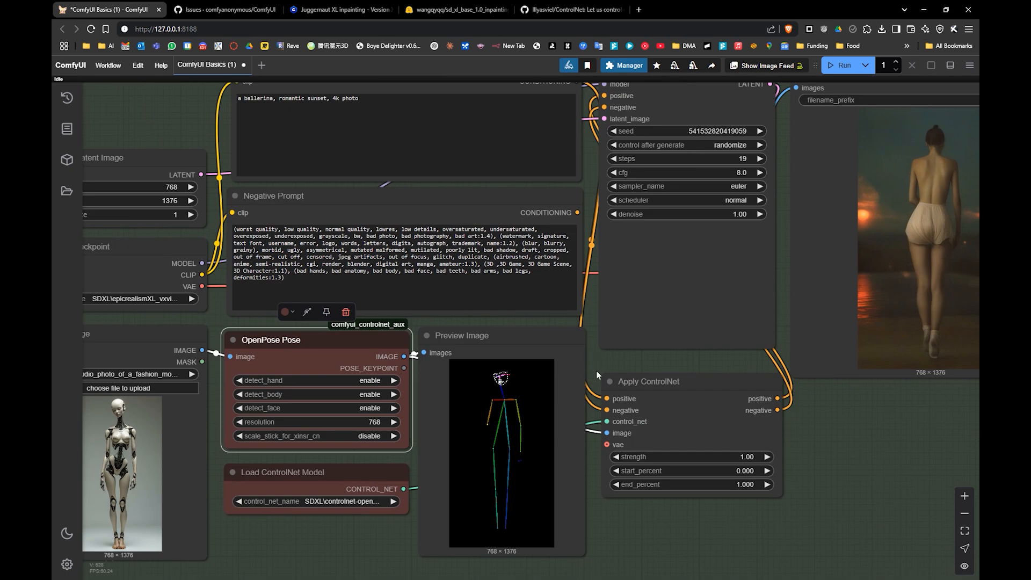
scroll(544, 383, down, 3)
scroll(545, 382, left, 2)
click(402, 440)
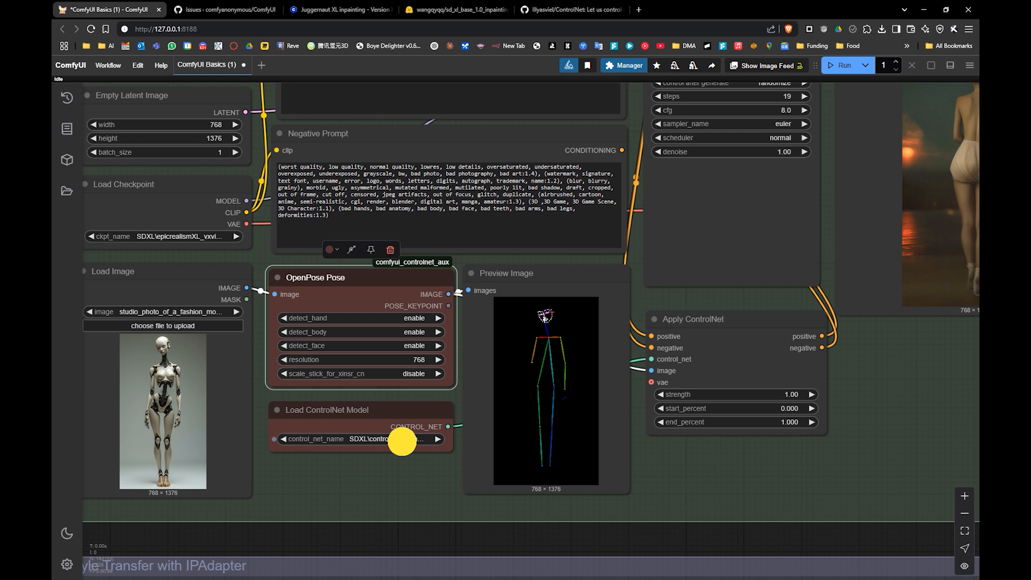
click(414, 452)
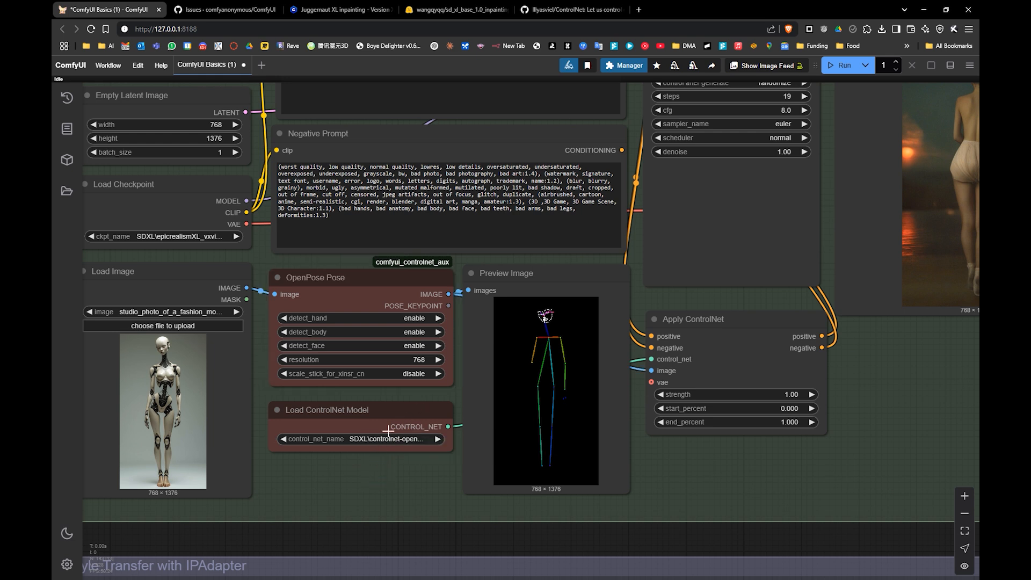
scroll(518, 375, up, 3)
scroll(517, 375, right, 2)
scroll(590, 337, down, 1)
scroll(590, 337, left, 1)
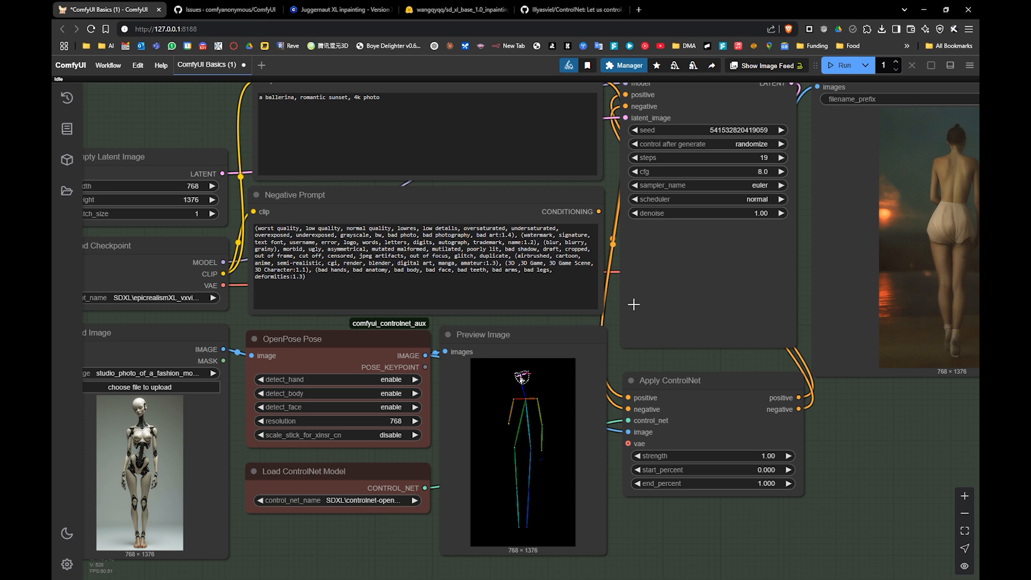
- Search the Model Manager for "openpos" and install the SDXL-controlnet: OpenPose (v2) model
click(625, 65)
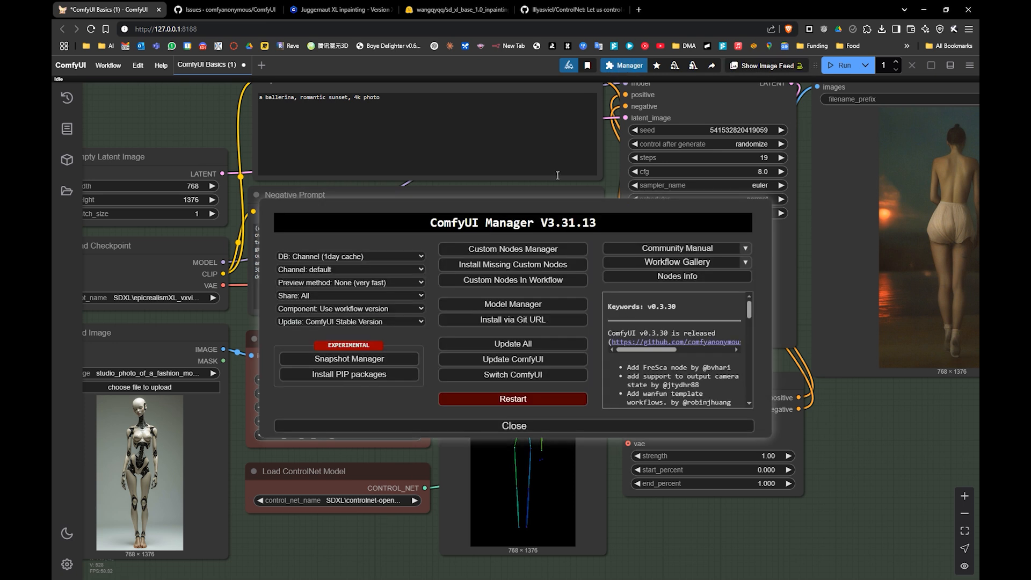
click(515, 303)
click(480, 132)
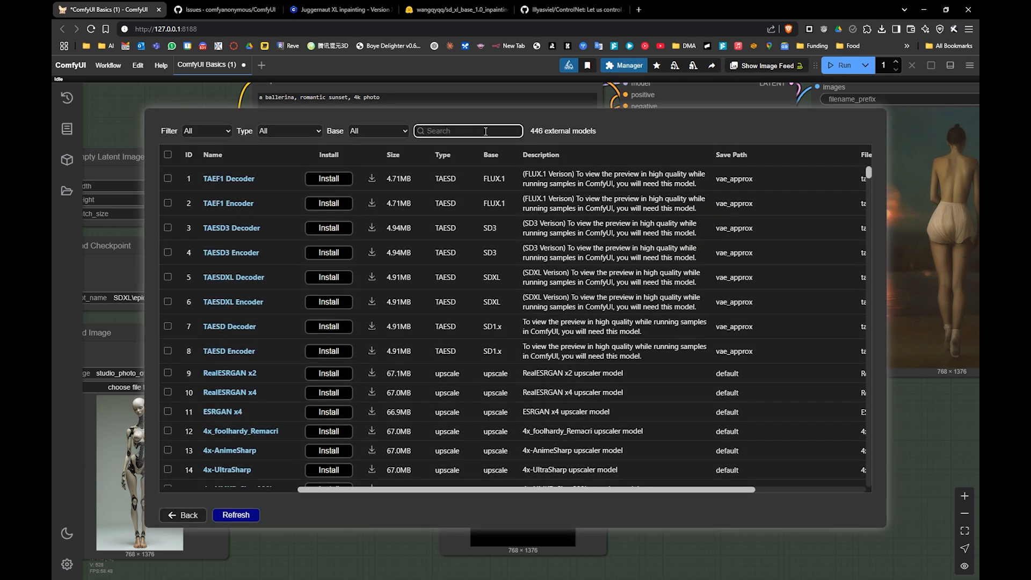
text(open)
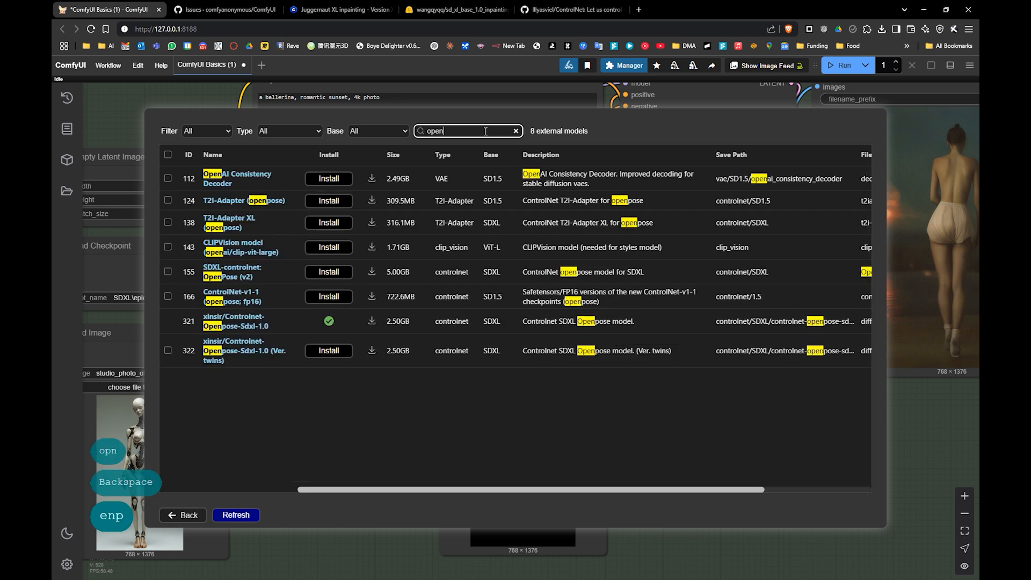
text(pos)
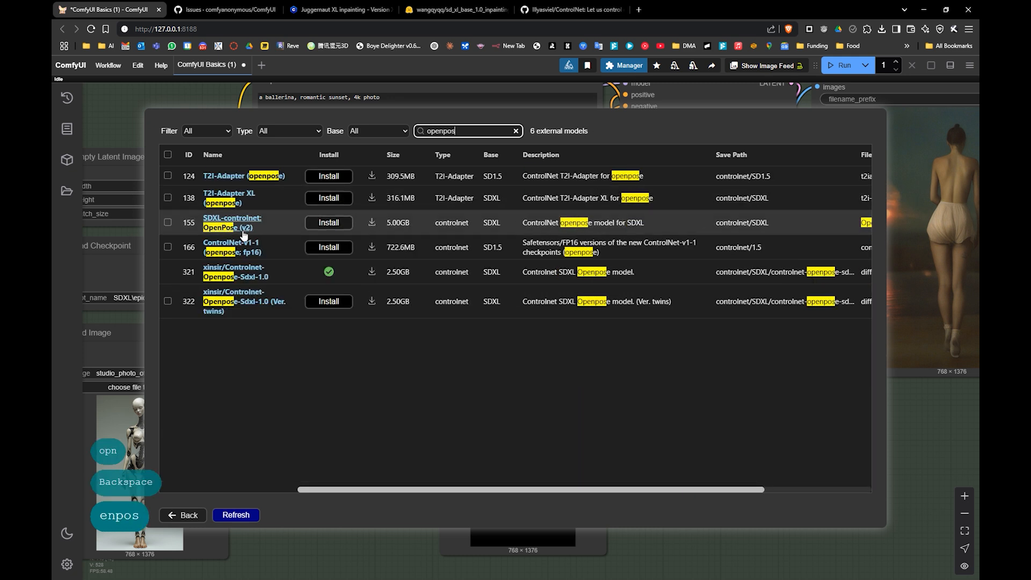
click(326, 222)
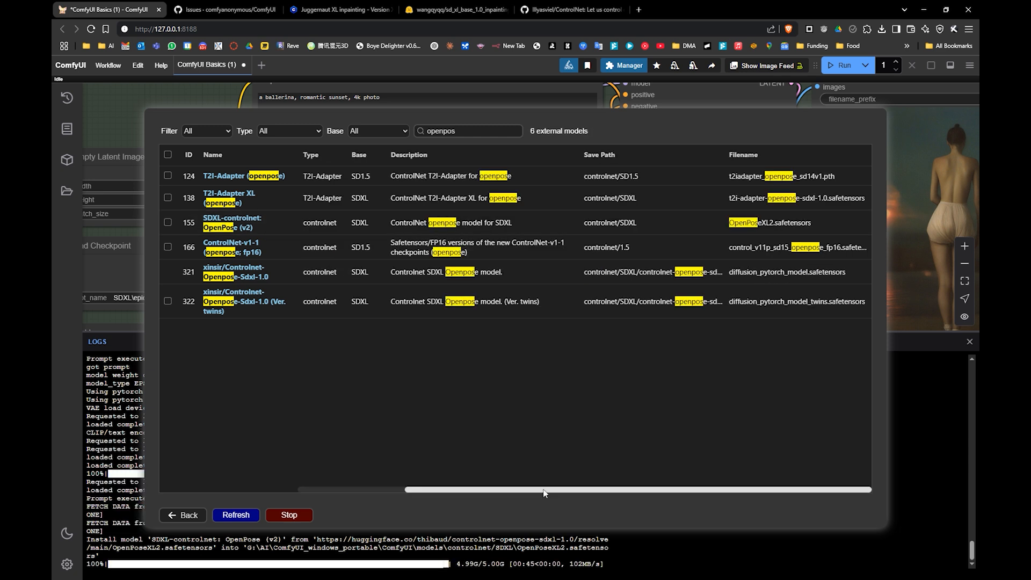
- Refresh the models to apply the installation, and close the manager and the logs
click(232, 515)
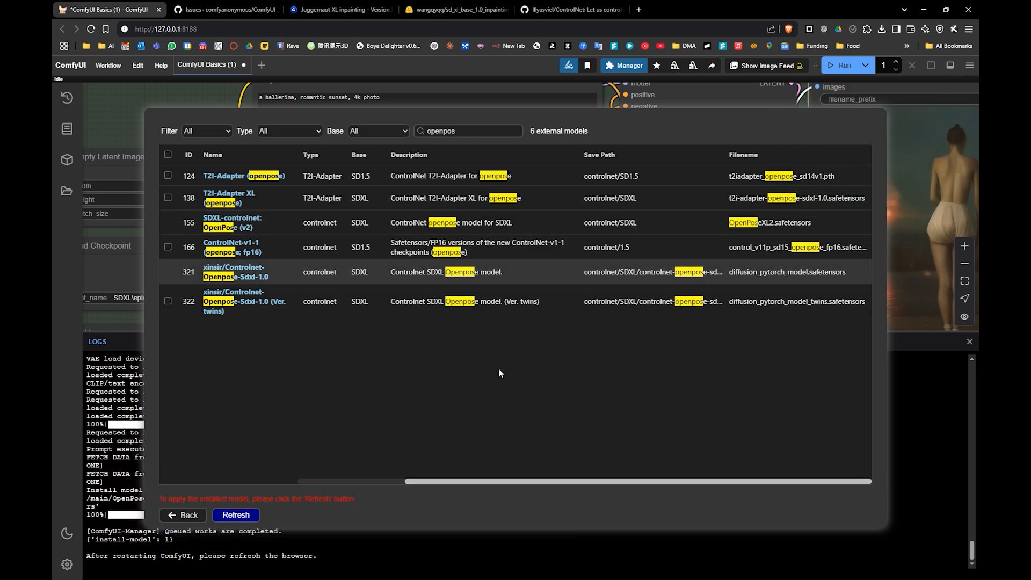
click(183, 515)
click(482, 426)
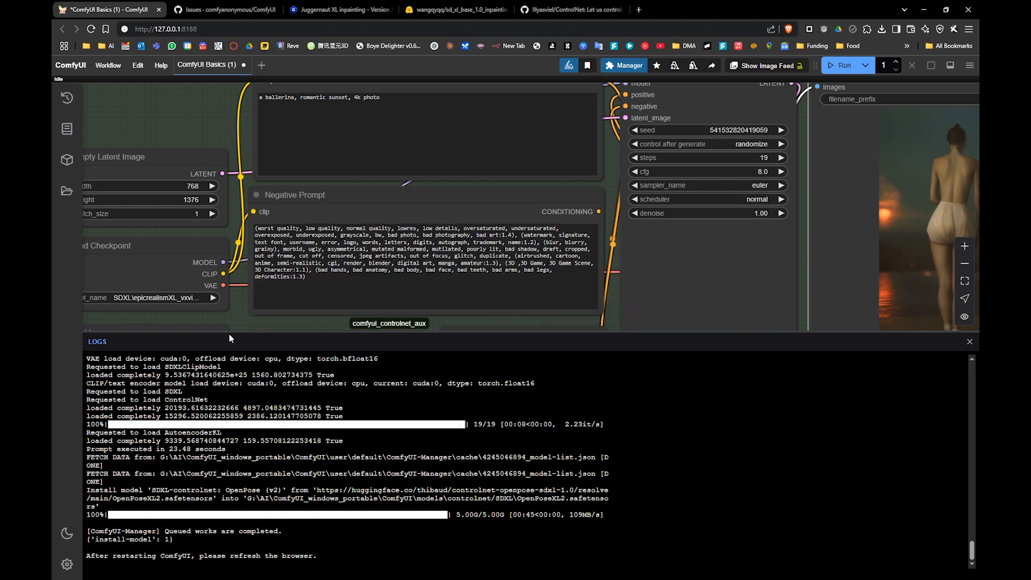
click(969, 342)
- Set the Load ControlNet Model node to SDXL\OpenPoseXL2.safetensors and run the workflow
drag(317, 344, 444, 273)
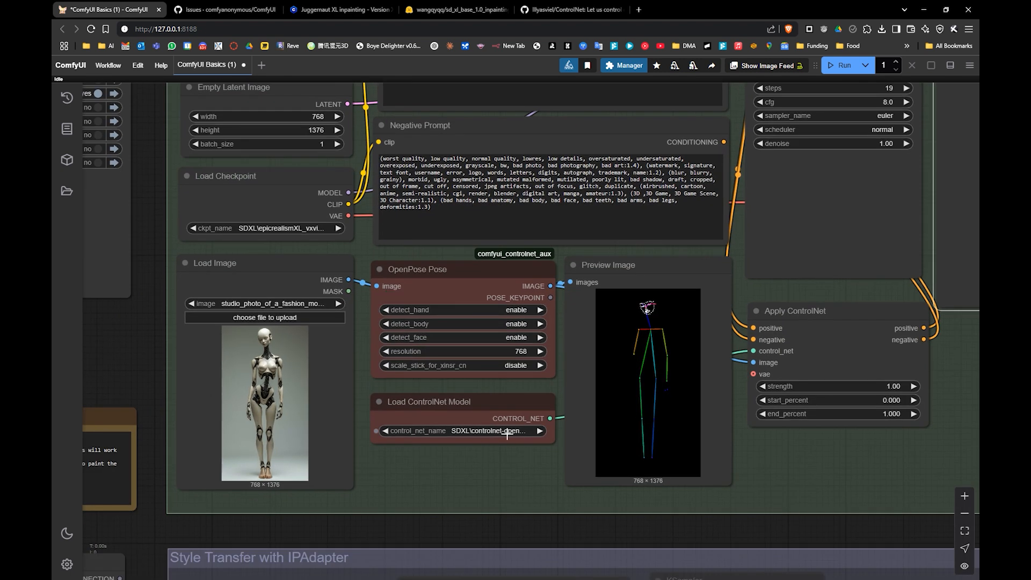
click(507, 435)
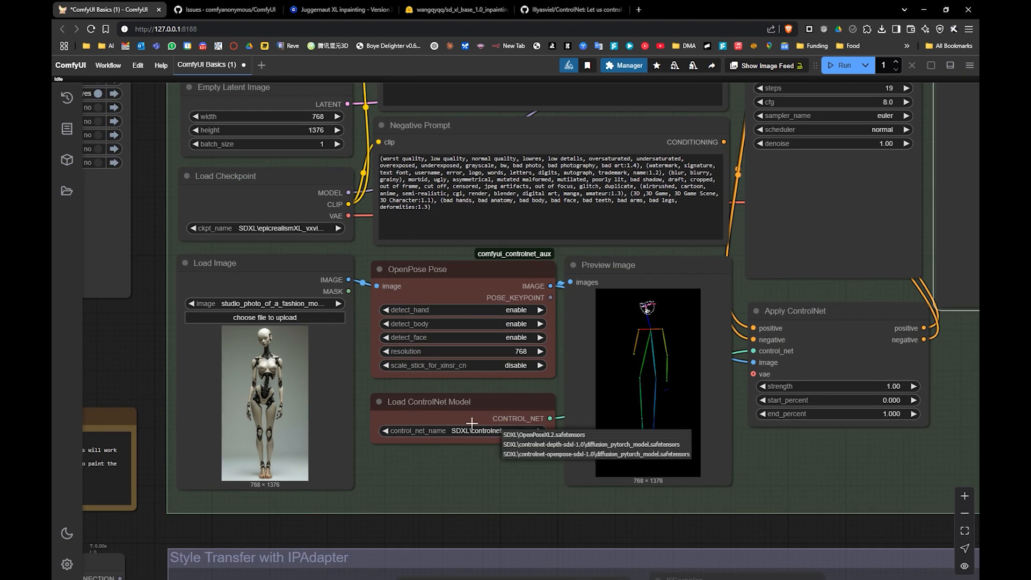
click(544, 435)
drag(590, 373, 474, 401)
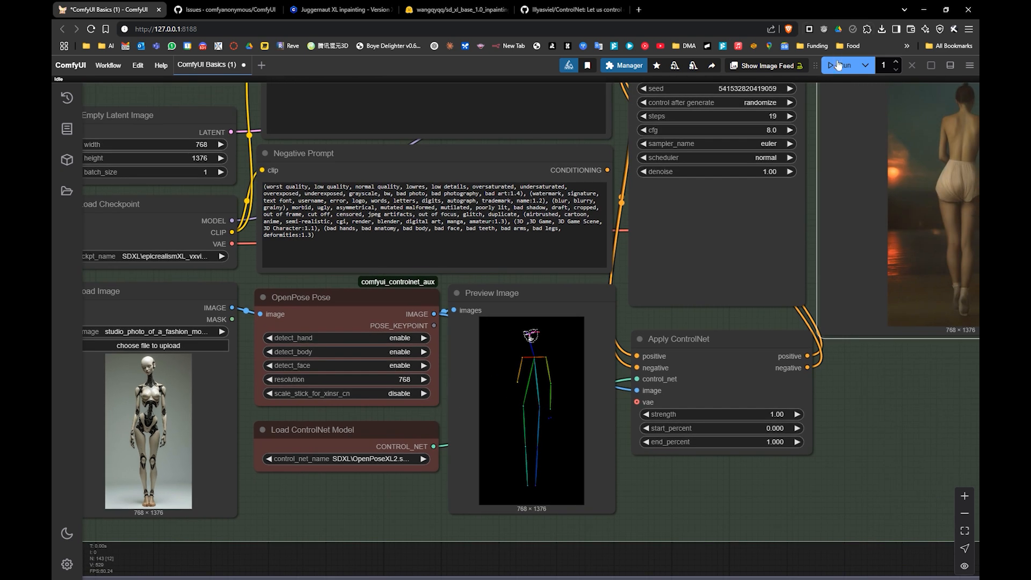
click(839, 65)
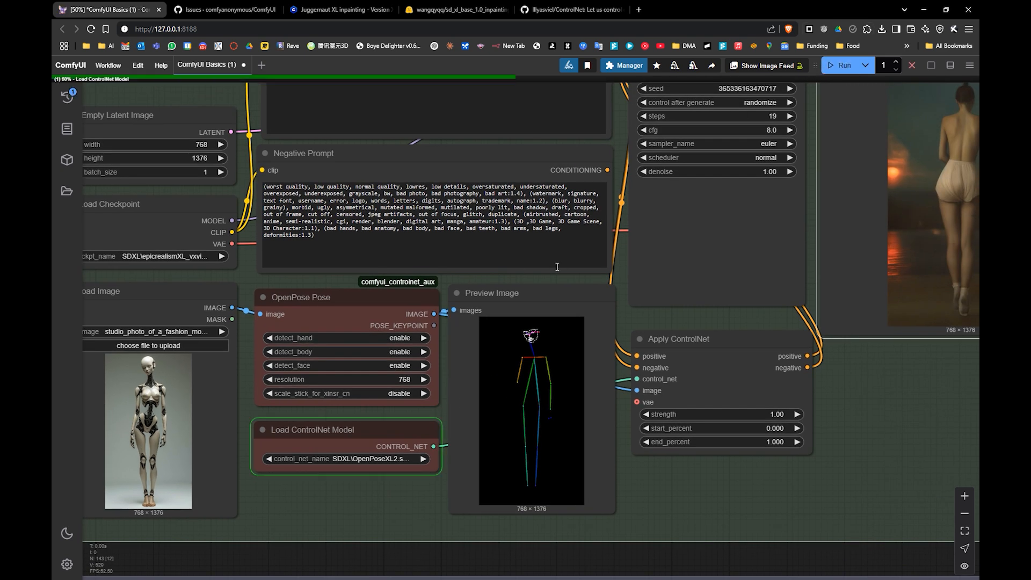
- Examine the newly generated ballerina image and compare its pose with the extracted OpenPose skeleton
drag(678, 303, 482, 426)
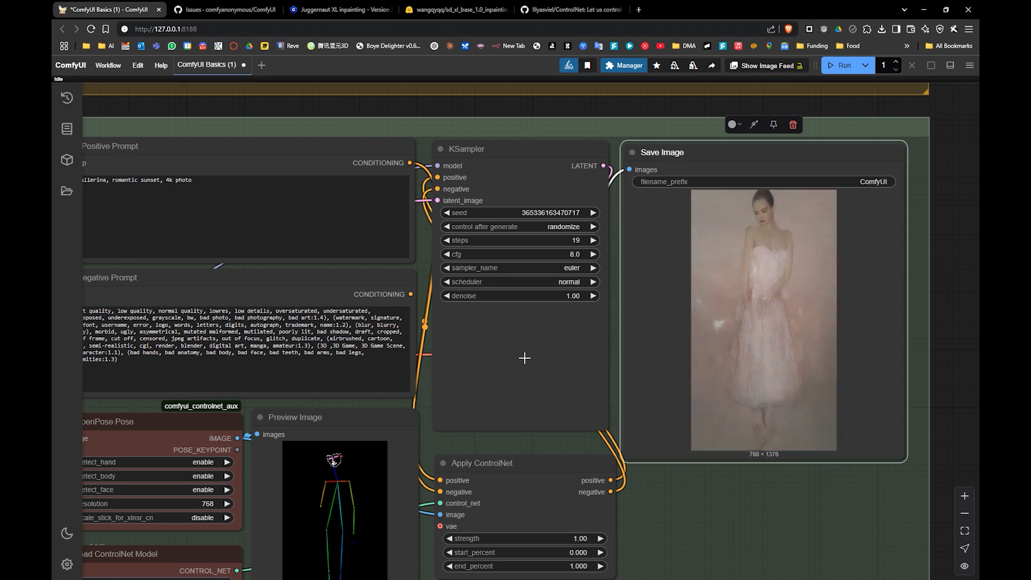
drag(525, 359, 569, 322)
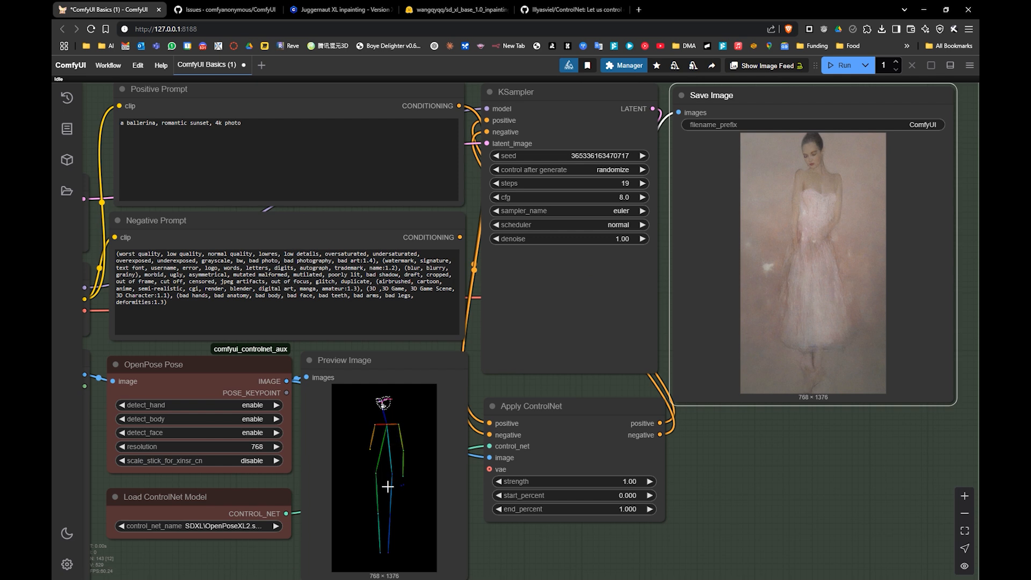
drag(773, 299, 787, 314)
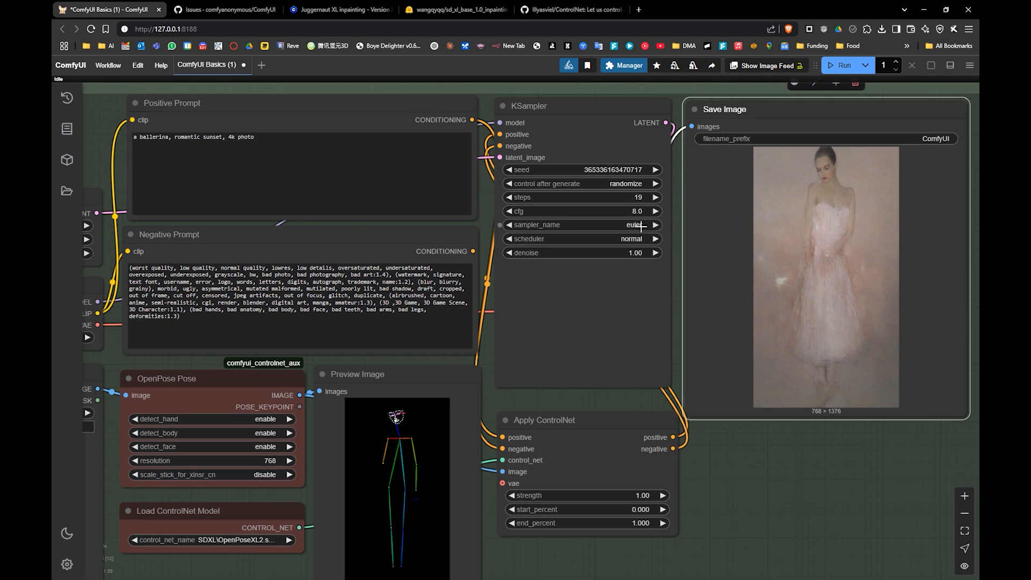
scroll(843, 214, up, 5)
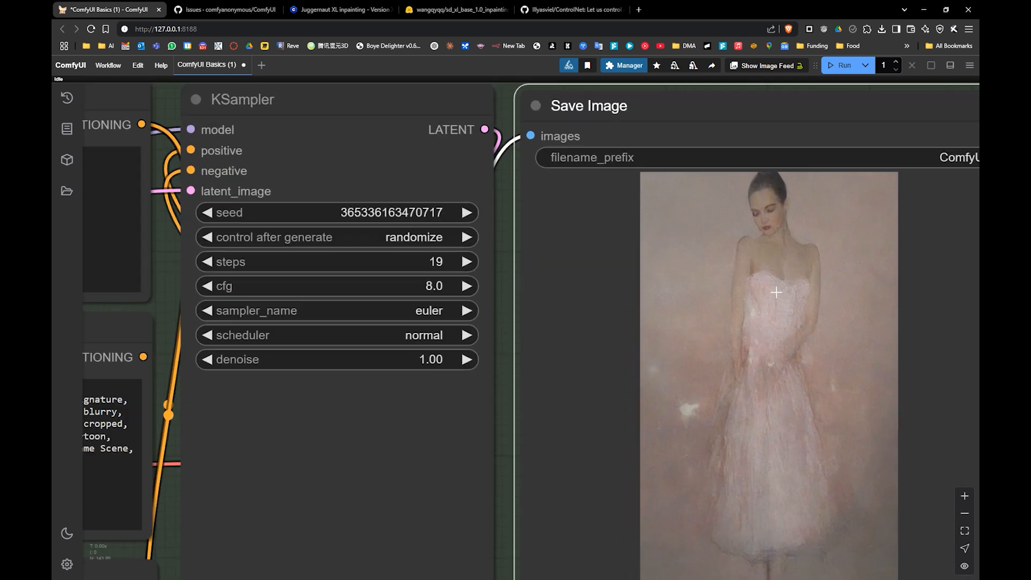
drag(683, 318, 698, 295)
drag(610, 356, 672, 324)
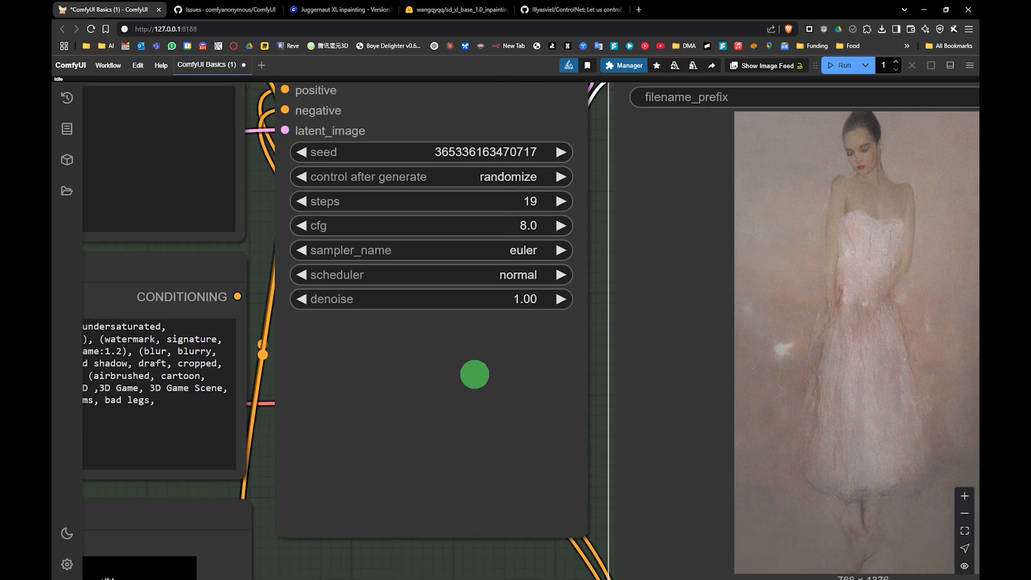
drag(472, 373, 479, 343)
scroll(426, 357, down, 3)
scroll(510, 321, down, 2)
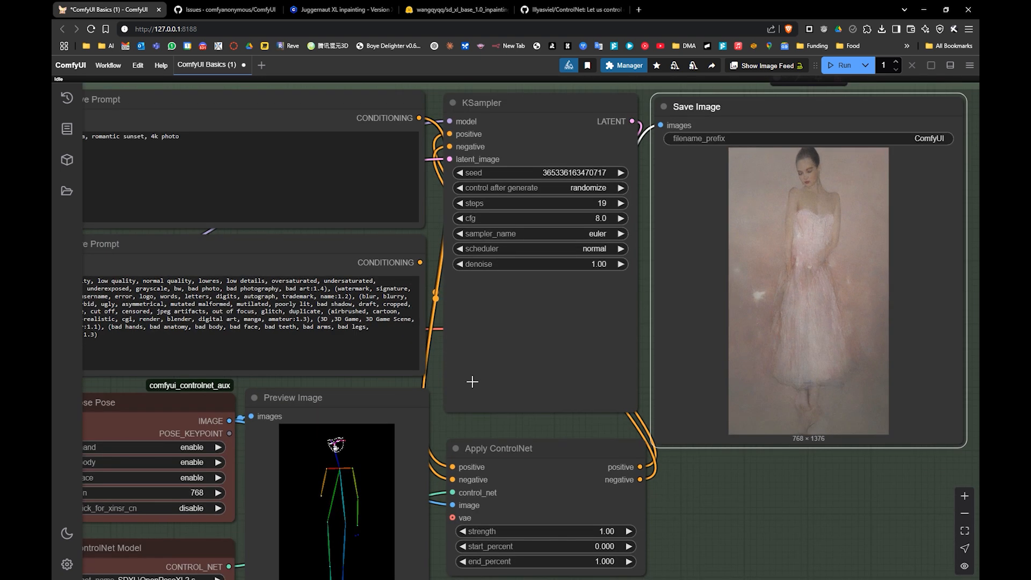
drag(457, 445, 477, 390)
drag(403, 439, 609, 379)
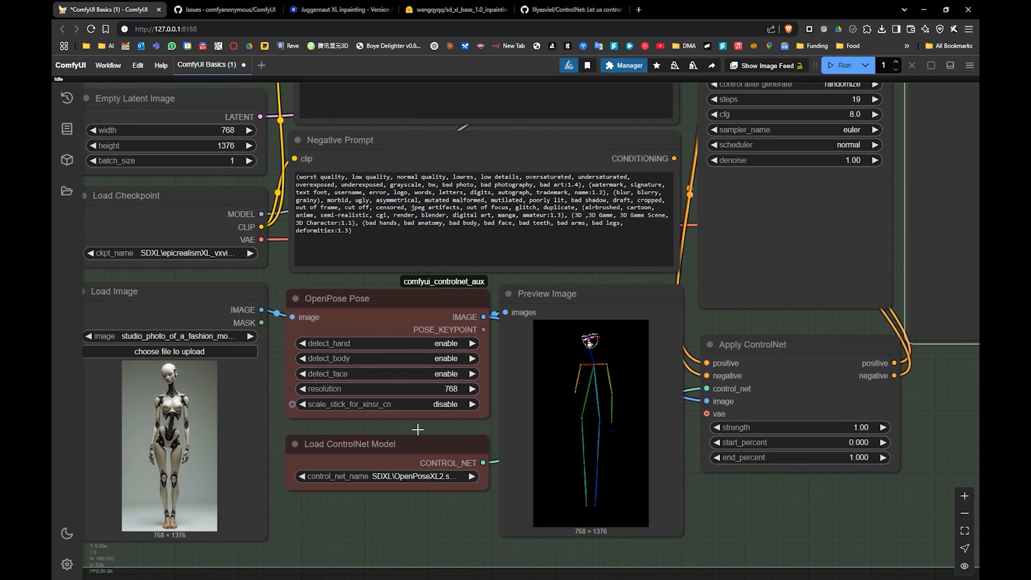
- Check the ControlNet models available in the Load ControlNet Model node, keeping the current choice, and return to the workflow group switches
click(413, 476)
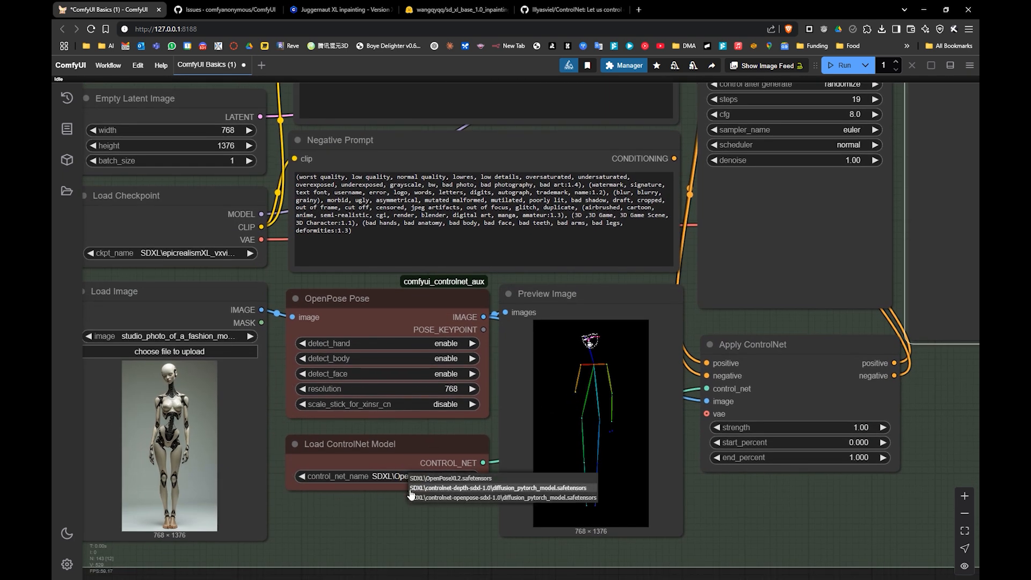
click(308, 516)
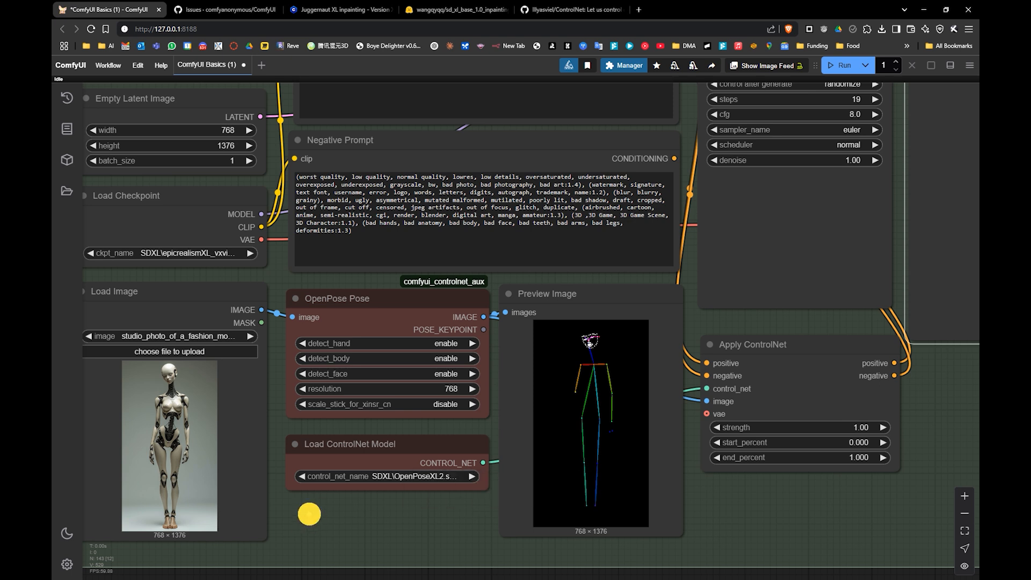
drag(418, 394, 659, 409)
drag(338, 332, 423, 354)
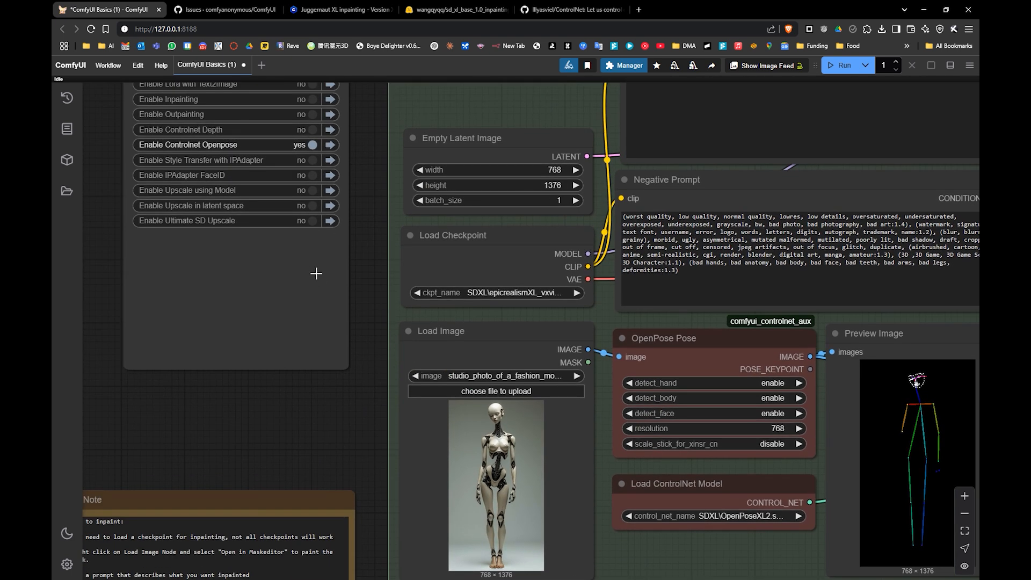
- Disable the Controlnet Openpose group, enable Style Transfer with IPAdapter, and bring that group's nodes into view
drag(309, 219, 351, 363)
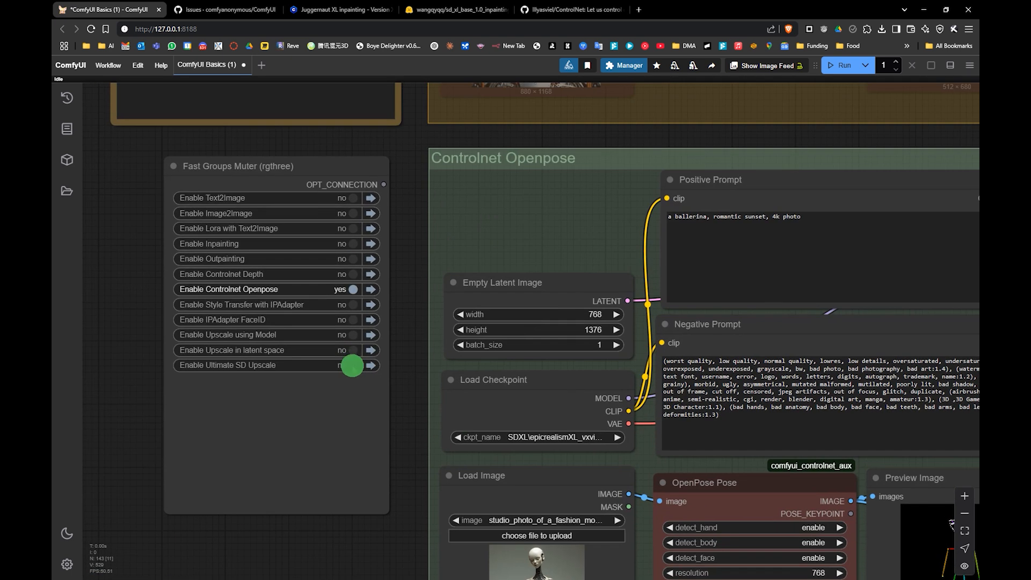
click(353, 290)
click(353, 305)
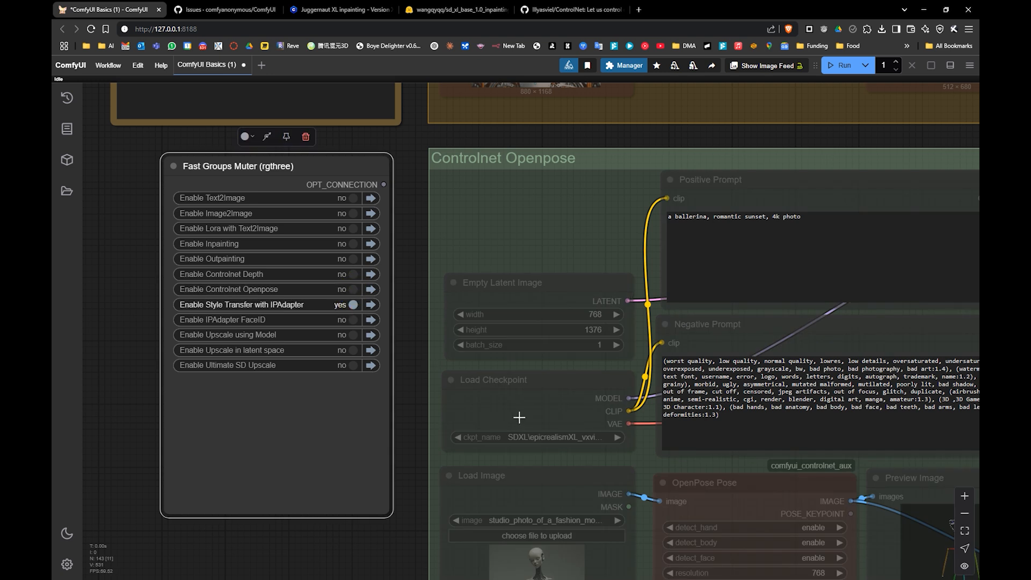
drag(518, 417, 468, 223)
drag(517, 356, 488, 168)
drag(458, 361, 458, 221)
drag(613, 406, 516, 246)
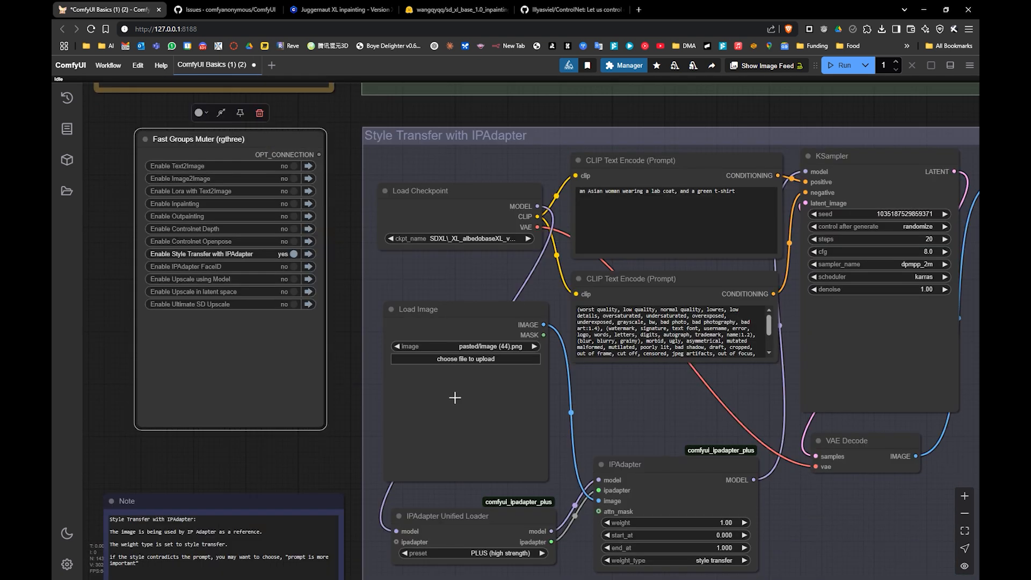
drag(455, 398, 459, 381)
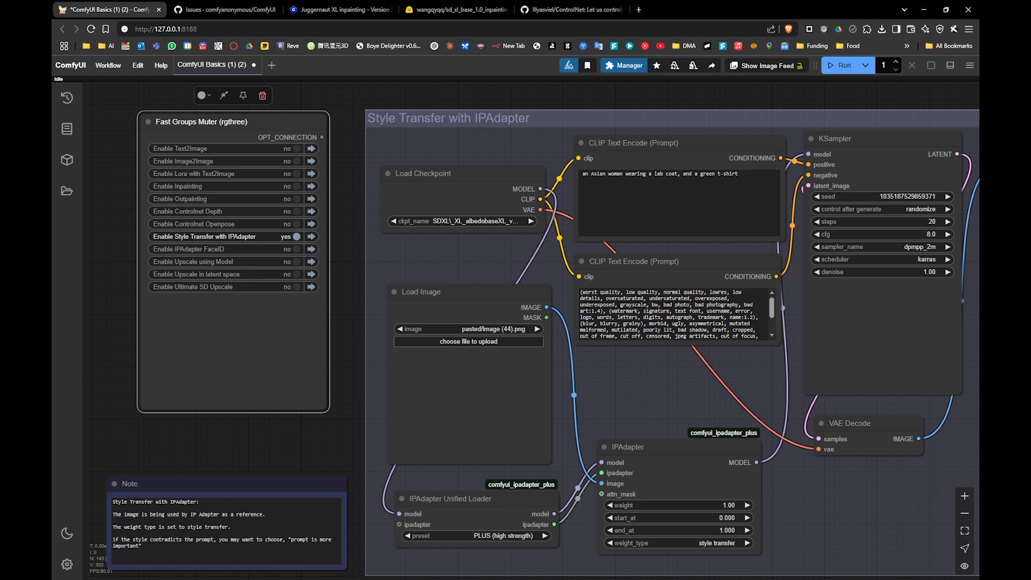
key(alt+Tab)
key(alt+Tab)
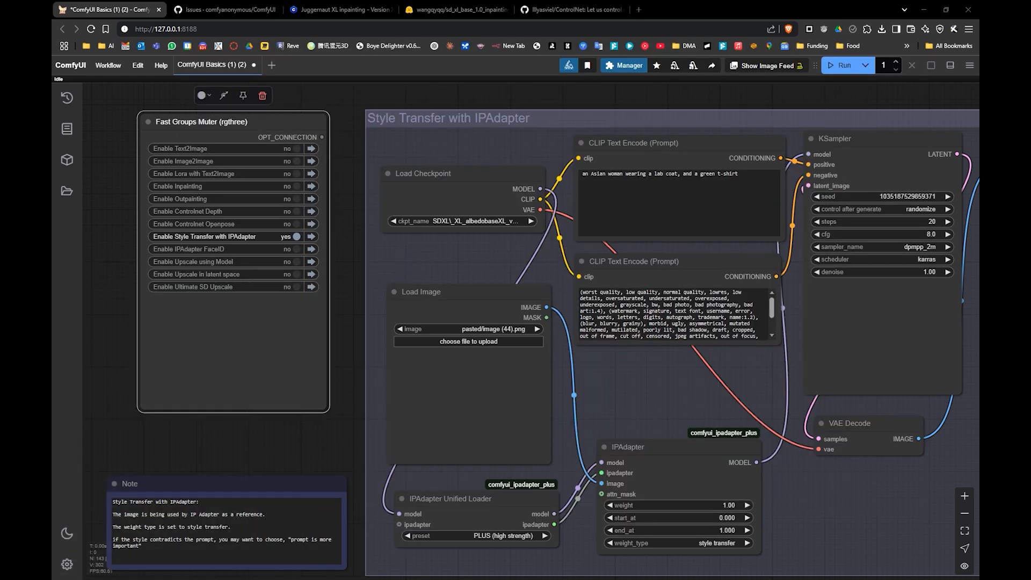
key(alt+Tab)
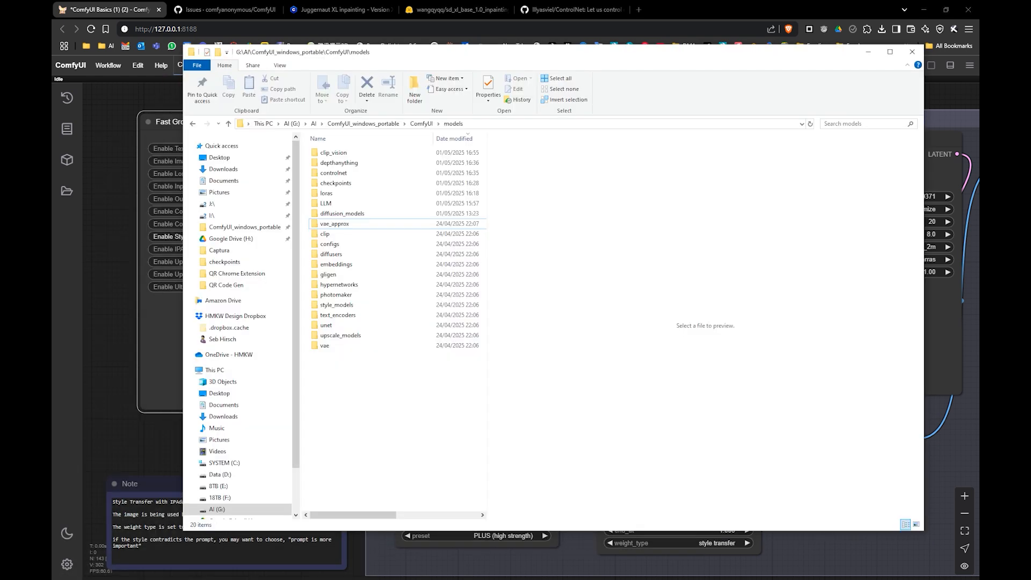
click(129, 113)
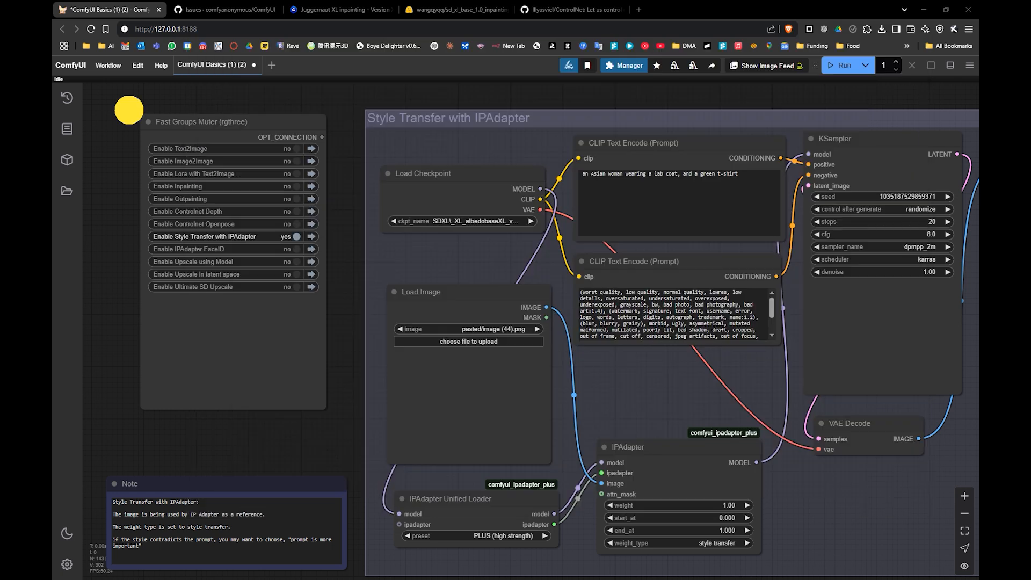
- Search the Model Manager for "vit" and install the ip-adapter-plus_sdxl_vit-h.safetensors model
click(627, 66)
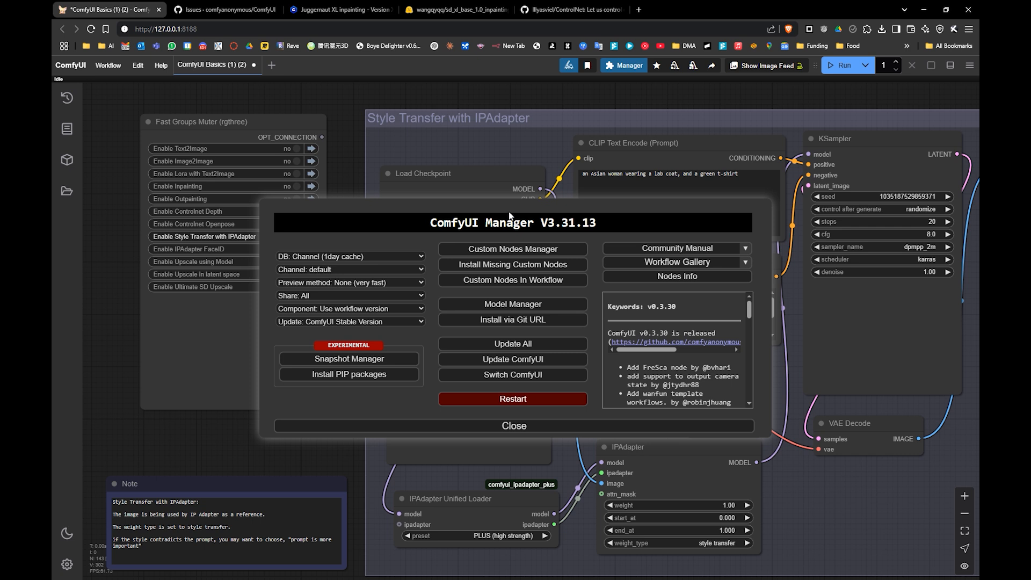
drag(507, 222, 510, 191)
click(515, 300)
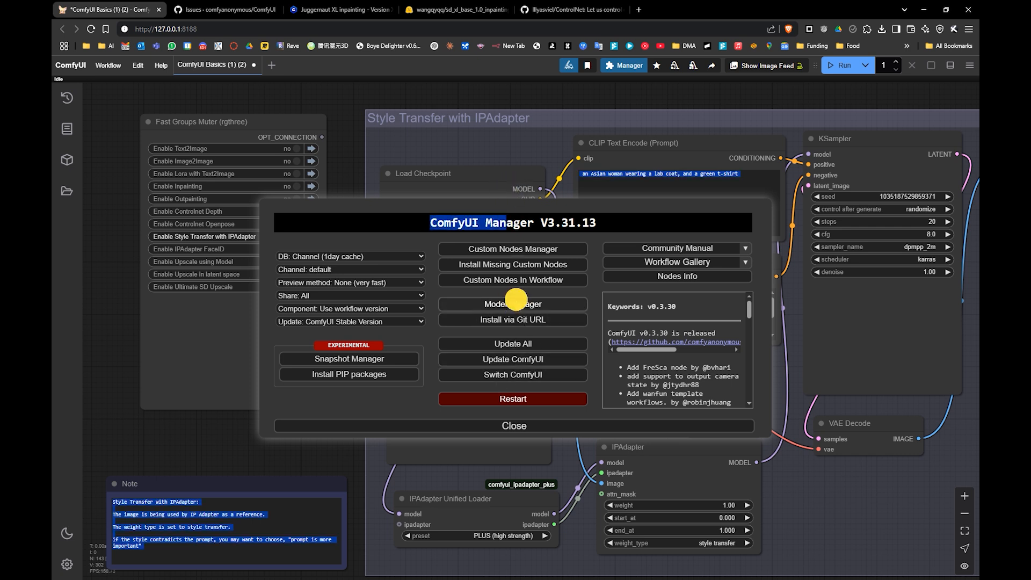
click(448, 131)
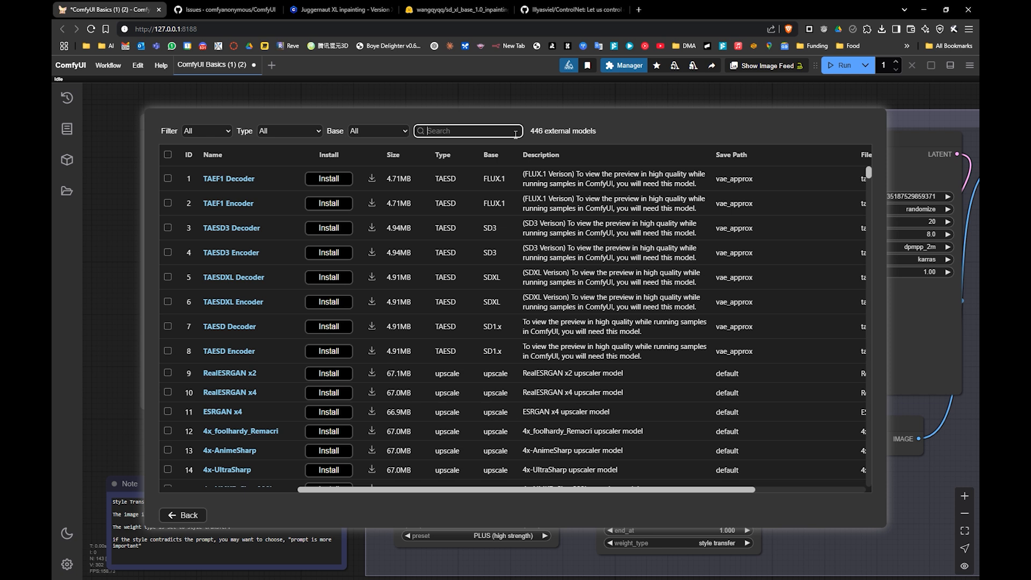
text(vit)
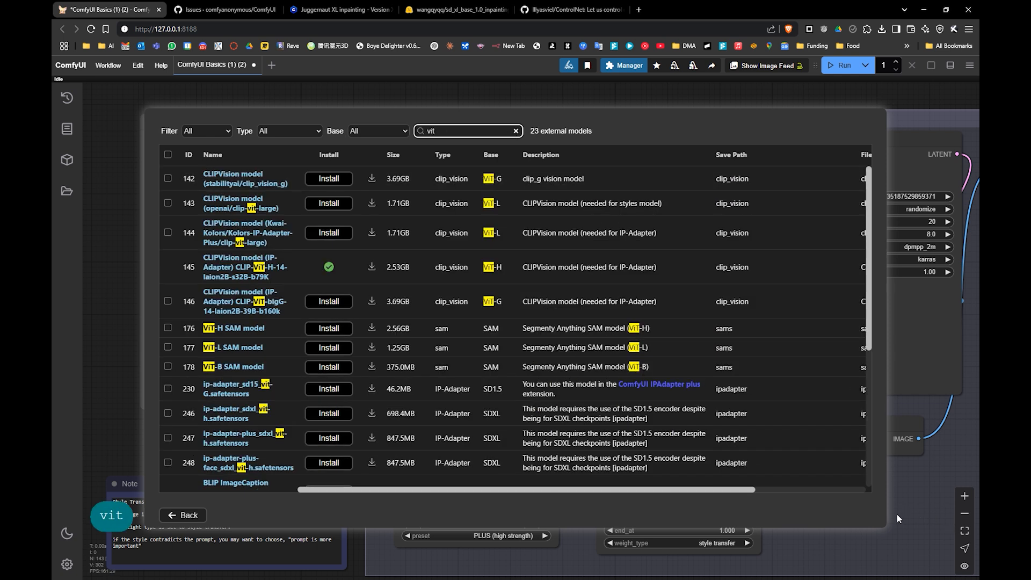
drag(720, 492, 832, 489)
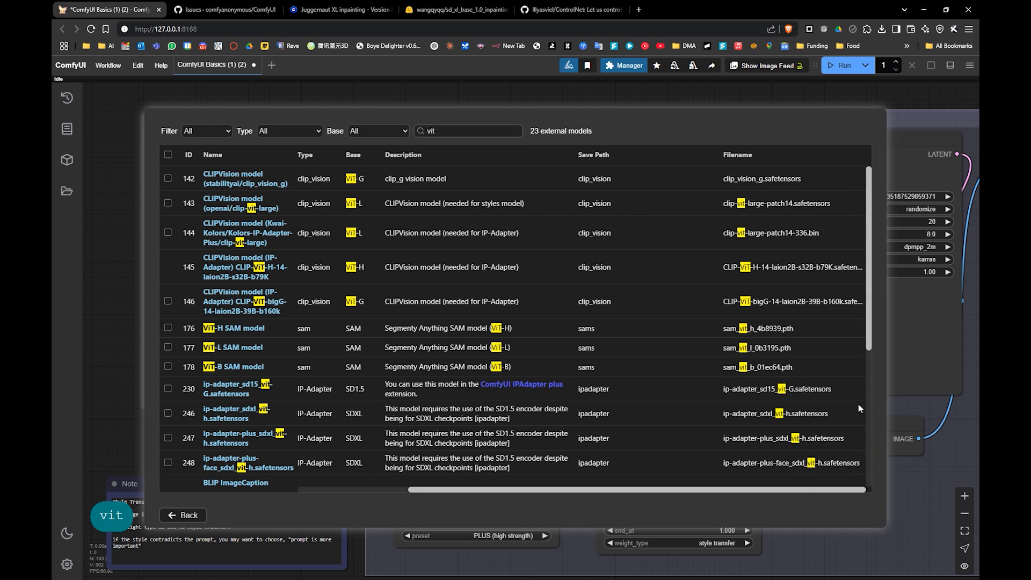
scroll(827, 399, down, 1)
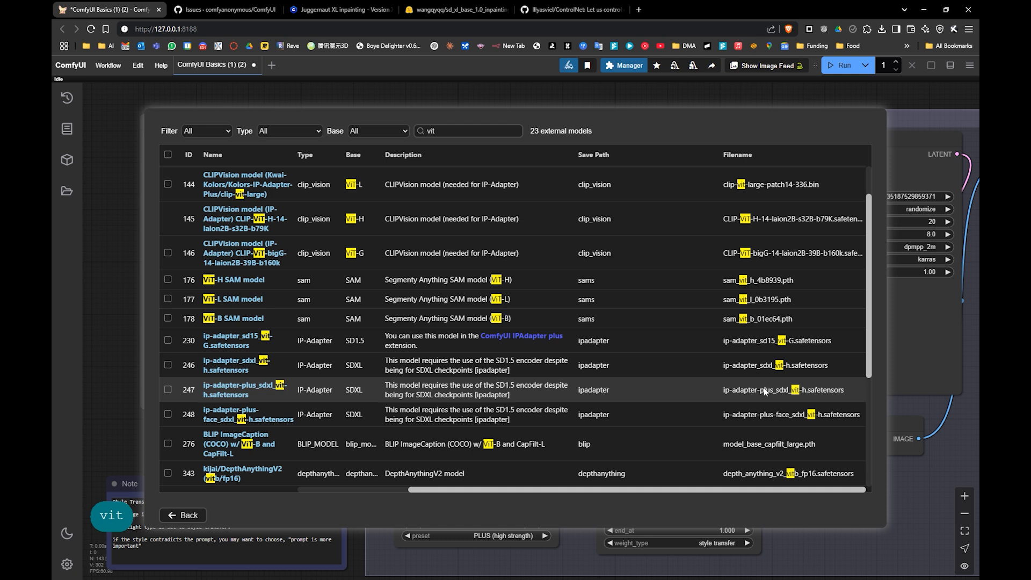
click(168, 392)
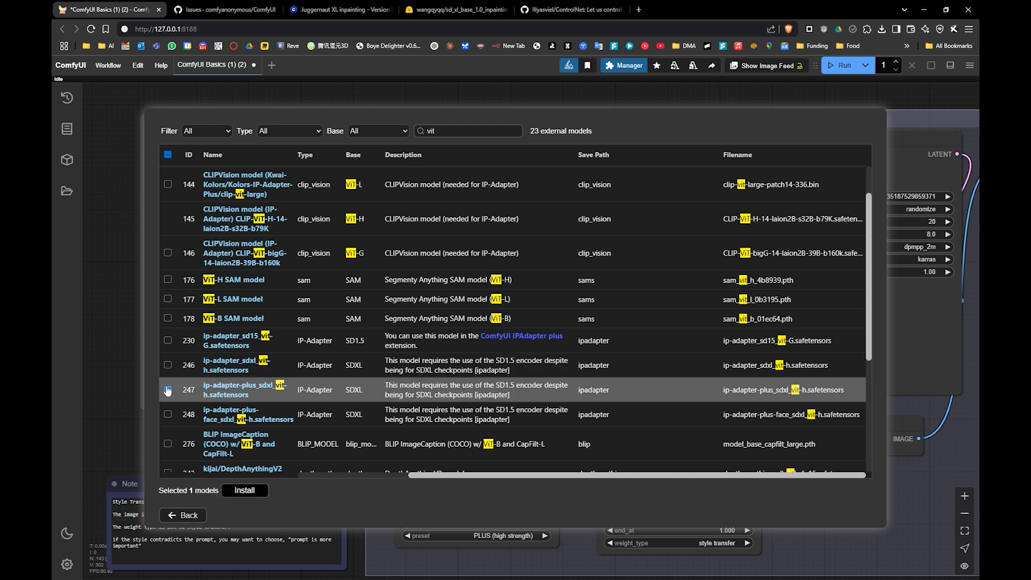
click(245, 491)
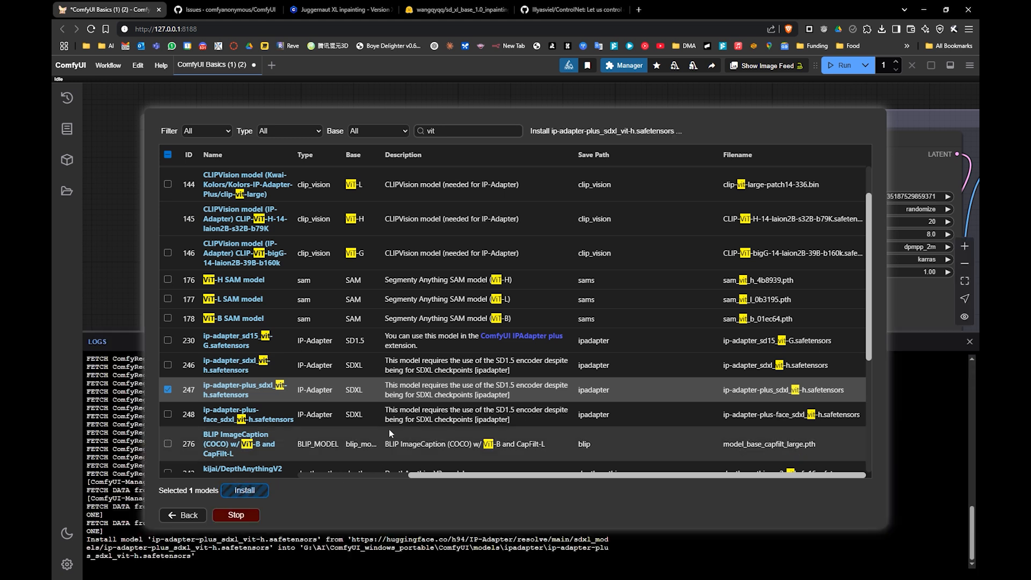
- Search the external models for "sigcli" and install Comfy-Org/sigclip_vision_384 (patch14_384)
double_click(460, 131)
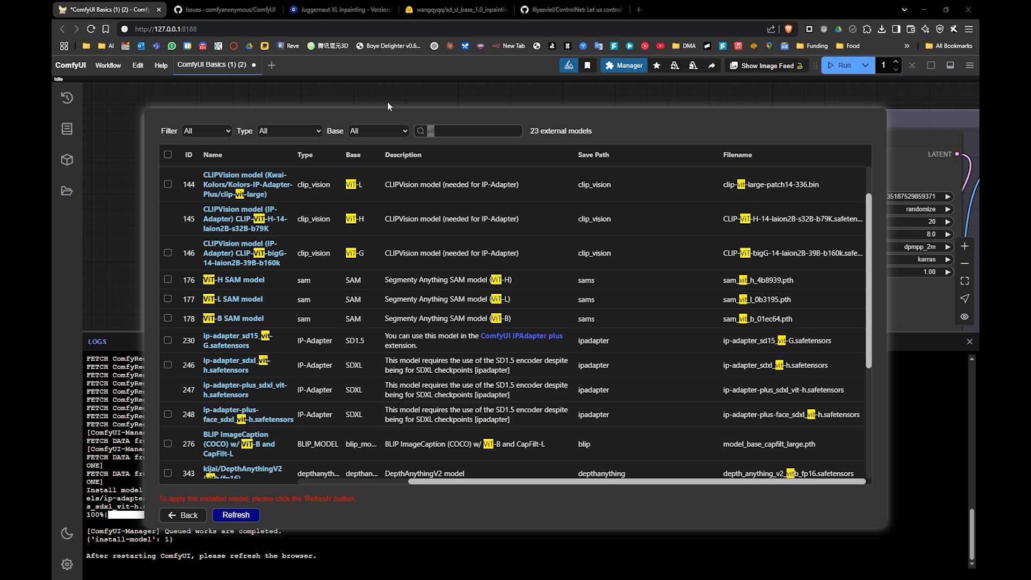
drag(459, 131, 375, 130)
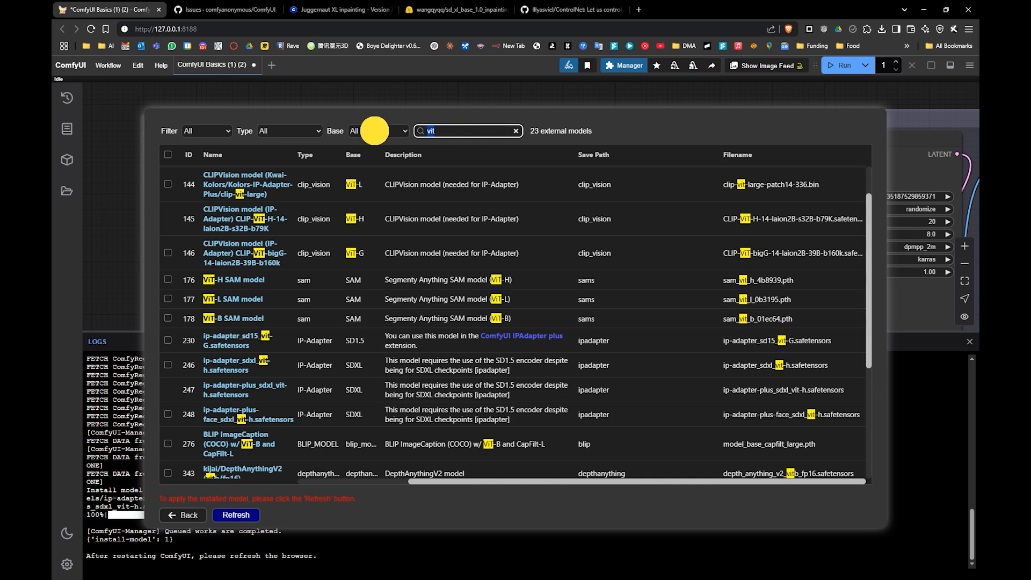
text(sigc)
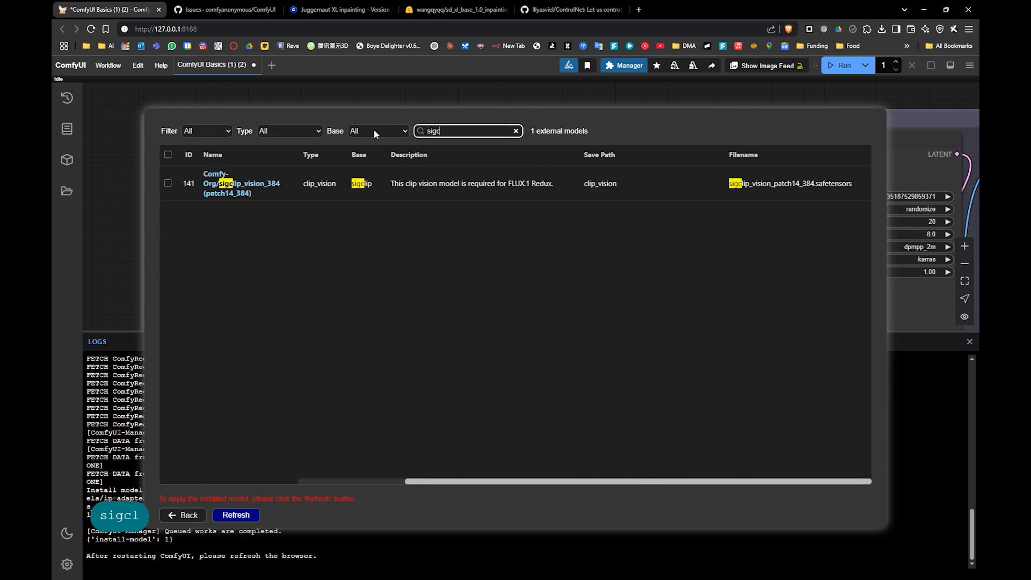
text(li;)
key(BackSpace)
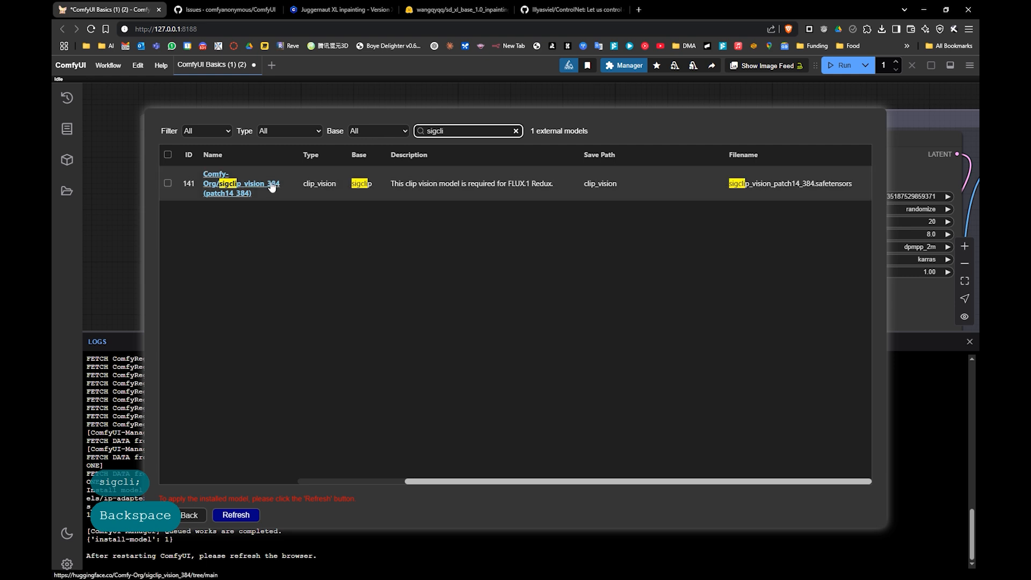
click(182, 186)
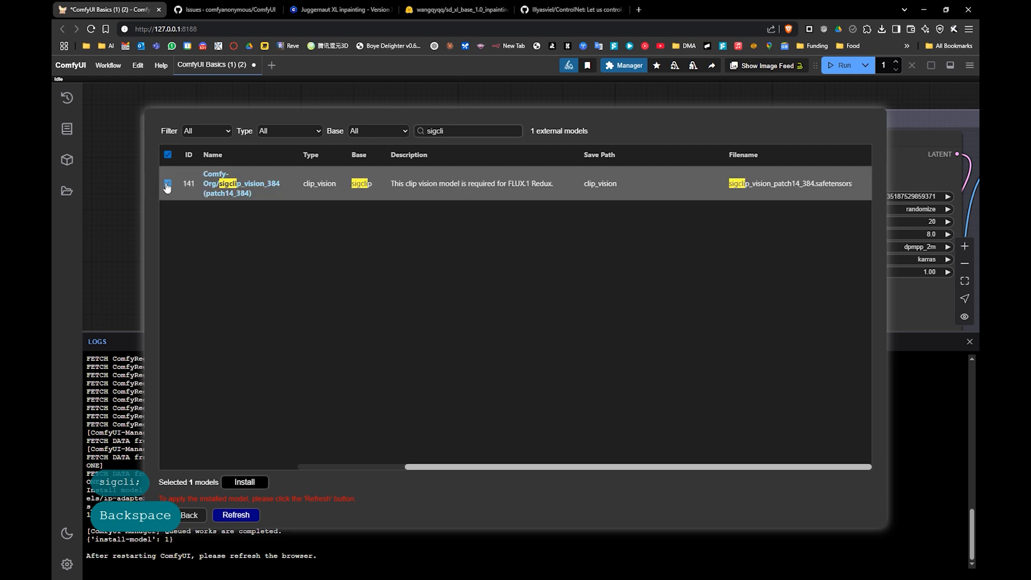
click(246, 483)
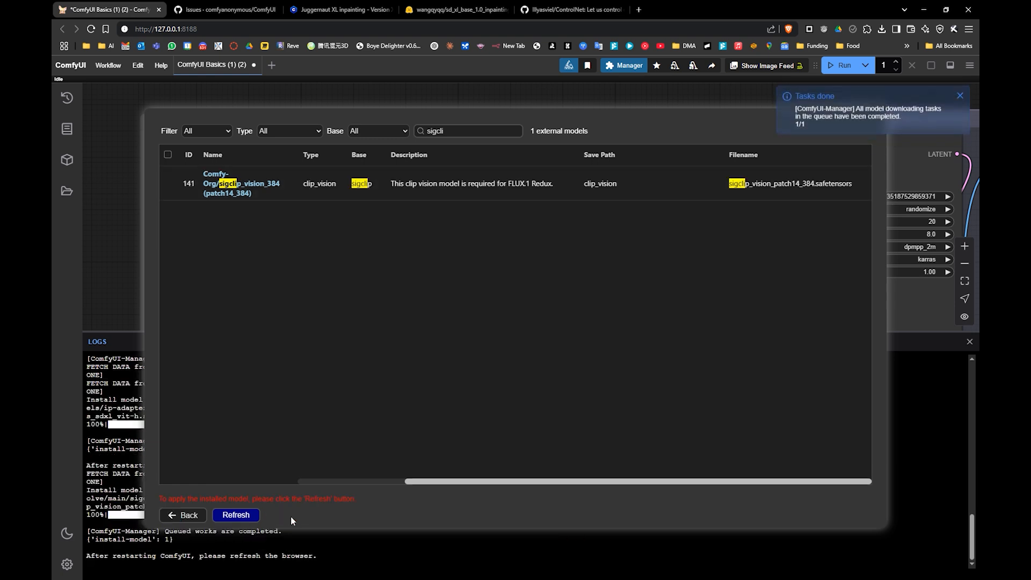
- Leave the model list, and close the manager and the logs to return to the workflow
click(190, 516)
click(514, 426)
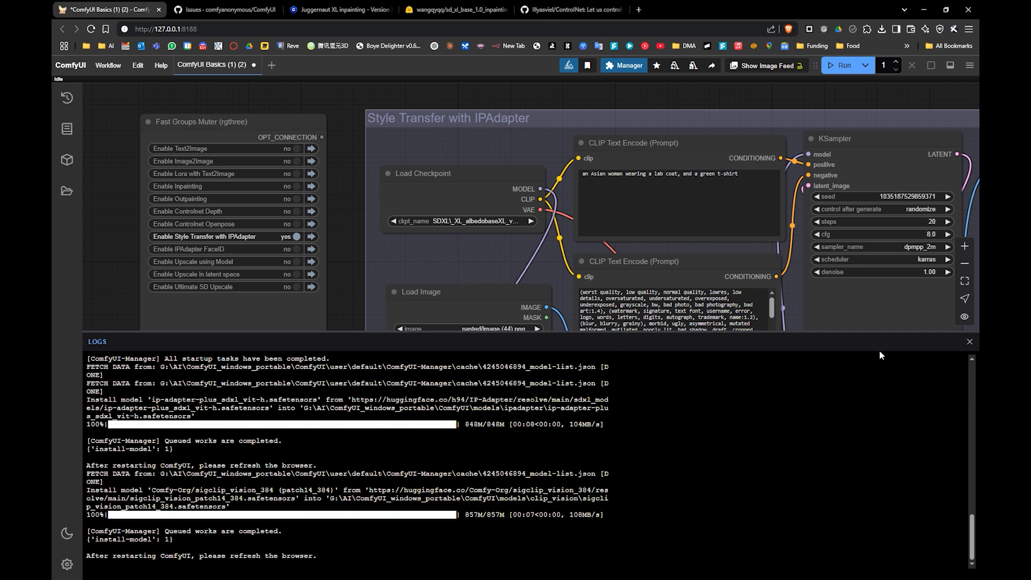
click(969, 342)
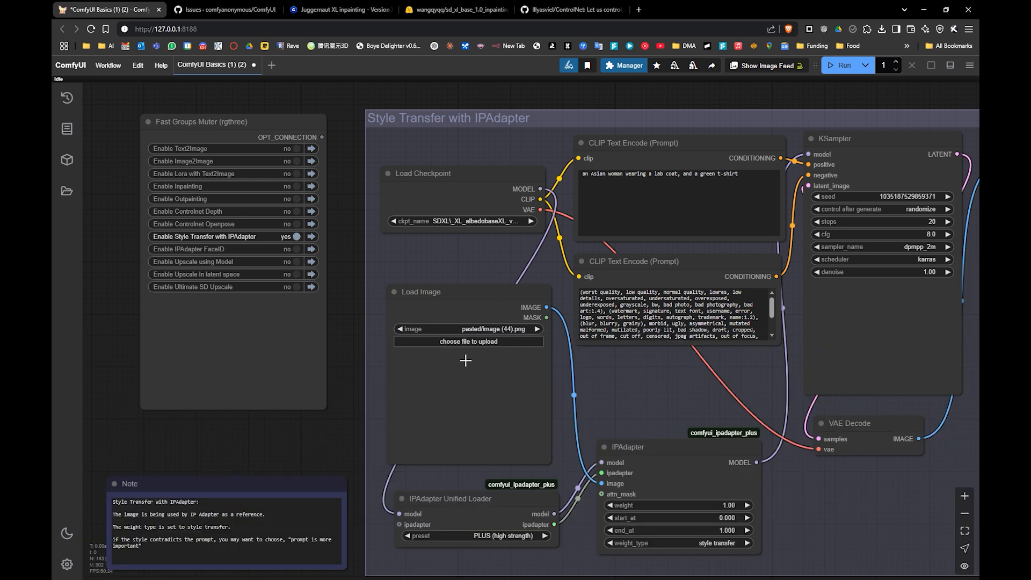
- Set the Load Checkpoint node of the style transfer group to the albedobaseXL_v31 model in the SDXL folder
click(472, 222)
click(476, 230)
mouse_move(532, 412)
mouse_down()
mouse_move(520, 408)
mouse_move(550, 407)
mouse_up()
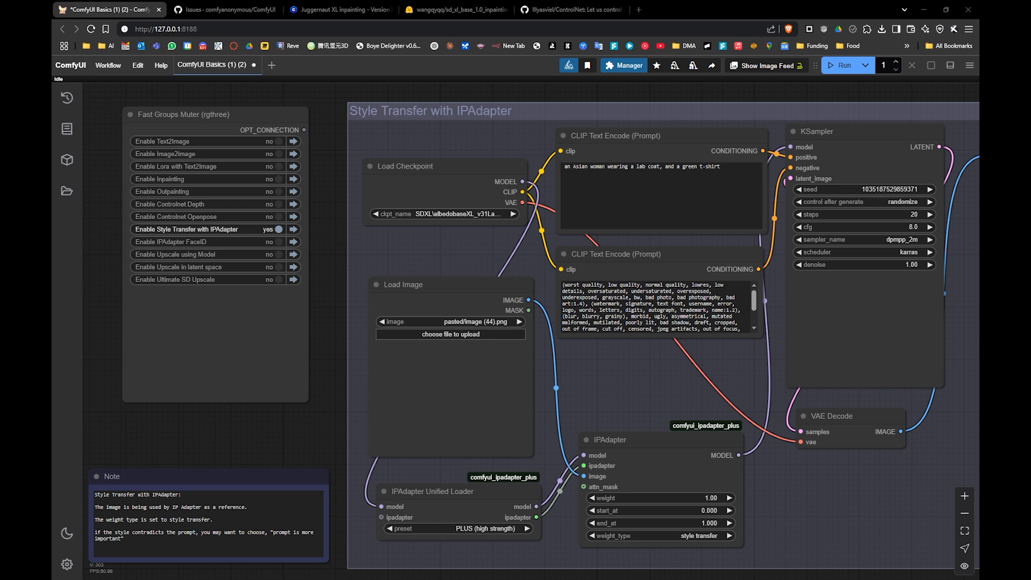
- Run the Style Transfer with IPAdapter workflow and show its generated preview beside the reference image
drag(293, 379, 367, 379)
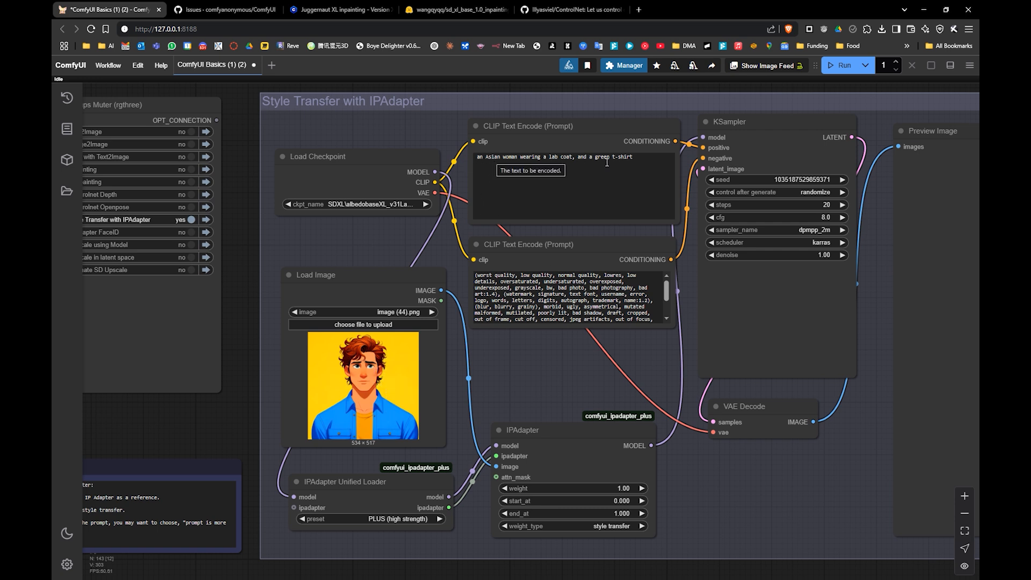
drag(617, 346, 543, 354)
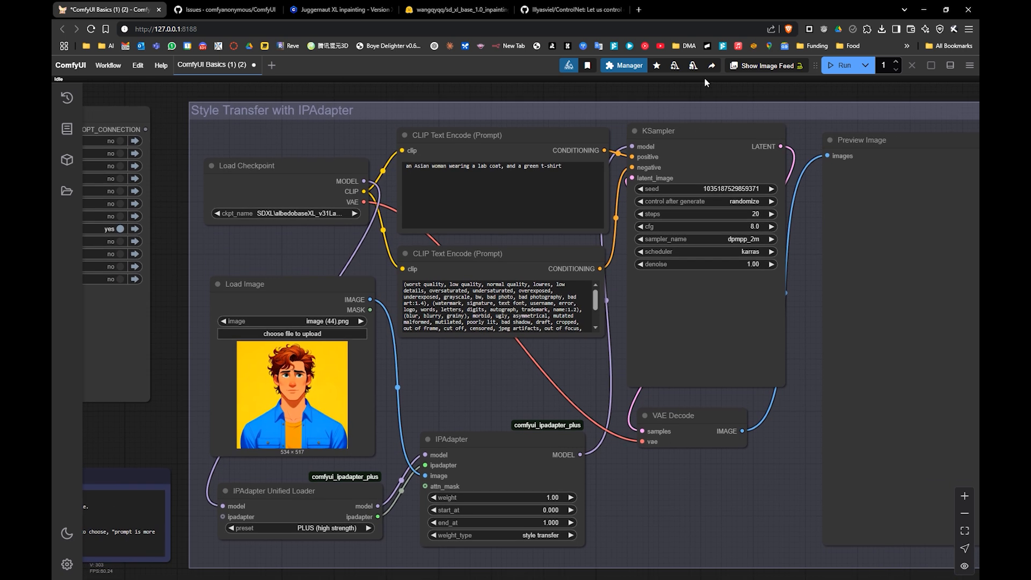
click(840, 65)
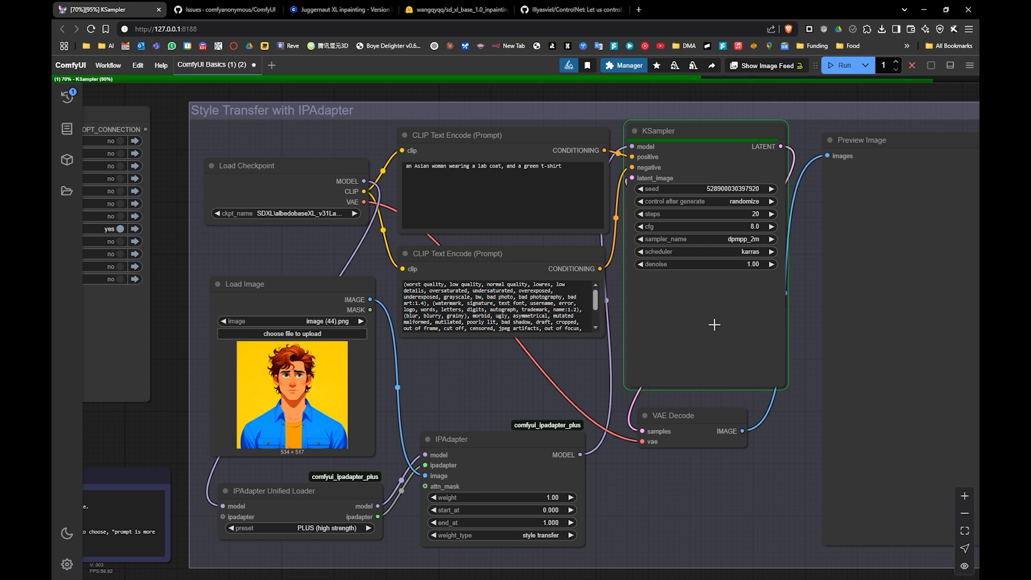
drag(751, 312, 568, 315)
scroll(567, 316, down, 1)
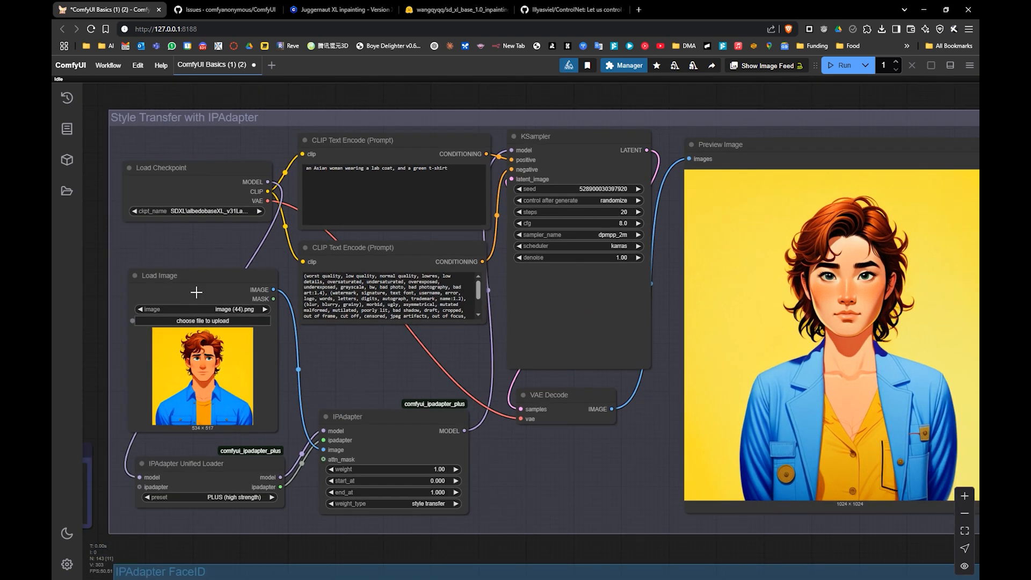
- Set the IPAdapter node's weight_type to "prompt is more important" and run the workflow again
drag(192, 274, 189, 271)
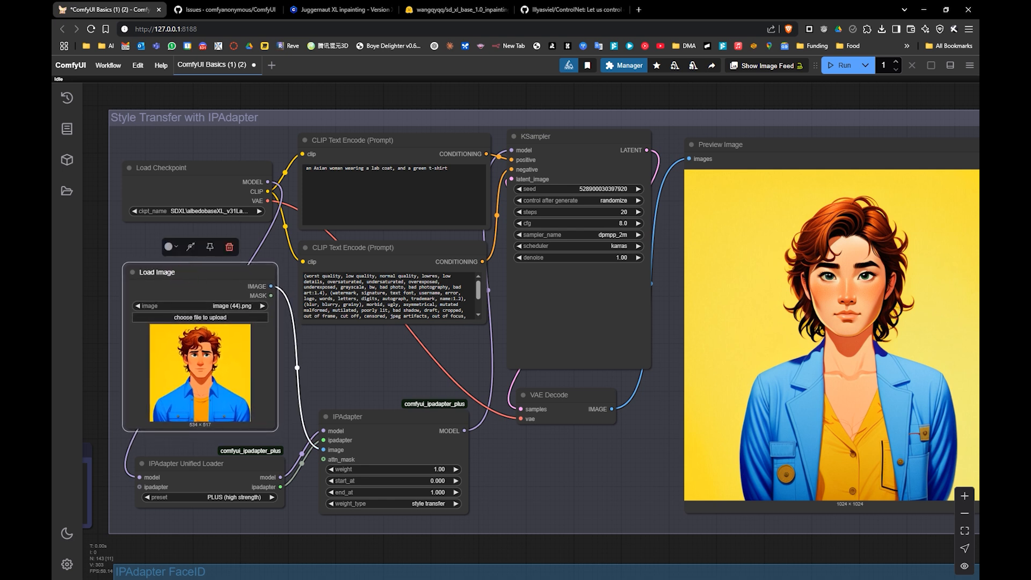
click(426, 502)
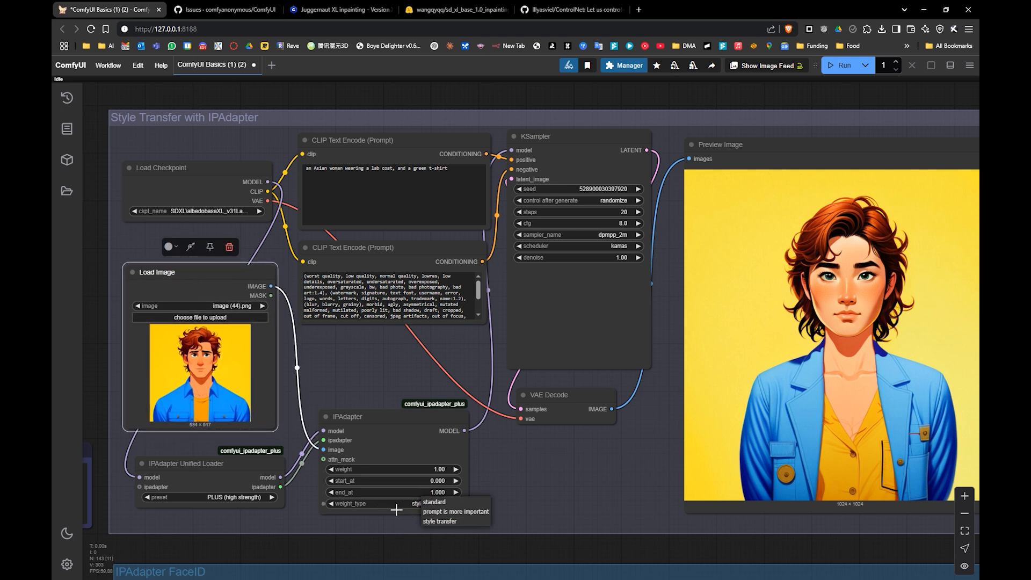
click(540, 504)
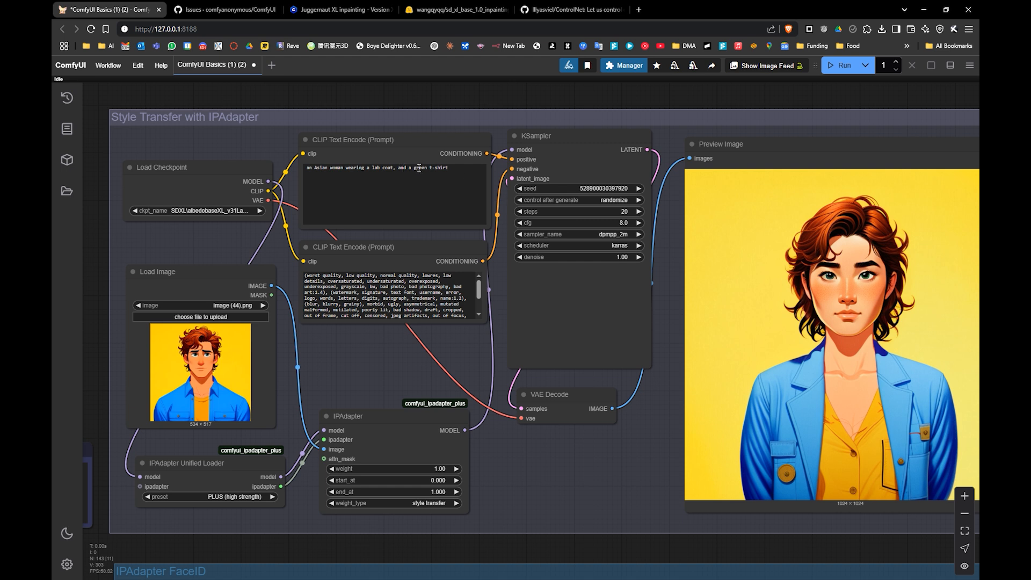
click(425, 503)
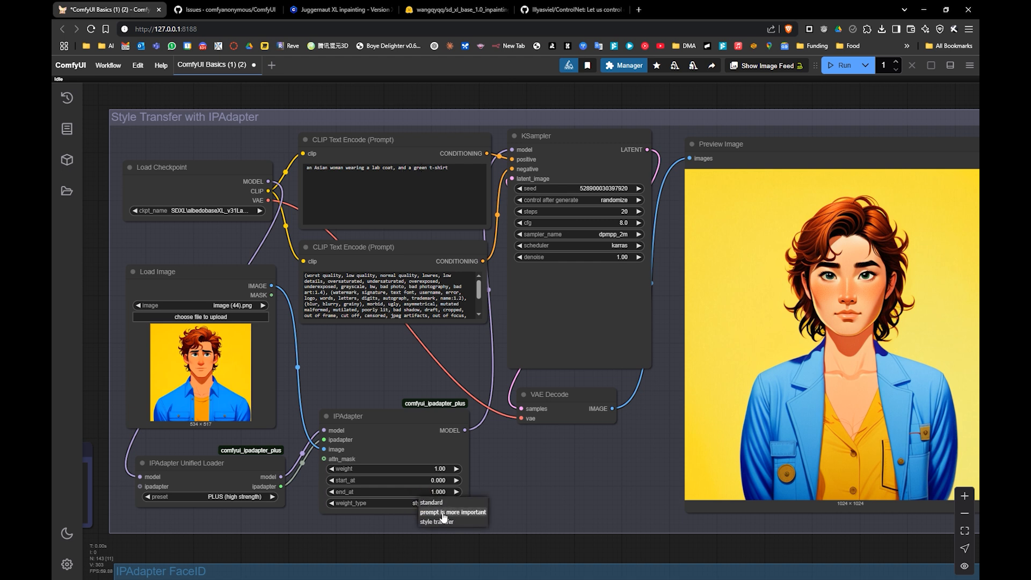
click(443, 514)
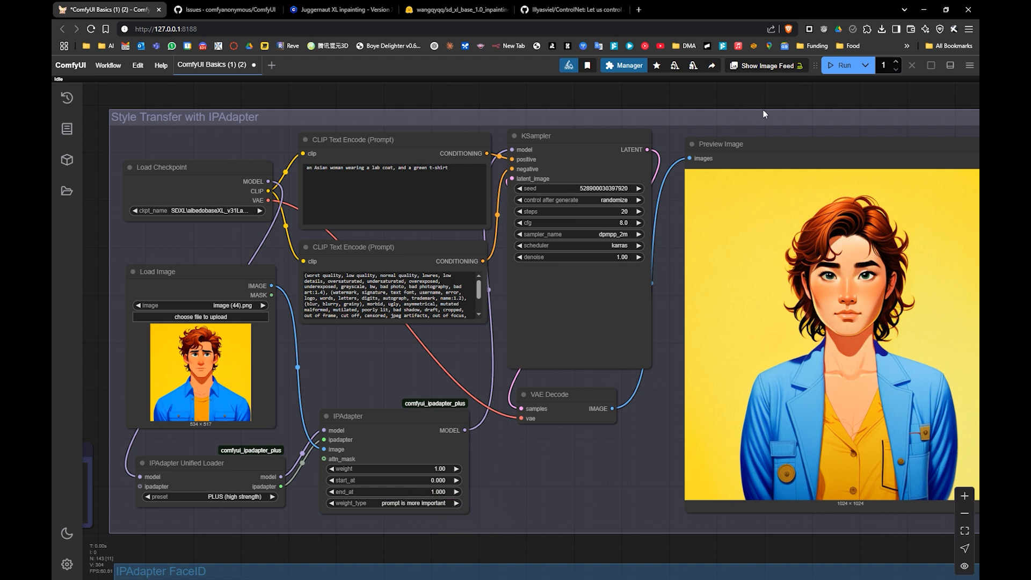
key(ctrl+Return)
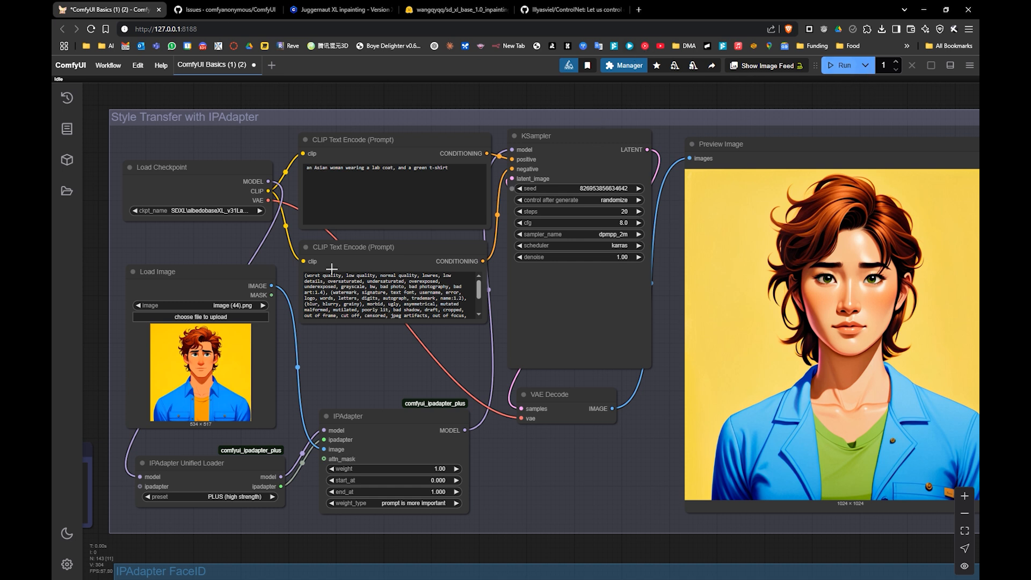
- Return to the group switches, disable Style Transfer with IPAdapter, and enable IPAdapter FaceID
scroll(331, 268, left, 5)
drag(358, 235, 387, 232)
click(276, 219)
click(274, 232)
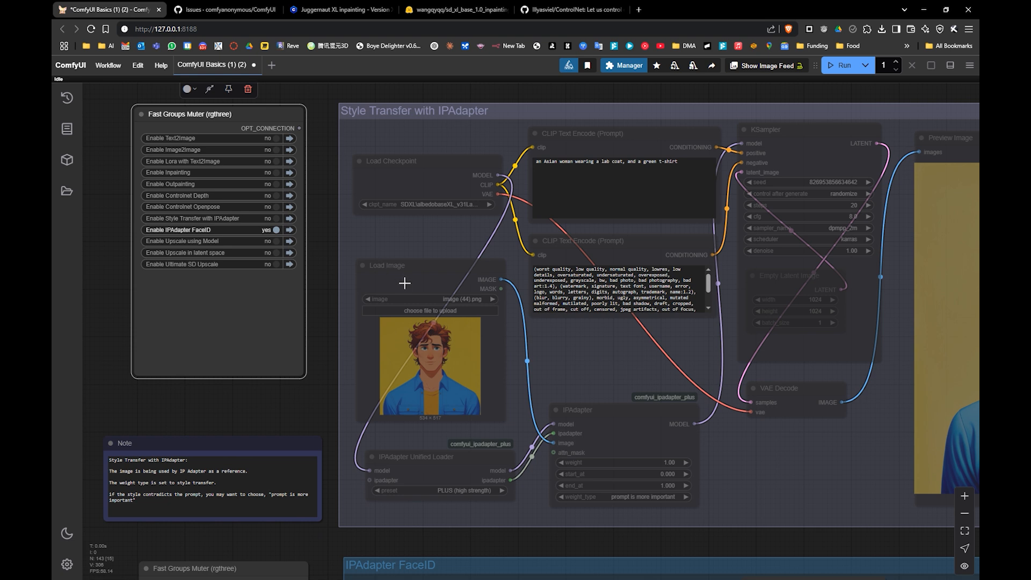
- Load the image (6).png portrait into the Load Image node of the IPAdapter FaceID group
scroll(479, 277, down, 8)
scroll(492, 279, down, 2)
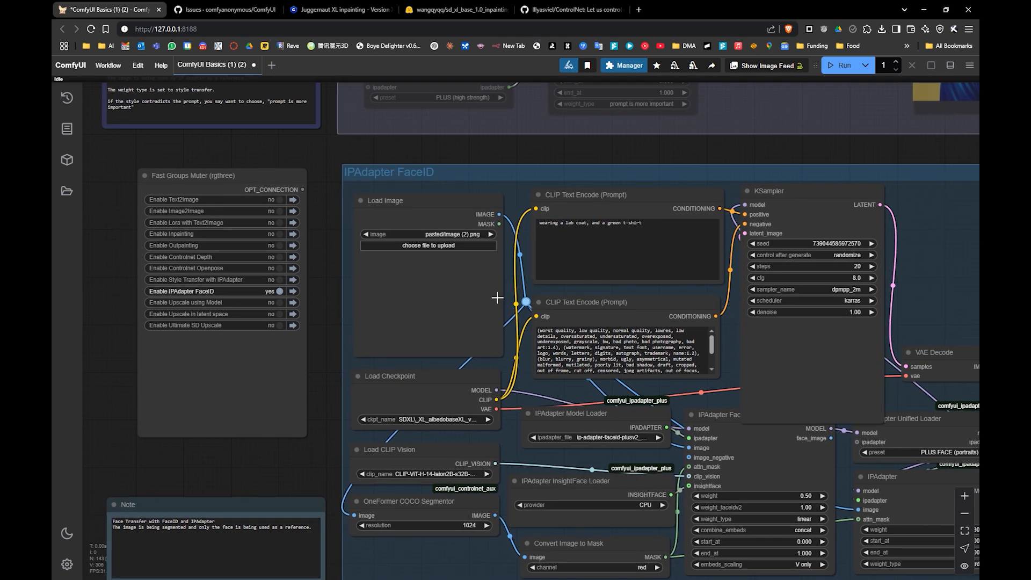
scroll(577, 335, down, 1)
drag(541, 344, 541, 341)
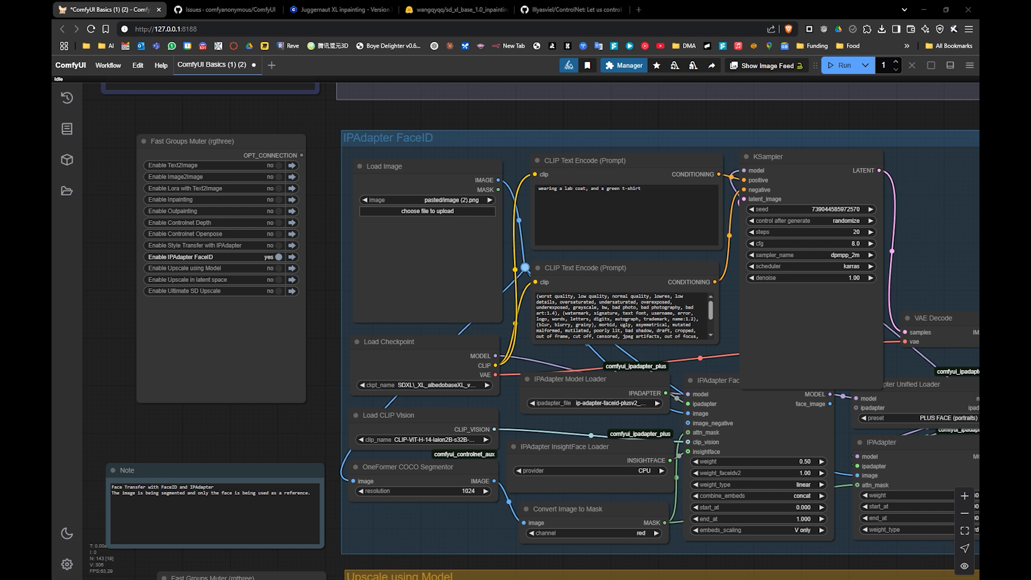
drag(76, 309, 396, 295)
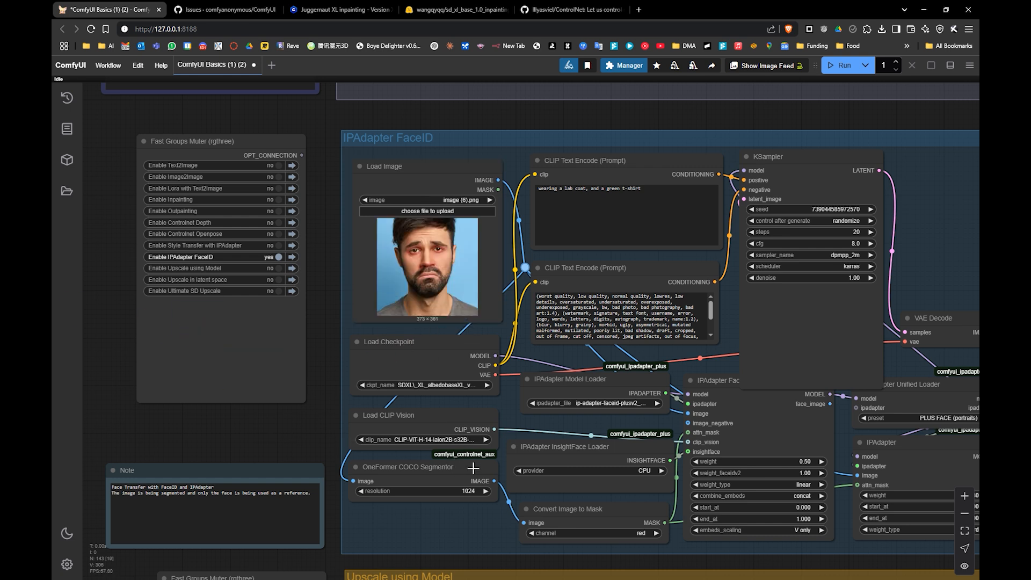
- Set the FaceID group's checkpoint to SDXL\albedobaseXL_v31Large.safetensors and its CLIP Vision model to CLIP-ViT-H-14-laion2B-s32B-b79K.safetensors
click(451, 387)
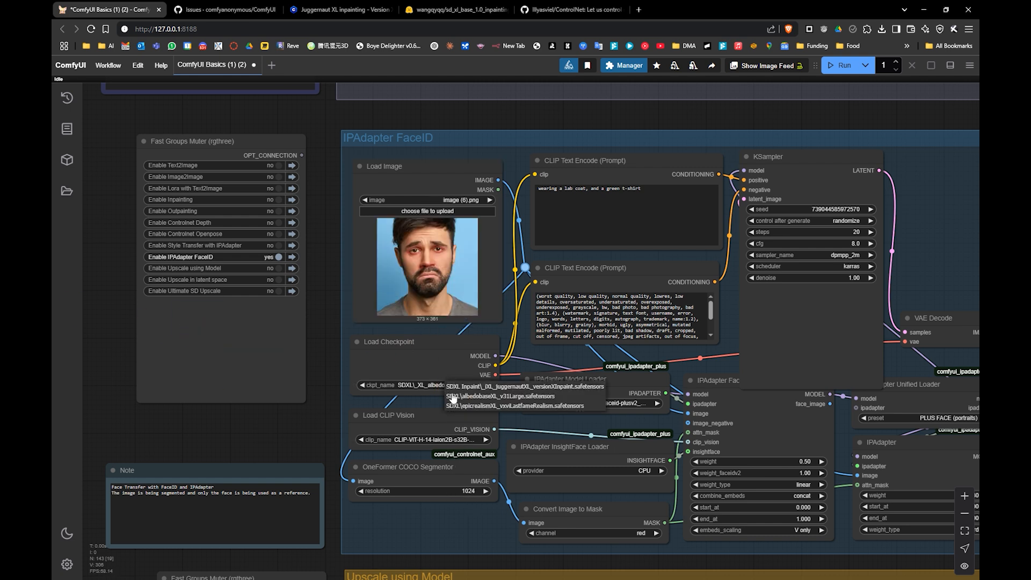
click(460, 396)
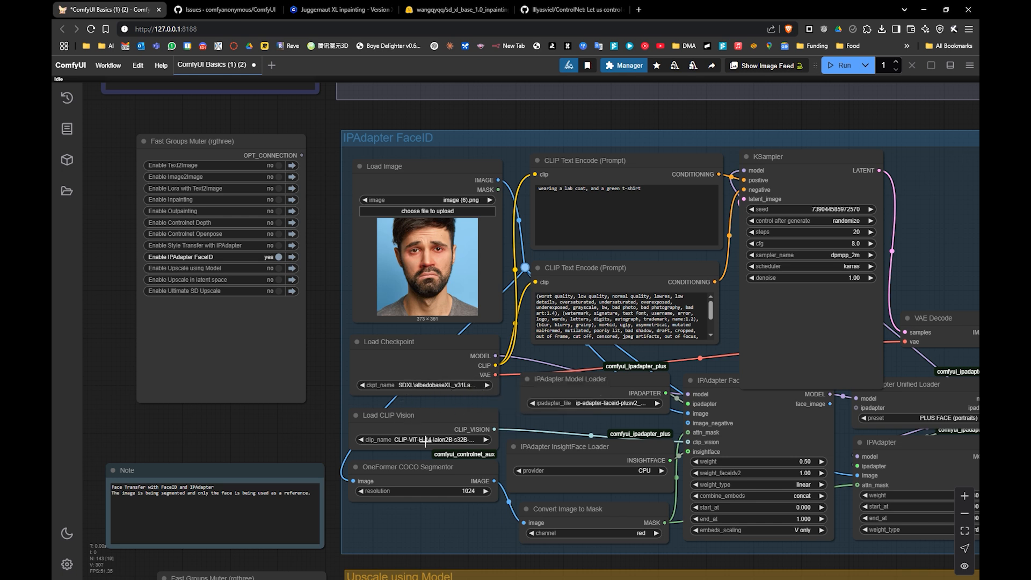
drag(471, 447, 457, 420)
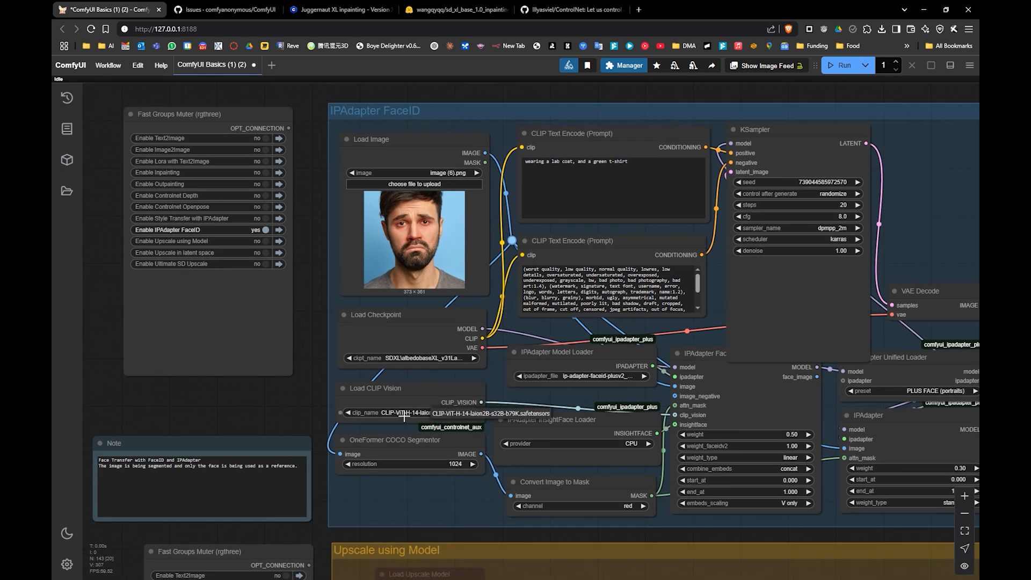
click(442, 414)
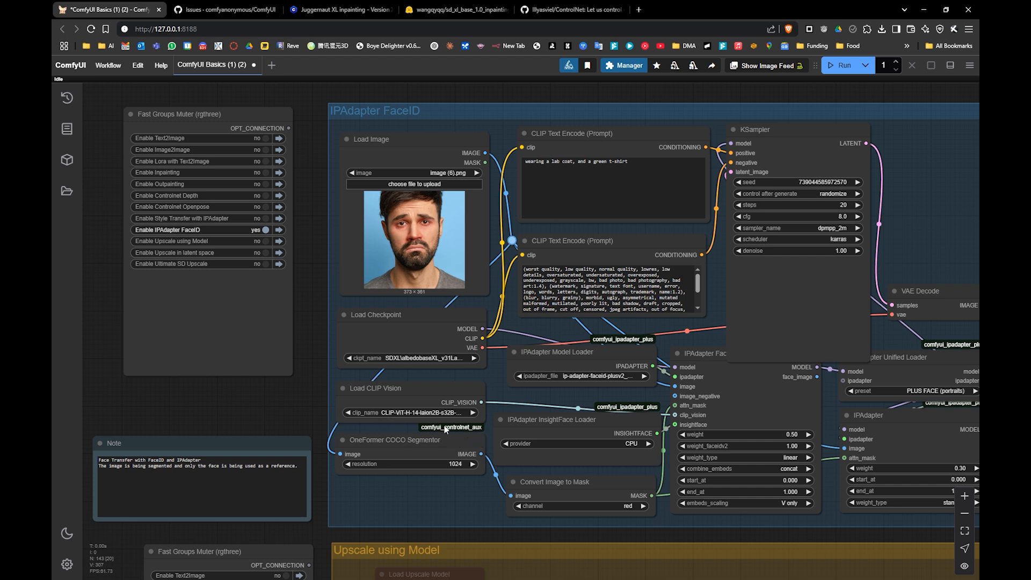
click(429, 413)
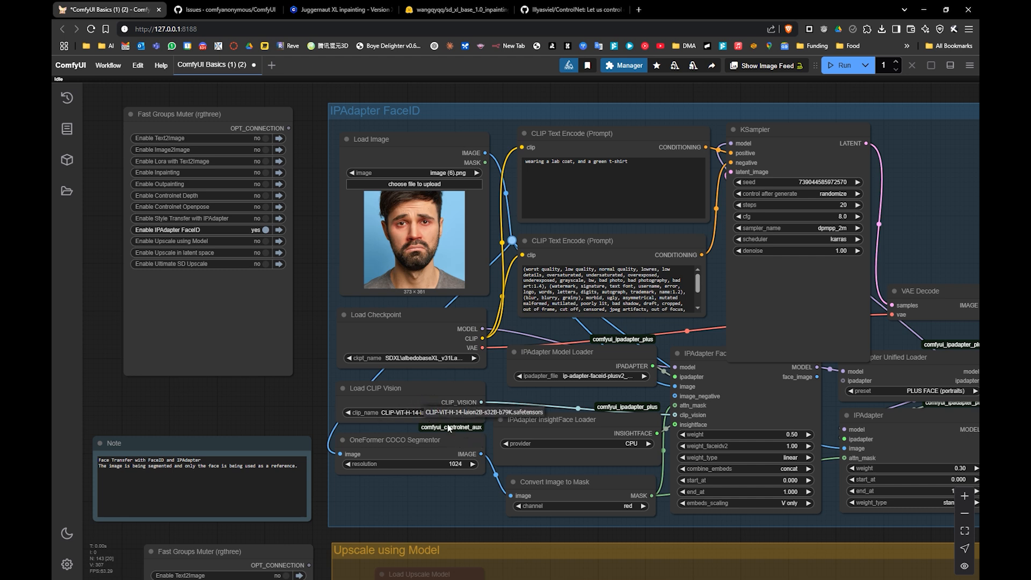
click(449, 412)
drag(496, 445, 449, 433)
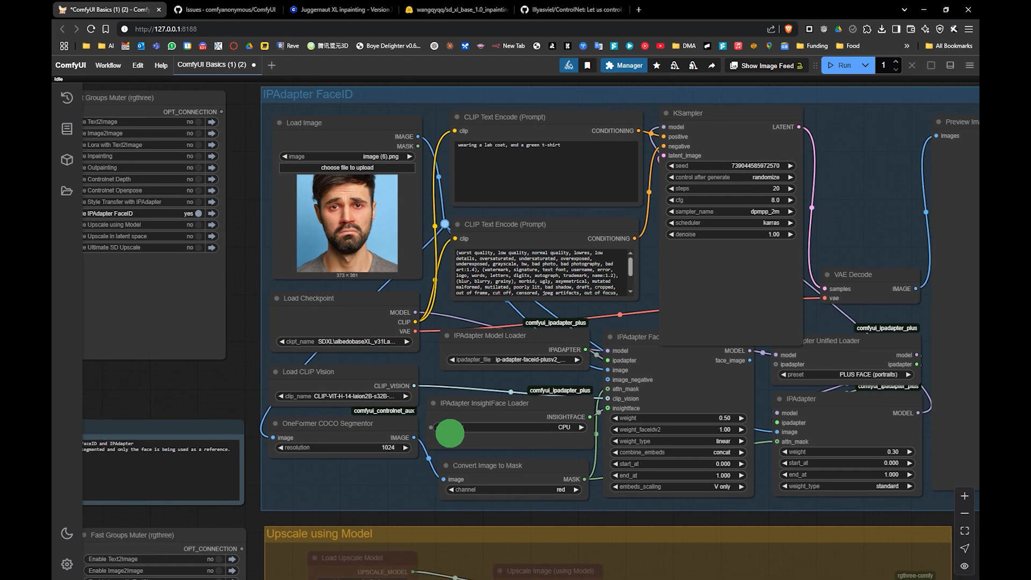
- Widen the IPAdapter Model Loader node enough to show its full ipadapter_file name
drag(492, 378, 448, 389)
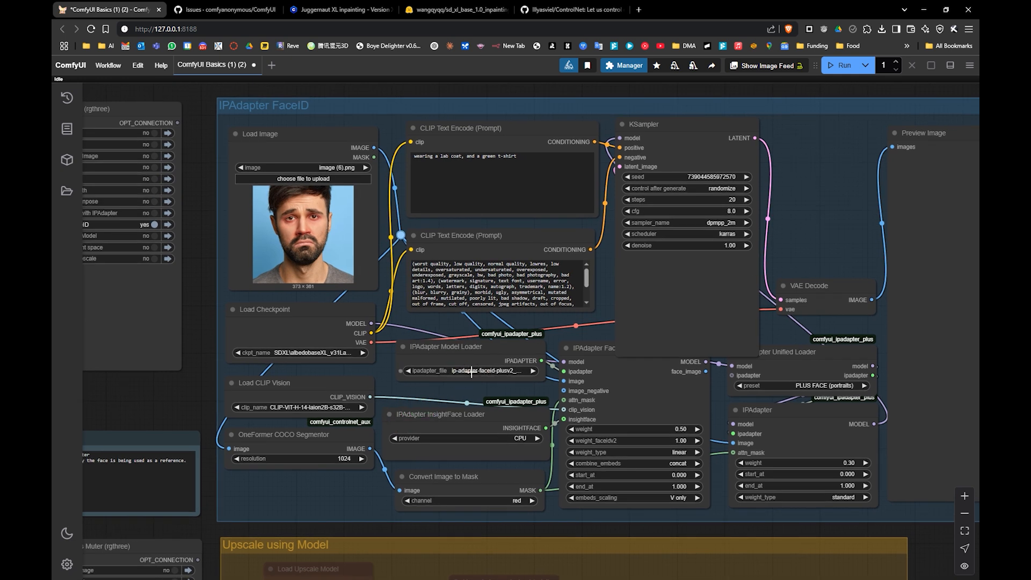
drag(547, 385, 631, 381)
drag(597, 379, 590, 380)
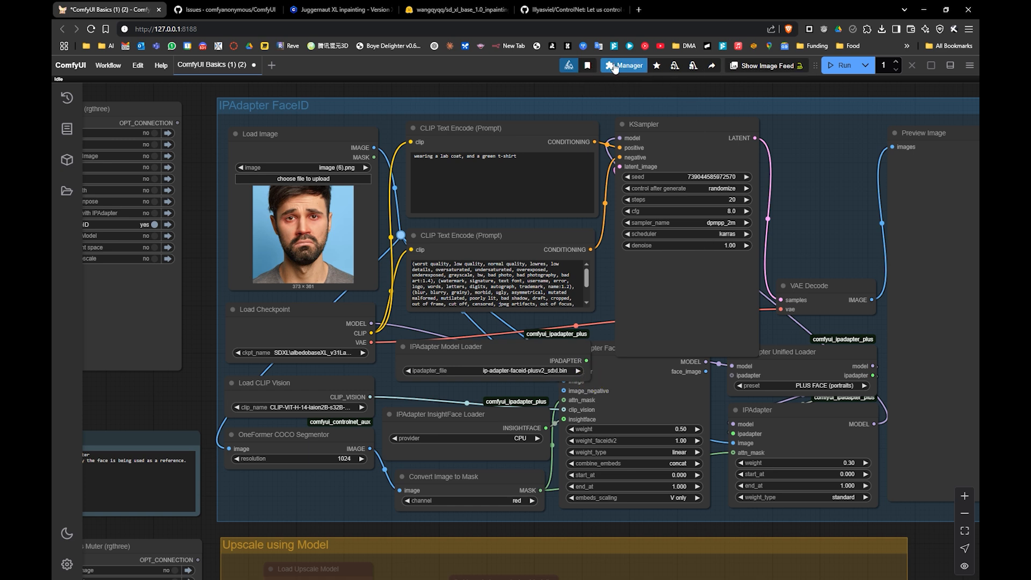
- Open the ComfyUI Model Manager and search the external models for "faceid"
click(616, 67)
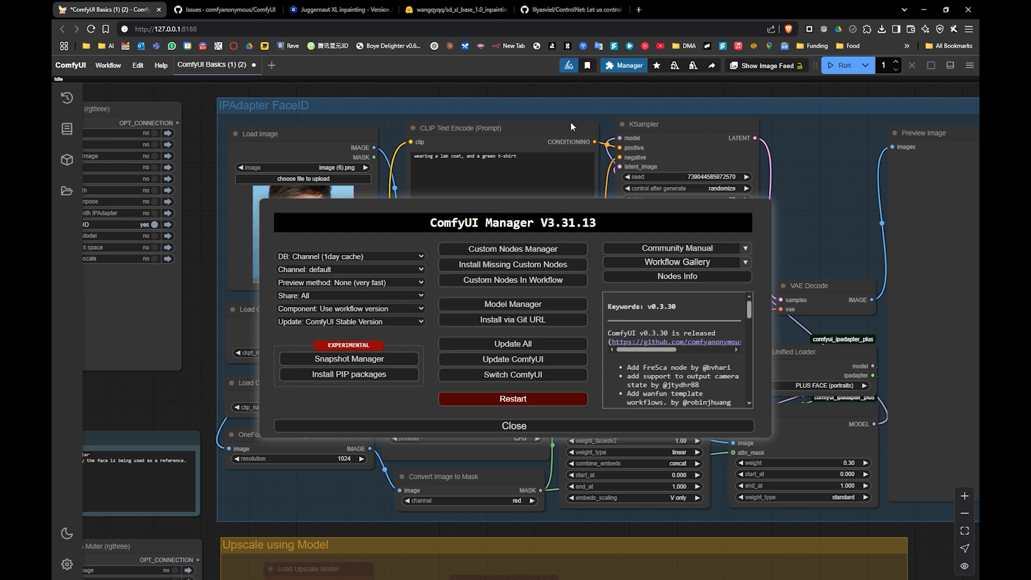
click(524, 304)
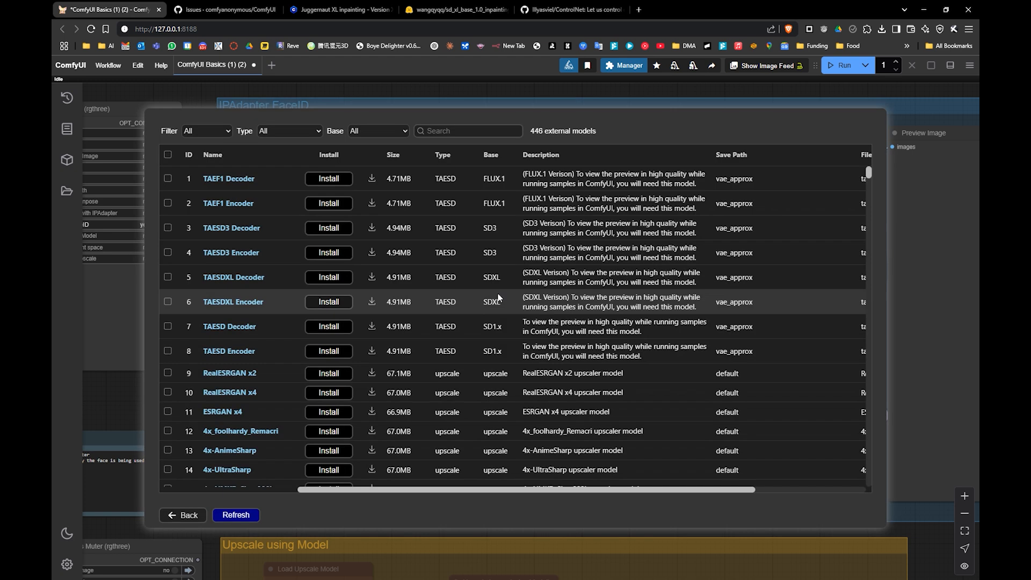
click(454, 129)
text(faceid)
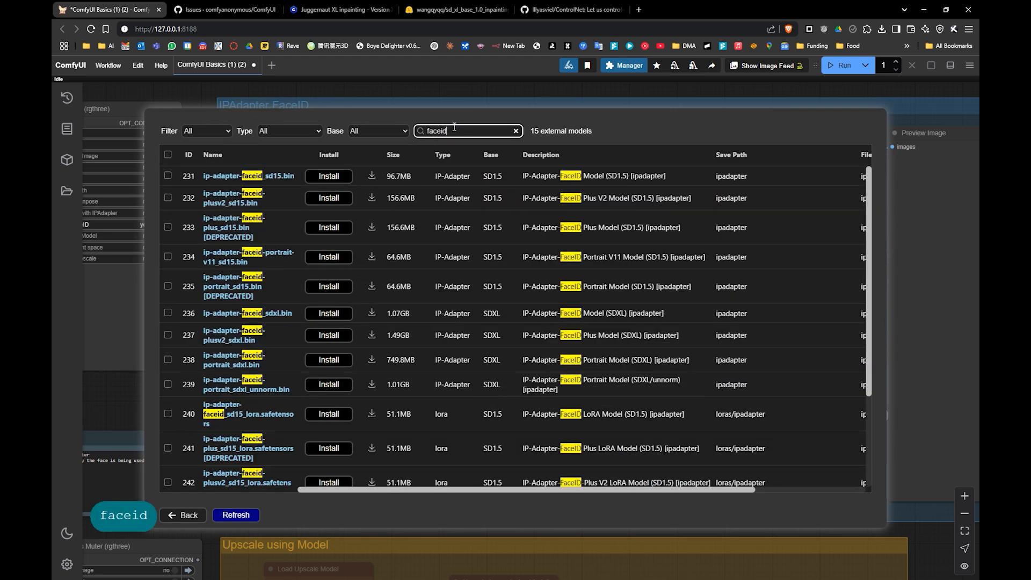
- Select the SDXL model ip-adapter-faceid-plusv2_sdxl.bin in the model list and install it
scroll(172, 244, down, 1)
scroll(172, 244, right, 3)
click(168, 243)
click(167, 242)
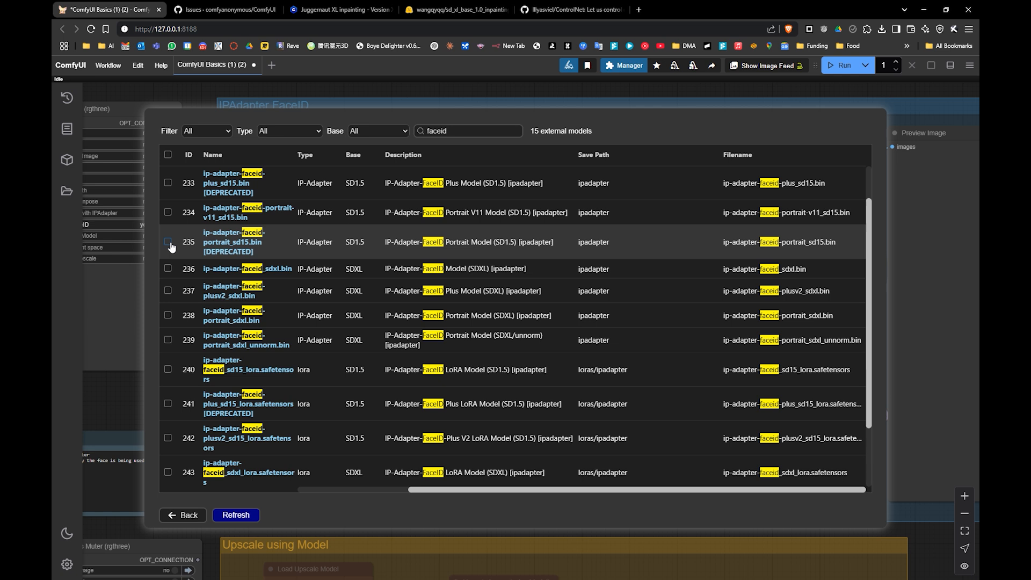
click(167, 291)
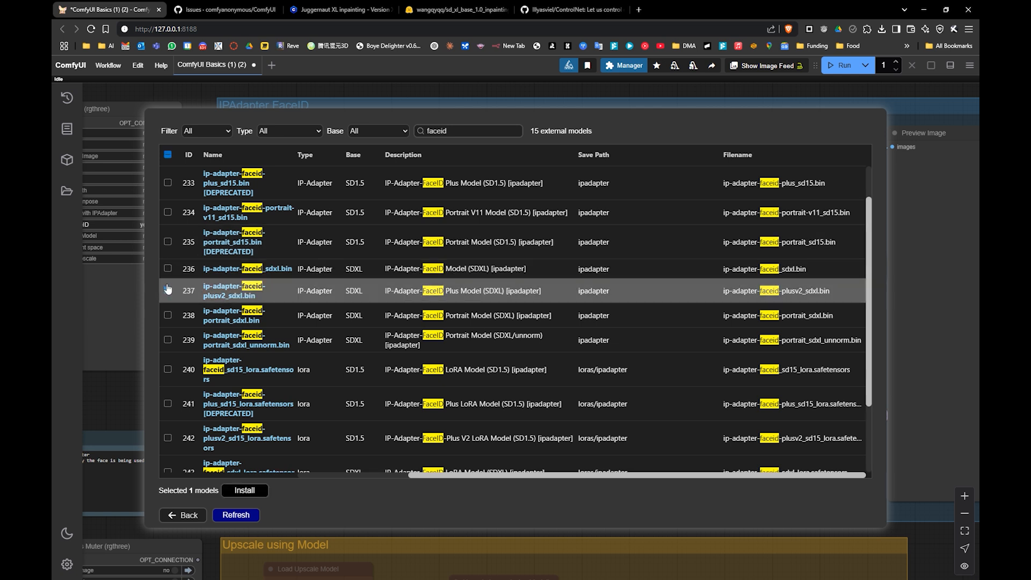
click(241, 491)
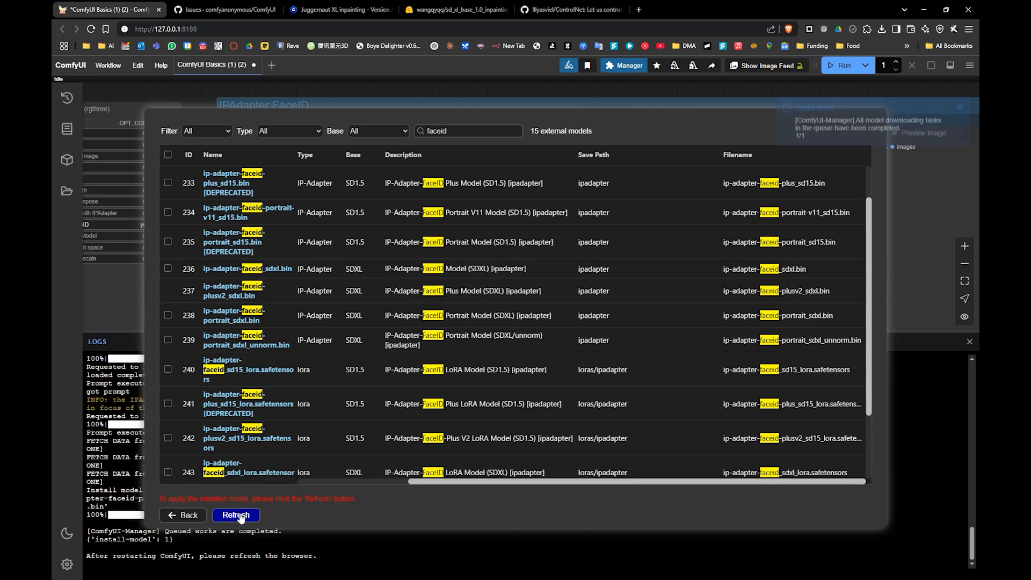
- Refresh to apply the installed model, then close the notification, the manager windows and the logs
click(236, 515)
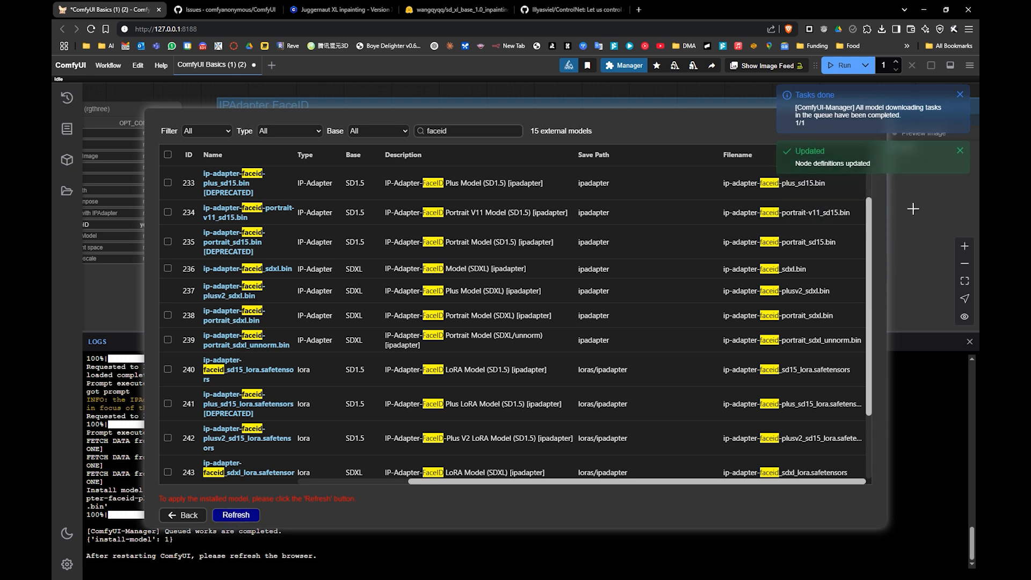
click(960, 94)
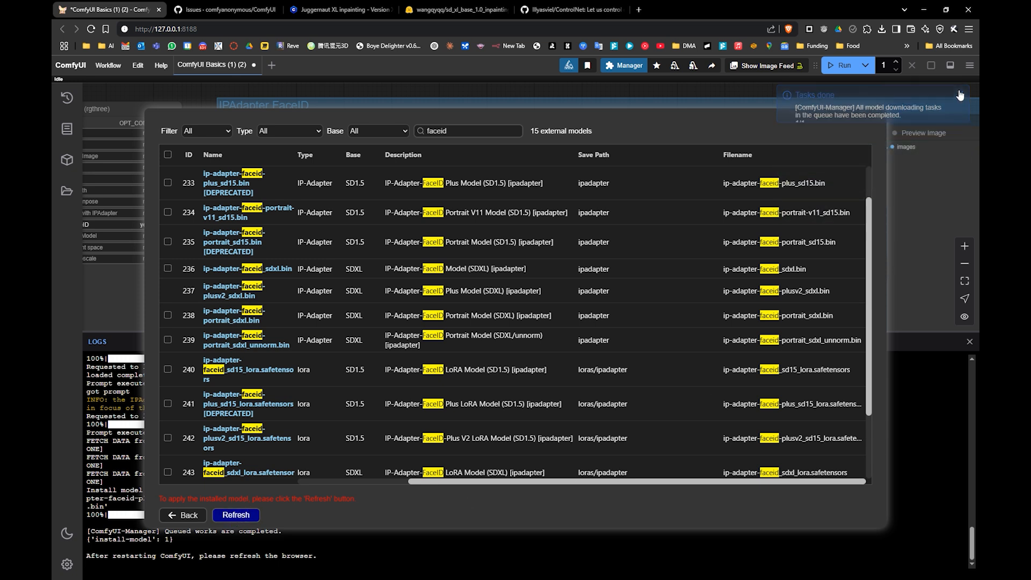
click(182, 515)
click(536, 425)
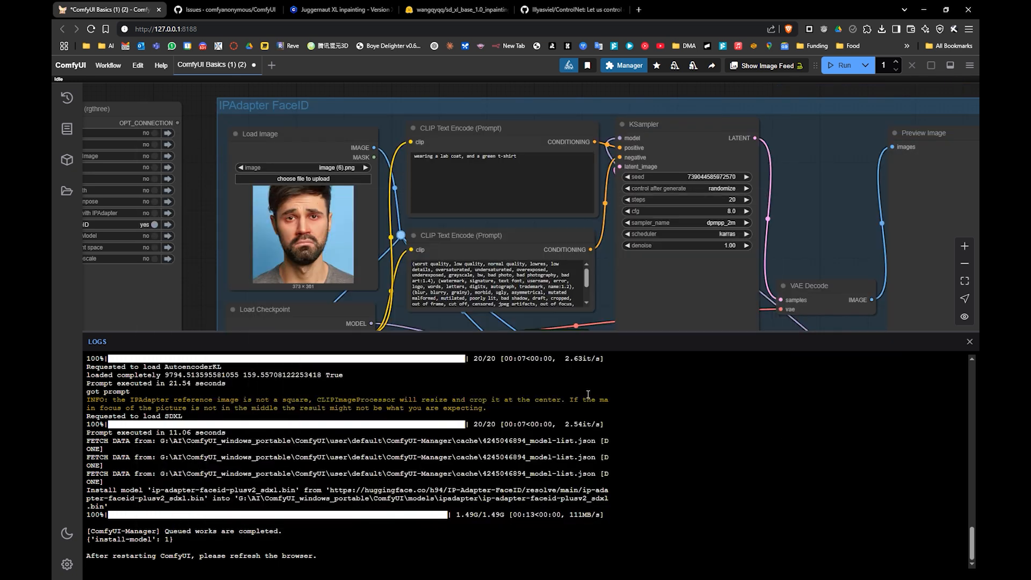
click(969, 342)
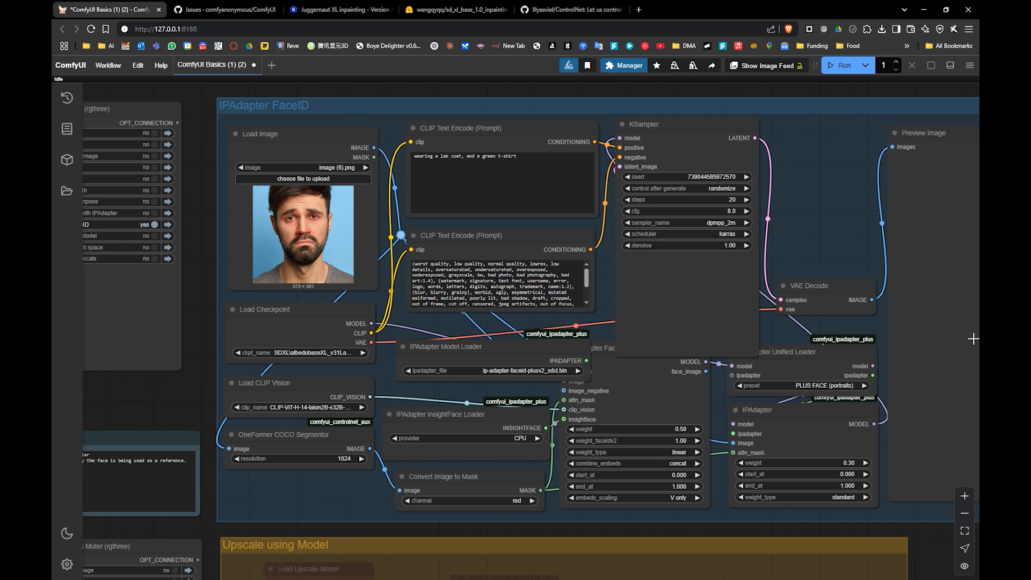
- Select ip-adapter-faceid-plusv2_sdxl.bin in the IPAdapter Model Loader node and run the IPAdapter FaceID workflow
click(510, 372)
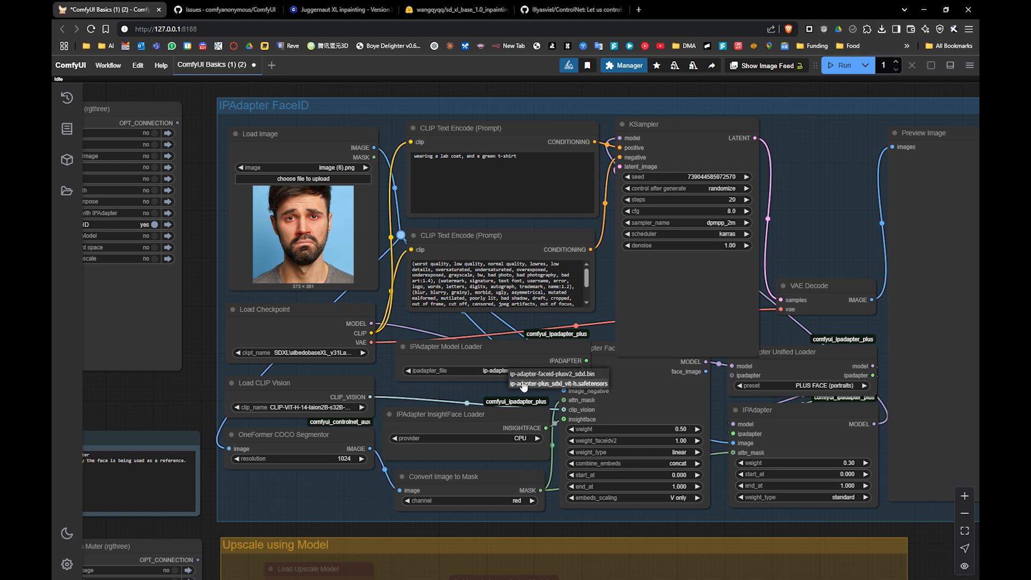
click(519, 374)
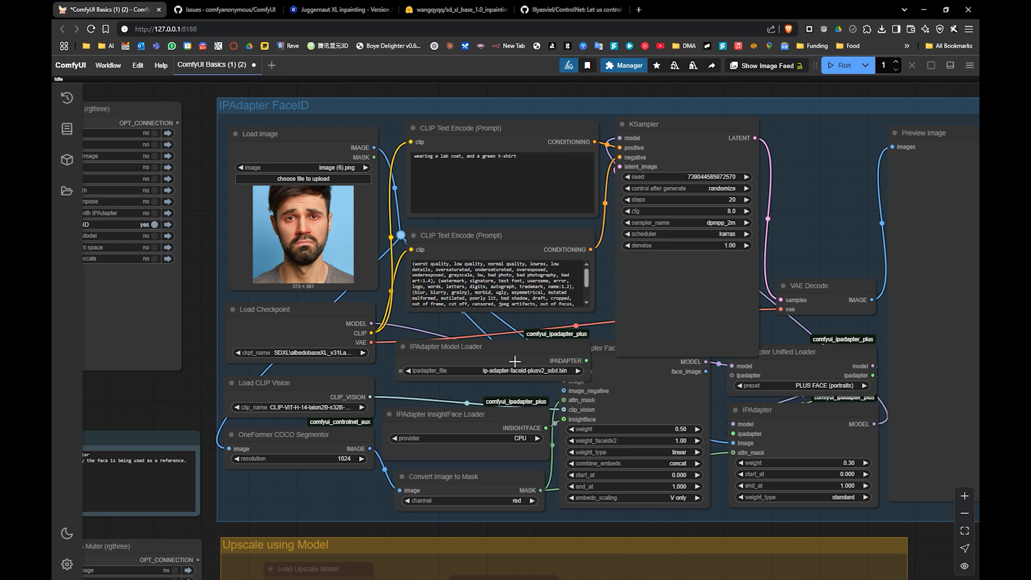
drag(505, 354, 492, 354)
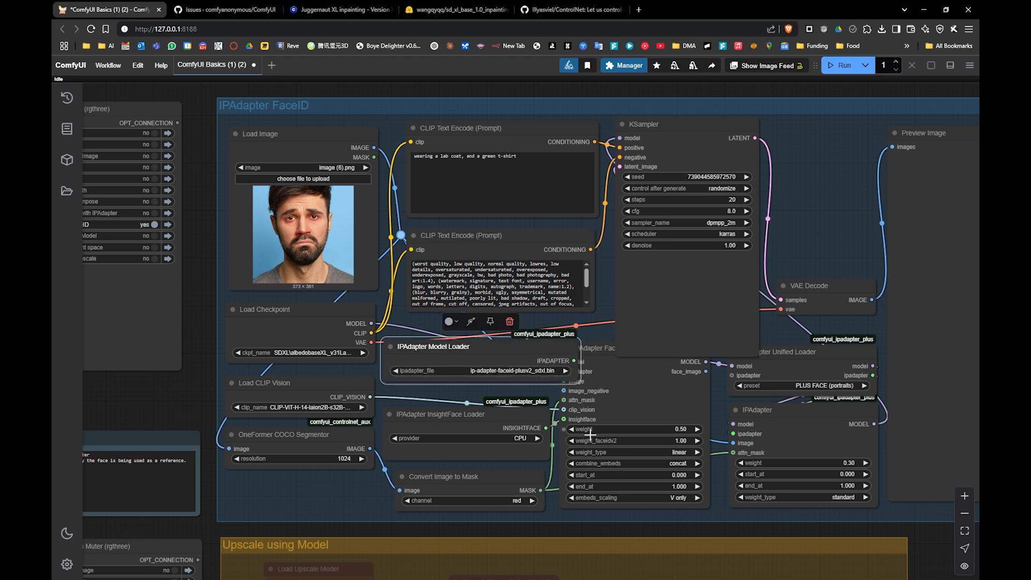
drag(589, 435, 507, 452)
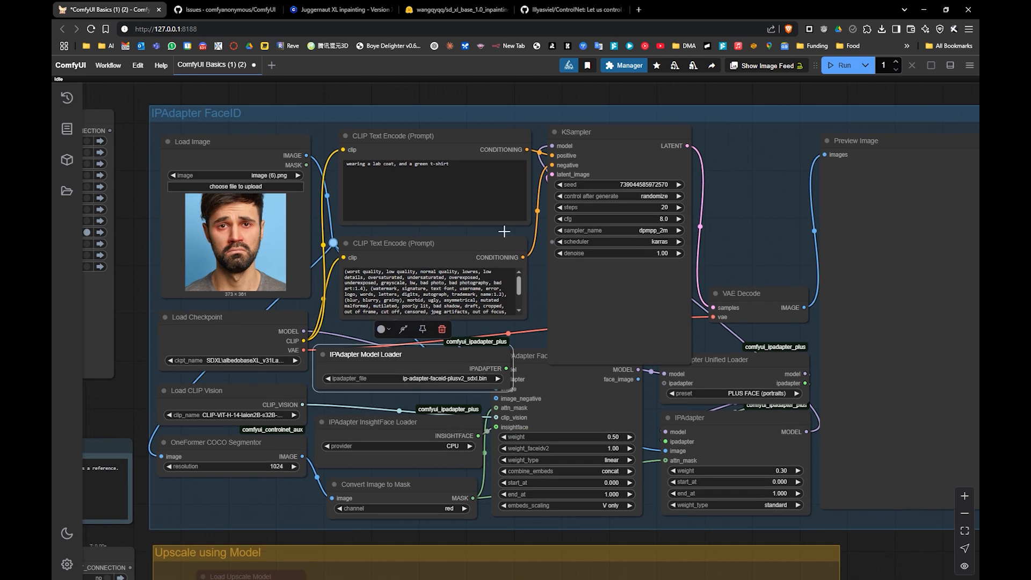
click(857, 72)
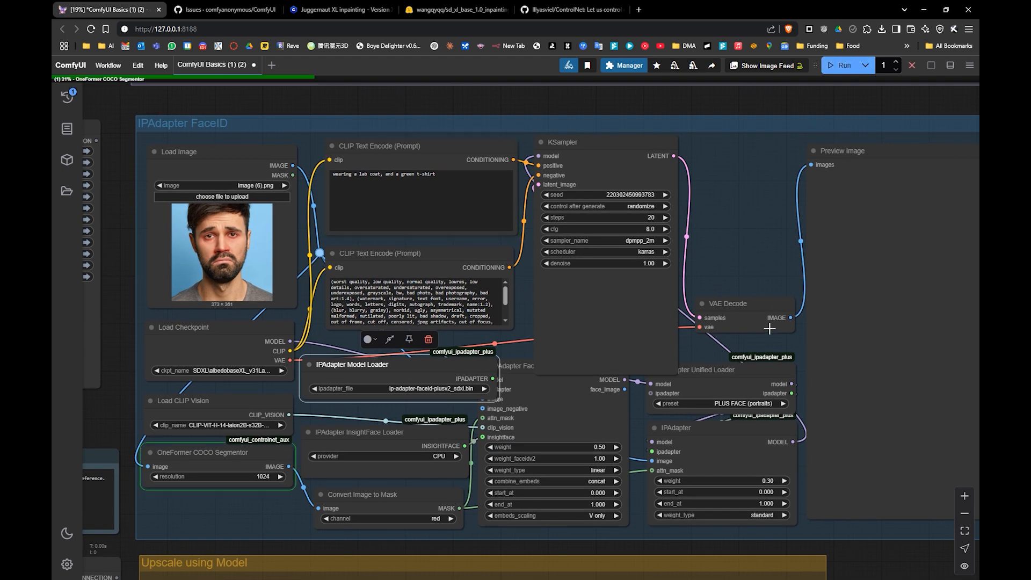
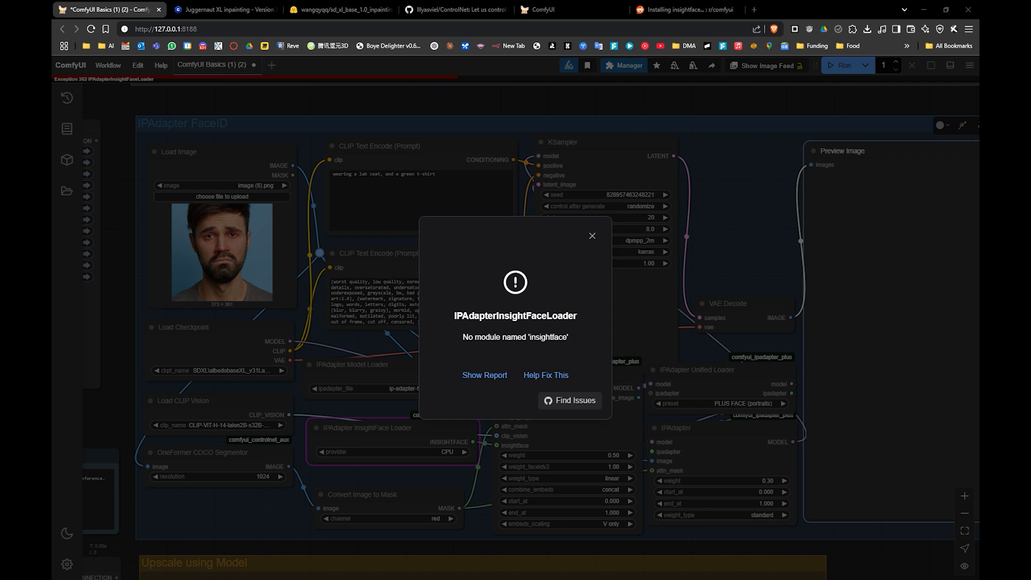
key(ctrl+c)
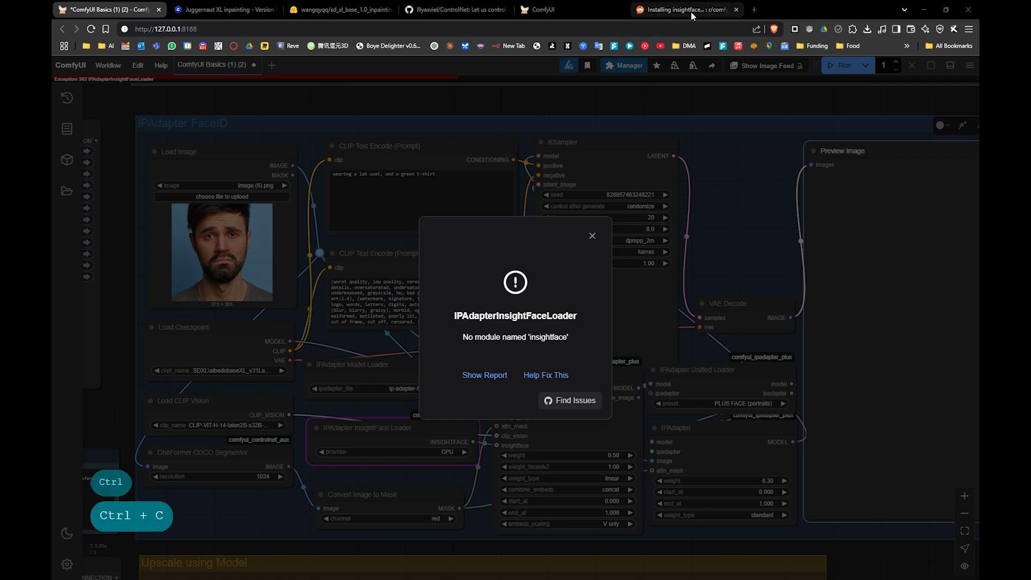
click(755, 9)
key(ctrl+v)
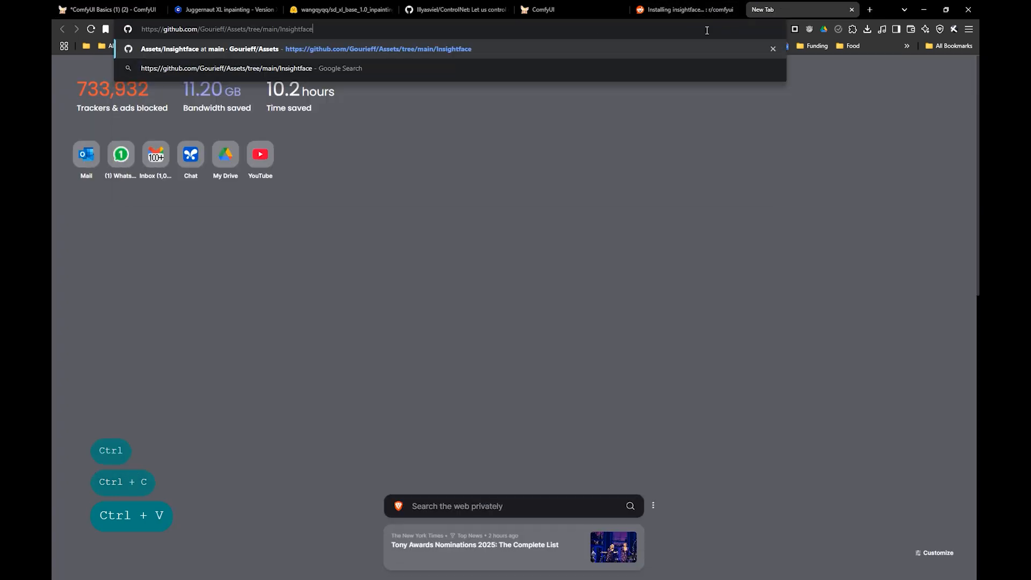
key(Return)
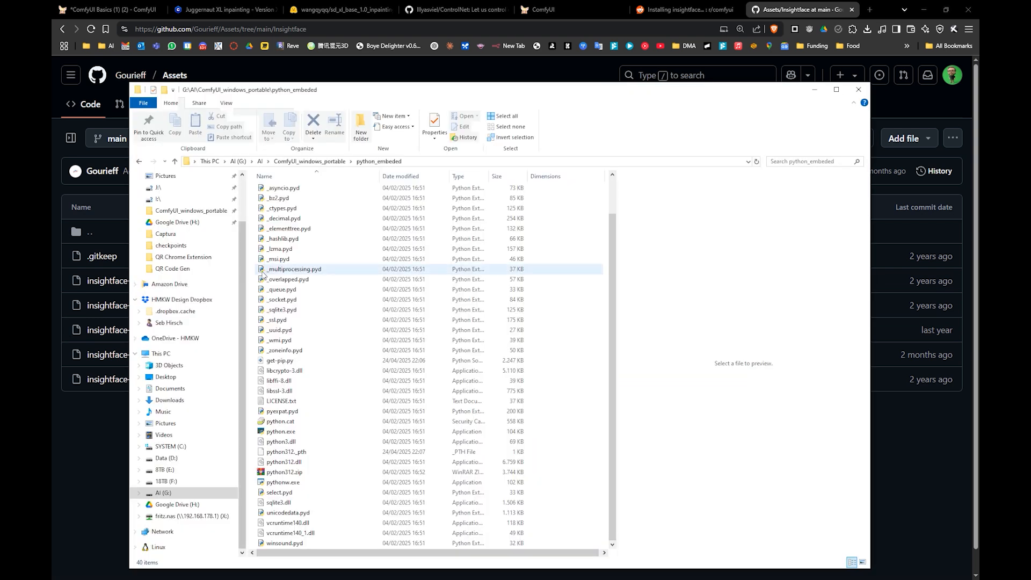
- Go up to the ComfyUI_windows_portable folder in File Explorer and open a command prompt there with cmd
click(275, 163)
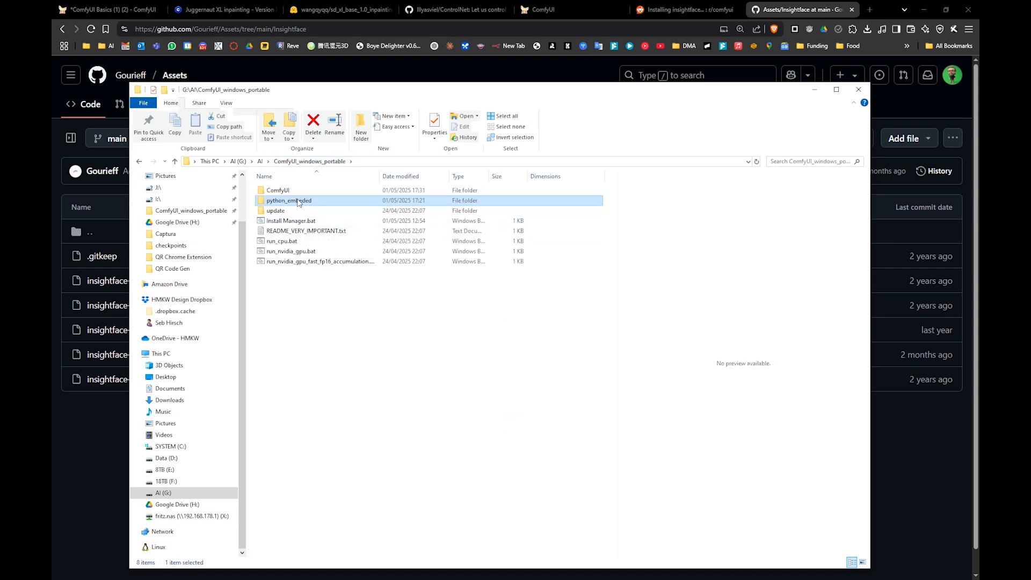
click(295, 317)
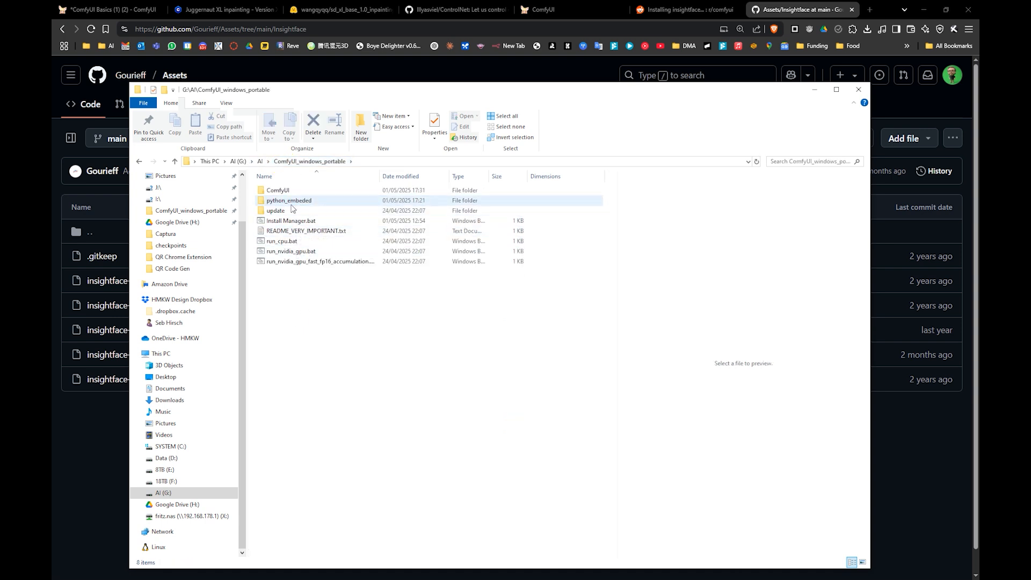
click(392, 163)
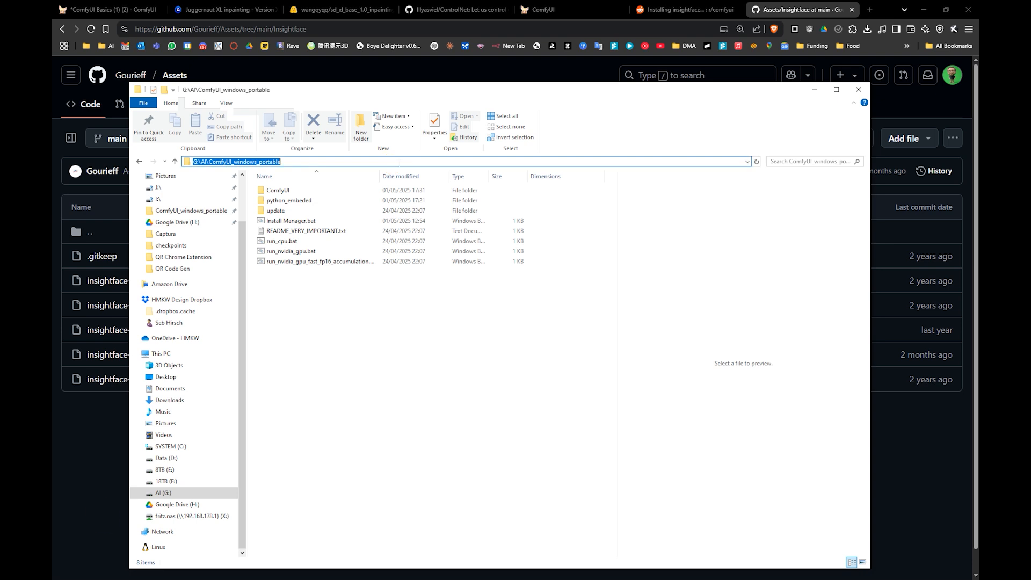
text(cmd)
key(Return)
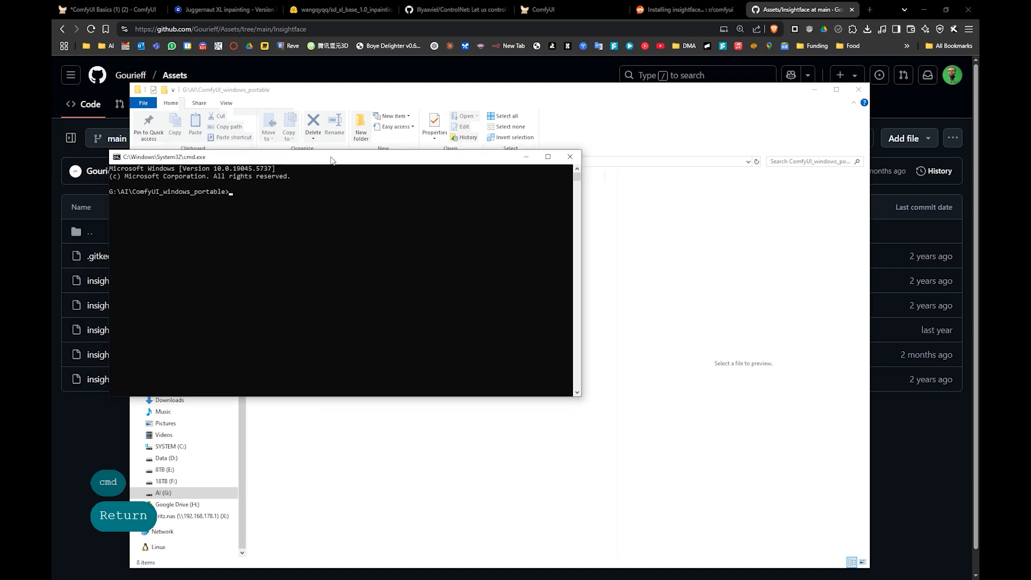
drag(334, 156, 357, 158)
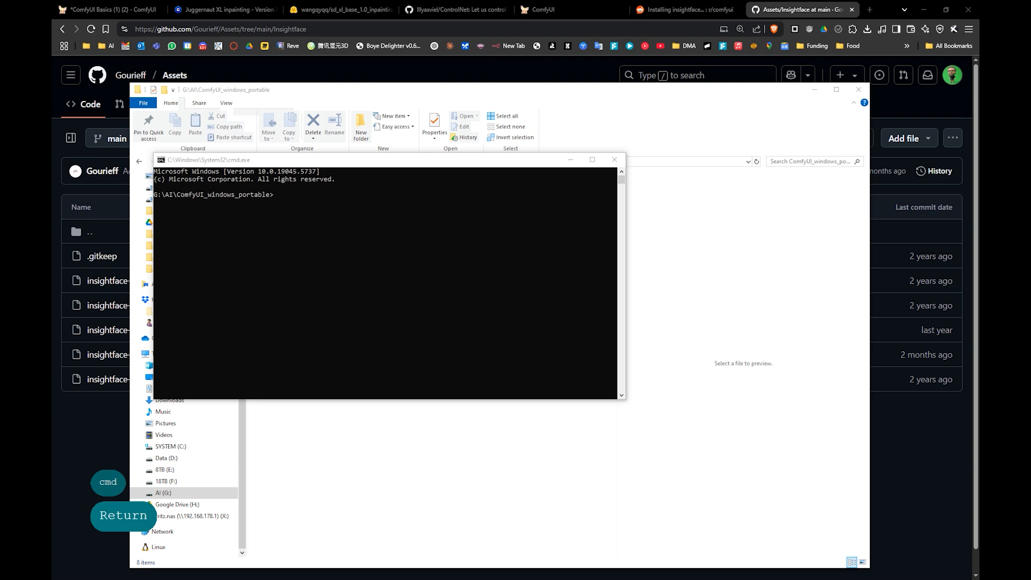
- Check the embedded Python version by running python_embeded\python.exe -V in the command prompt
key(ctrl+c)
click(310, 271)
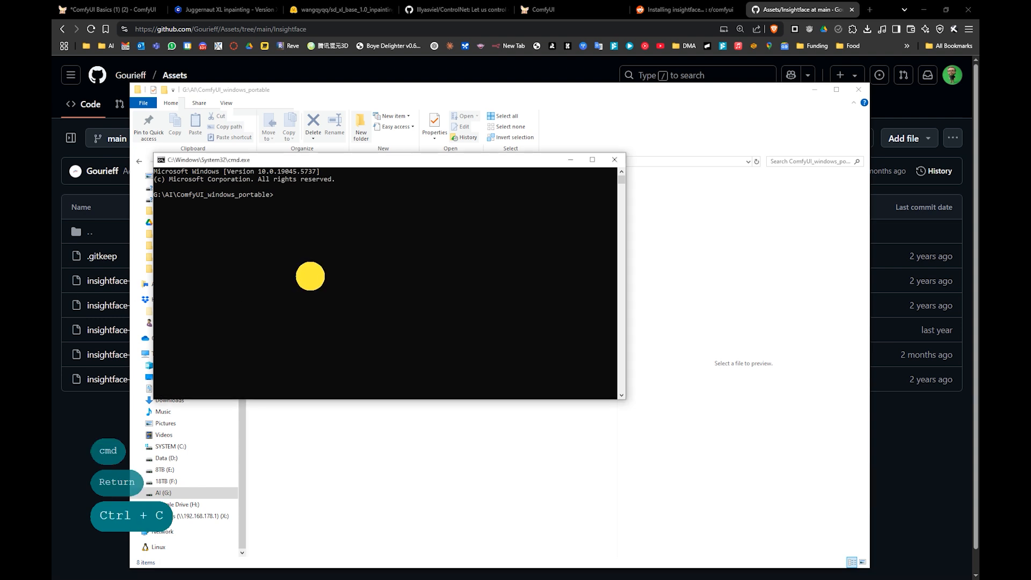
key(ctrl+v)
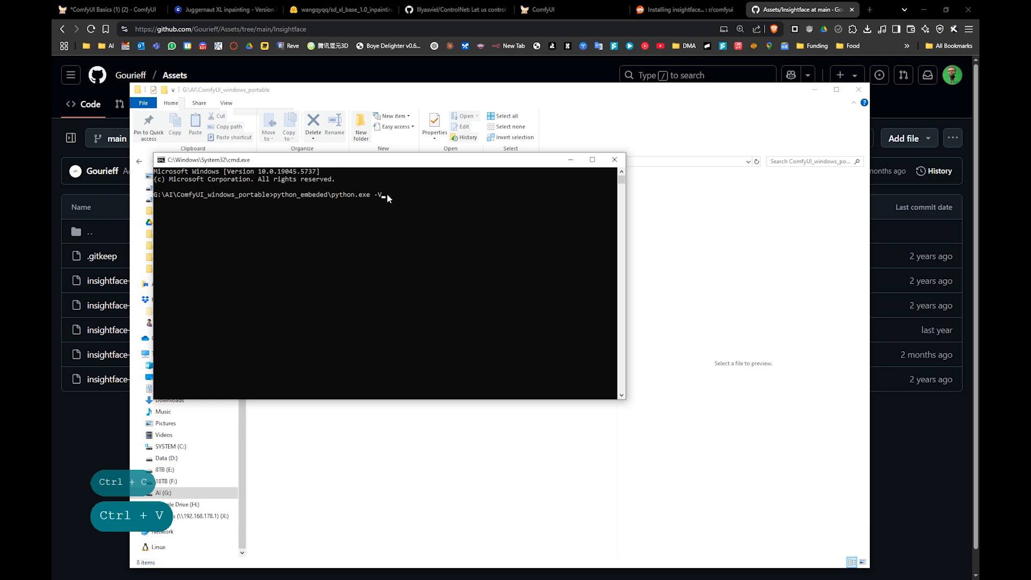
key(Return)
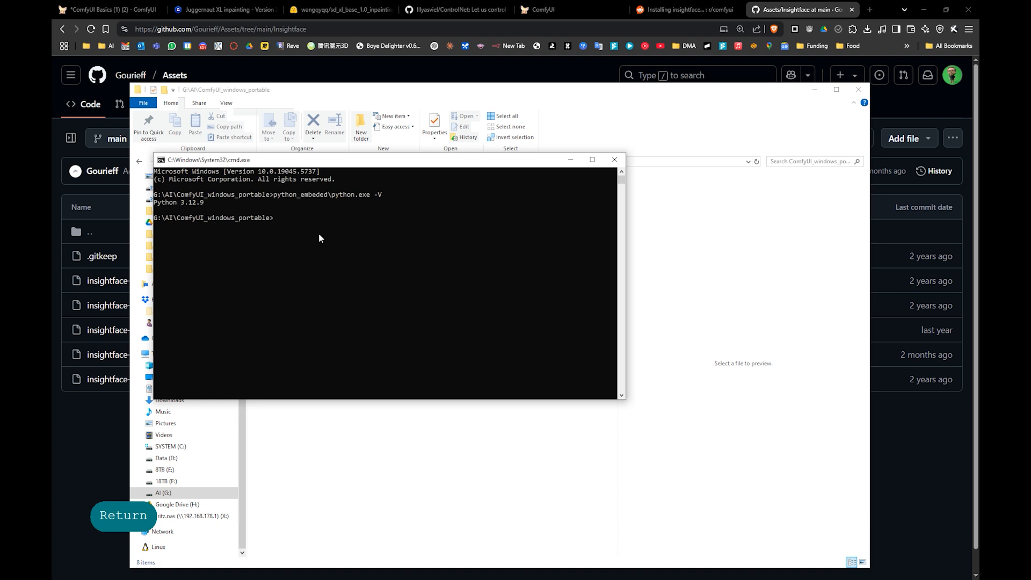
- Open the Gourieff/Assets Insightface folder on GitHub again in a new browser tab
click(682, 9)
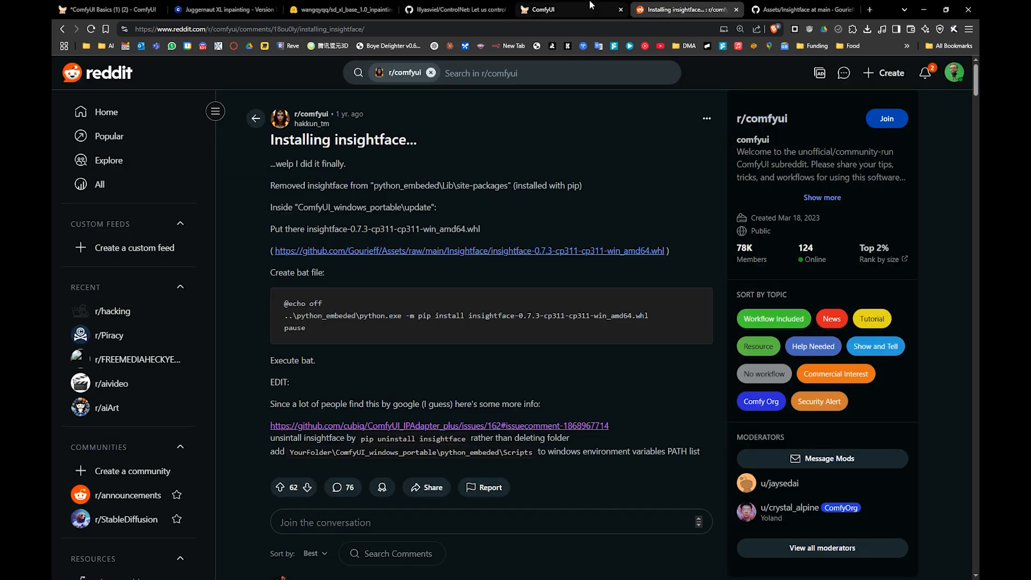
click(800, 9)
click(440, 5)
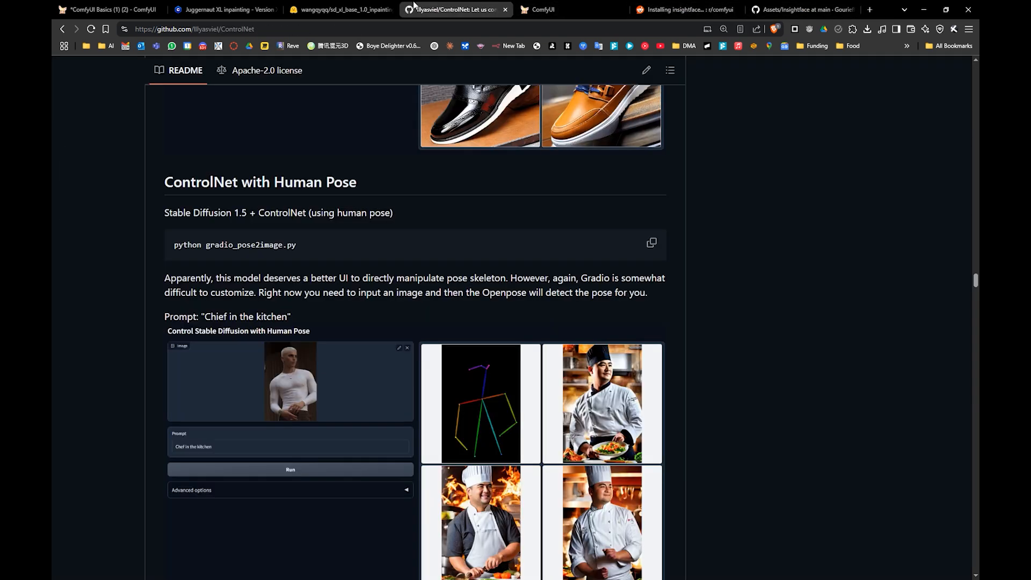
click(116, 6)
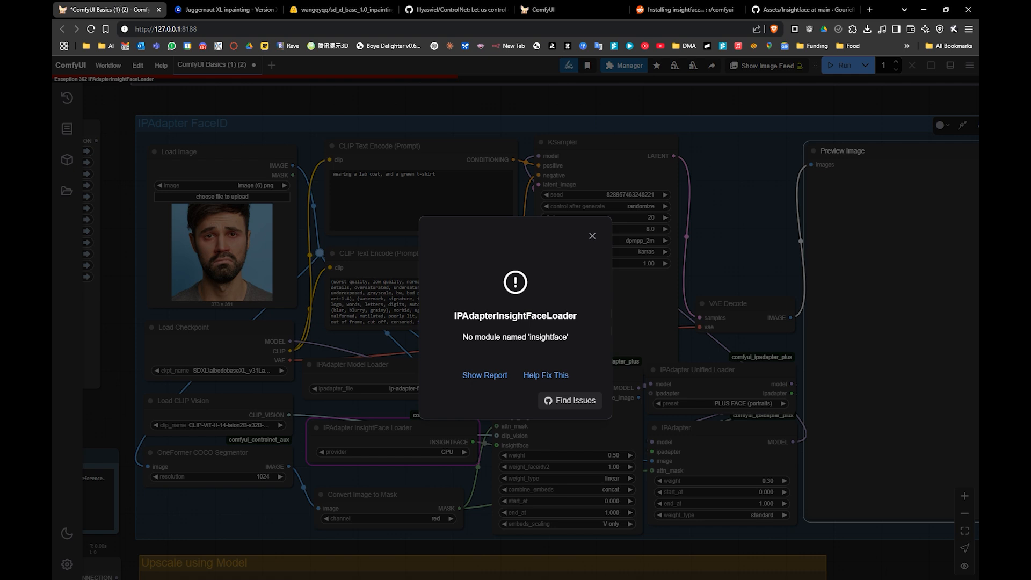
key(ctrl+c)
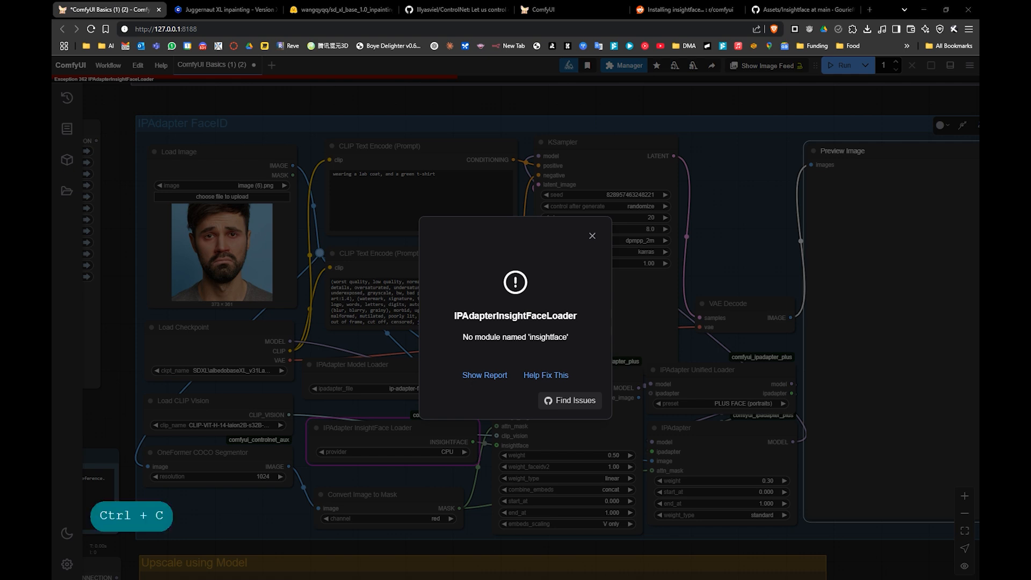
click(869, 9)
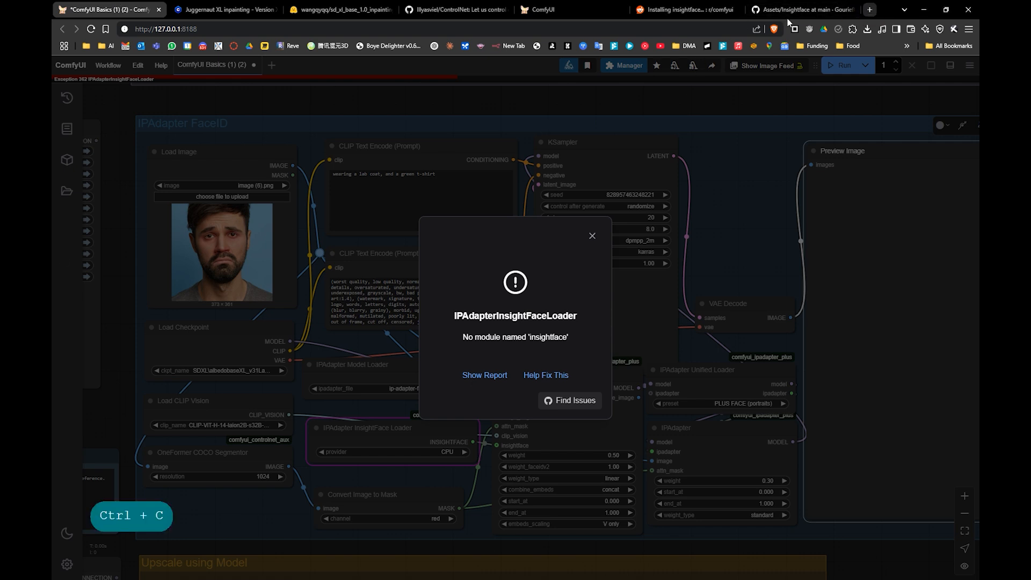
click(724, 28)
key(ctrl+v)
key(Return)
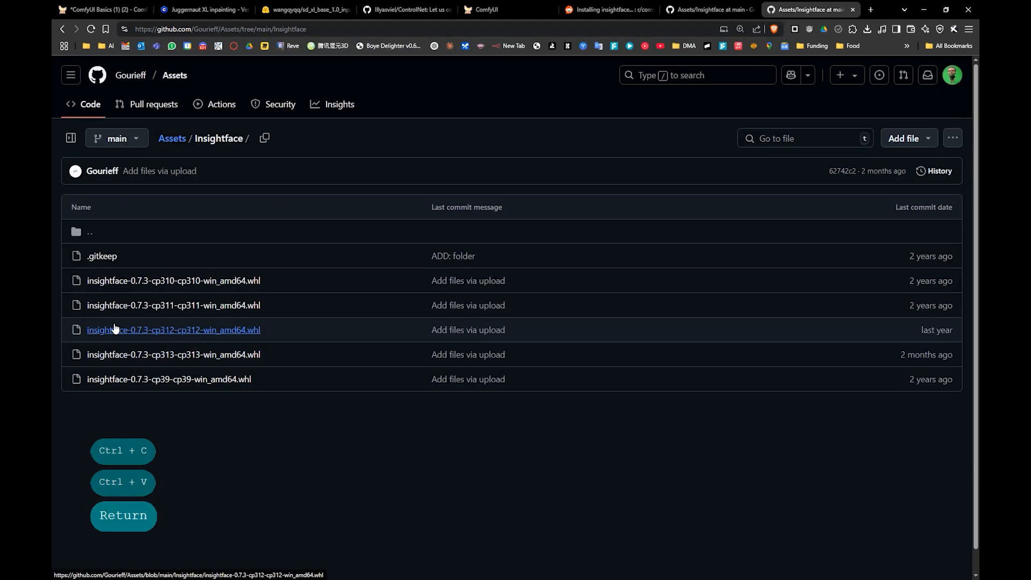
- Download insightface-0.7.3-cp312-cp312-win_amd64.whl from GitHub and place it in the ComfyUI_windows_portable folder
right_click(137, 329)
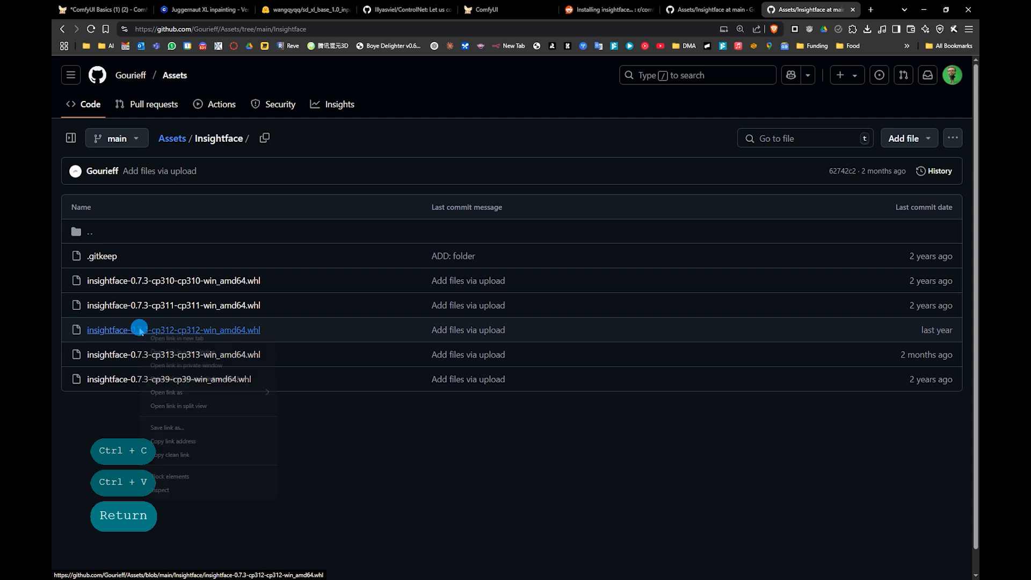
click(136, 329)
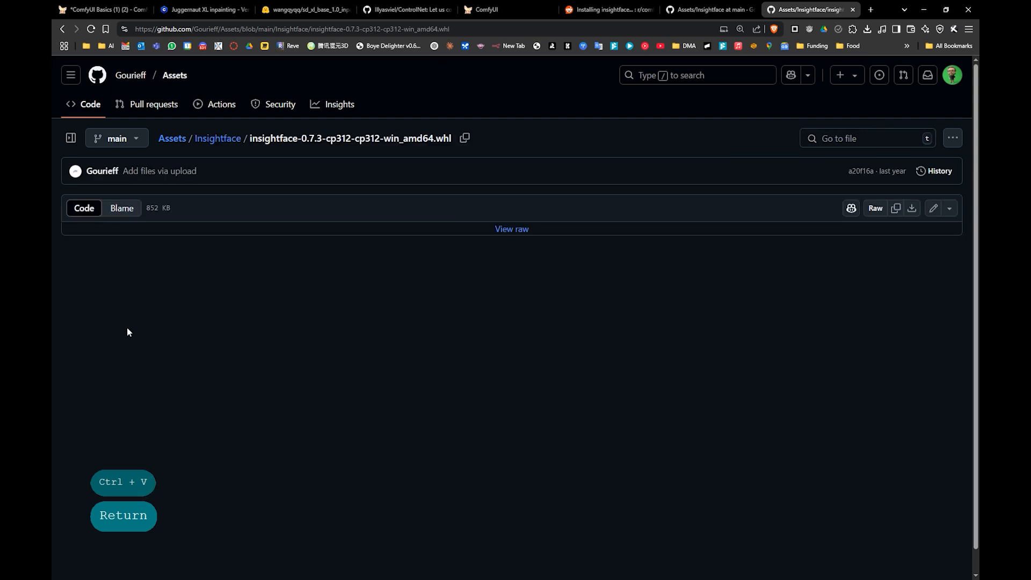
click(953, 138)
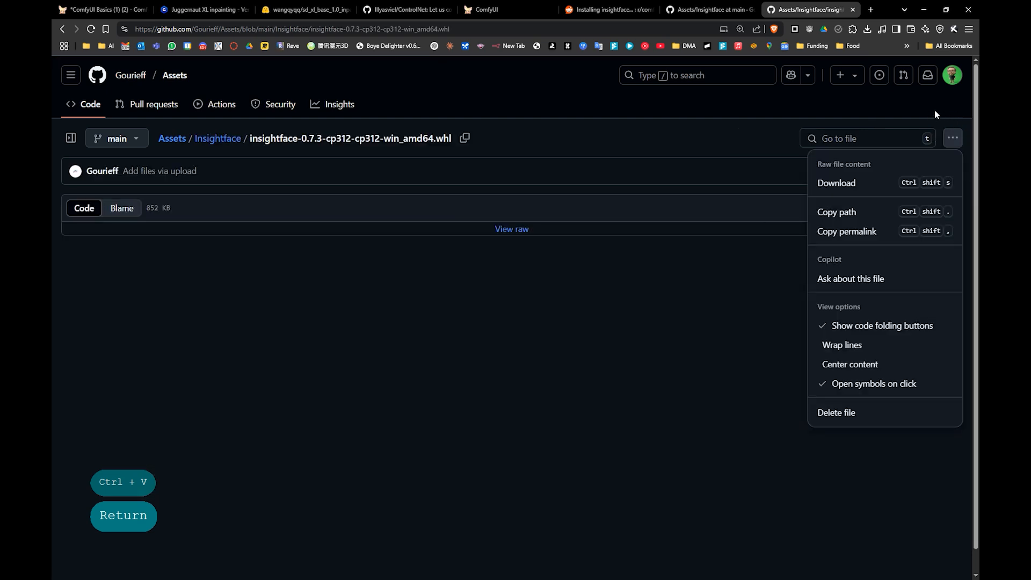
click(837, 180)
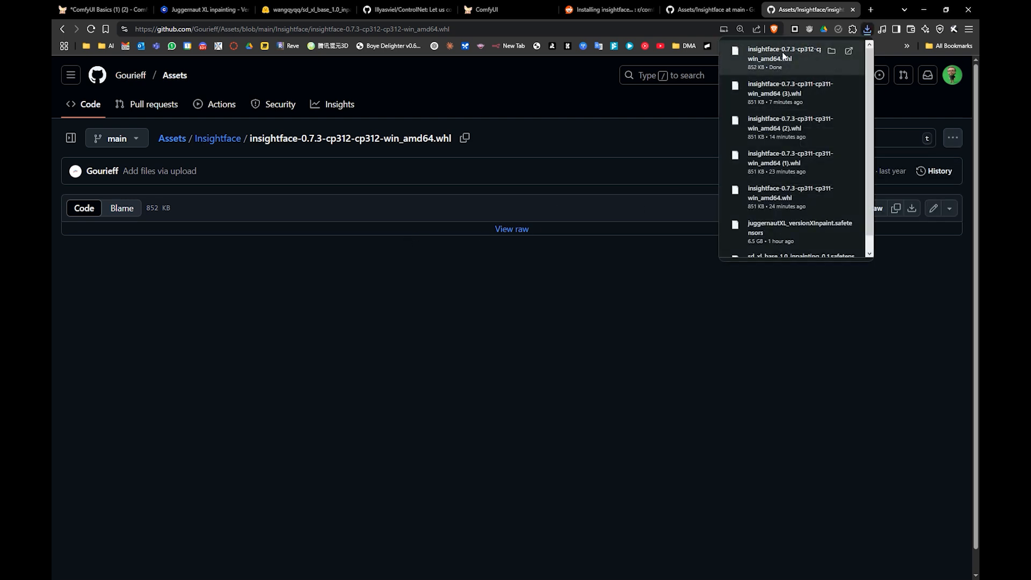
drag(783, 55, 335, 302)
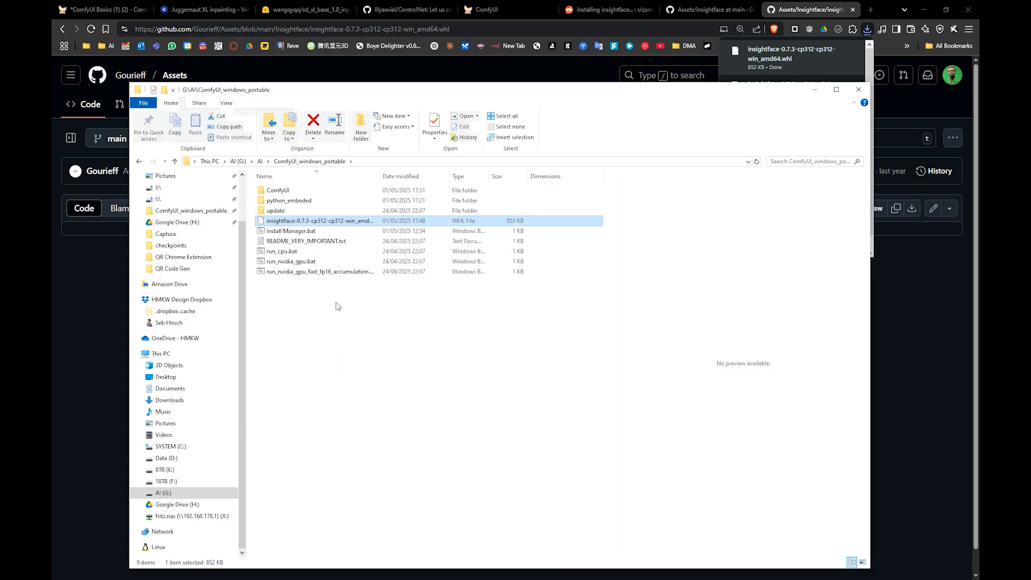
drag(379, 176, 422, 176)
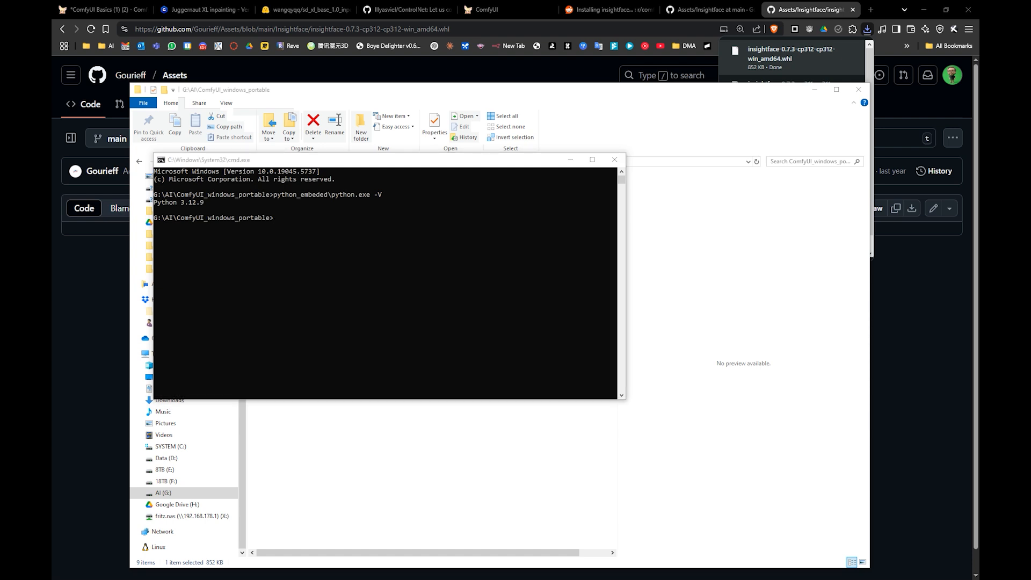
- Upgrade pip by running python_embeded\python.exe -m pip install -U pip in the command prompt
key(ctrl+c)
key(ctrl)
click(374, 244)
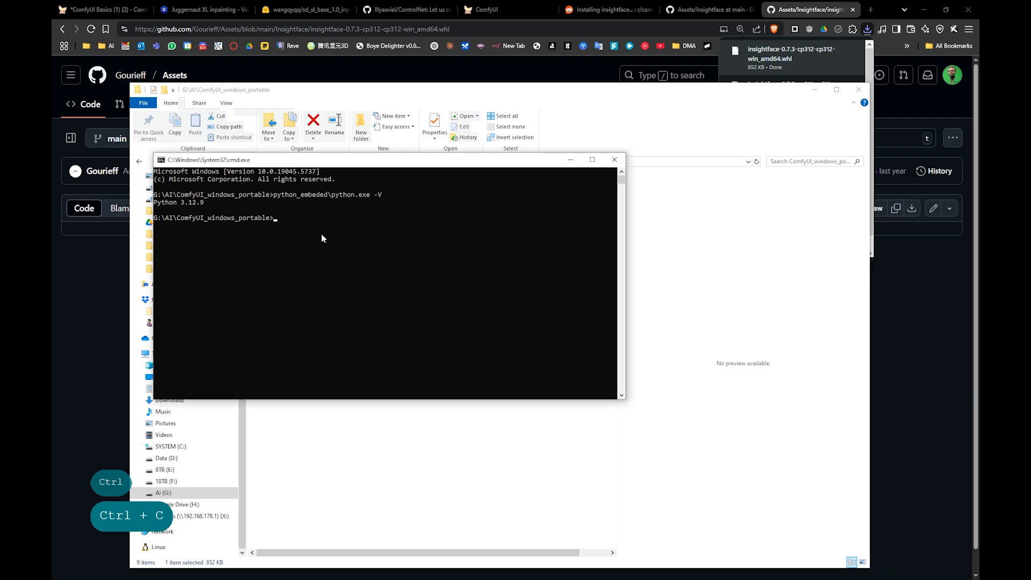
key(ctrl+v)
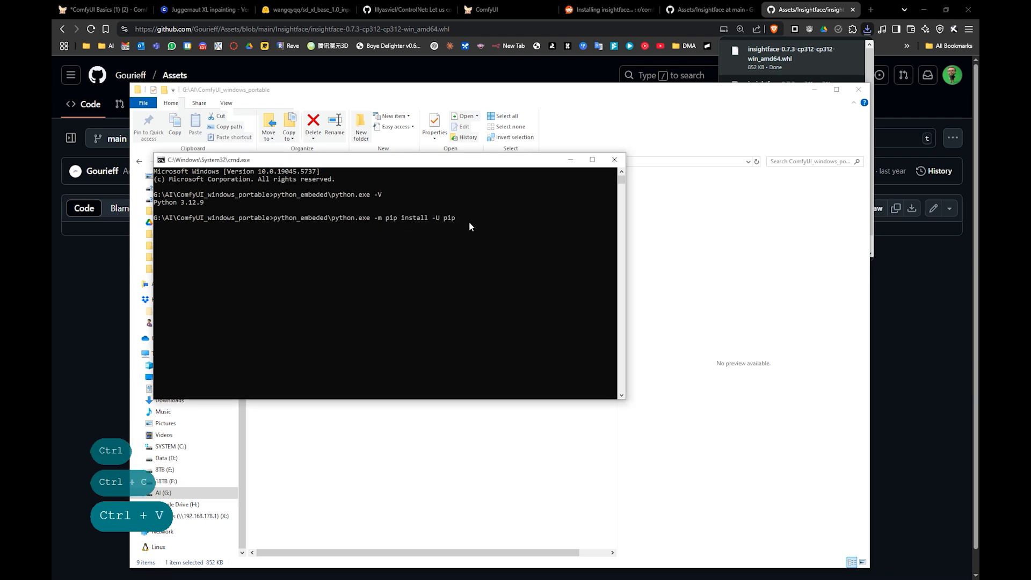
key(Return)
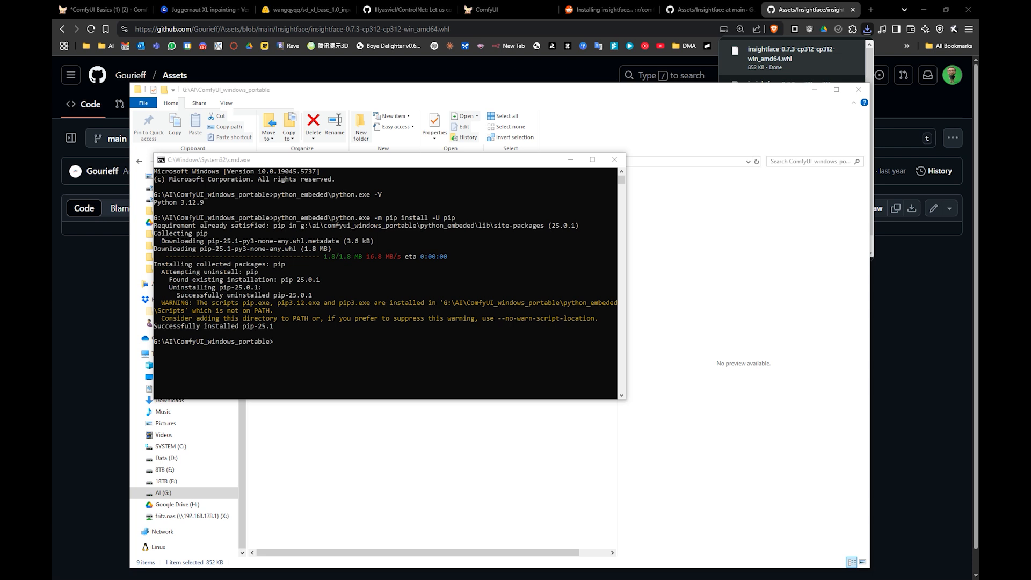
- Install the wheel by running python_embeded\python.exe -m pip install insightface-0.7.3-cp312-cp312-win_amd64.whl, copying the file name from File Explorer
key(ctrl+c)
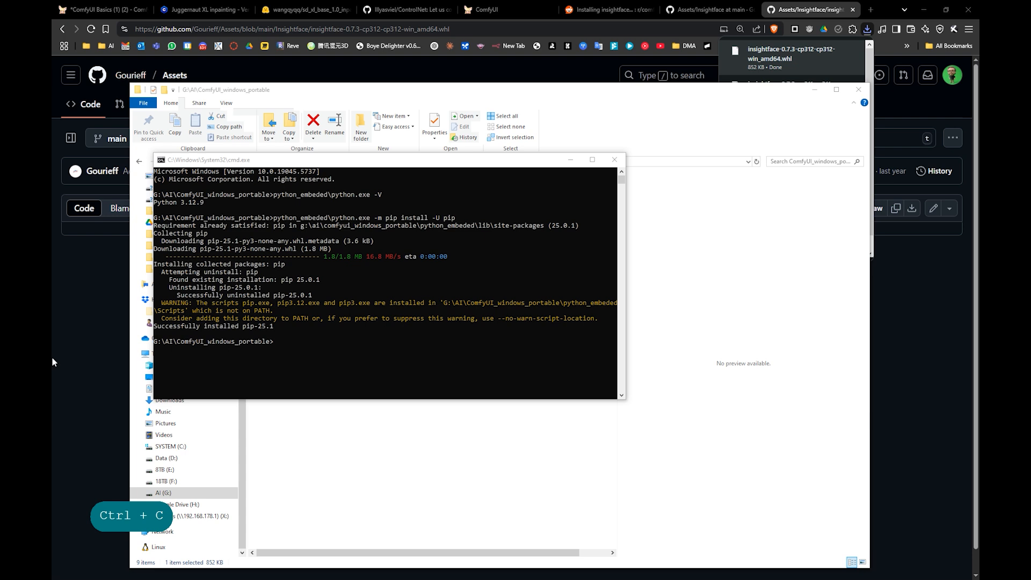
click(326, 358)
key(ctrl+v)
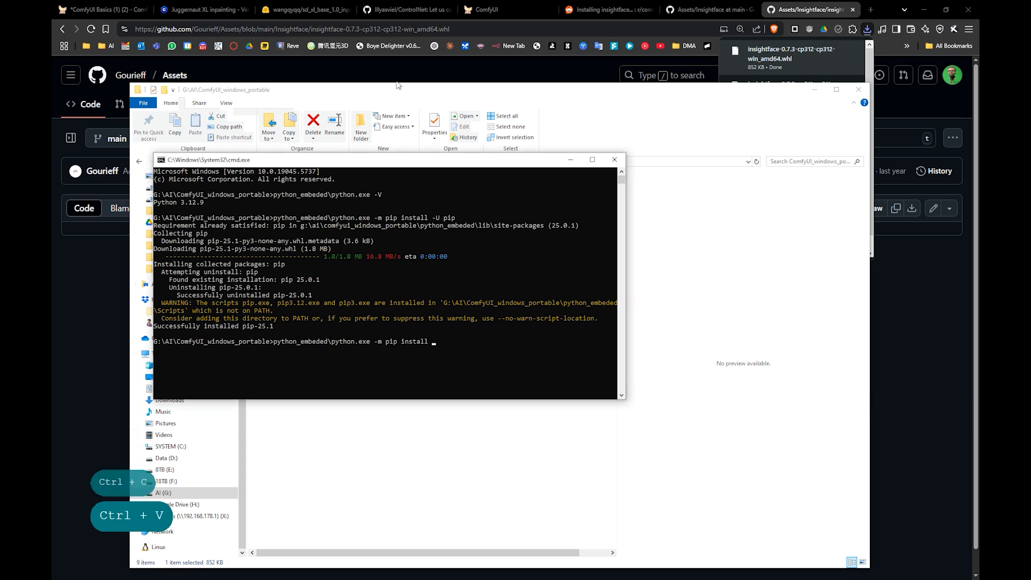
drag(402, 88, 409, 83)
click(332, 216)
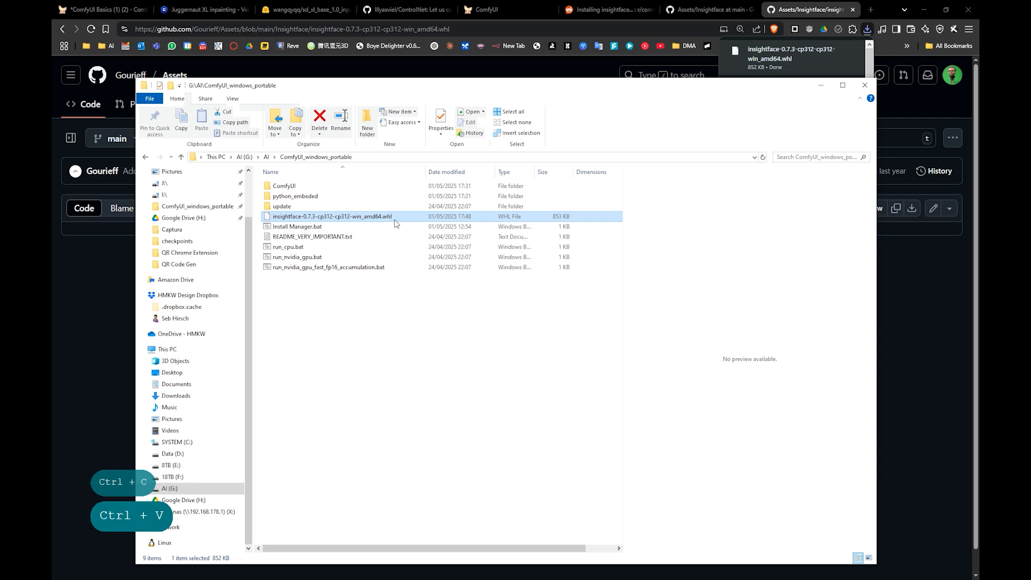
drag(390, 216, 267, 218)
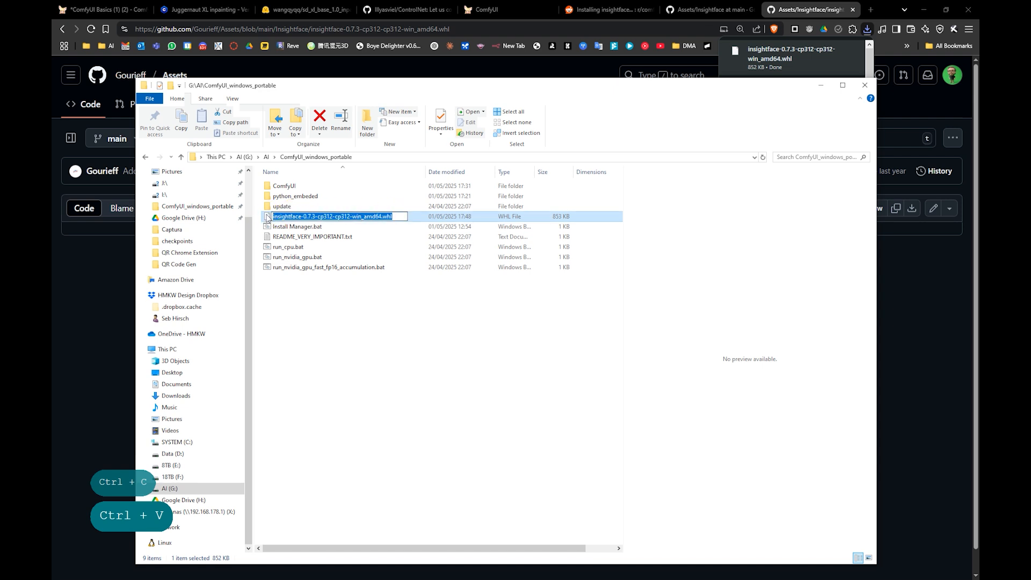
key(ctrl+c)
drag(396, 86, 728, 133)
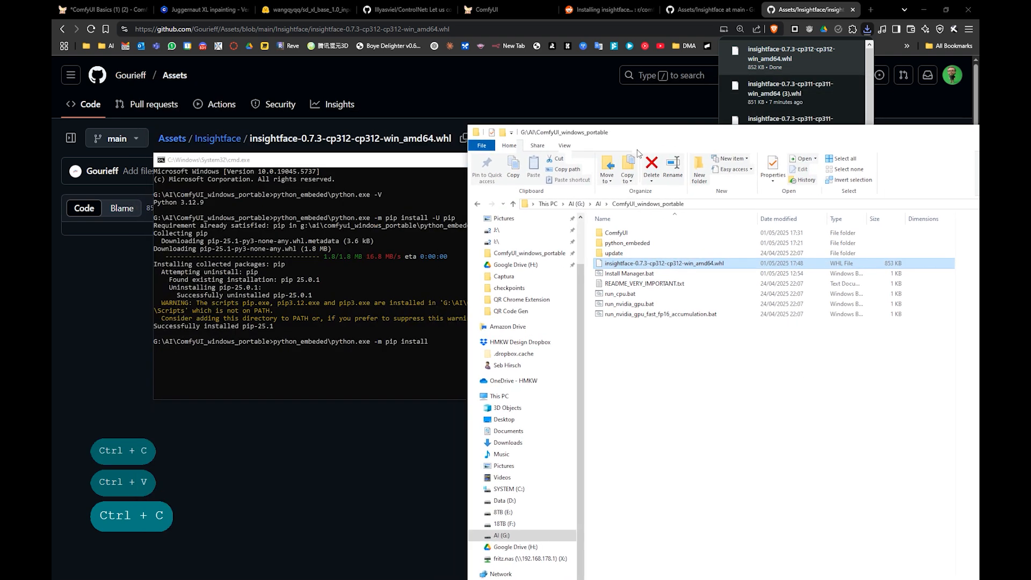
click(462, 344)
key(ctrl+v)
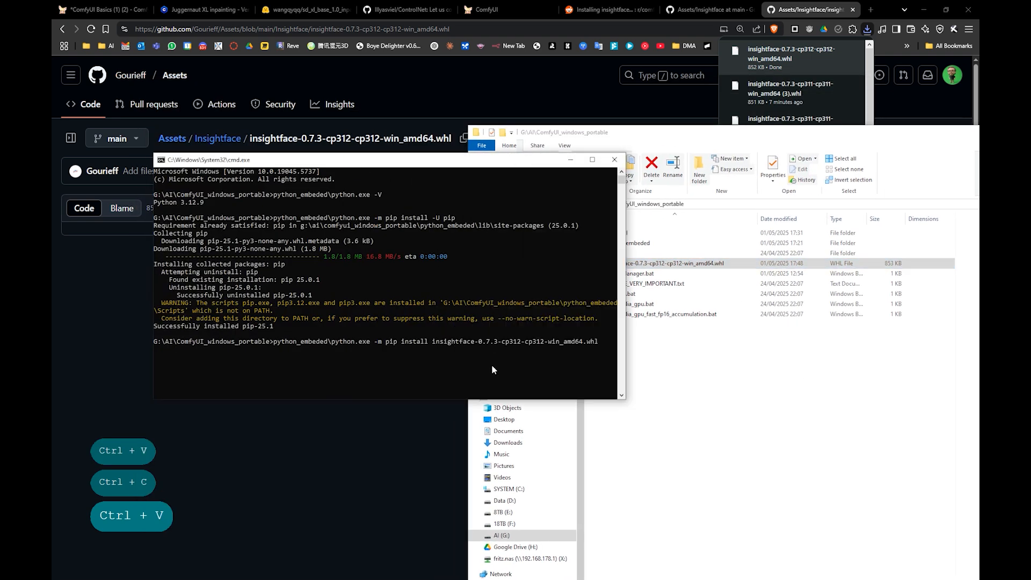
key(Return)
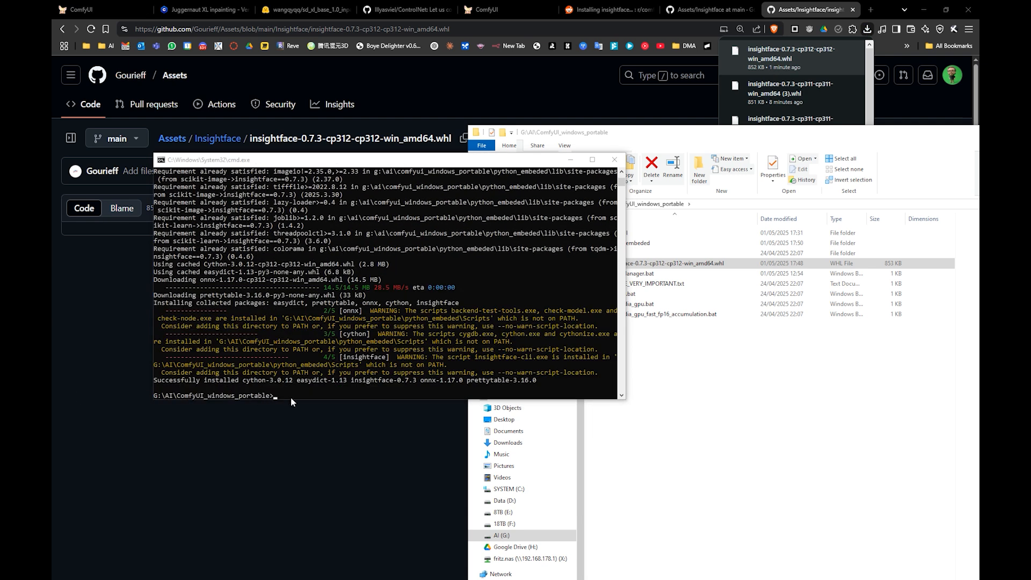
- Close the command prompt and launch ComfyUI with run_nvidia_gpu.bat from the ComfyUI_windows_portable folder
click(614, 160)
drag(634, 132, 324, 107)
click(336, 333)
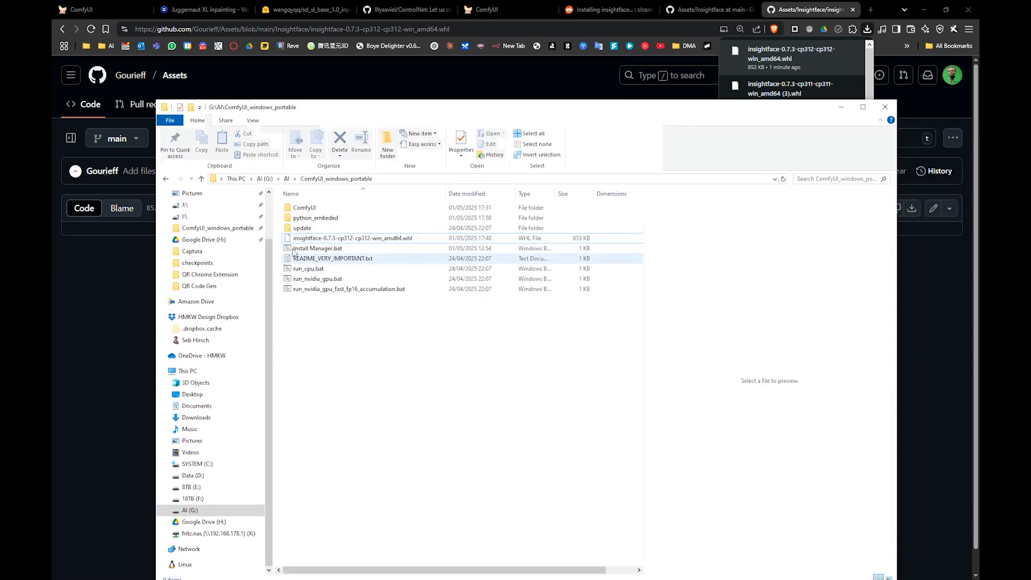
click(304, 281)
click(304, 280)
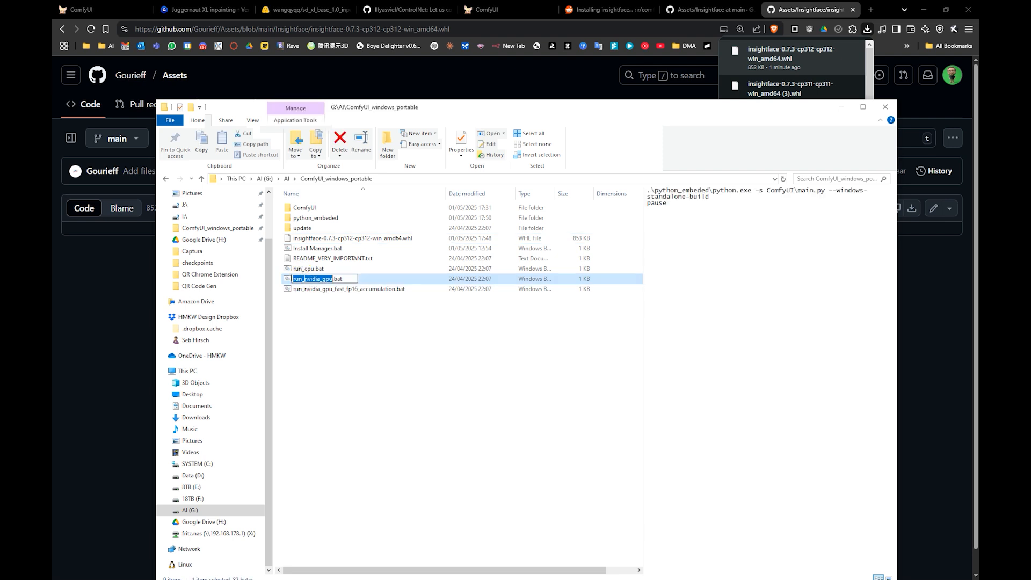
key(Escape)
double_click(302, 280)
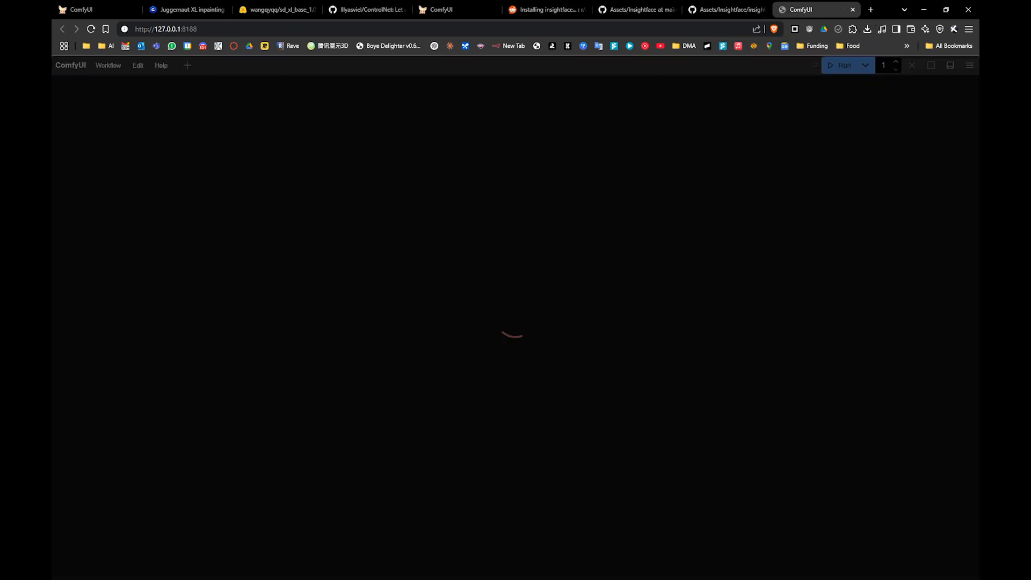
- Reload the original ComfyUI tab and run the IPAdapter FaceID workflow to generate the image
click(86, 9)
click(91, 29)
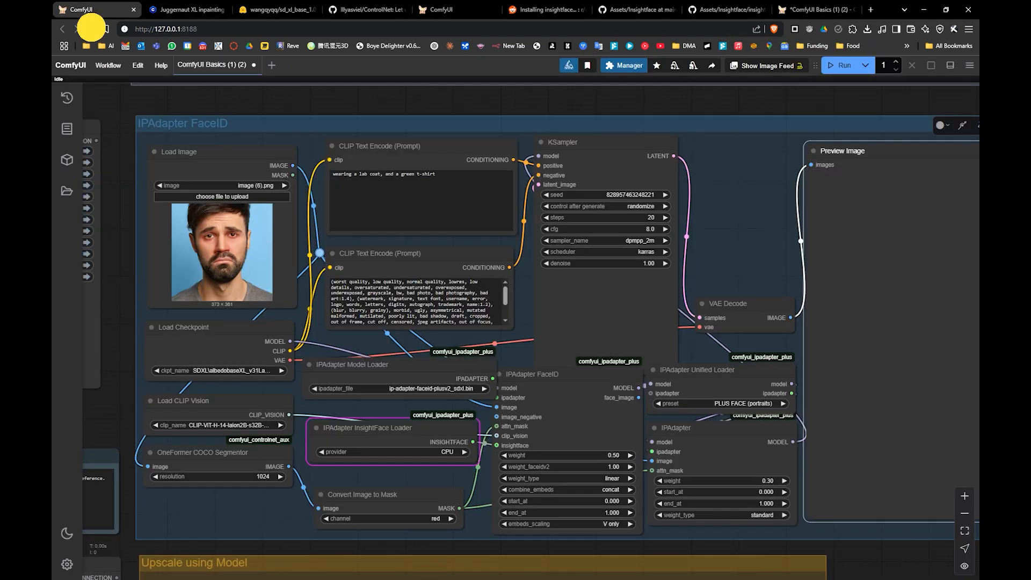
click(550, 87)
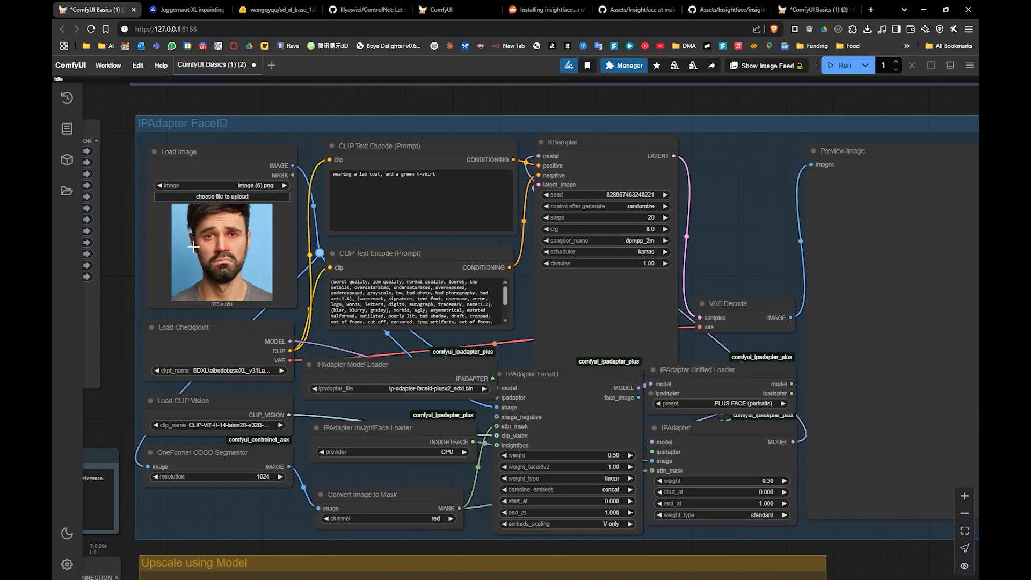
key(ctrl+Return)
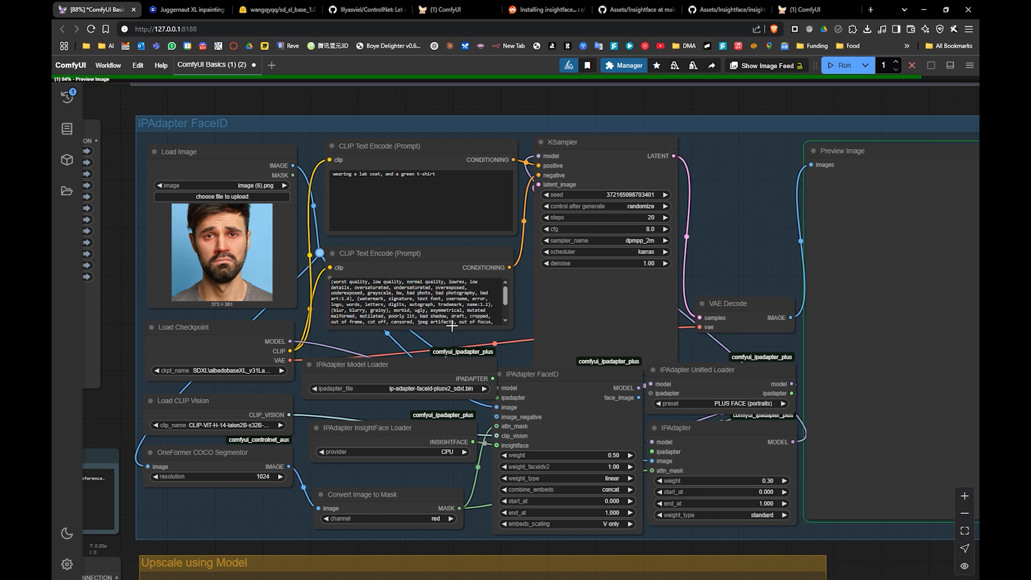
drag(659, 351, 517, 331)
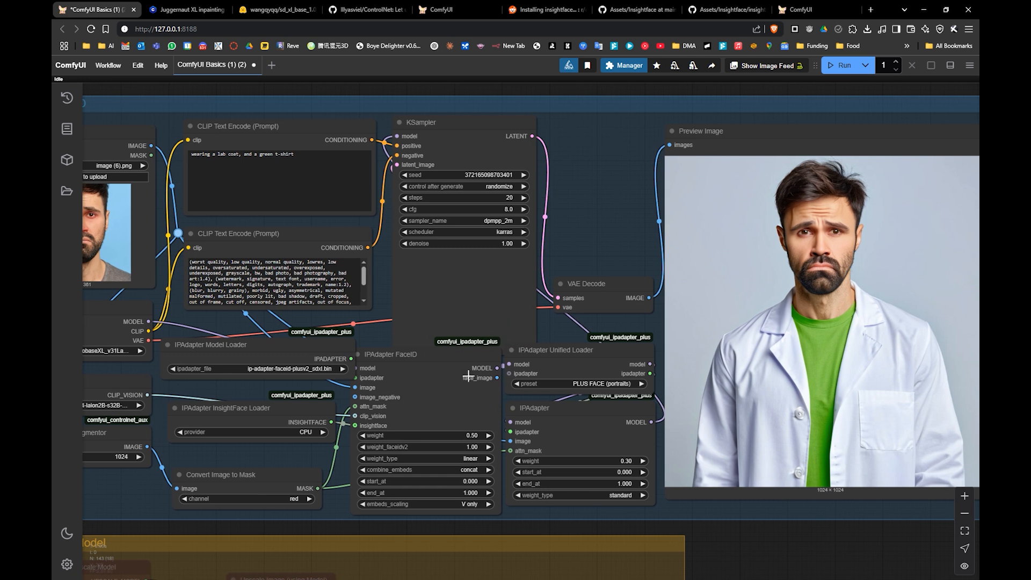
- Add "smiling" to the start of the positive prompt about the lab coat and green t-shirt and run the workflow
drag(261, 360, 328, 356)
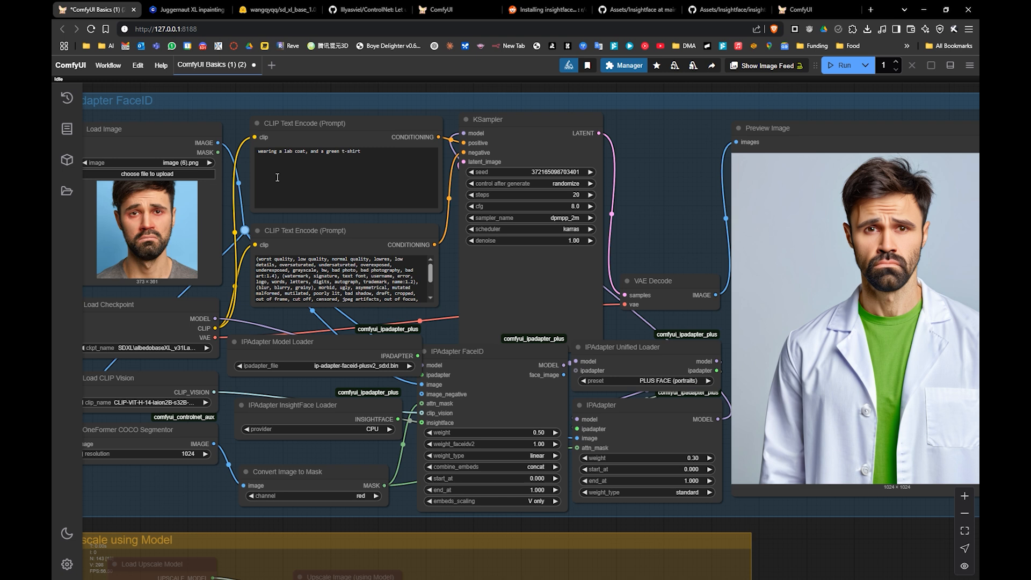
click(256, 151)
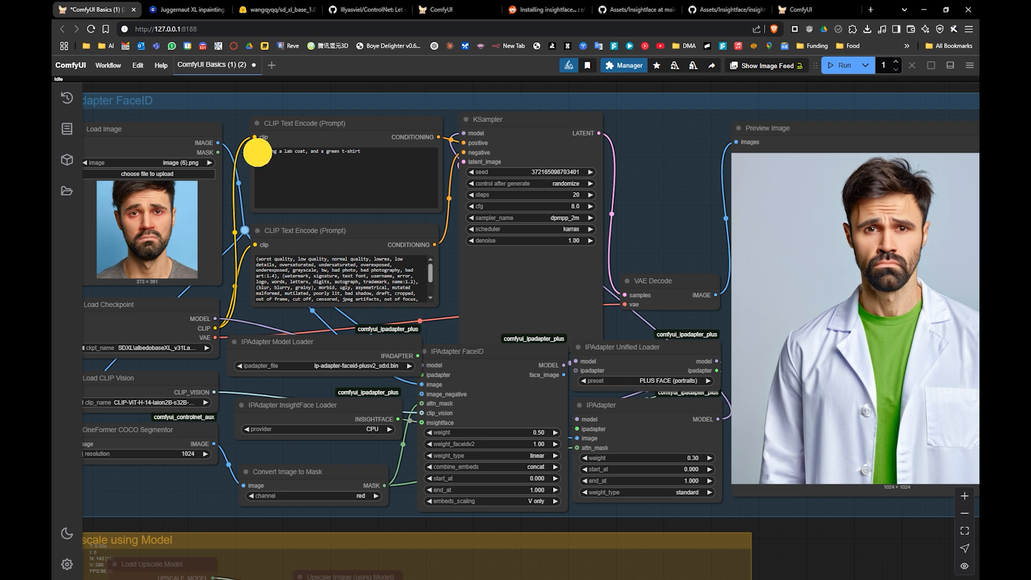
text(smil)
text(ing)
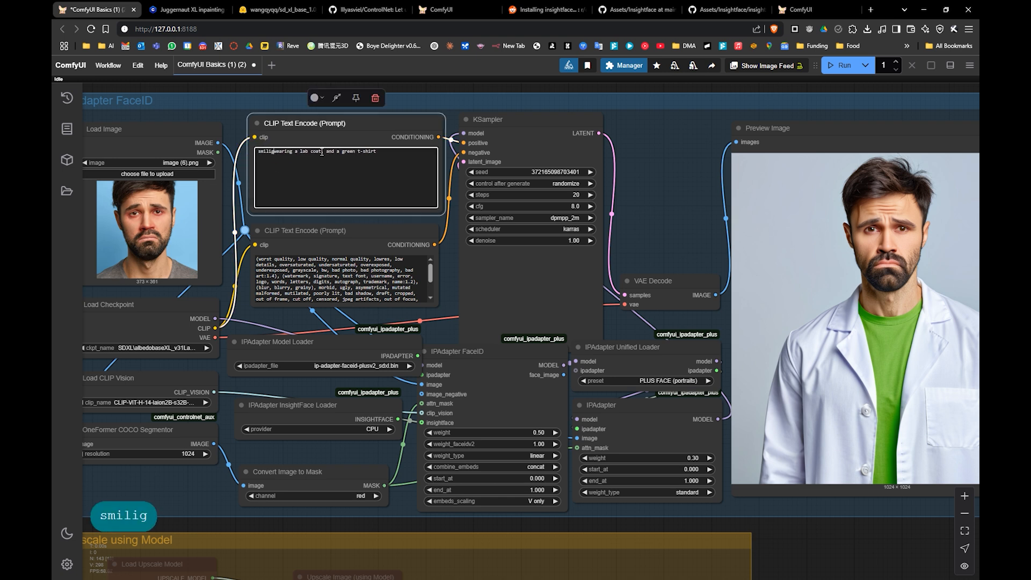
key(BackSpace)
text(ng)
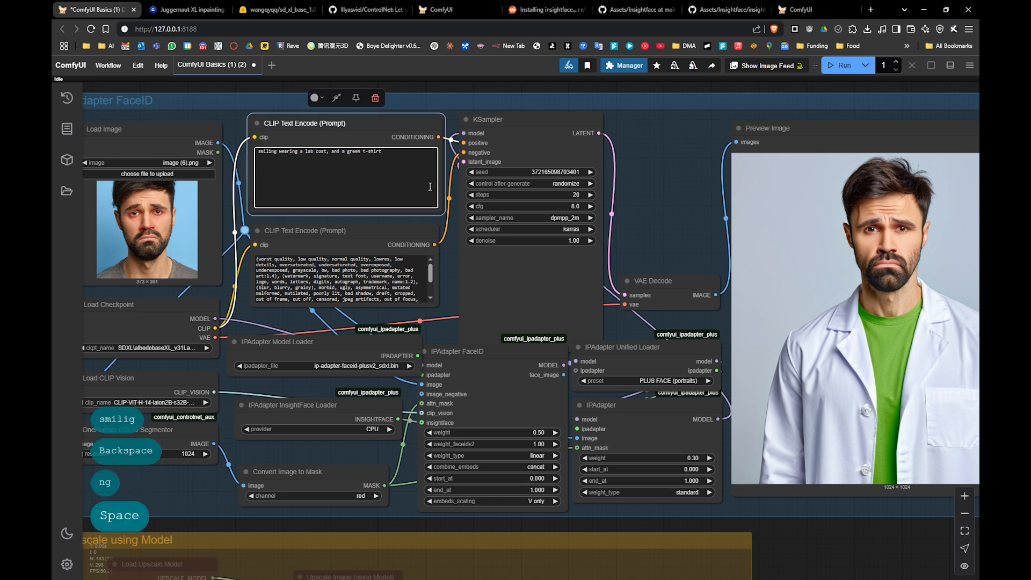
click(841, 65)
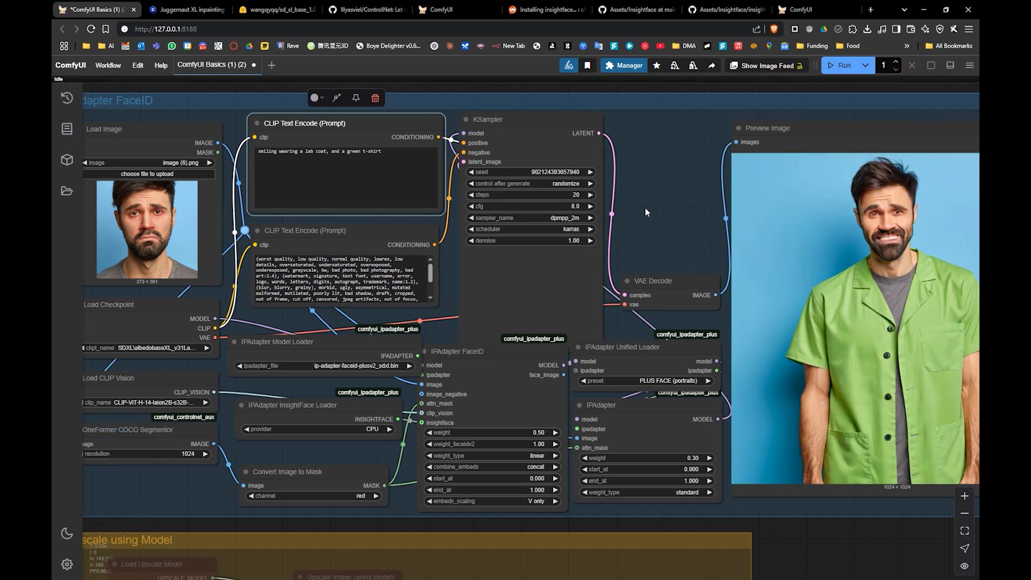
drag(758, 217, 602, 223)
scroll(704, 224, up, 5)
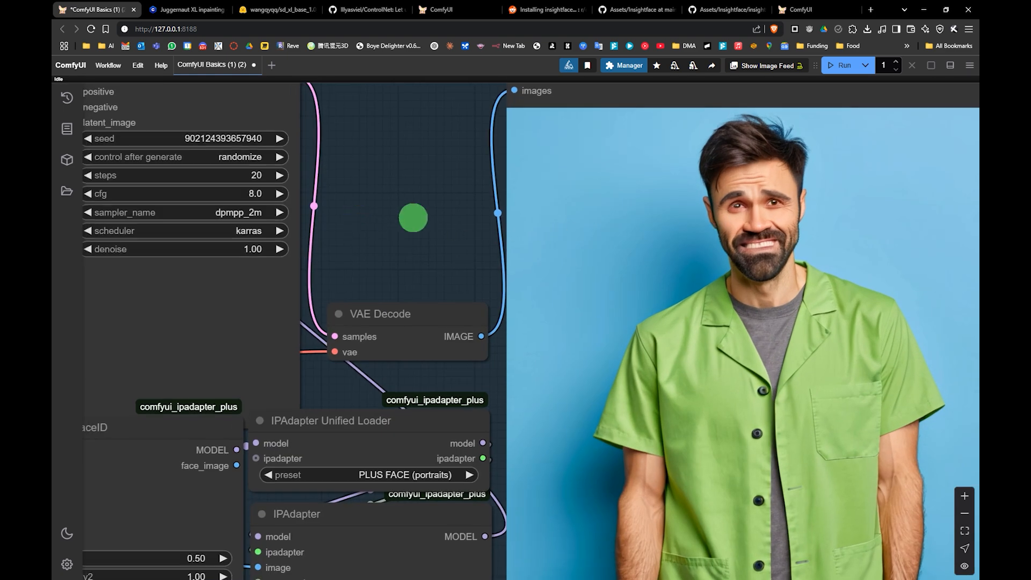
- Disable the IPAdapter FaceID group and enable the Upscale using Model group in the Fast Groups Muter
scroll(412, 217, down, 5)
scroll(495, 214, up, 2)
scroll(464, 229, down, 1)
drag(387, 233, 517, 239)
click(331, 214)
scroll(345, 236, up, 3)
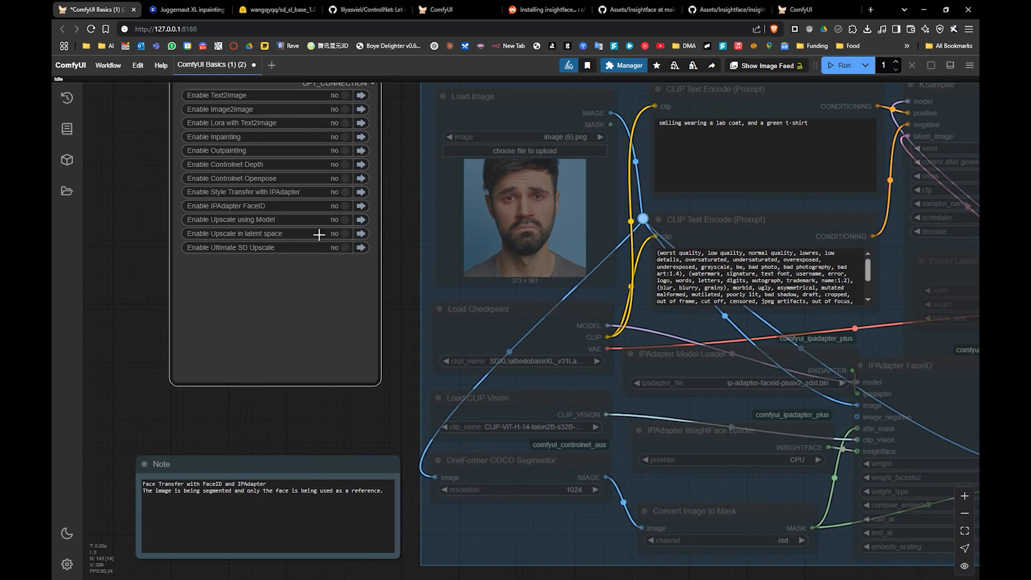
scroll(324, 231, up, 3)
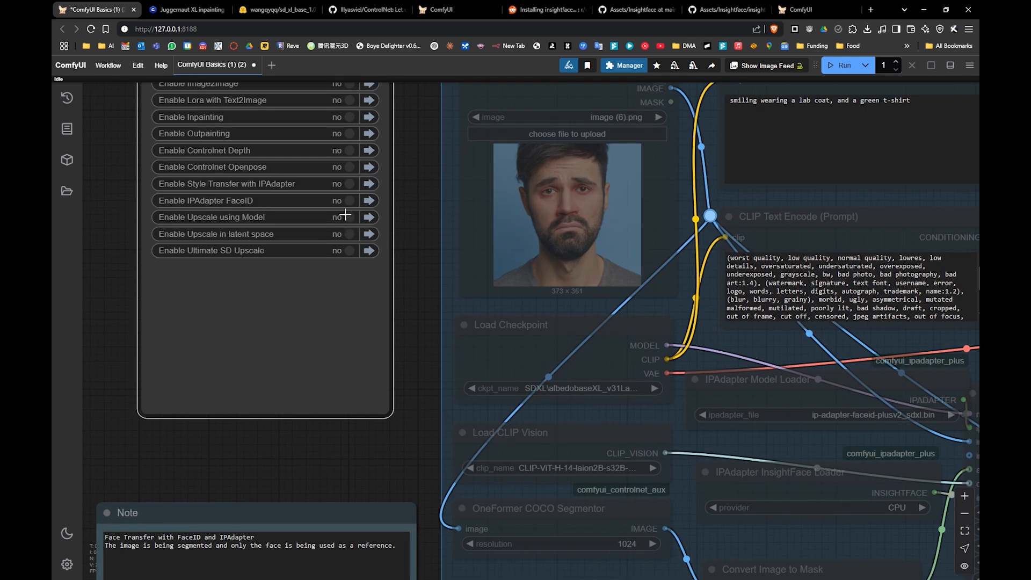
scroll(568, 264, right, 3)
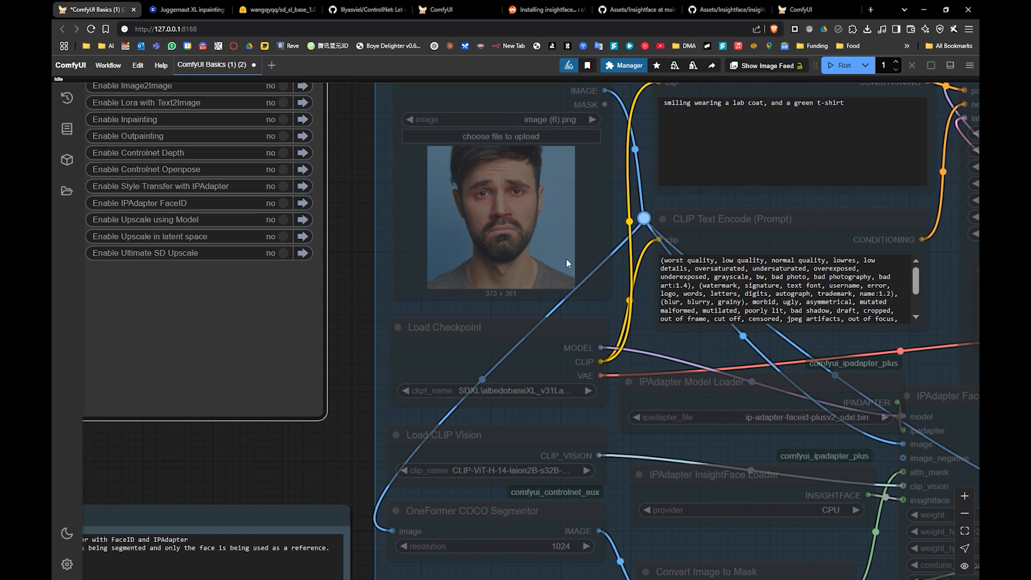
click(282, 219)
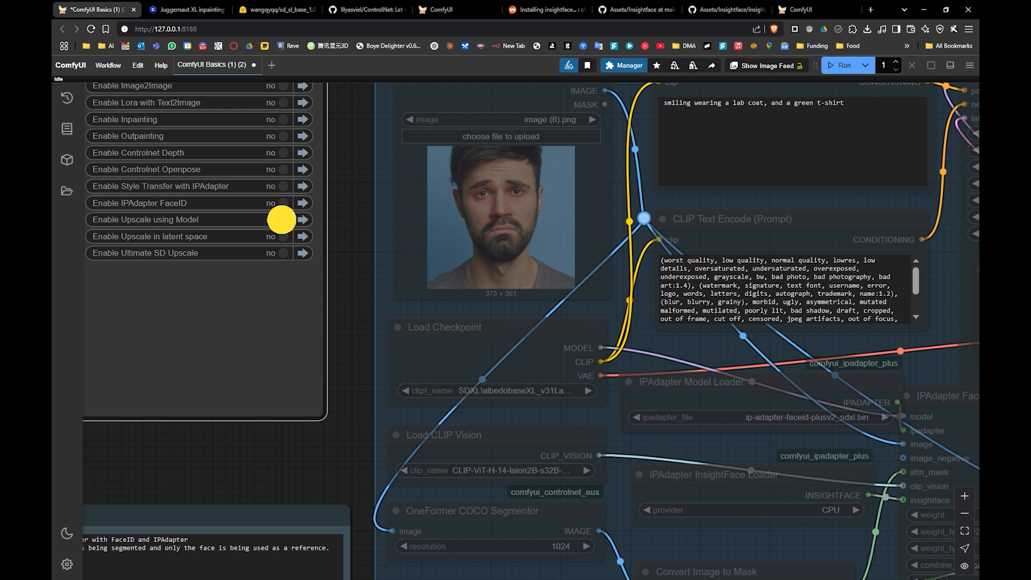
scroll(533, 348, down, 5)
scroll(533, 349, down, 6)
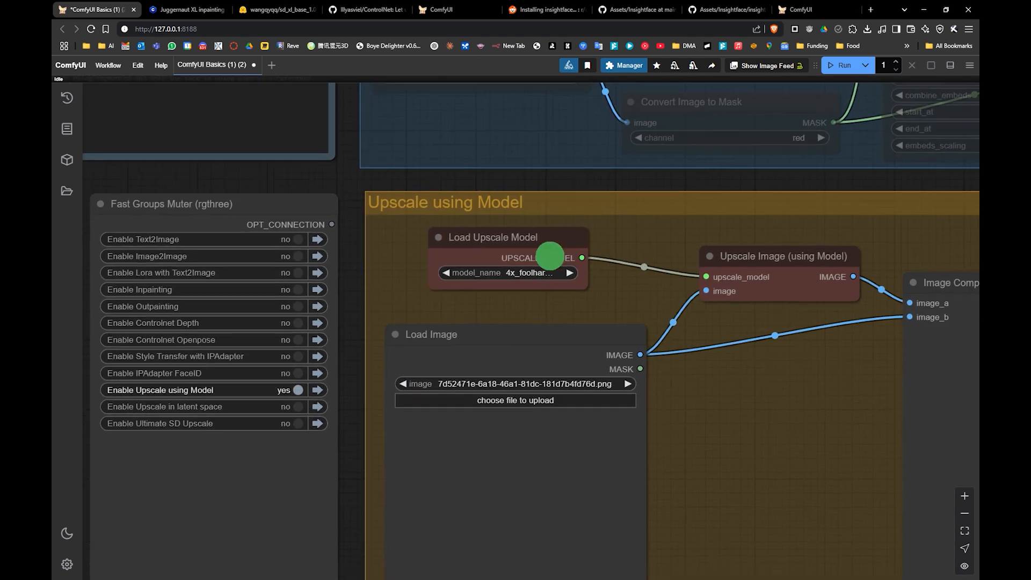
drag(623, 280, 559, 243)
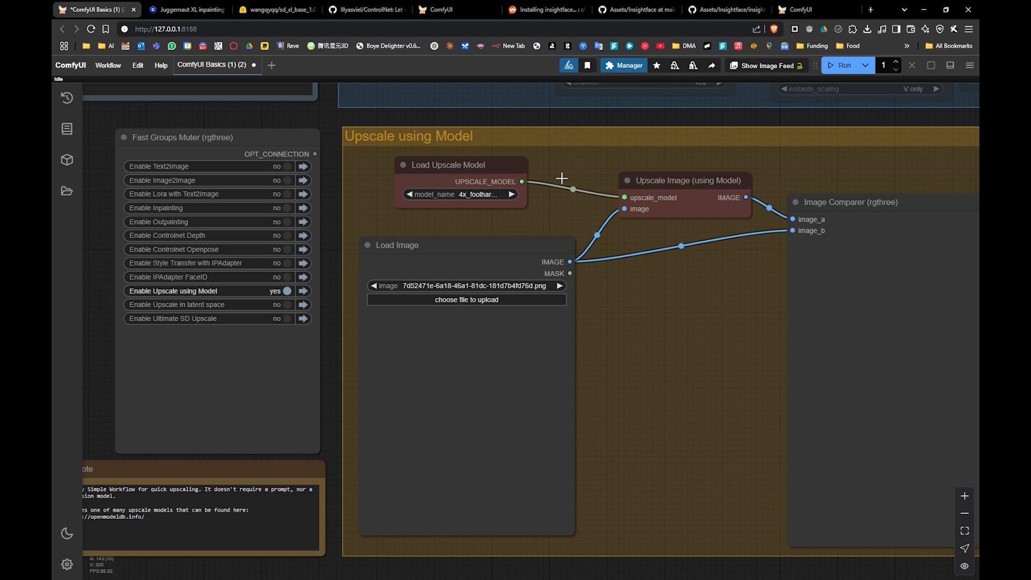
drag(661, 206, 594, 199)
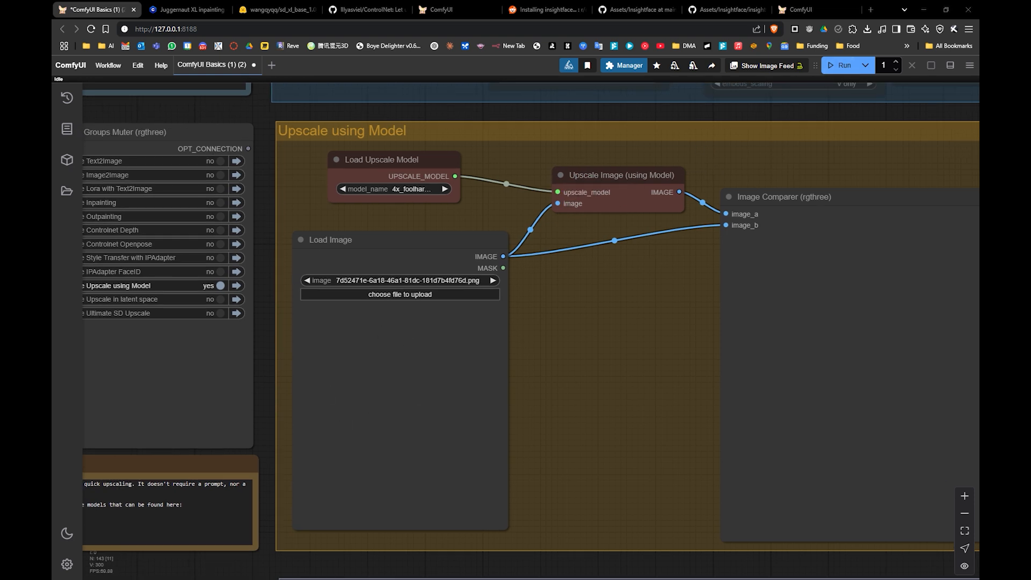
- Load ComfyUI_00013_.png from File Explorer into the Load Image node of the Upscale using Model group
key(alt+Tab)
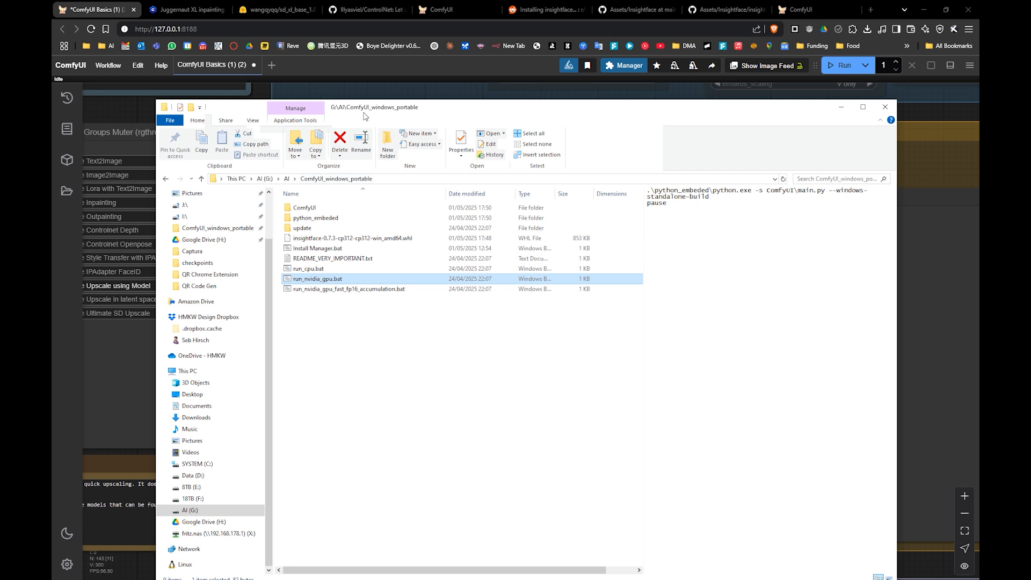
key(alt+Tab)
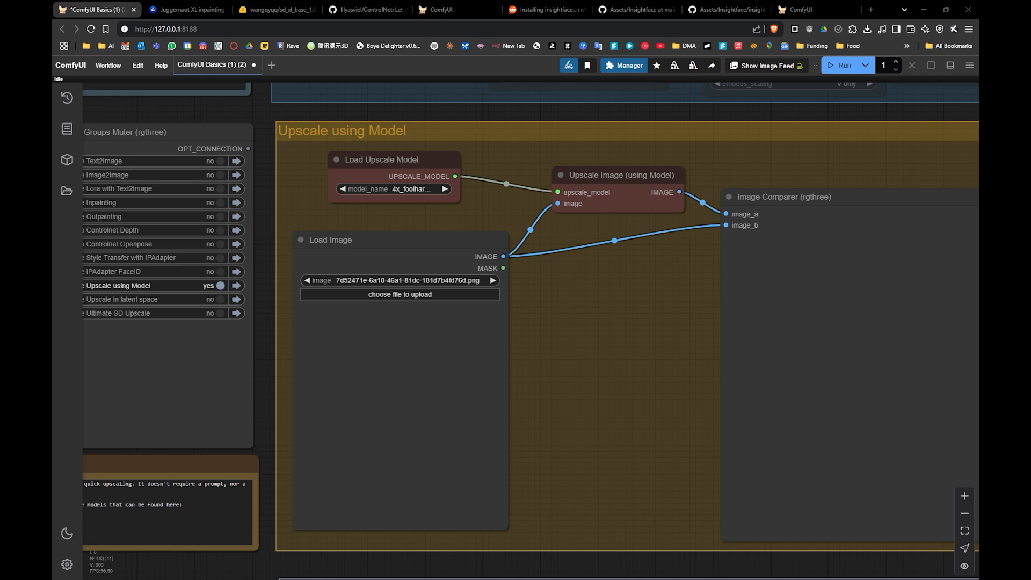
drag(61, 353, 457, 406)
drag(602, 369, 580, 370)
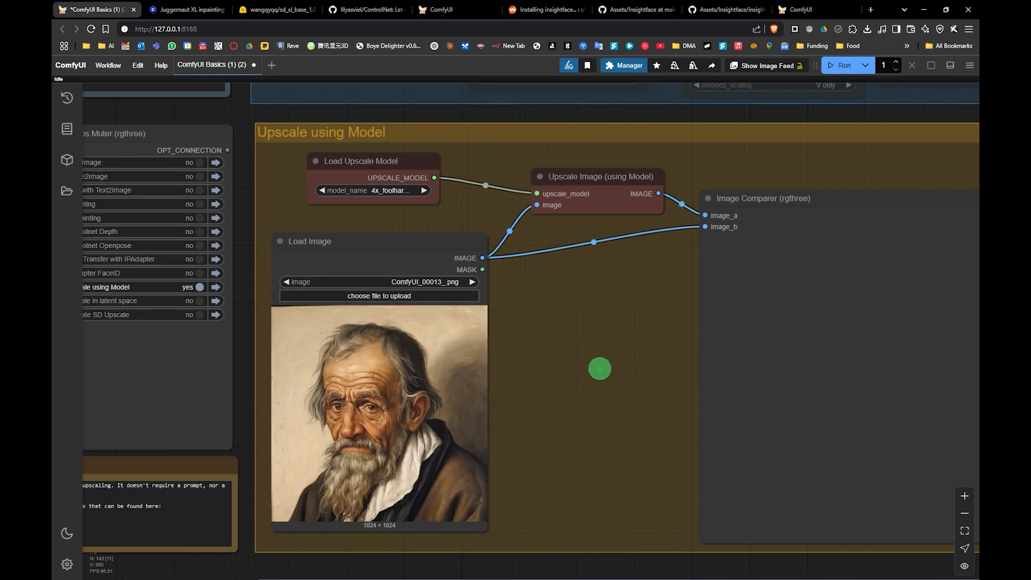
drag(559, 426, 546, 419)
drag(639, 309, 625, 308)
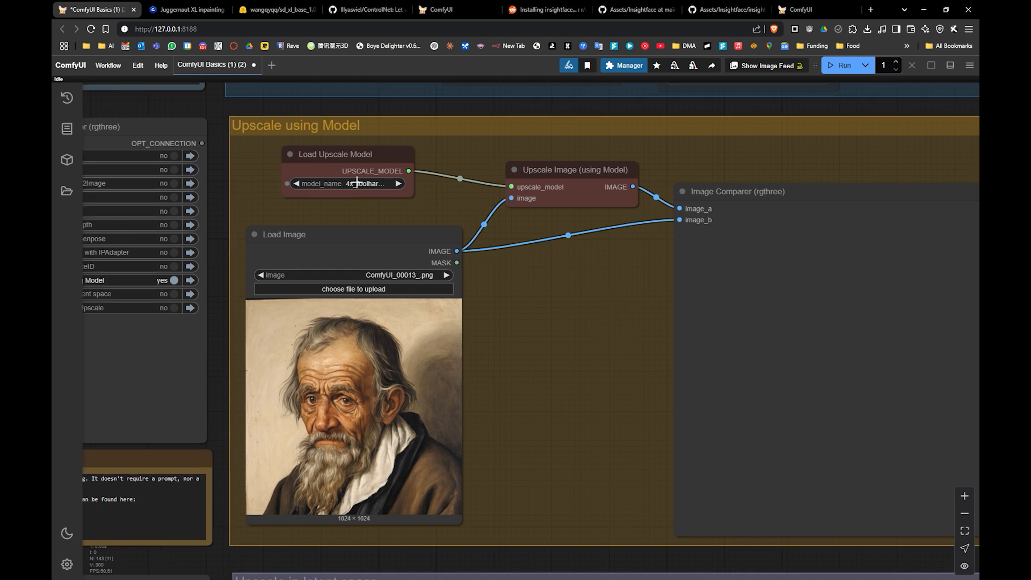
- Try another model in the Load Upscale Model node, and find 4x_foolhardy_Remacri in the Model Manager with "foolh" and install it
click(400, 186)
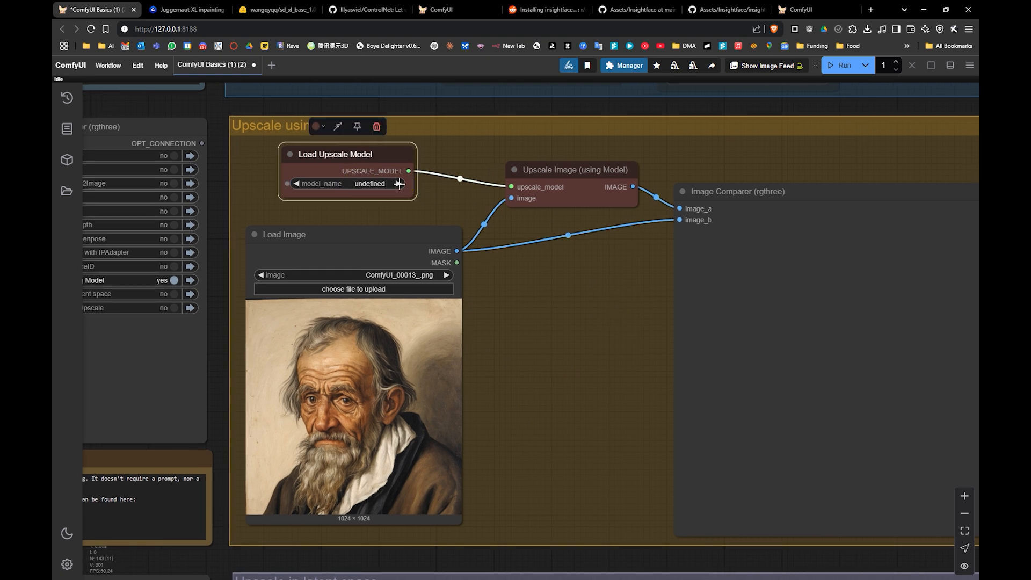
click(321, 183)
click(625, 65)
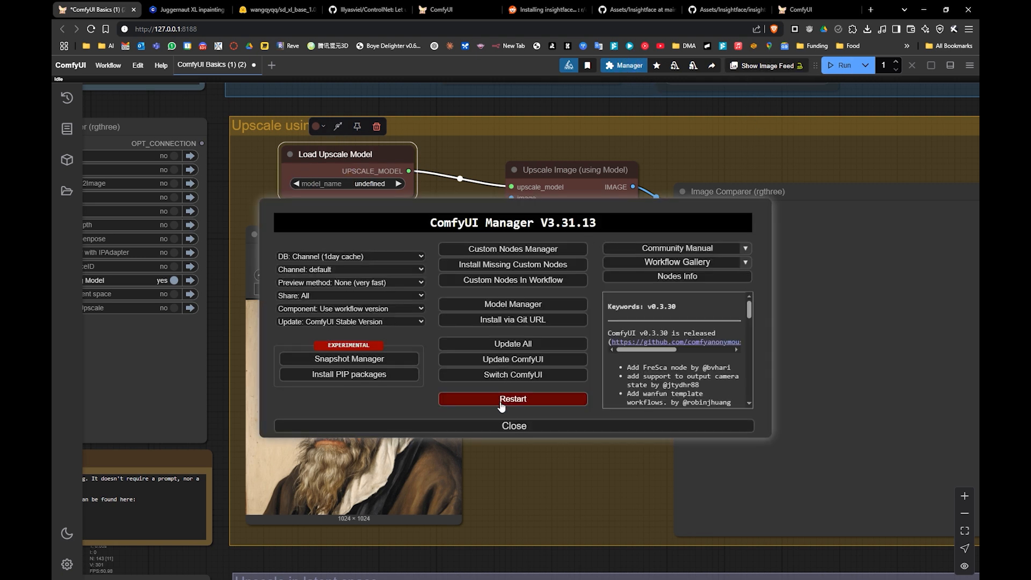
click(516, 303)
click(449, 131)
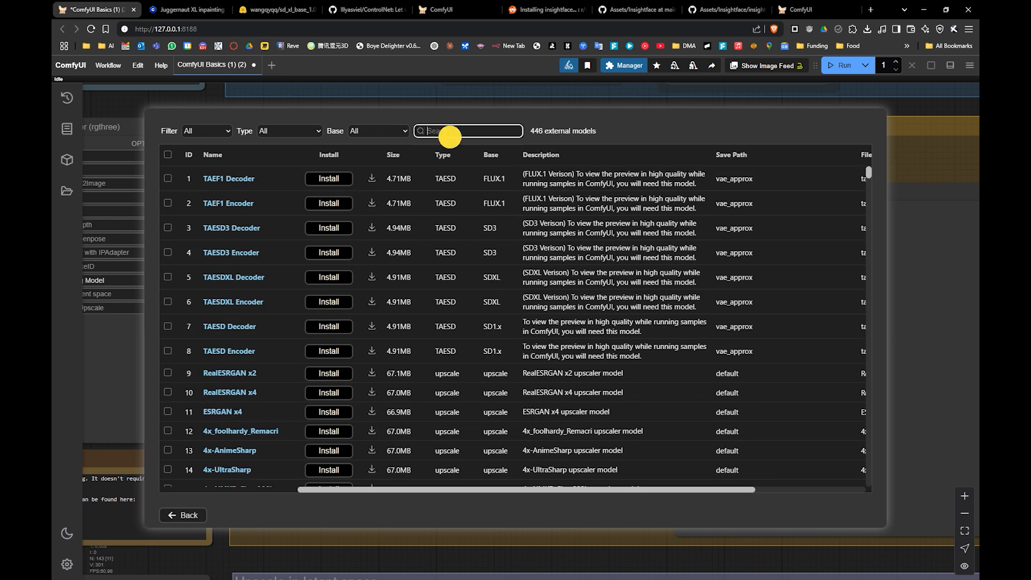
text(foolh)
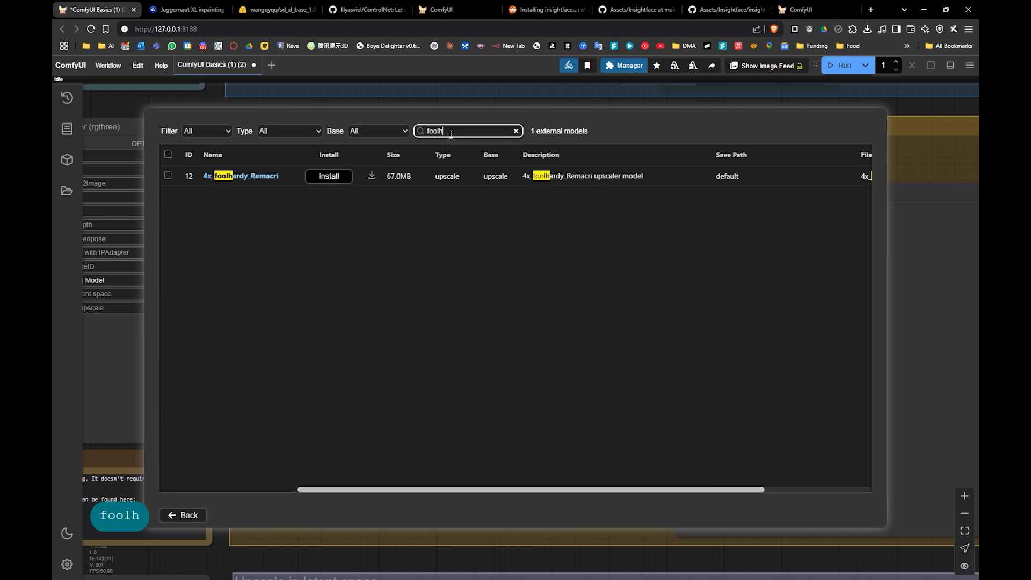
click(322, 178)
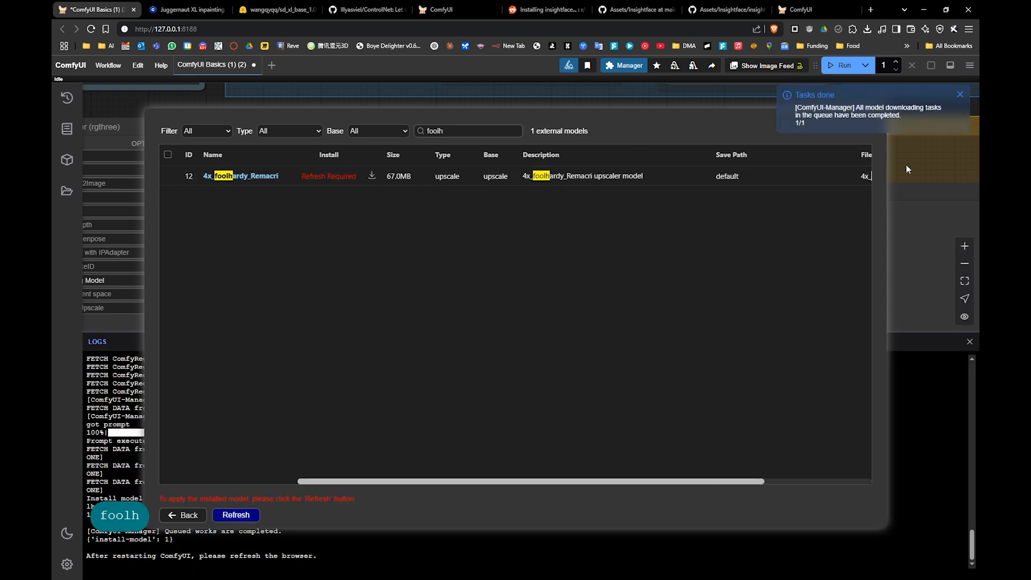
- Refresh the node definitions to apply the installed upscale model, and close ComfyUI Manager and the logs
click(960, 95)
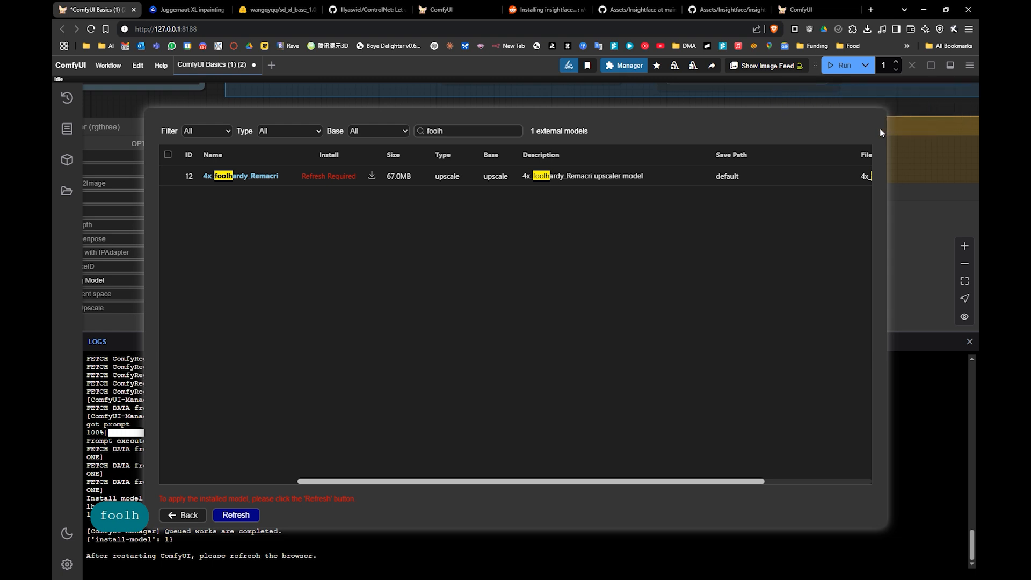
click(239, 516)
click(184, 516)
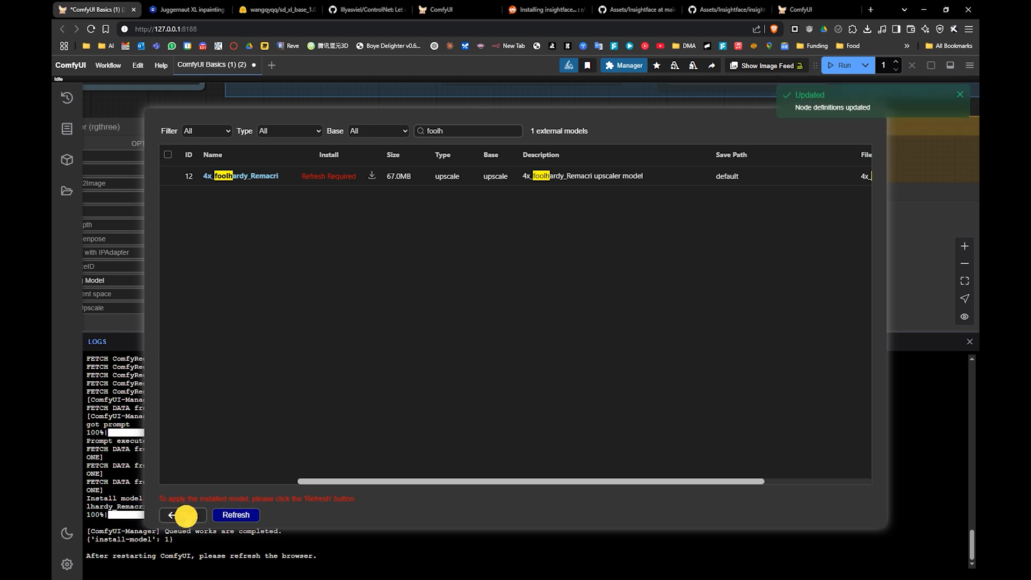
click(509, 428)
click(969, 342)
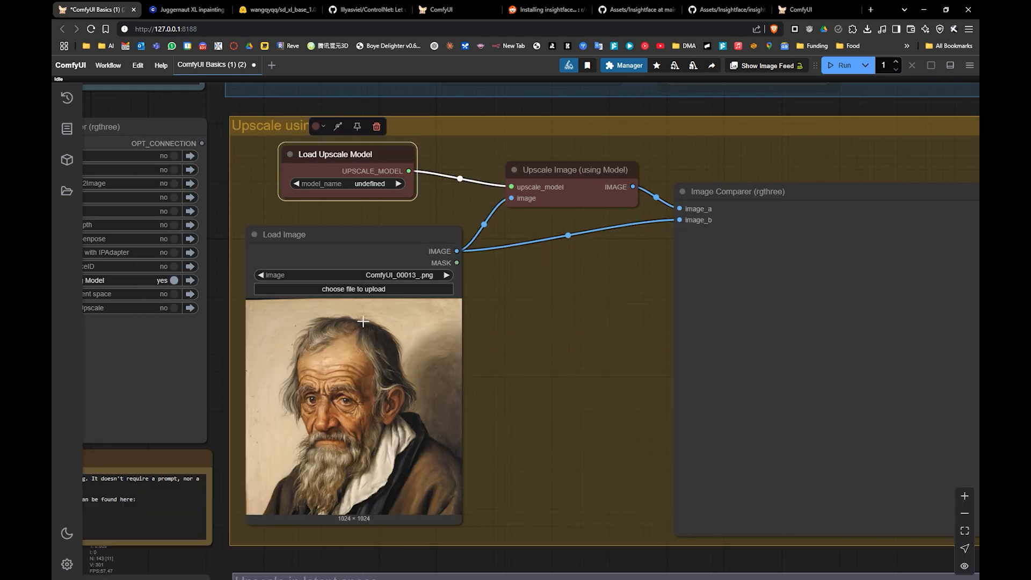
drag(361, 376, 605, 338)
drag(277, 471, 154, 461)
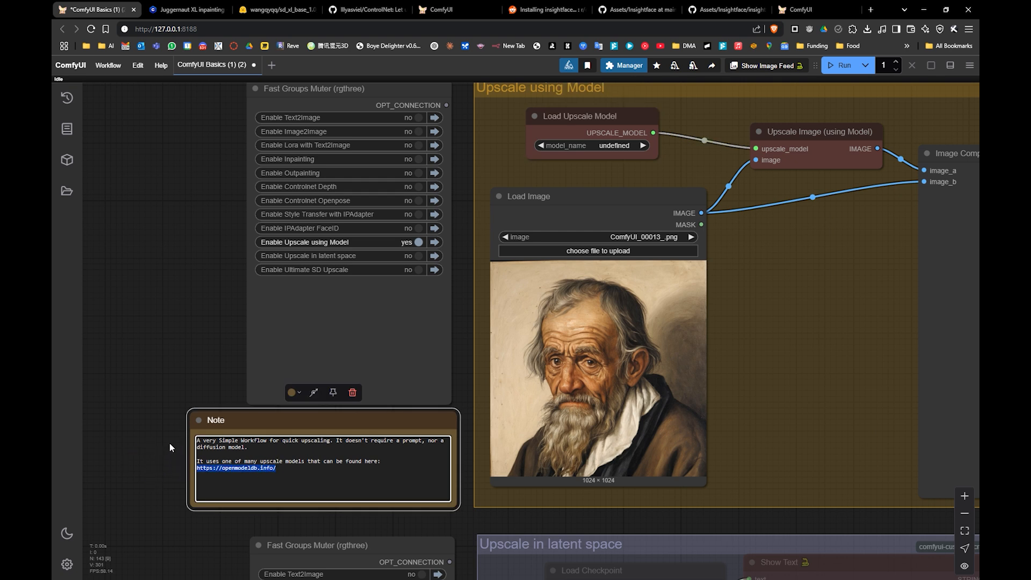
key(ctrl+c)
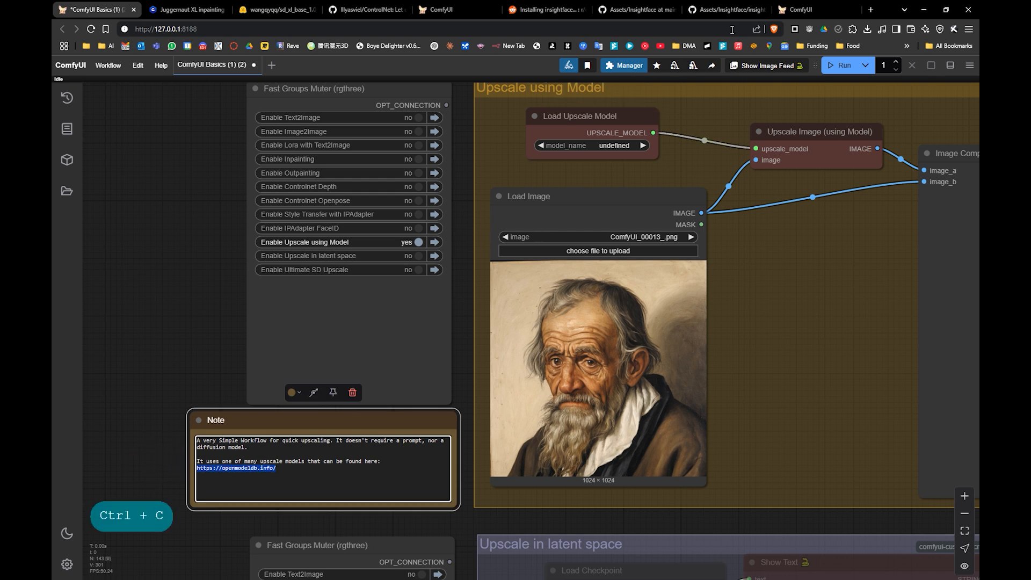
click(871, 10)
click(644, 24)
key(ctrl+v)
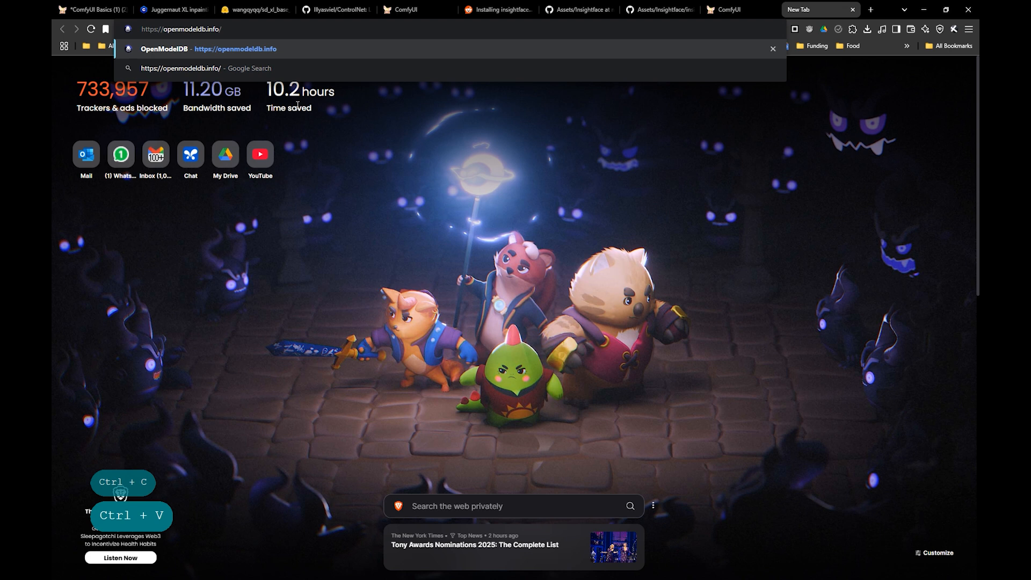
key(Return)
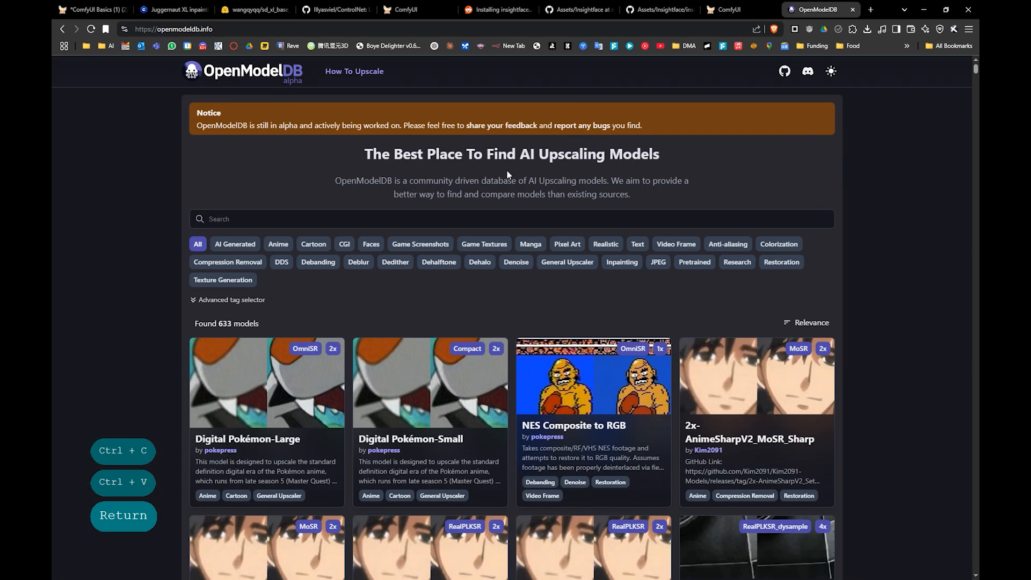
- Look through the OpenModelDB catalogue of upscaling models, comparing their previews, scale factors and tags
scroll(430, 293, down, 3)
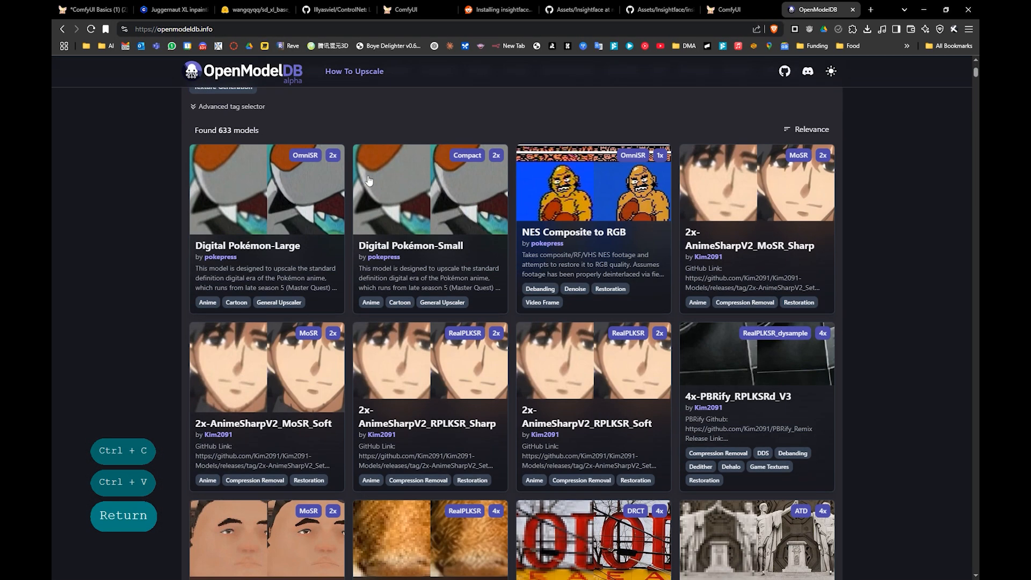
scroll(259, 200, up, 3)
scroll(308, 226, down, 1)
scroll(309, 231, down, 1)
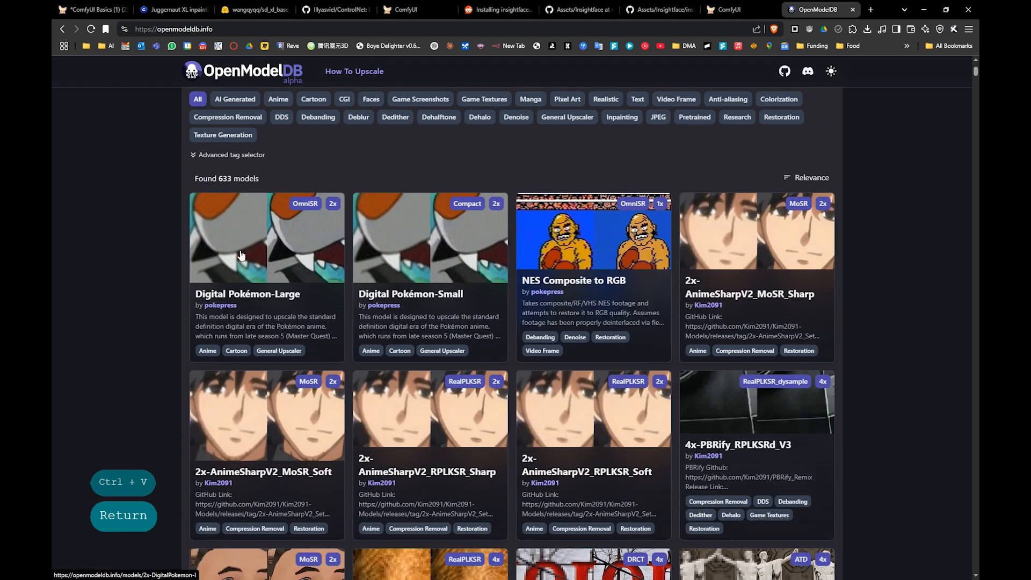
scroll(568, 296, down, 4)
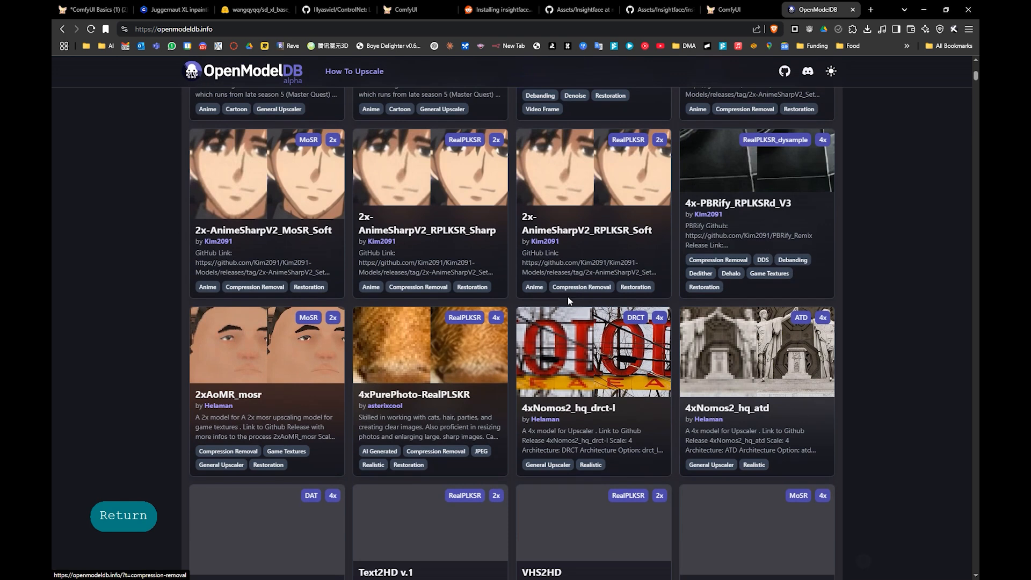
scroll(539, 282, down, 3)
scroll(537, 283, down, 3)
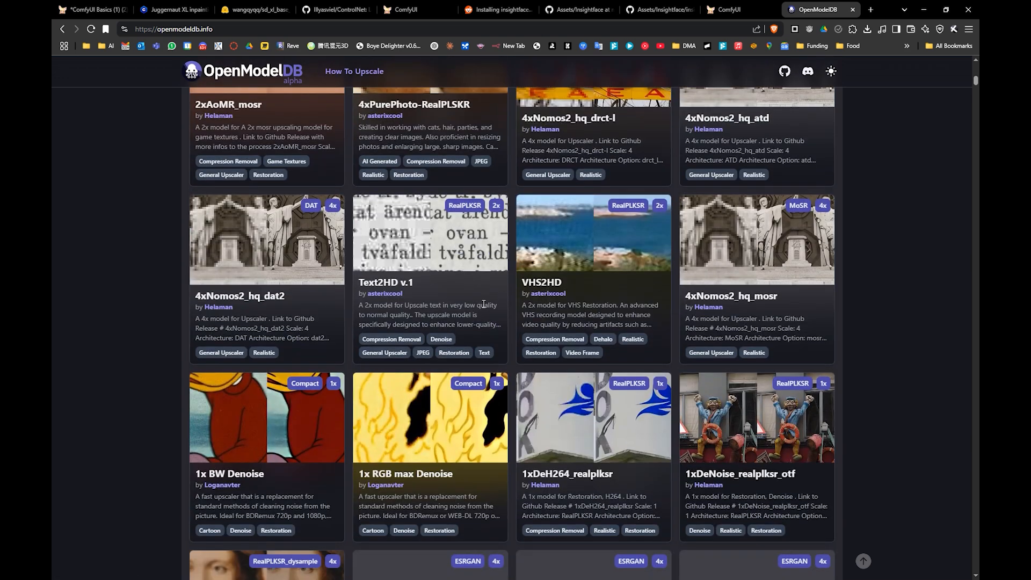
scroll(484, 301, down, 2)
scroll(322, 346, down, 2)
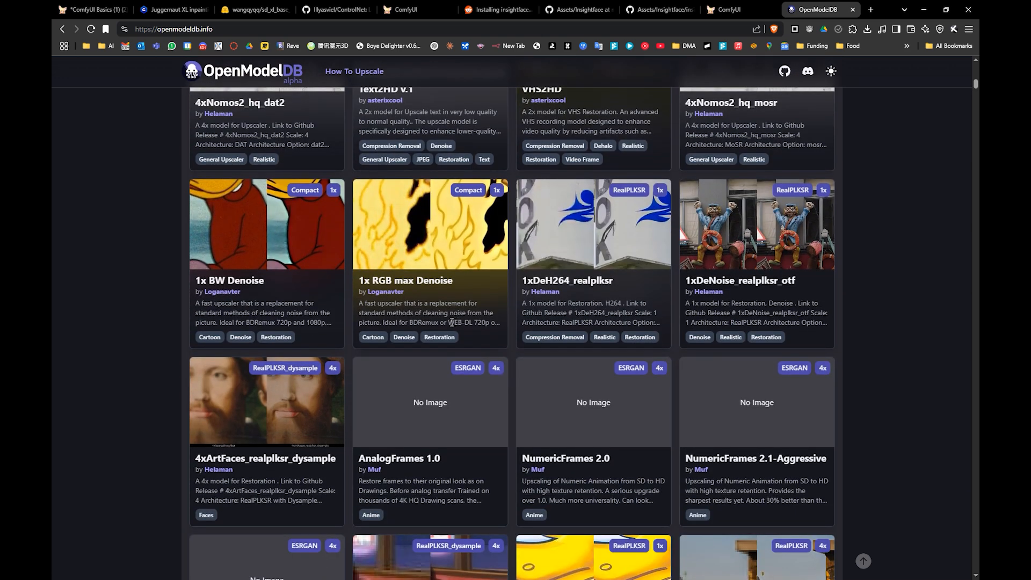
scroll(397, 318, down, 4)
scroll(388, 308, up, 10)
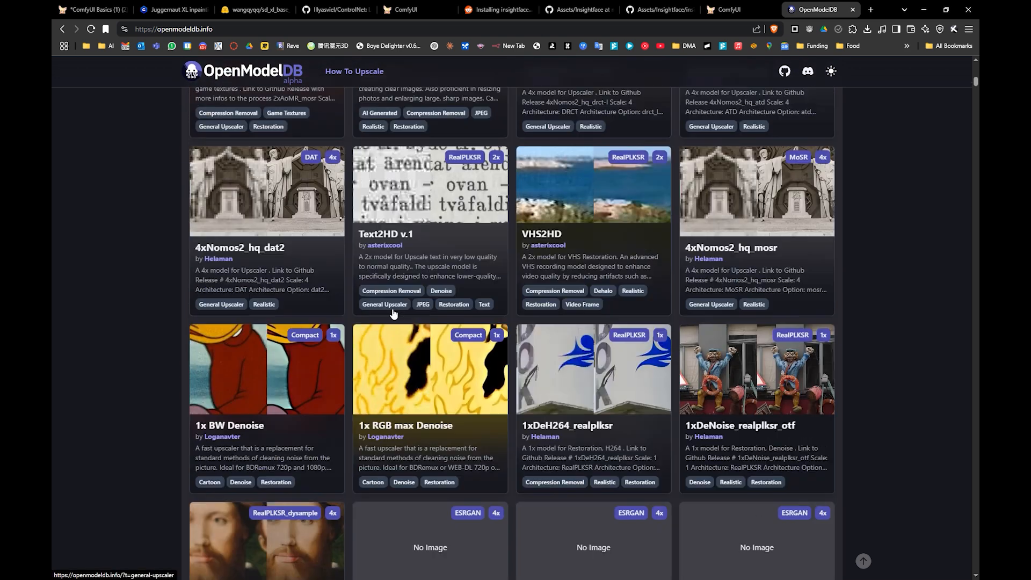
- Switch back to the ComfyUI Basics workflow and try to run the Upscale using Model group on the loaded portrait
scroll(386, 305, up, 8)
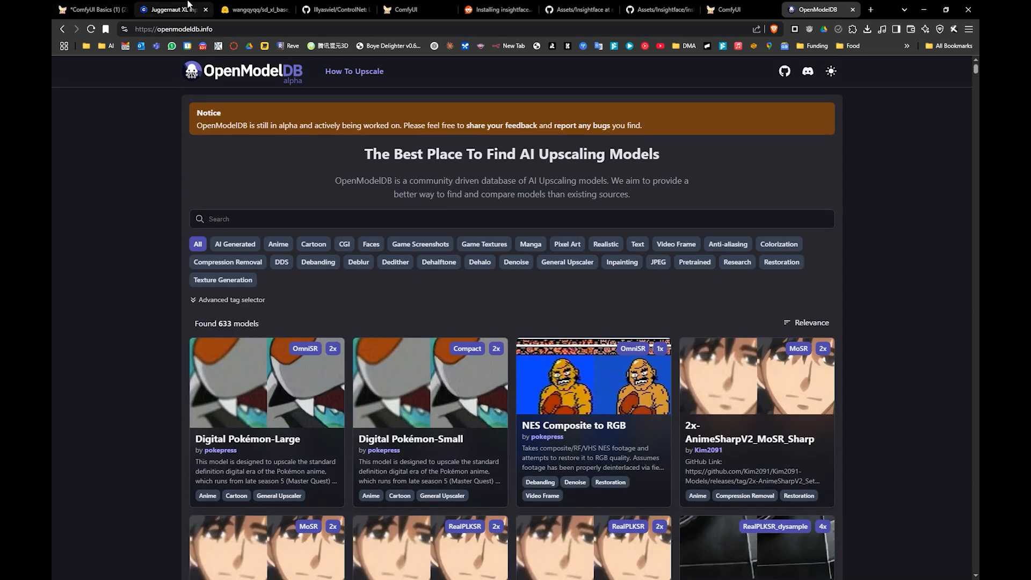
click(83, 8)
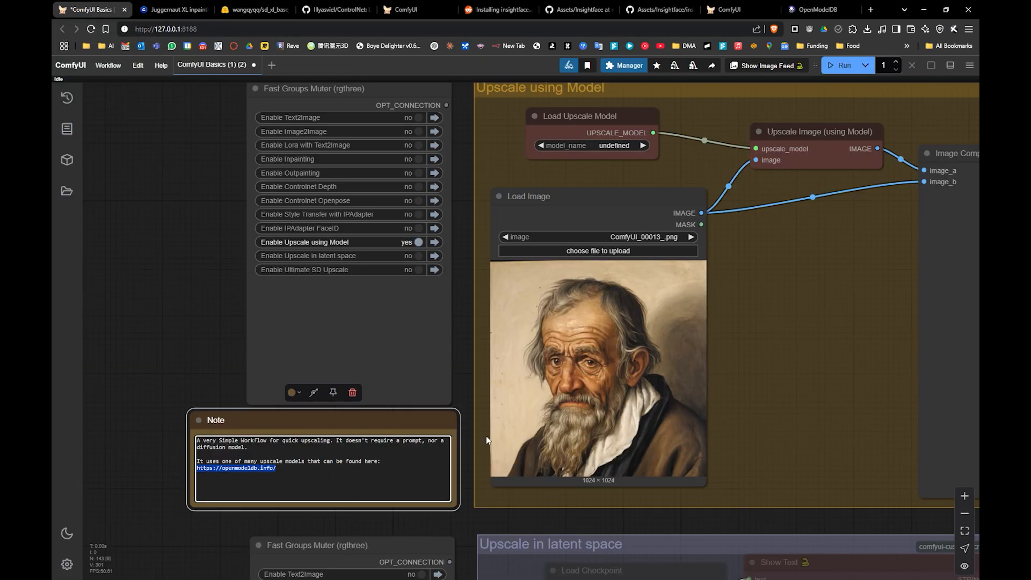
drag(660, 372, 520, 363)
drag(617, 356, 536, 382)
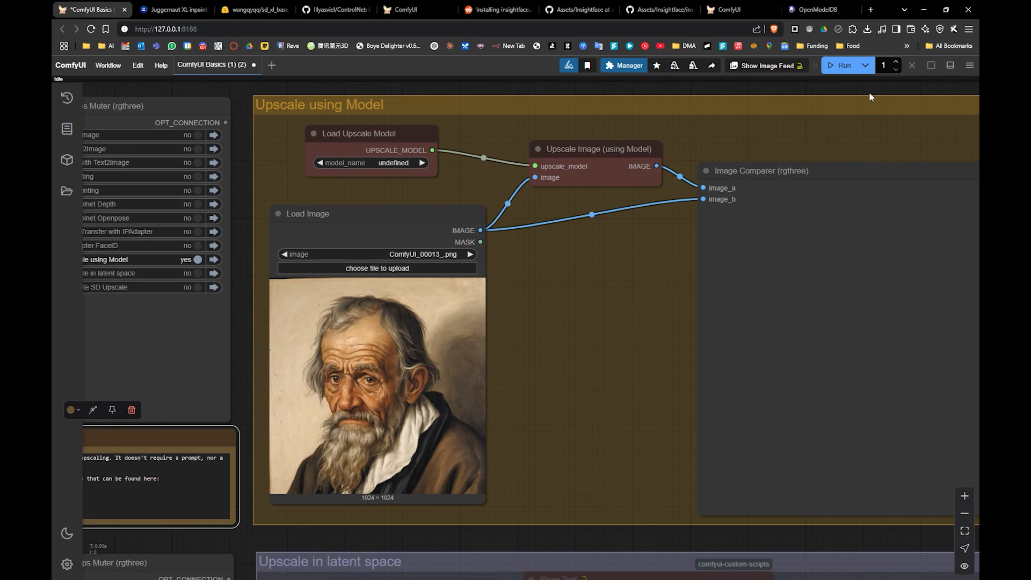
drag(461, 216, 454, 212)
click(756, 176)
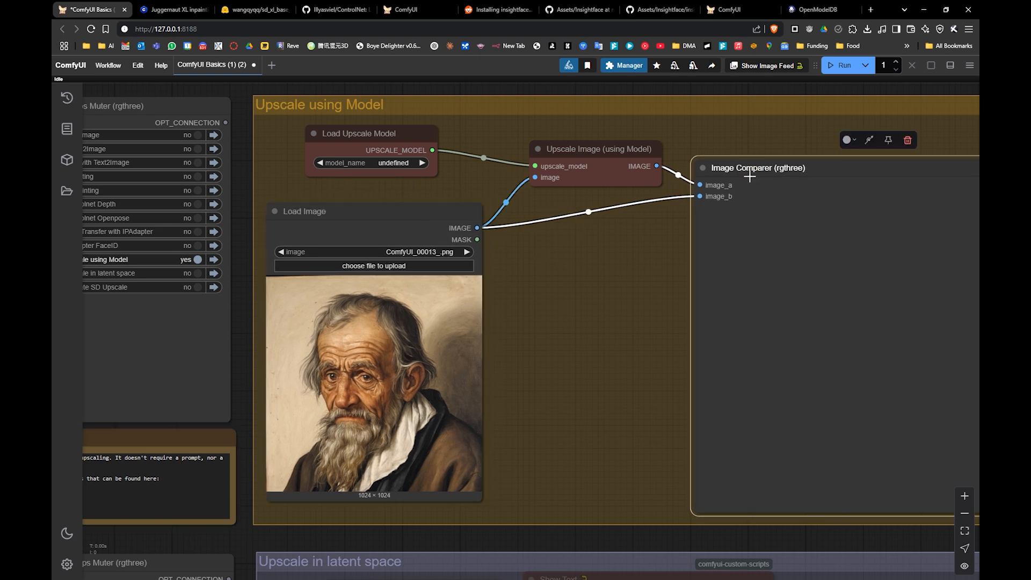
drag(721, 263, 659, 255)
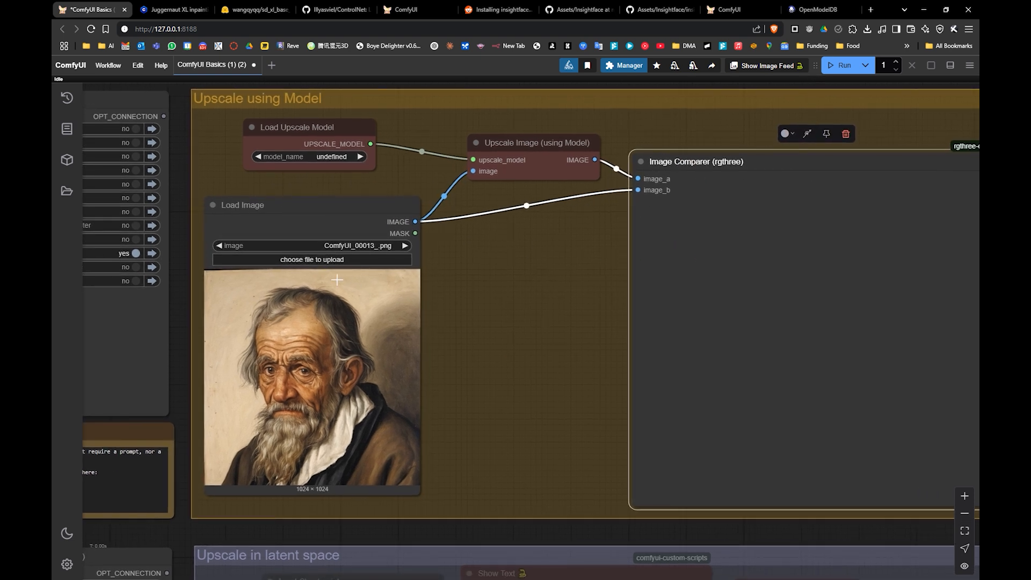
click(841, 65)
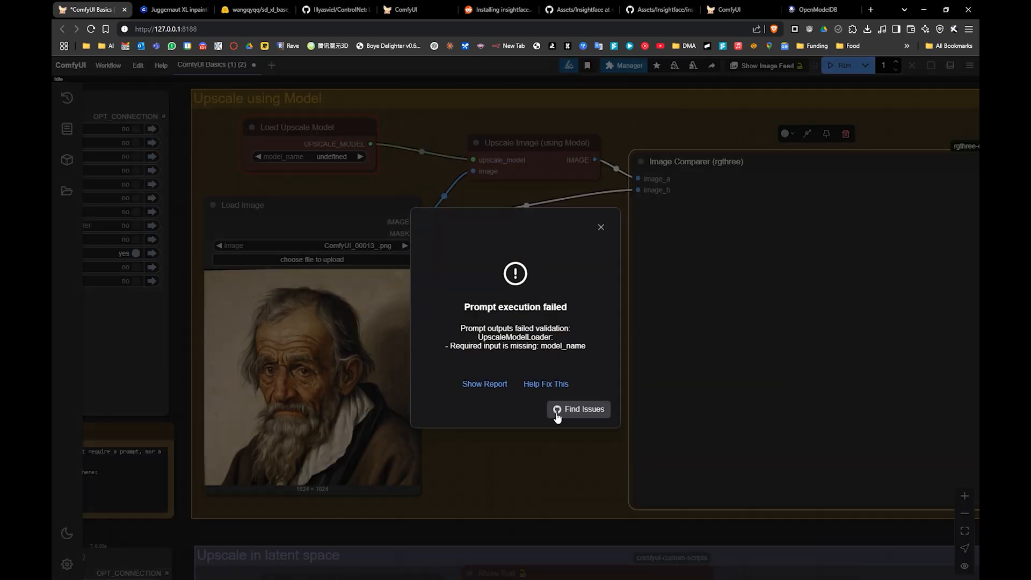
click(601, 226)
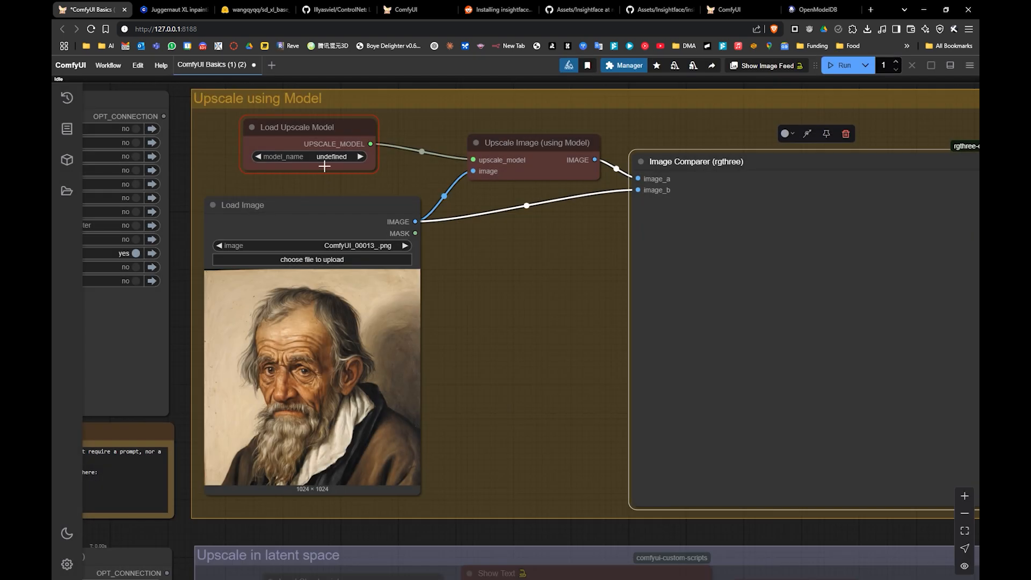
- Choose the 4x_foolhardy_Remacri model in the Load Upscale Model node and run the Upscale using Model group
click(330, 157)
click(831, 71)
drag(755, 281, 704, 289)
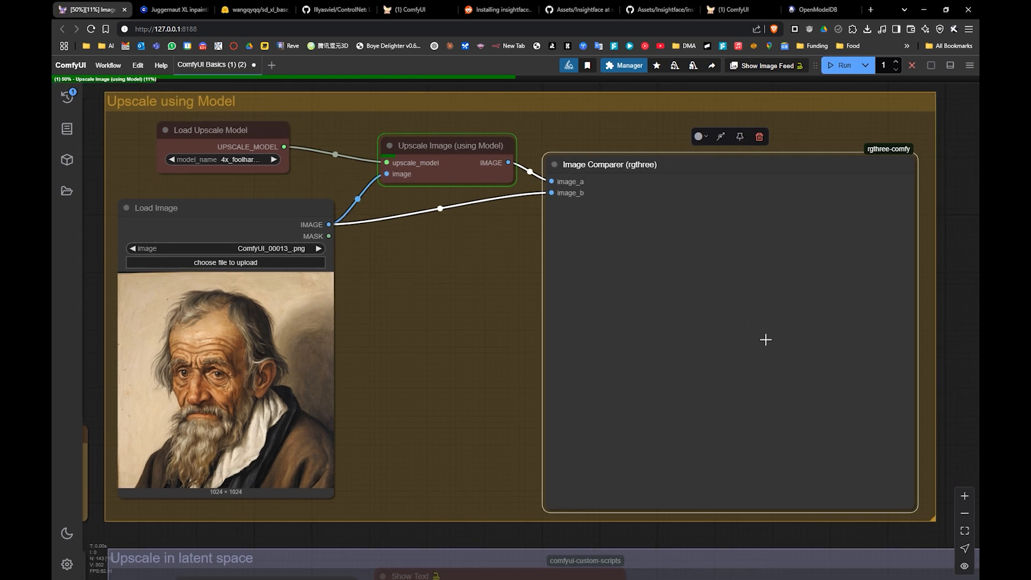
scroll(766, 338, up, 3)
drag(799, 336, 682, 334)
scroll(683, 334, up, 1)
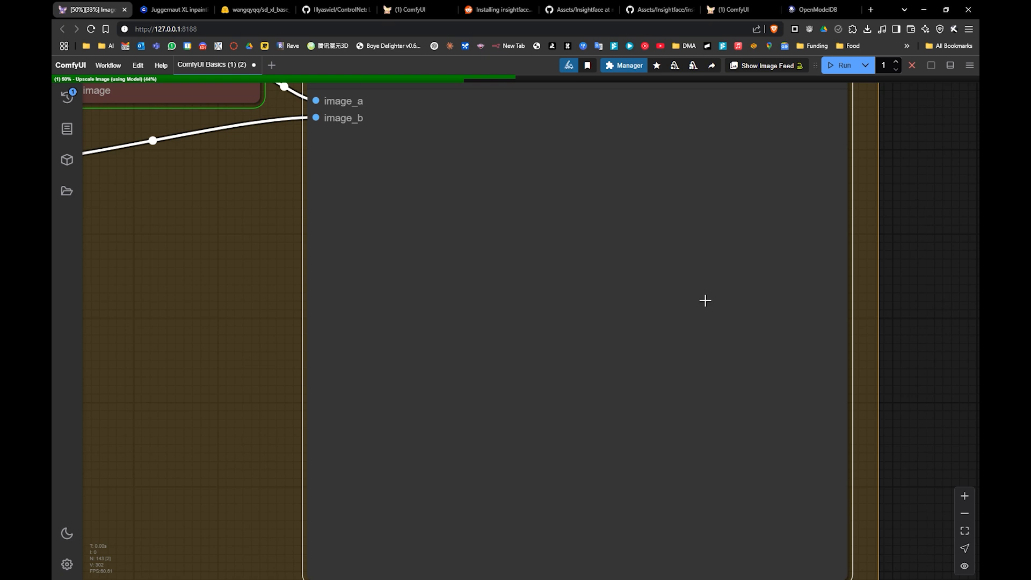
drag(705, 299, 641, 357)
scroll(640, 357, up, 3)
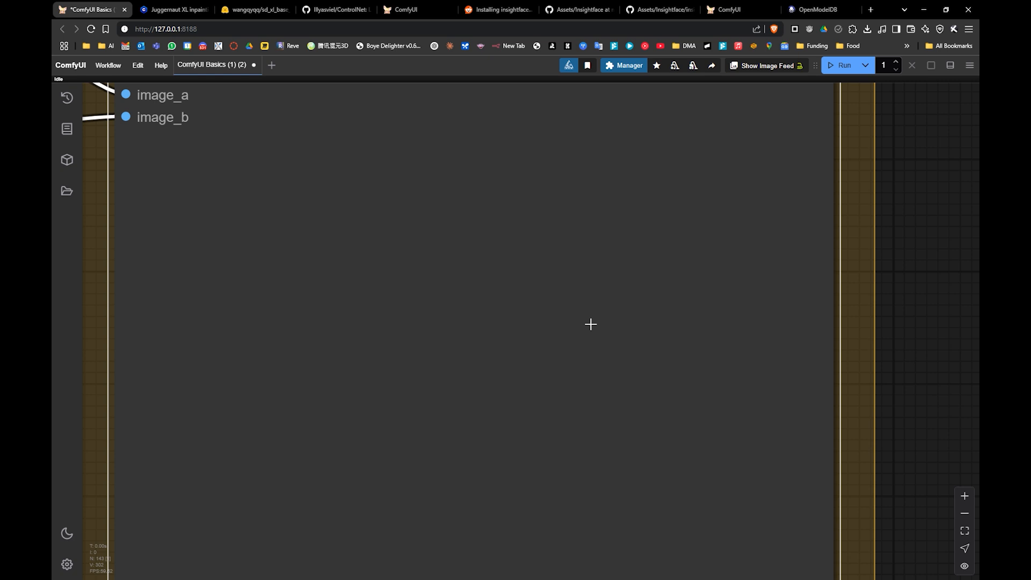
- Compare the upscaled portrait with the original in the Image Comparer, examining the eyes, ear, hair and skin texture up close
scroll(590, 324, down, 2)
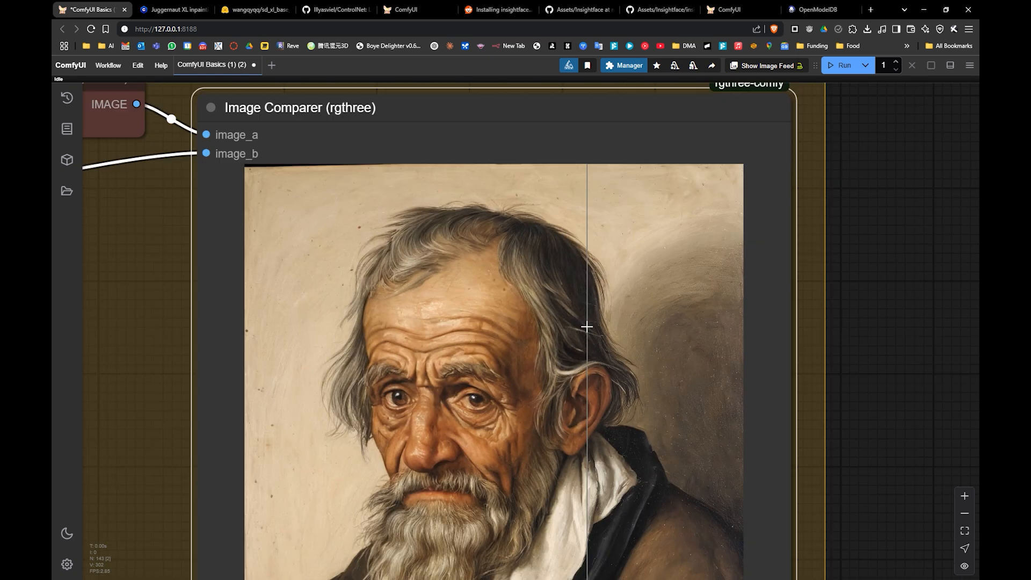
scroll(587, 326, up, 5)
scroll(645, 326, up, 5)
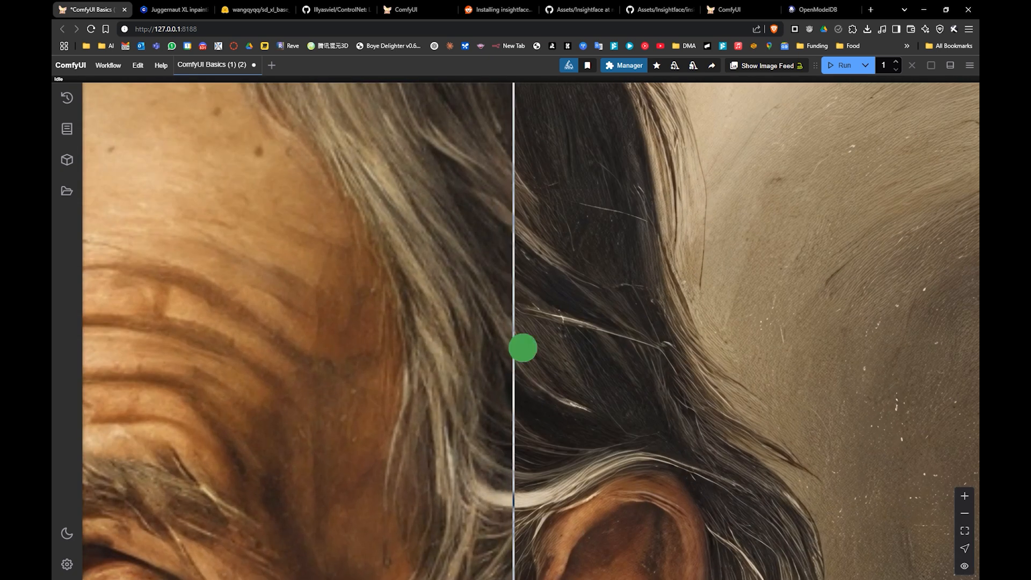
drag(731, 266, 800, 119)
drag(675, 347, 755, 272)
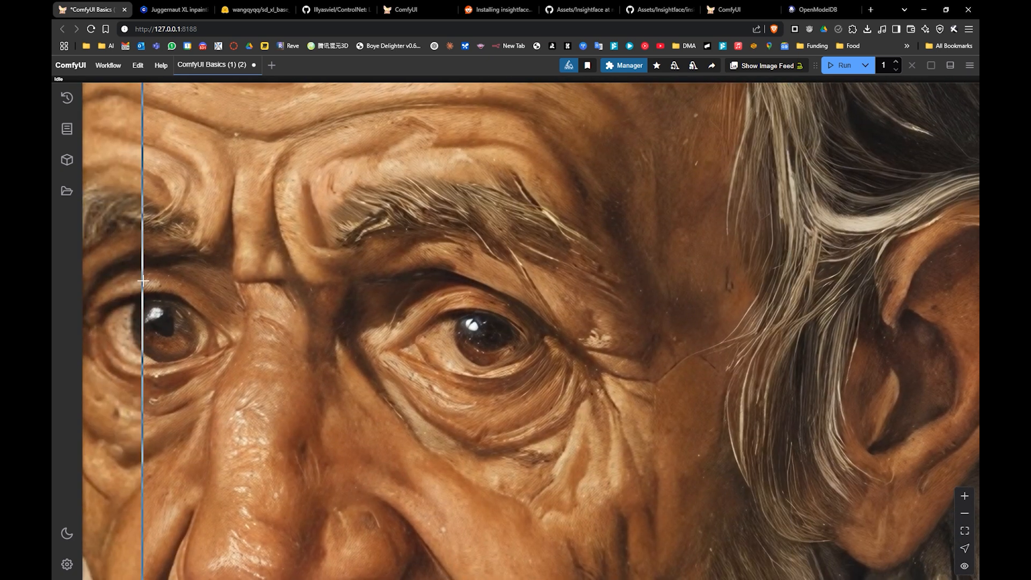
drag(622, 281, 208, 267)
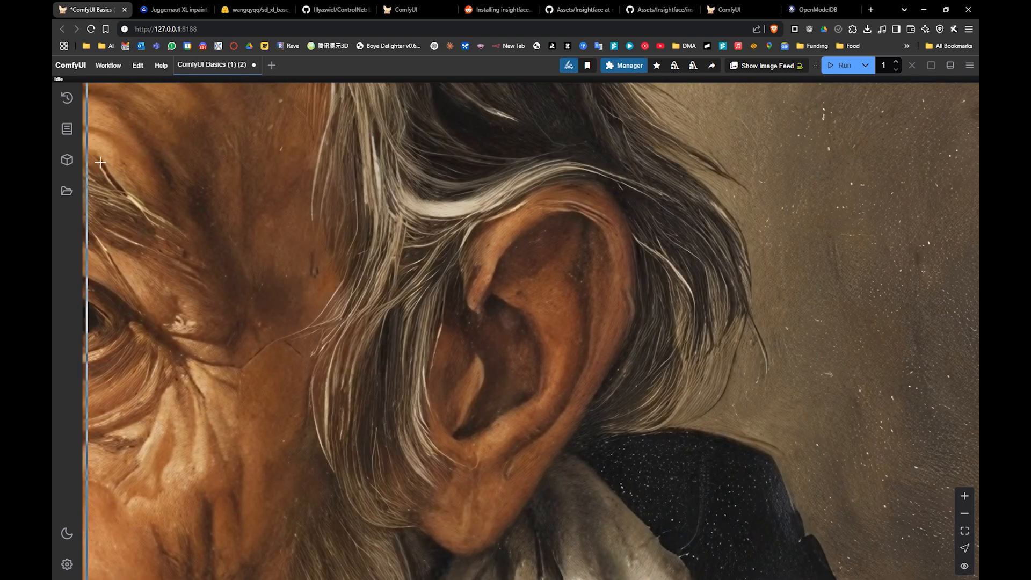
scroll(260, 189, down, 4)
drag(221, 188, 518, 176)
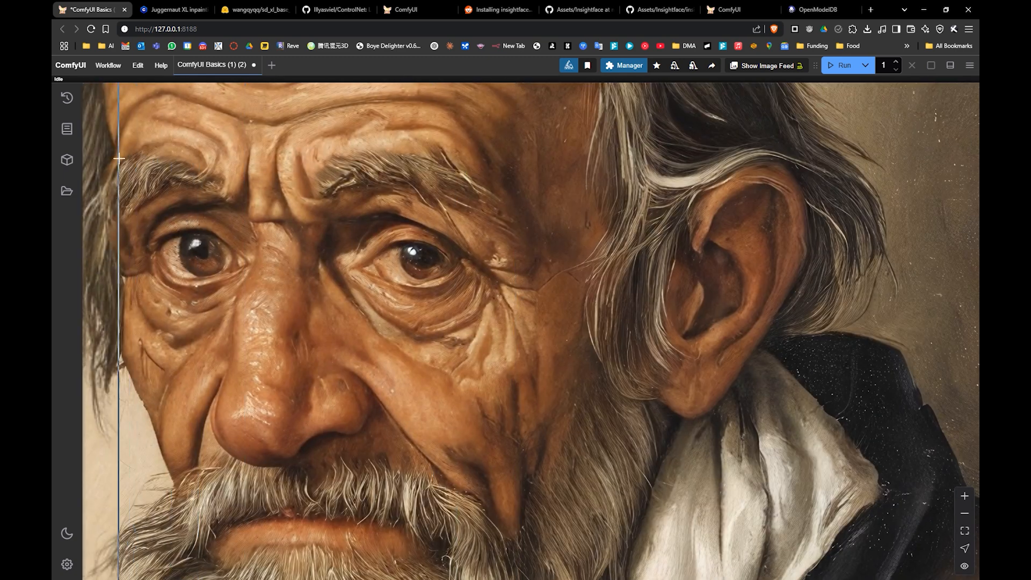
drag(145, 172, 419, 212)
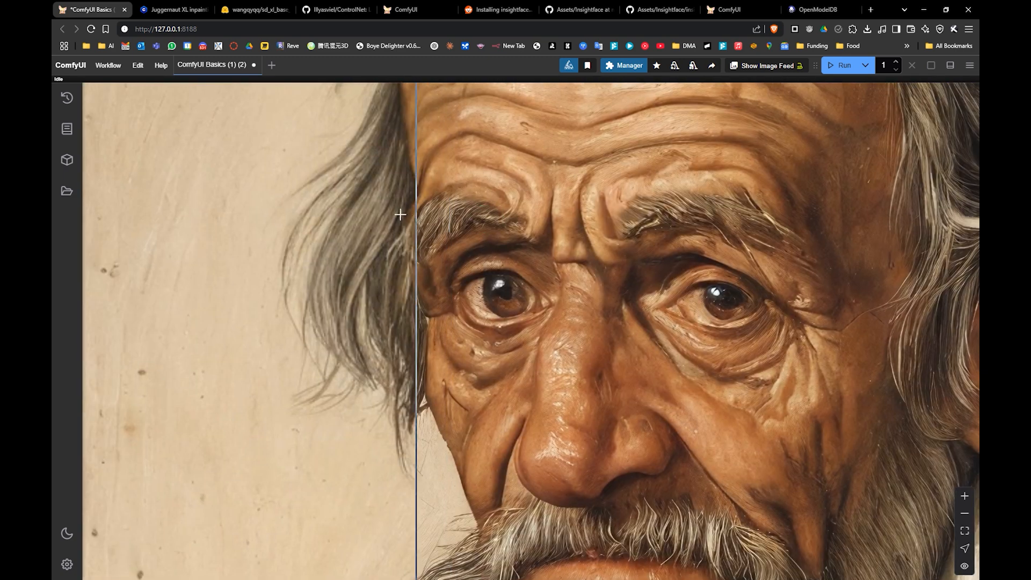
scroll(309, 226, down, 15)
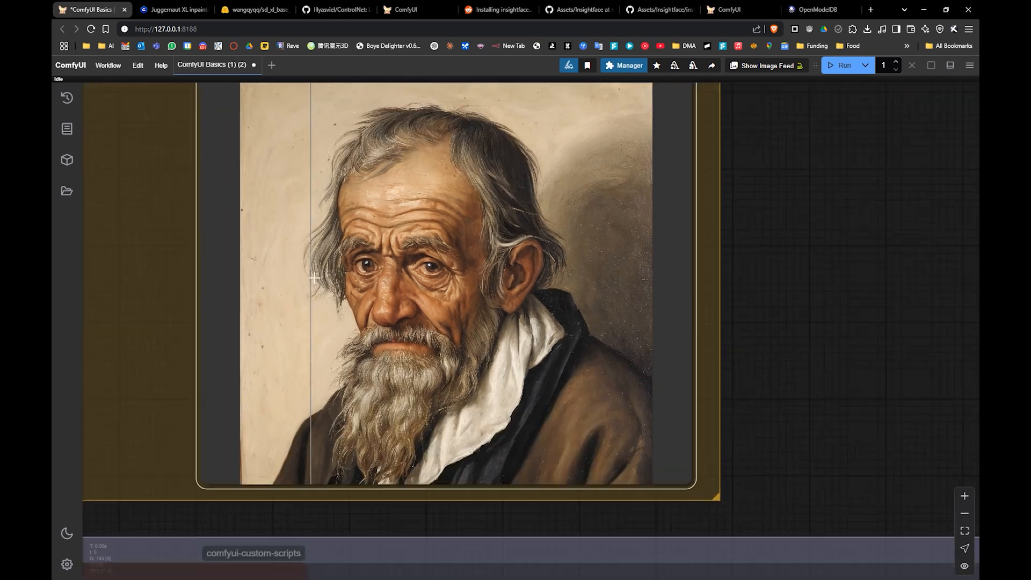
drag(305, 249, 585, 218)
scroll(473, 264, down, 5)
drag(452, 243, 644, 341)
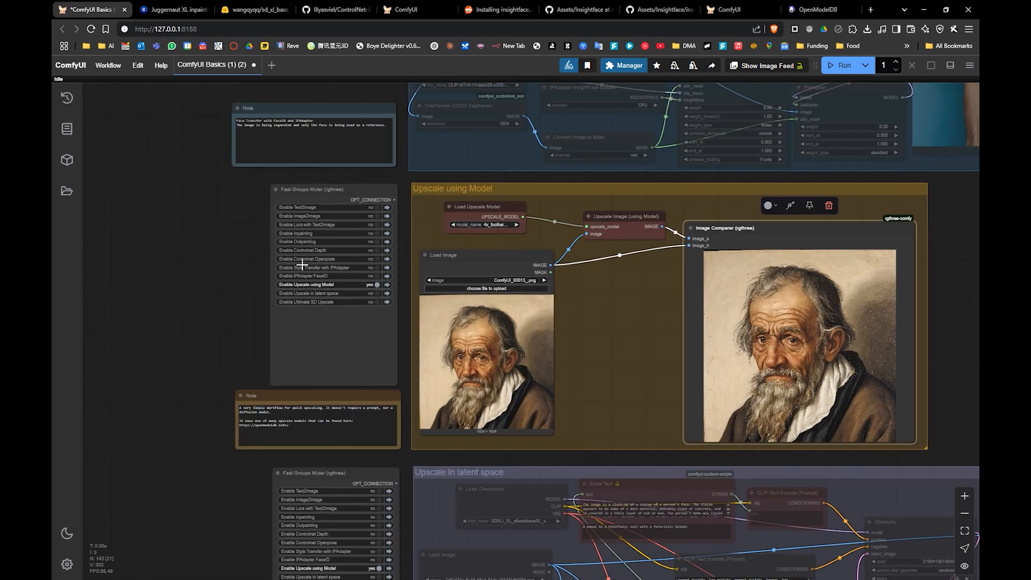
- Disable the Upscale using Model group and enable the Upscale in latent space group in Fast Groups Muter
scroll(378, 289, up, 5)
click(378, 280)
click(378, 295)
drag(372, 355, 351, 244)
scroll(350, 245, down, 5)
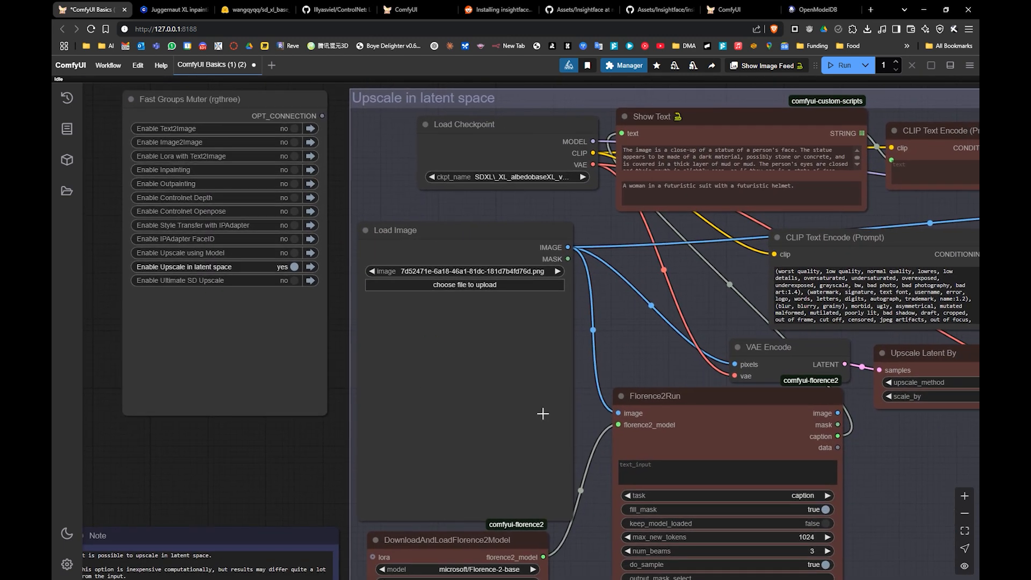
- Load the ComfyUI_00013_.png portrait into the Load Image node of the Upscale in latent space group
drag(472, 440, 492, 399)
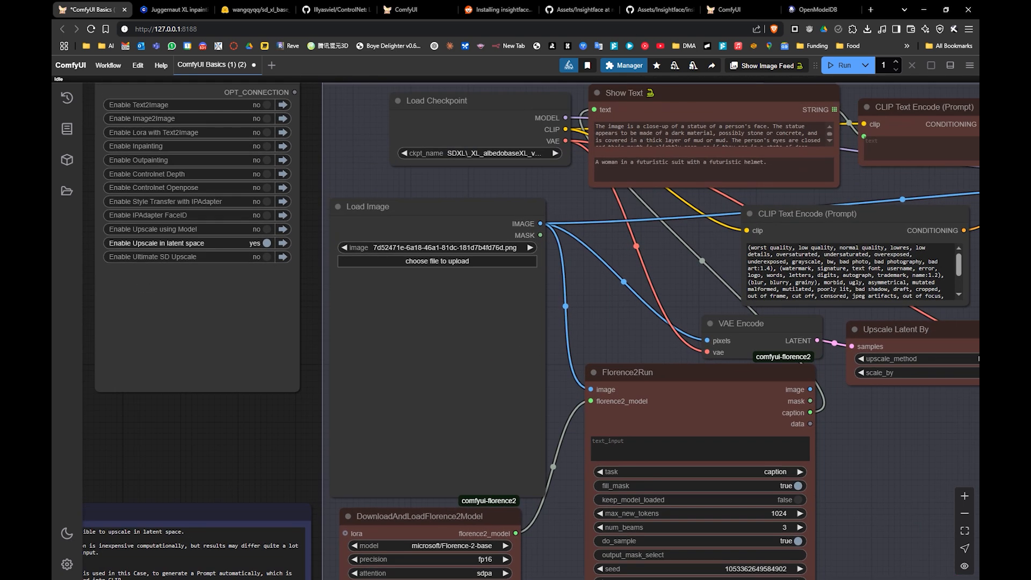
drag(251, 291, 404, 340)
drag(577, 463, 539, 367)
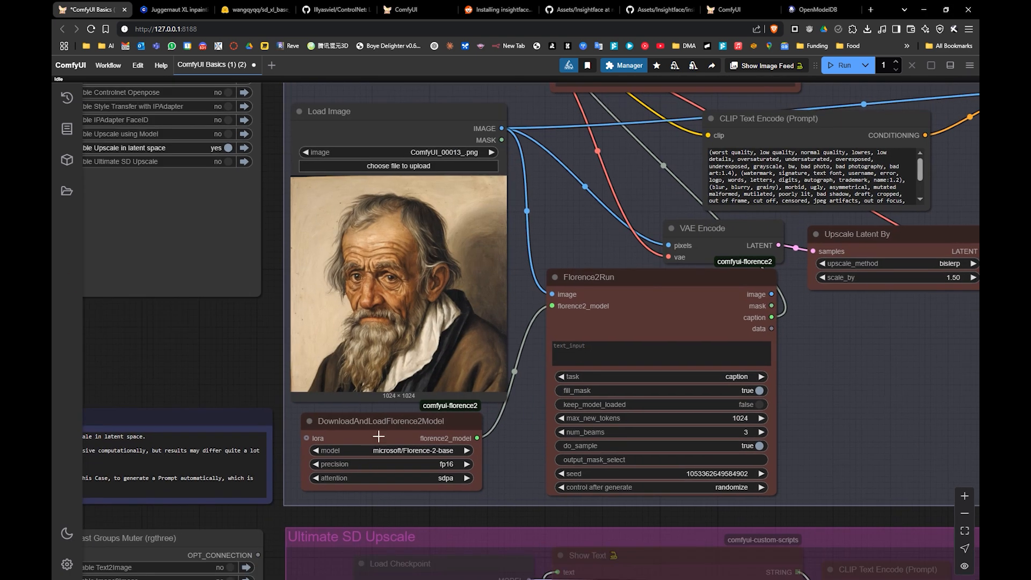
- Check the model choices of the DownloadAndLoadFlorence2Model node, keeping microsoft/Florence-2-base, and nudge the node slightly
click(385, 419)
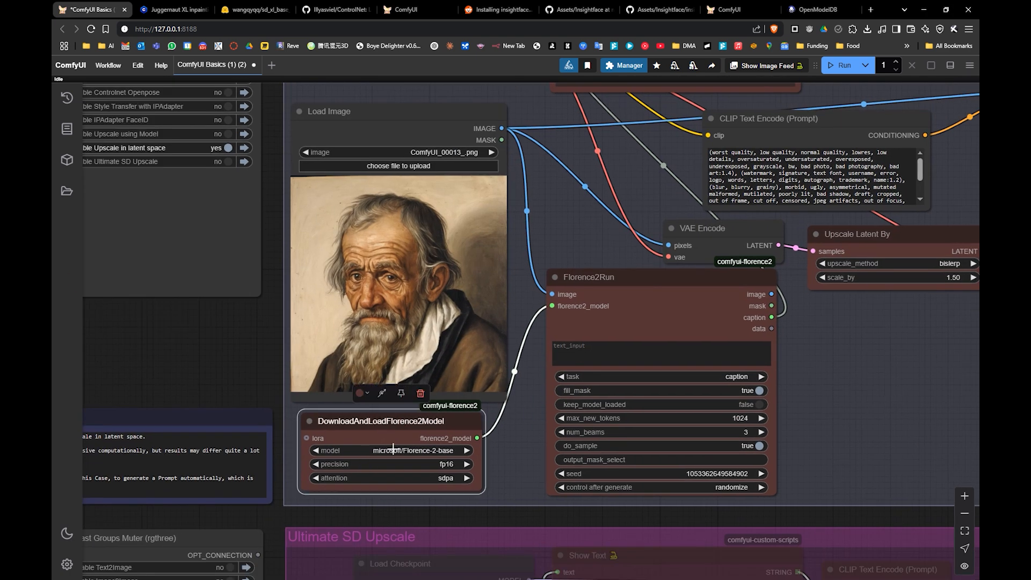
click(398, 451)
click(377, 432)
drag(585, 414, 493, 431)
drag(567, 371, 546, 382)
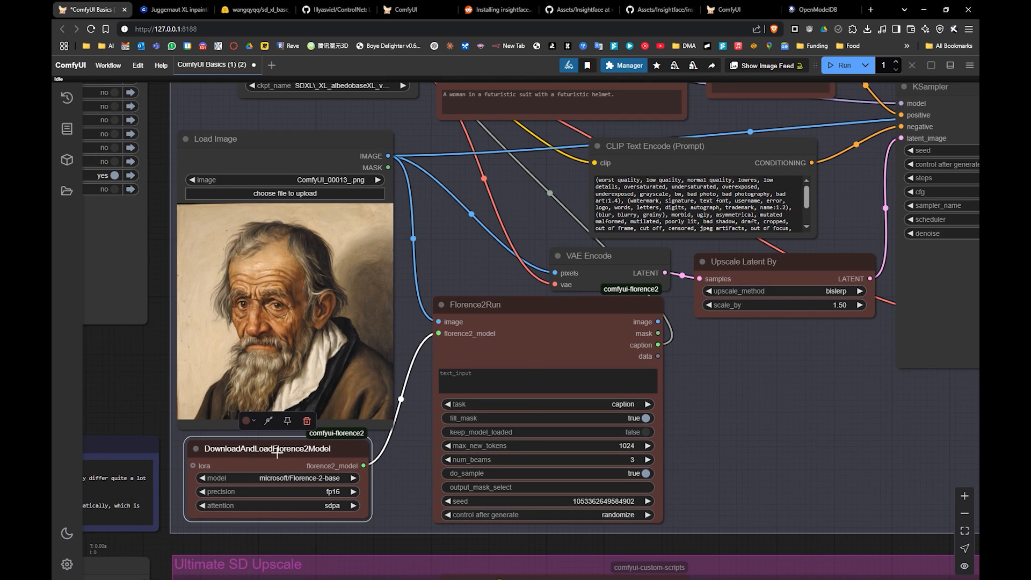
drag(261, 448, 265, 451)
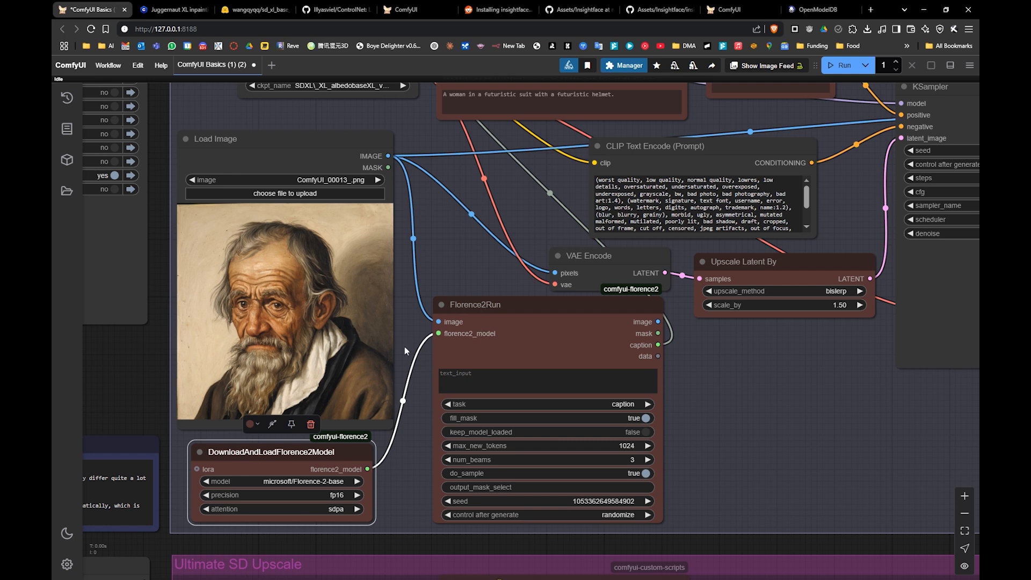
- Follow the latent upscale chain from Load Image through VAE Encode and Upscale Latent By to the KSampler's settings
drag(327, 297, 258, 267)
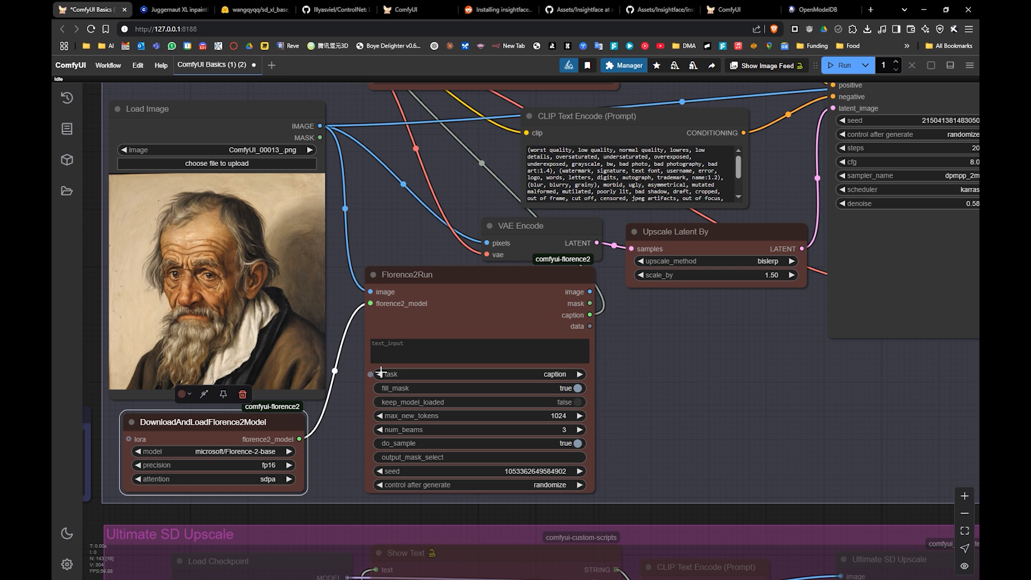
drag(498, 278, 398, 378)
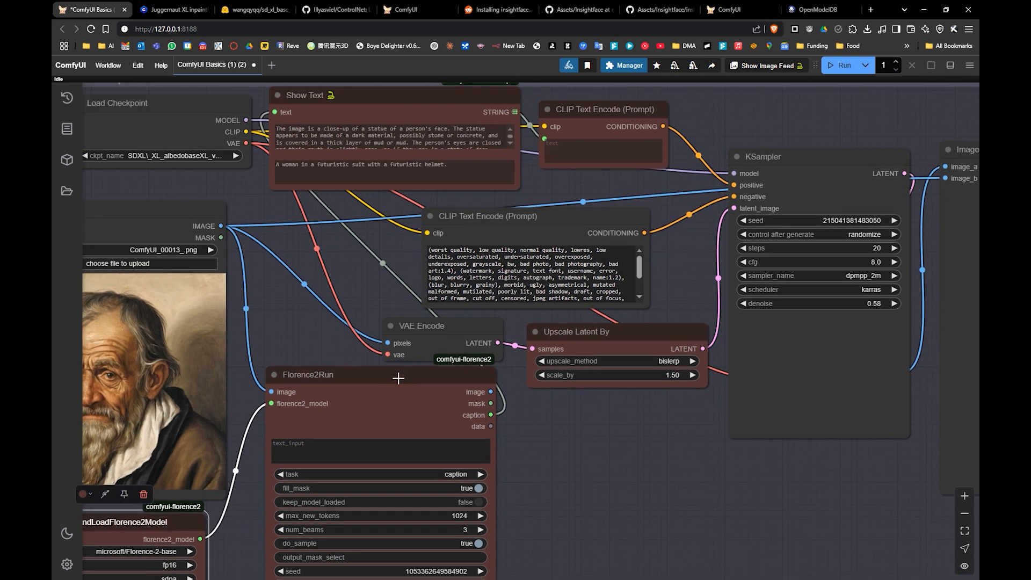
drag(166, 339, 237, 361)
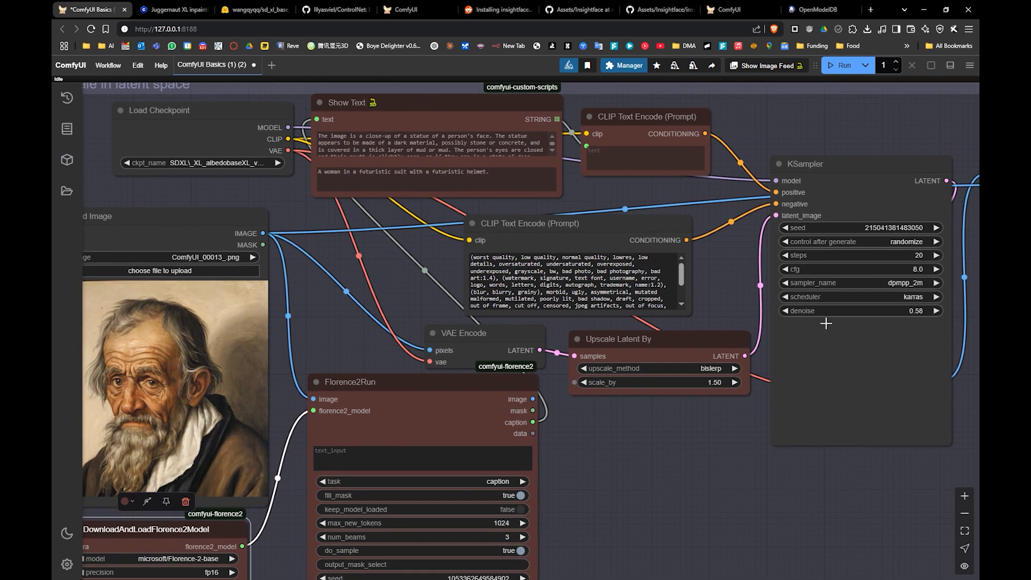
drag(854, 272, 801, 281)
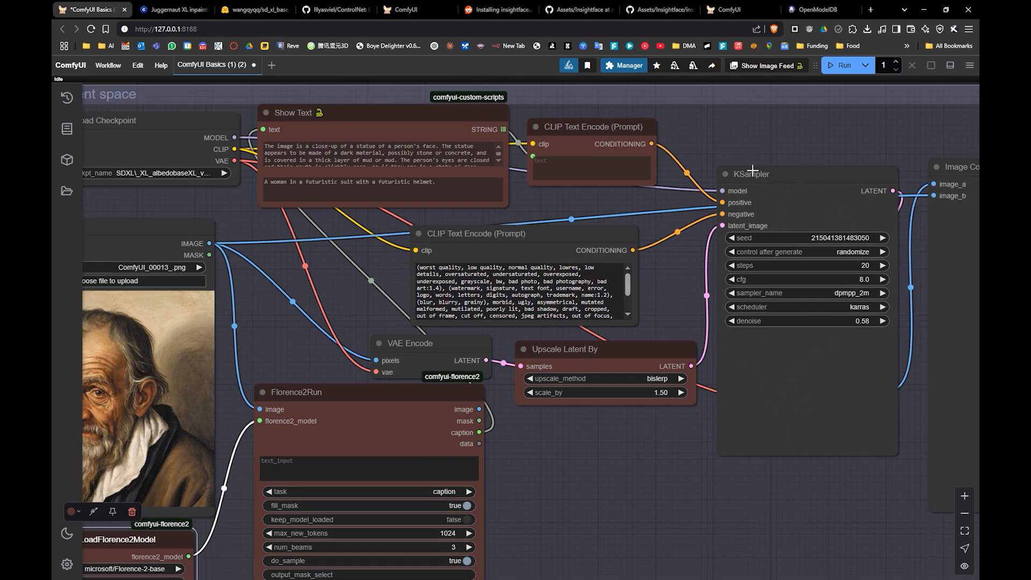
drag(245, 267, 325, 249)
drag(616, 271, 564, 281)
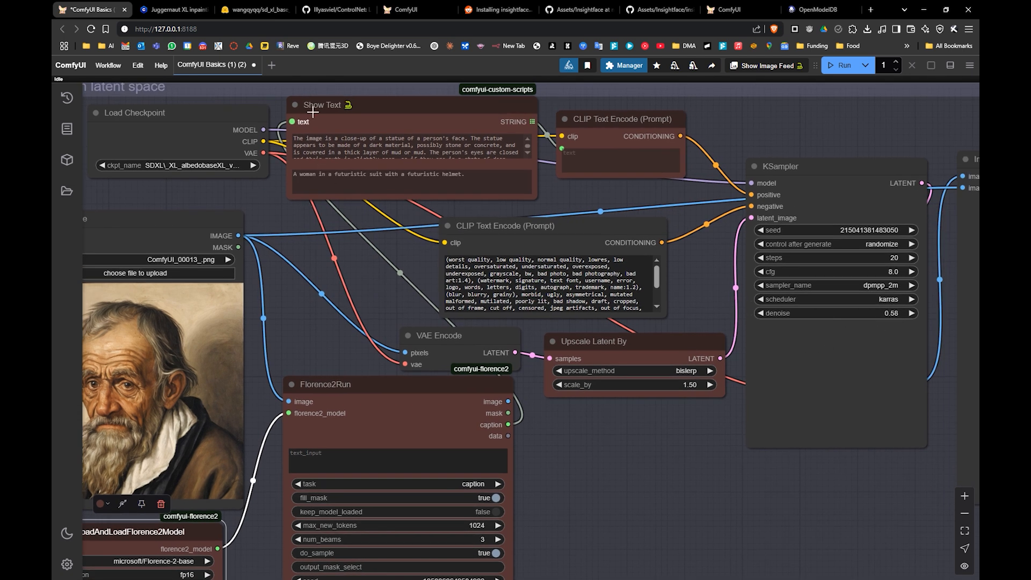
- Move the positive CLIP Text Encode node farther from Show Text, and nudge the Show Text and Florence2Run nodes slightly
drag(356, 116, 347, 114)
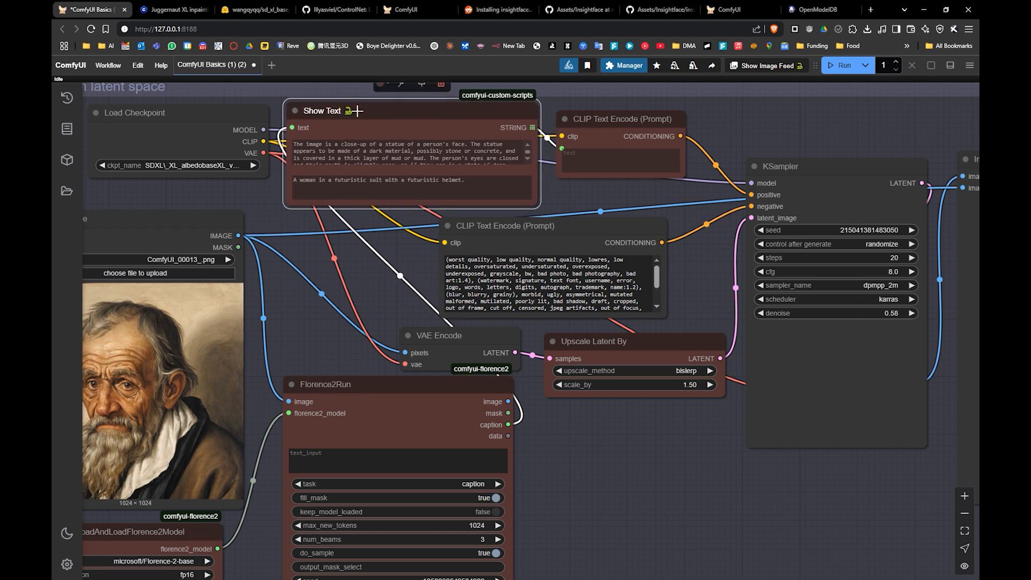
drag(605, 123, 641, 123)
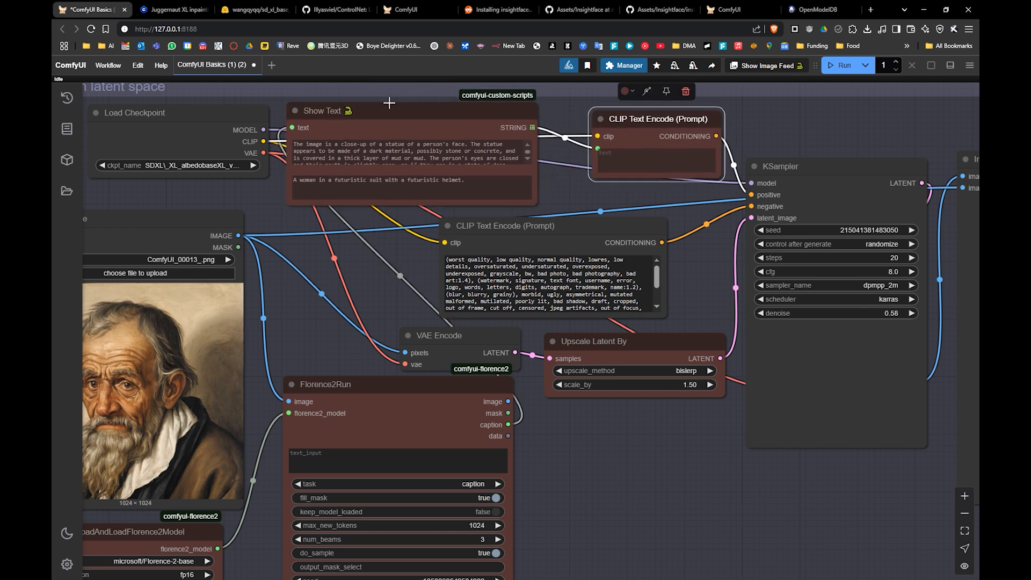
drag(391, 110, 402, 110)
drag(358, 385, 347, 390)
- Trace the Florence2Run caption through Show Text to the positive prompt and KSampler, and highlight the negative CLIP Text Encode node
scroll(363, 438, down, 3)
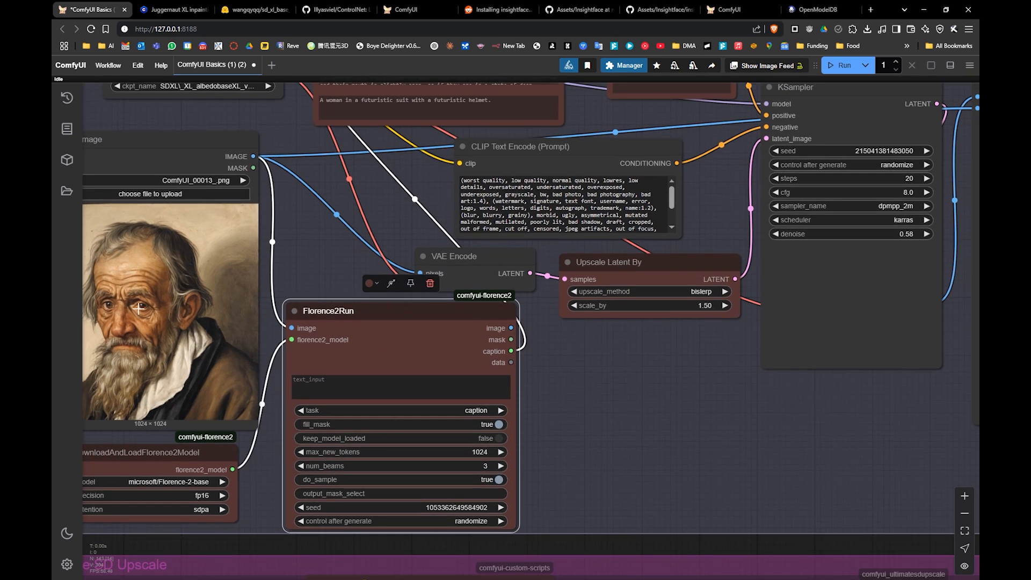
scroll(532, 362, up, 6)
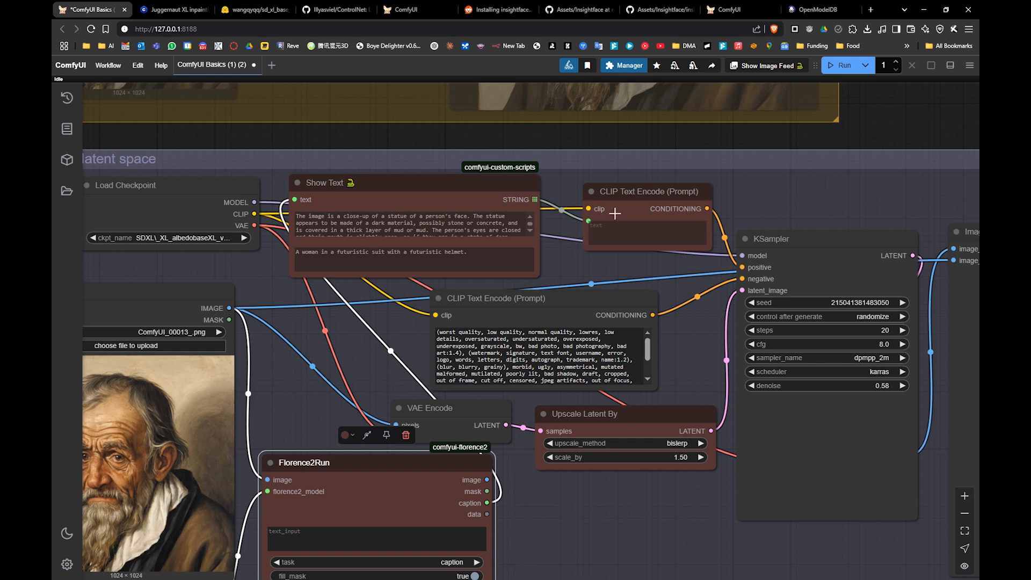
drag(671, 236, 645, 226)
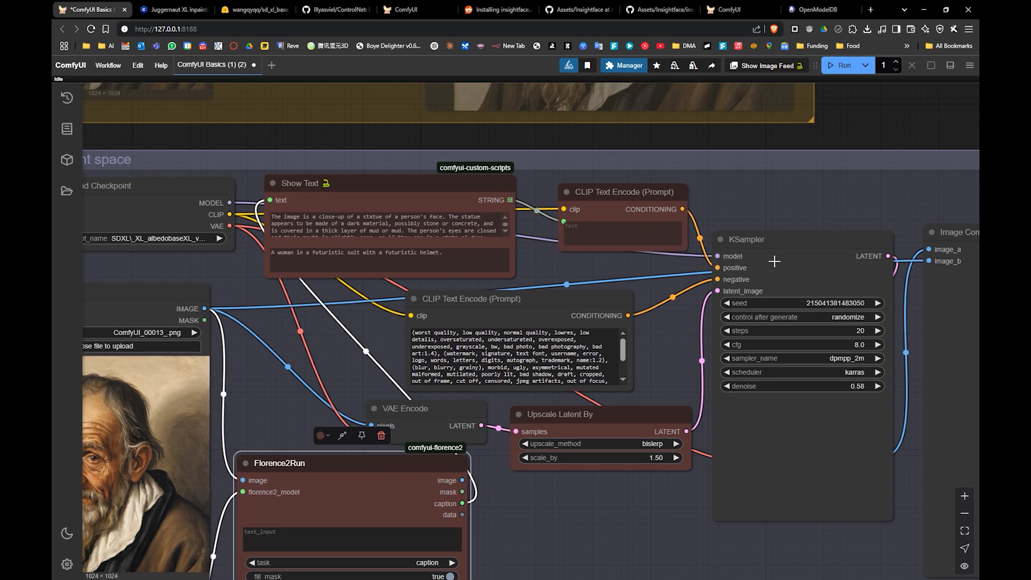
drag(732, 318, 740, 289)
click(518, 272)
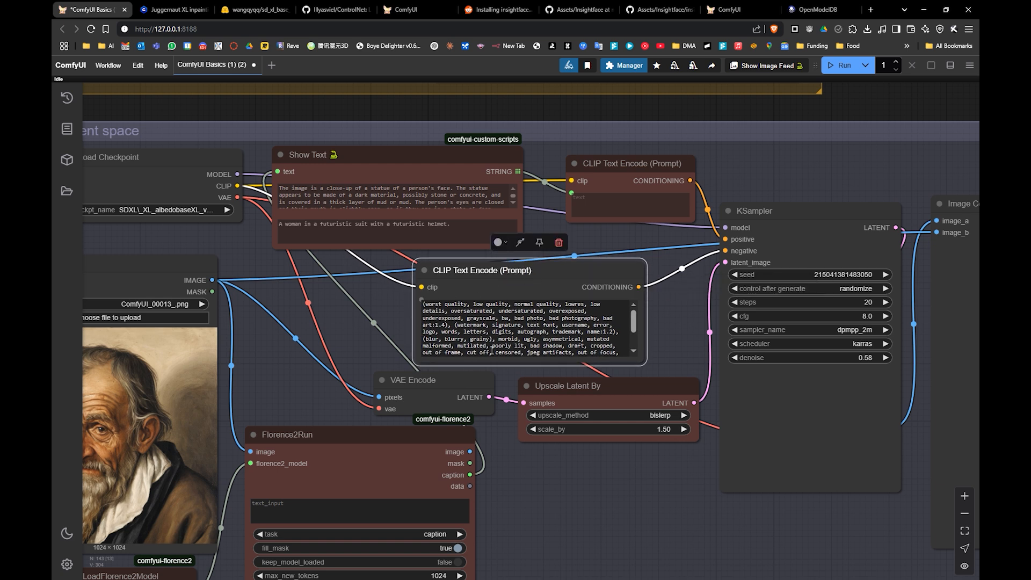
- Nudge the Load Image node up slightly in the Upscale in latent space group
drag(521, 361, 445, 329)
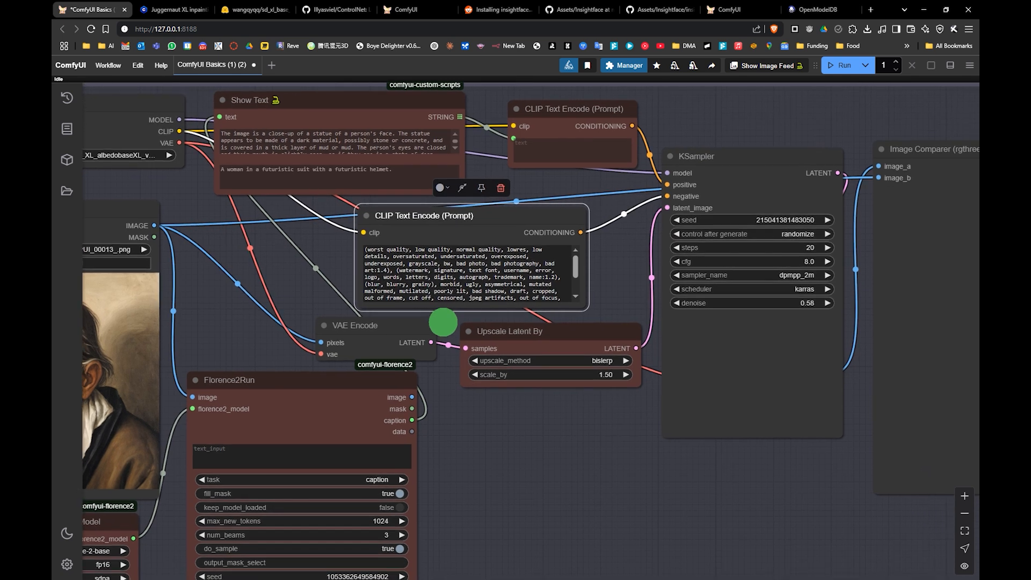
click(383, 328)
drag(230, 288, 385, 281)
drag(229, 208, 232, 192)
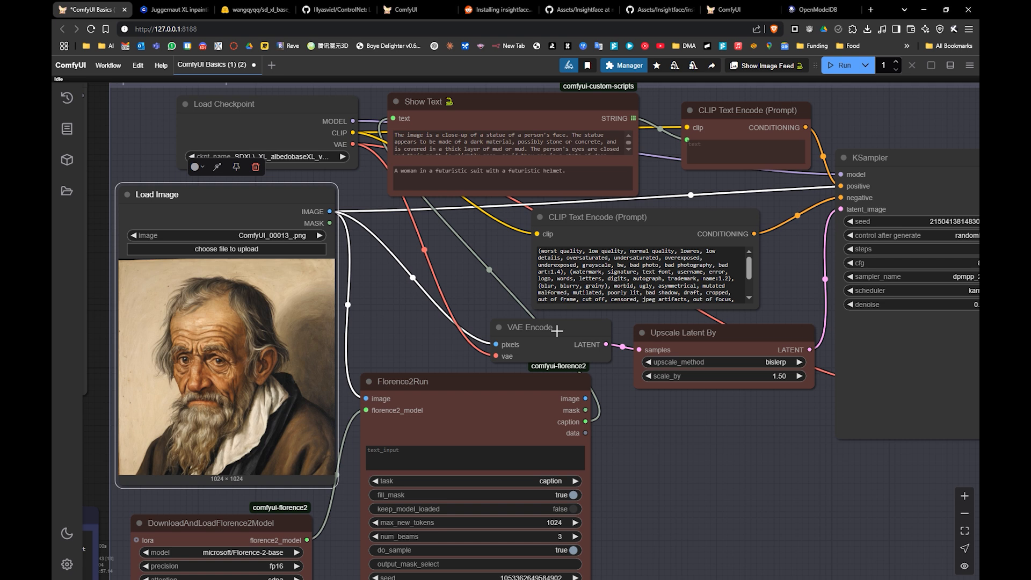
- Nudge the Upscale Latent By and VAE Encode nodes slightly in the latent upscale chain
drag(557, 331, 406, 304)
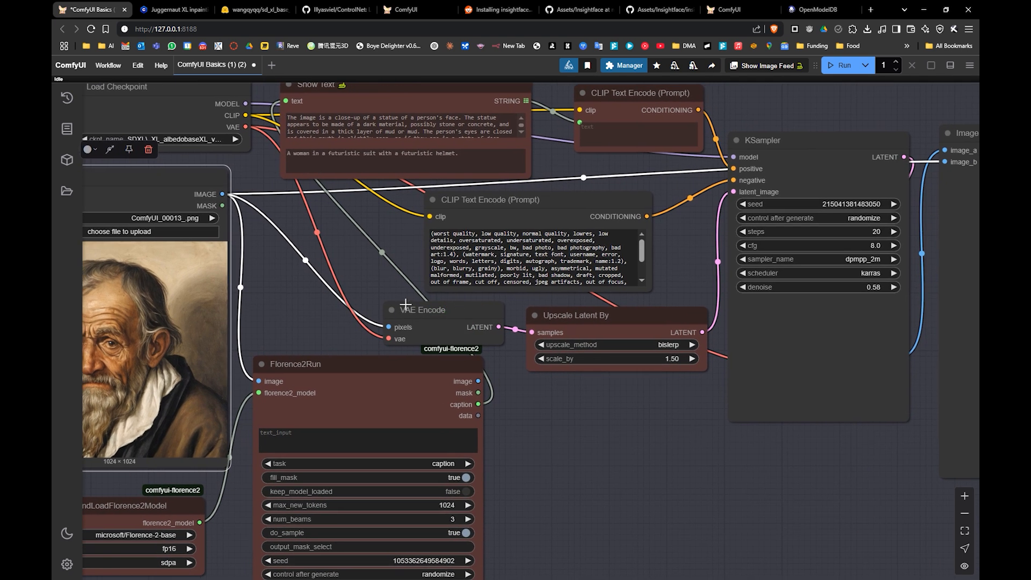
drag(579, 320, 541, 318)
drag(583, 373, 522, 371)
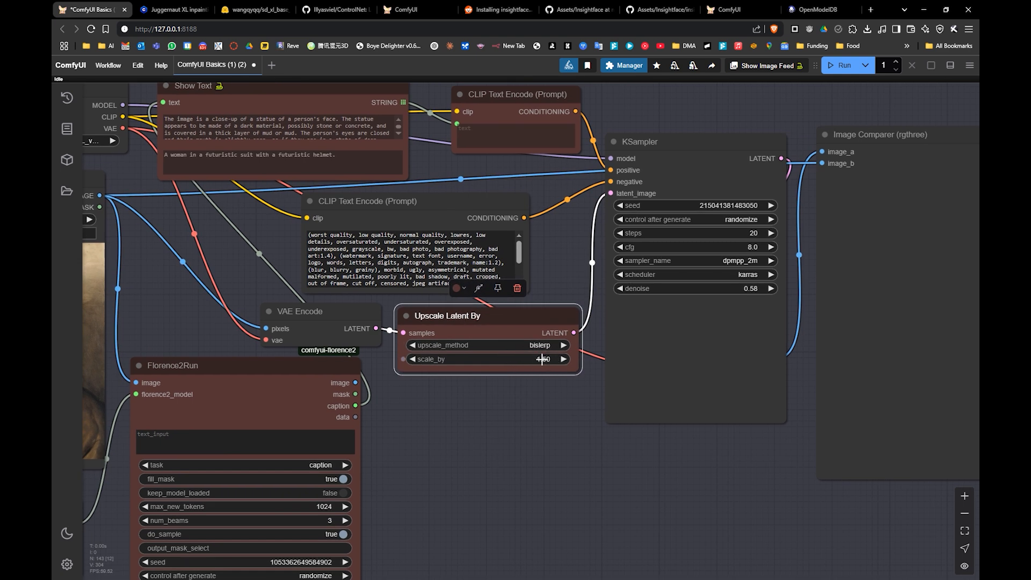
drag(554, 353, 420, 346)
click(211, 351)
drag(210, 351, 208, 352)
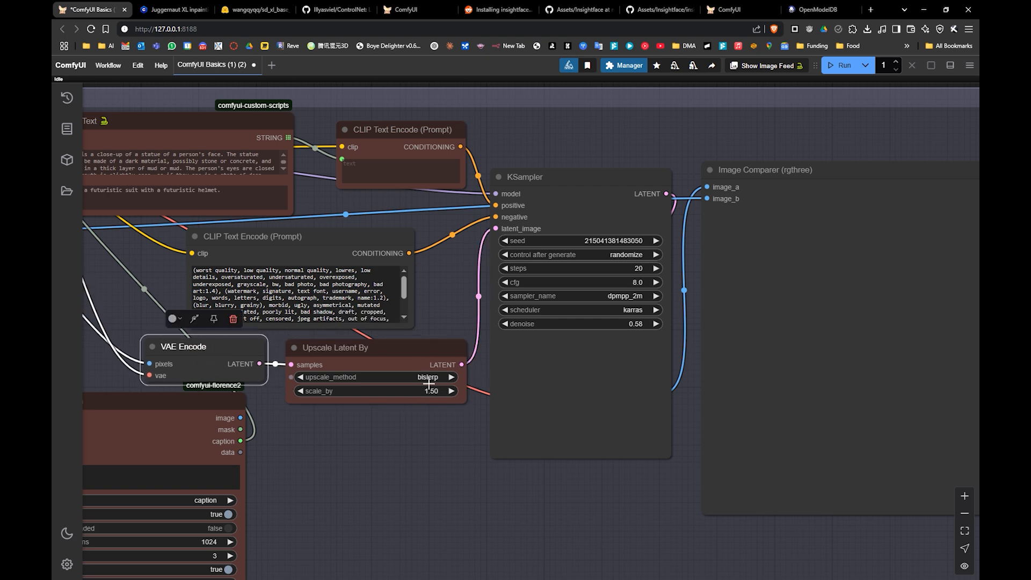
- Check the KSampler settings and the empty Image Comparer, and run the Upscale in latent space workflow
drag(453, 359, 375, 390)
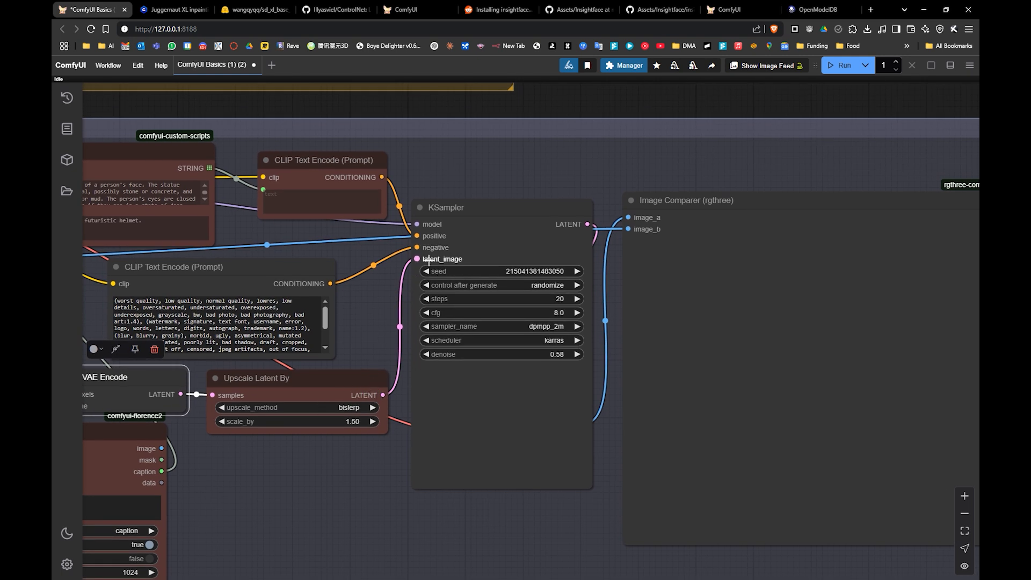
drag(500, 267, 453, 271)
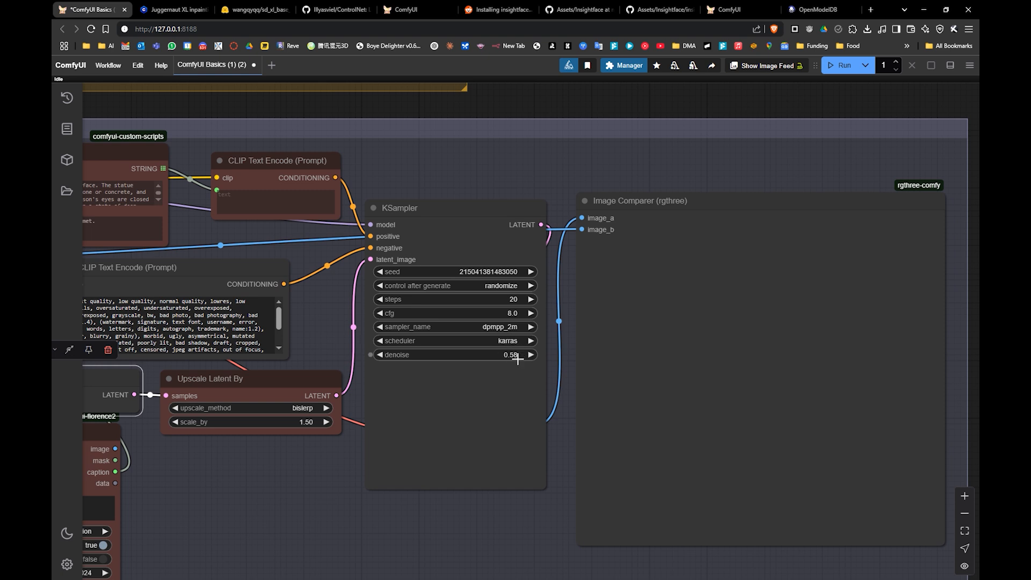
drag(524, 365, 397, 372)
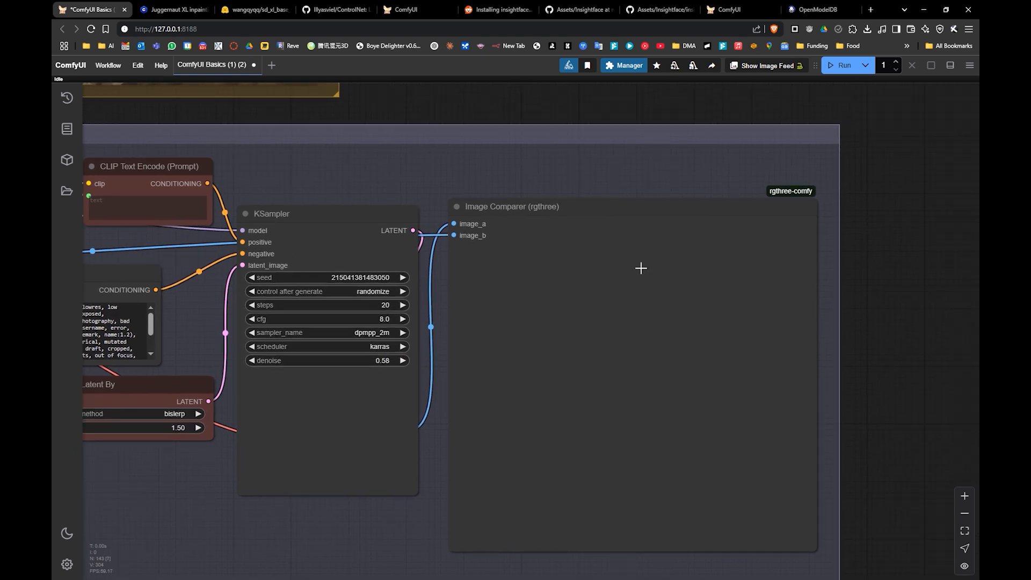
click(842, 65)
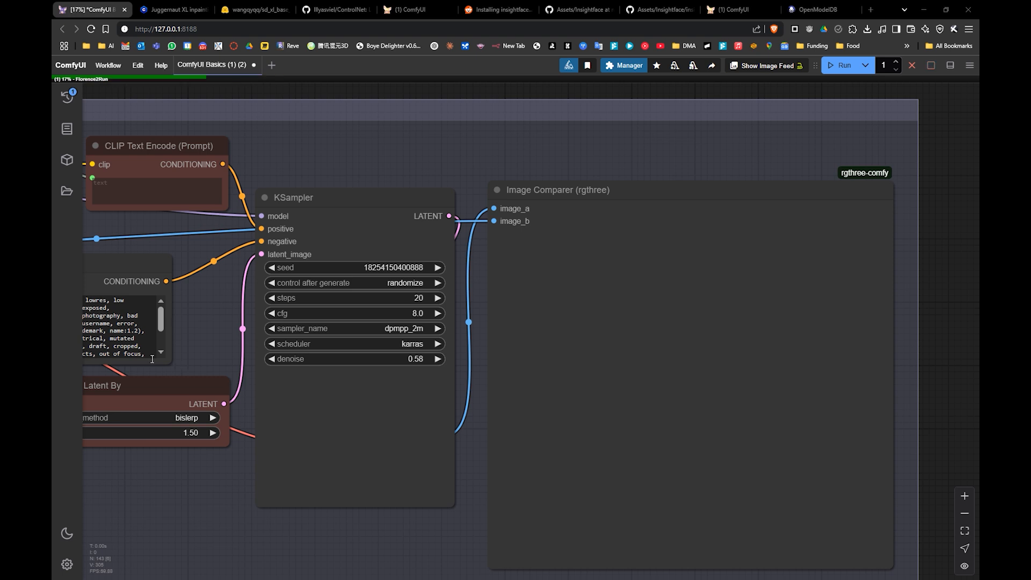
- Inspect the DownloadAndLoadFlorence2Model, Florence2Run and VAE Encode nodes while the workflow is running
drag(158, 359, 444, 324)
drag(177, 419, 433, 333)
drag(308, 442, 441, 377)
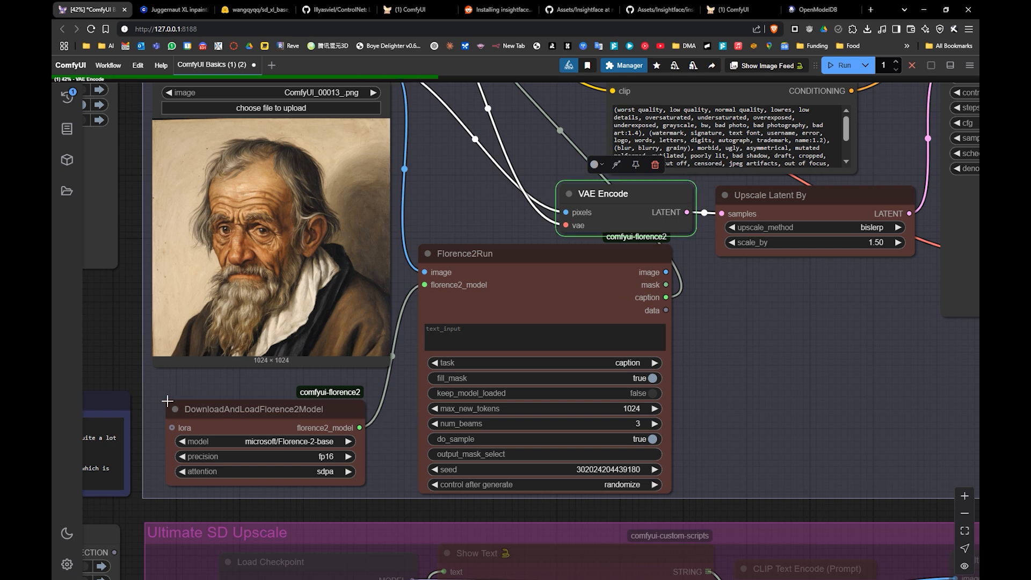
scroll(207, 417, up, 5)
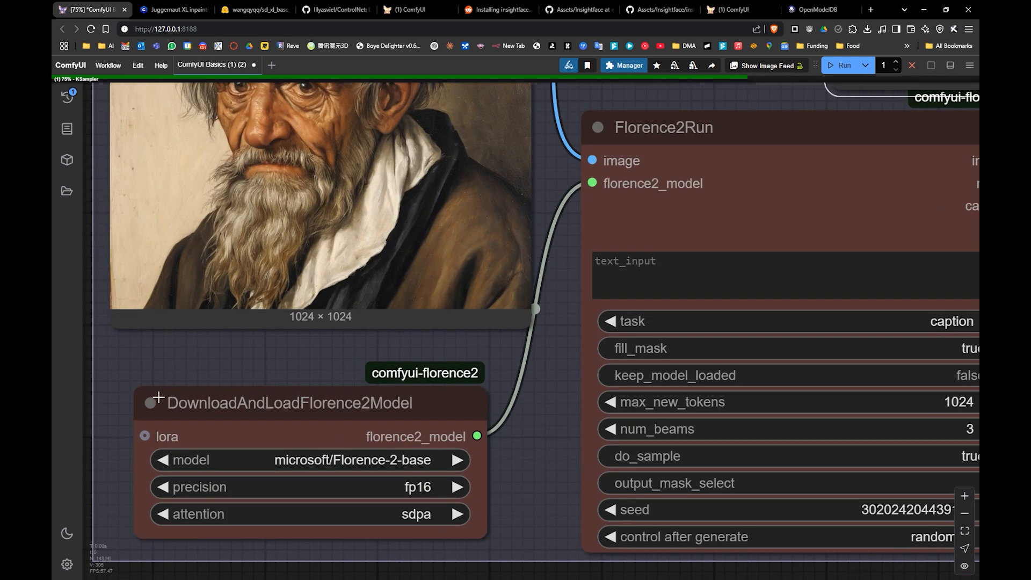
drag(694, 330, 555, 354)
drag(815, 292, 548, 364)
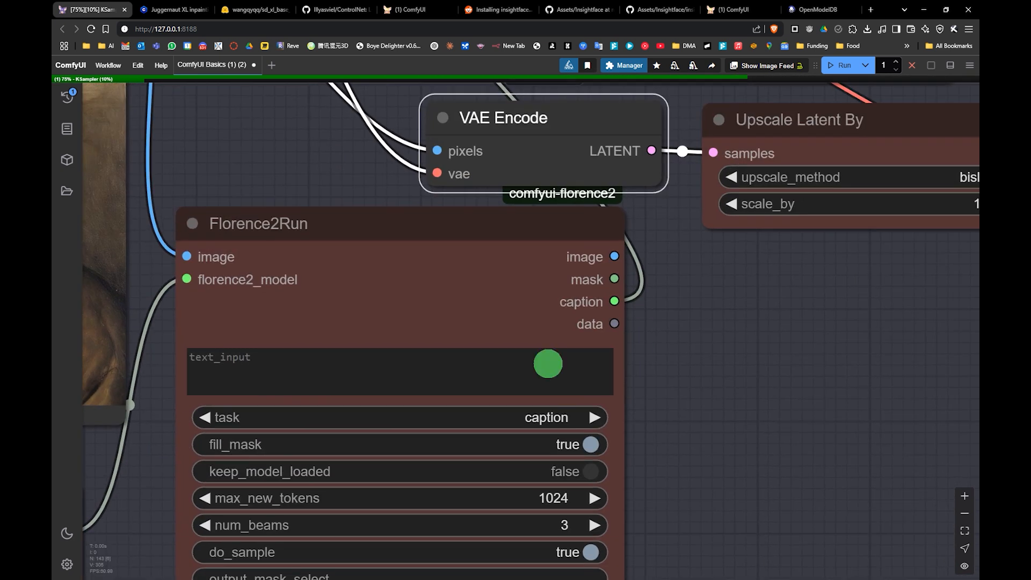
drag(812, 265, 380, 435)
drag(694, 267, 356, 458)
- Watch the KSampler process the upscaled latent, and check the Image Comparer for the output
scroll(440, 384, down, 3)
drag(624, 356, 524, 352)
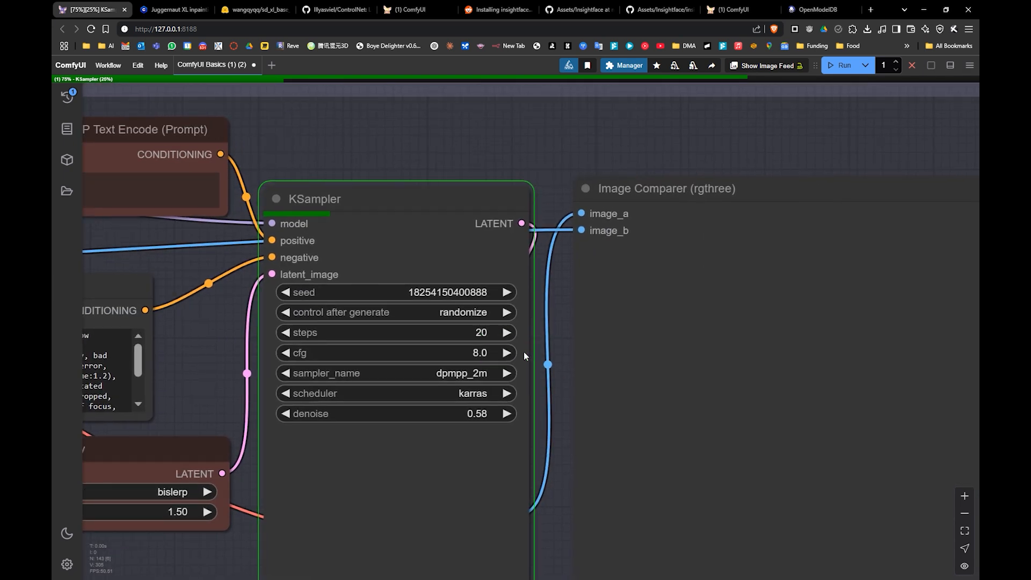
drag(541, 389, 477, 359)
drag(235, 400, 549, 284)
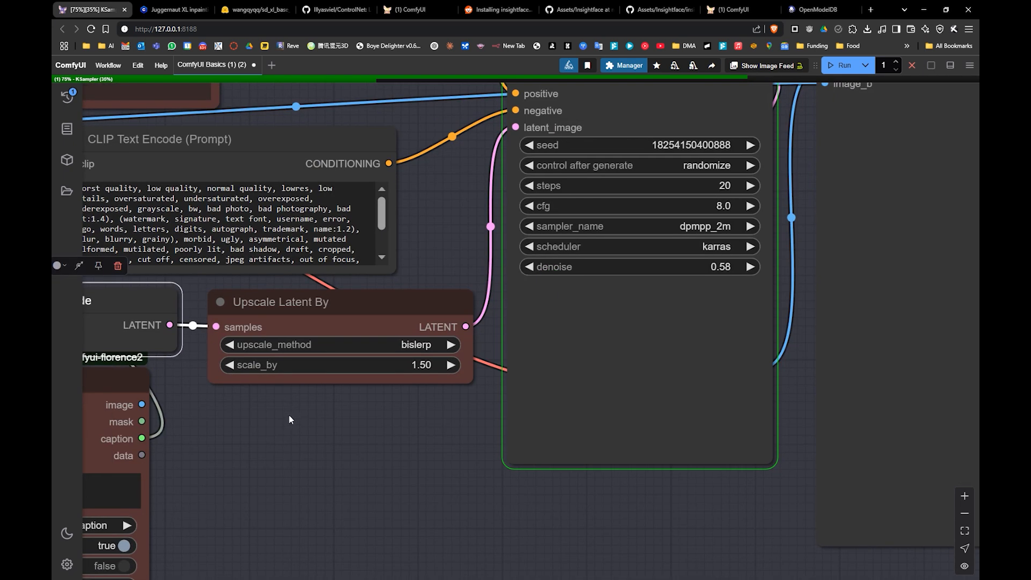
drag(591, 332, 380, 410)
drag(553, 392, 431, 418)
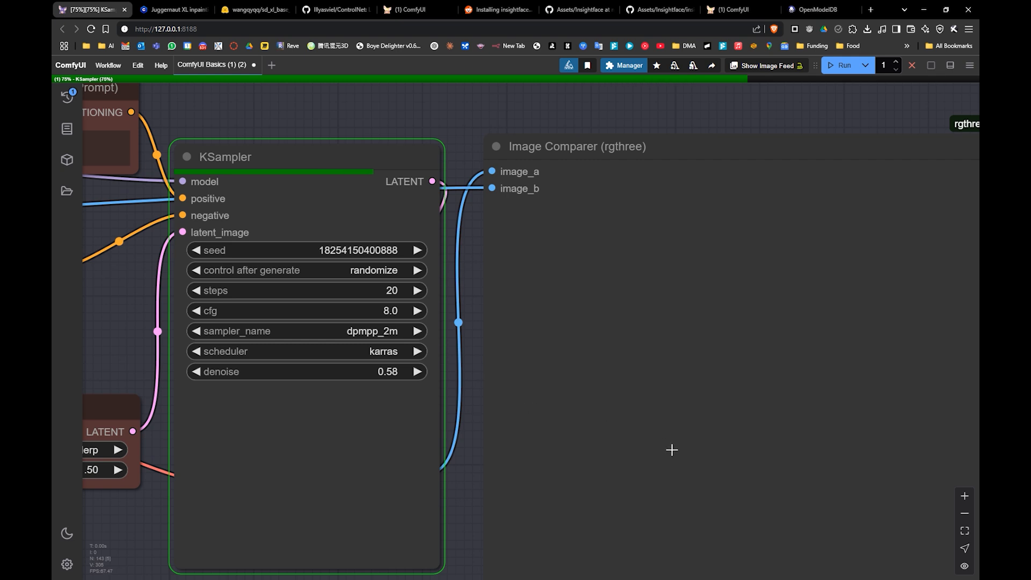
drag(672, 450, 482, 415)
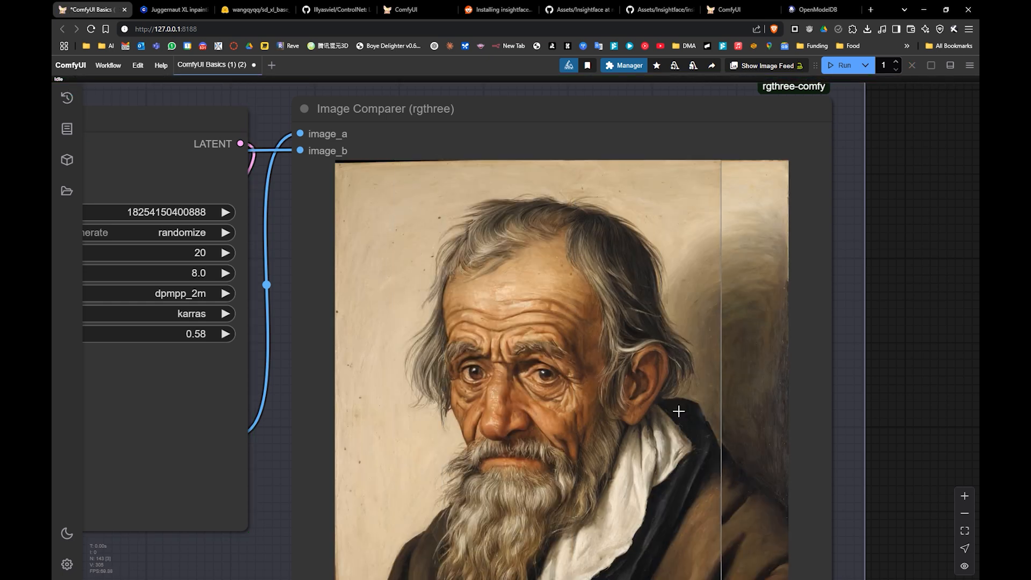
- Compare the original and latent-upscaled portraits in the Image Comparer, closely examining the eyes, brows and skin
drag(481, 397, 495, 269)
scroll(747, 196, up, 6)
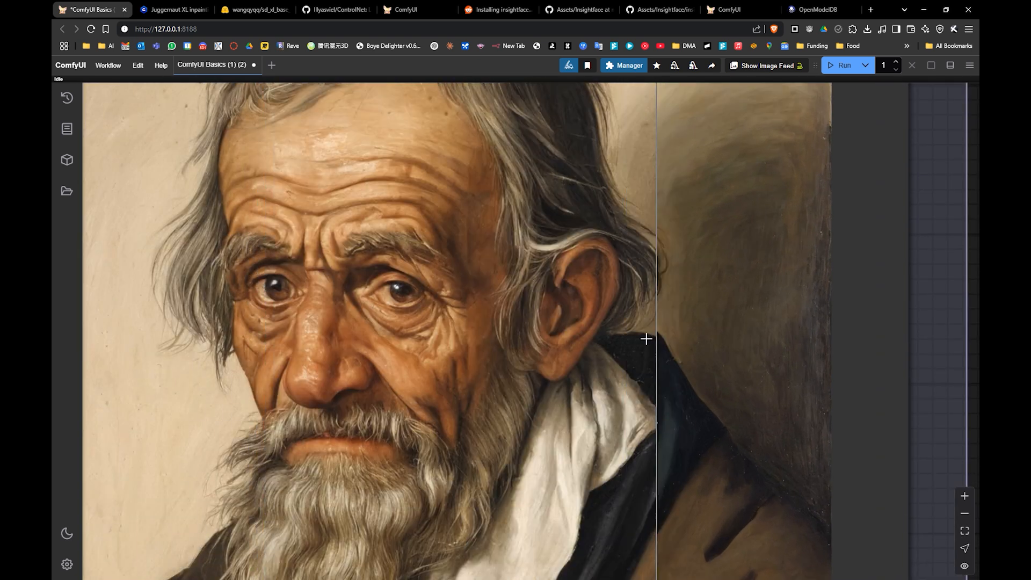
scroll(536, 339, up, 10)
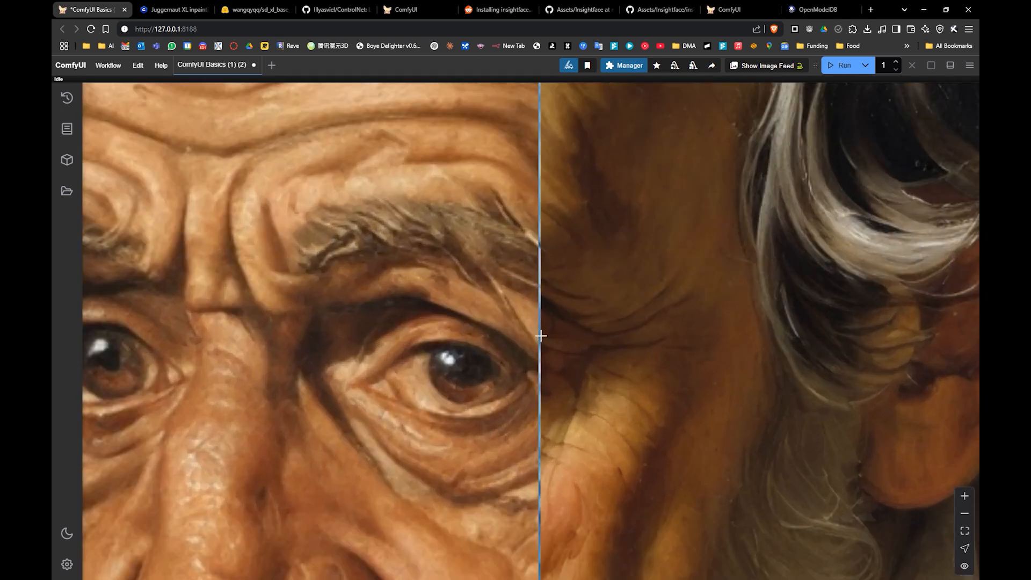
scroll(541, 336, up, 1)
drag(554, 342, 564, 404)
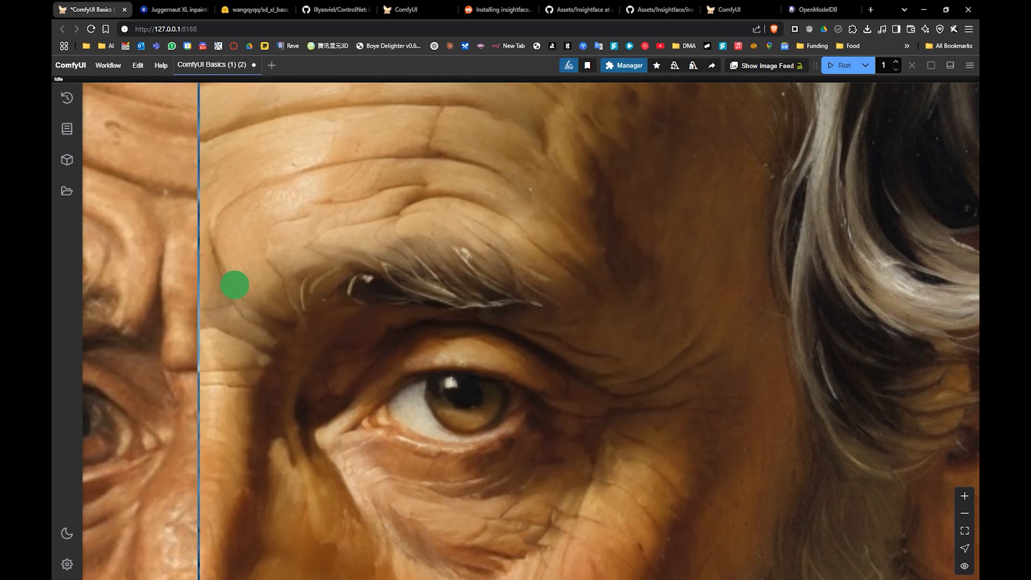
drag(235, 285, 471, 288)
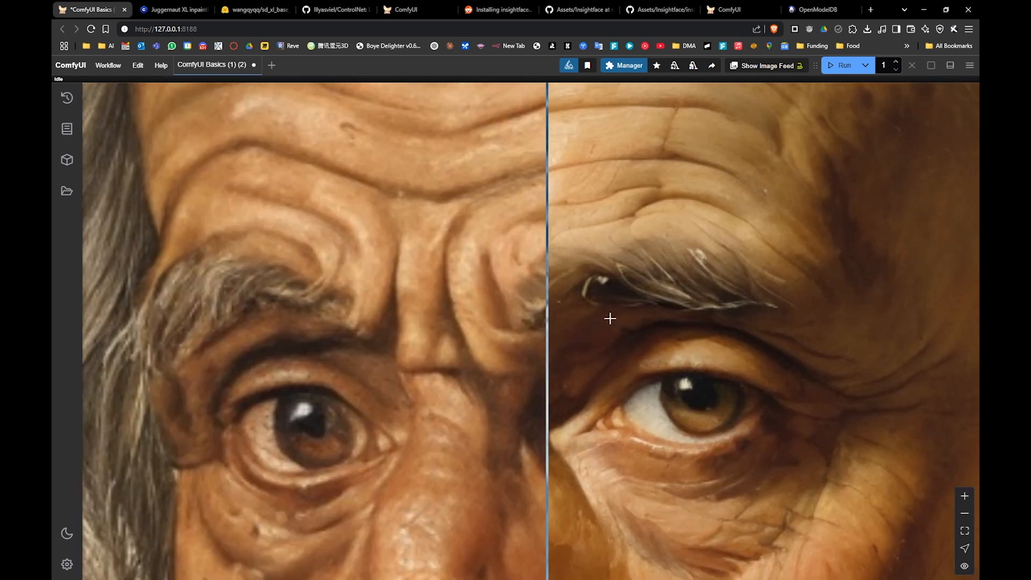
scroll(289, 326, down, 10)
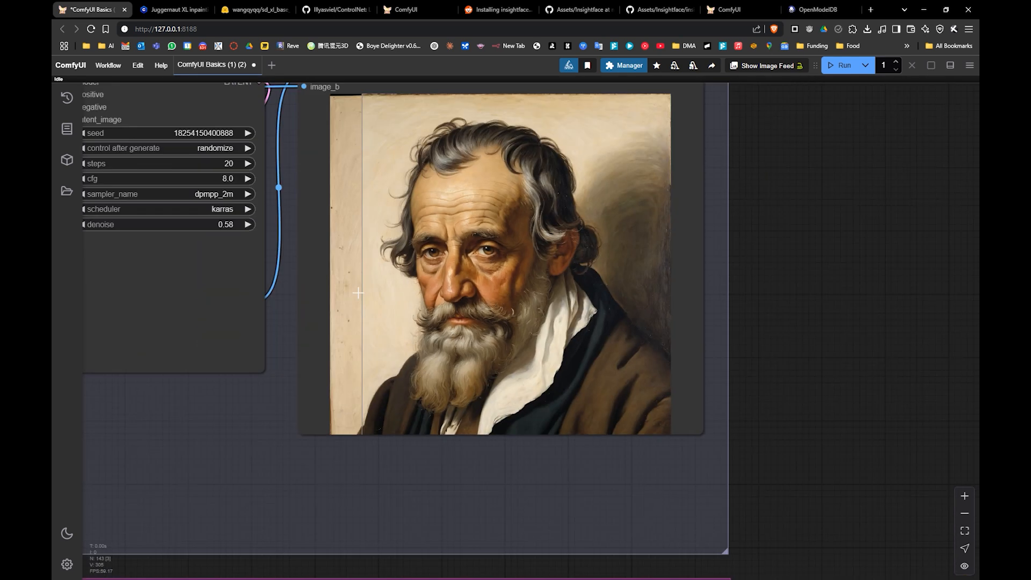
- Disable the Upscale in latent space group and enable the Ultimate SD Upscale group in the Fast Groups Muter
drag(330, 290, 702, 340)
scroll(428, 358, down, 4)
drag(336, 328, 420, 323)
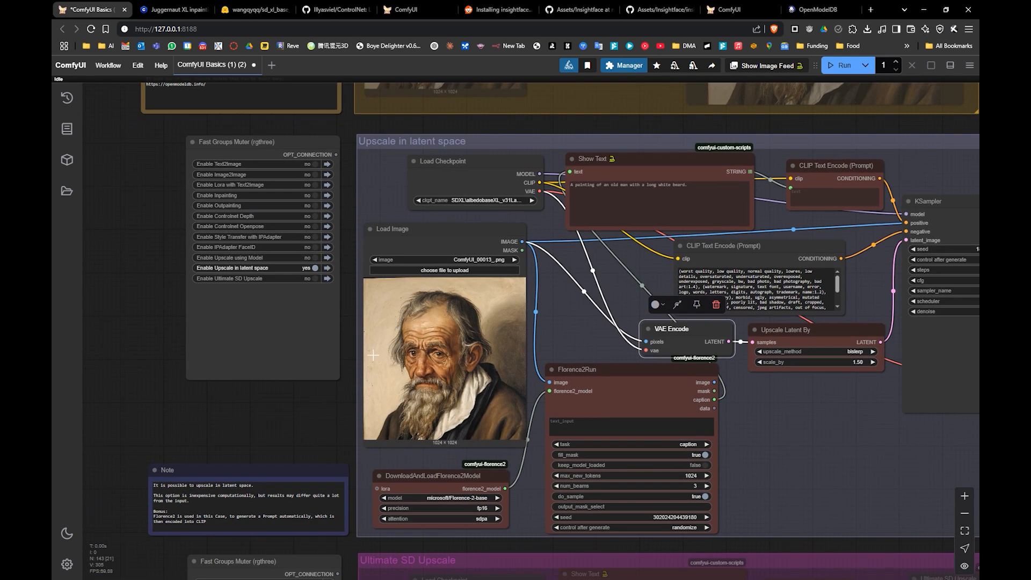
click(316, 269)
click(315, 279)
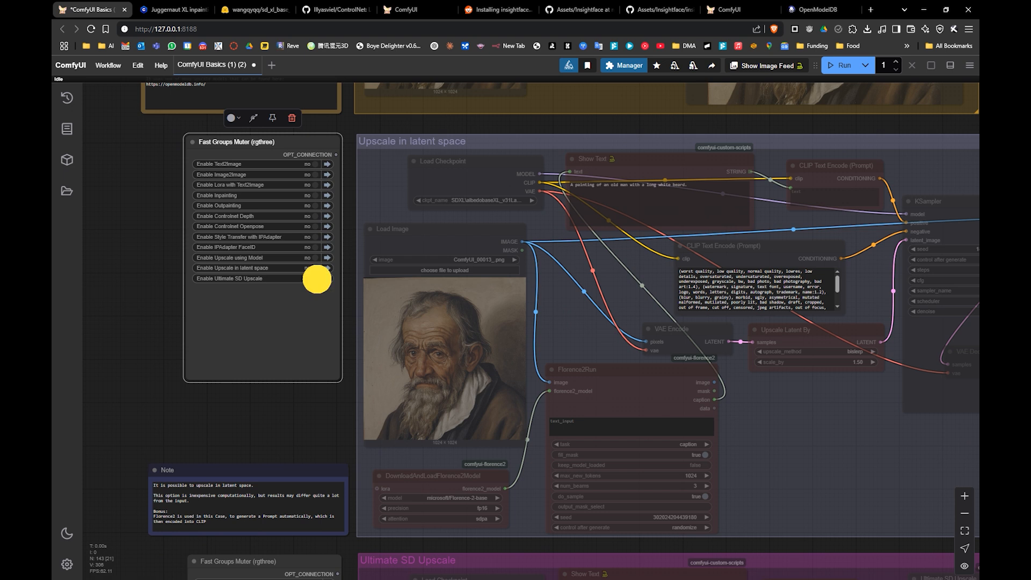
scroll(257, 329, up, 12)
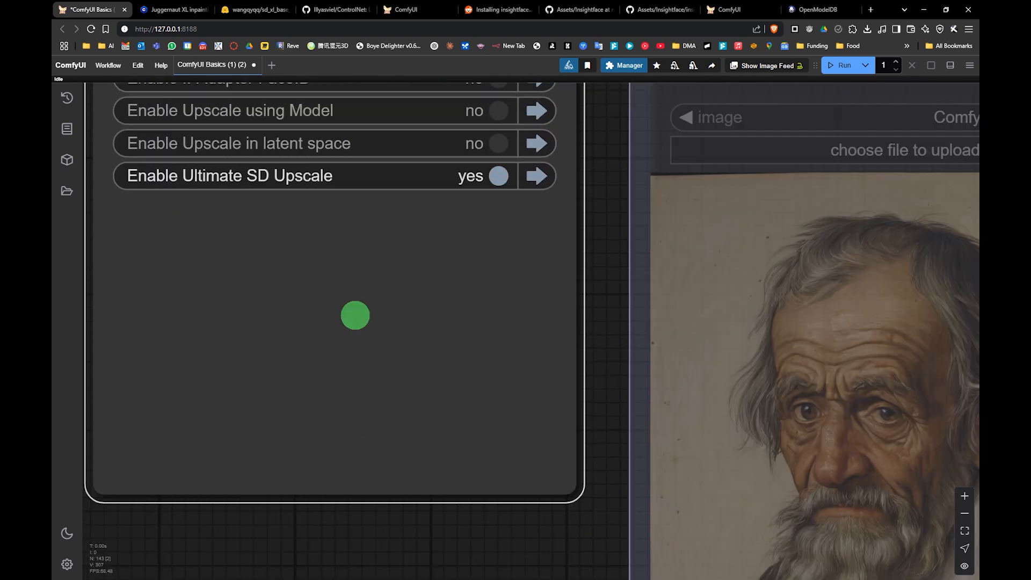
- Set the Load Checkpoint node in the Ultimate SD Upscale group to SDXL\albedobaseXL_v31Large.safetensors
drag(355, 315, 343, 227)
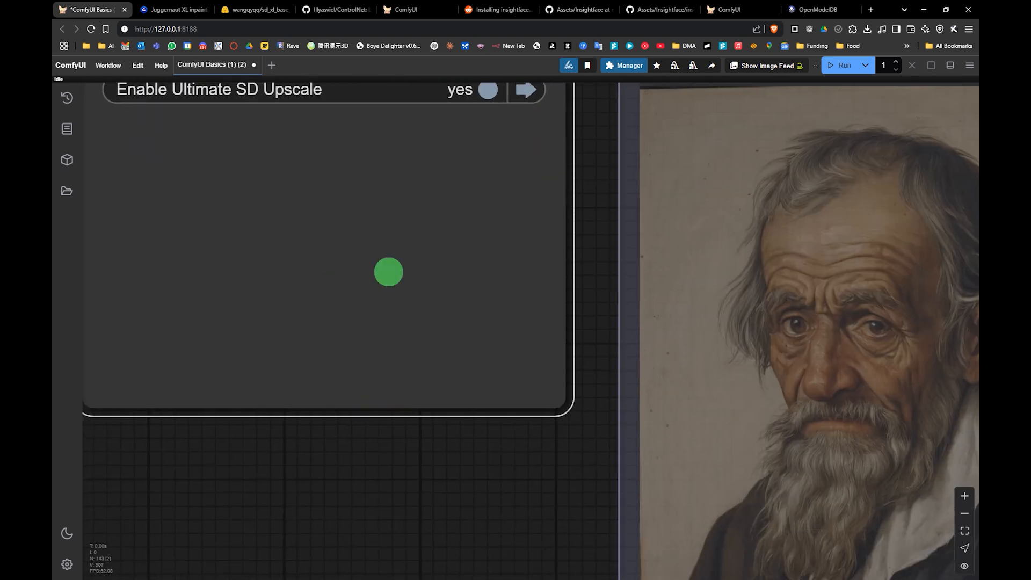
drag(387, 272, 401, 110)
scroll(366, 416, down, 5)
drag(355, 384, 303, 201)
drag(399, 357, 366, 218)
drag(633, 336, 417, 295)
drag(429, 332, 433, 278)
drag(232, 396, 302, 395)
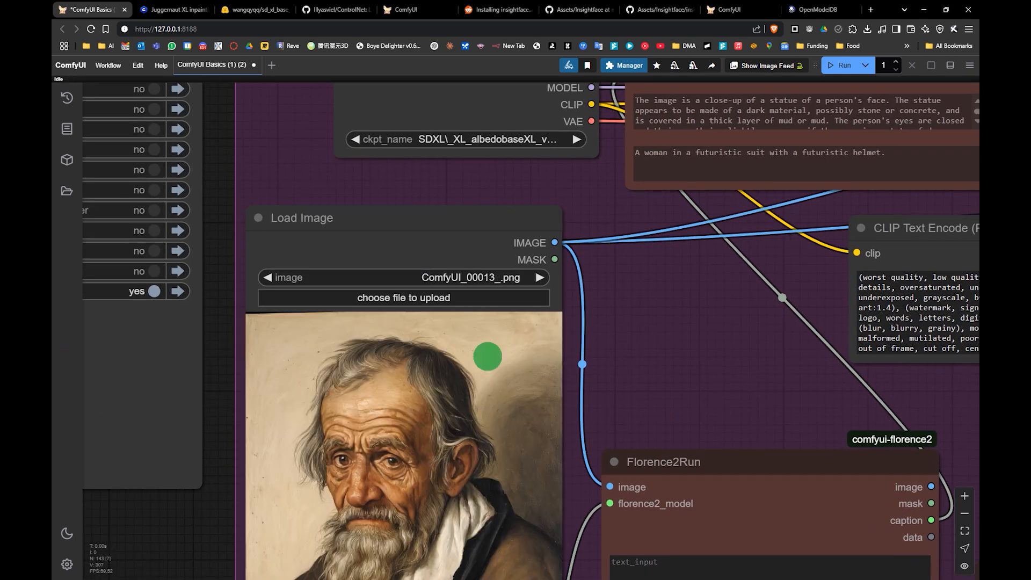
drag(488, 357, 487, 302)
drag(542, 265, 515, 300)
drag(605, 263, 588, 481)
click(338, 162)
drag(338, 161, 325, 216)
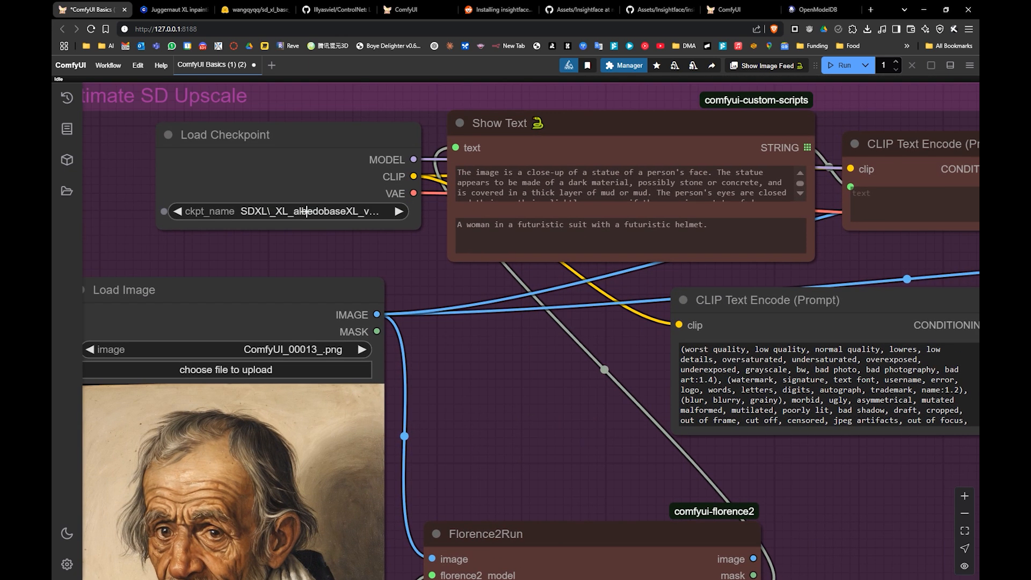
click(303, 208)
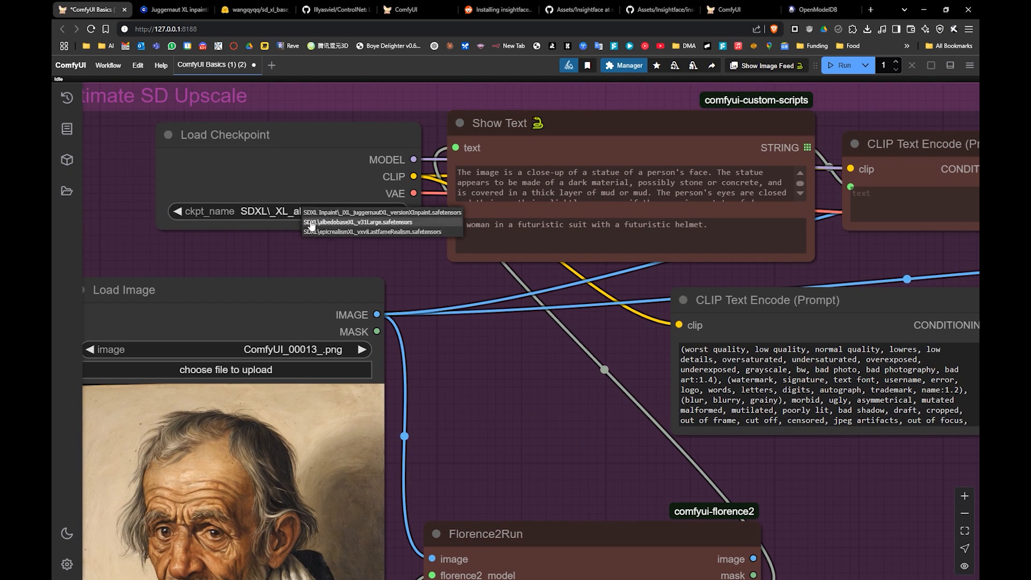
click(312, 223)
- Trace the Ultimate SD Upscale group from Load Image and Florence2Run through Show Text and the CLIP Text Encode prompts
drag(410, 244, 224, 256)
drag(368, 408, 344, 295)
scroll(344, 295, down, 1)
scroll(344, 295, down, 4)
drag(349, 334, 409, 239)
drag(344, 310, 291, 386)
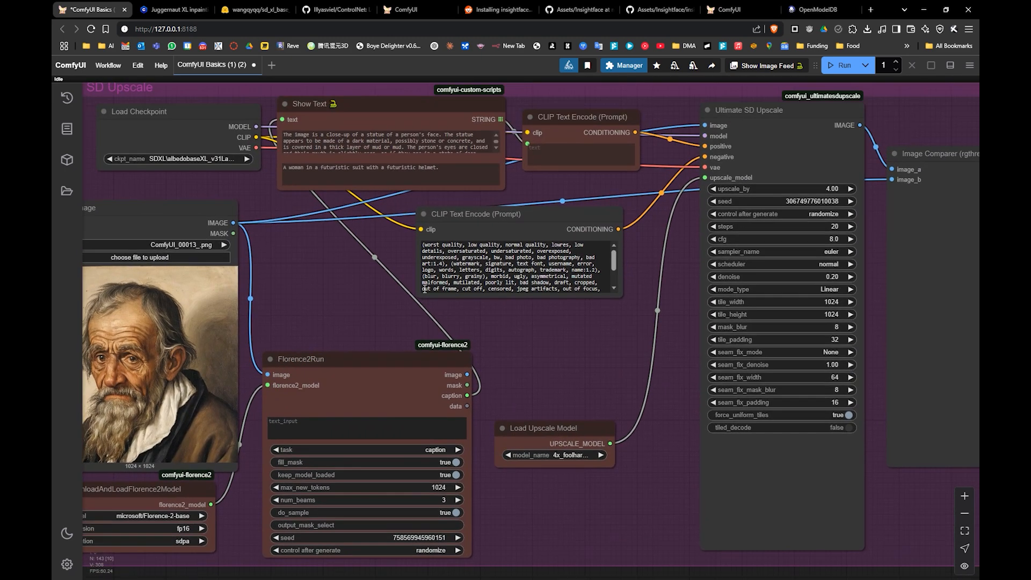
drag(293, 229, 402, 238)
scroll(364, 290, up, 3)
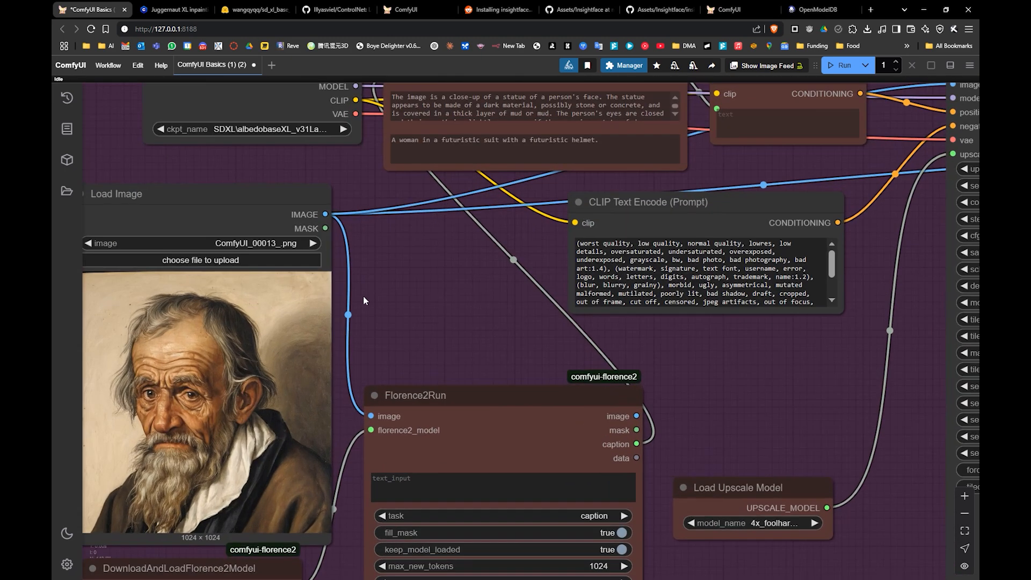
drag(529, 209, 485, 373)
drag(586, 284, 431, 294)
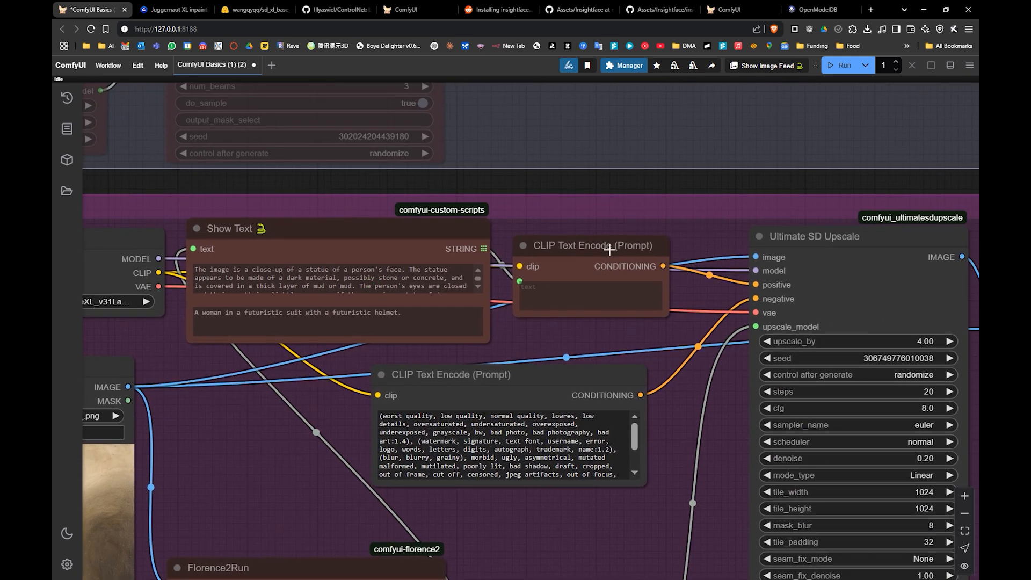
drag(596, 249, 301, 226)
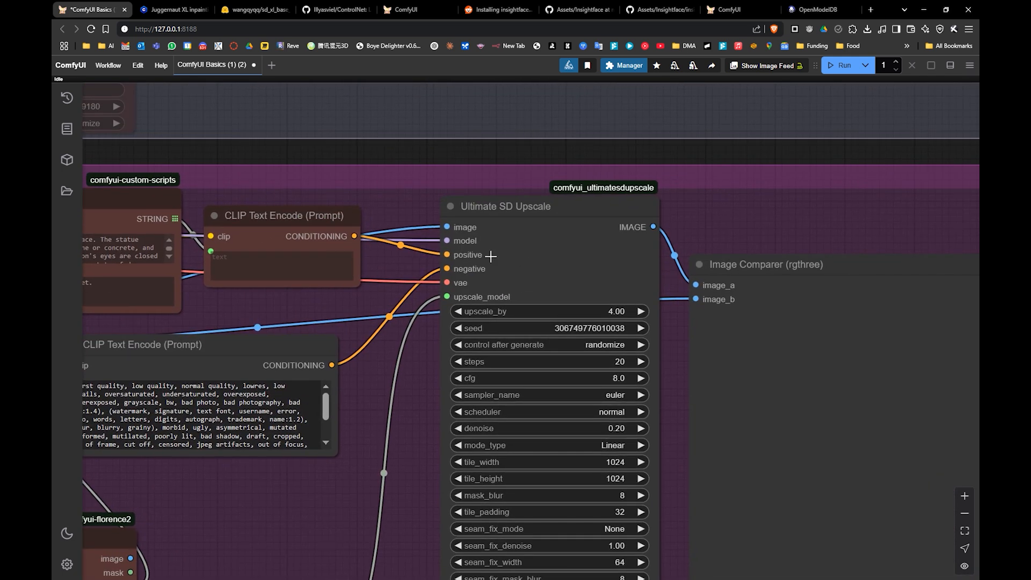
- Highlight the Ultimate SD Upscale node and examine its input connections and its upscale, sampling, tile and seam-fix settings
drag(546, 293, 447, 247)
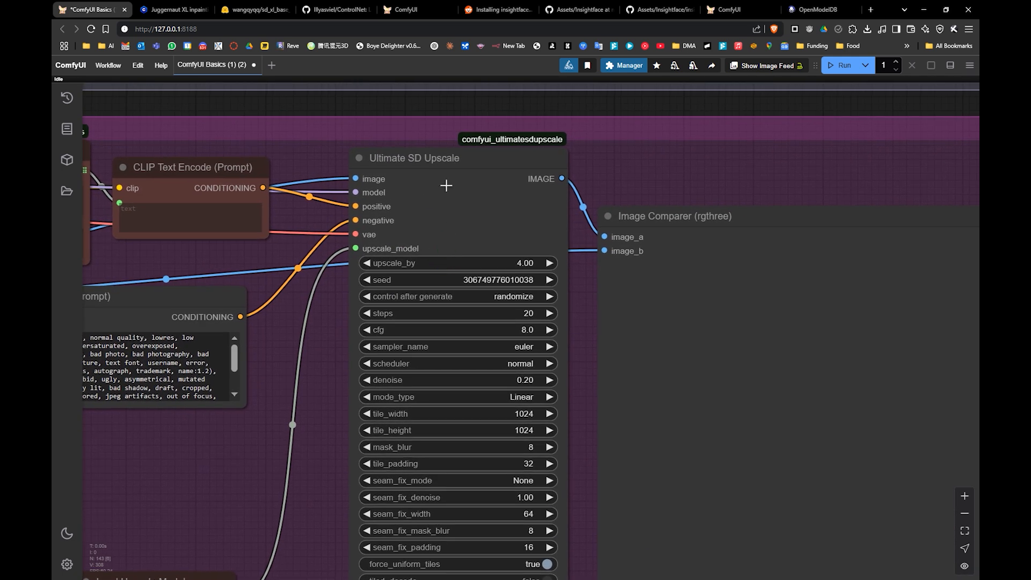
click(433, 176)
drag(402, 384, 433, 325)
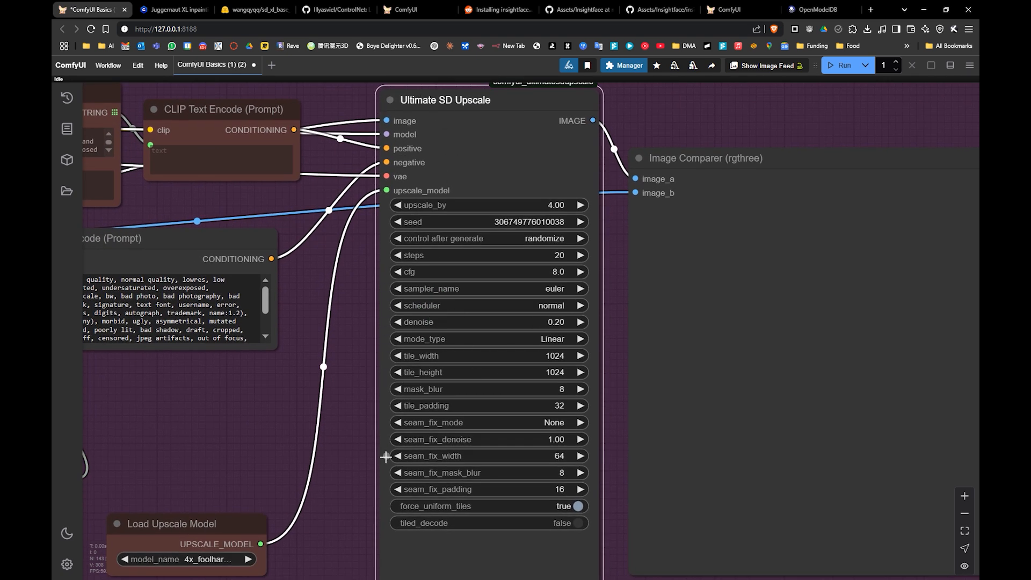
drag(397, 414, 422, 453)
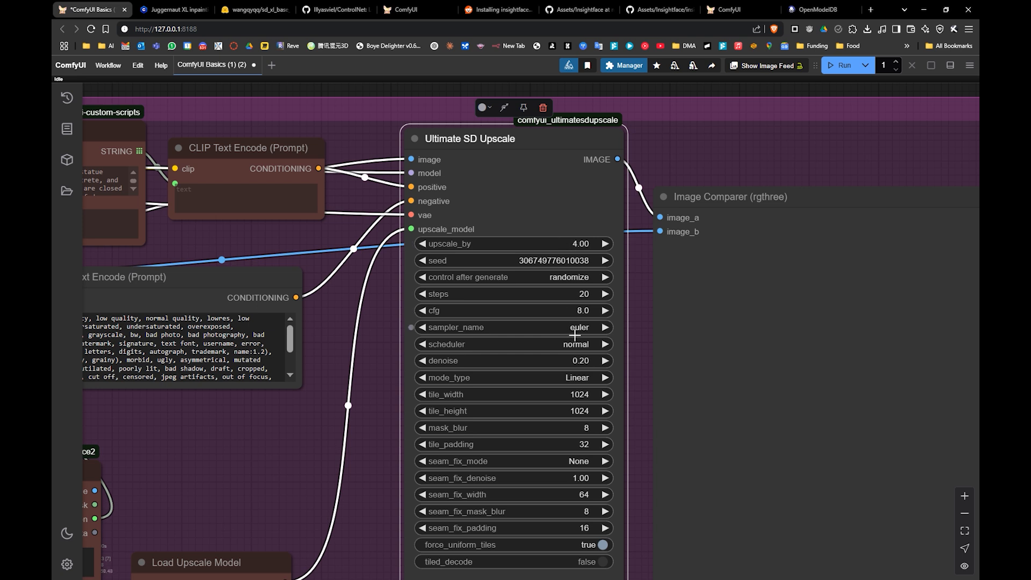
- Examine the Ultimate SD Upscale node's sampling, denoise, tile and seam-fix settings
scroll(575, 335, down, 2)
click(582, 308)
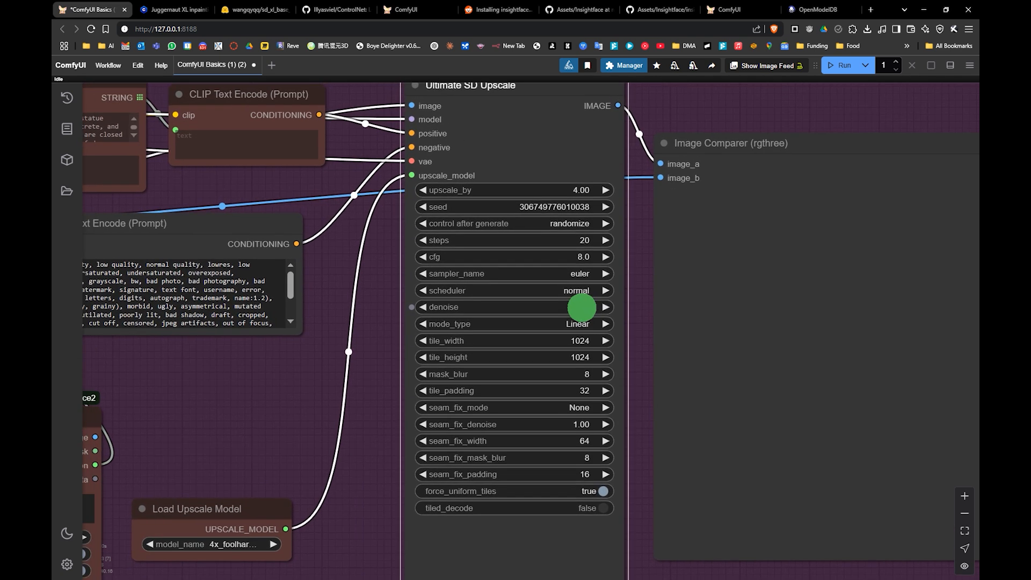
drag(571, 295, 446, 427)
drag(601, 356, 701, 334)
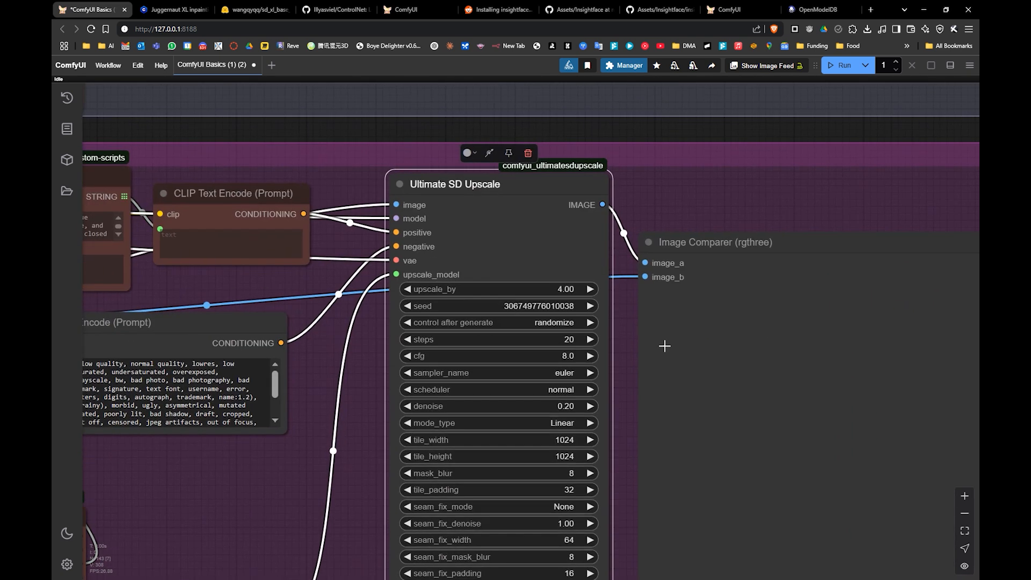
drag(552, 374, 570, 268)
drag(466, 327, 573, 347)
scroll(573, 344, down, 2)
drag(466, 348, 573, 345)
- Inspect the portrait in Load Image up close, along with the connected Show Text and Florence2Run nodes
drag(412, 403, 446, 373)
drag(342, 320, 605, 353)
scroll(345, 365, up, 7)
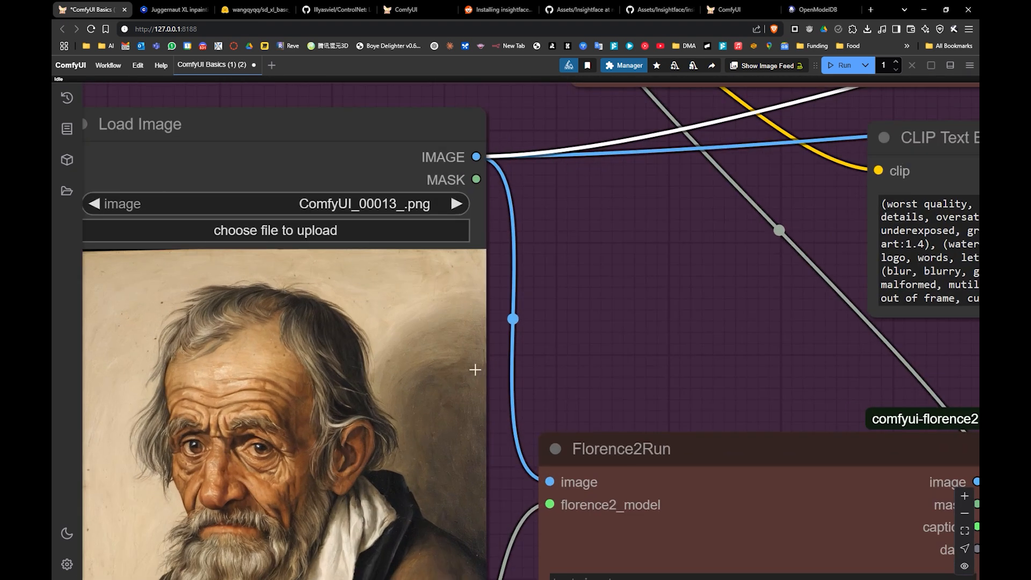
drag(372, 310, 383, 292)
scroll(352, 292, up, 1)
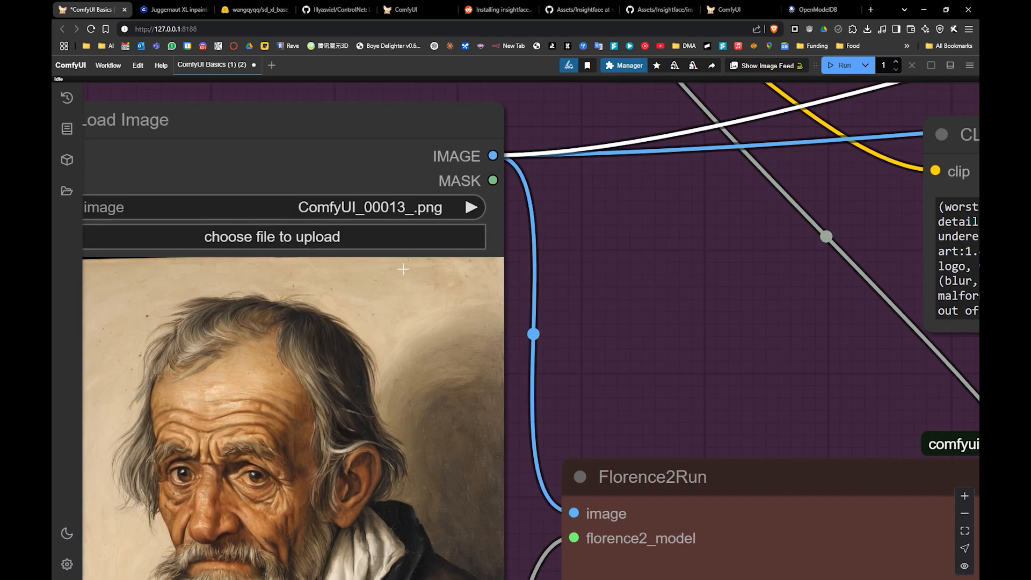
drag(393, 385, 370, 395)
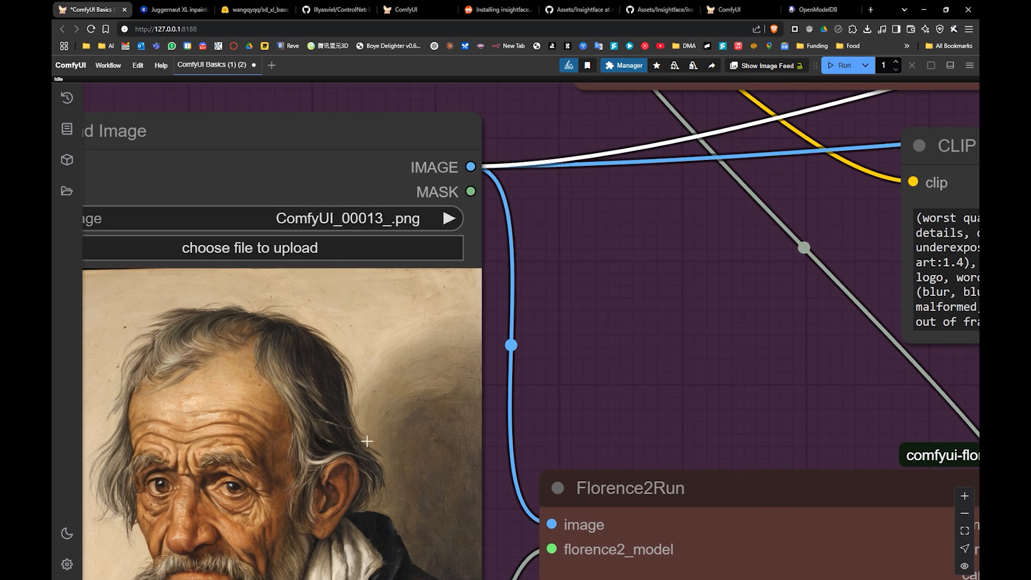
scroll(348, 309, down, 2)
scroll(507, 305, up, 2)
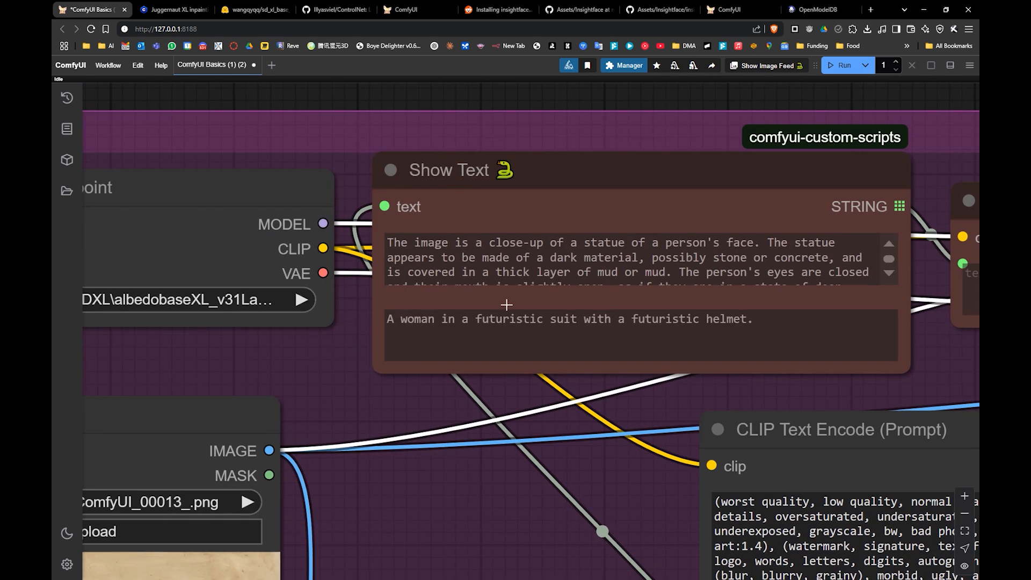
scroll(455, 305, down, 3)
drag(375, 425, 416, 318)
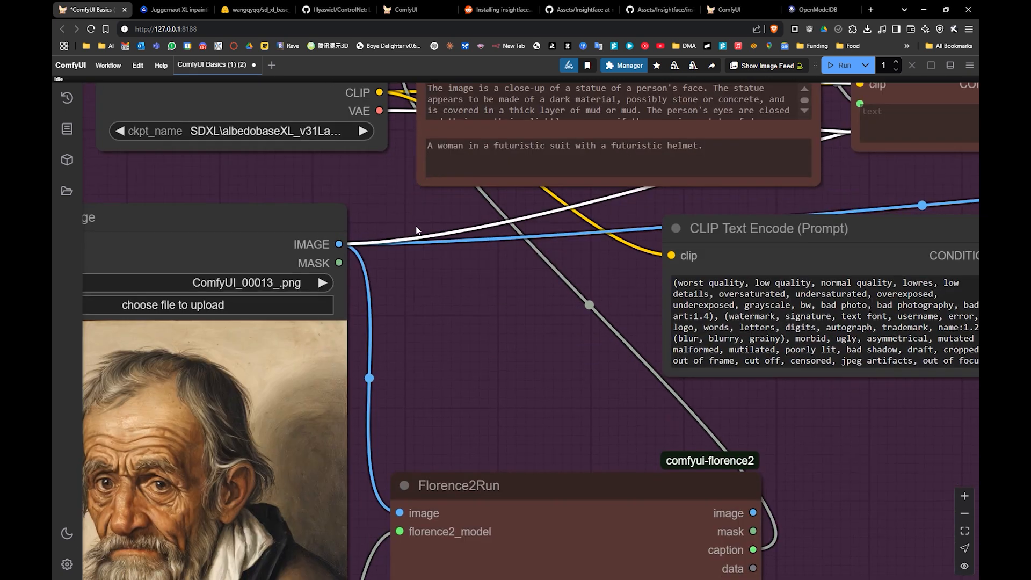
scroll(403, 299, up, 3)
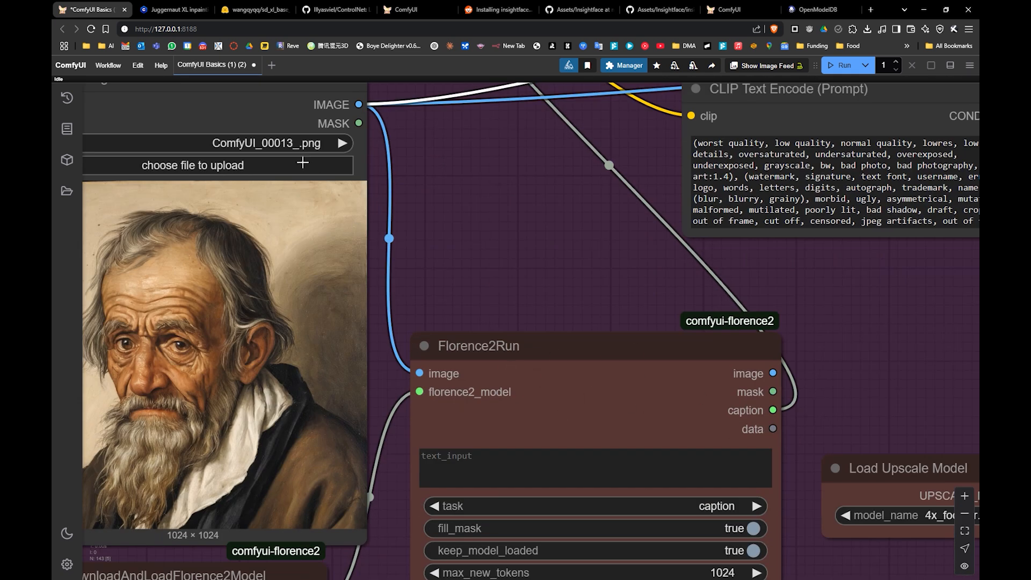
click(220, 248)
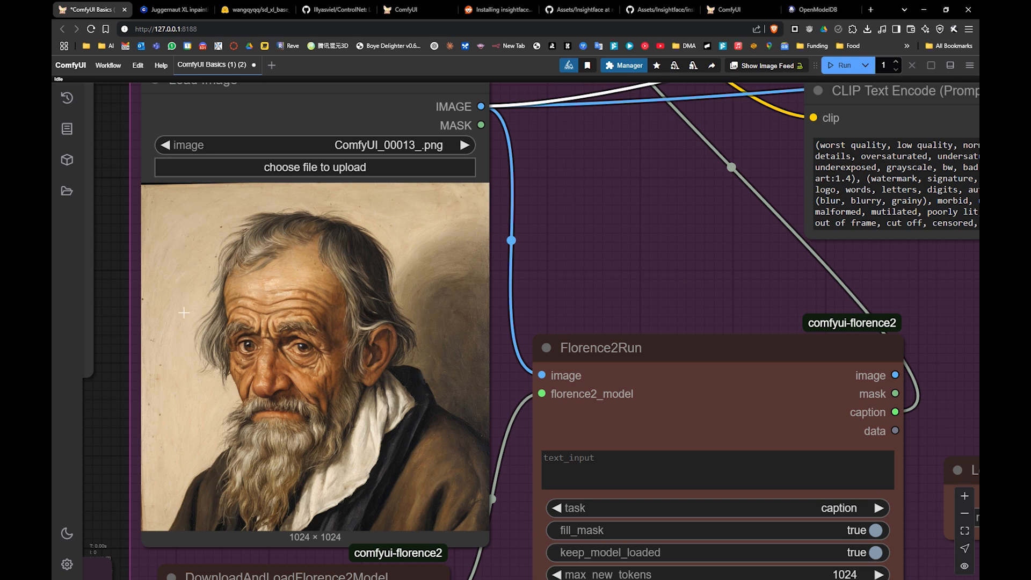
scroll(266, 306, right, 3)
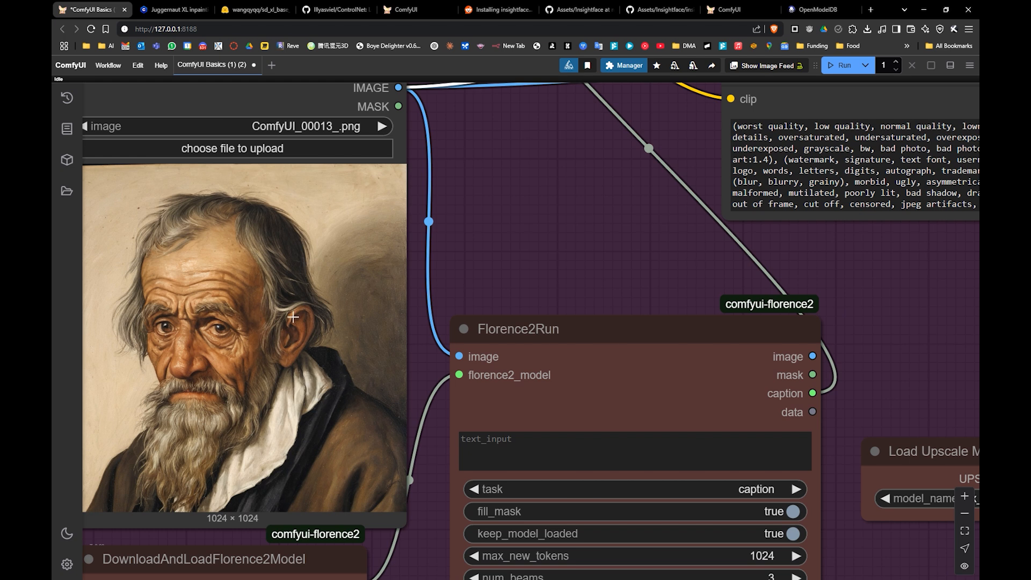
scroll(295, 396, right, 5)
scroll(357, 318, up, 2)
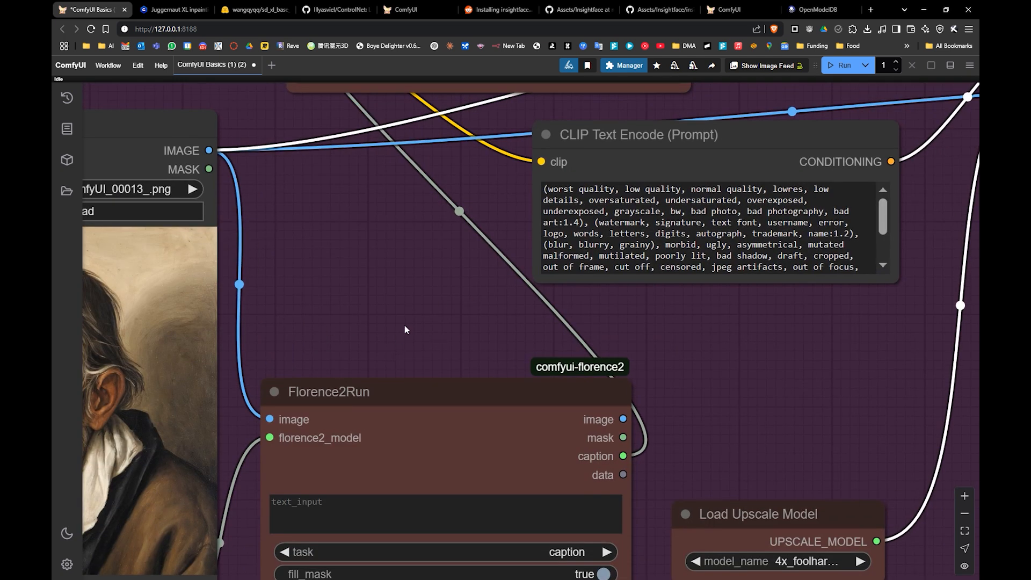
- Review the path from the prompt and Load Upscale Model nodes through Ultimate SD Upscale to the Image Comparer
scroll(405, 327, down, 3)
scroll(515, 322, right, 5)
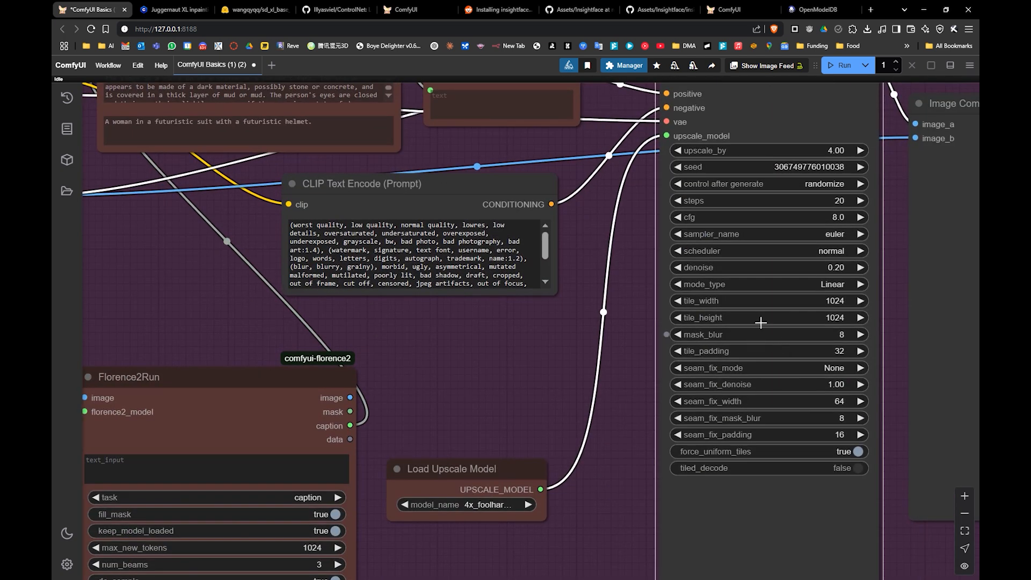
scroll(761, 322, right, 3)
scroll(760, 322, up, 1)
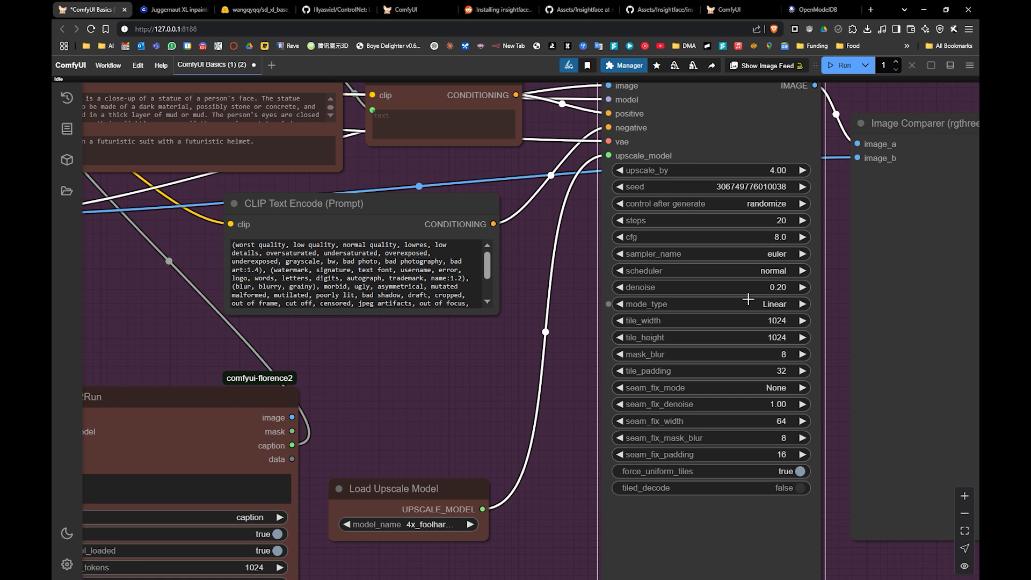
scroll(726, 293, right, 2)
scroll(725, 293, up, 1)
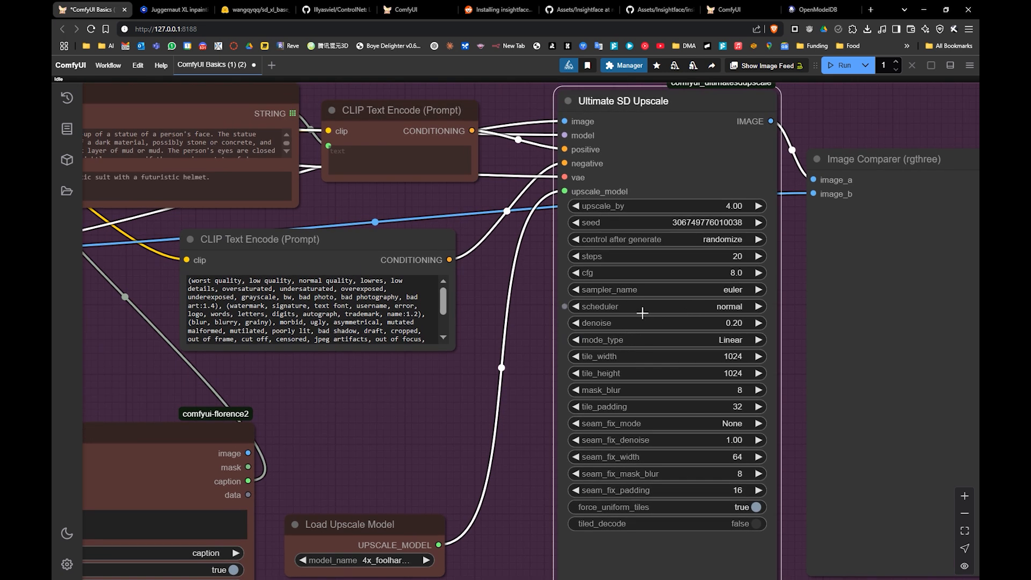
scroll(657, 328, right, 15)
scroll(657, 329, up, 2)
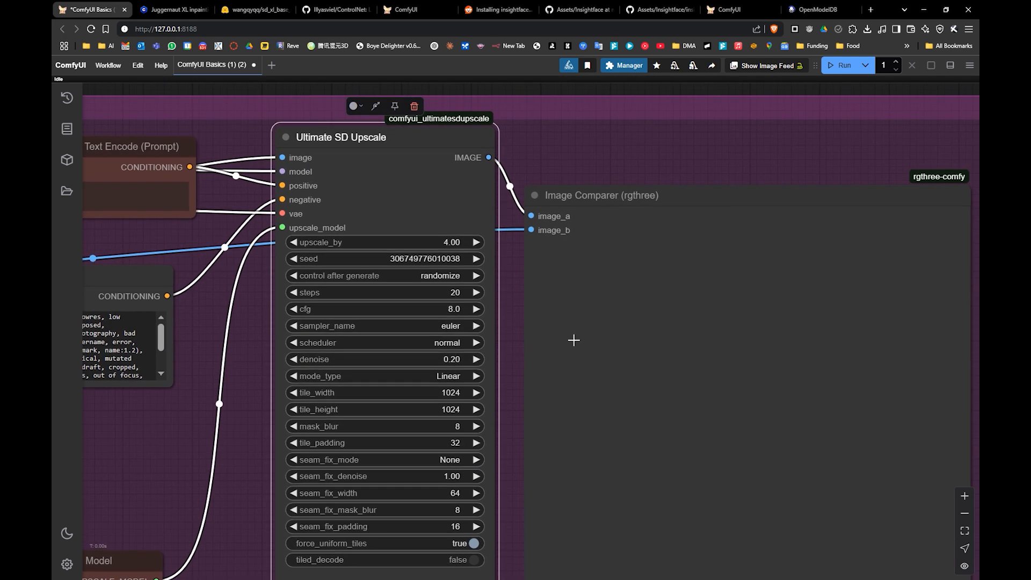
scroll(648, 327, right, 1)
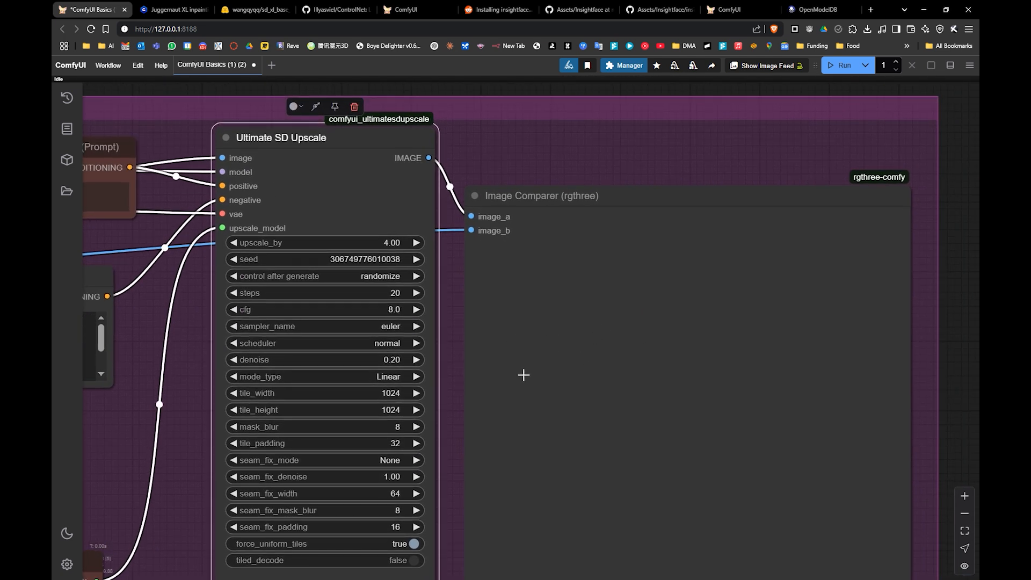
- Run the workflow with the Ultimate SD Upscale group enabled
scroll(516, 357, left, 3)
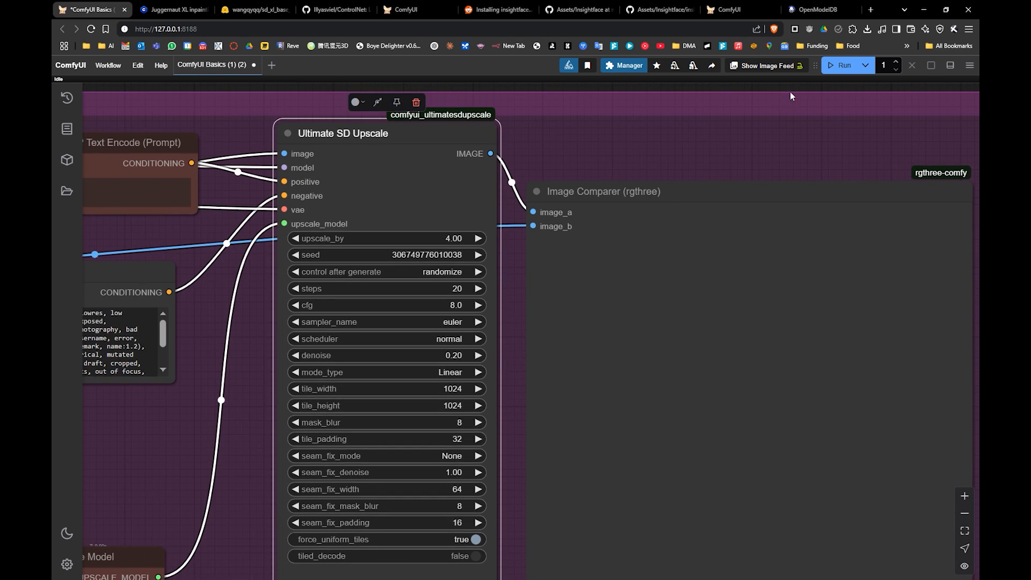
click(841, 65)
scroll(554, 335, left, 3)
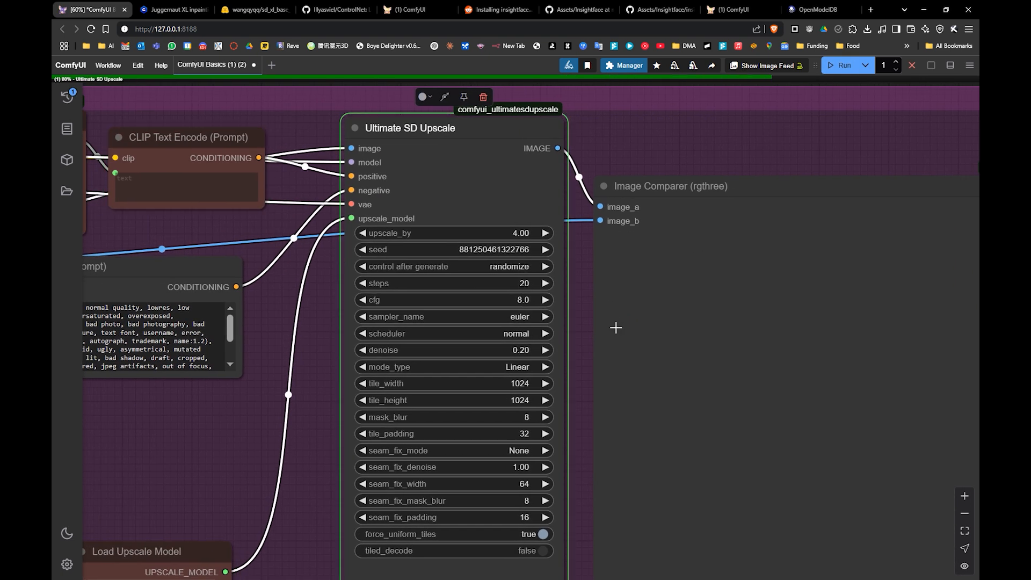
- Follow the running upscale while checking the Show Text caption, the source image and the tile size settings
scroll(635, 334, down, 2)
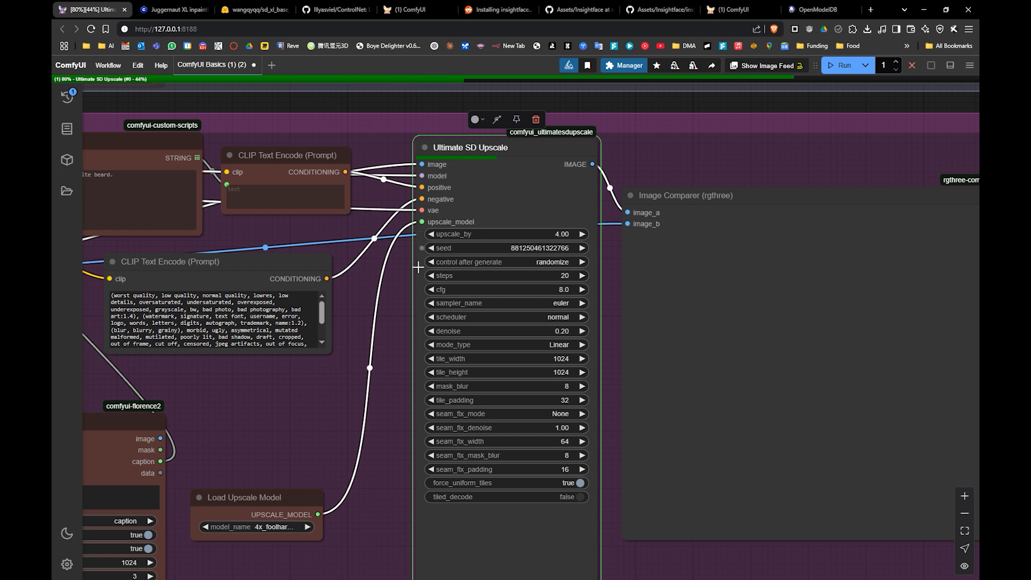
drag(362, 267, 533, 234)
drag(154, 346, 345, 314)
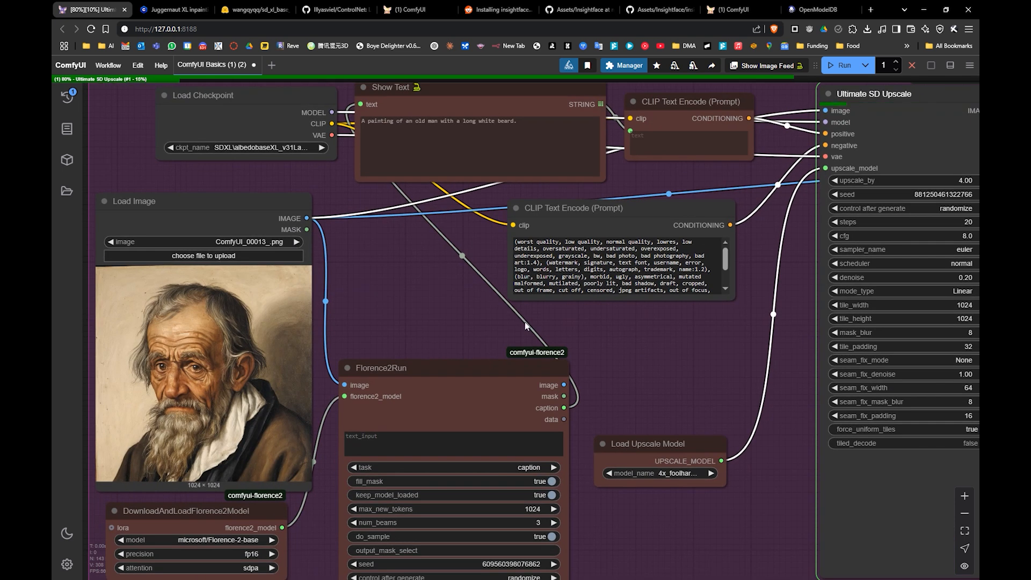
drag(779, 273, 701, 284)
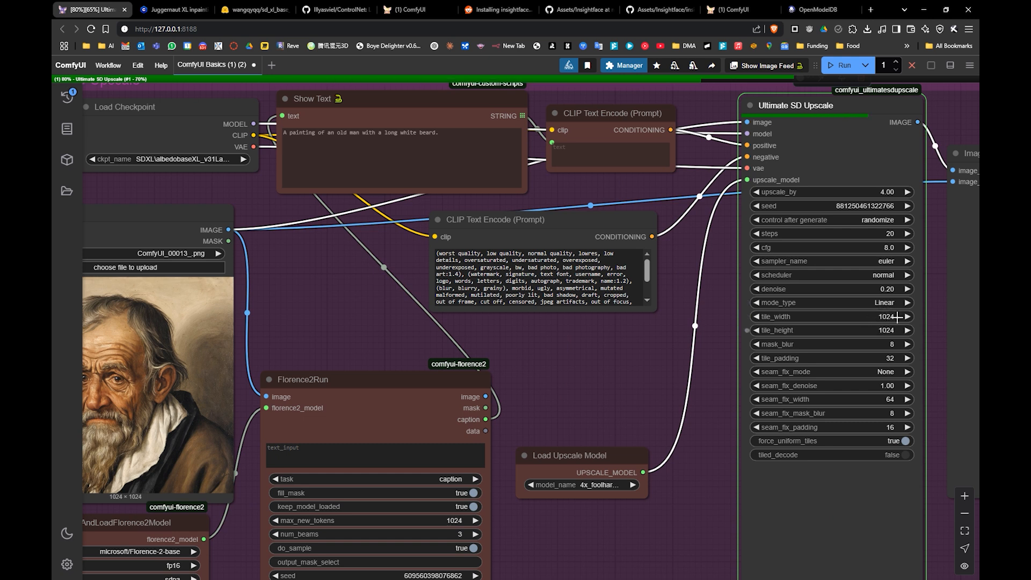
drag(408, 312, 502, 301)
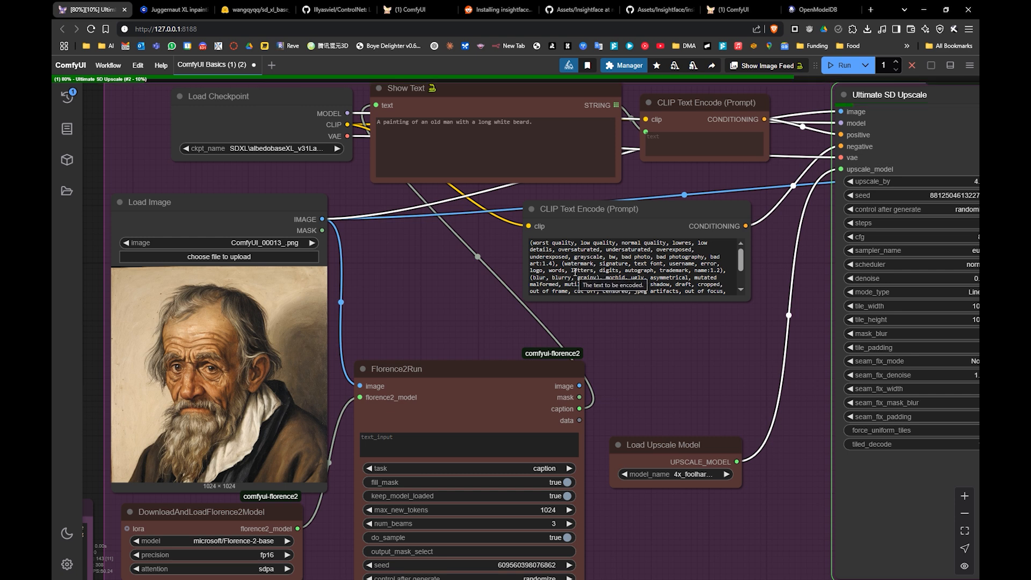
drag(566, 277, 318, 272)
drag(495, 277, 386, 304)
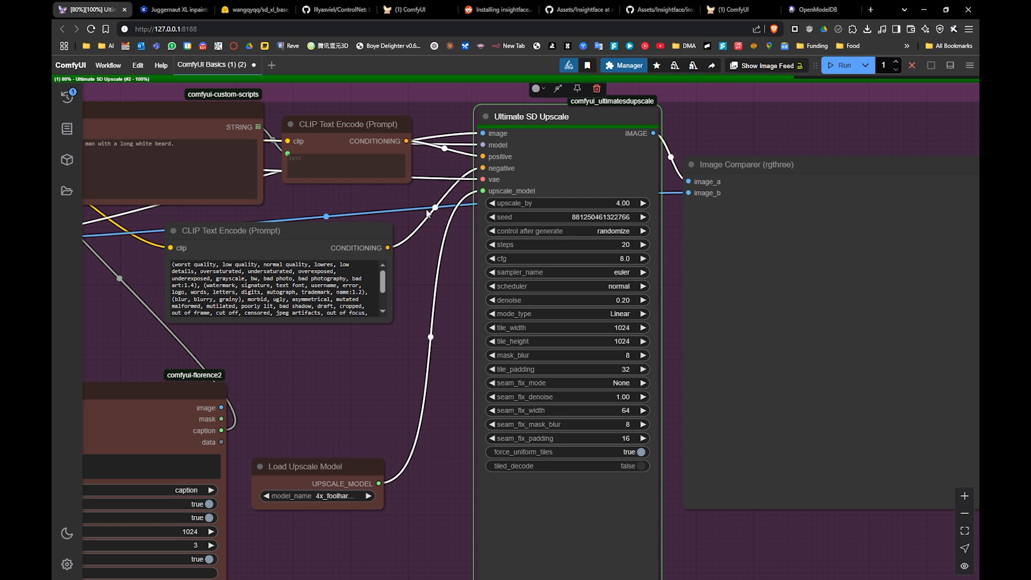
- Set the preview method to Latent2RGB (fast) in ComfyUI Manager
drag(471, 334, 456, 235)
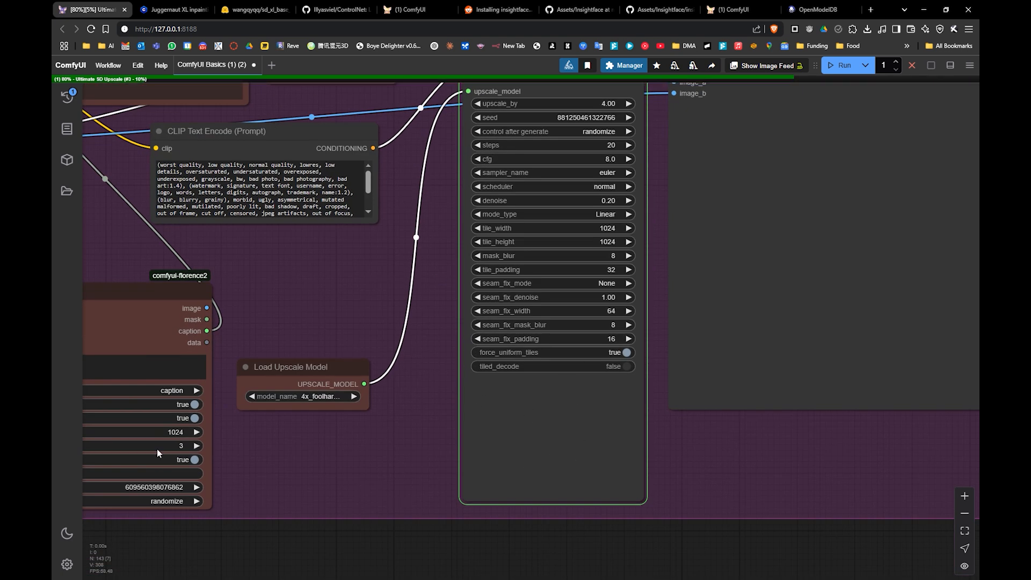
click(67, 564)
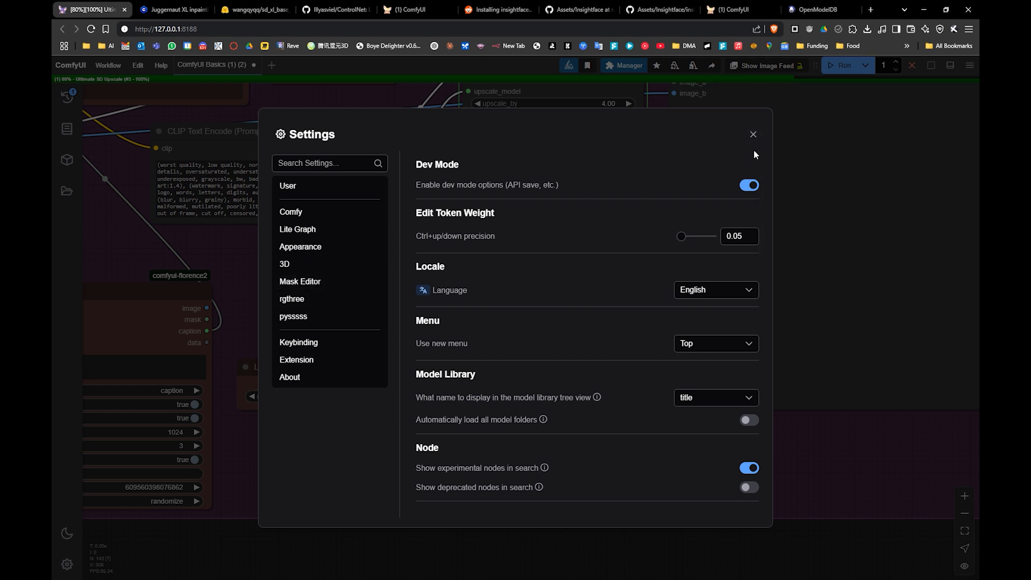
click(753, 134)
click(618, 65)
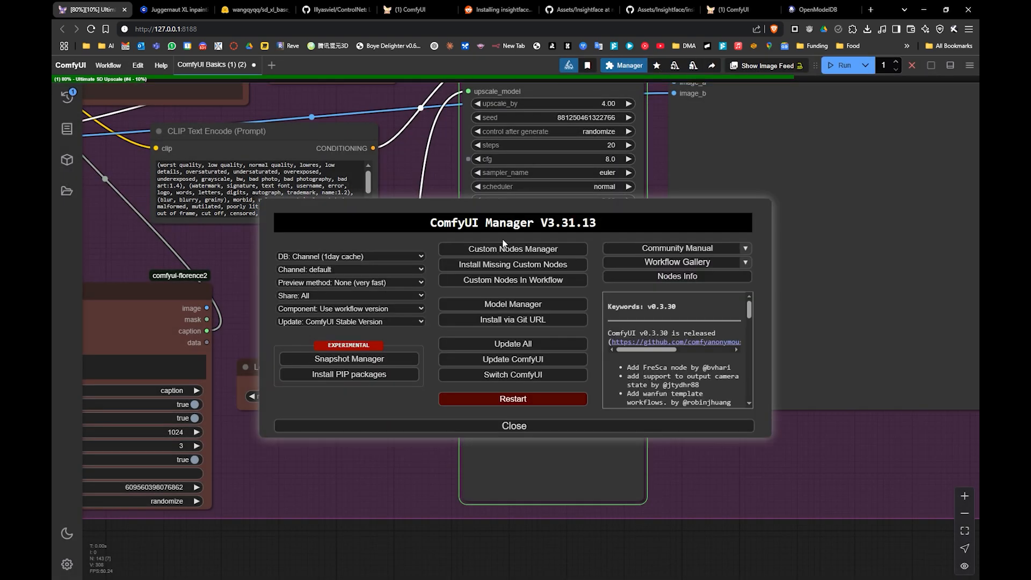
click(345, 284)
click(333, 320)
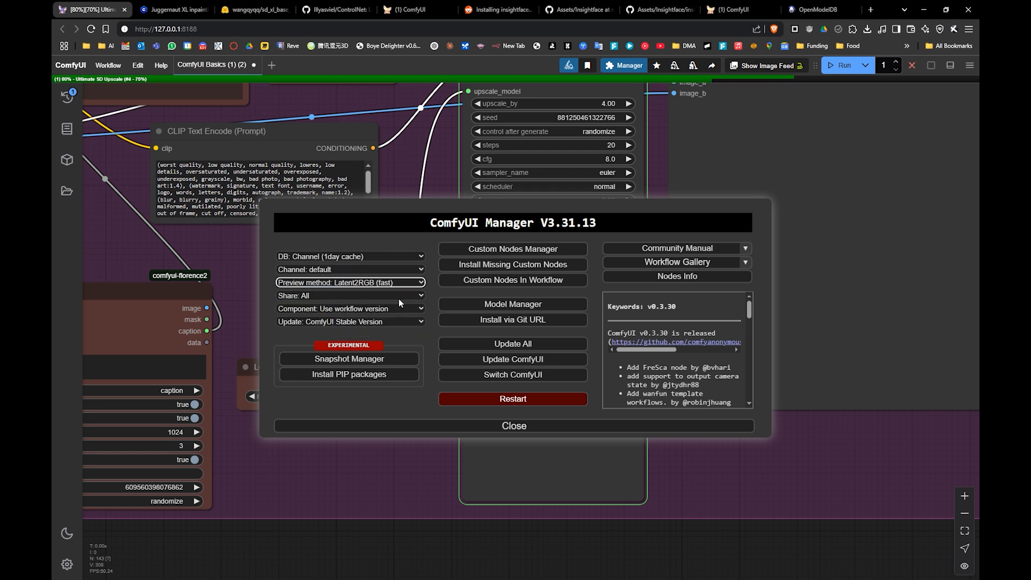
click(492, 427)
- Watch the tile previews on the Ultimate SD Upscale node and compare them with the source portrait in Load Image
drag(547, 269, 467, 324)
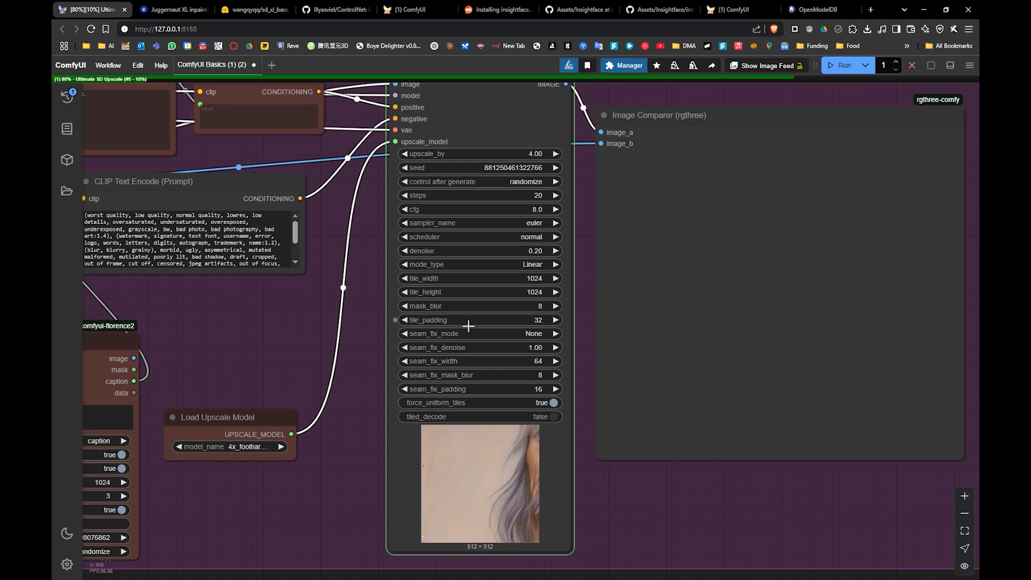
drag(469, 427, 450, 388)
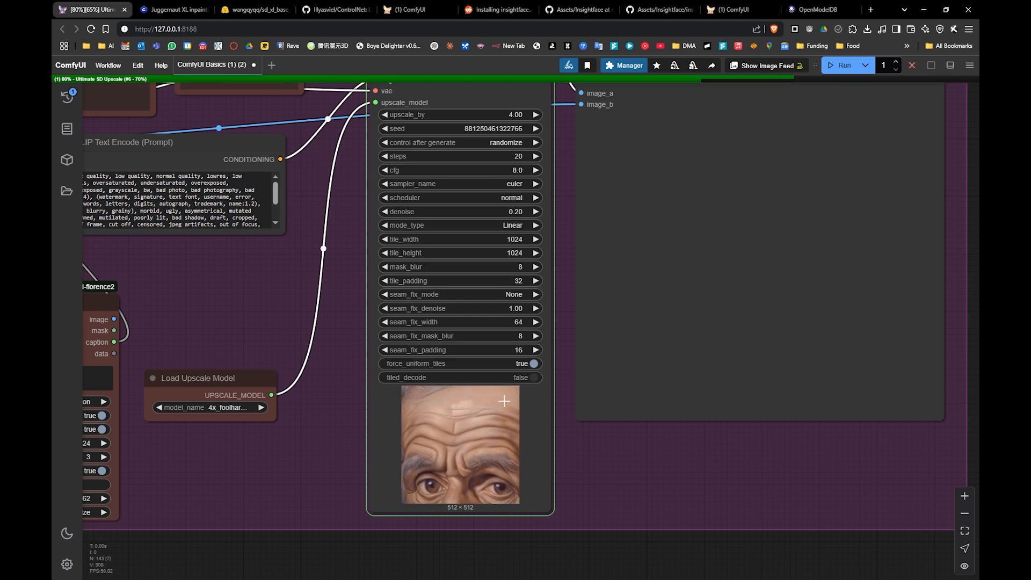
drag(236, 388, 505, 356)
drag(235, 340, 507, 359)
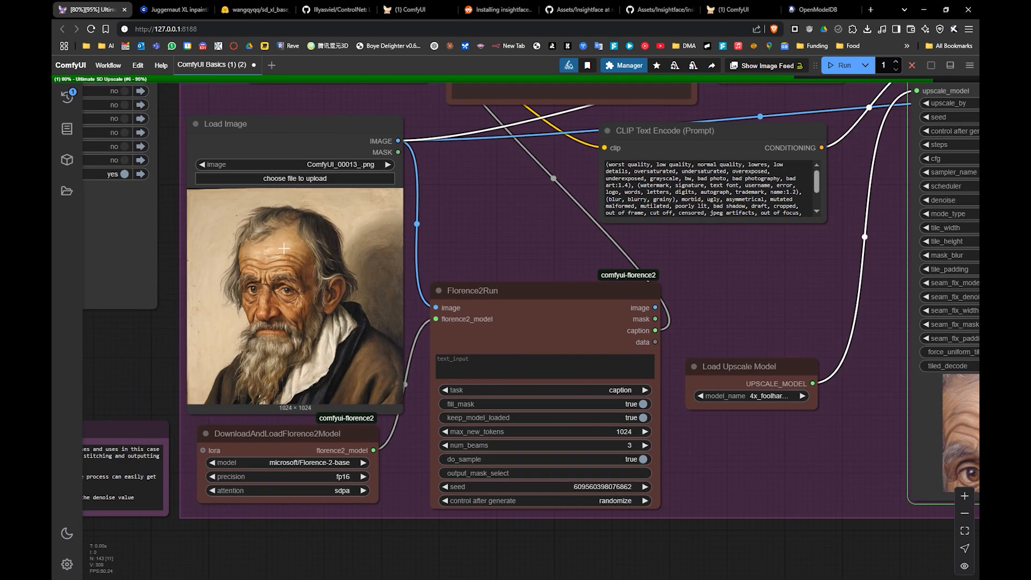
drag(347, 289, 164, 296)
drag(513, 320, 316, 339)
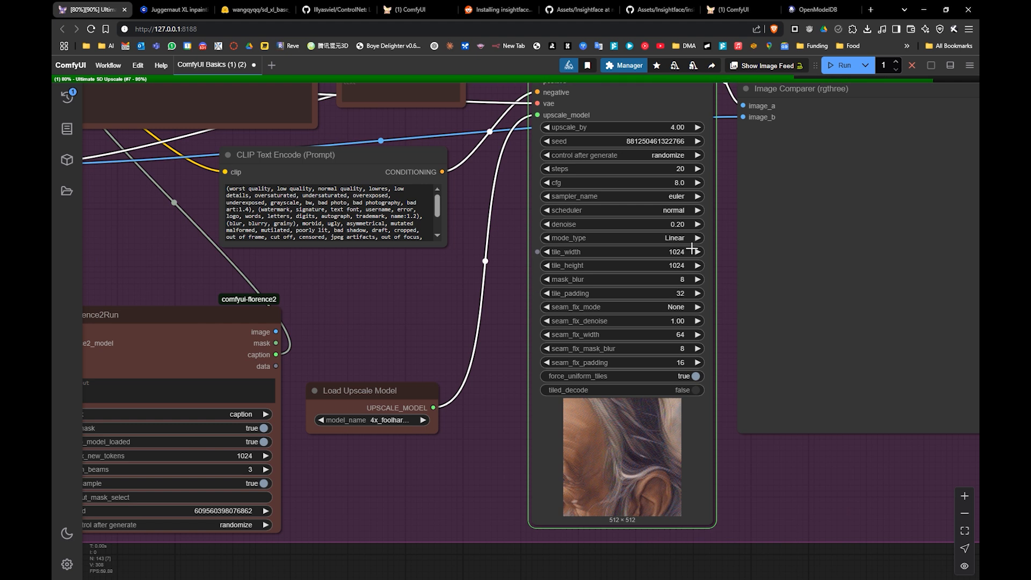
drag(744, 241, 688, 274)
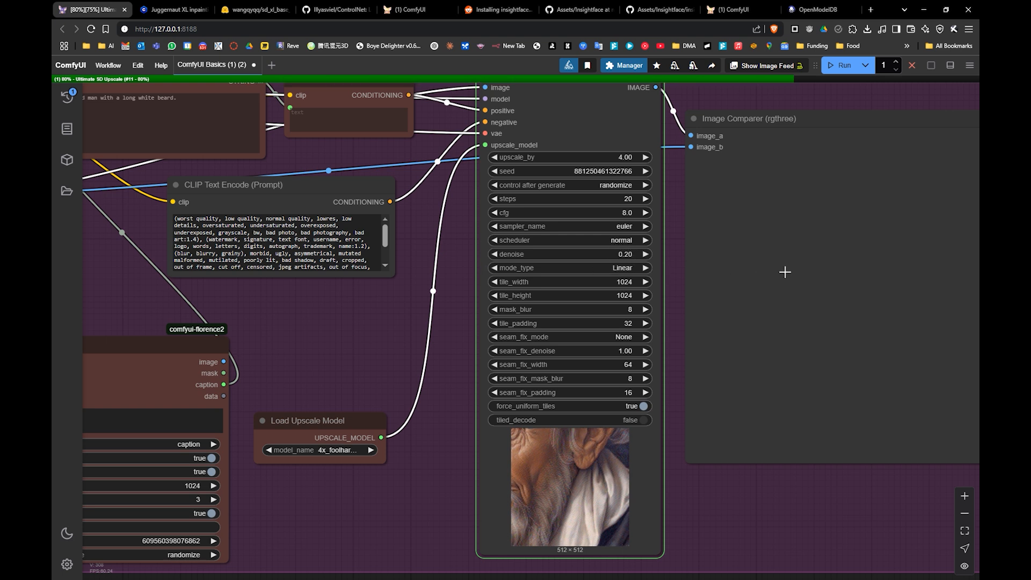
- Check the Image Comparer node and read the Florence2 caption in the Show Text node
drag(824, 271, 638, 311)
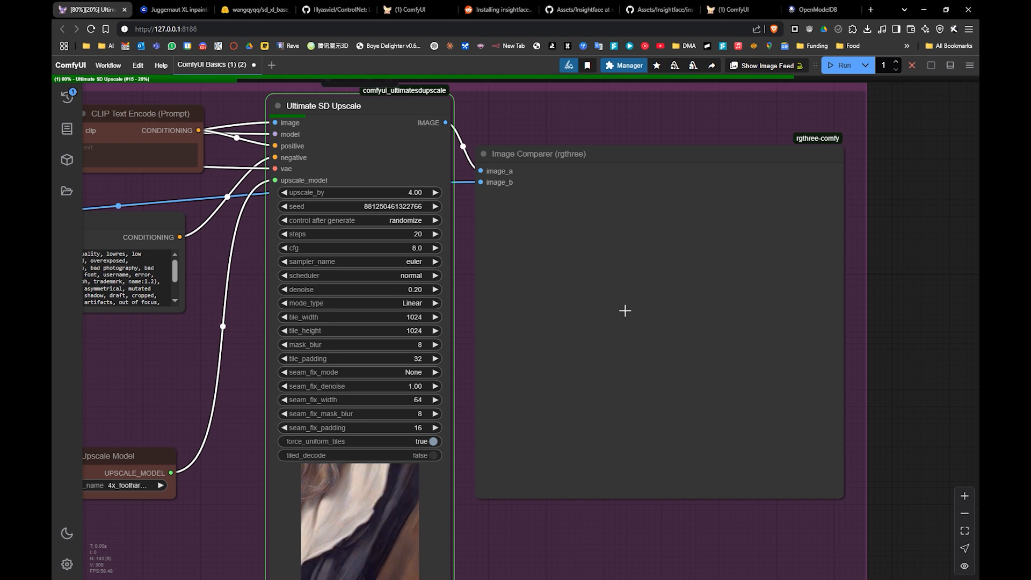
drag(235, 261, 617, 350)
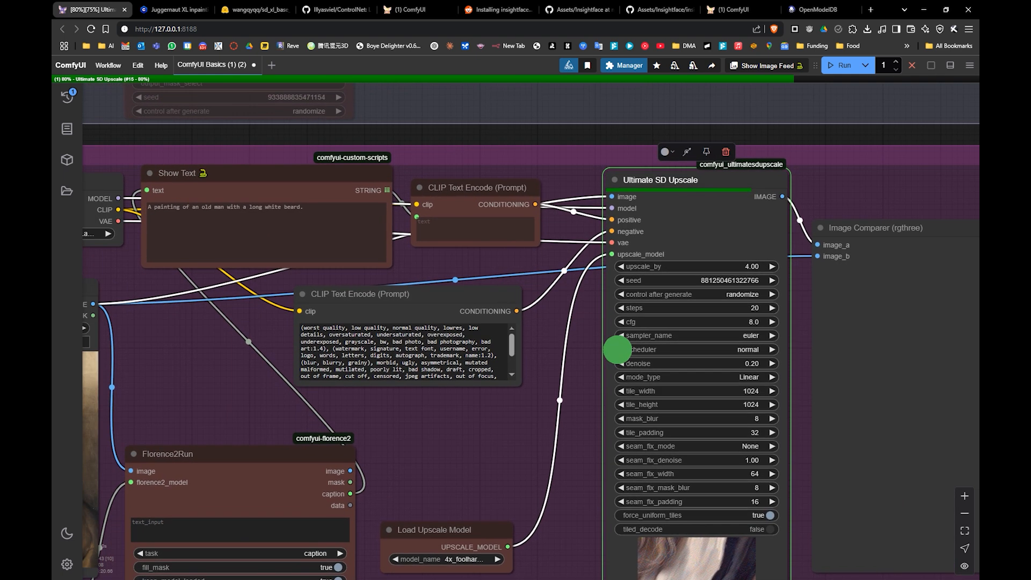
scroll(311, 241, up, 5)
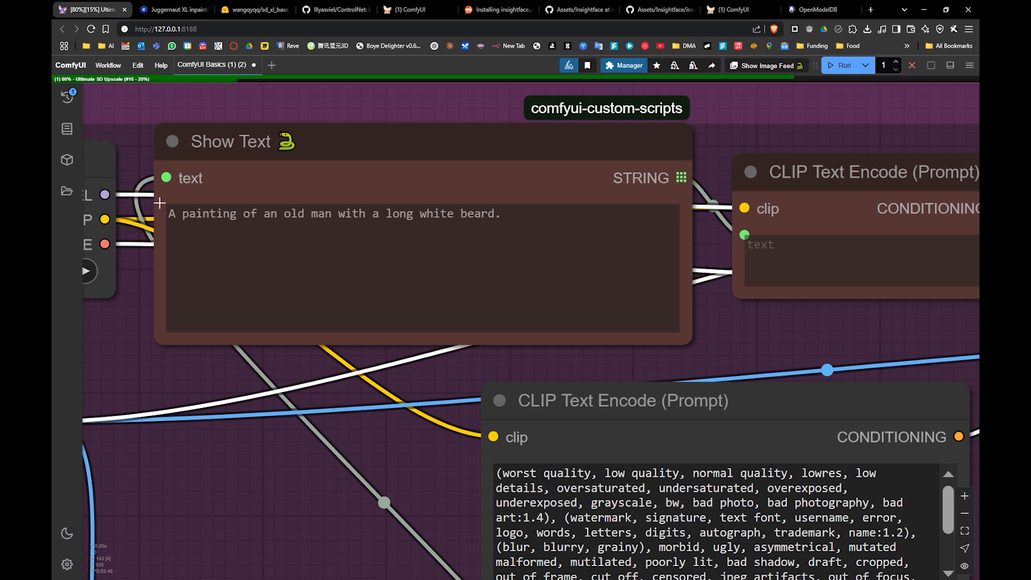
- Follow the upscale run from the prompt nodes through the Ultimate SD Upscale settings to the result in the Image Comparer
drag(615, 273, 397, 235)
drag(658, 276, 309, 237)
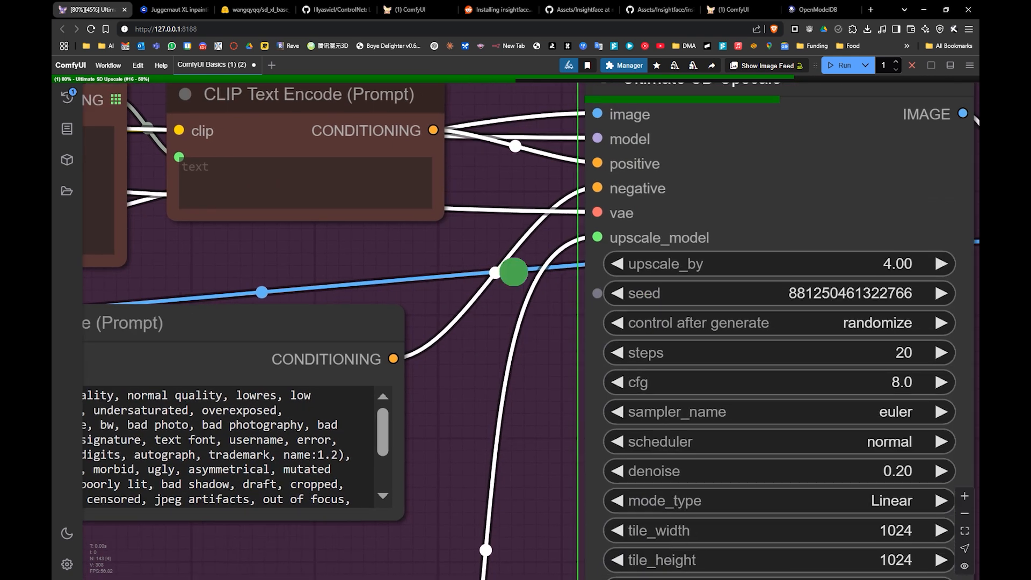
drag(513, 272, 161, 208)
drag(679, 293, 419, 258)
scroll(585, 295, down, 3)
mouse_move(682, 311)
mouse_down()
mouse_move(483, 260)
mouse_move(511, 258)
mouse_up()
scroll(483, 260, down, 2)
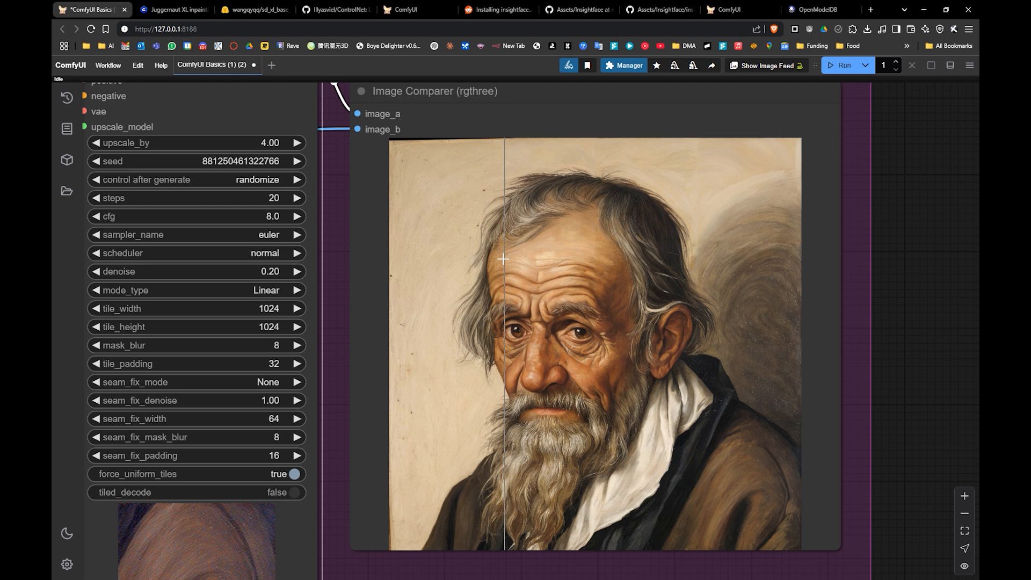
- Compare the original and upscaled portrait up close in the Image Comparer, covering the eyes, hair, nose, beard and white collar
scroll(505, 258, up, 5)
scroll(643, 330, up, 9)
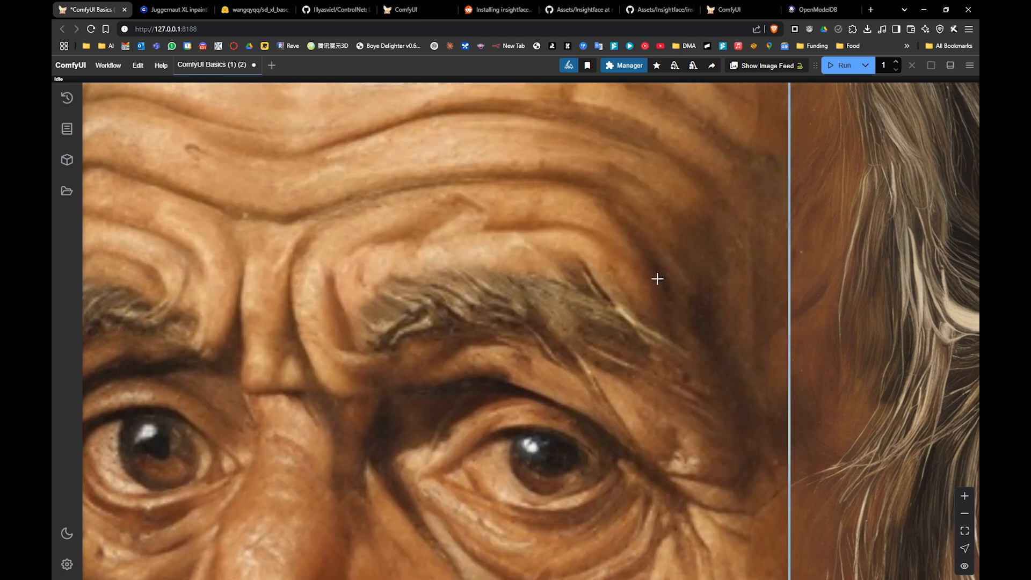
drag(521, 209, 866, 170)
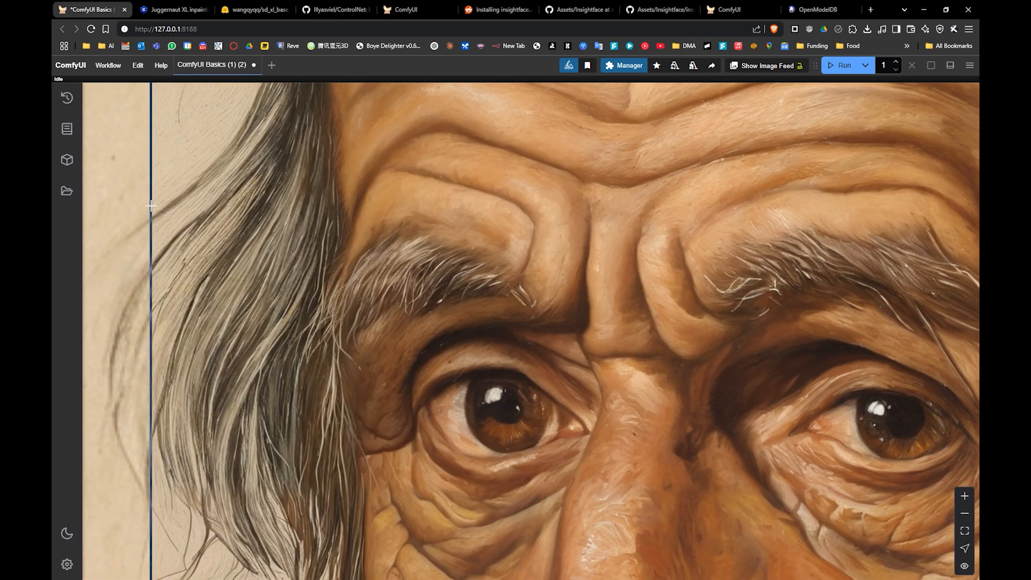
drag(135, 237, 199, 56)
drag(172, 192, 157, 87)
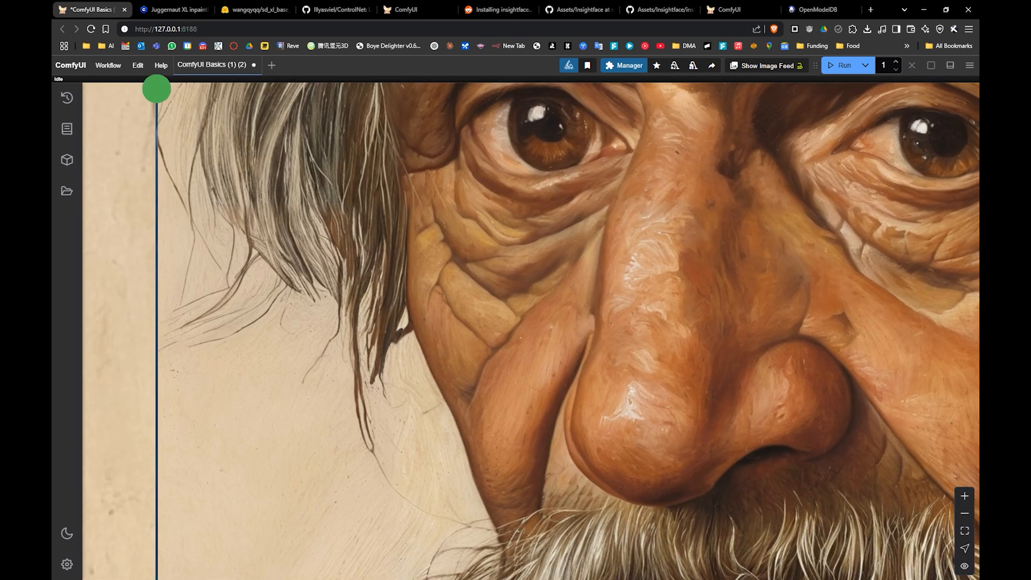
drag(688, 285, 444, 122)
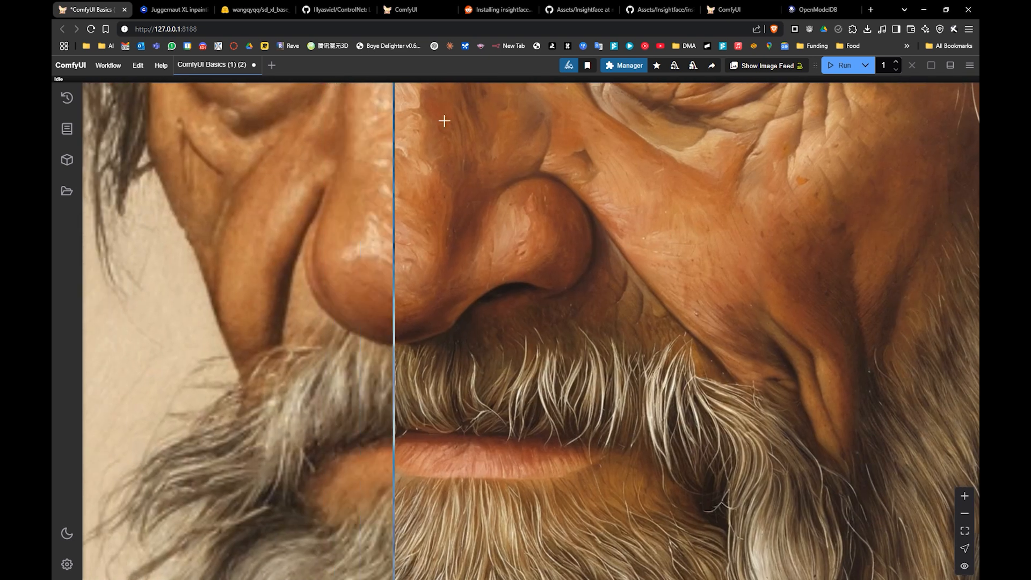
drag(433, 213, 650, 236)
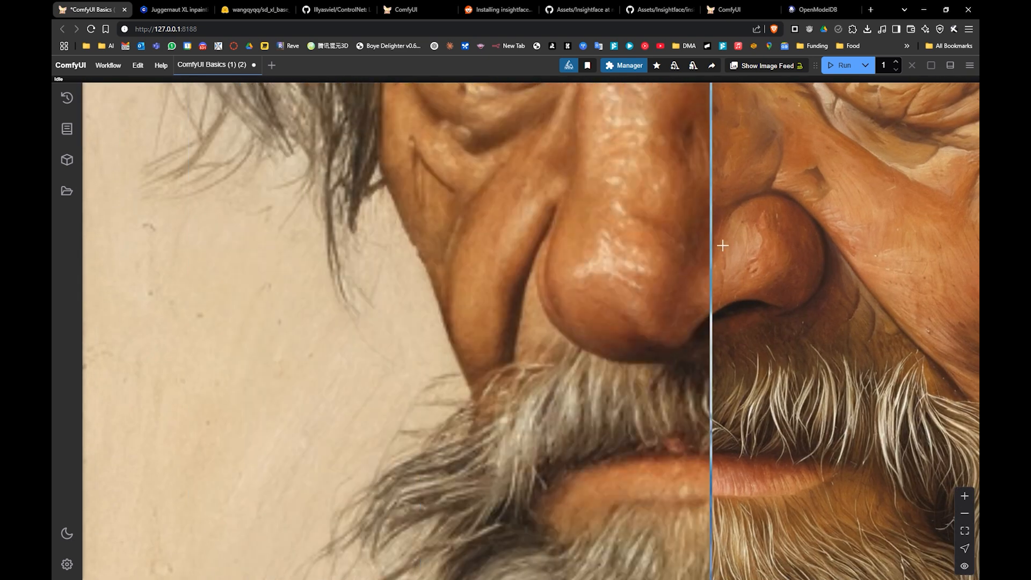
drag(723, 242, 308, 81)
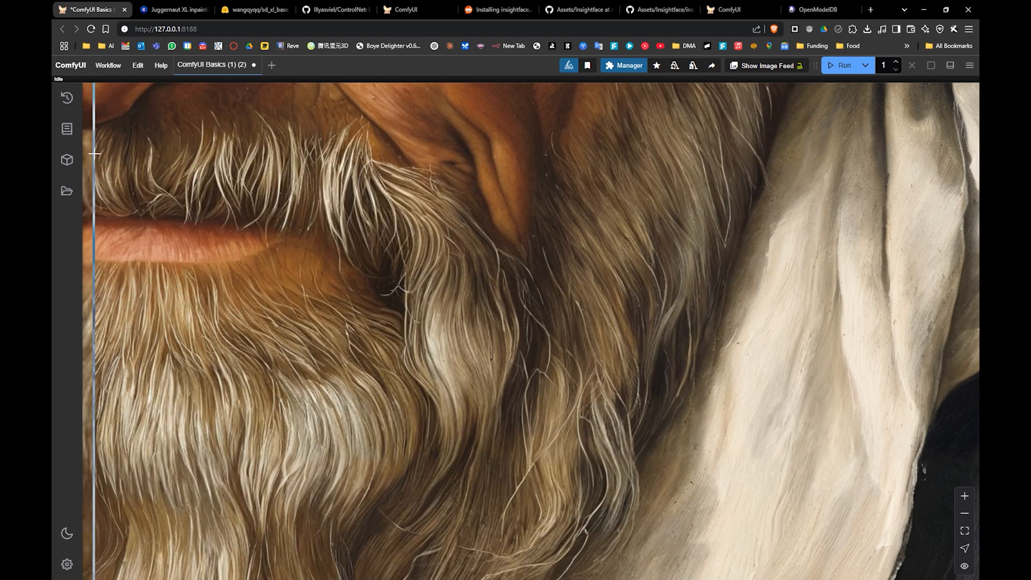
drag(492, 258, 146, 295)
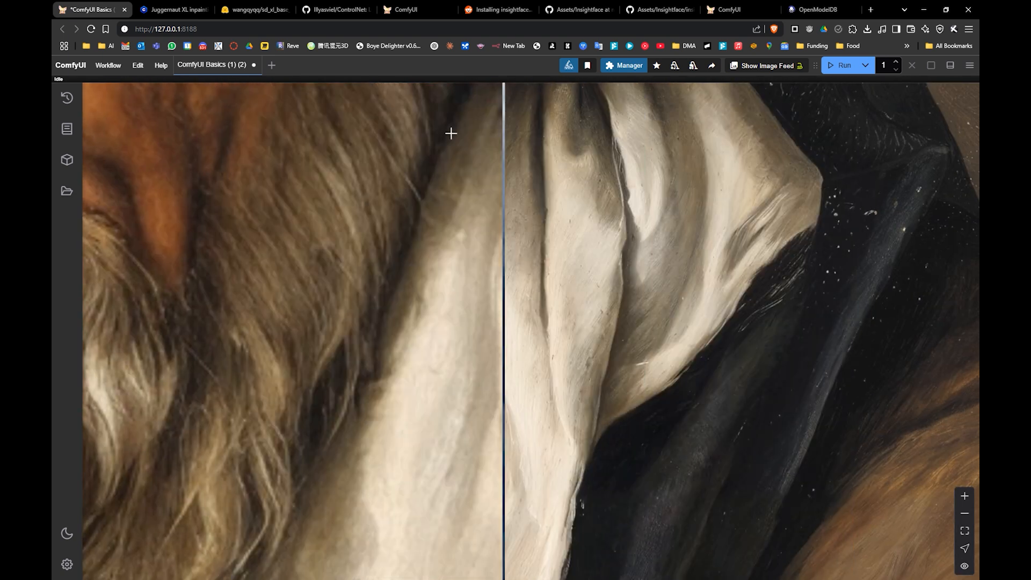
- Check the tile preview on the Ultimate SD Upscale node and the model chosen in the Load Upscale Model node
scroll(253, 141, down, 6)
scroll(236, 138, down, 2)
drag(236, 141, 699, 168)
drag(282, 228, 640, 242)
scroll(661, 258, down, 9)
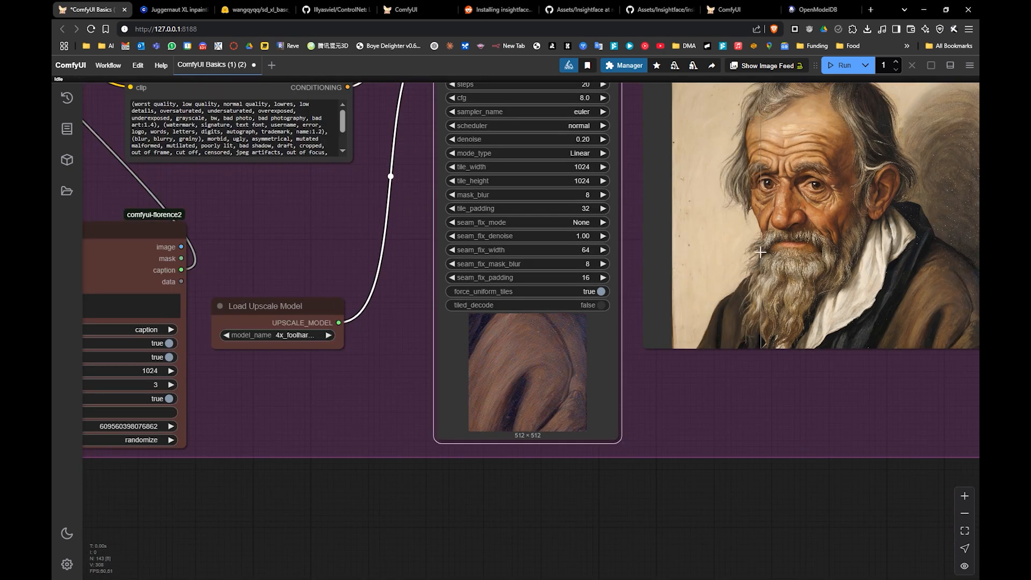
scroll(775, 253, up, 4)
drag(726, 272, 880, 232)
drag(274, 349, 437, 337)
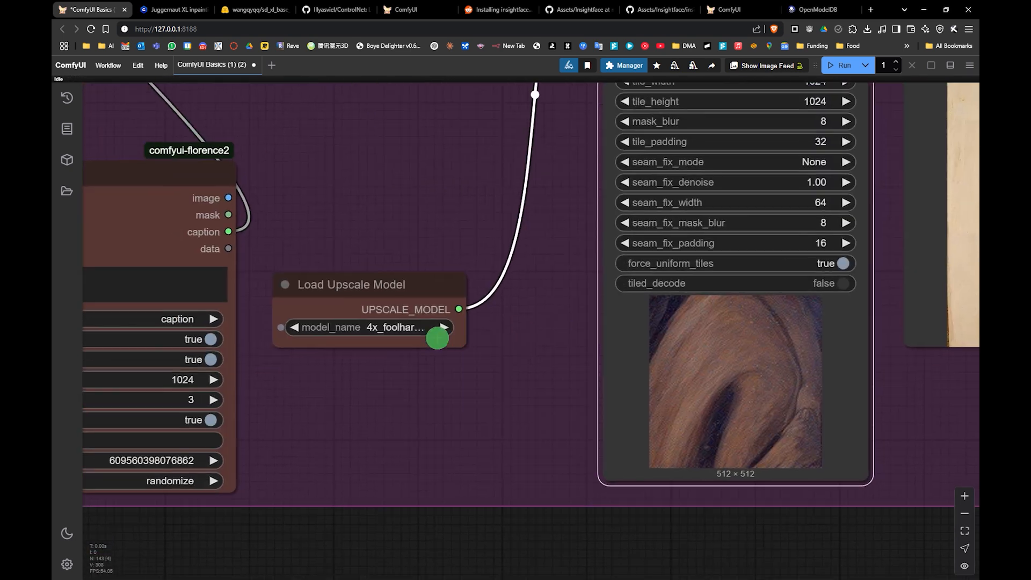
scroll(386, 323, up, 7)
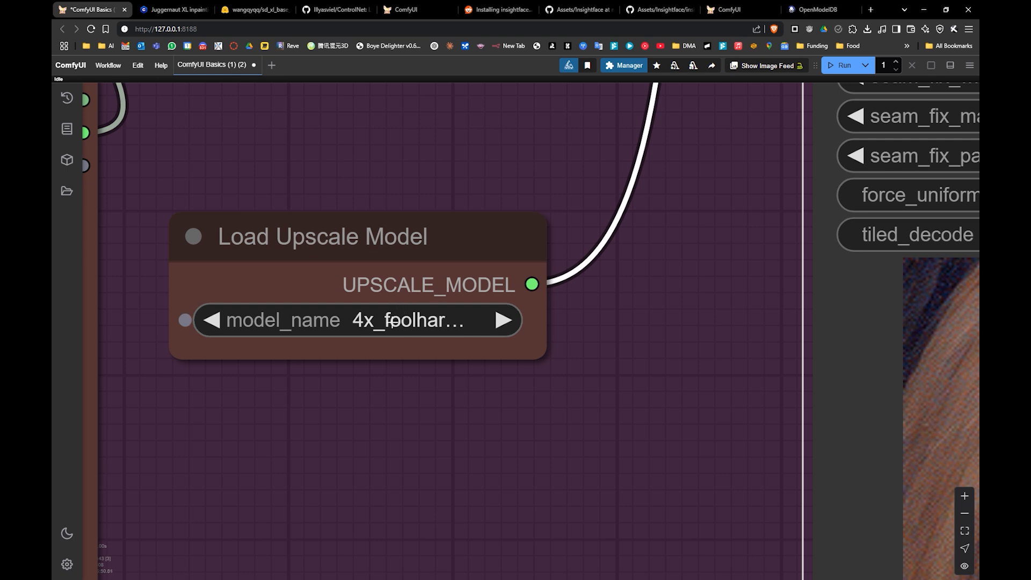
drag(537, 258, 517, 285)
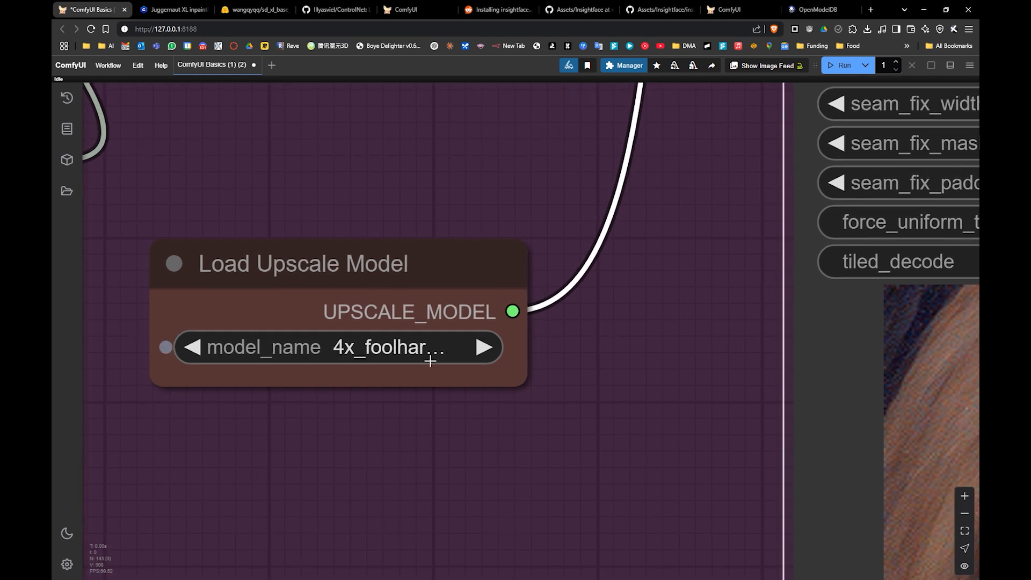
- Review the denoise and tile settings on Ultimate SD Upscale, and compare the portrait's hair and face detail again
drag(496, 330, 226, 382)
drag(498, 302, 268, 457)
drag(588, 255, 486, 406)
drag(574, 228, 533, 363)
scroll(521, 286, down, 2)
drag(521, 285, 518, 387)
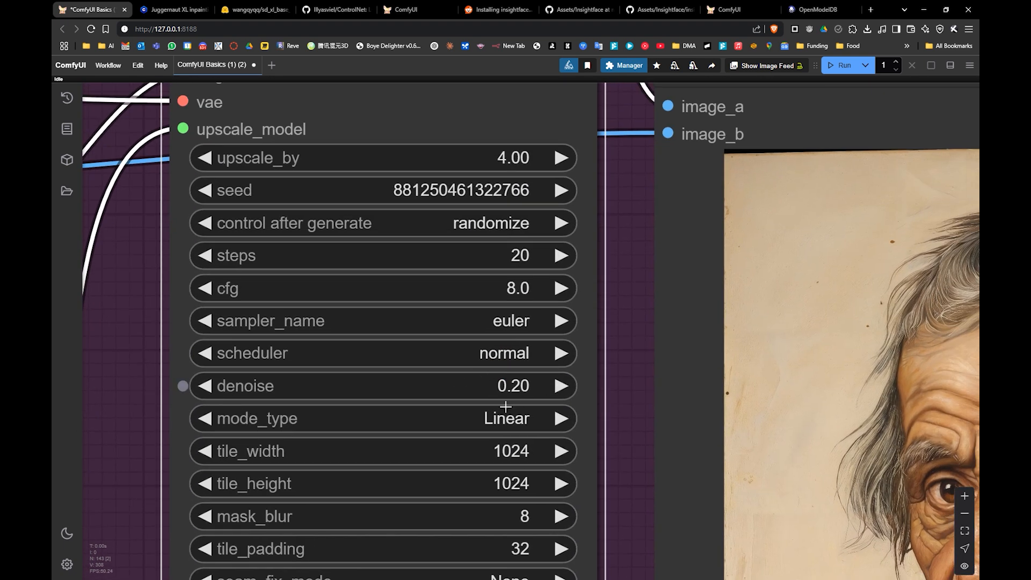
drag(583, 295, 328, 116)
drag(704, 384, 661, 225)
scroll(661, 225, up, 7)
drag(601, 220, 668, 456)
scroll(661, 448, up, 5)
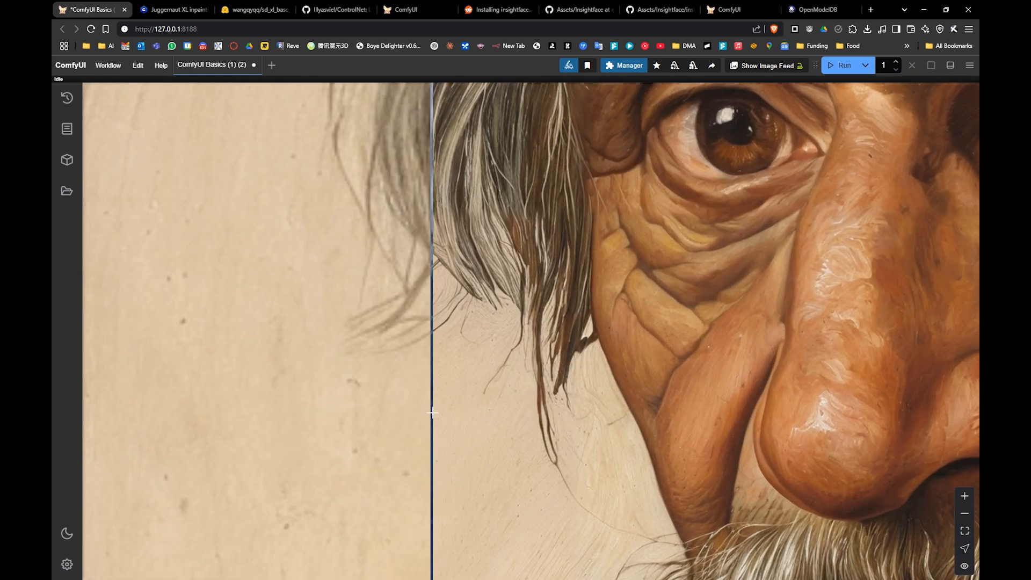
- Disable the Ultimate SD Upscale group in the Fast Groups Muter node
scroll(432, 413, down, 11)
drag(598, 328, 859, 215)
drag(403, 403, 913, 357)
scroll(263, 427, down, 4)
drag(263, 426, 448, 342)
scroll(307, 357, down, 5)
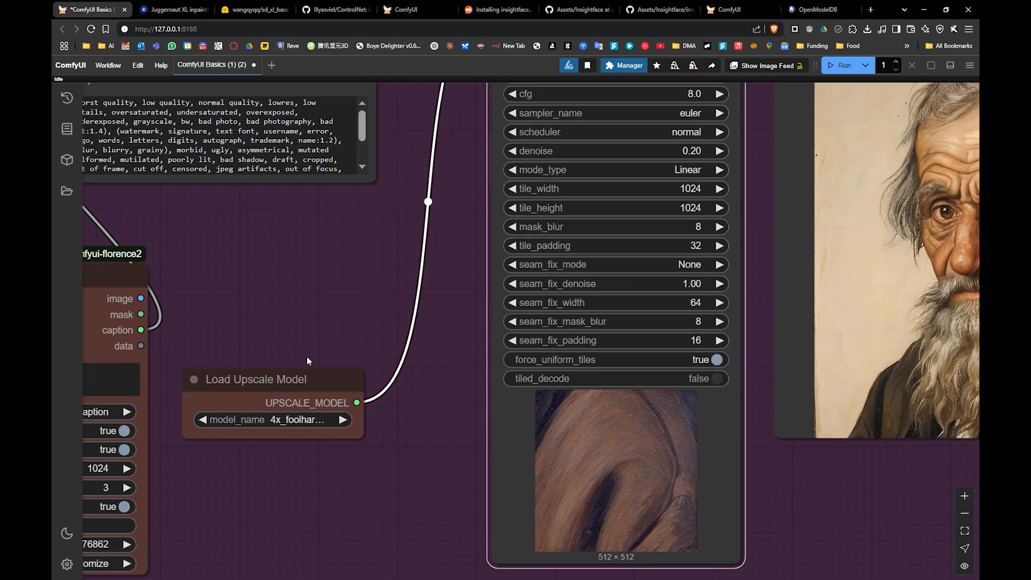
drag(355, 297, 322, 428)
scroll(358, 388, down, 2)
scroll(334, 389, down, 4)
drag(562, 357, 849, 333)
drag(314, 363, 440, 293)
drag(234, 367, 353, 99)
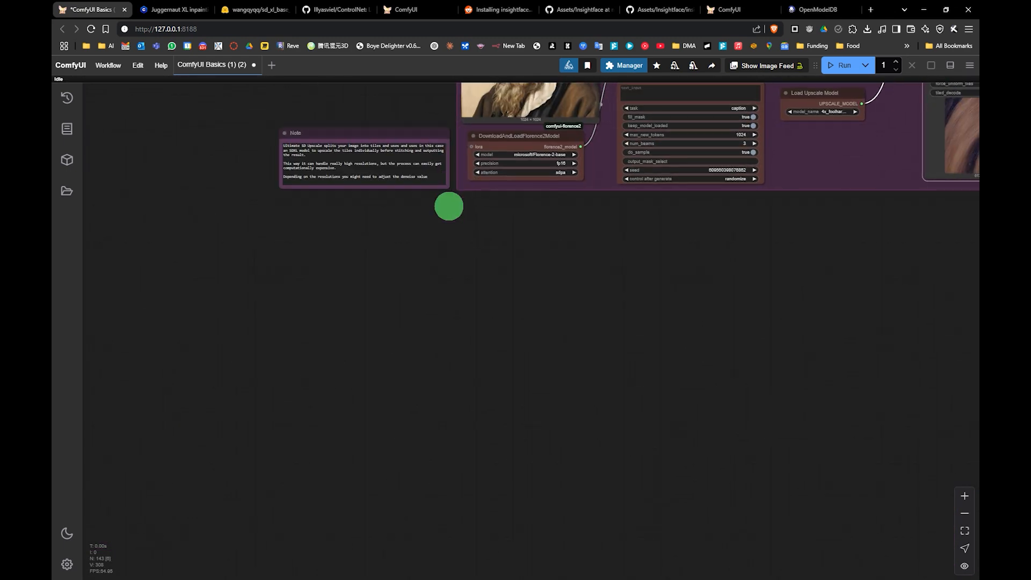
drag(449, 205, 428, 447)
drag(381, 272, 366, 389)
scroll(365, 389, up, 4)
click(394, 303)
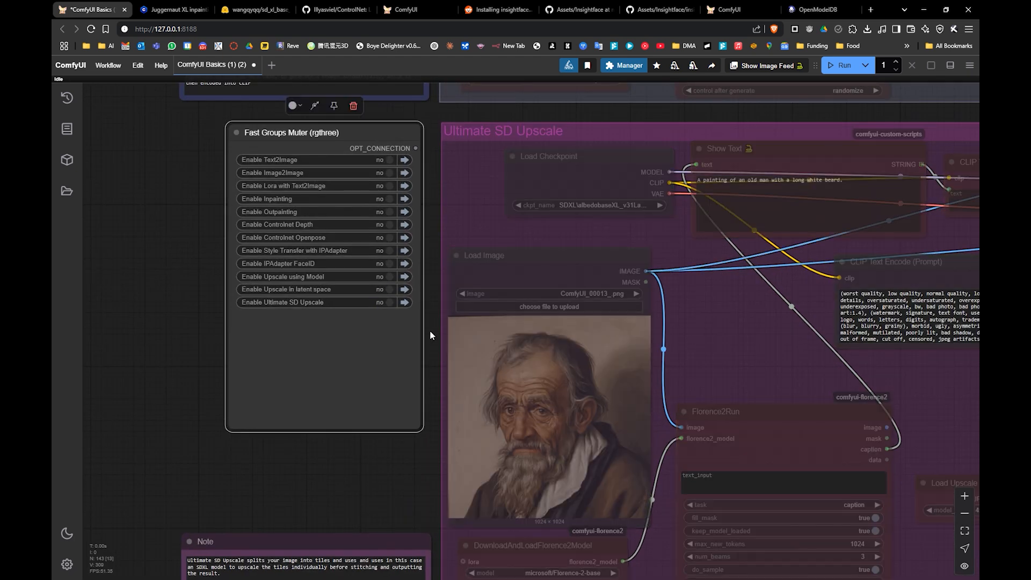